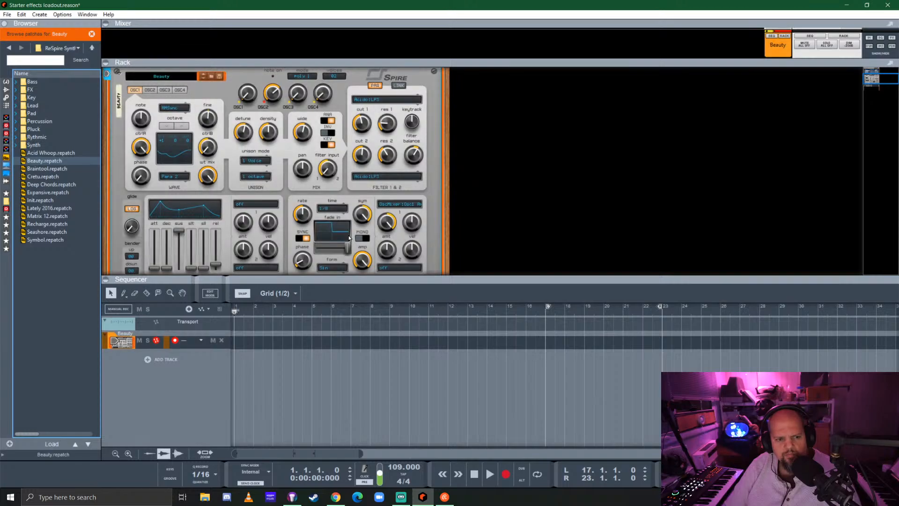
Audition the LD 80's Vibes DM patch and load LD 2 Voices DP from the Lead folder into the synth
left_click_drag(325, 279, 327, 330)
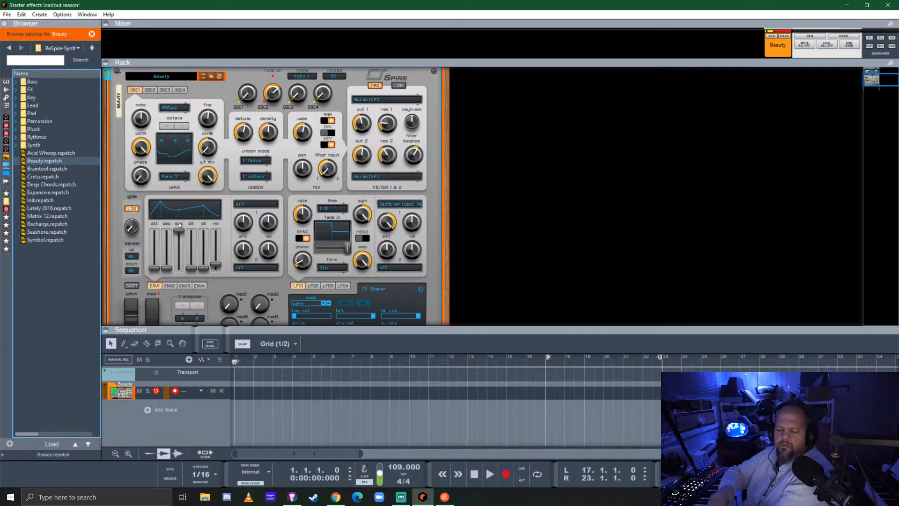
double_click(43, 106)
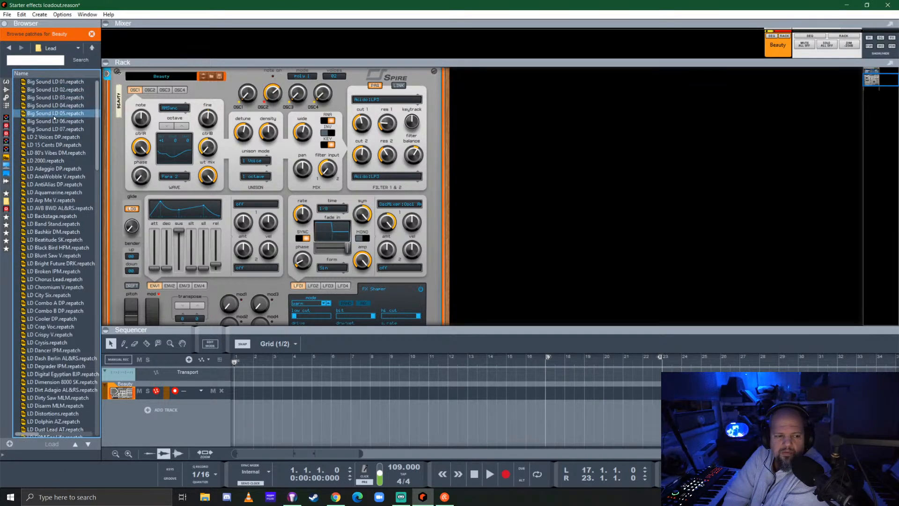
left_click(53, 152)
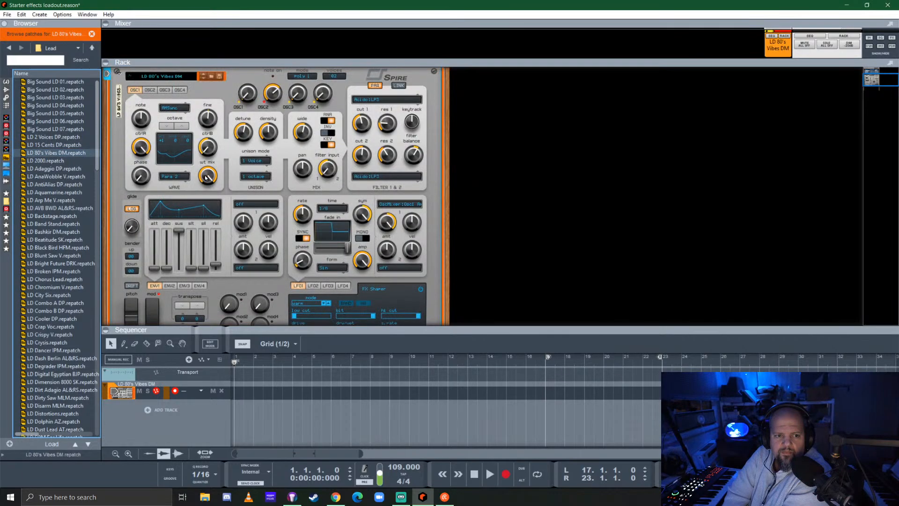
left_click(49, 139)
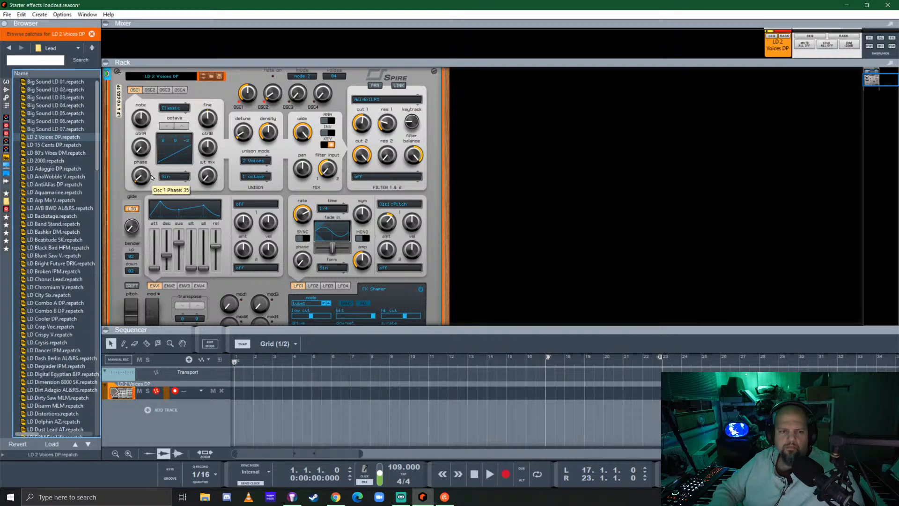
Set the time signature to 3/4 and place the loop locators at bars 1 and 5
left_click_drag(507, 329, 505, 216)
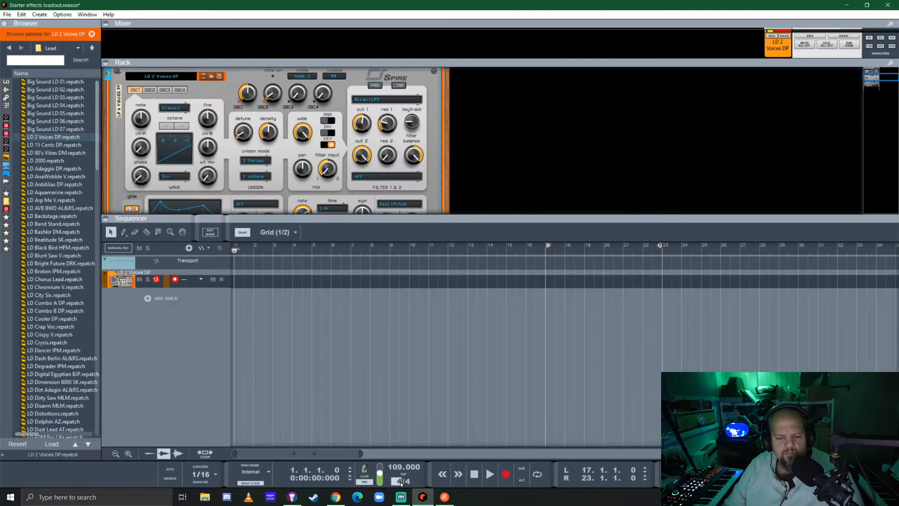
left_click_drag(402, 486, 401, 490)
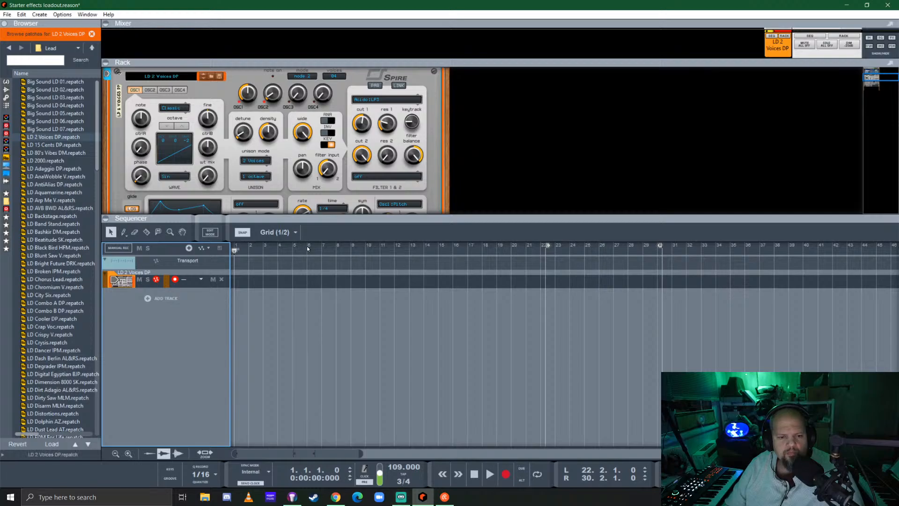
left_click(233, 251)
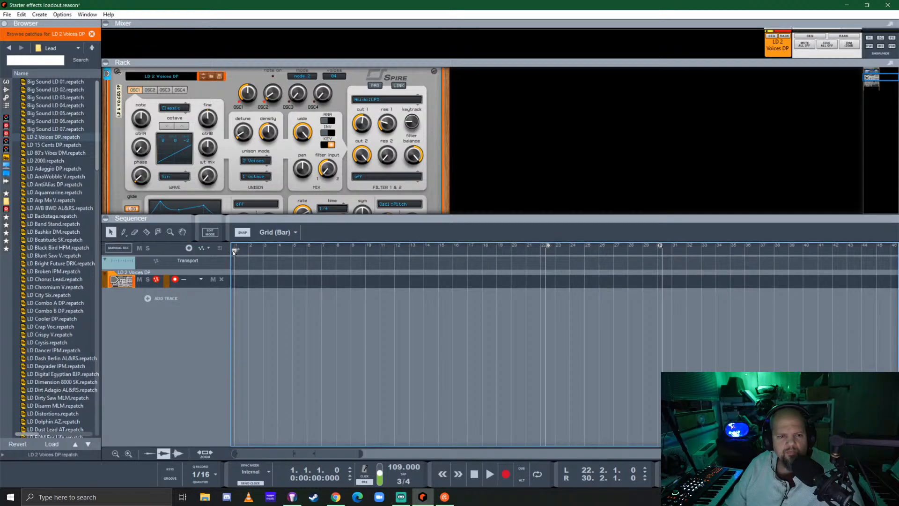
left_click_drag(548, 248, 391, 254)
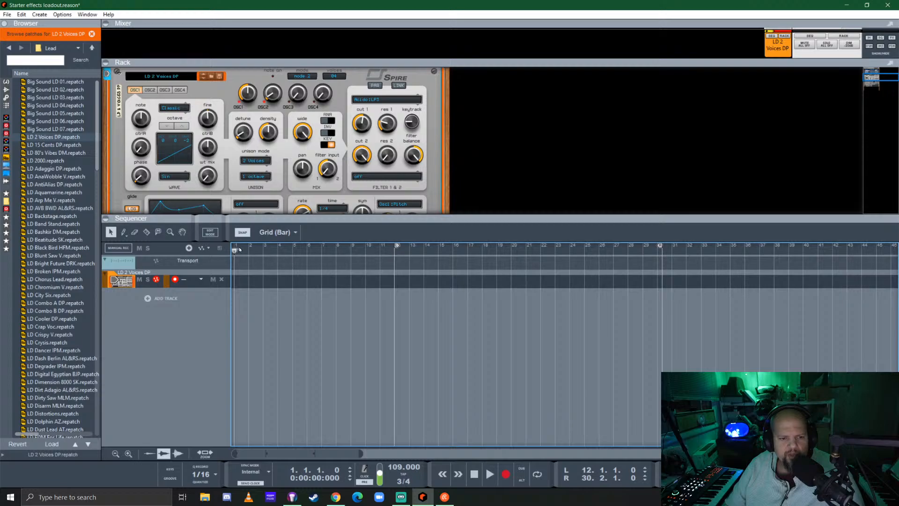
left_click_drag(239, 246, 234, 249)
left_click(292, 252, "alt")
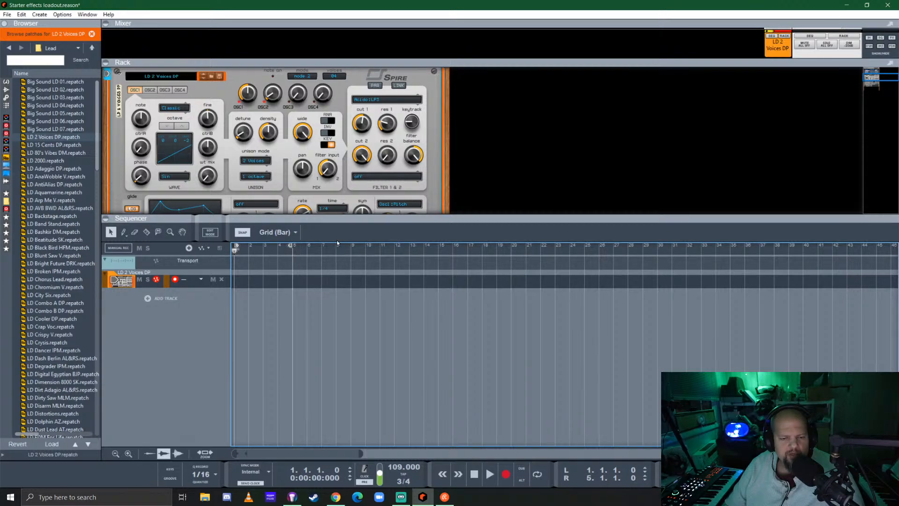
scroll(273, 288, "up", 4)
scroll(325, 300, "left", 2)
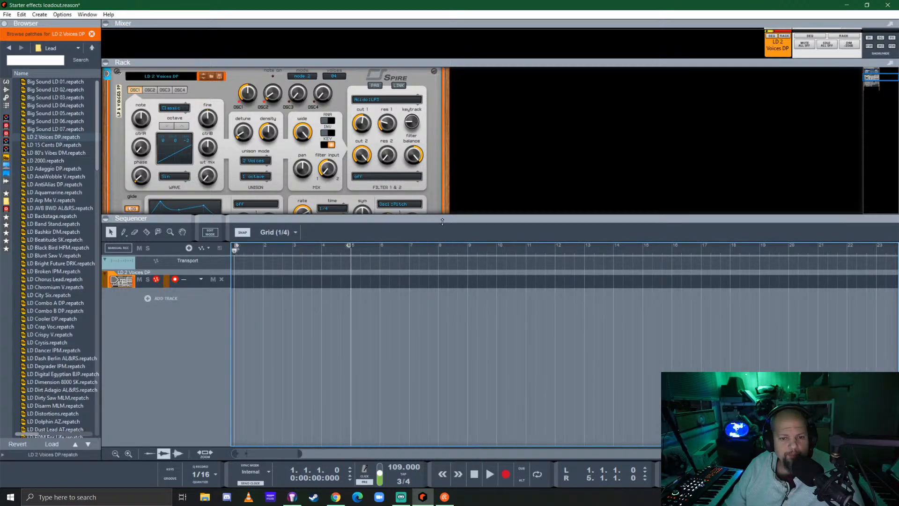
Set the tempo to 110 BPM and record a lead part of about five bars from bar 1 on the synth track
left_click_drag(443, 221, 444, 330)
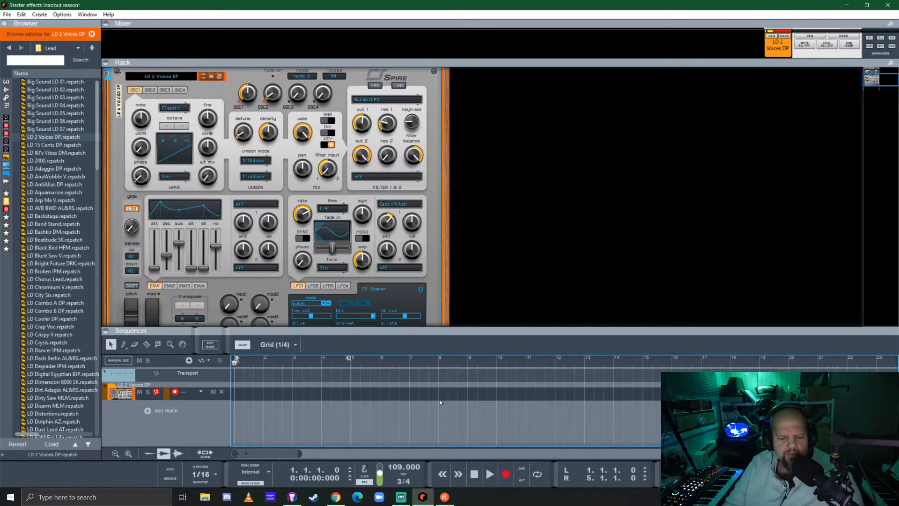
double_click(401, 470)
type("110")
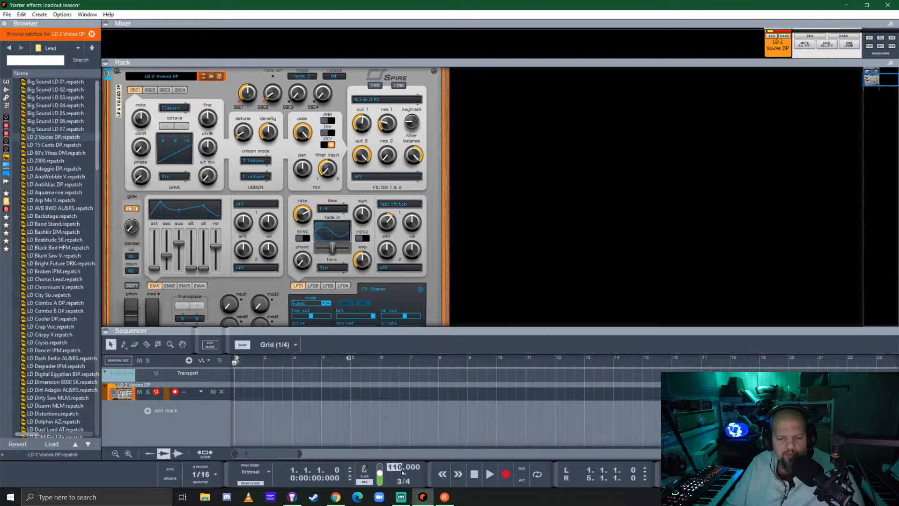
key("Return")
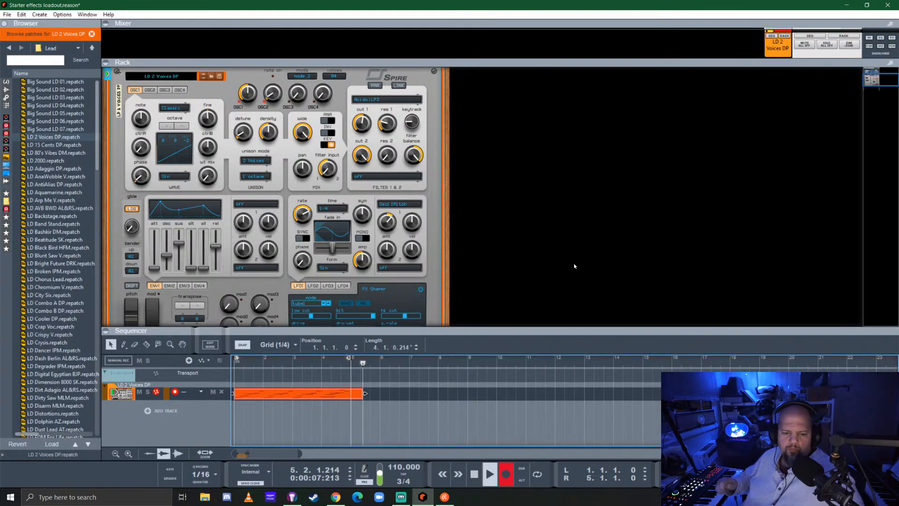
key("space")
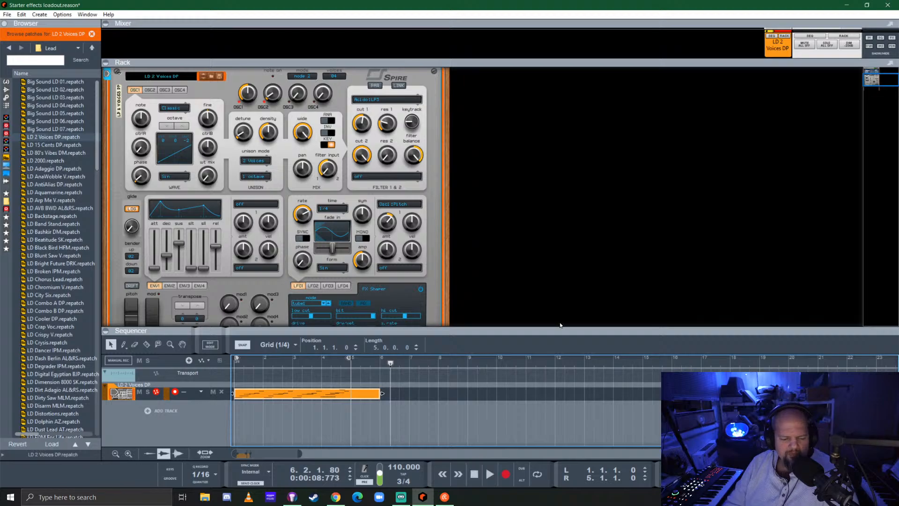
Play the recorded clip from the start and set the quantize value to 1/8
left_click_drag(265, 365, 223, 363)
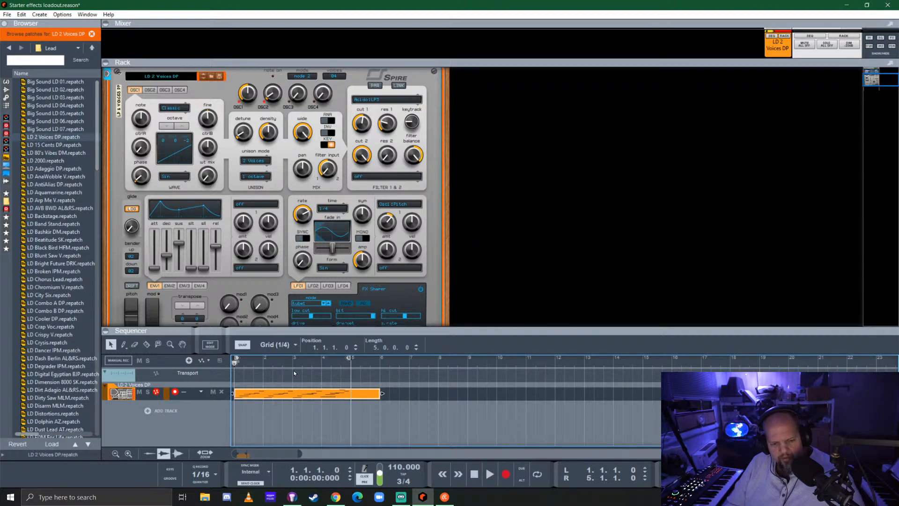
key("space")
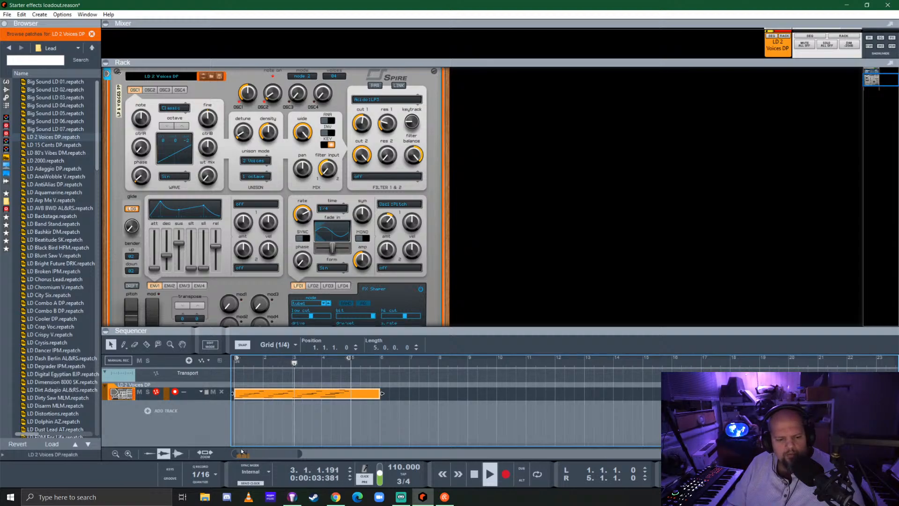
left_click(201, 474)
left_click(236, 404)
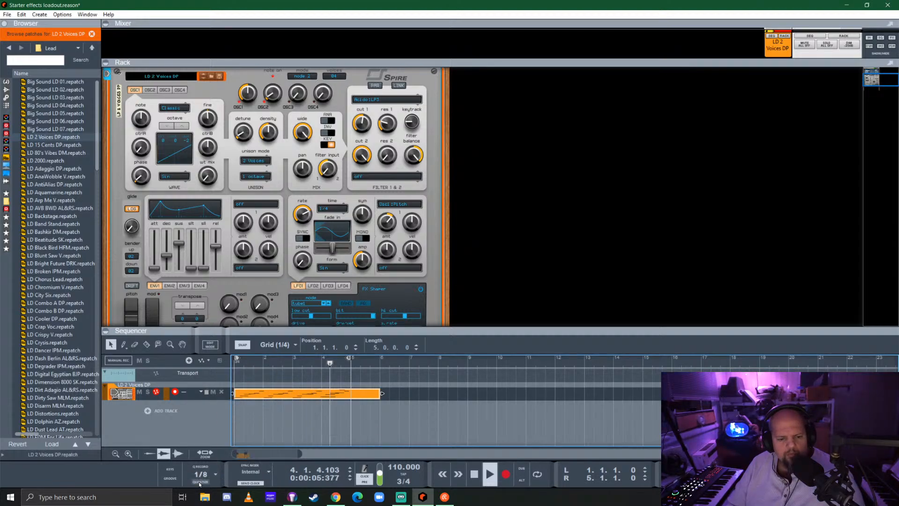
key("space")
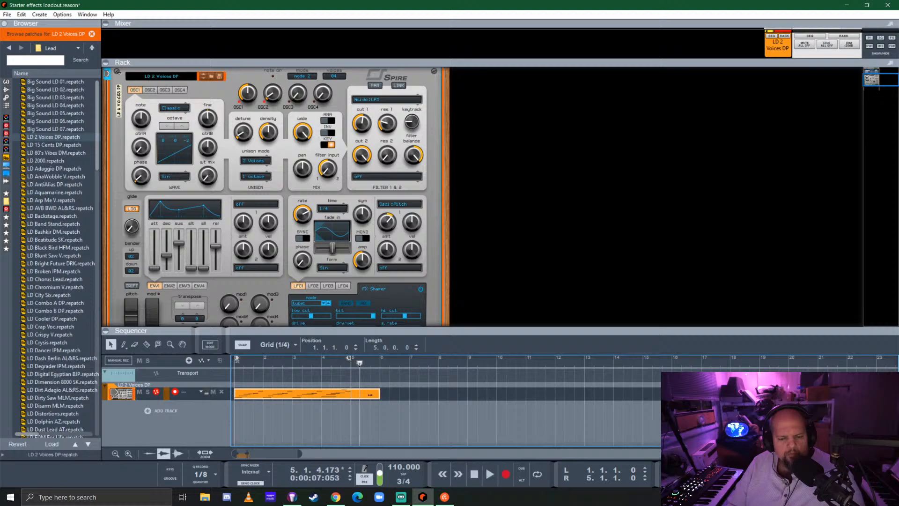
Shorten the recorded clip to four bars and play it back from the start
left_click_drag(370, 395, 346, 396)
left_click(233, 363)
key("space")
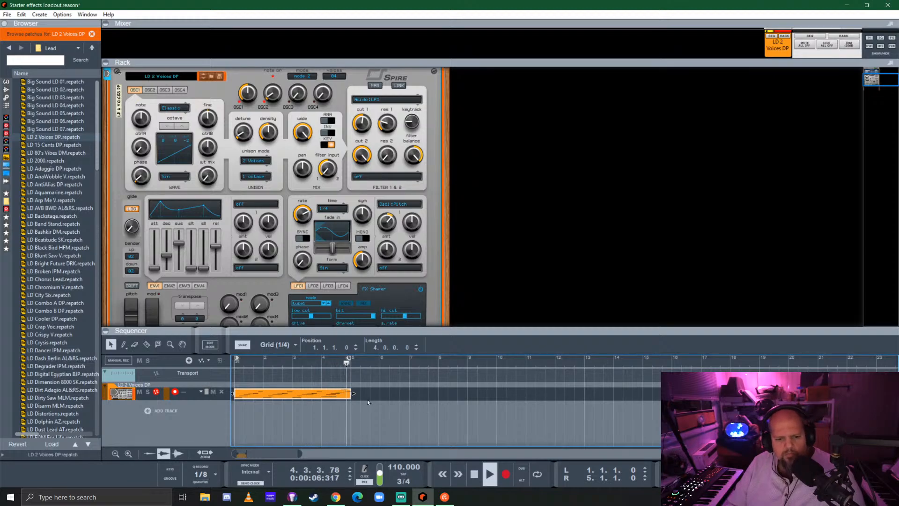
key("space")
Duplicate the four-bar clip to bar 5 and play both clips in a loop from bar 1 to bar 9
left_click_drag(278, 396, 397, 394)
left_click(468, 361, "alt")
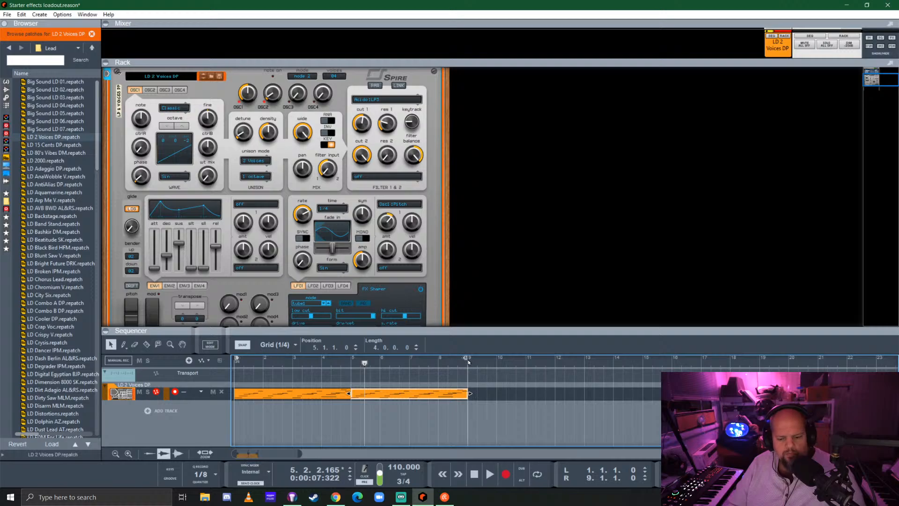
key("l")
key("shift+Return")
key("space")
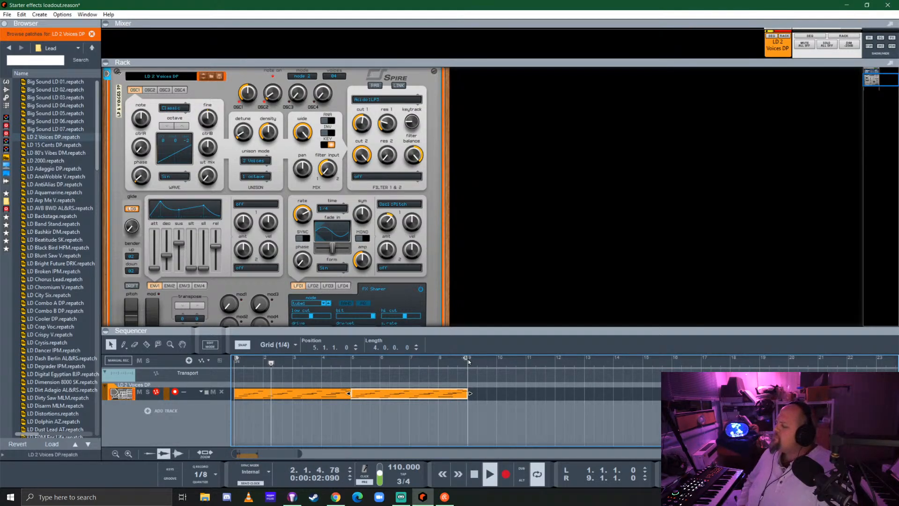
Adjust the synth's filter 1 cutoff while the loop plays
left_click_drag(364, 123, 371, 172)
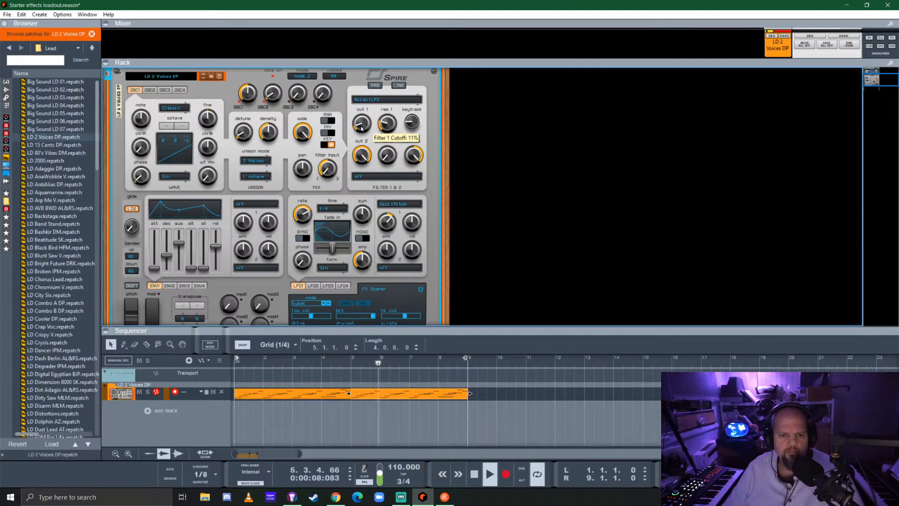
left_click_drag(364, 126, 366, 136)
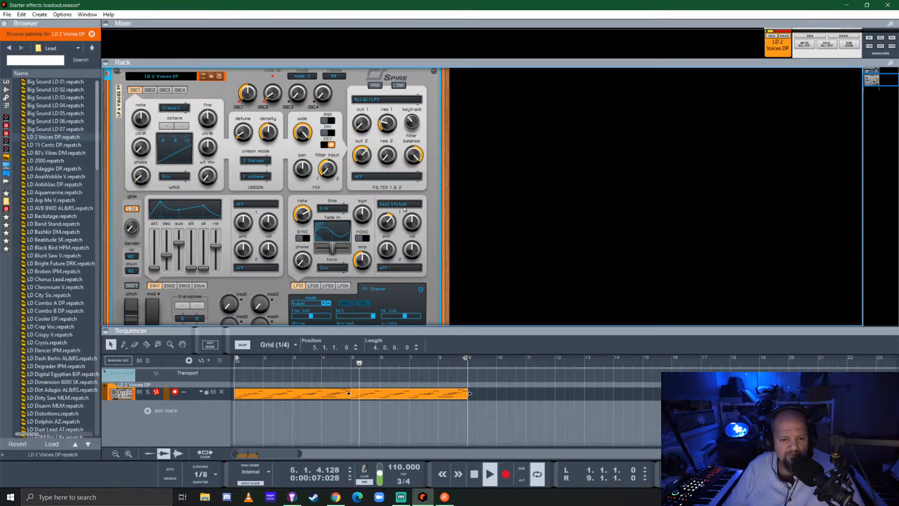
Examine the source and target assignments on the synth's modulation Matrix page
scroll(403, 194, "down", 2)
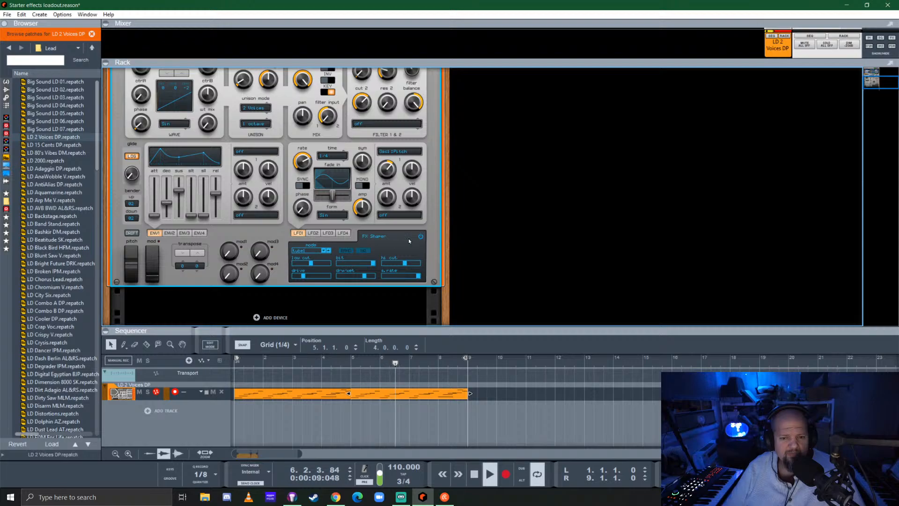
left_click(376, 241)
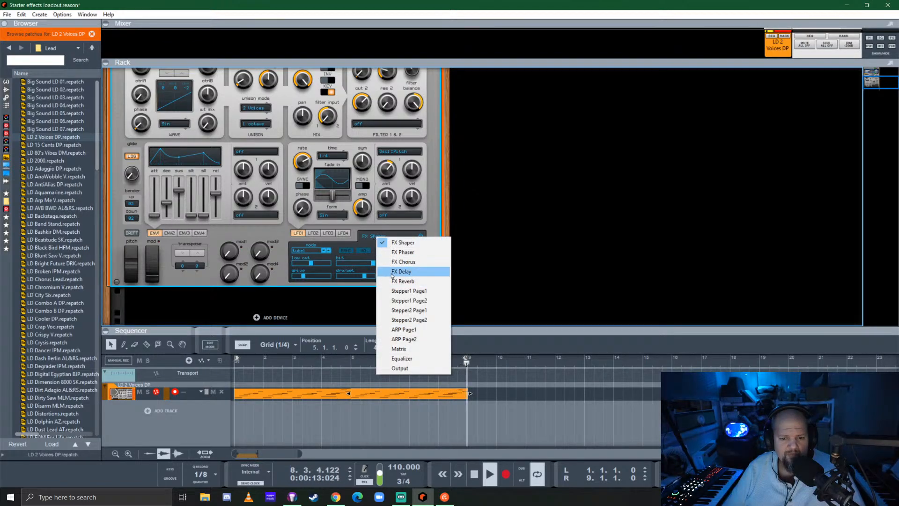
left_click(402, 348)
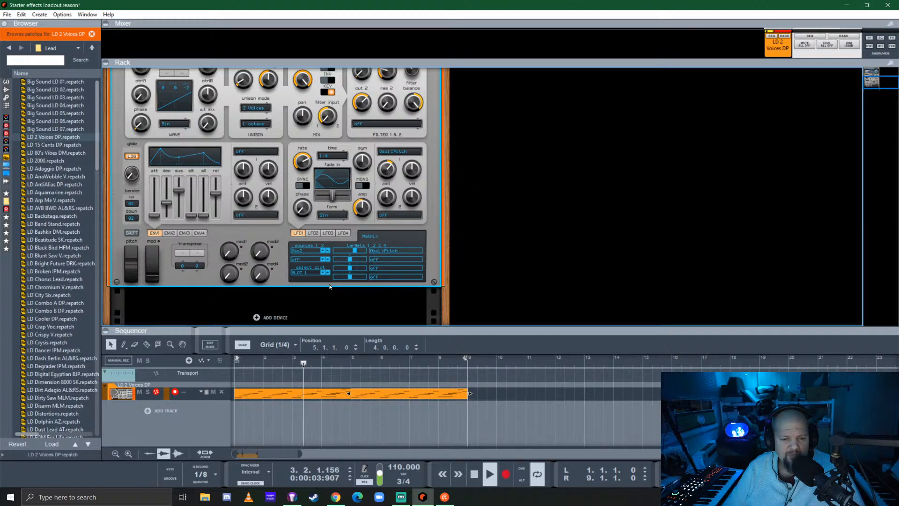
left_click(375, 239)
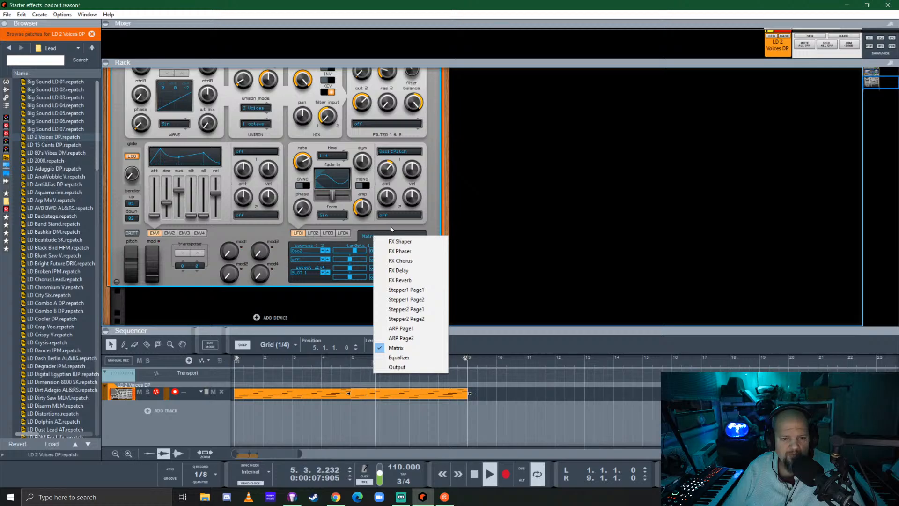
left_click(391, 229)
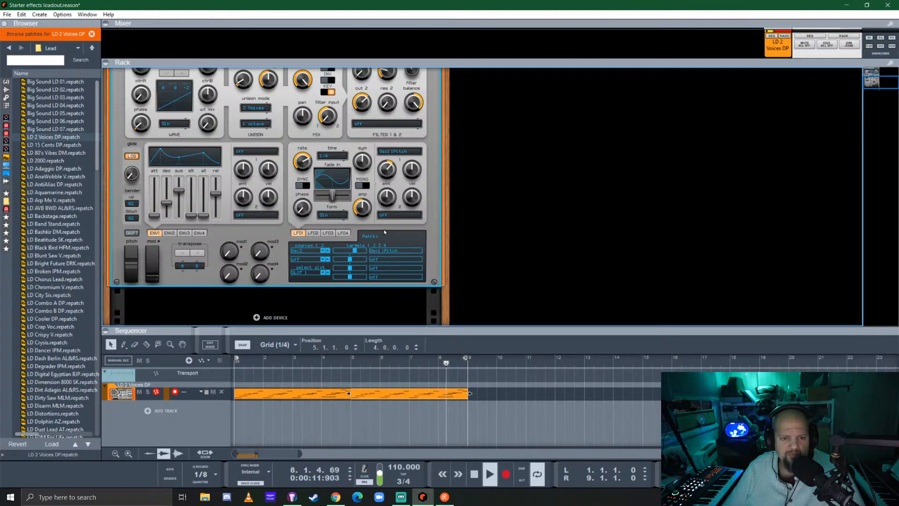
scroll(386, 229, "up", 3)
scroll(386, 230, "down", 2)
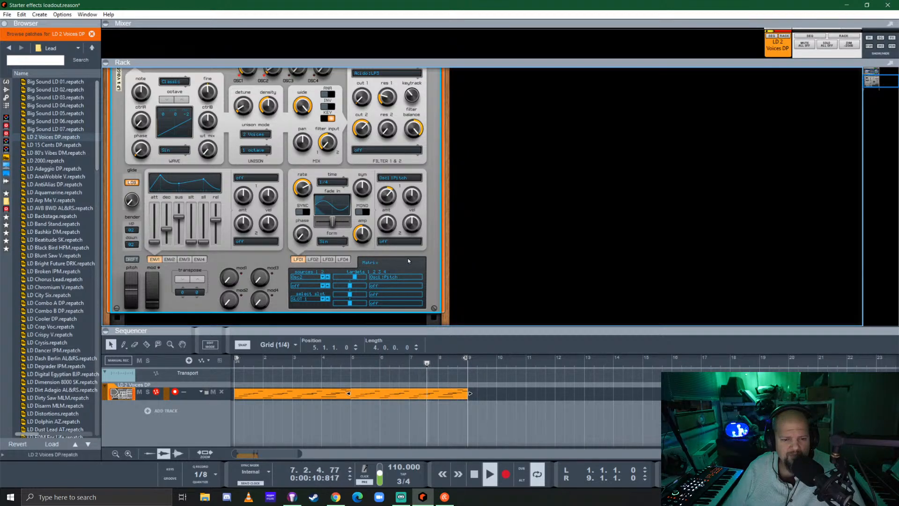
Examine the synth's LFO 2 settings and its Stepper1 Page1 and ARP Page1 displays
left_click(313, 259)
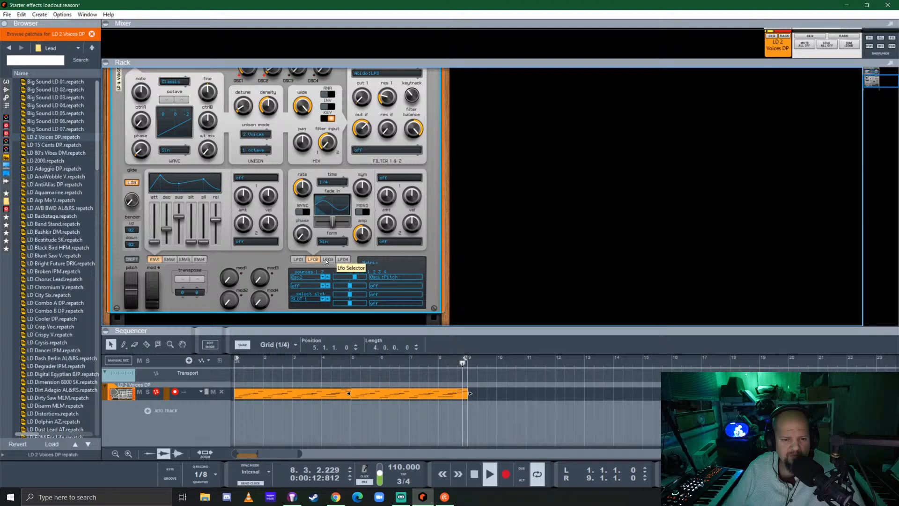
left_click(298, 260)
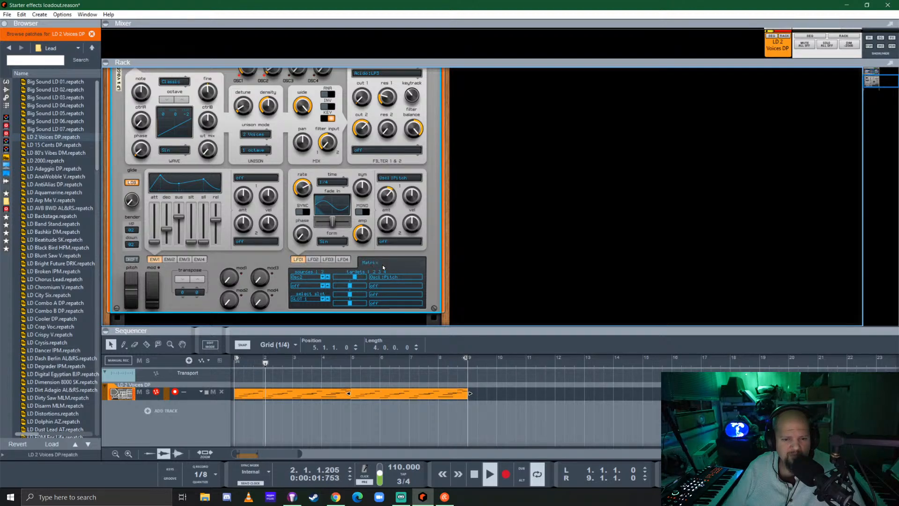
left_click(420, 264)
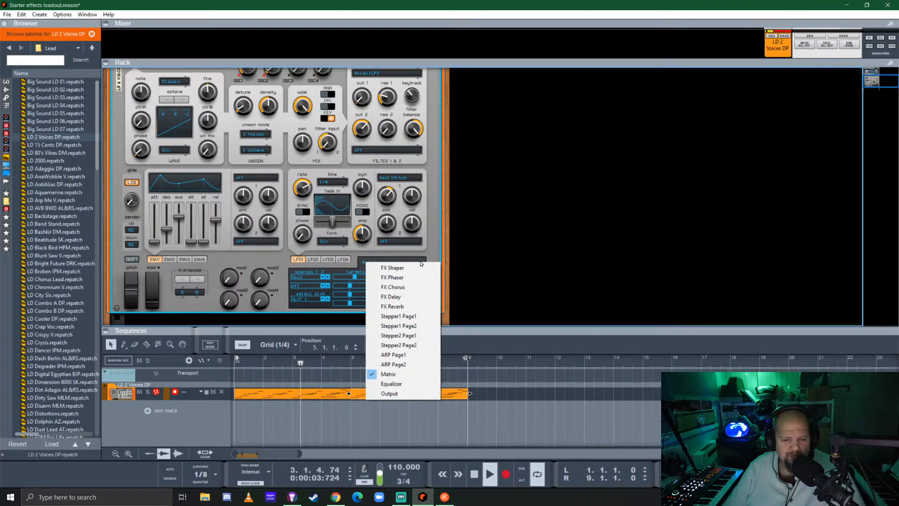
left_click(420, 316)
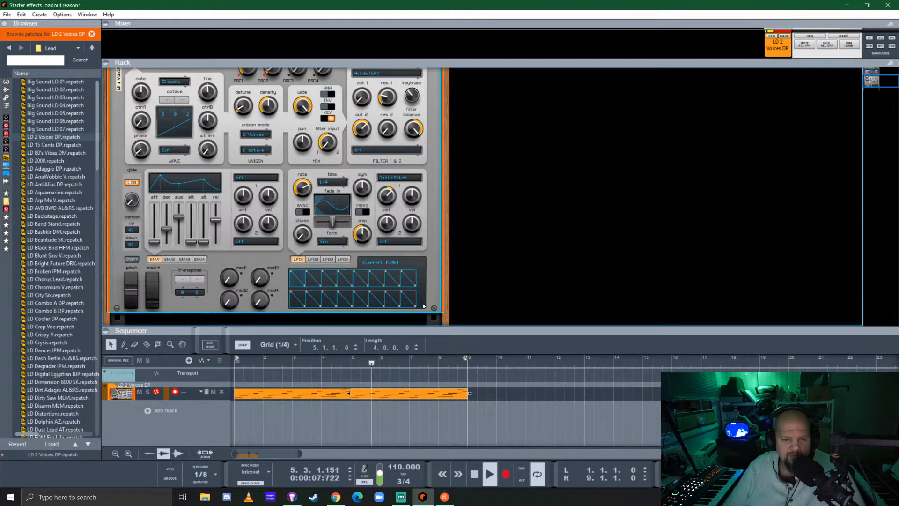
left_click(371, 264)
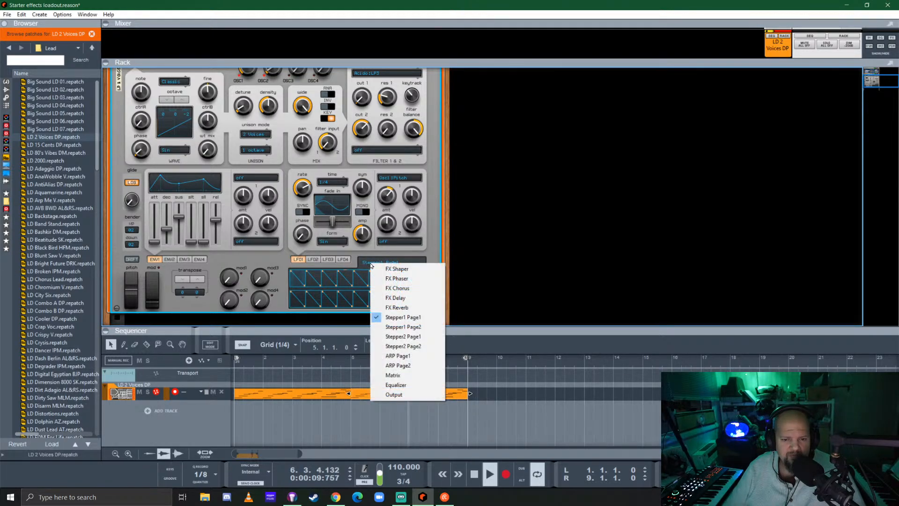
left_click(397, 355)
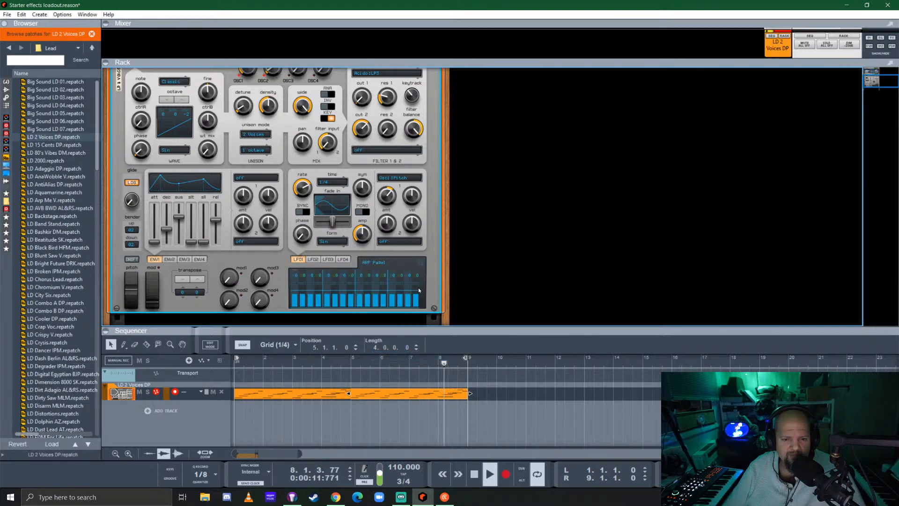
Switch the synth's effects display to the Matrix page, then set the filter balance to 0% and lower the filter 1 cutoff
left_click(417, 262)
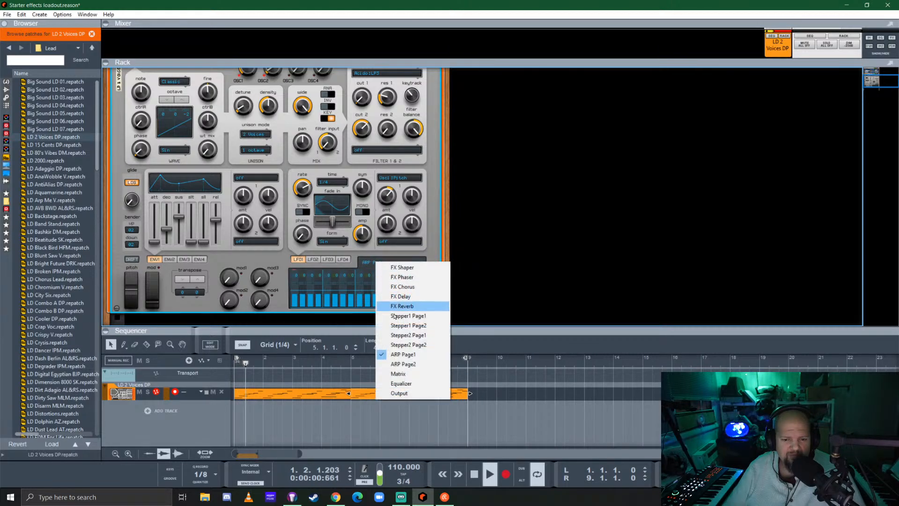
left_click(416, 377)
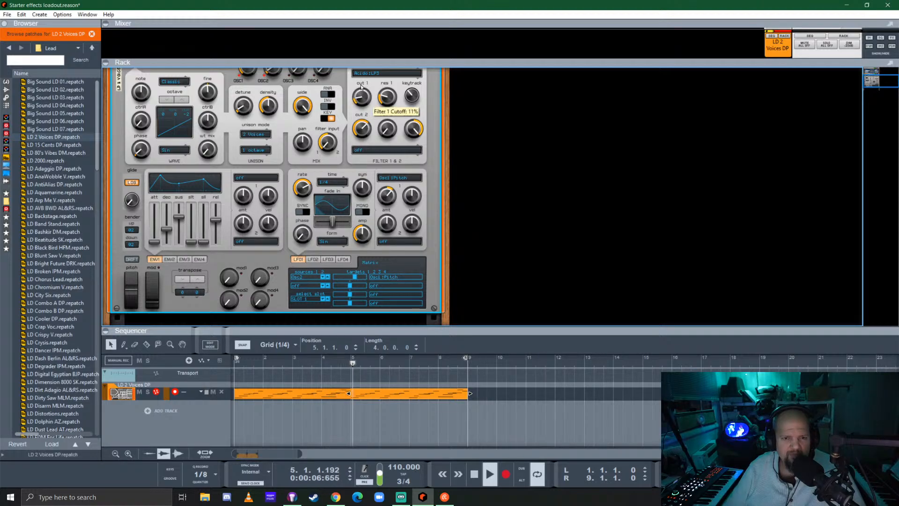
scroll(413, 185, "up", 2)
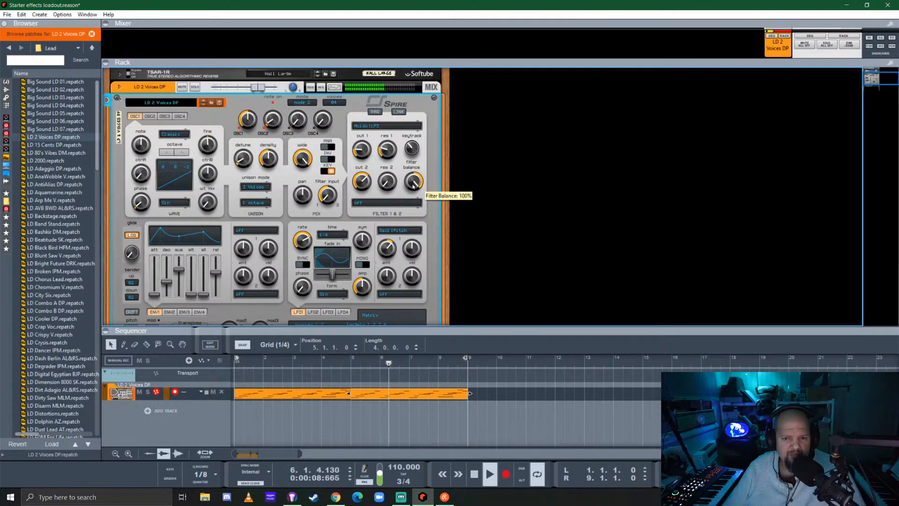
left_click_drag(427, 216, 436, 235)
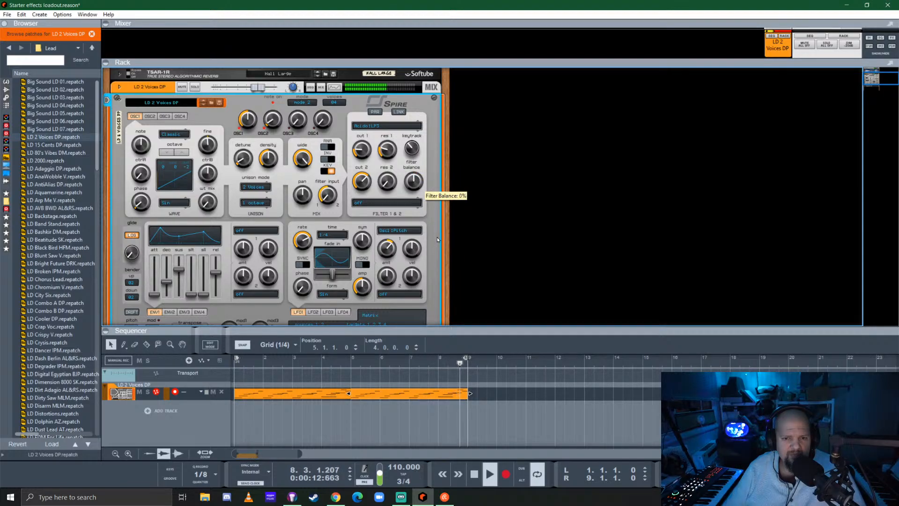
left_click_drag(365, 135, 396, 176)
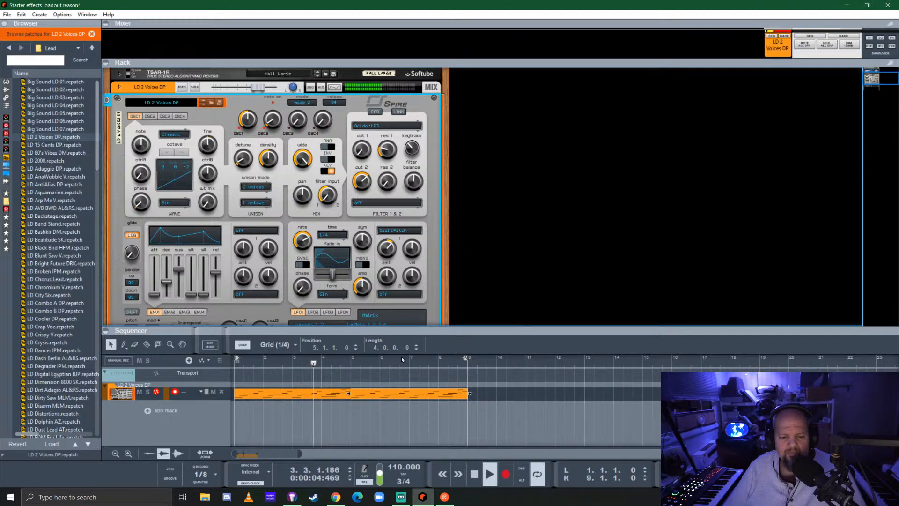
Move the loop start to bar 5 so that only bars 5 to 9 repeat
left_click(354, 365, "ctrl")
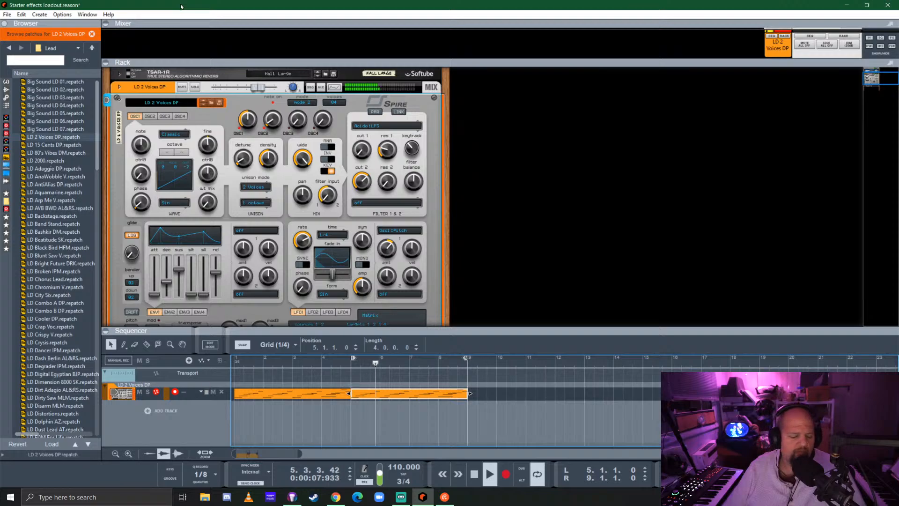
Save the song in the Reason songs folder as "livestream 1-22-21 6-8"
key("ctrl+s")
type("livestream ")
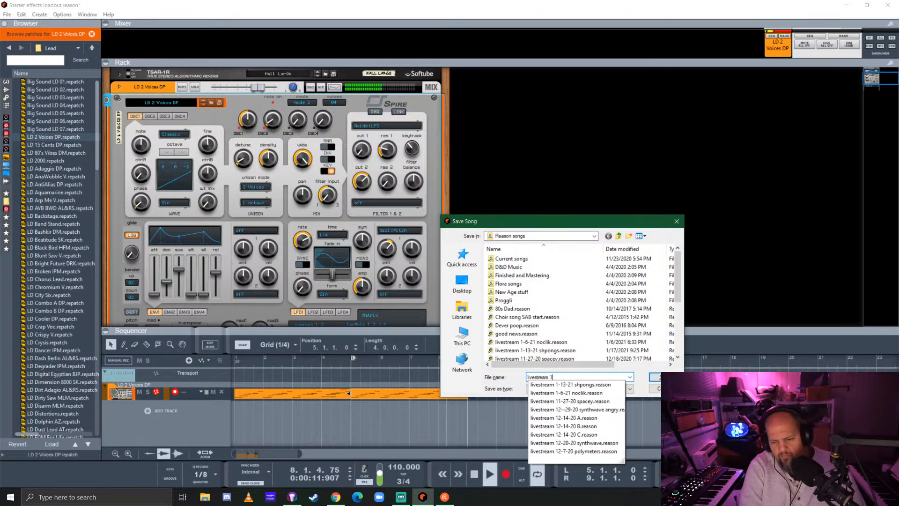
type("1-2")
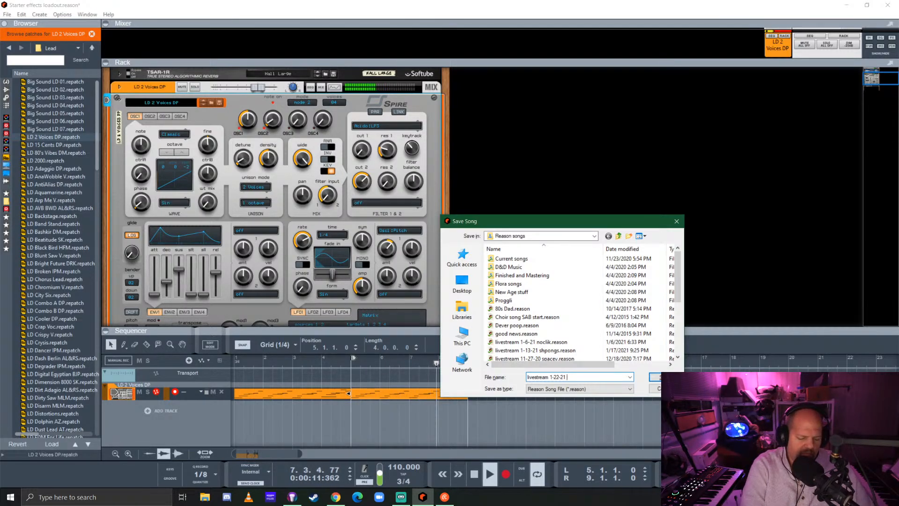
type("2-21 ")
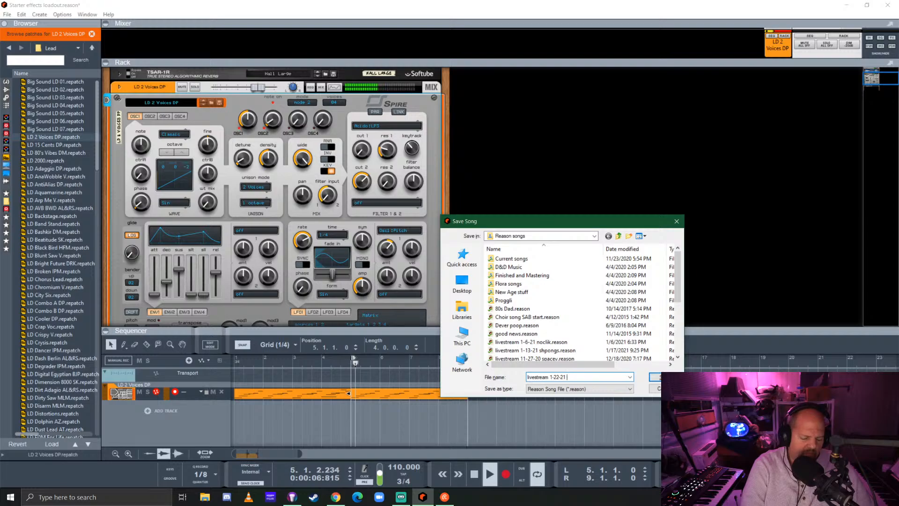
type("6-8")
key("Return")
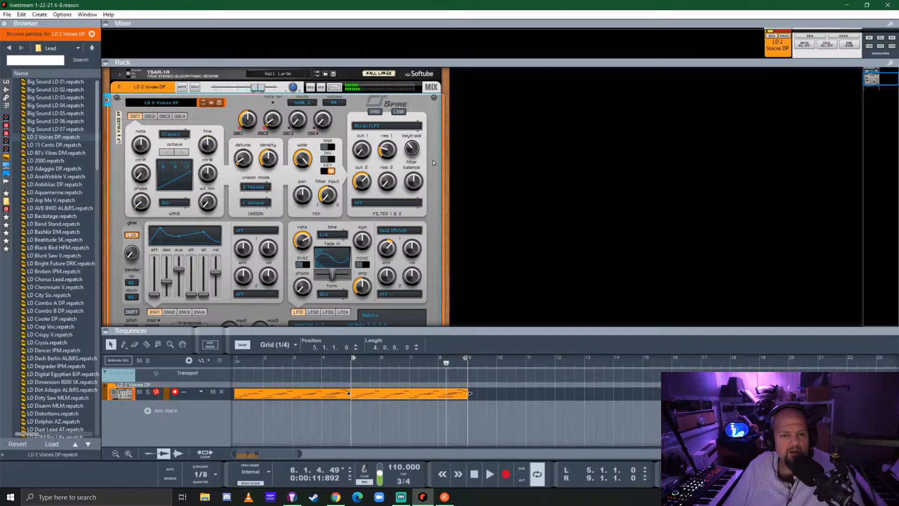
Set the synth's voices to 01 and its mode to mode 1
left_click(334, 102)
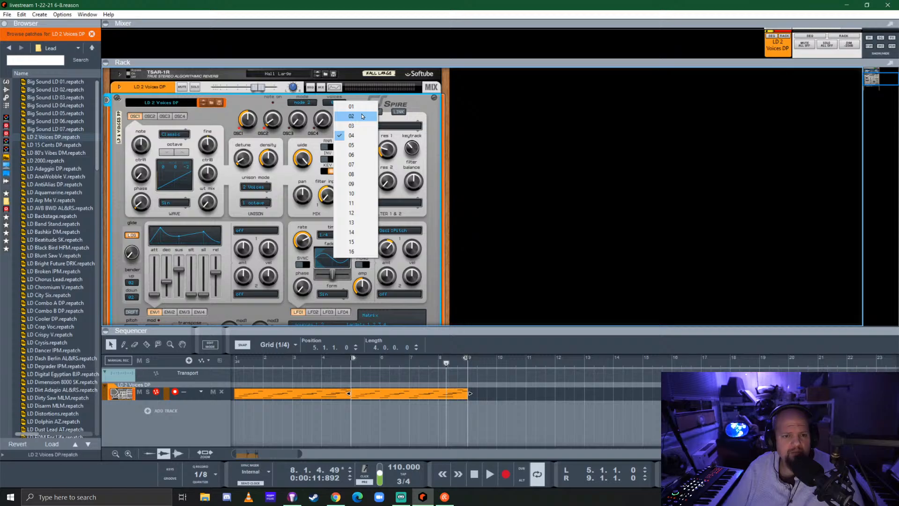
left_click(361, 108)
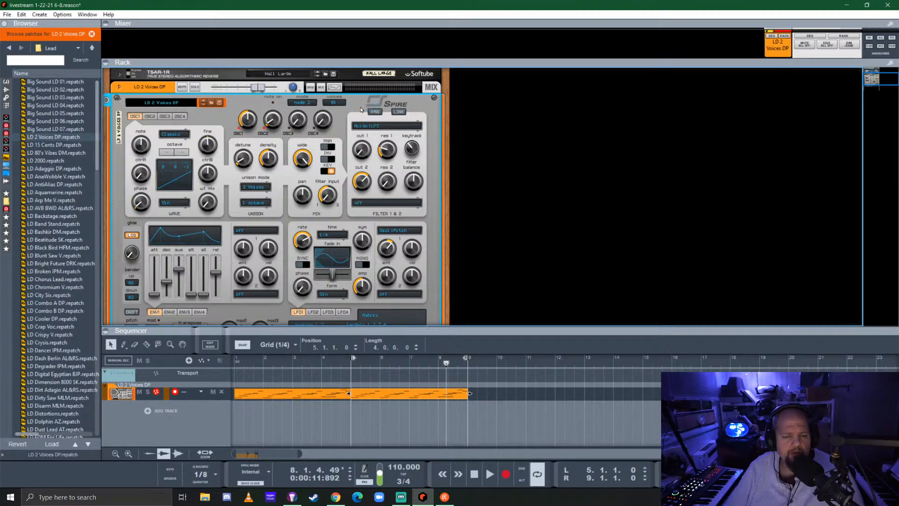
left_click(304, 103)
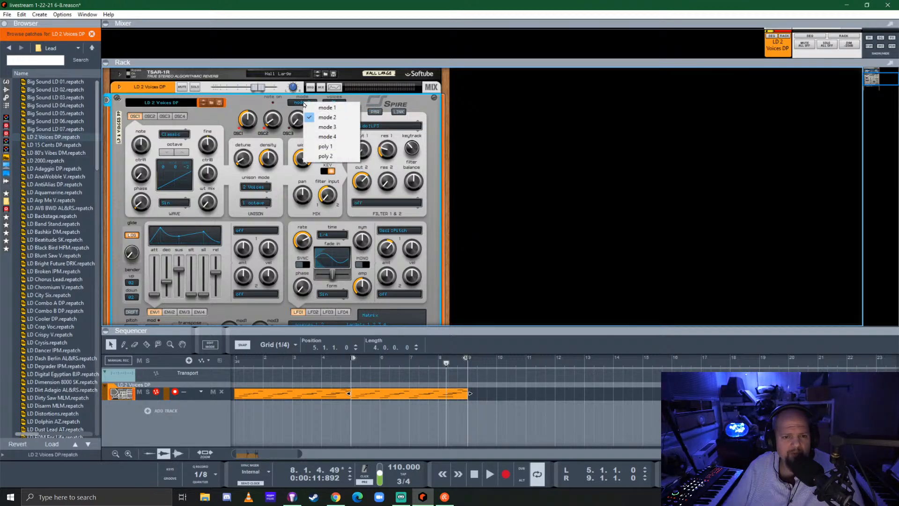
left_click(331, 109)
Open Task Manager and examine the CPU performance graph while the loop plays from bar 5, then close it and stop playback
left_click(351, 368)
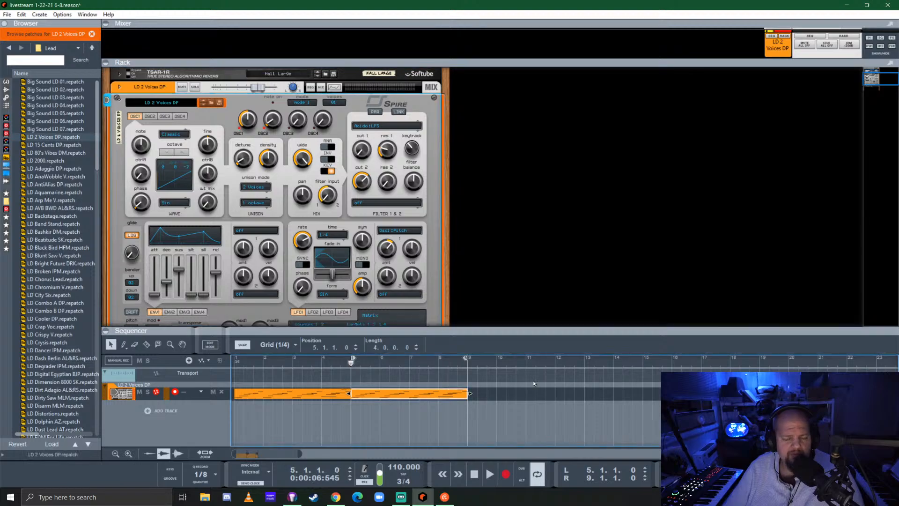
right_click(623, 497)
left_click(642, 461)
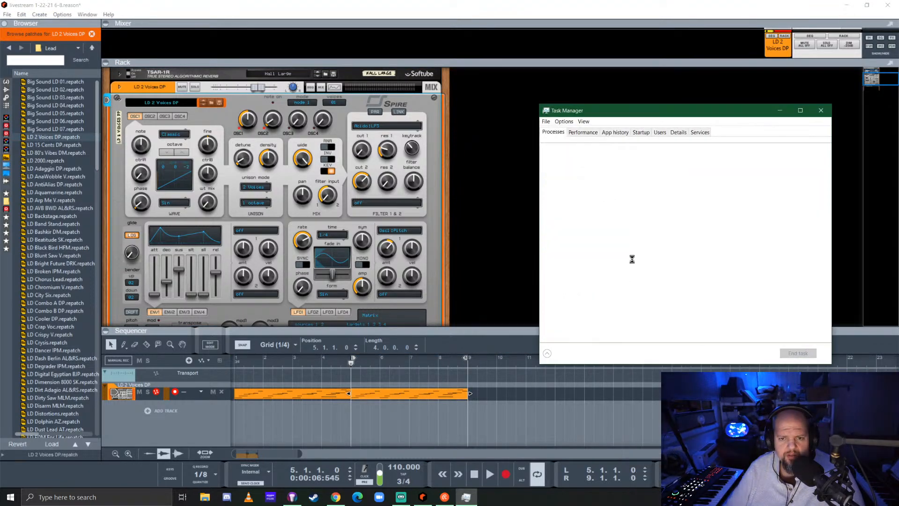
left_click(582, 132)
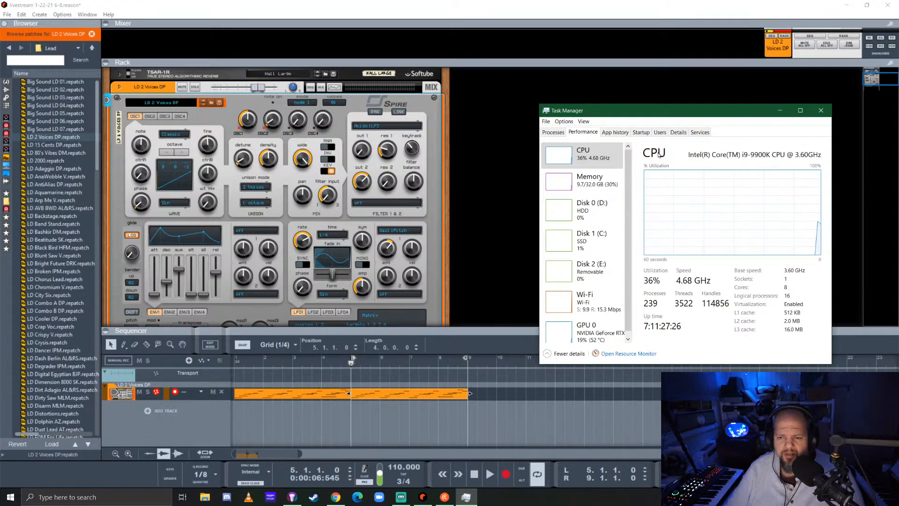
left_click(370, 370)
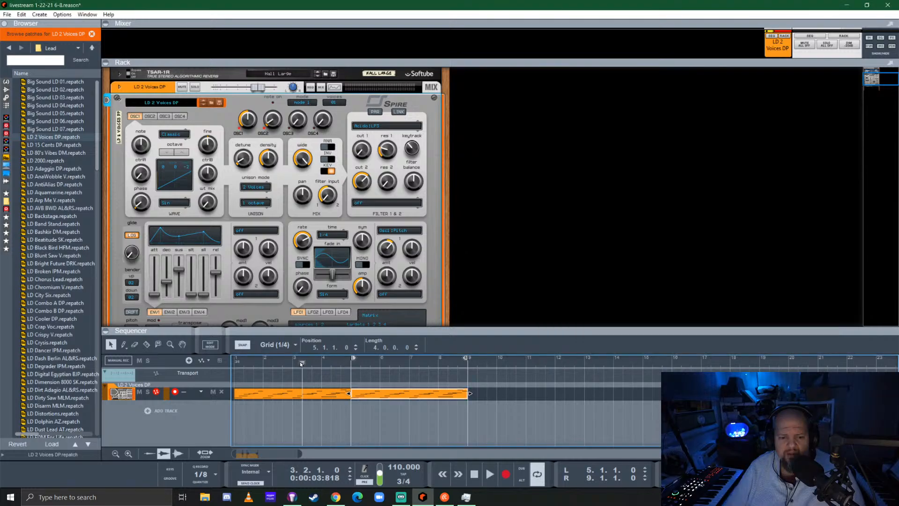
left_click(466, 497)
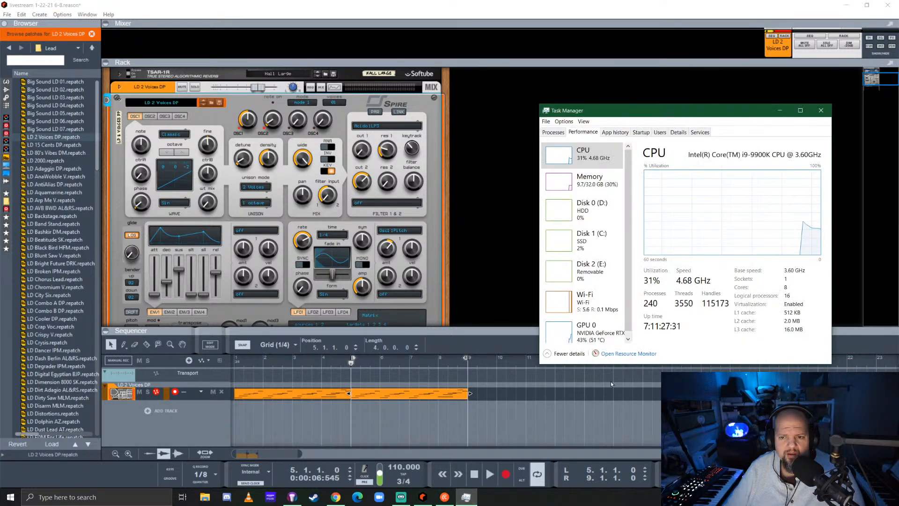
left_click(449, 4)
key("space")
left_click(466, 496)
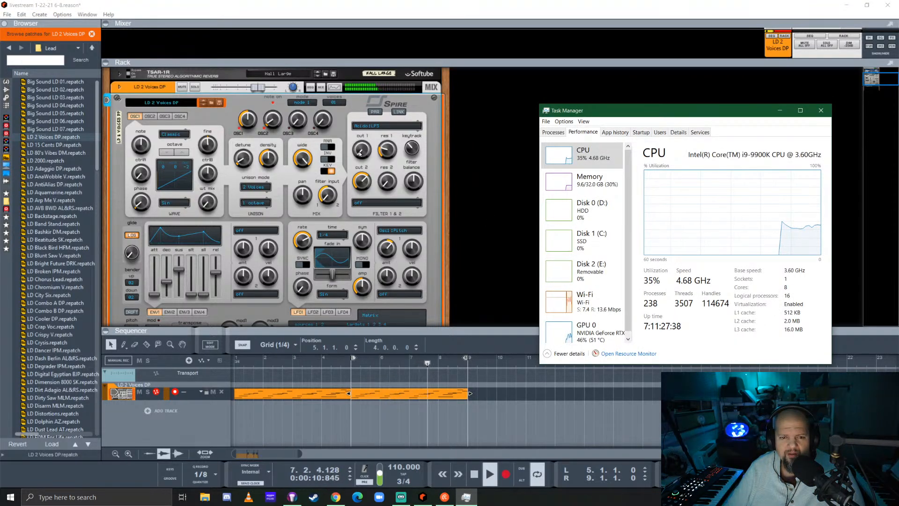
left_click(461, 196)
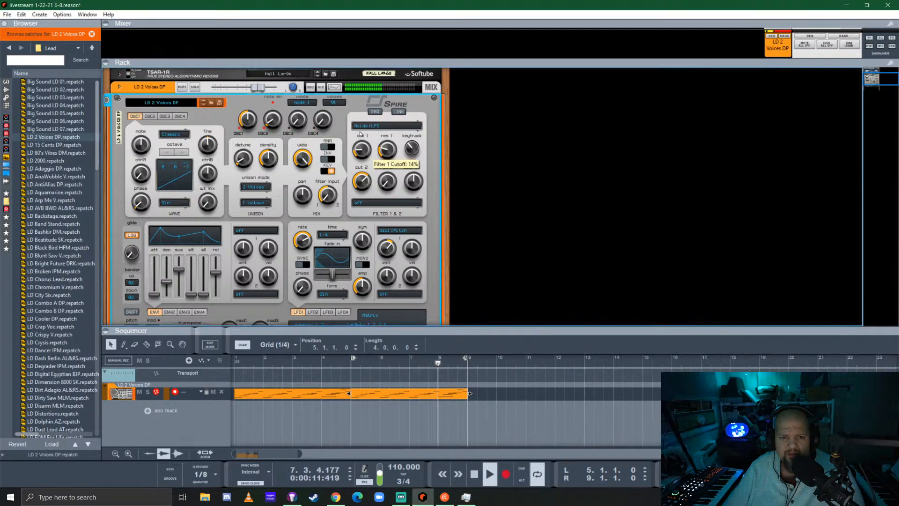
left_click(466, 497)
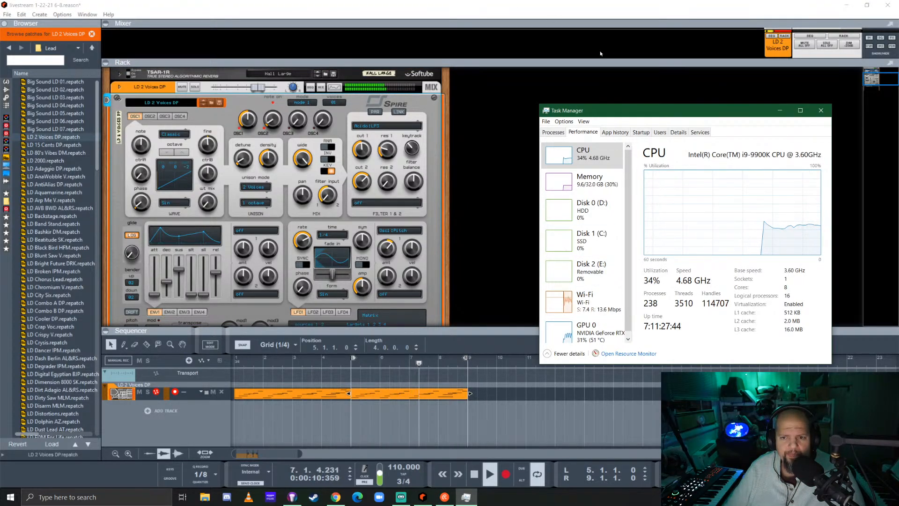
left_click(820, 110)
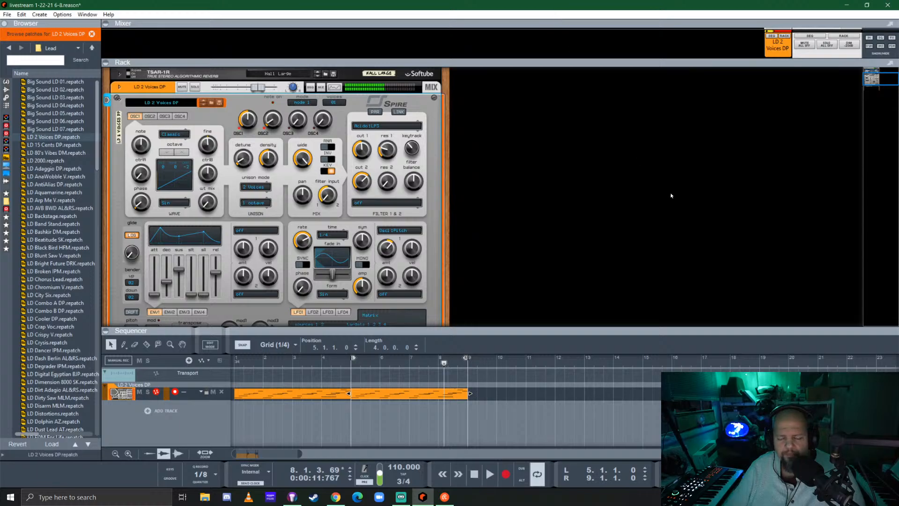
key("space")
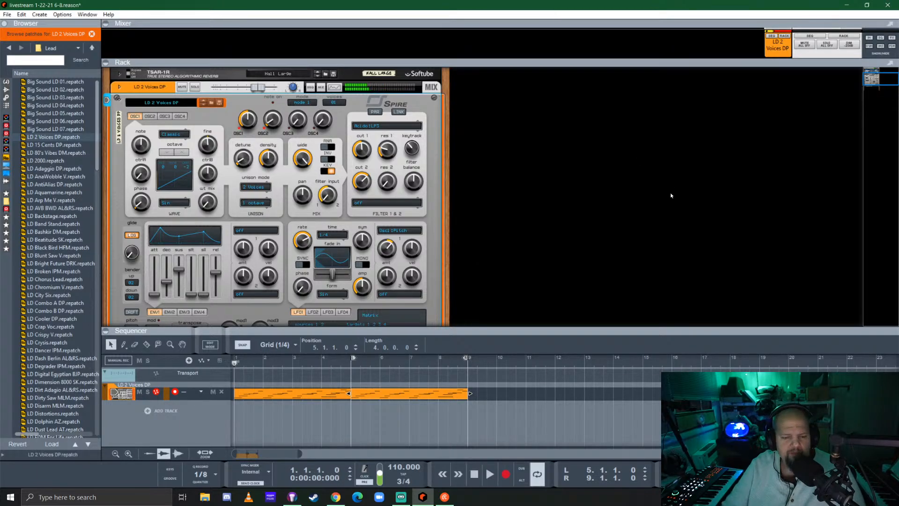
Fold all devices in the rack and save the song
left_click(118, 101)
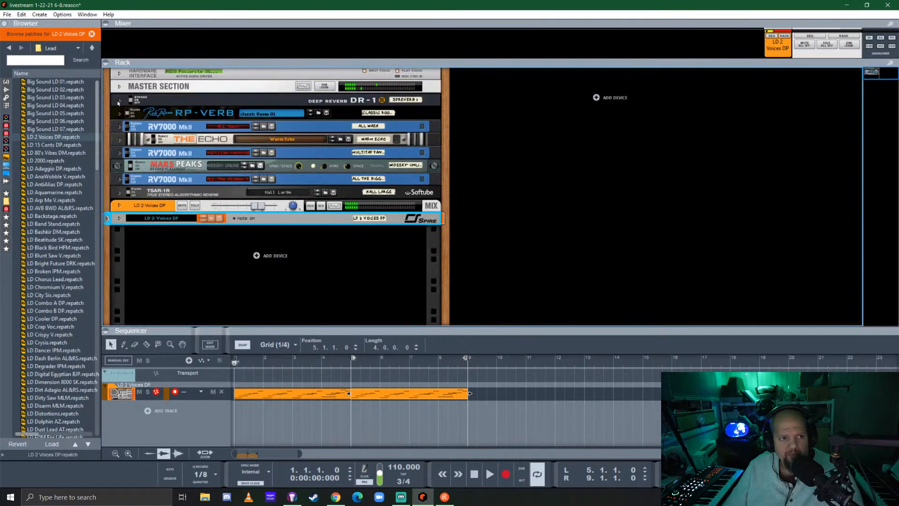
key("ctrl+s")
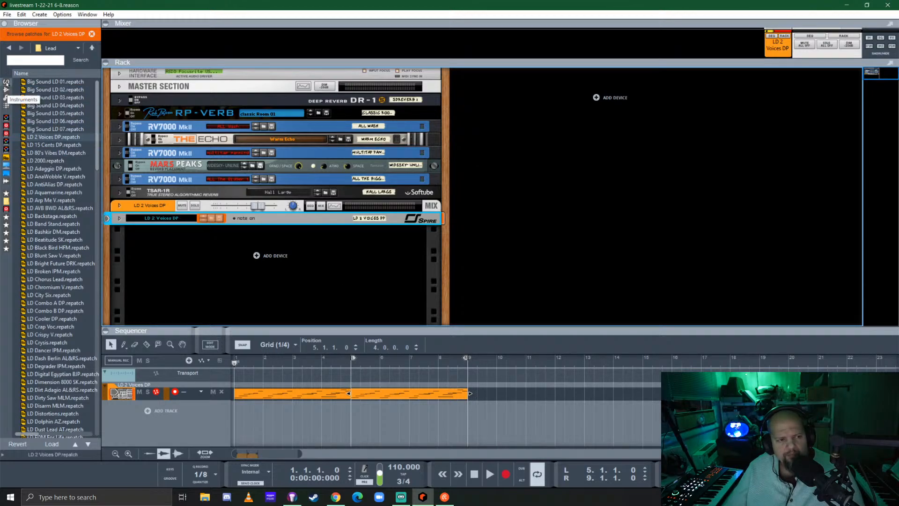
Browse the Reason Refills to the REX Loops folder of the Hidden Objects ReFill and select Bamboo Cane Loop 1.rx2
left_click(6, 202)
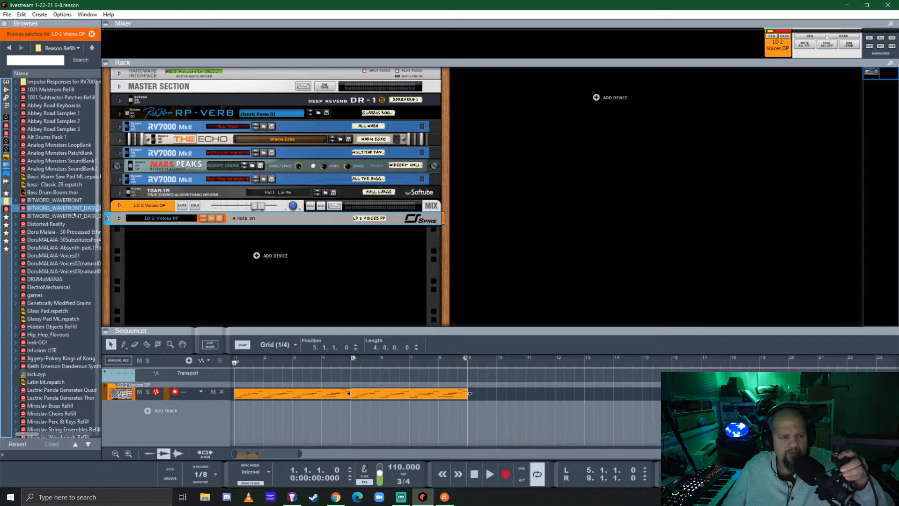
left_click(75, 215)
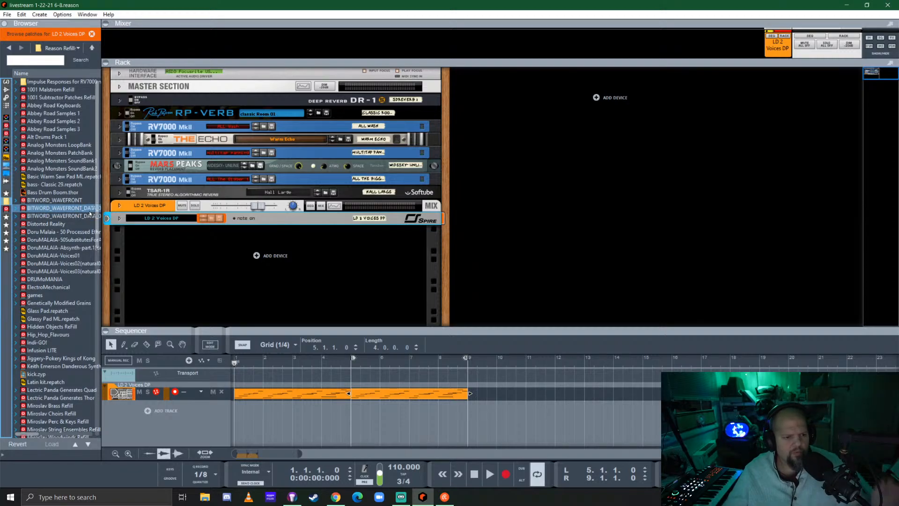
left_click(64, 328)
double_click(45, 327)
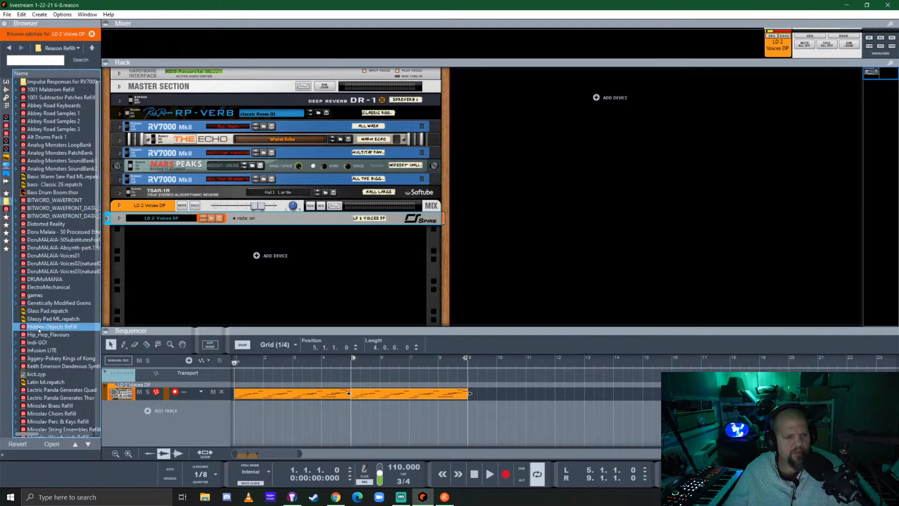
left_click(54, 105)
double_click(45, 81)
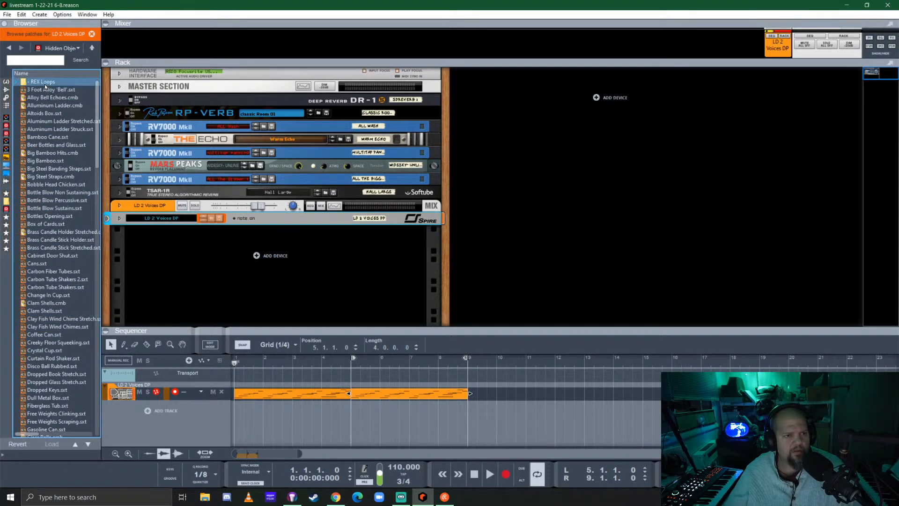
left_click(46, 80)
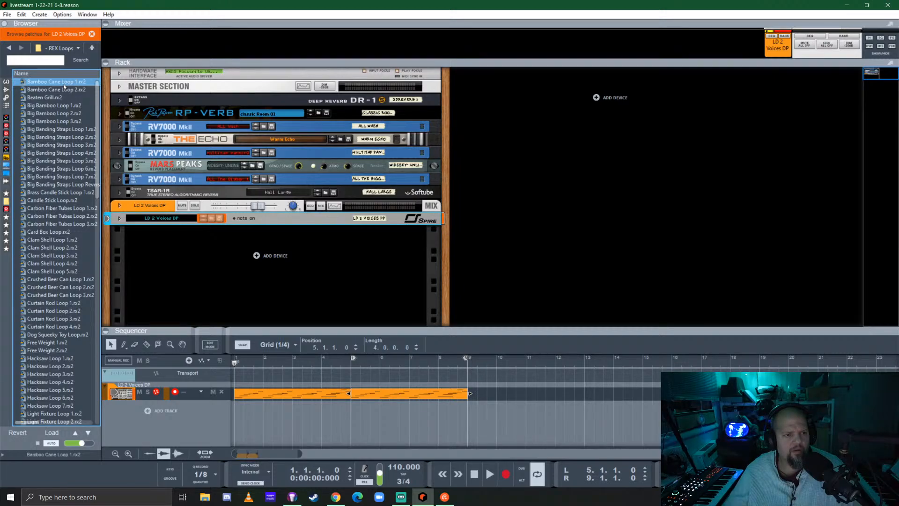
Preview Bamboo Cane Loop 2.rx2 and add it to a new rack column as a Dr. OctoRex loop player
left_click(52, 89)
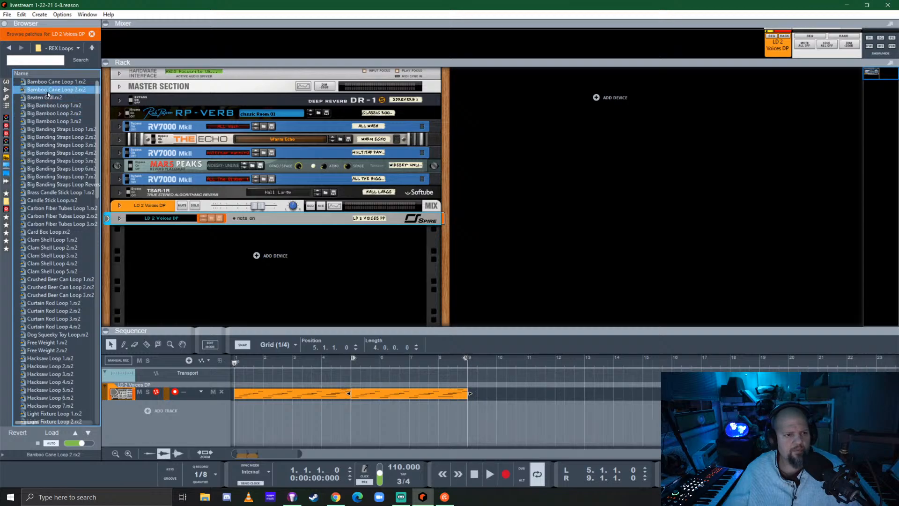
key("space")
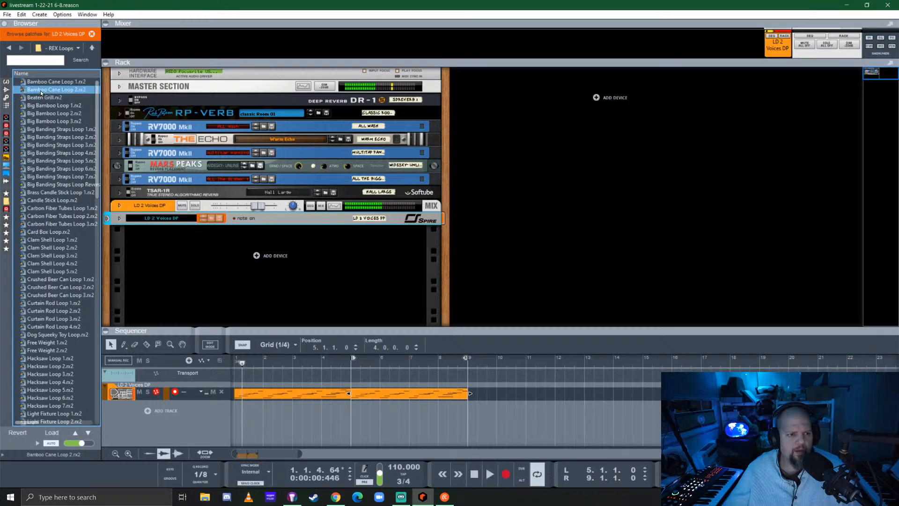
left_click_drag(41, 92, 524, 168)
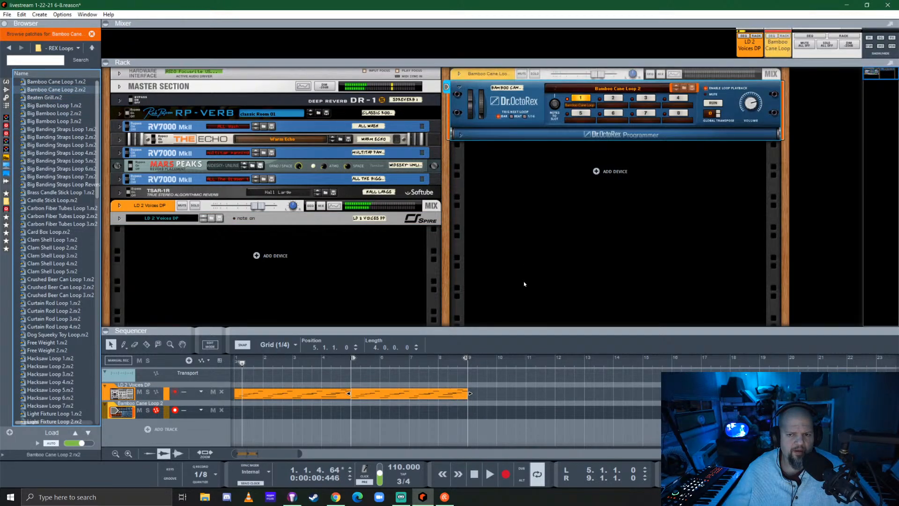
Enlarge the sequencer area and set the loop range from bar 9 to bar 11
left_click_drag(527, 329, 527, 255)
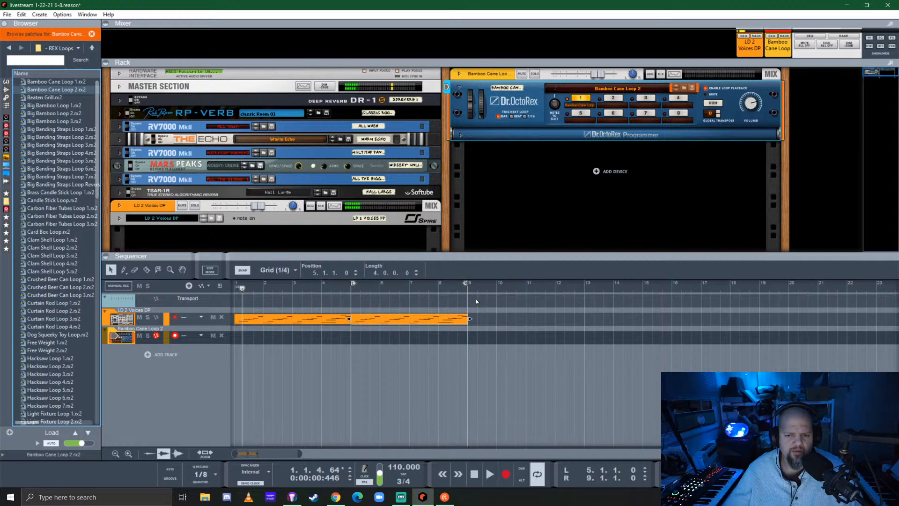
left_click(526, 287, "alt")
left_click(467, 285, "ctrl")
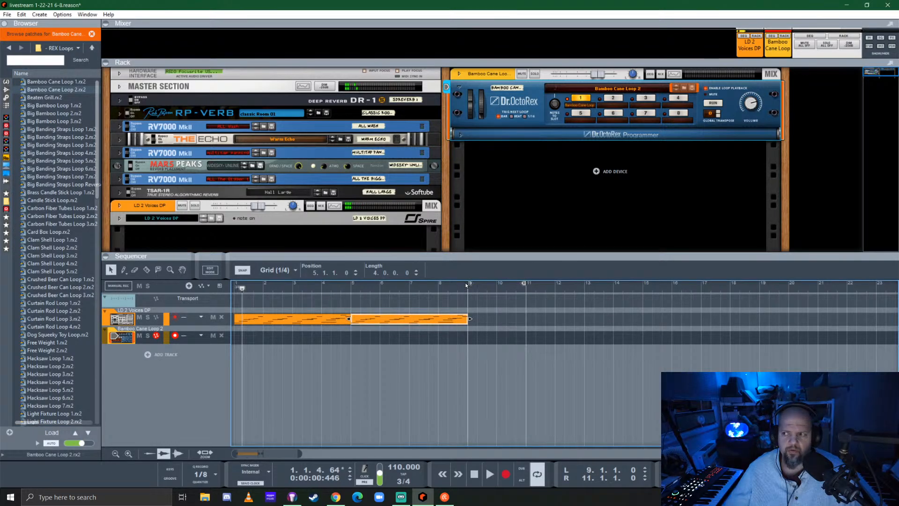
Position playback at bar 9, expand the Dr. OctoRex programmer and copy Bamboo Cane Loop 2 to its sequencer track
left_click(469, 286)
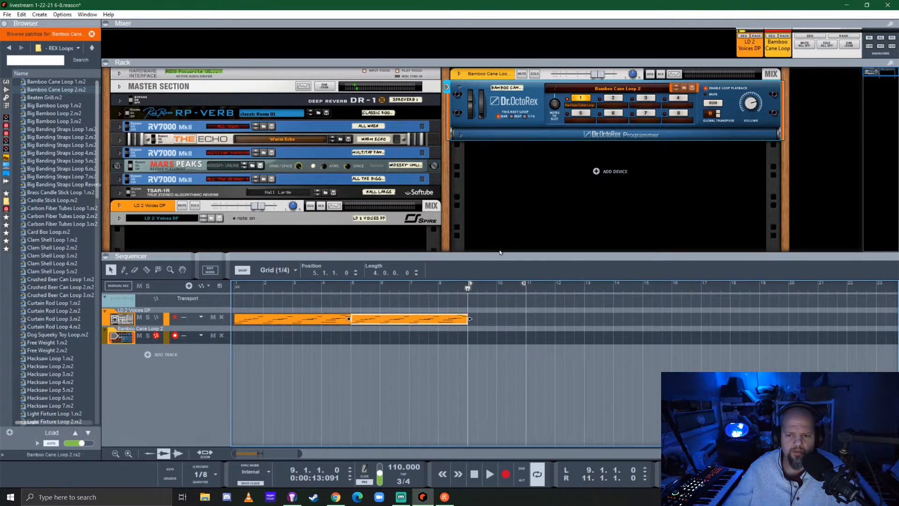
left_click_drag(499, 253, 533, 270)
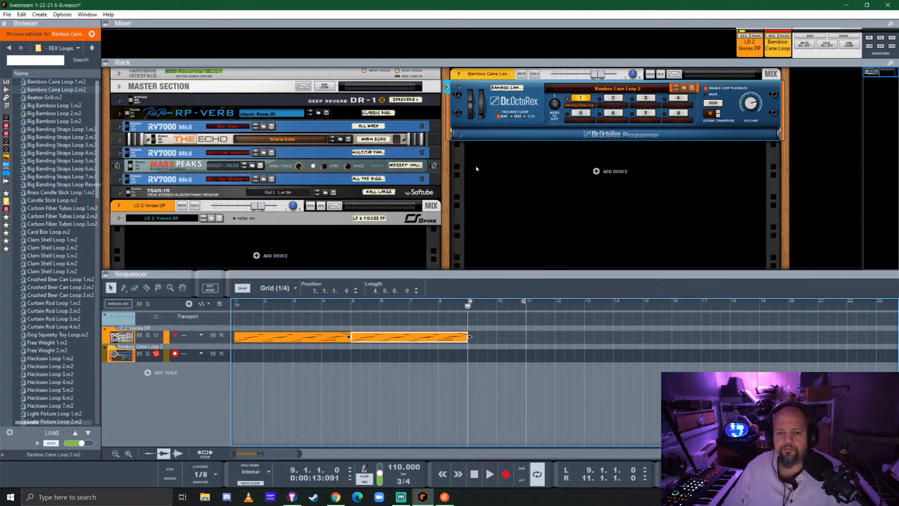
left_click(463, 132)
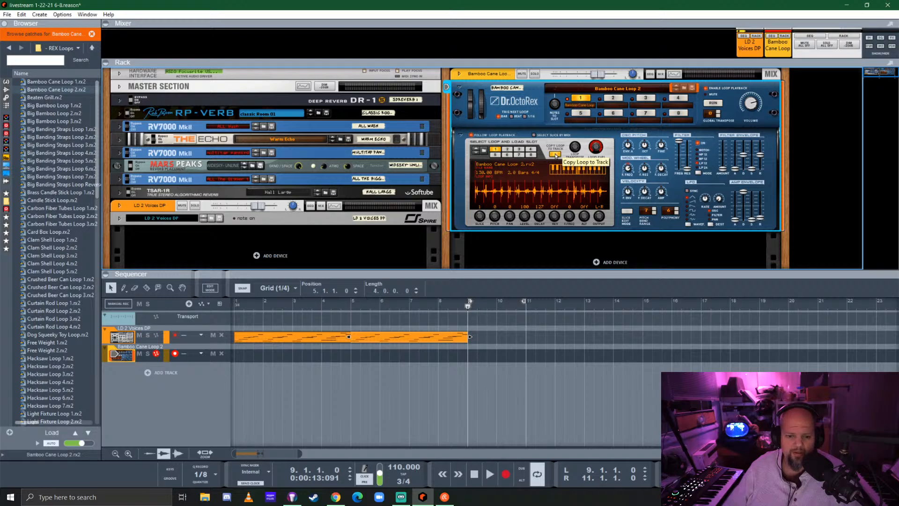
left_click(555, 155)
Extend the loop range to 11.3.1 and turn off loop playback on the Dr. OctoRex while the track plays
left_click_drag(526, 301, 542, 306)
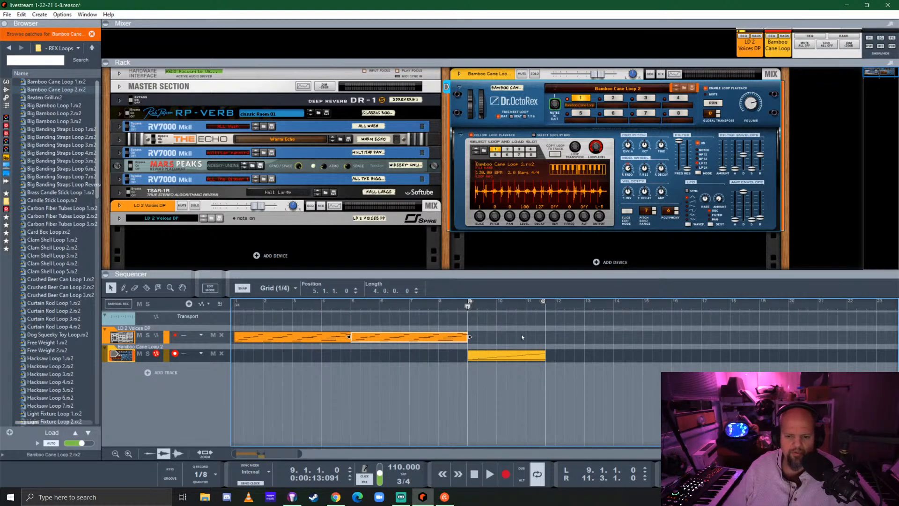
key("space")
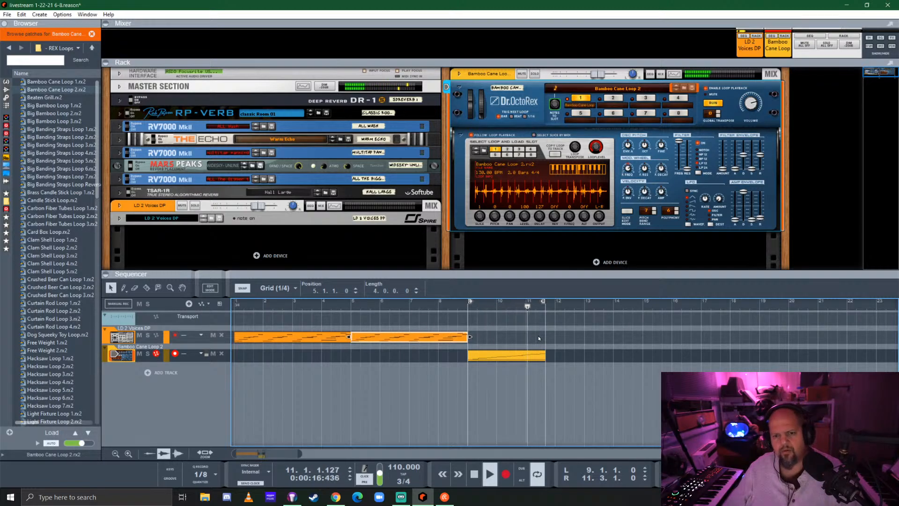
left_click(705, 88)
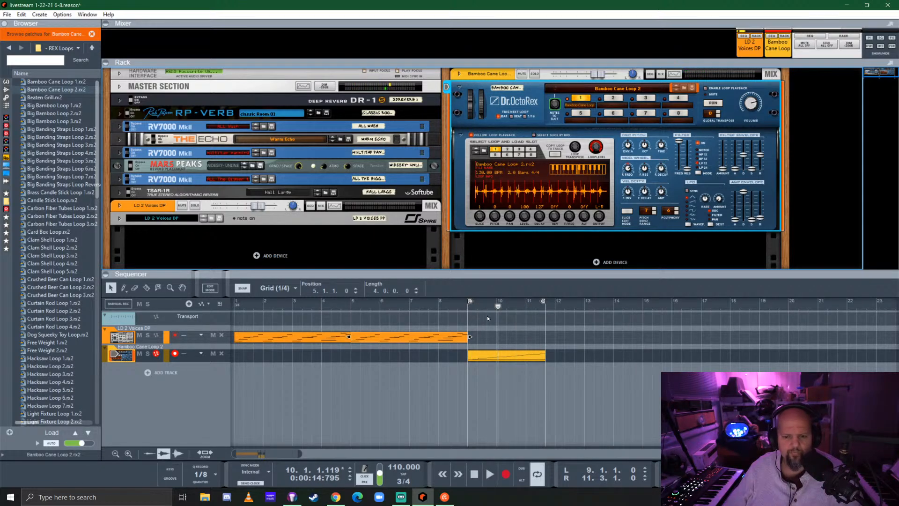
Open the Bamboo Cane Loop 2 clip in an enlarged editor, audition it from bar 9 and delete its last four slice notes
double_click(508, 361)
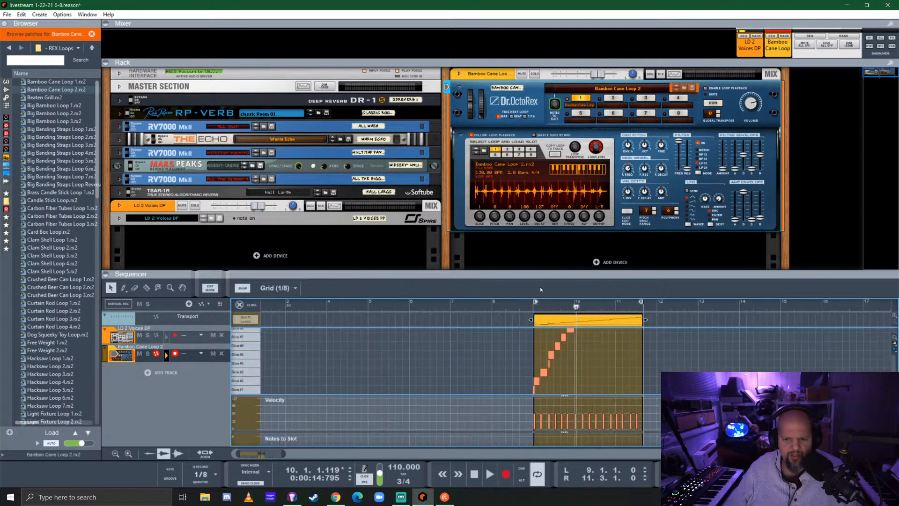
left_click_drag(541, 273, 547, 139)
scroll(535, 313, "right", 2)
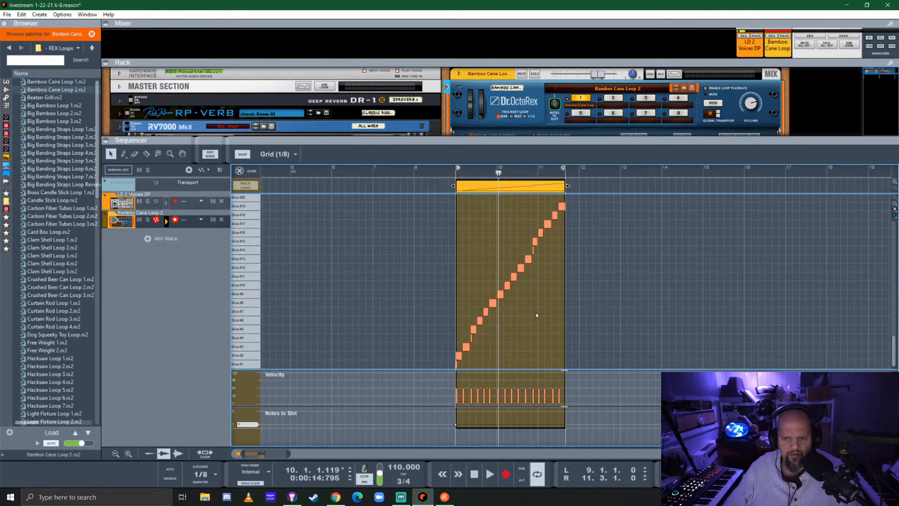
scroll(512, 302, "up", 2)
left_click(418, 172)
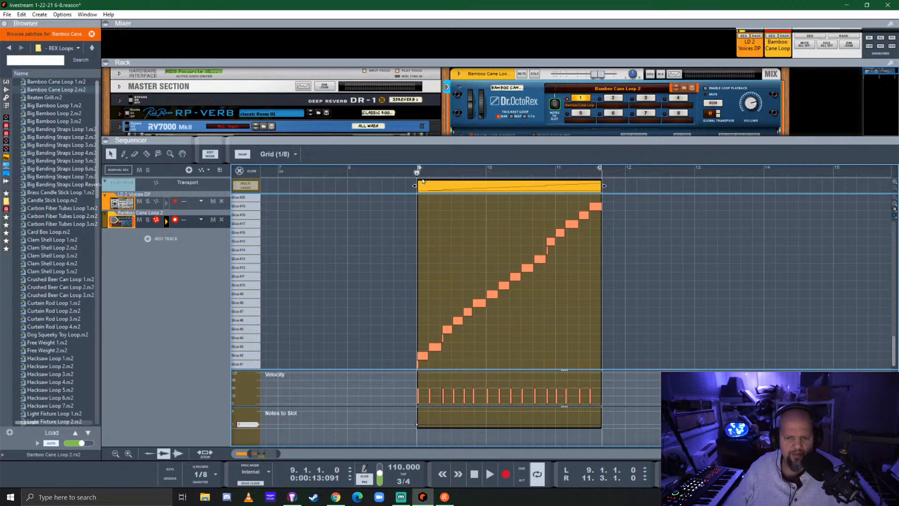
key("space")
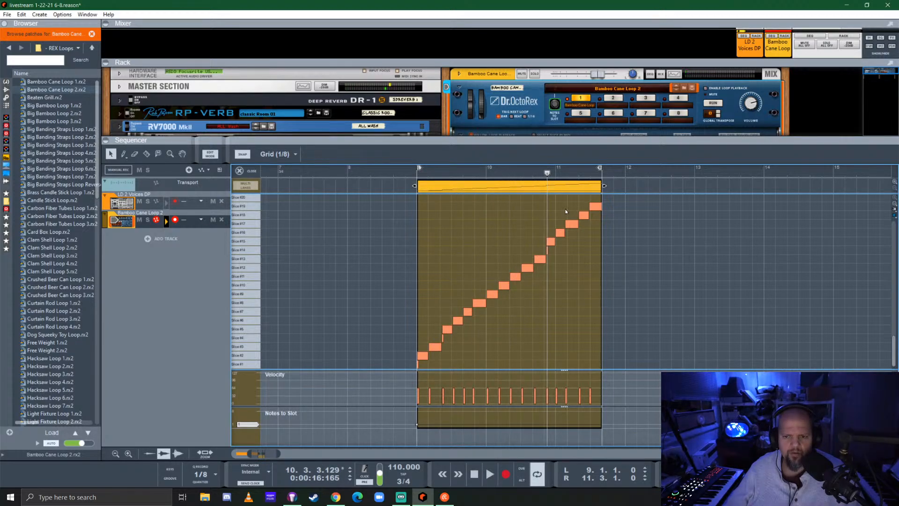
left_click_drag(555, 201, 611, 245)
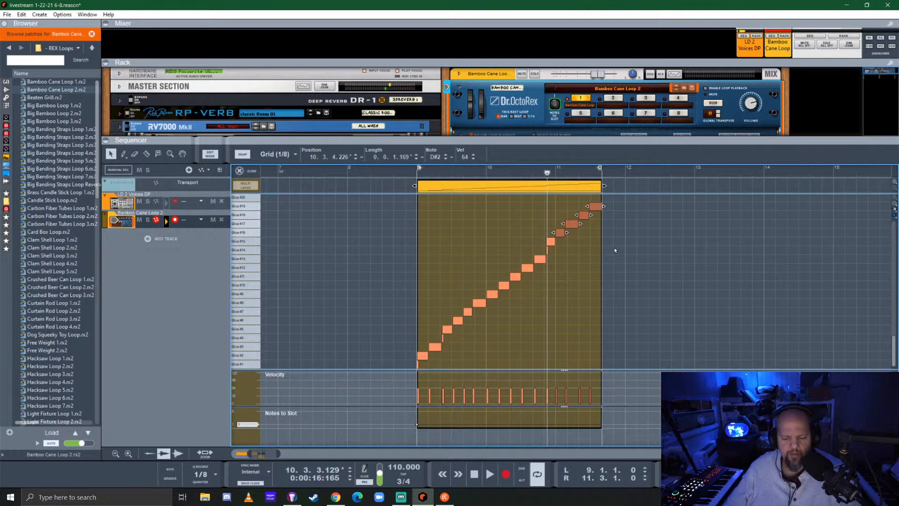
key("Delete")
Shorten the clip and loop range to two bars, ending at bar 11, and return to the arrangement while it plays
left_click_drag(604, 186, 554, 169)
key("KP_0")
key("space")
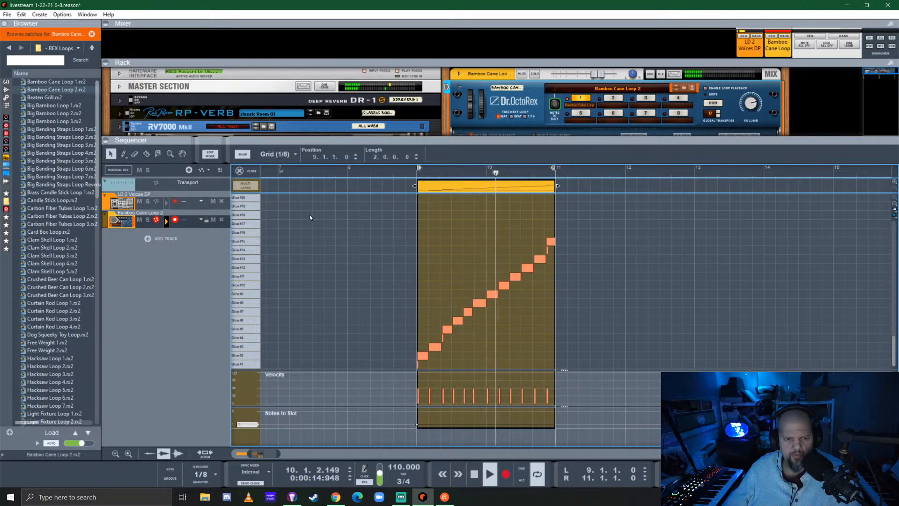
left_click(245, 169)
left_click_drag(583, 142, 569, 282)
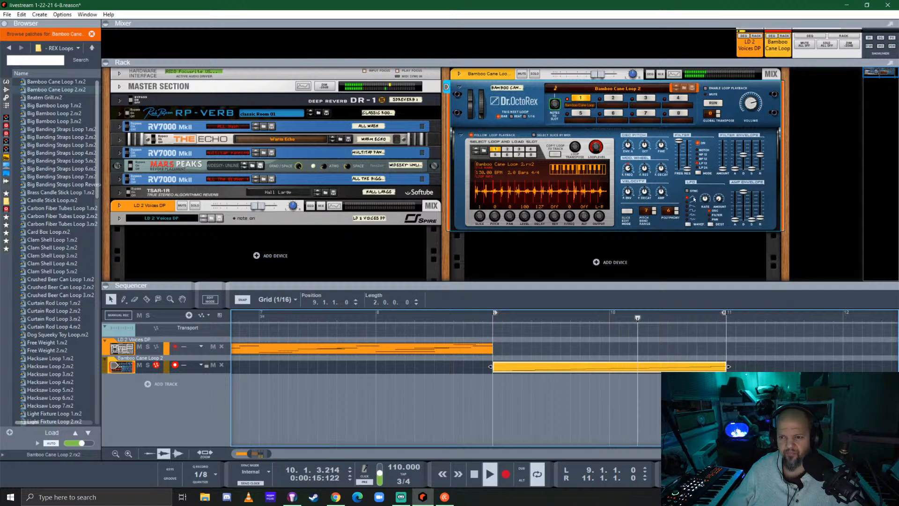
Try a lower filter frequency on the Dr. OctoRex together with different amp envelope decay and sustain levels
left_click_drag(679, 141, 690, 152)
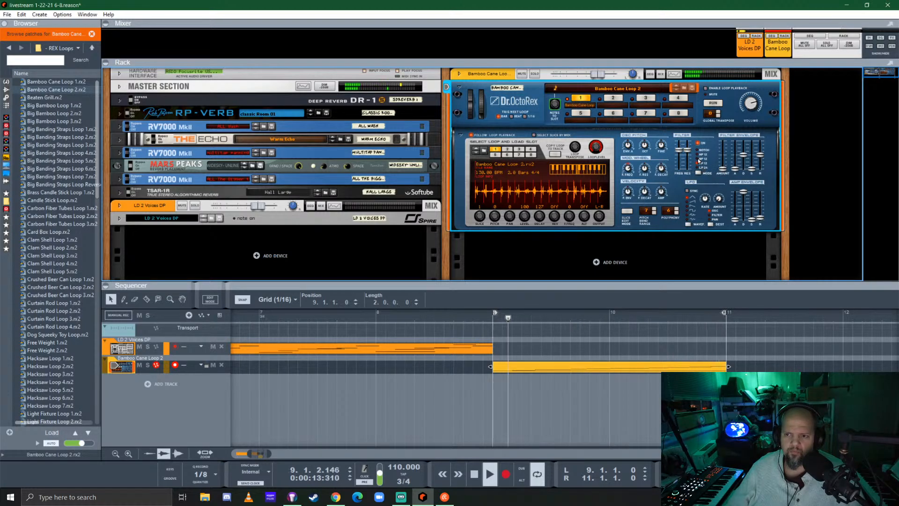
left_click_drag(681, 155, 680, 154)
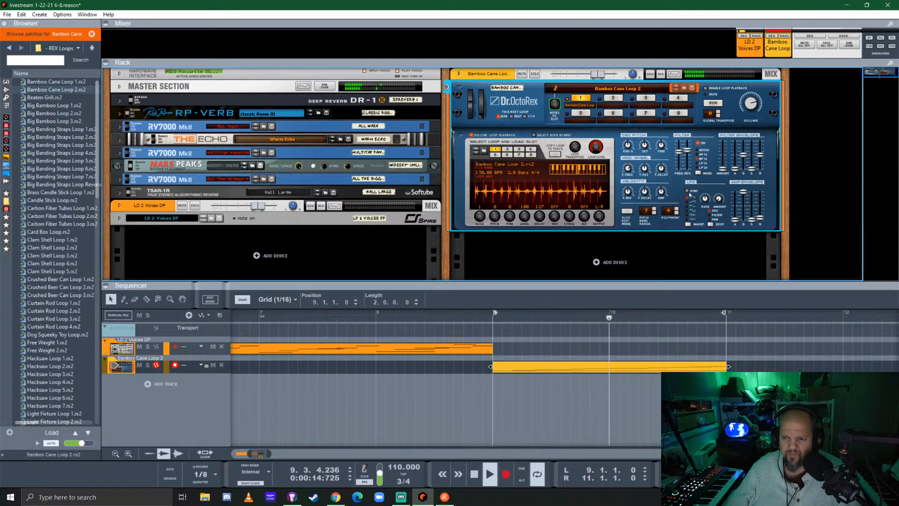
left_click_drag(742, 197, 745, 208)
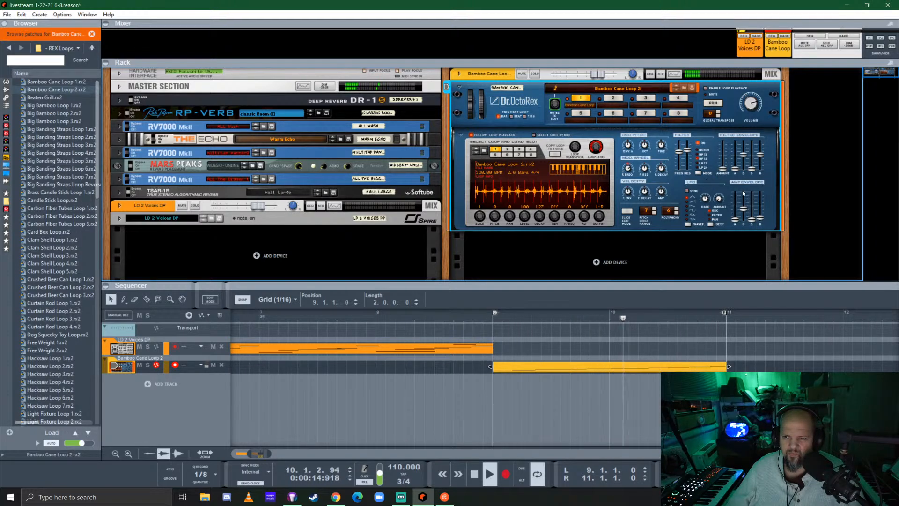
left_click_drag(746, 208, 747, 187)
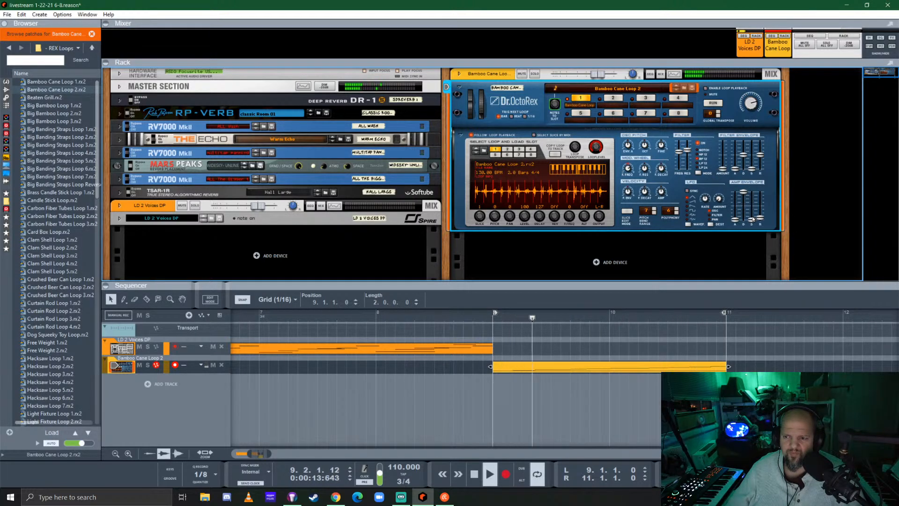
left_click_drag(751, 218, 752, 192)
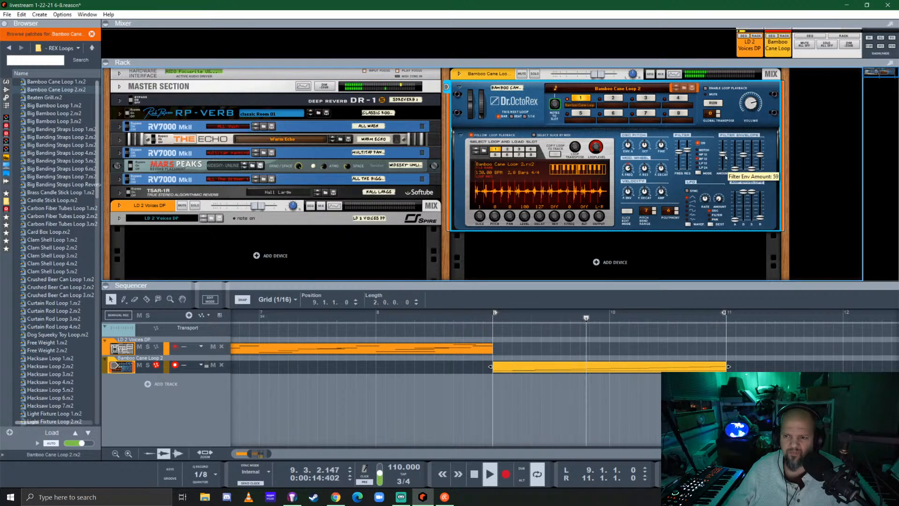
Try a filter envelope amount of 67 with a shorter filter decay, no resonance and the filter frequency at 67
left_click_drag(743, 155, 746, 162)
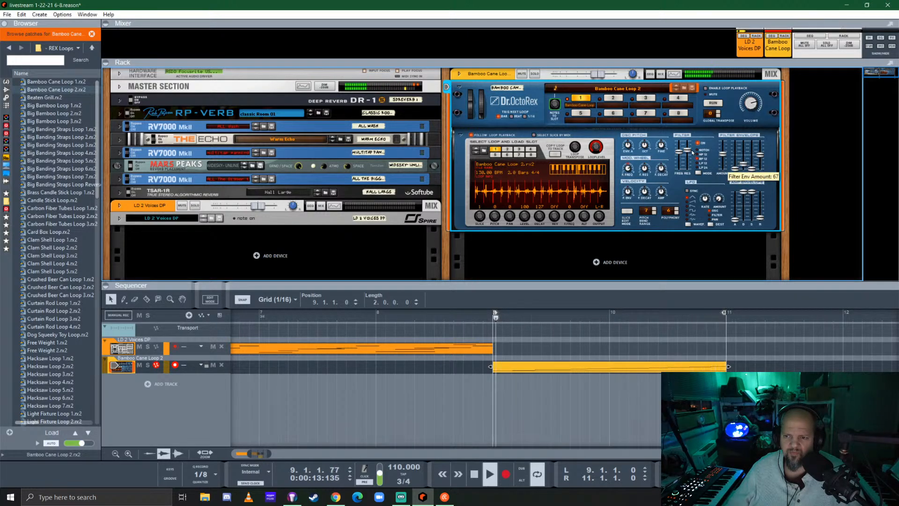
left_click_drag(686, 149, 687, 168)
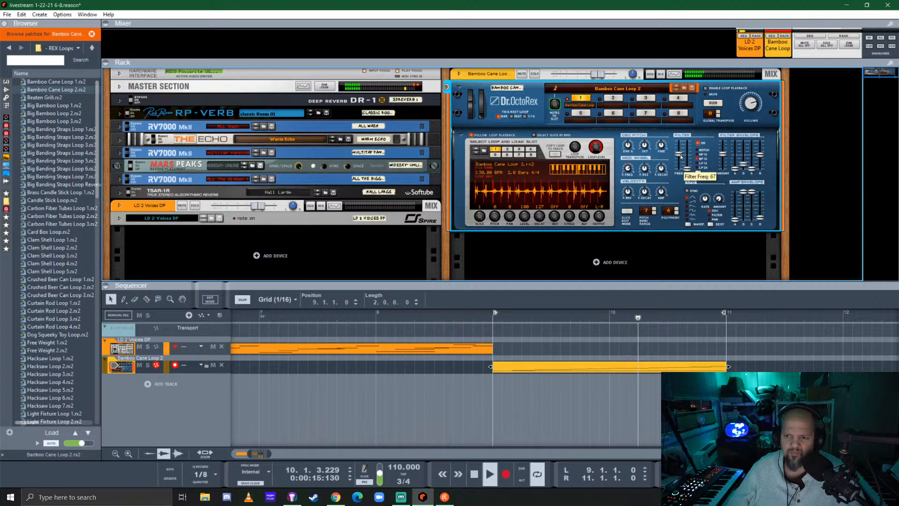
left_click_drag(722, 153, 743, 155)
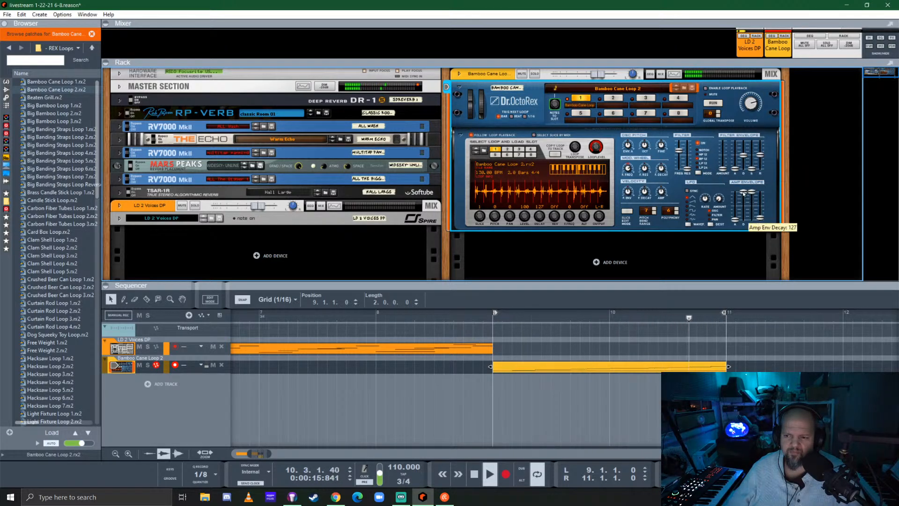
Shorten the Dr. OctoRex amp envelope decay, set the filter frequency to 93 and raise the filter resonance
left_click_drag(743, 203, 744, 207)
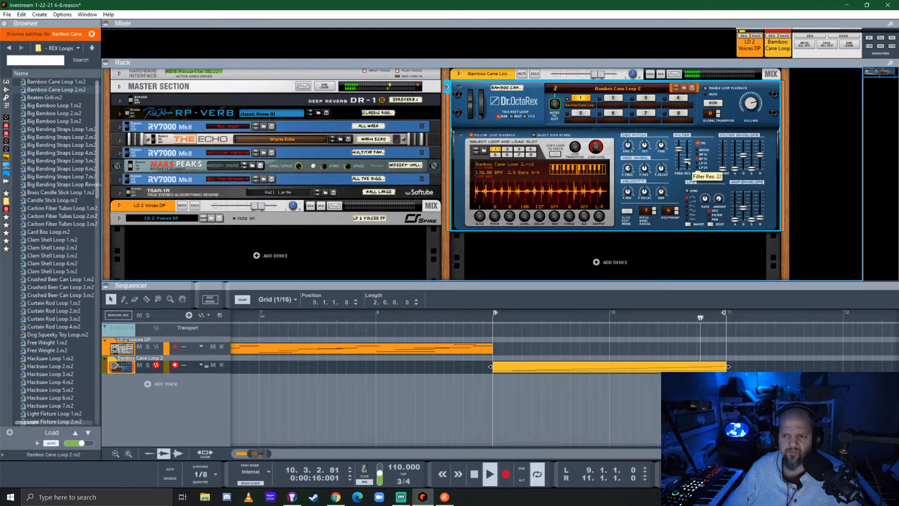
left_click_drag(688, 161, 680, 151)
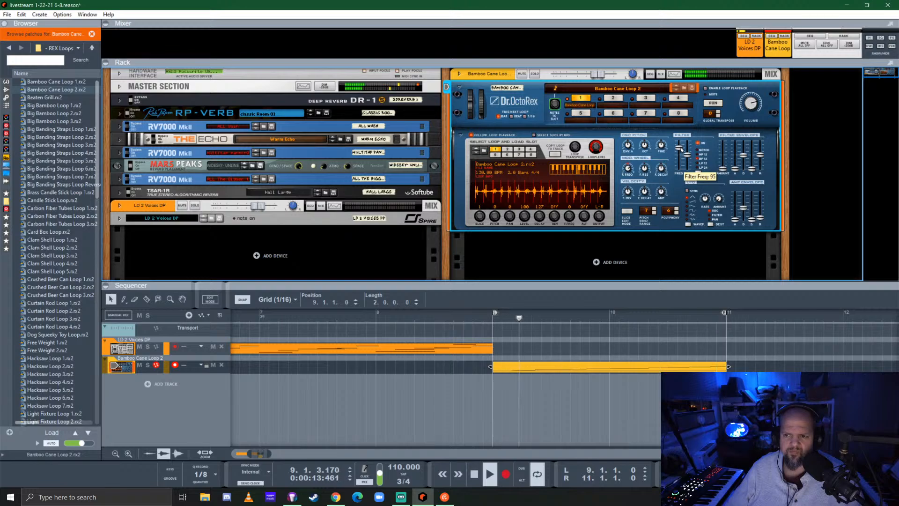
left_click_drag(688, 156, 689, 158)
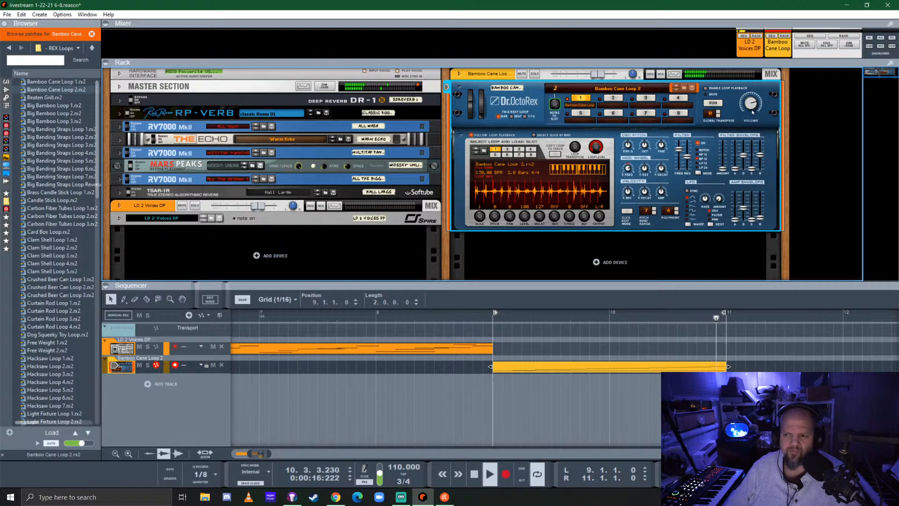
Fold the Dr. OctoRex, expand its mix channel and add the ES204 Filter Delay from the Delays favorites as an insert effect
left_click(460, 87)
left_click(458, 74)
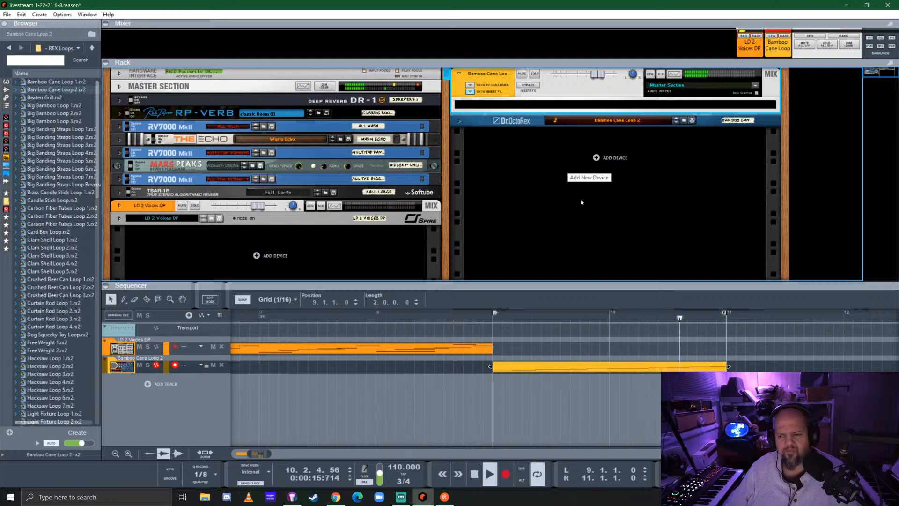
left_click(491, 321)
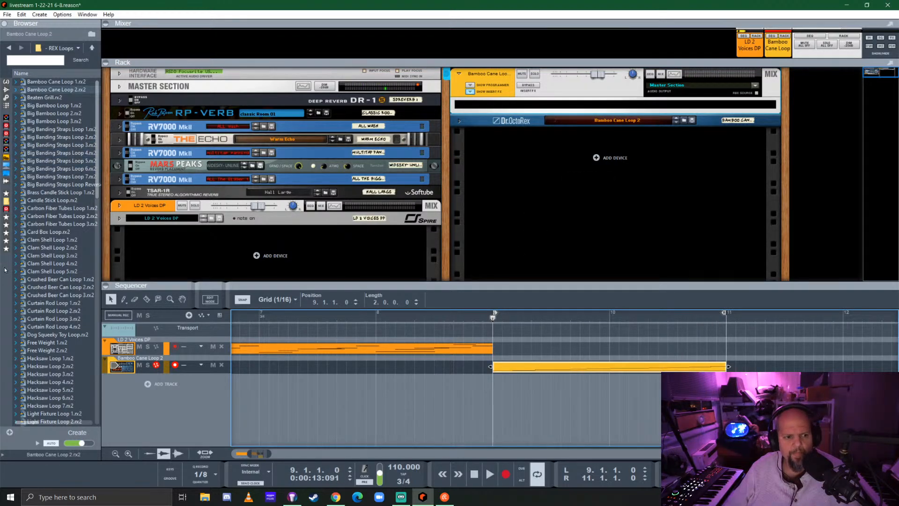
left_click(6, 249)
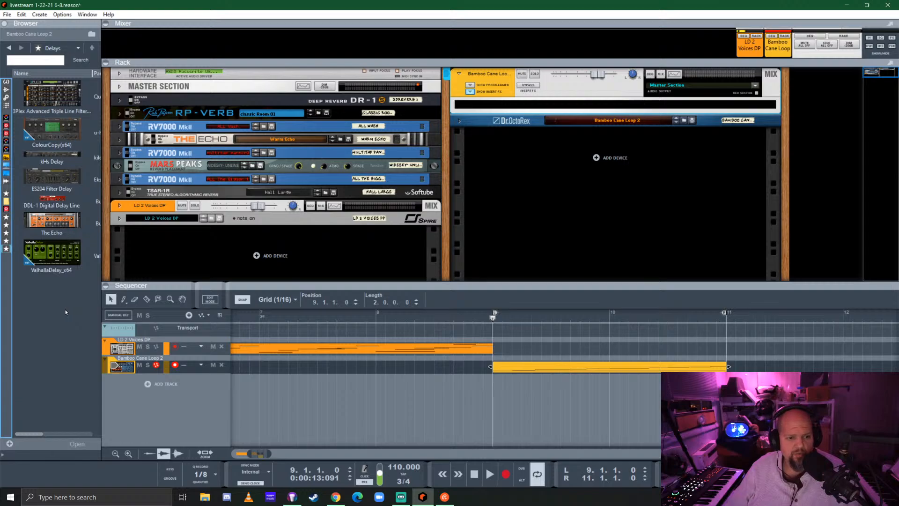
mouse_move(52, 177)
left_mouse_down()
mouse_move(276, 174)
mouse_move(532, 105)
left_mouse_up()
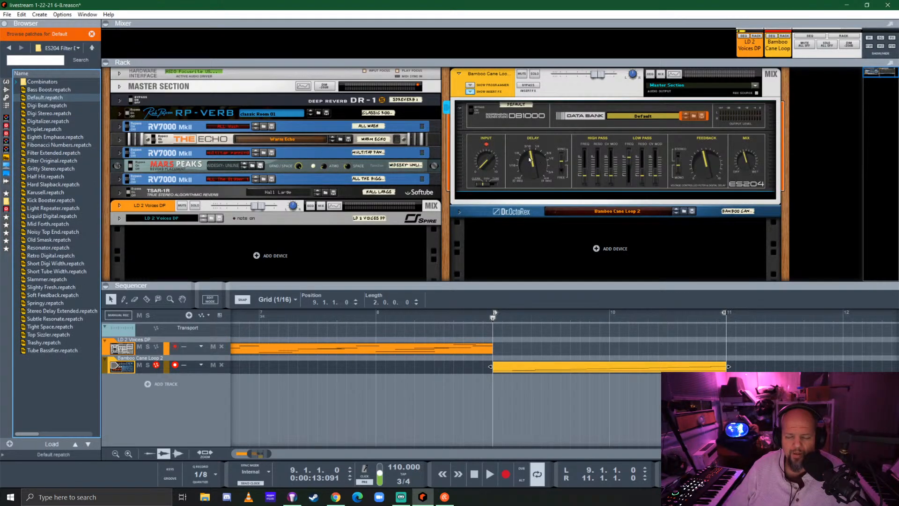
Lower the delay, feedback and mix amounts on the ES204 Filter Delay
left_click_drag(529, 160, 529, 170)
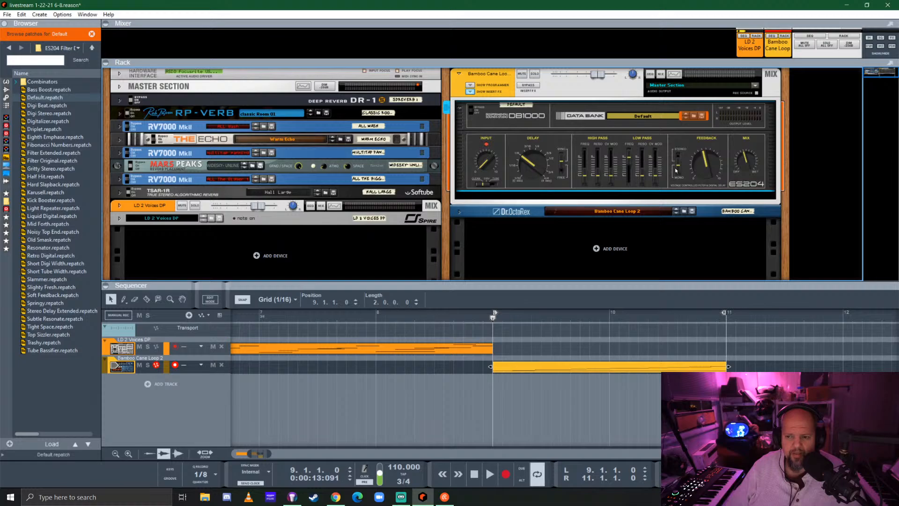
left_click_drag(701, 161, 699, 173)
mouse_move(745, 165)
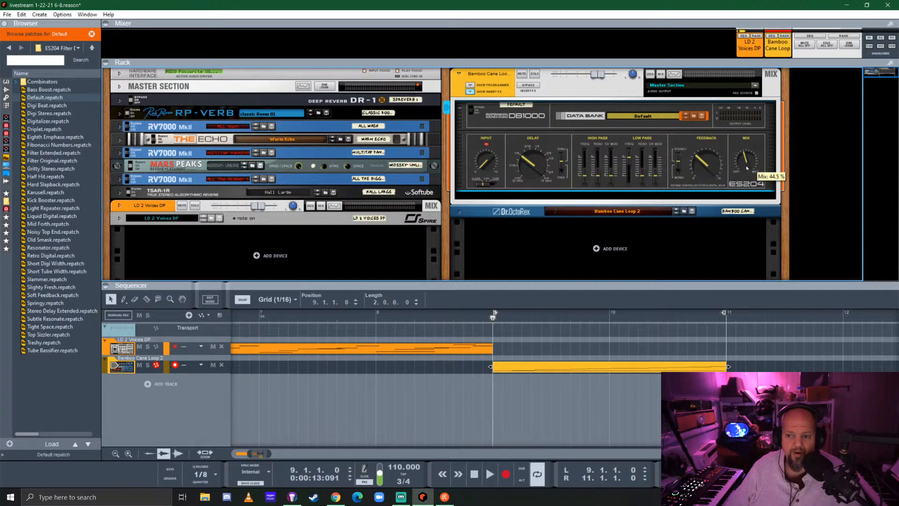
left_click_drag(744, 158, 747, 164)
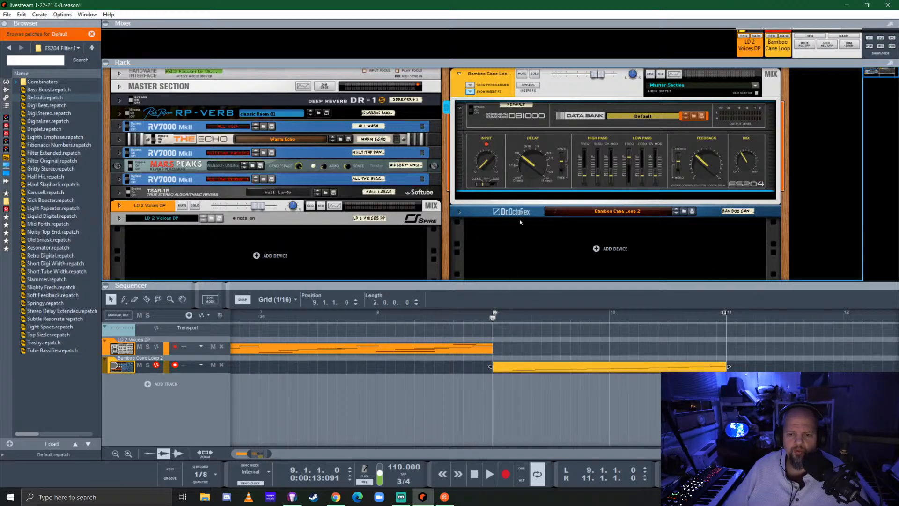
Try different input levels on the ES204 while the loop plays and set its input type to Digi
left_click_drag(484, 168, 488, 145)
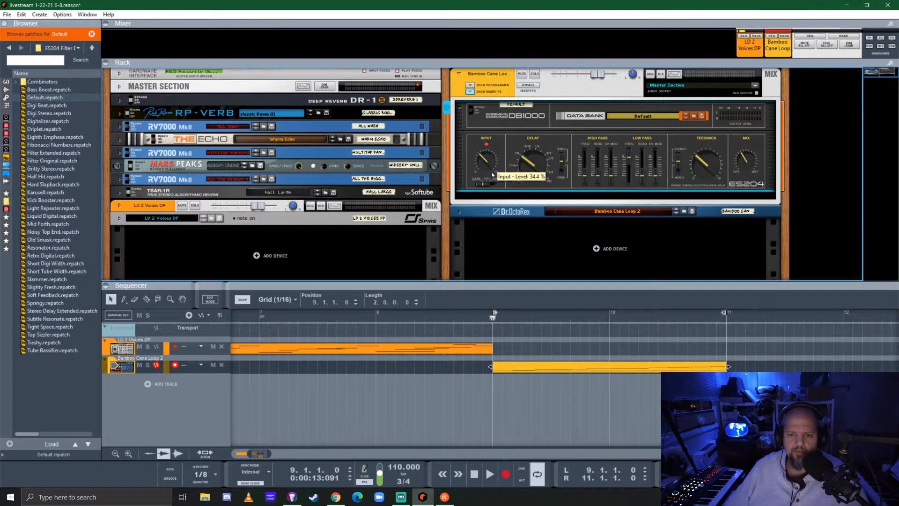
left_click_drag(483, 185, 491, 183)
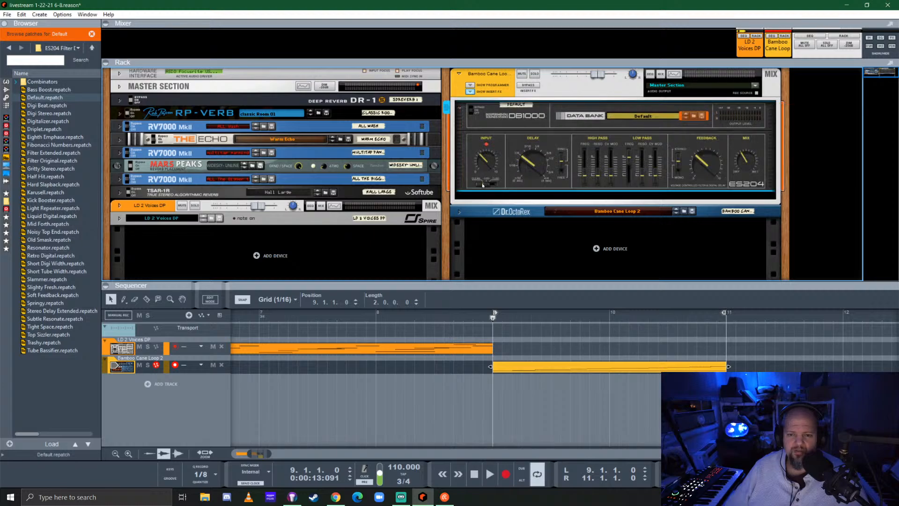
key("space")
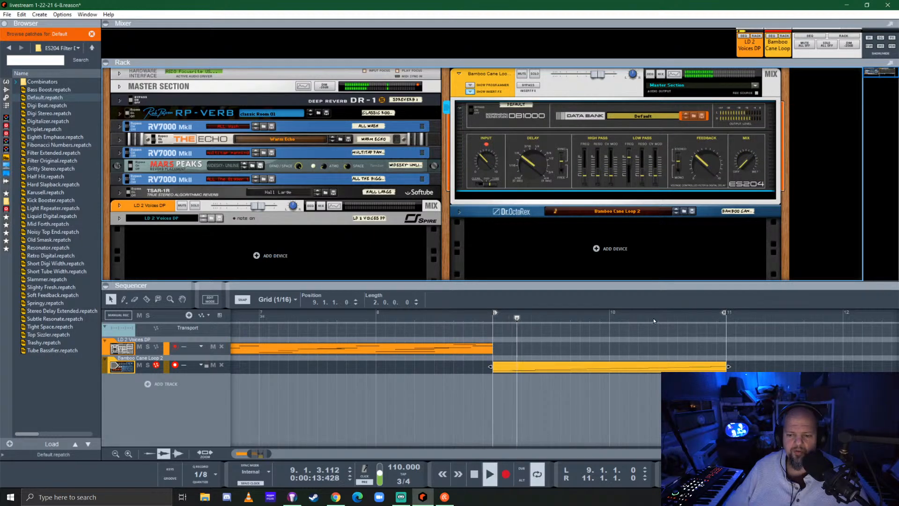
left_click_drag(486, 162, 497, 124)
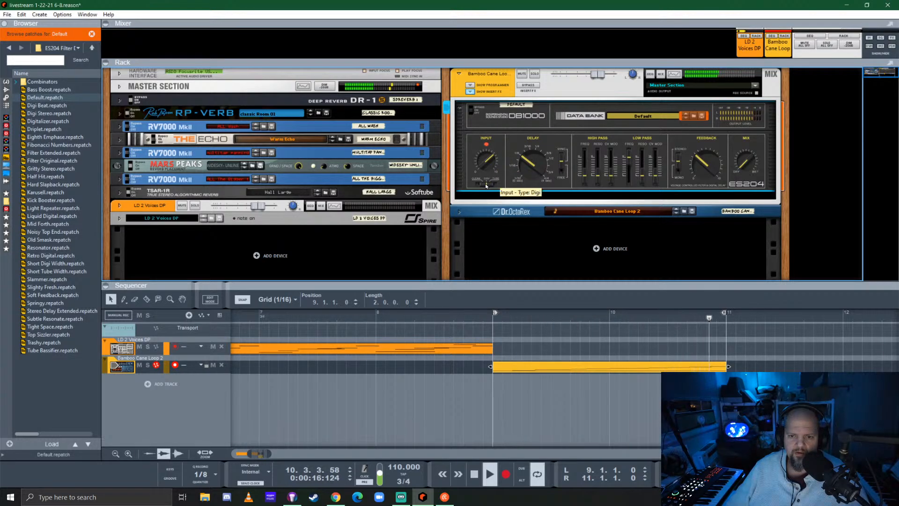
Try other input type, mix and low-pass settings on the ES204 Filter Delay while the loop plays
left_click_drag(486, 186, 497, 184)
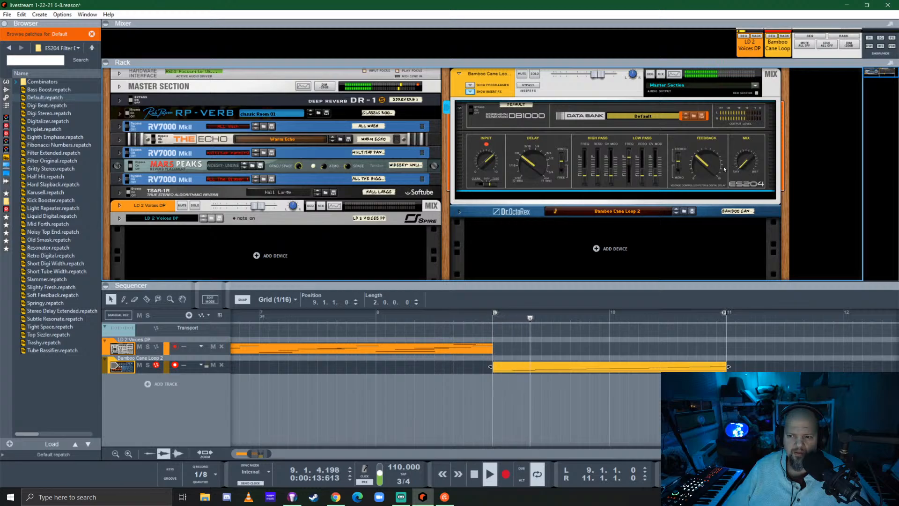
left_click_drag(744, 161, 744, 181)
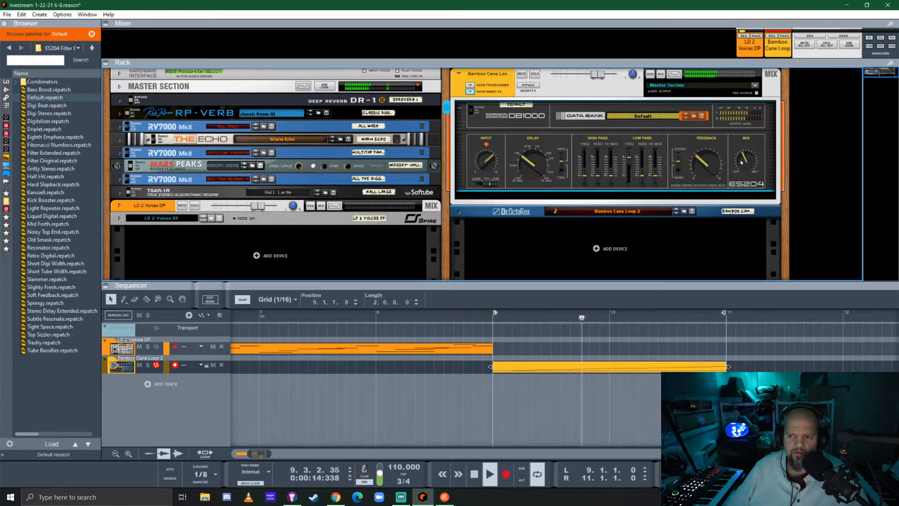
left_click_drag(741, 162, 747, 155)
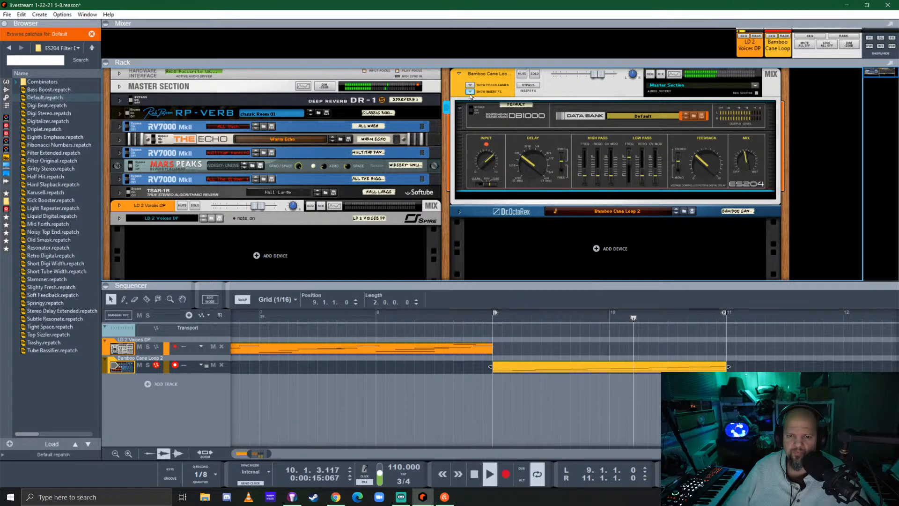
mouse_move(758, 164)
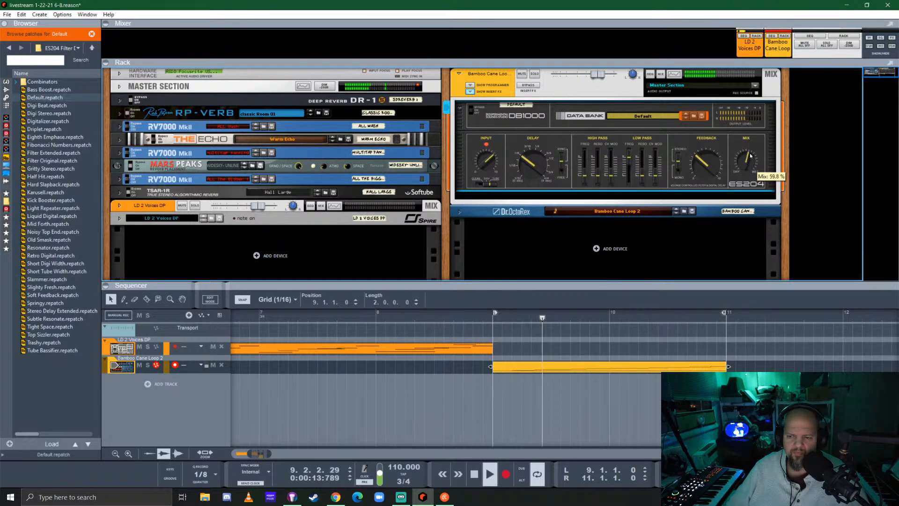
left_click_drag(630, 158, 630, 162)
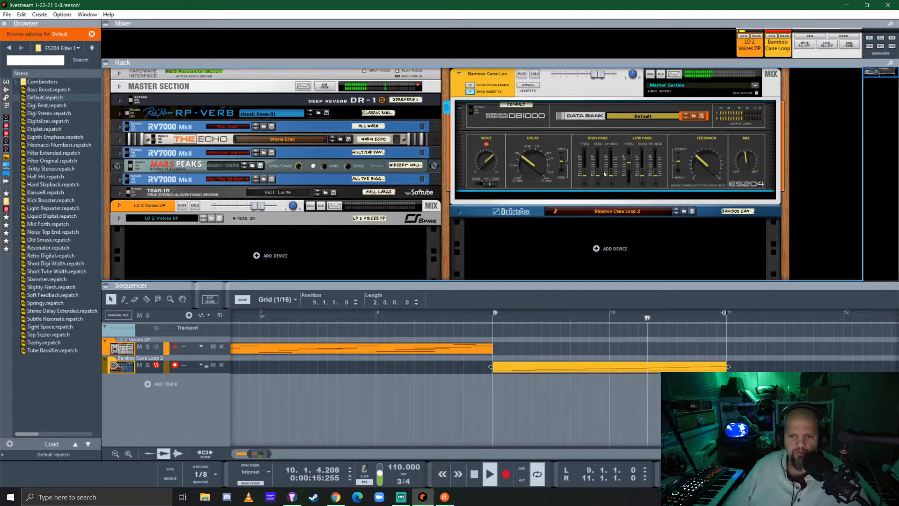
Delete the ES204 Filter Delay from the Bamboo Cane Loop channel's inserts and fold the mix channel
key("Delete")
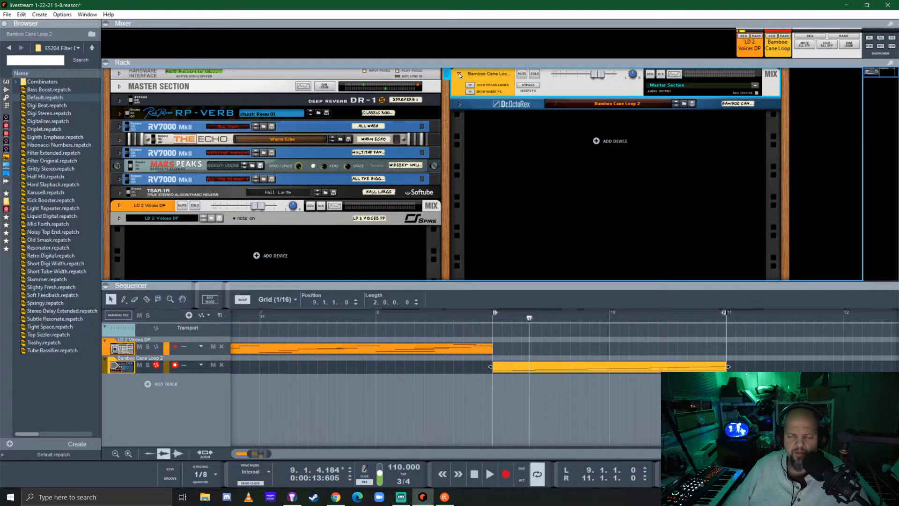
left_click(468, 92)
left_click(469, 91)
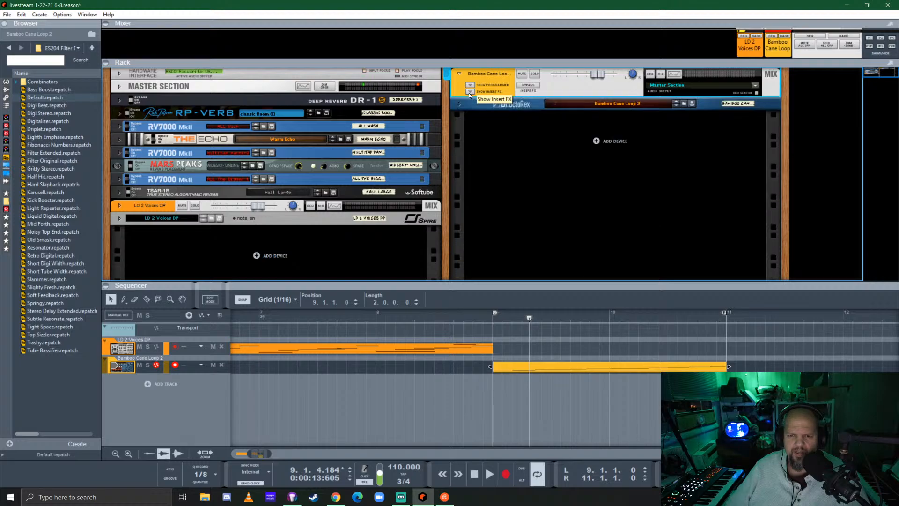
left_click(458, 73)
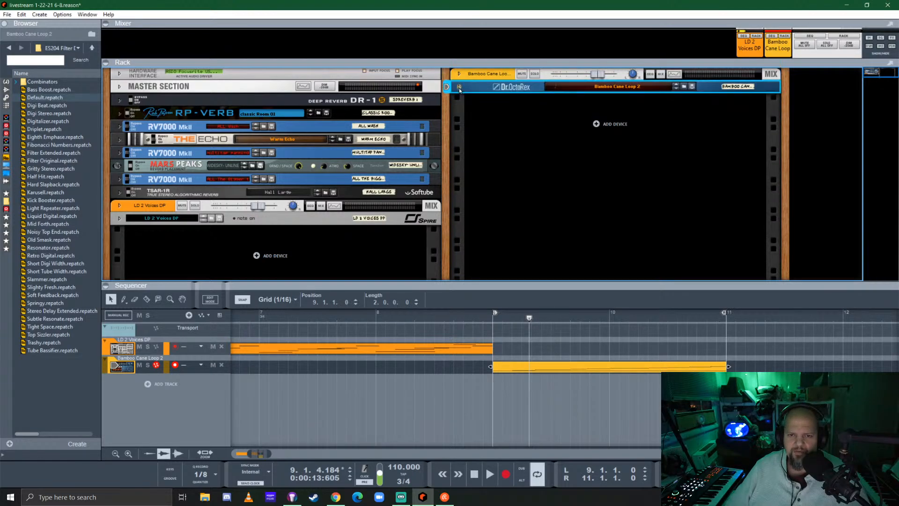
Unfold the Dr. OctoRex and lower its filter frequency to 77, auditioning the loop
left_click(459, 88)
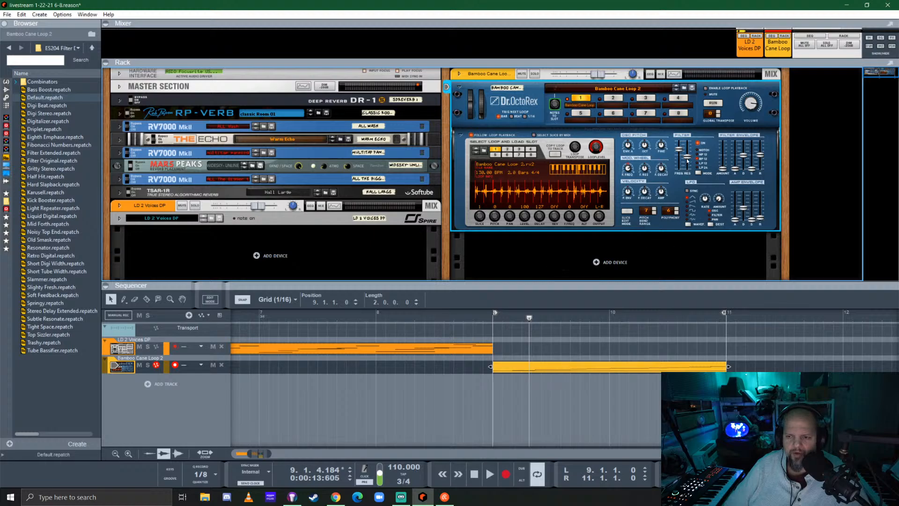
key("space")
left_click_drag(679, 154, 678, 155)
key("space")
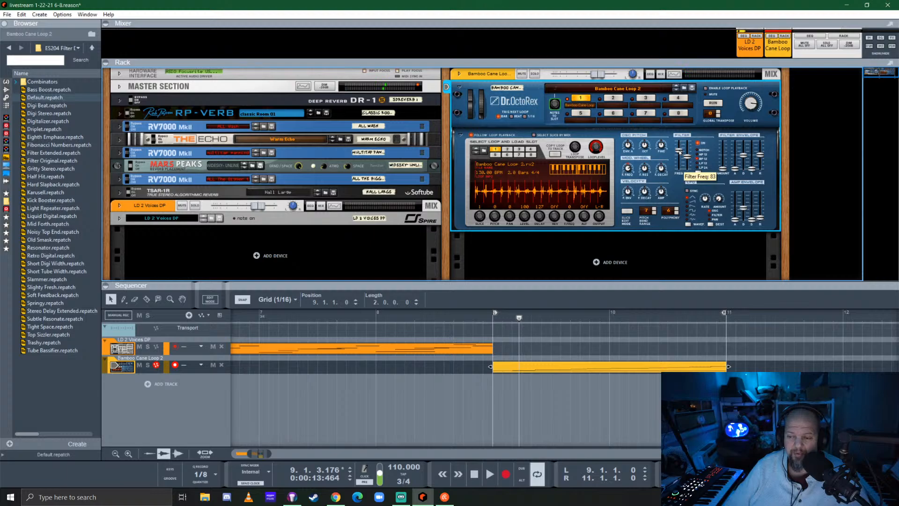
mouse_move(679, 152)
left_mouse_down()
mouse_move(681, 165)
mouse_move(679, 154)
left_mouse_up()
key("space")
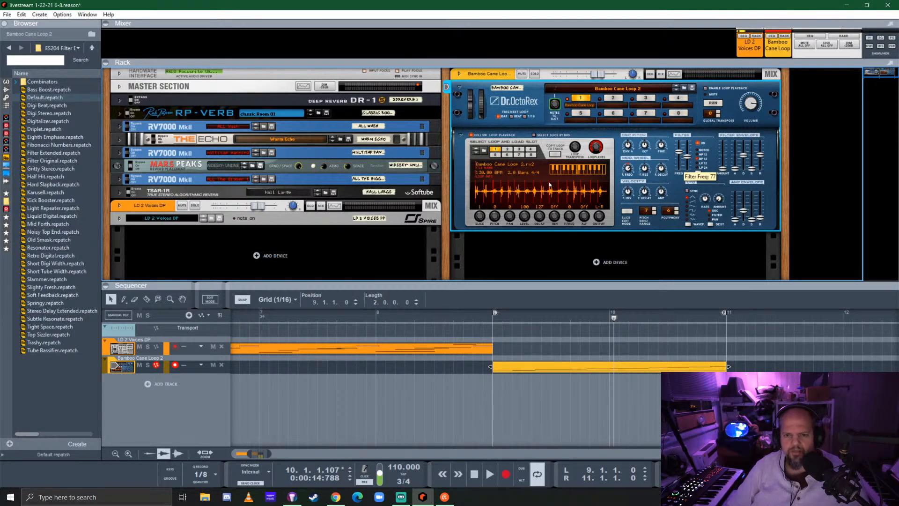
left_click(460, 87)
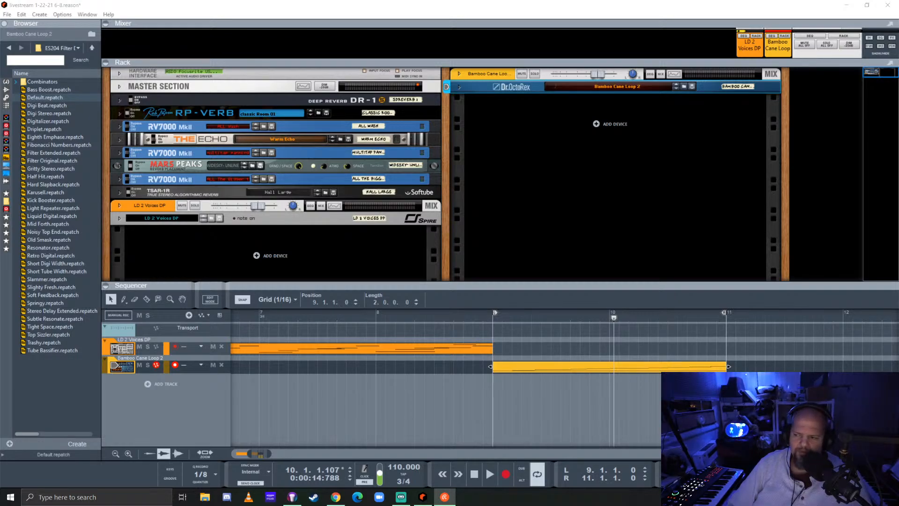
left_click(565, 228)
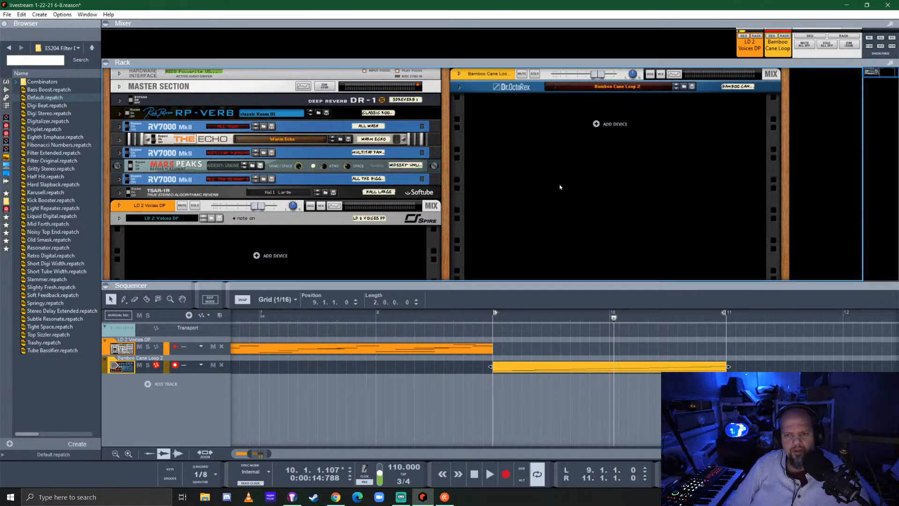
left_click(459, 87)
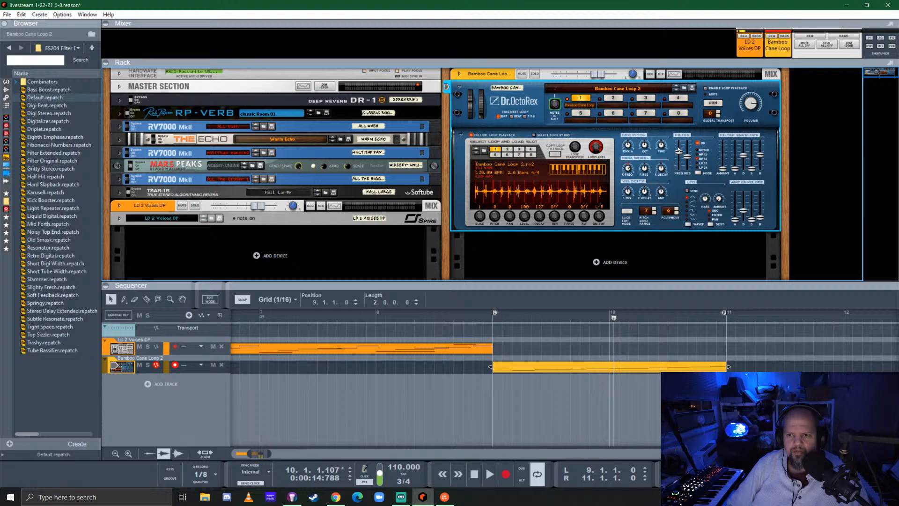
right_click(675, 154)
left_click(693, 155)
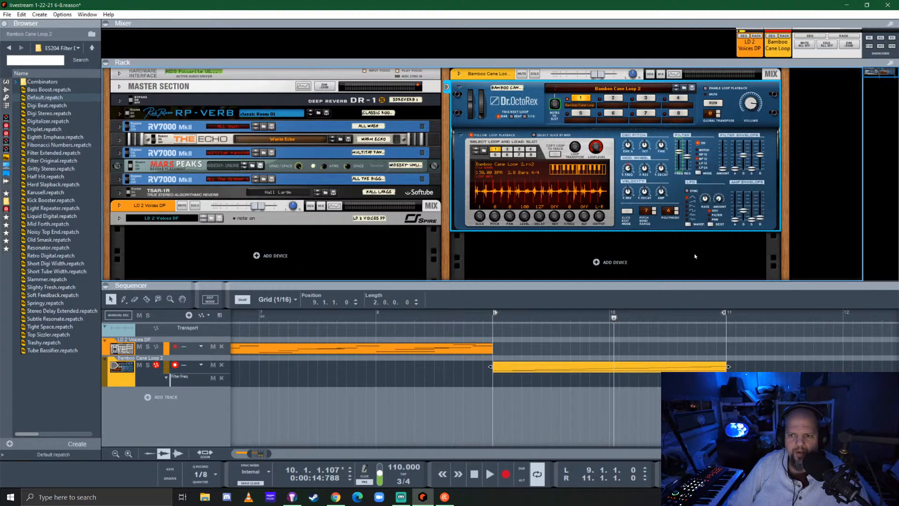
left_click(459, 87)
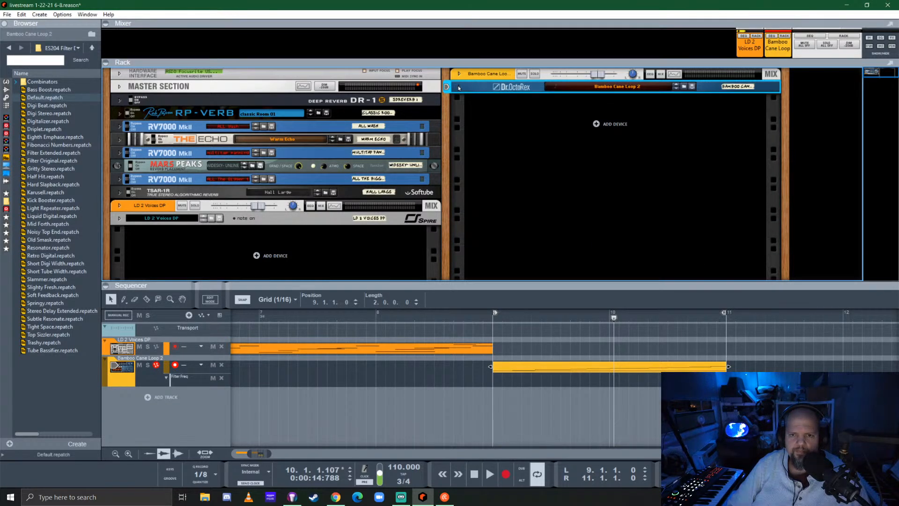
left_click(459, 87)
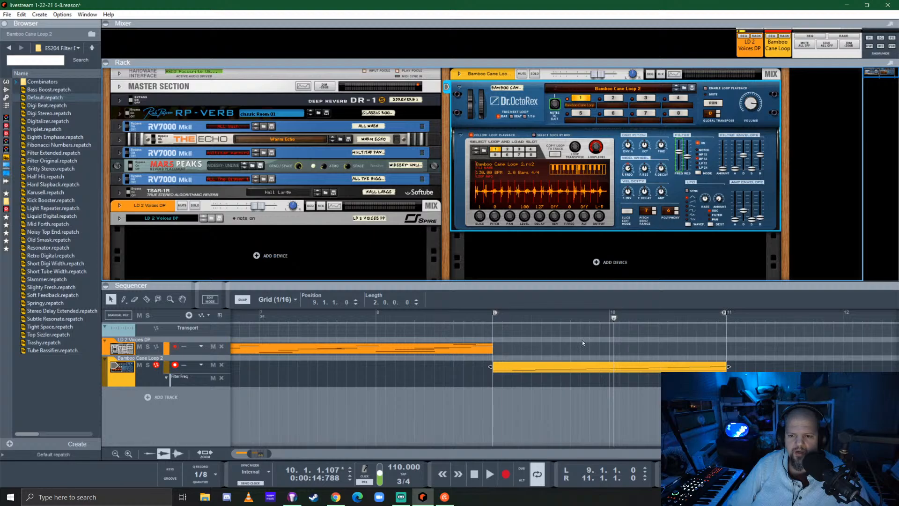
left_click(222, 377)
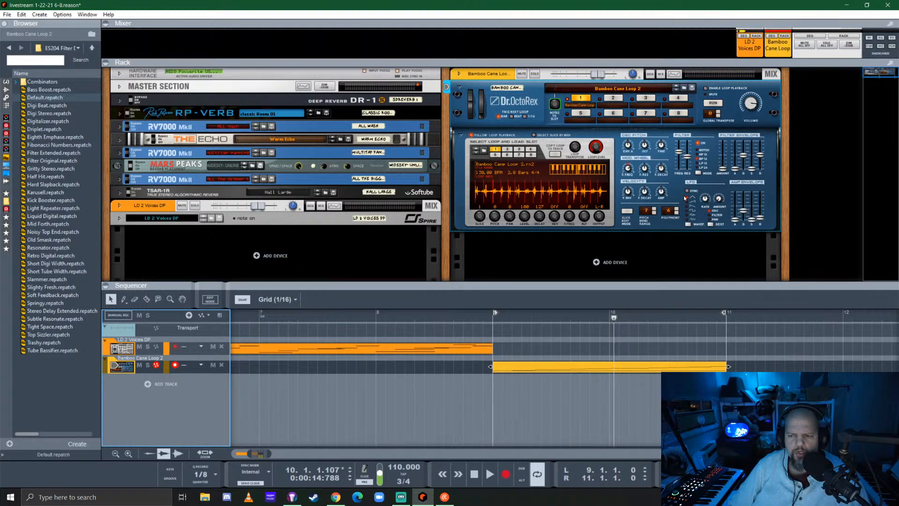
Sync the Dr. OctoRex LFO to tempo, route it to the filter and adjust its amount and rate, auditioning the loop, and fold the device
key("space")
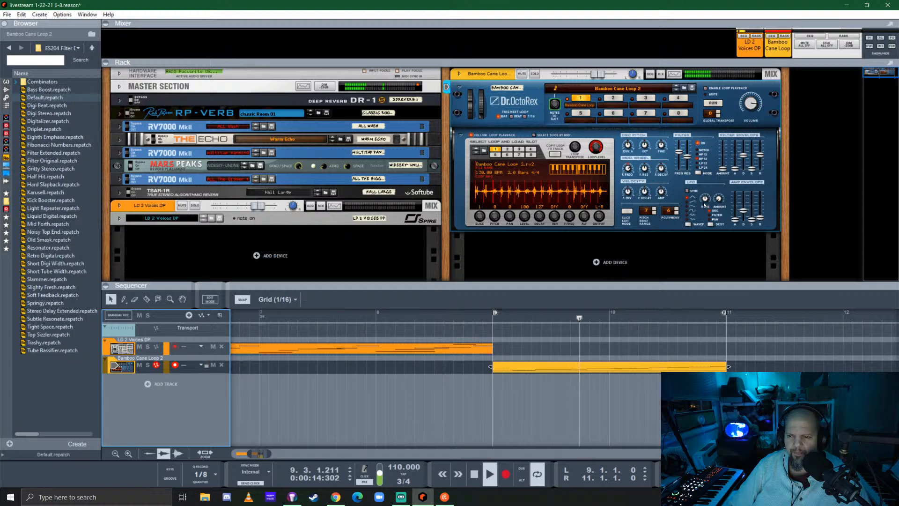
left_click(688, 191)
key("space")
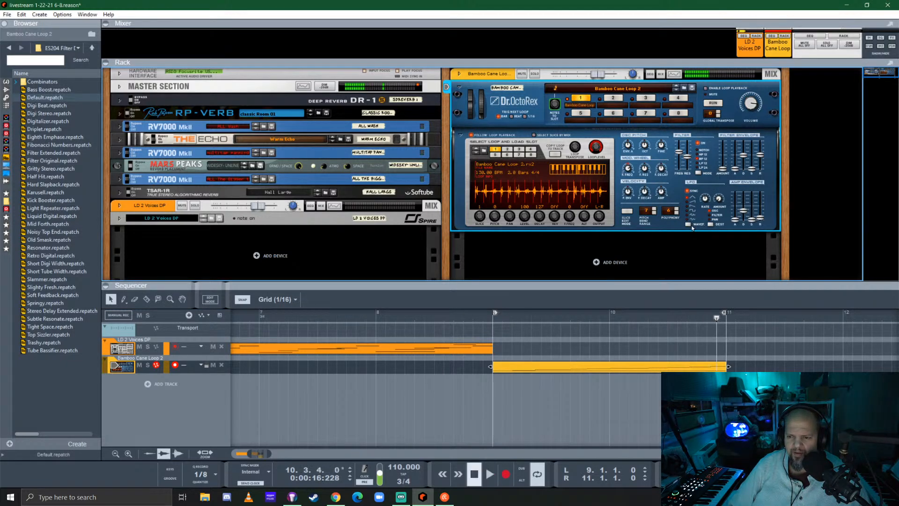
left_click(494, 320)
key("space")
left_click_drag(718, 199, 731, 161)
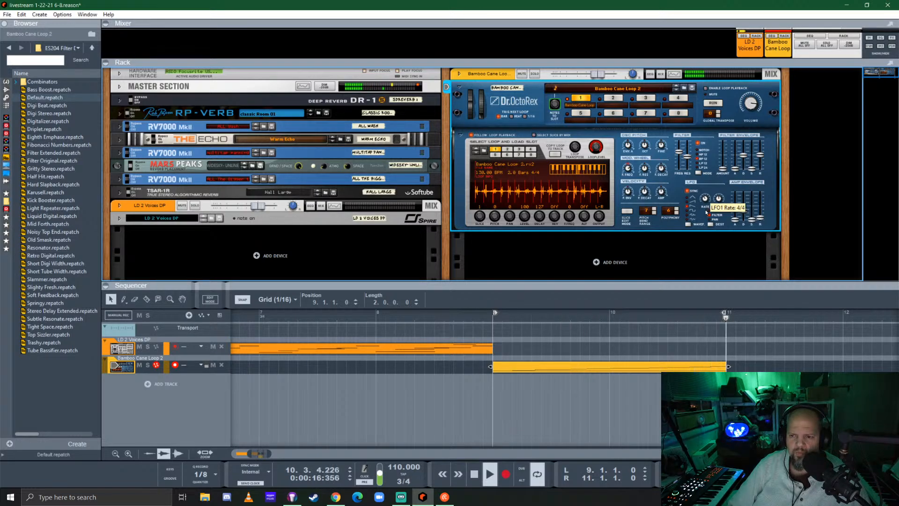
left_click_drag(706, 213, 705, 198)
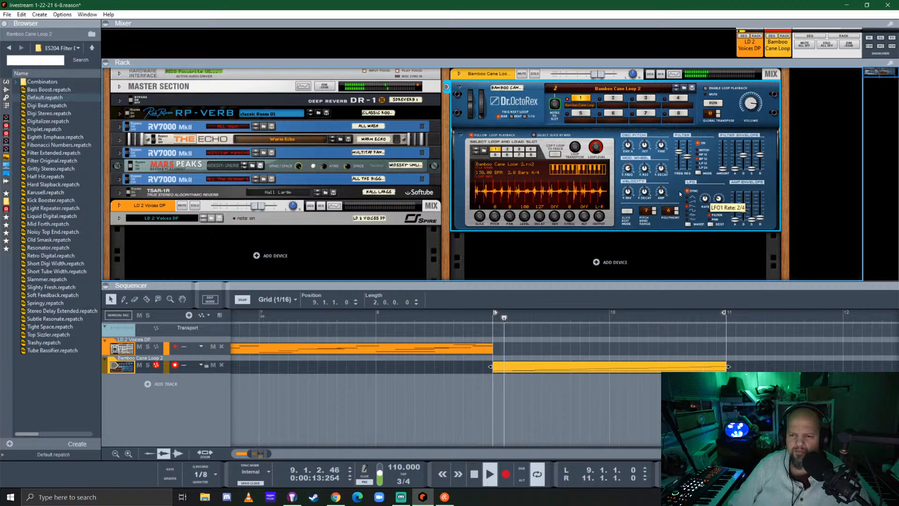
left_click(459, 87)
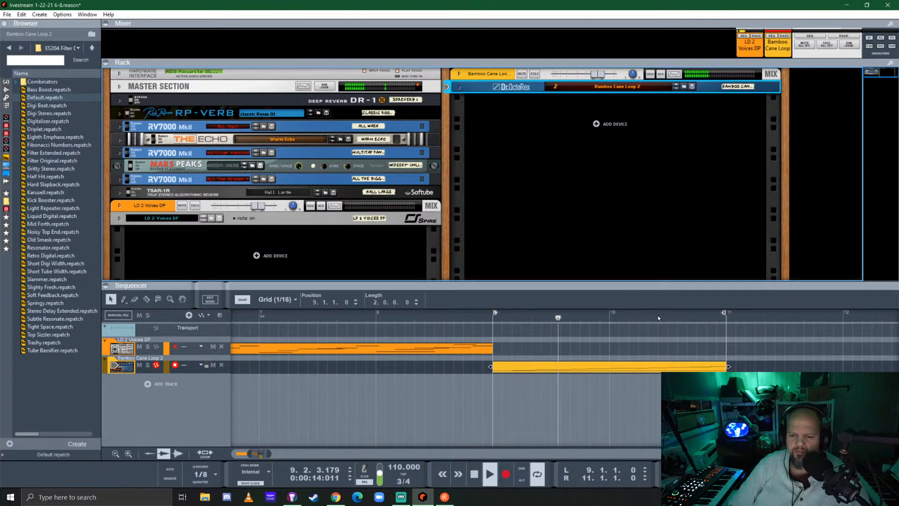
key("space")
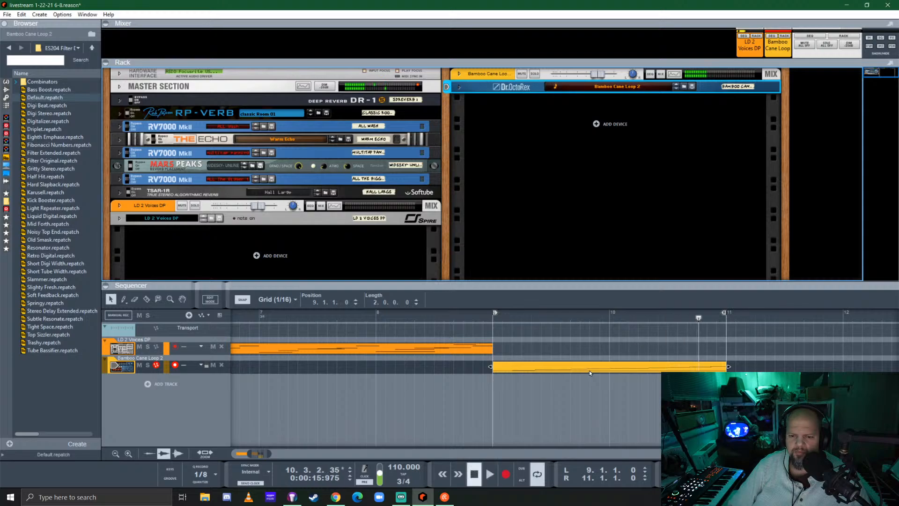
Place the Bamboo Cane Loop clip at bars 5 and 7 and loop playback from bar 5 to bar 9
scroll(589, 370, "down", 3)
left_click_drag(535, 367, 452, 369)
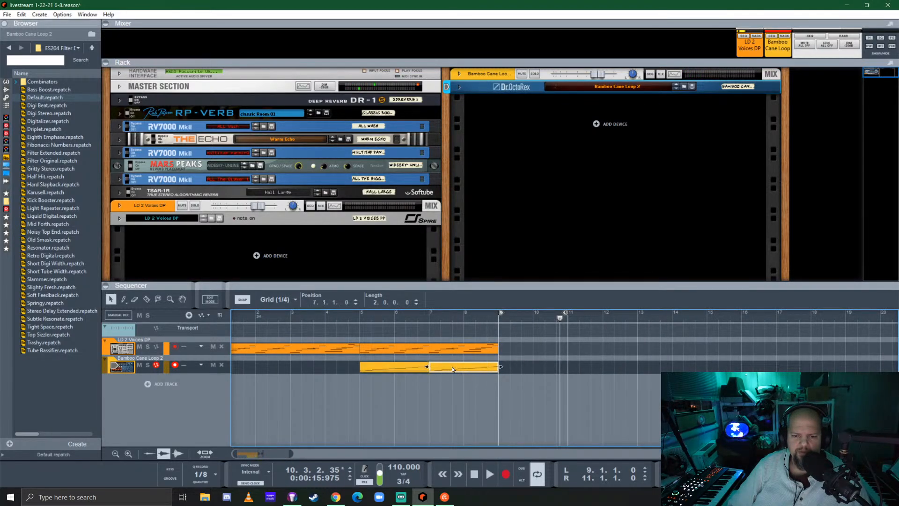
left_click(361, 313)
key("space")
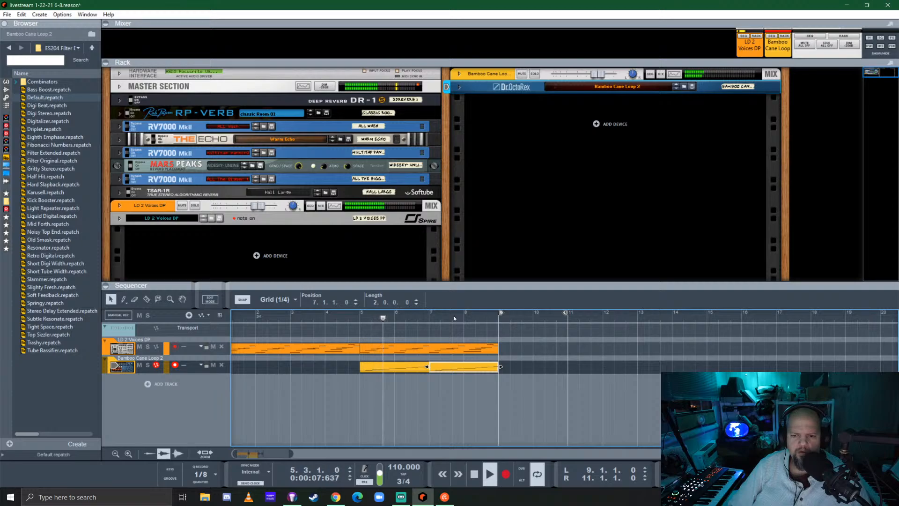
left_click(360, 316, "ctrl")
left_click(499, 316, "alt")
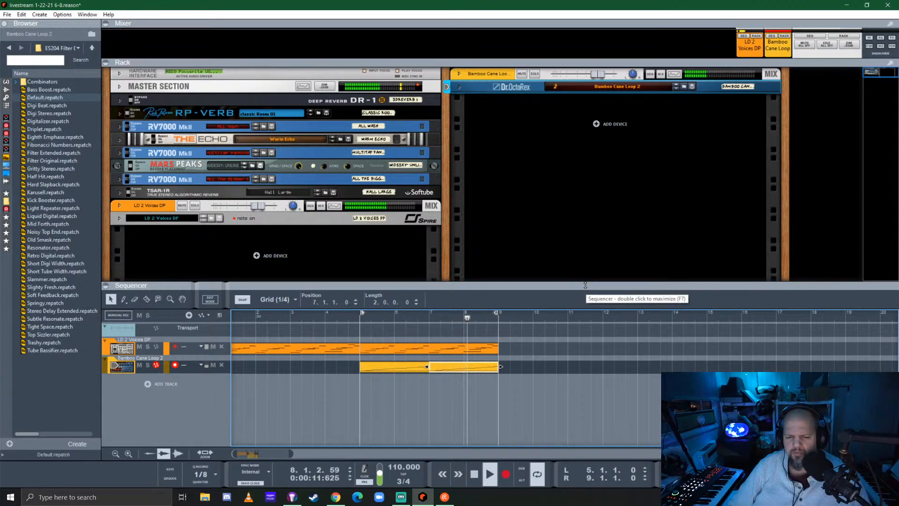
Lower the LD 2 Voices DP mix channel level slightly and audition the balance with the percussion
key("space")
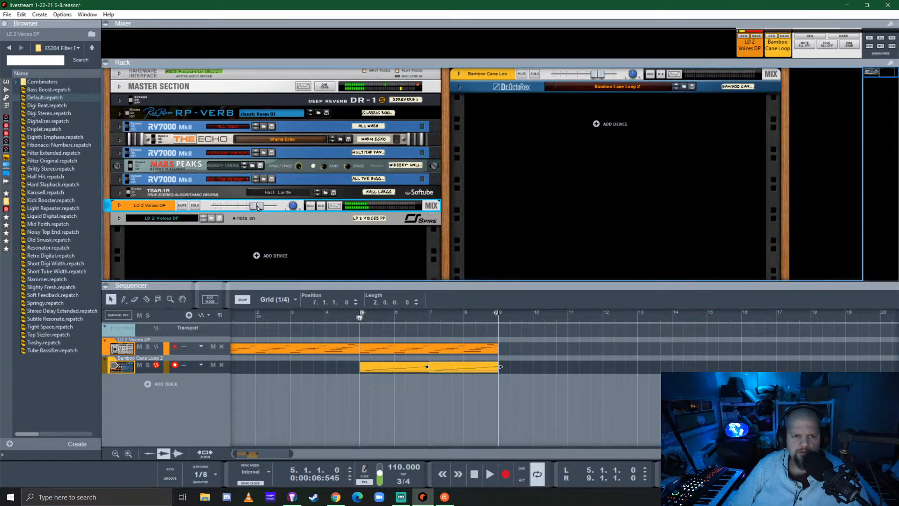
left_click_drag(257, 206, 253, 207)
key("space")
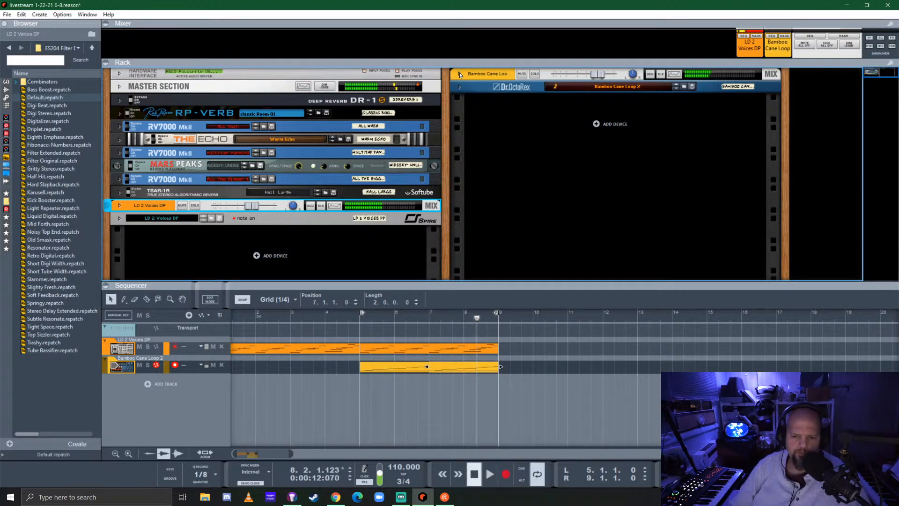
Quantize both Bamboo Cane Loop clips at 1/8 and play the result from bar 5
left_click(398, 368)
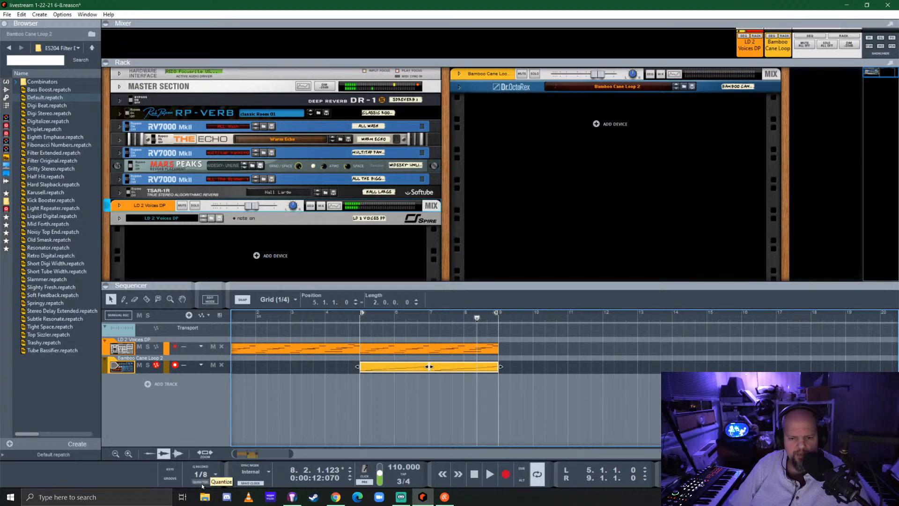
left_click(358, 318)
key("space")
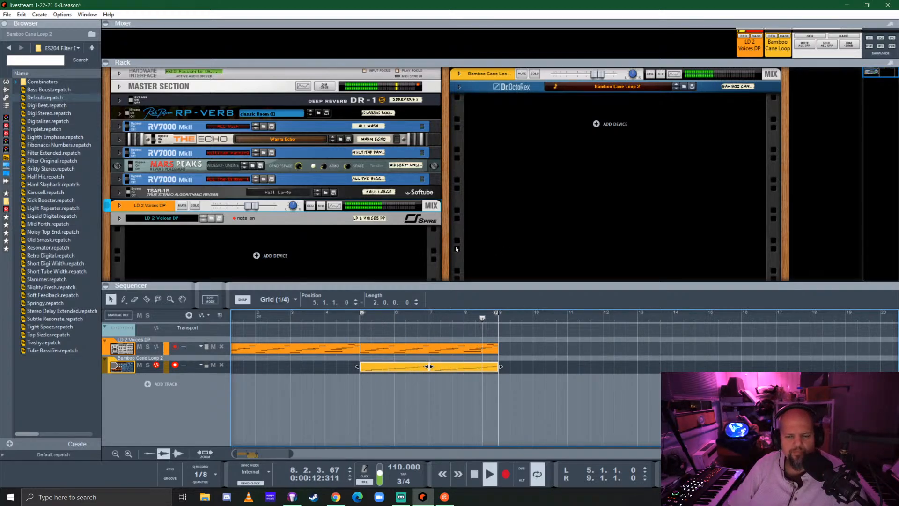
key("space")
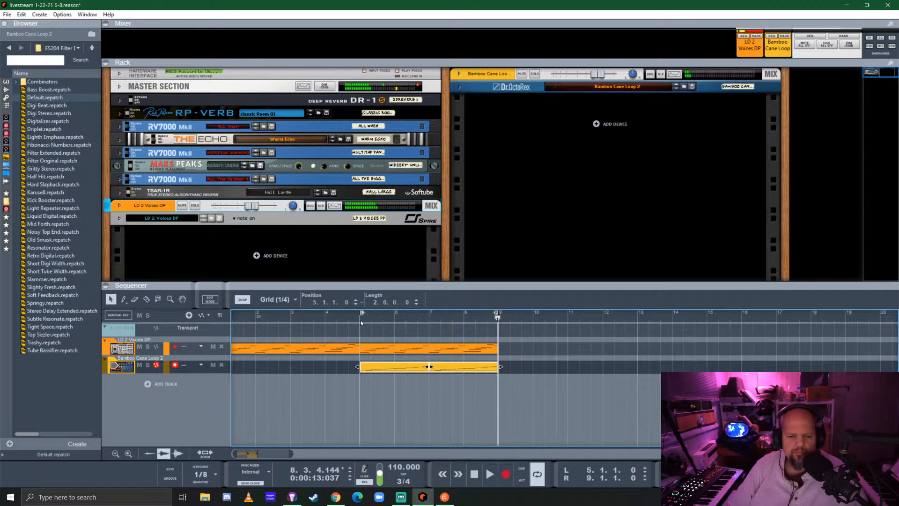
left_click(359, 319)
Unfold the Spire synth on the LD 2 Voices DP track and enlarge the rack area to show its controls
left_click(120, 218)
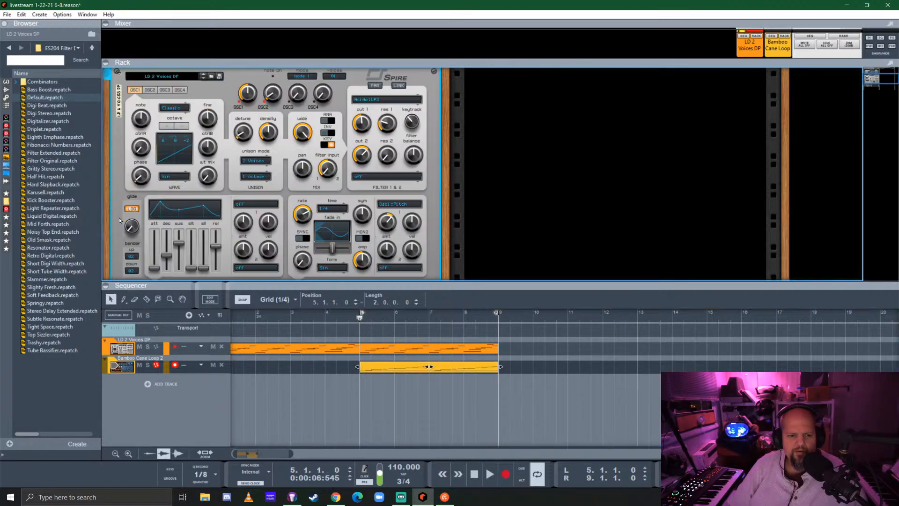
left_click_drag(471, 305, 470, 338)
scroll(300, 258, "up", 2)
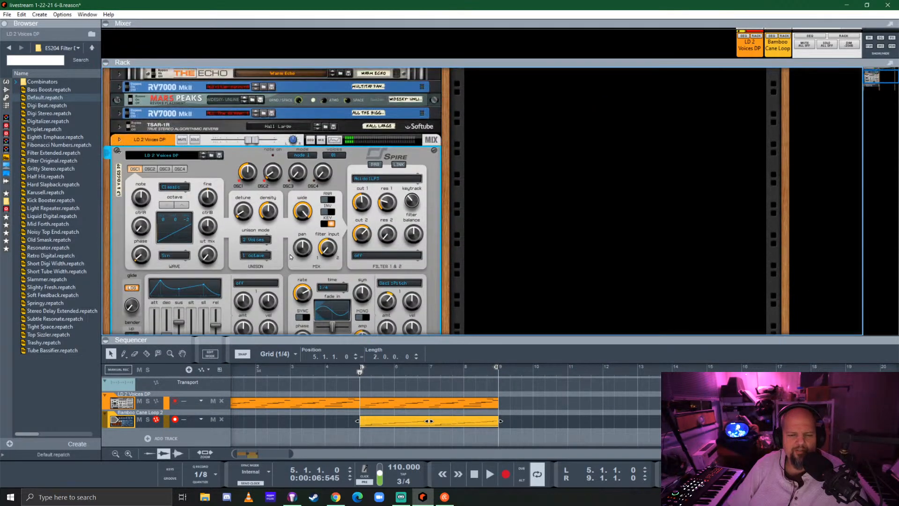
scroll(290, 257, "down", 2)
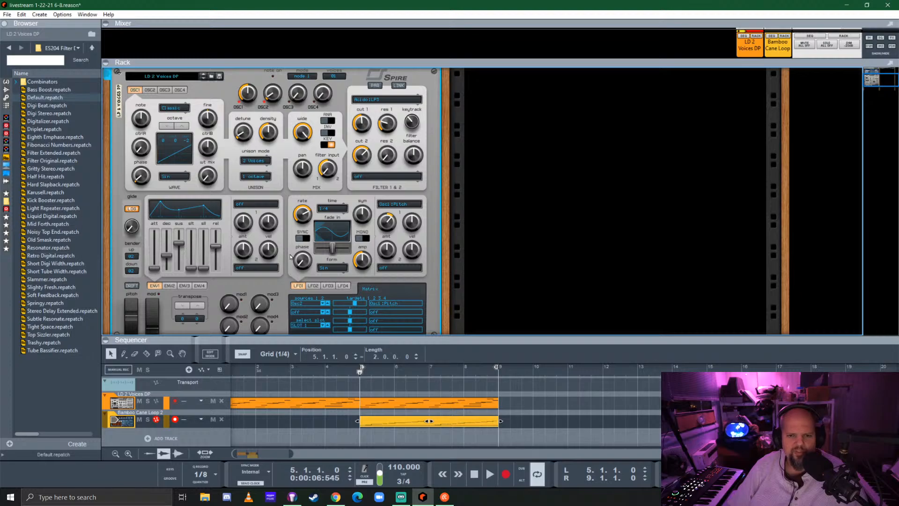
Fold the Spire synth on the LD 2 Voices DP track and save the song
scroll(260, 249, "up", 2)
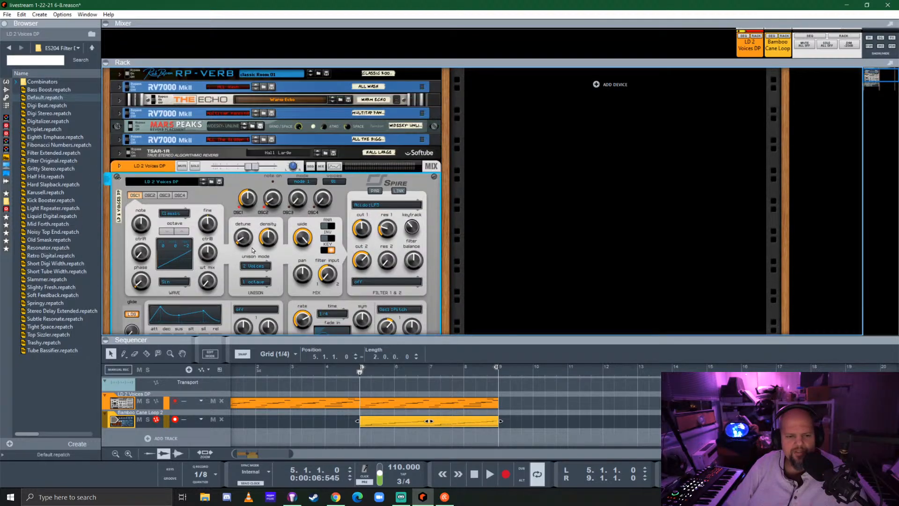
left_click(118, 178)
left_click(364, 303)
key("ctrl+s")
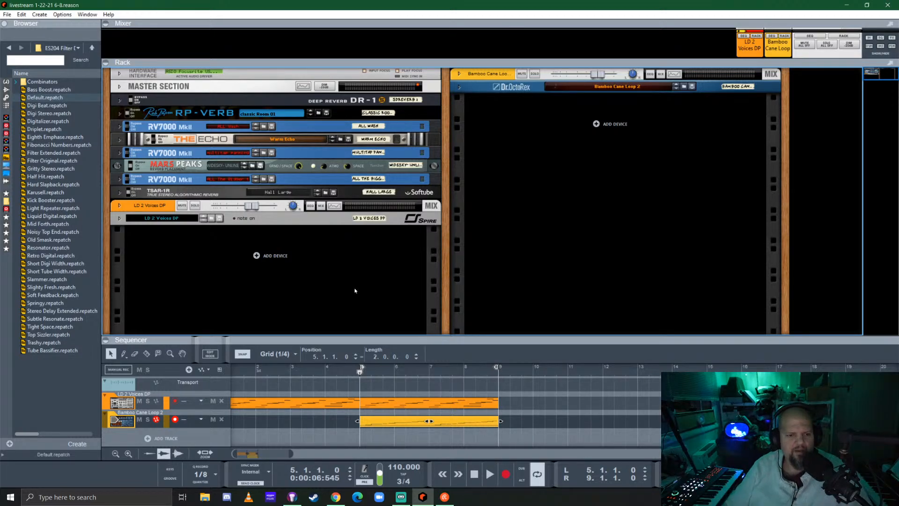
Create an automation lane for Spire's Filter 1 Cutoff on the LD 2 Voices DP track, and fold the synth again
left_click(120, 218)
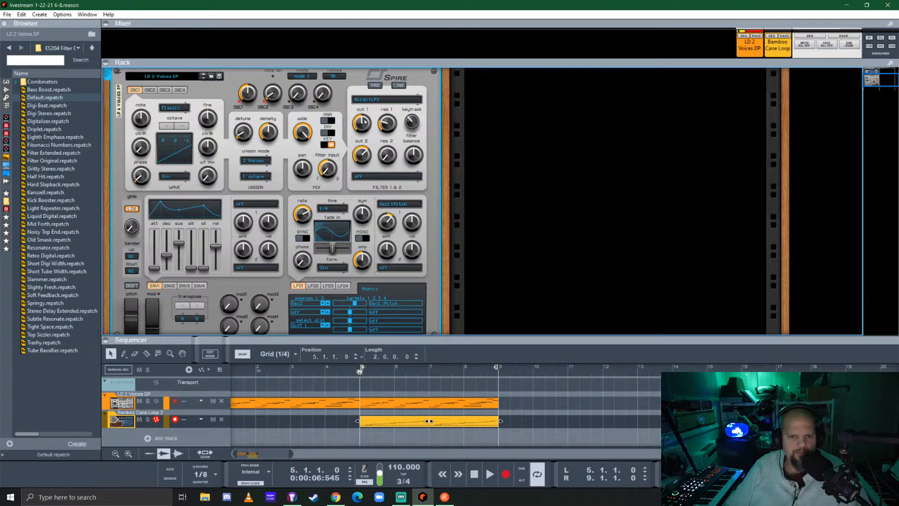
right_click(364, 122)
left_click(384, 131)
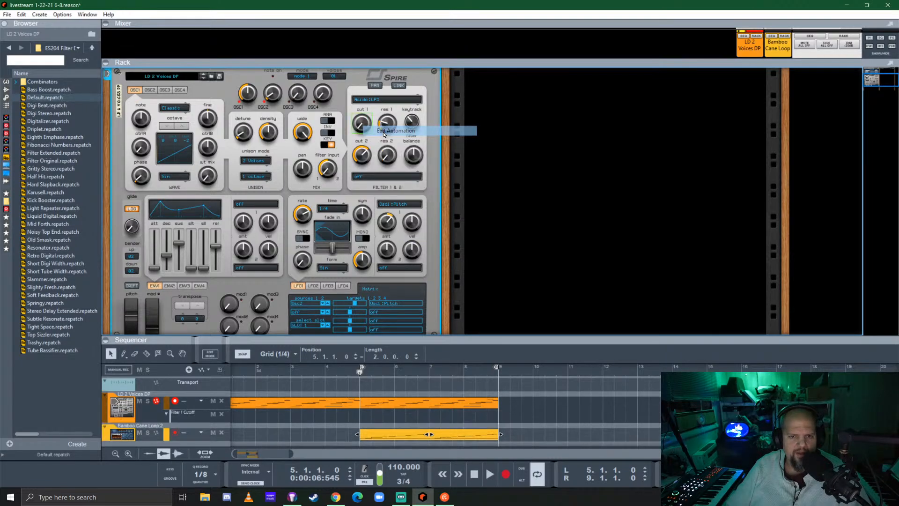
scroll(120, 140, "up", 3)
left_click(120, 125)
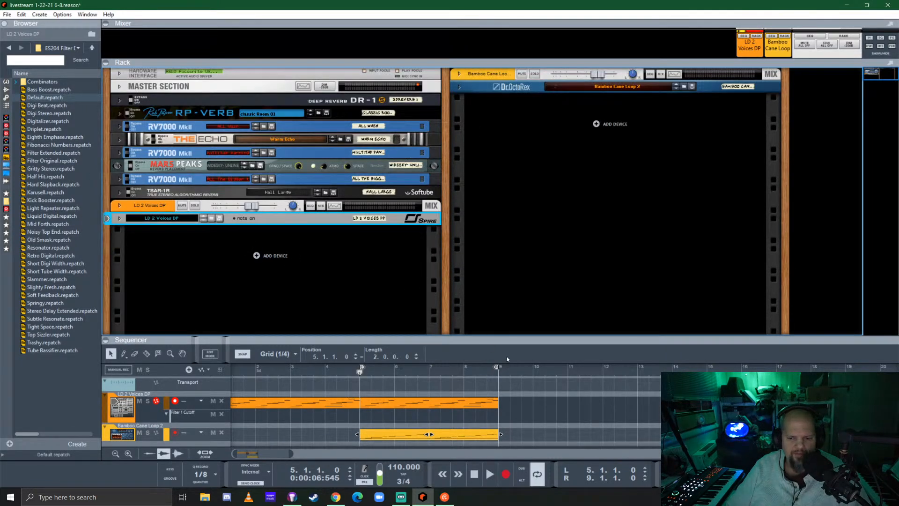
Enlarge the sequencer area and play the arrangement from bar 1
left_click_drag(508, 338, 521, 249)
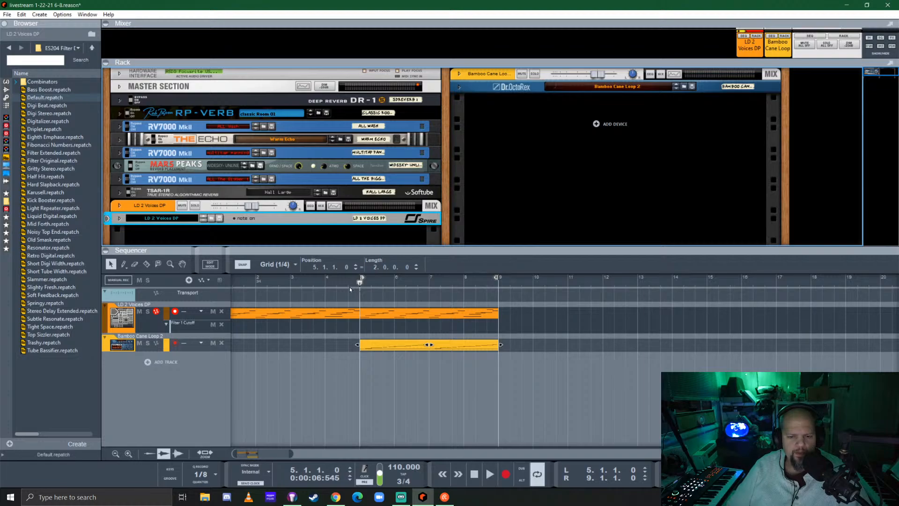
left_click_drag(360, 283, 226, 287)
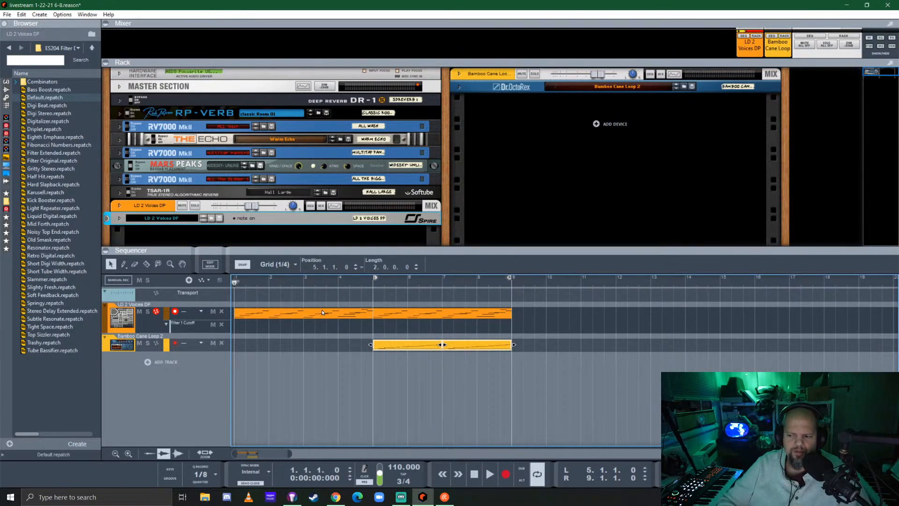
key("space")
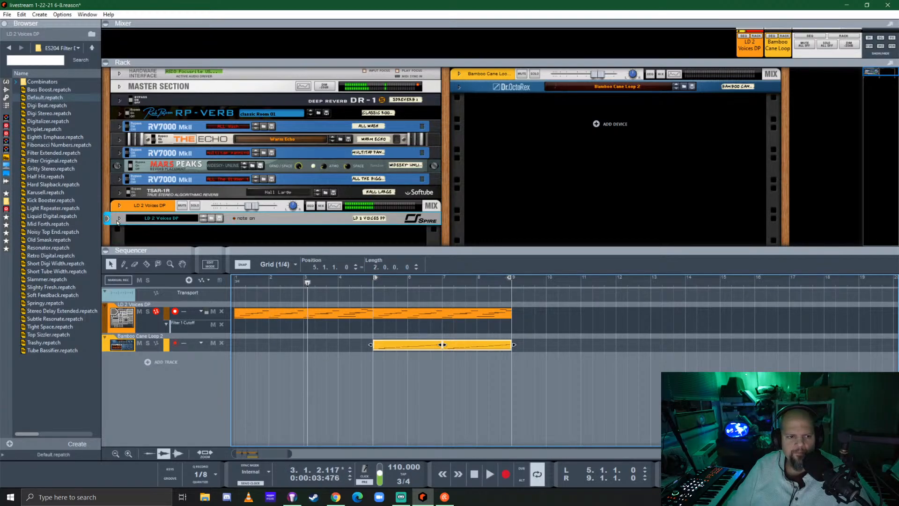
Unfold Spire, enlarge the rack area and inspect the synth's rear connections before returning to its front
left_click(119, 220)
key("Tab")
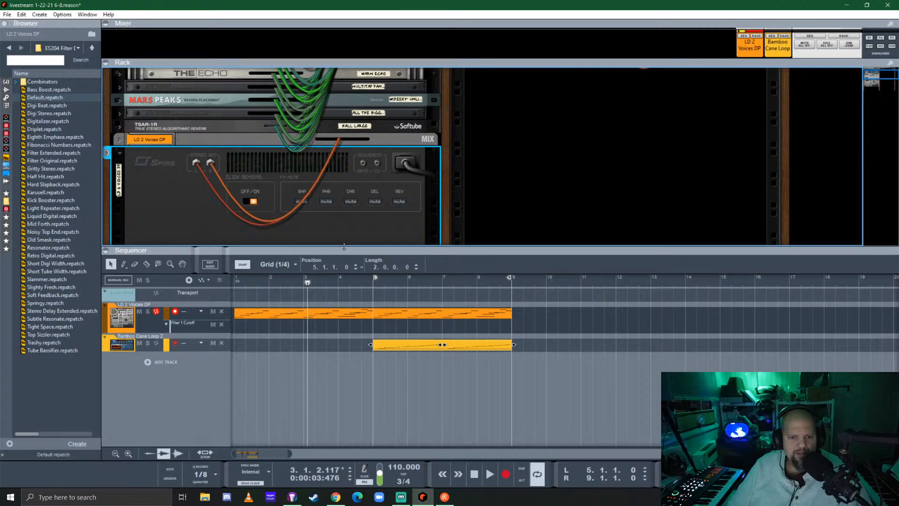
left_click_drag(344, 246, 344, 323)
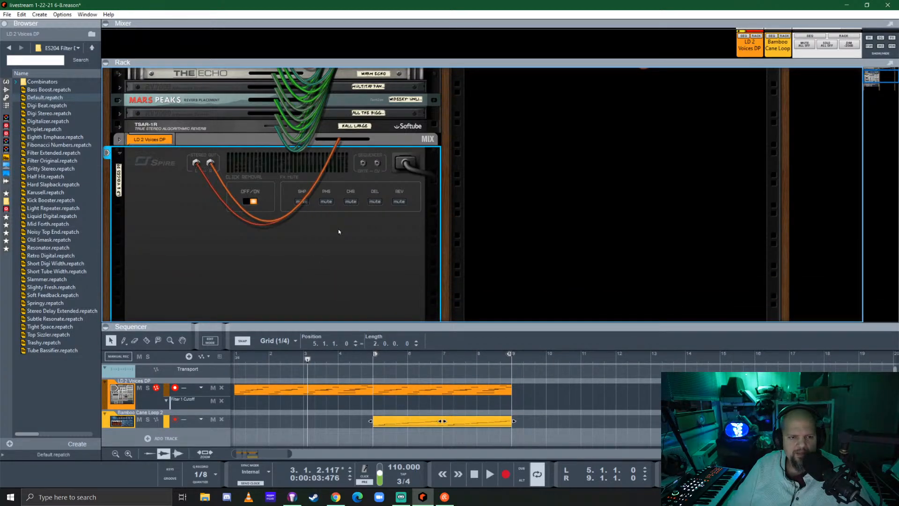
key("Tab")
scroll(377, 259, "down", 3)
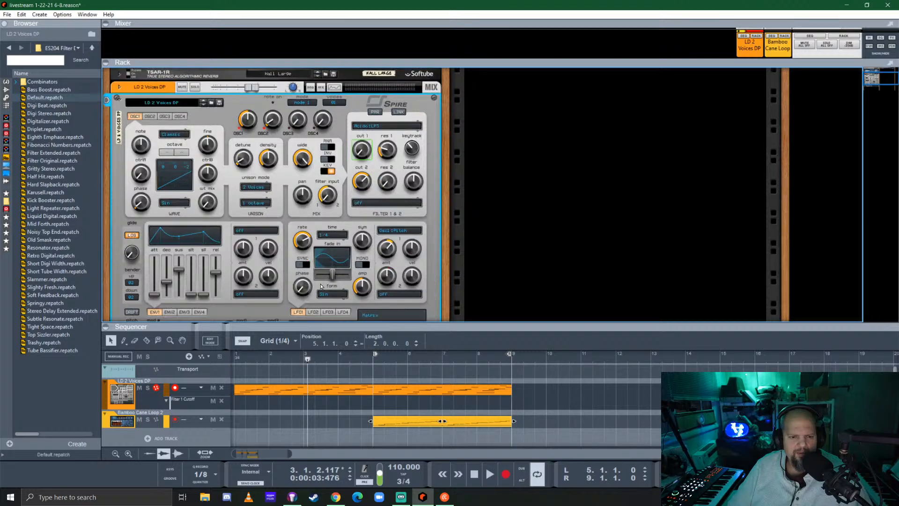
Examine the modulation targets of Spire's LFOs and of envelopes 2, 3 and 4
left_click(327, 312)
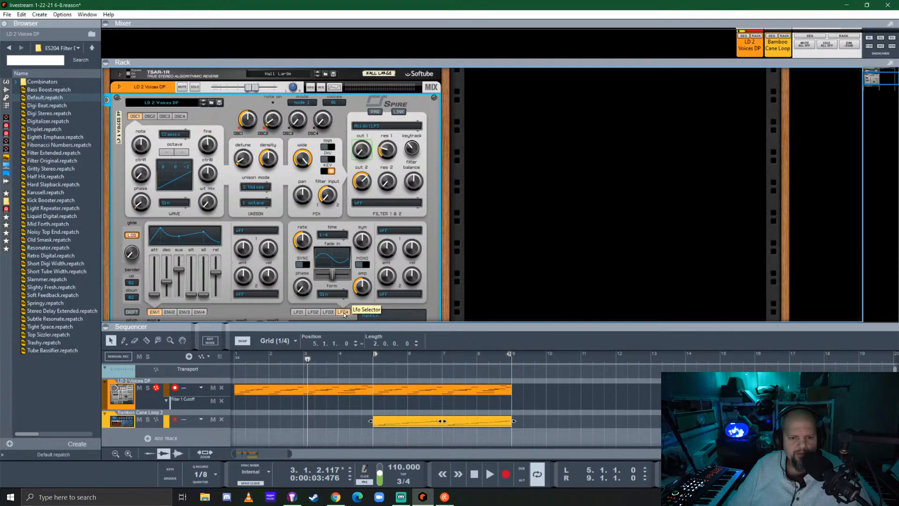
left_click(299, 313)
scroll(343, 264, "down", 1)
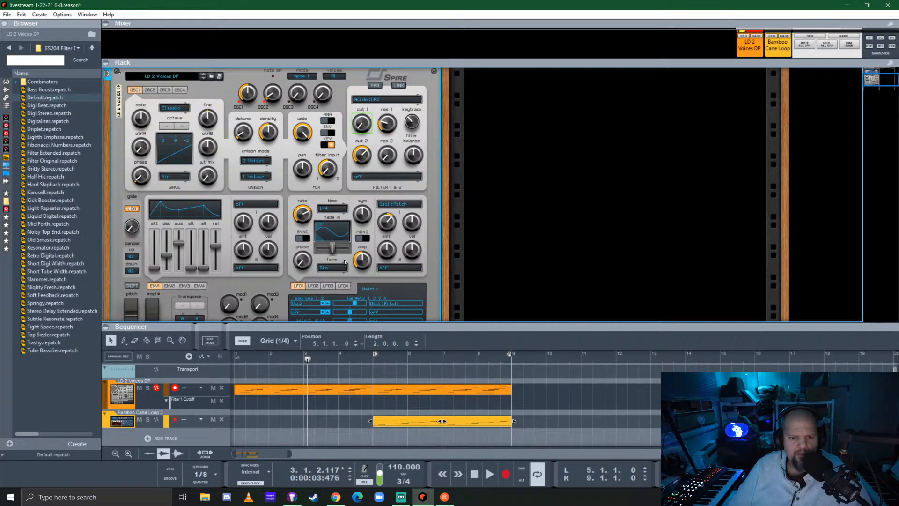
left_click(314, 286)
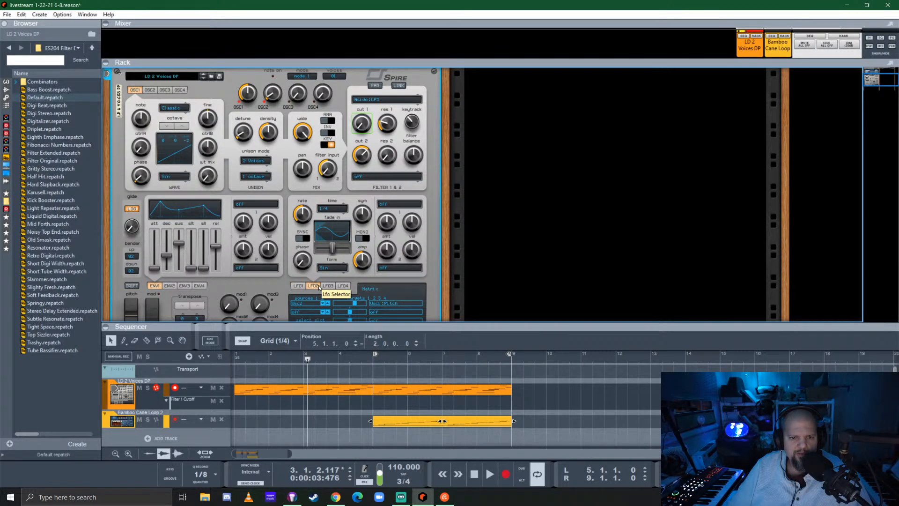
left_click(342, 286)
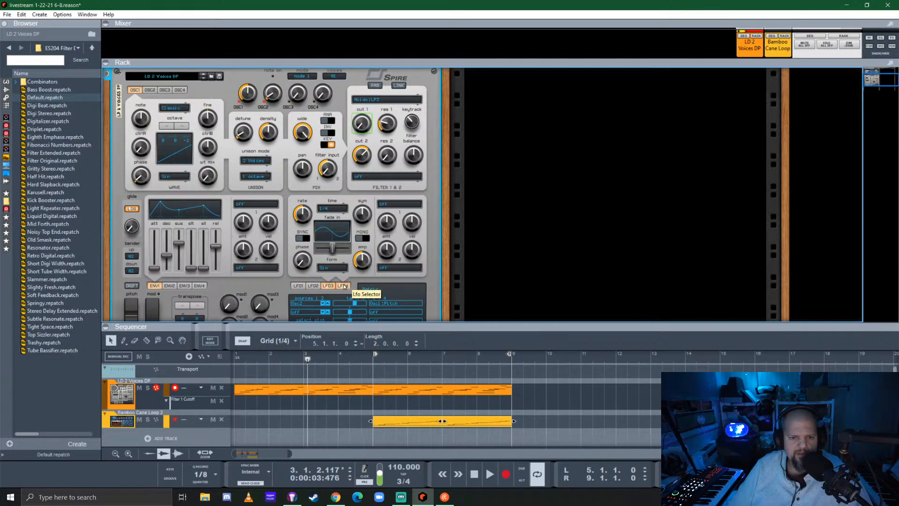
left_click(297, 286)
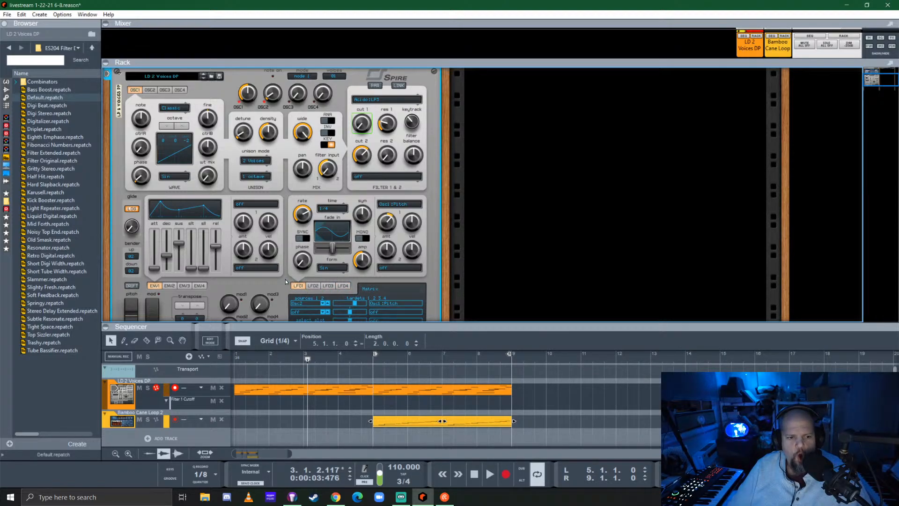
scroll(209, 274, "down", 1)
left_click(170, 260)
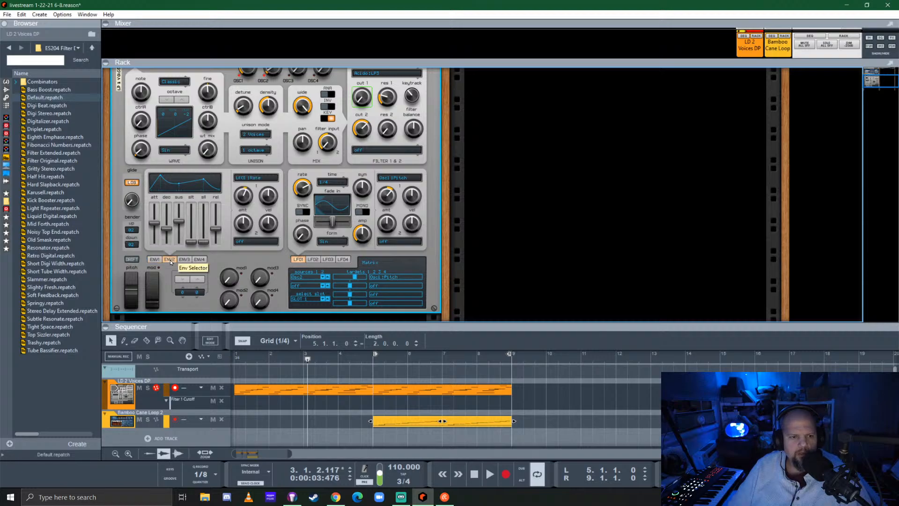
left_click(185, 259)
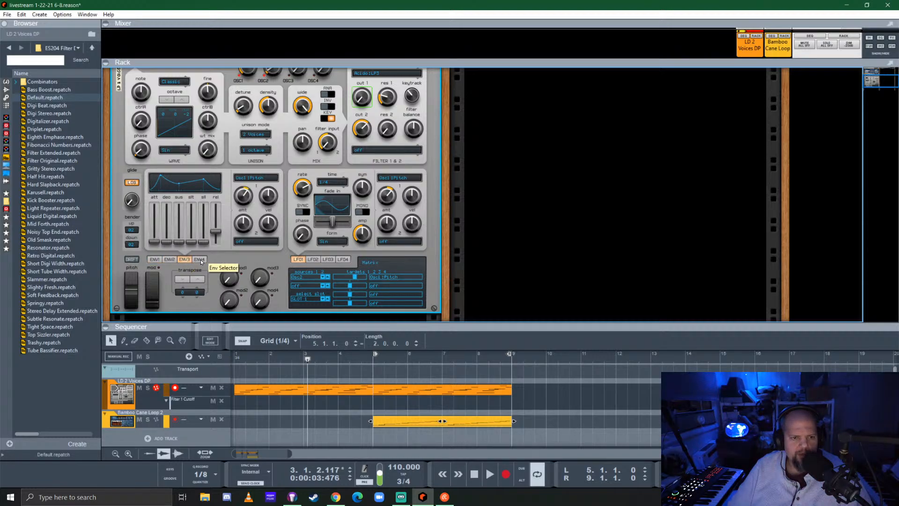
left_click(199, 260)
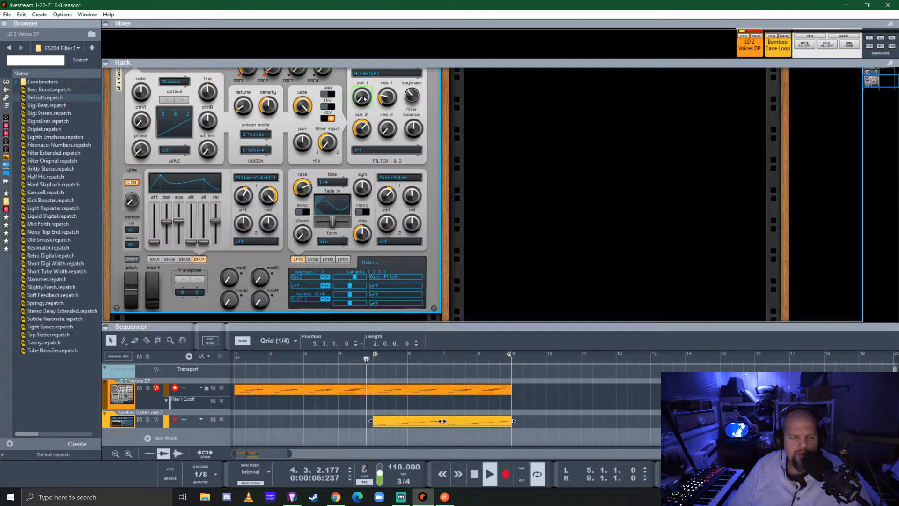
Raise Spire's filter 1 cutoff slightly during playback and enlarge the mixer to show the channel faders
left_click_drag(360, 97, 362, 87)
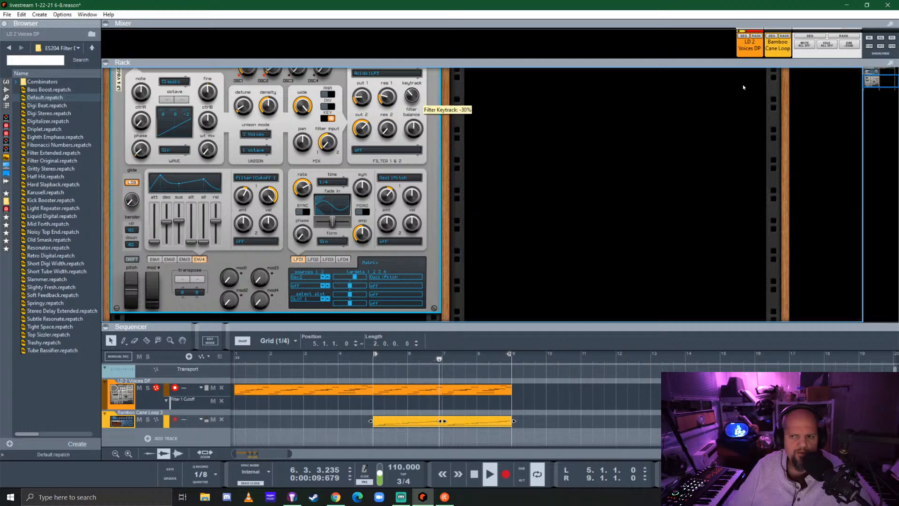
left_click_drag(754, 62, 767, 176)
left_click(770, 105)
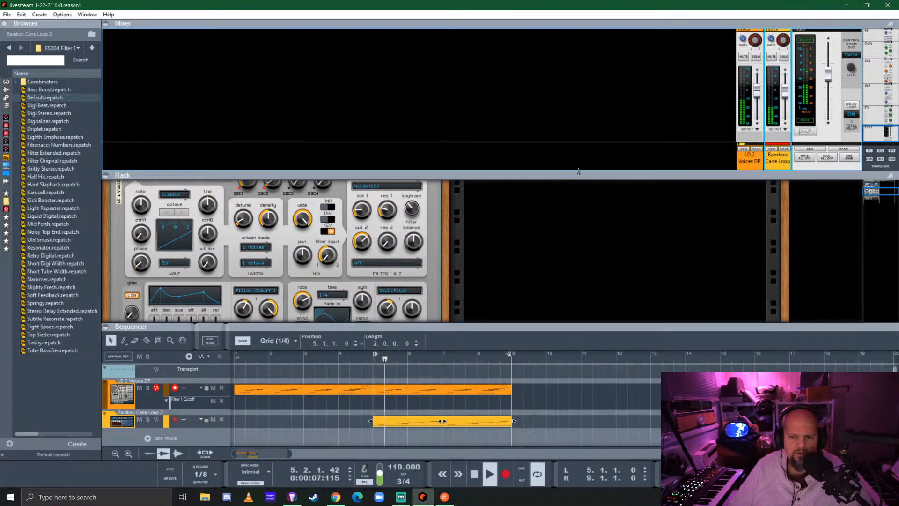
Shrink the mixer area back down and fold the Spire synth in the rack
left_click_drag(583, 175, 574, 82)
scroll(224, 253, "up", 2)
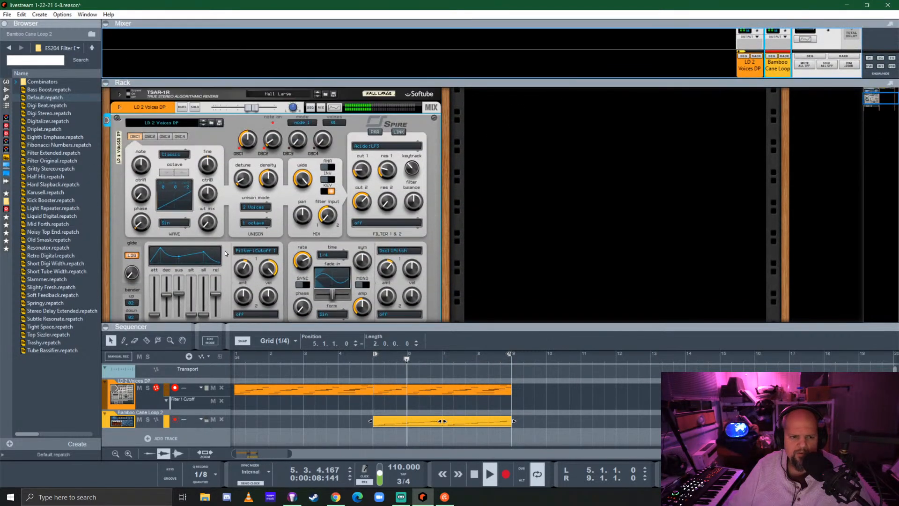
left_click(120, 122)
left_click(120, 121)
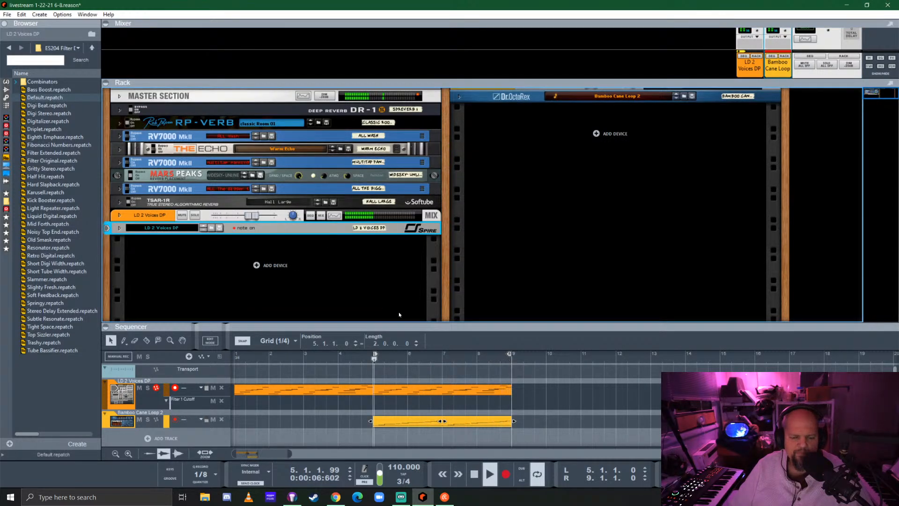
Draw a Filter 1 Cutoff automation clip from bar 1 to bar 9, rising from 30% at bar 1 to 100% at bar 8
left_click_drag(237, 400, 513, 402)
double_click(276, 404)
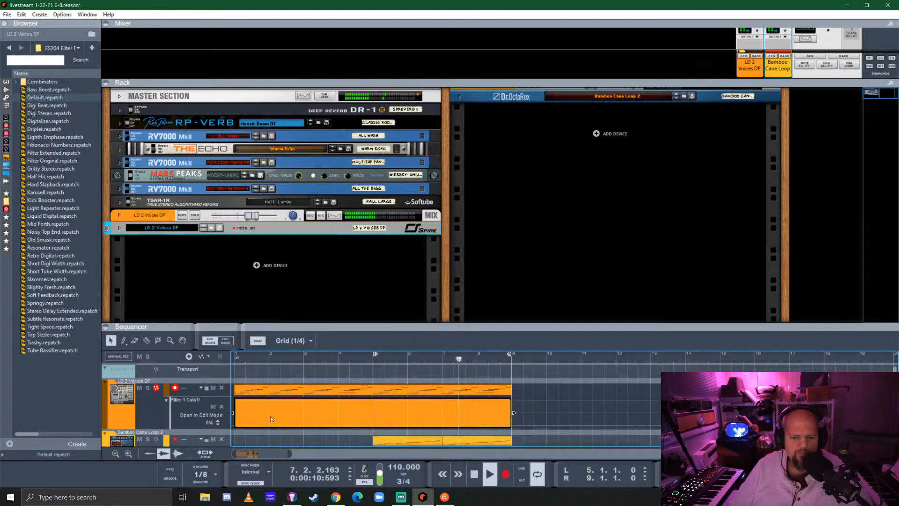
left_click(239, 416)
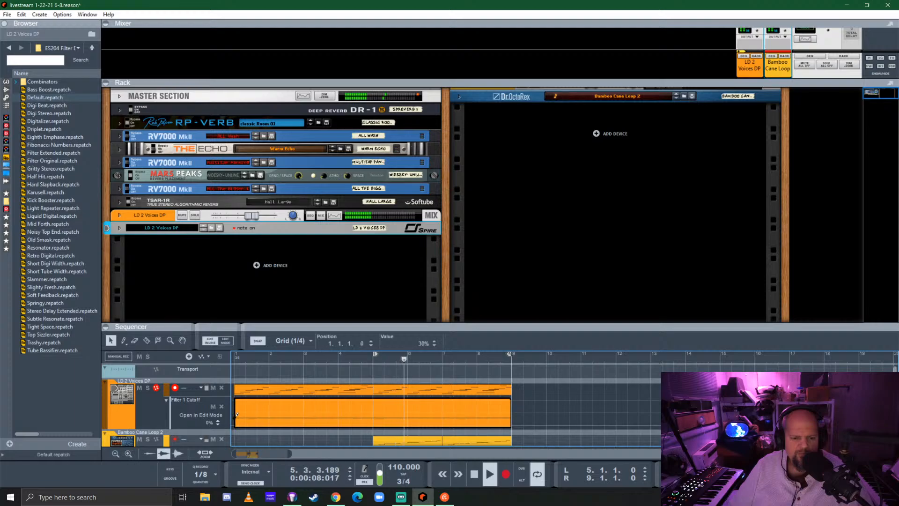
left_click(476, 399)
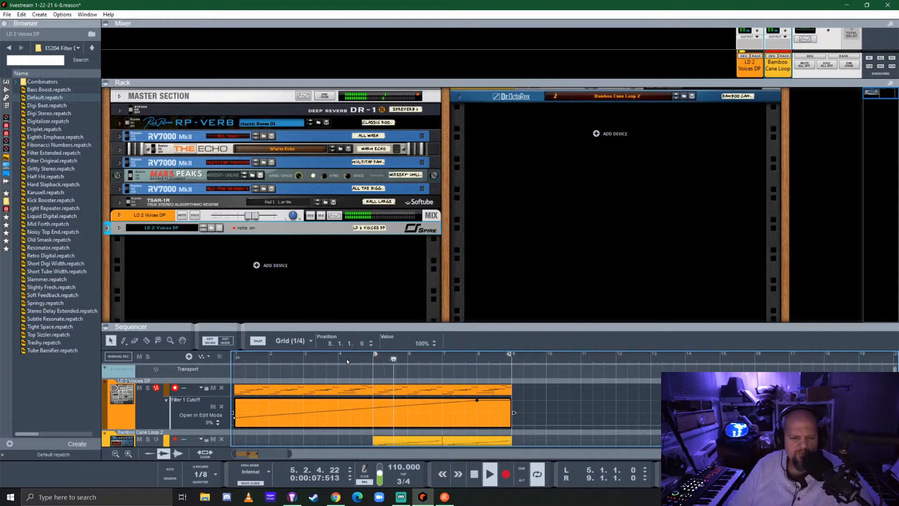
Restart playback from bar 1 to audition the cutoff sweep
key("space")
left_click(234, 358)
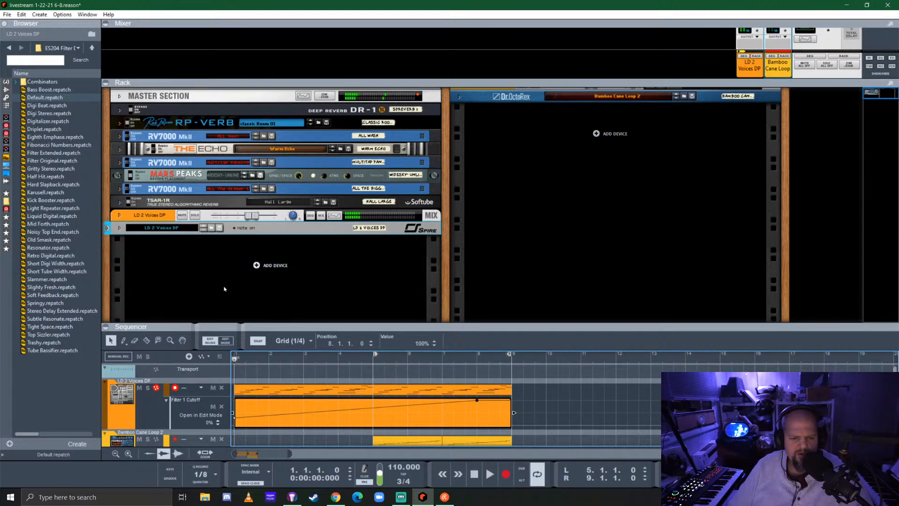
key("space")
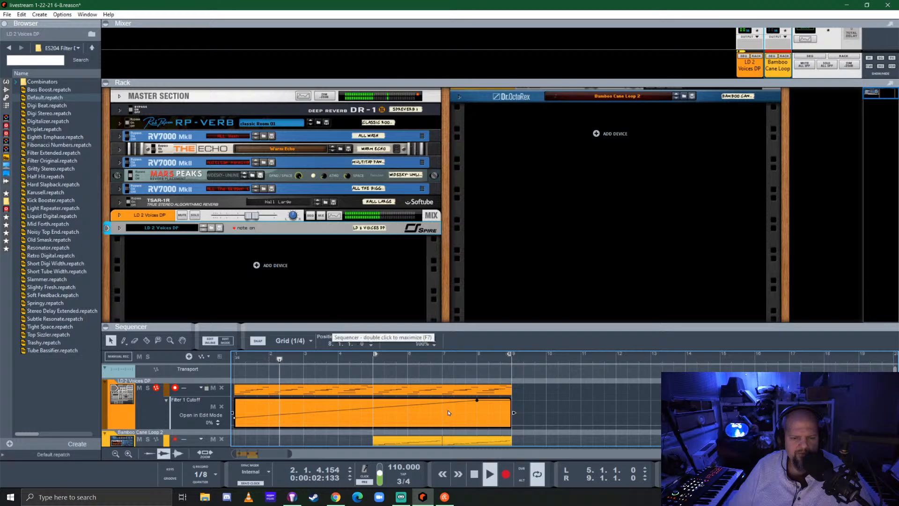
Reshape the cutoff curve with a 49% point at bar 5 and move its last point to bar 9 at 19%
left_click_drag(476, 401, 481, 412)
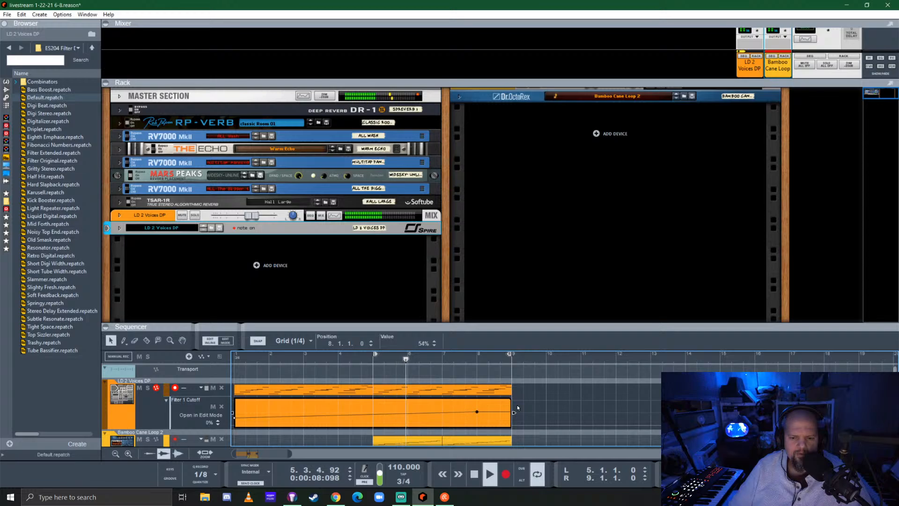
left_click(374, 410)
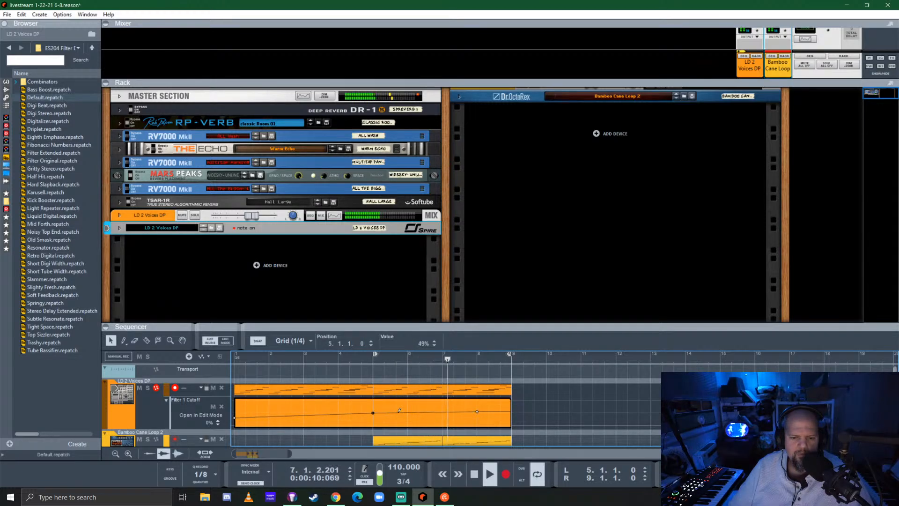
left_click_drag(478, 411, 501, 422)
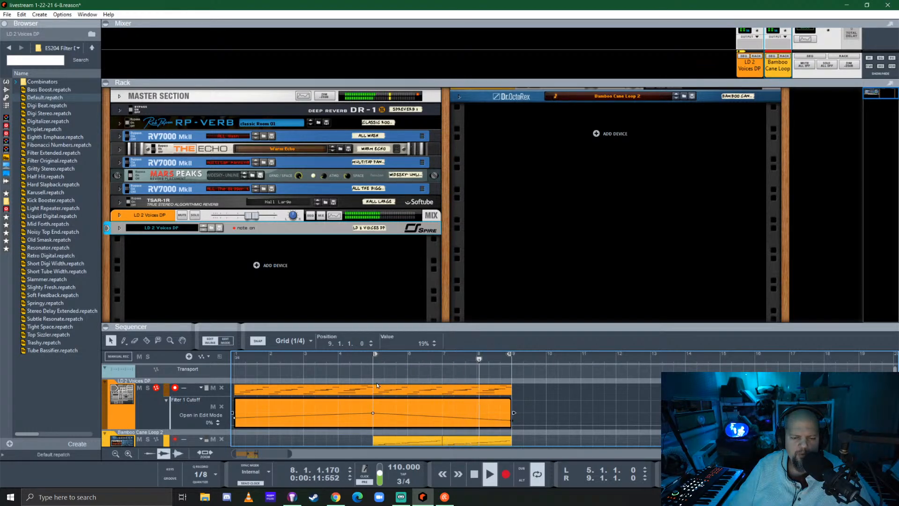
Stop playback, enlarge the sequencer and copy the bar 5 to 9 synth and Bamboo Cane Loop clips to bar 9
left_click_drag(399, 327, 400, 203)
key("space")
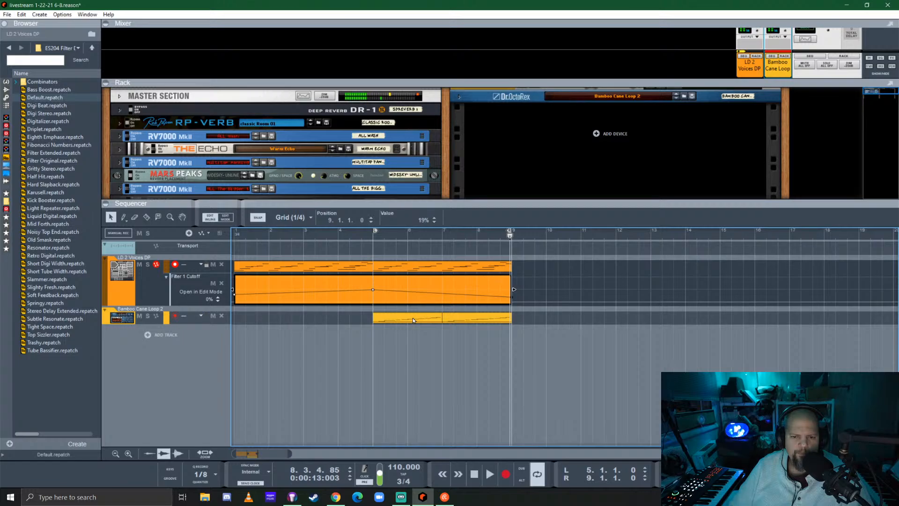
left_click_drag(536, 314, 537, 259)
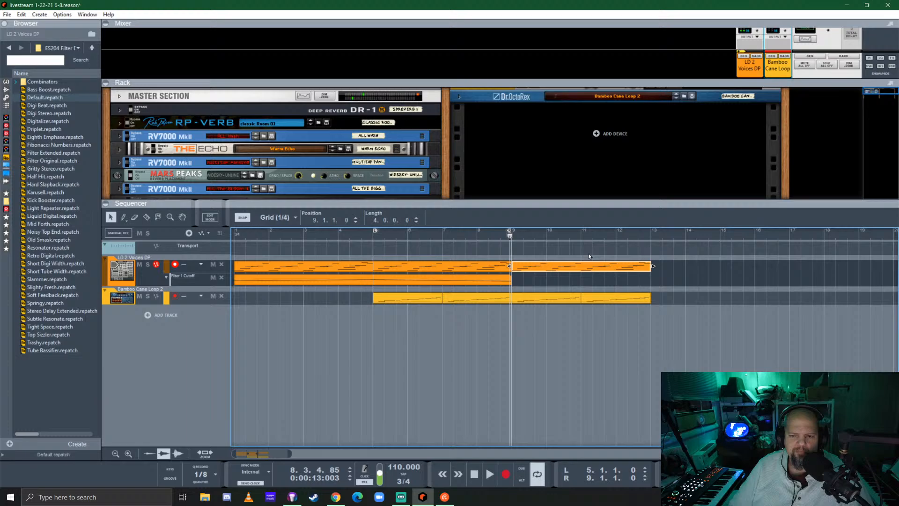
Set the loop end to bar 13 and move the Filter 1 Cutoff clip to bar 5, auditioning the result from bar 1
left_click(652, 237, "alt")
left_click_drag(439, 282, 571, 285)
left_click(239, 241)
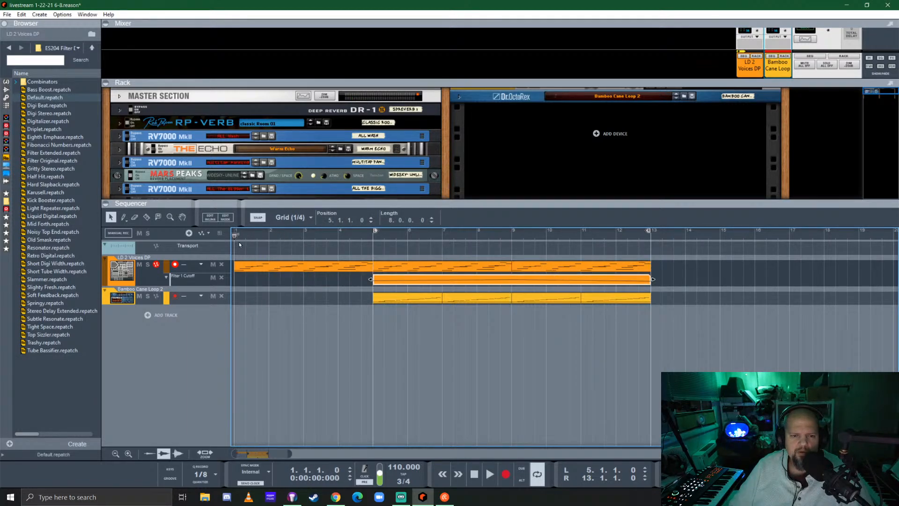
key("space")
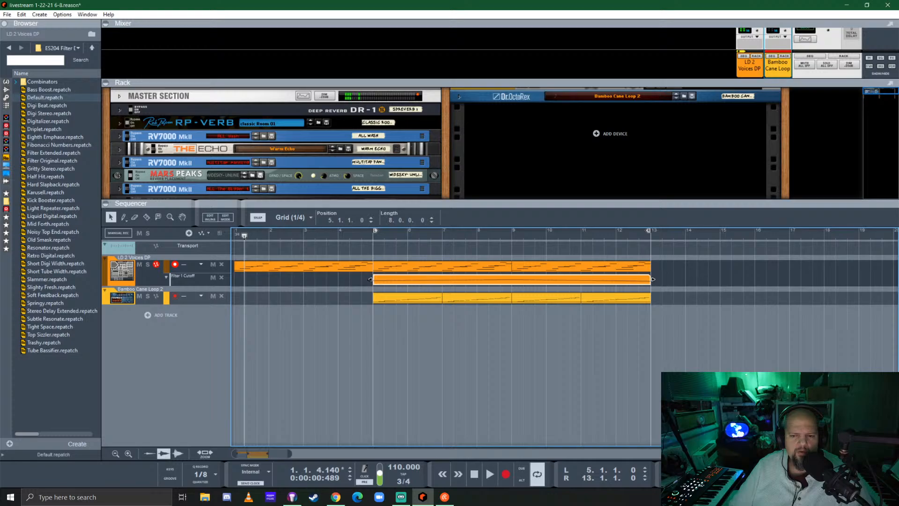
Extend the start of the Filter 1 Cutoff clip back to bar 1 and return the song position to bar 5
left_click_drag(371, 279, 234, 280)
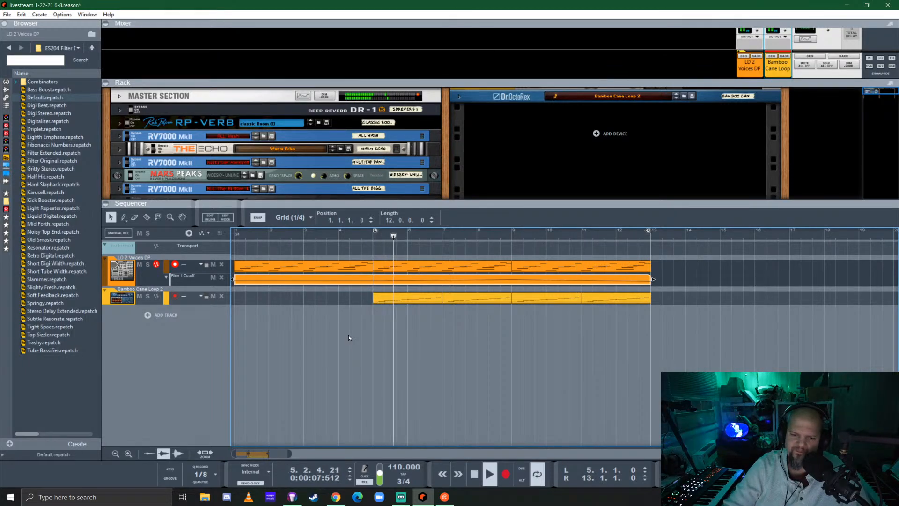
left_click(373, 237)
Enlarge the rack area by shrinking the sequencer and zoom the timeline out slightly
left_click_drag(470, 203, 460, 318)
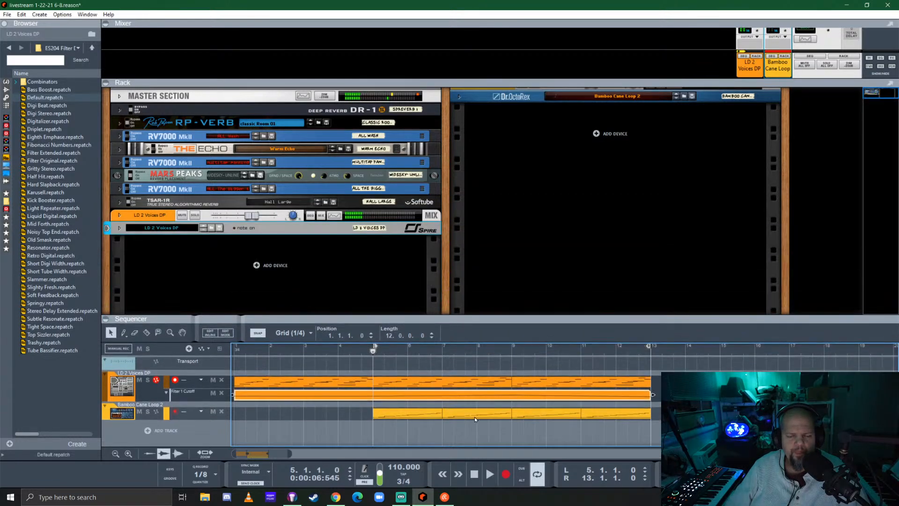
scroll(468, 418, "down", 2)
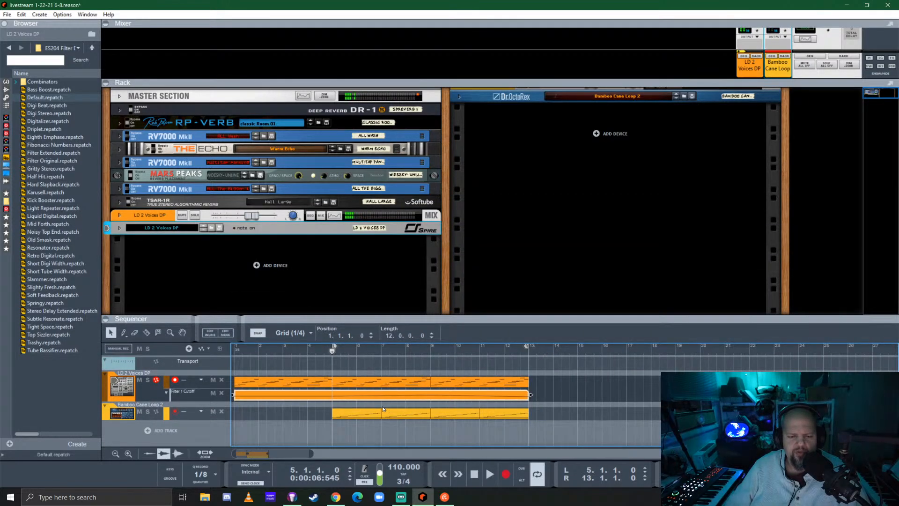
scroll(384, 407, "up", 2)
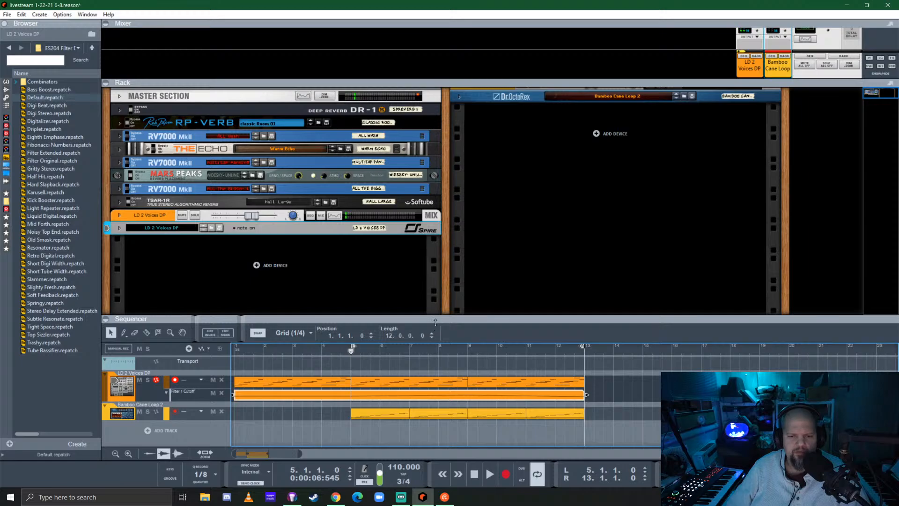
left_click_drag(441, 319, 447, 282)
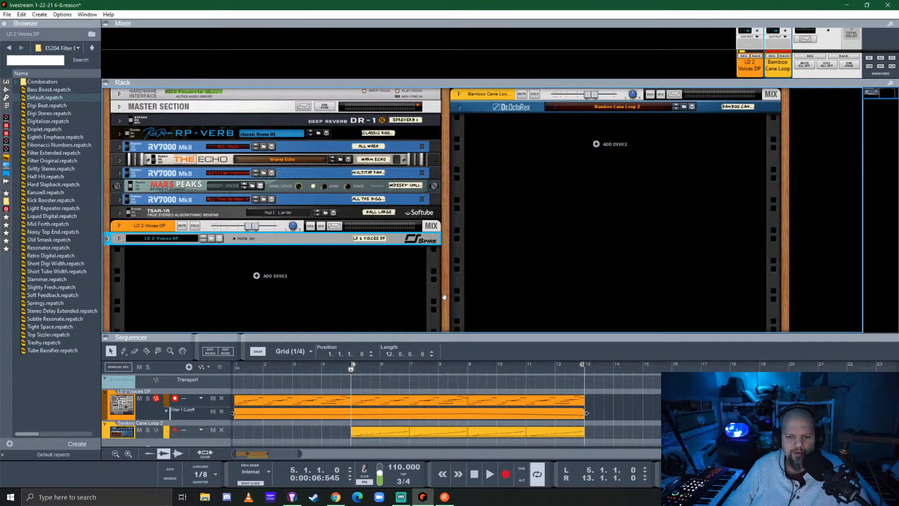
Find Chromaphone 3 among the instruments and add it to the rack below the Spire synth
left_click(395, 288)
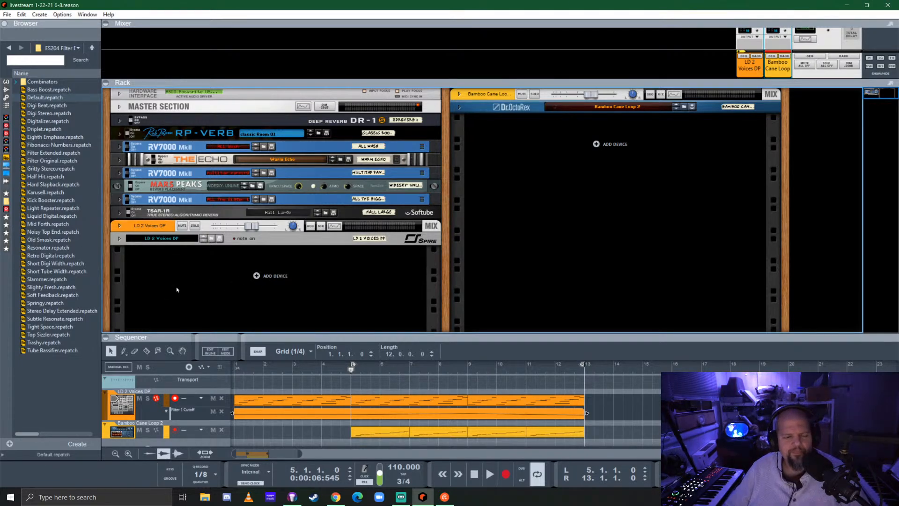
left_click(6, 81)
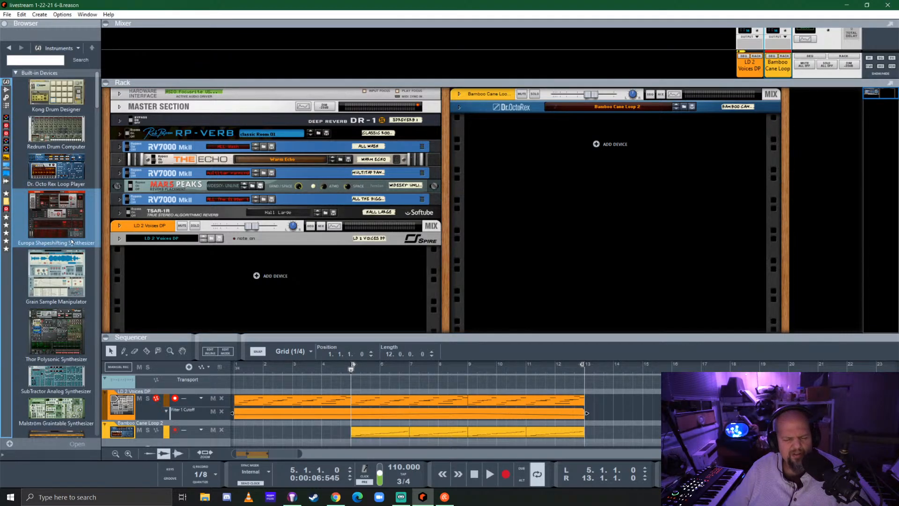
scroll(71, 242, "down", 2)
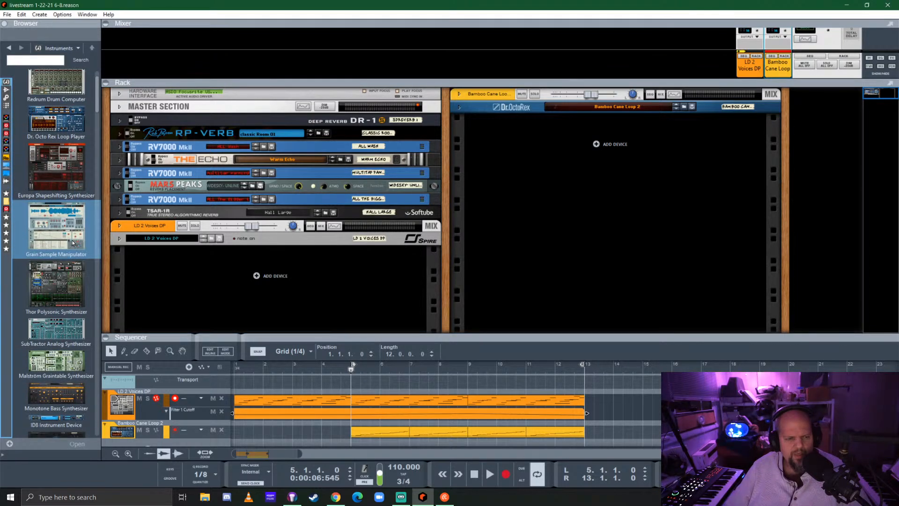
scroll(67, 242, "down", 12)
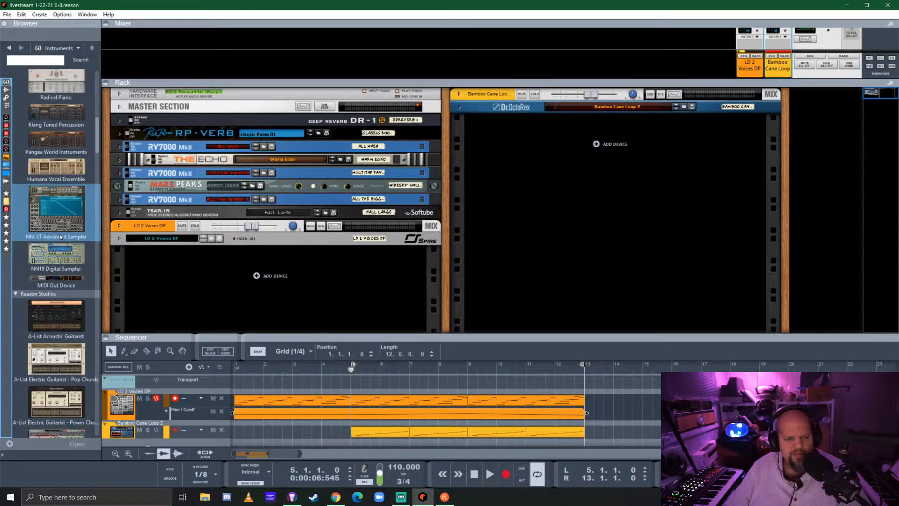
scroll(60, 236, "down", 15)
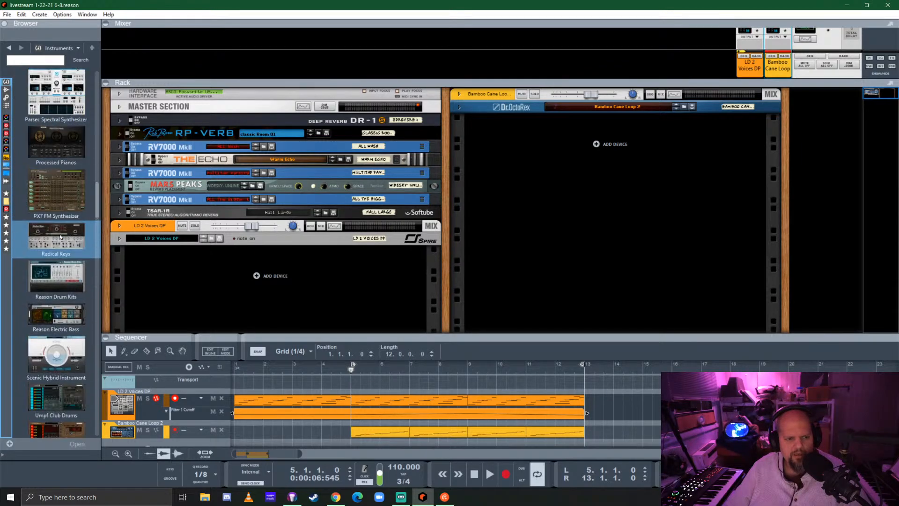
left_click_drag(47, 285, 255, 293)
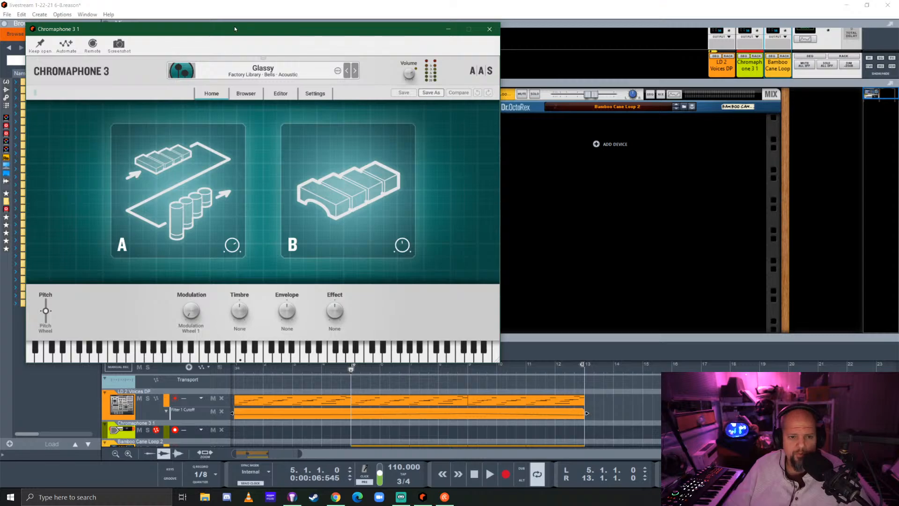
Move the Chromaphone 3 window clear of its rack device and show its preset library by category
left_click_drag(242, 29, 556, 85)
left_click(591, 126)
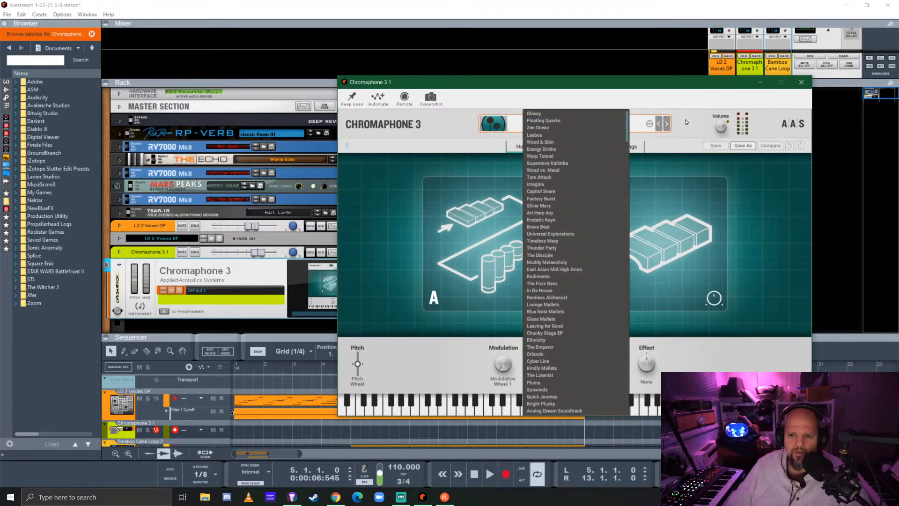
left_click(640, 142)
left_click(557, 147)
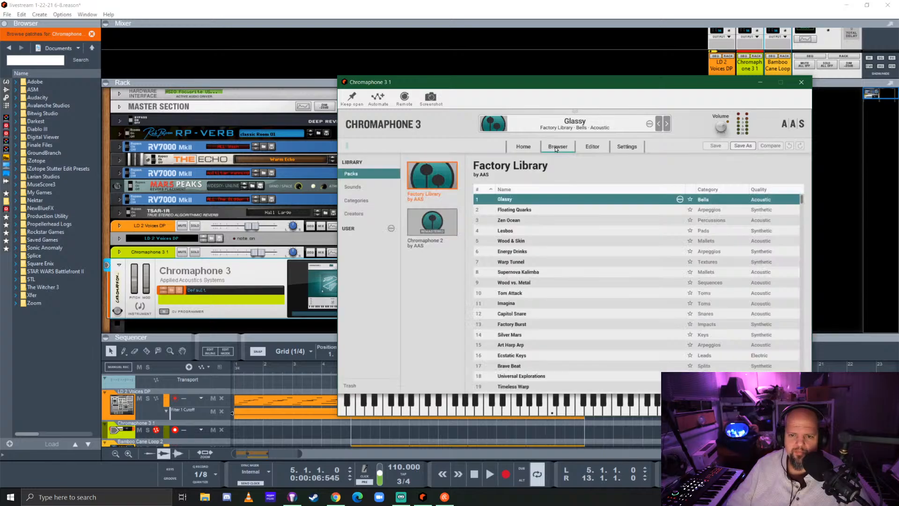
left_click(352, 187)
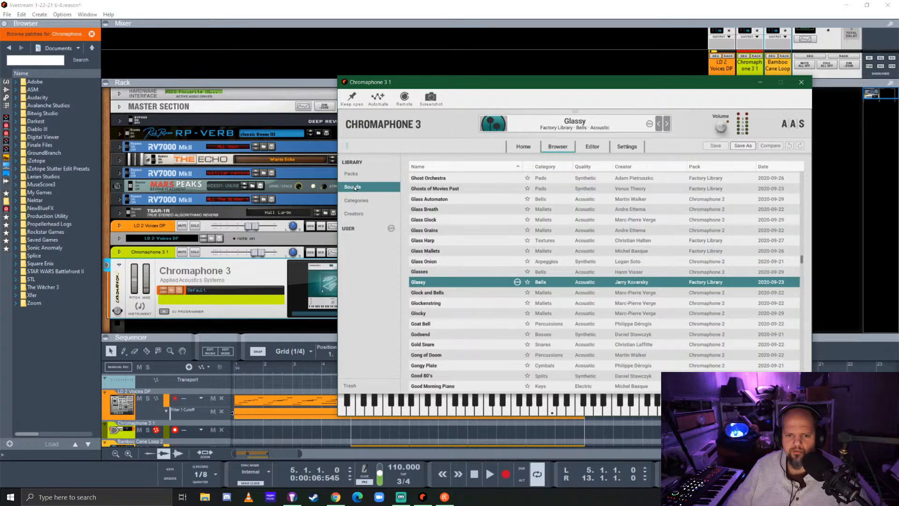
left_click(350, 201)
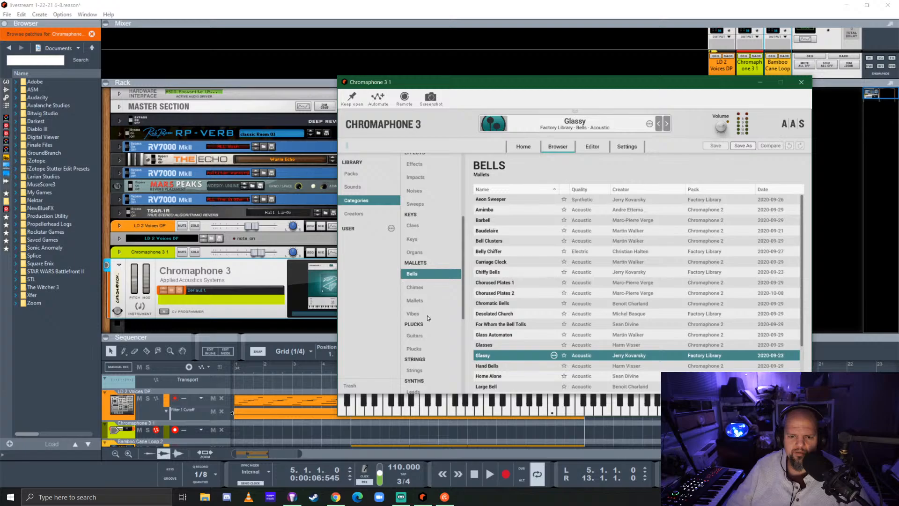
Audition the Sweeps presets one after another, from Clean up Job Sweep through Noise Riser
scroll(427, 318, "down", 4)
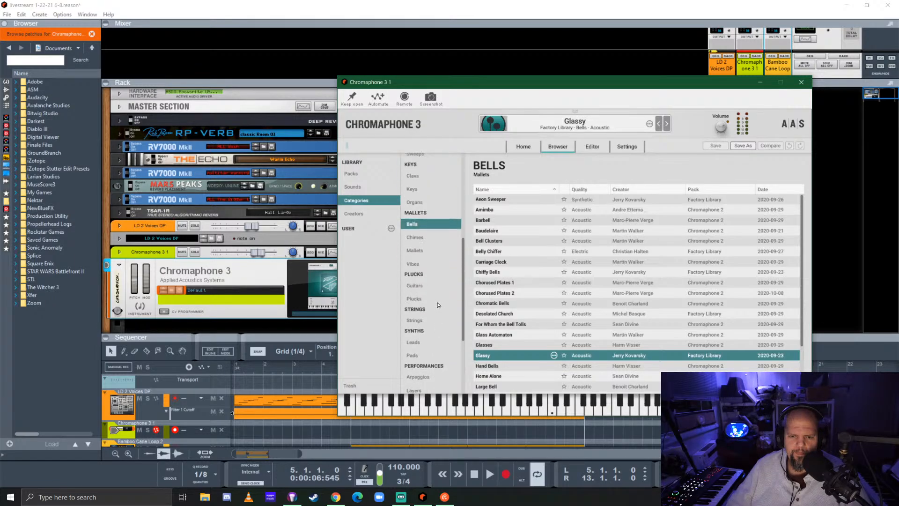
scroll(438, 305, "up", 15)
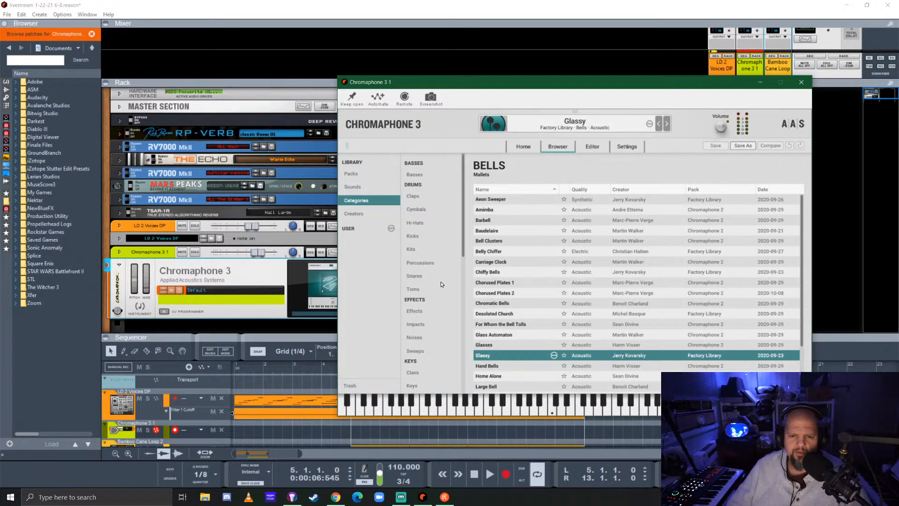
scroll(440, 284, "down", 8)
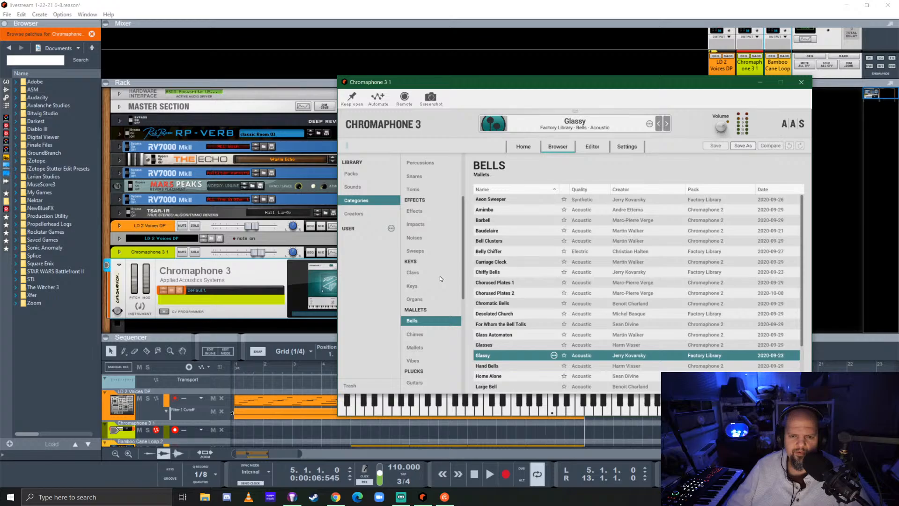
left_click(415, 252)
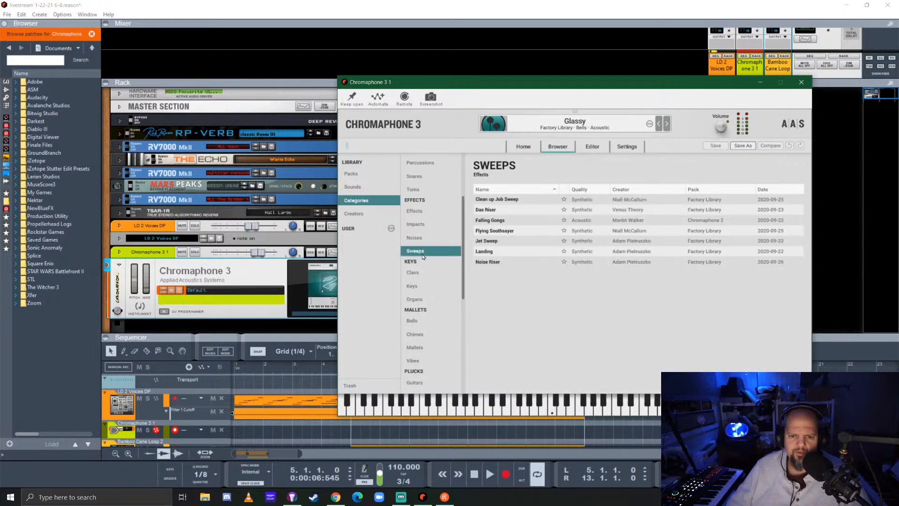
left_click(496, 203)
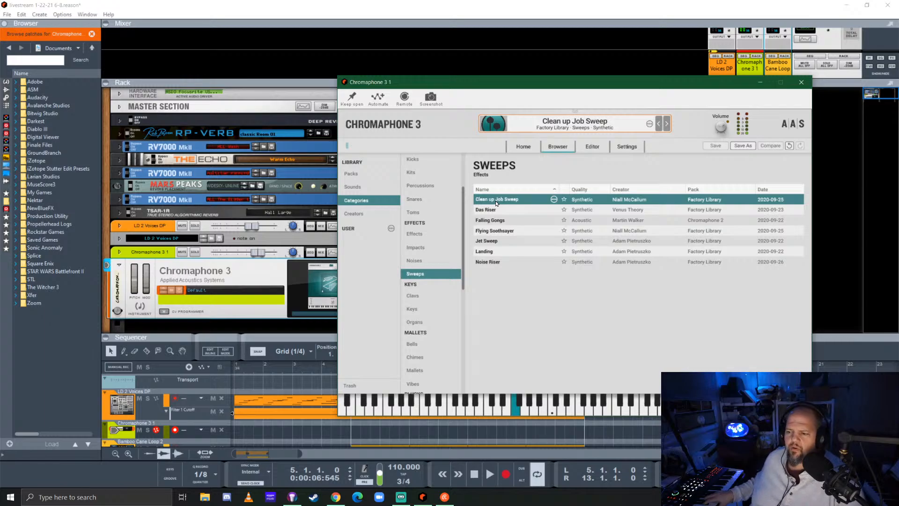
left_click(495, 208)
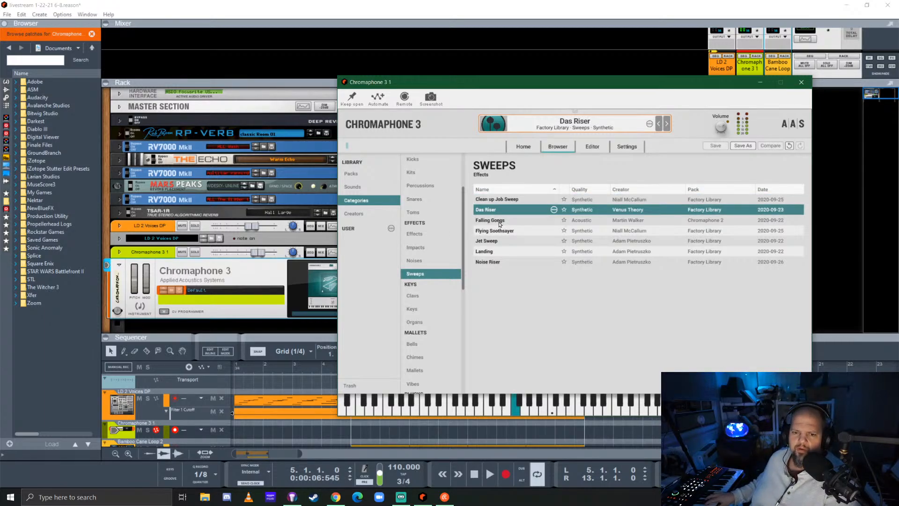
left_click(500, 224)
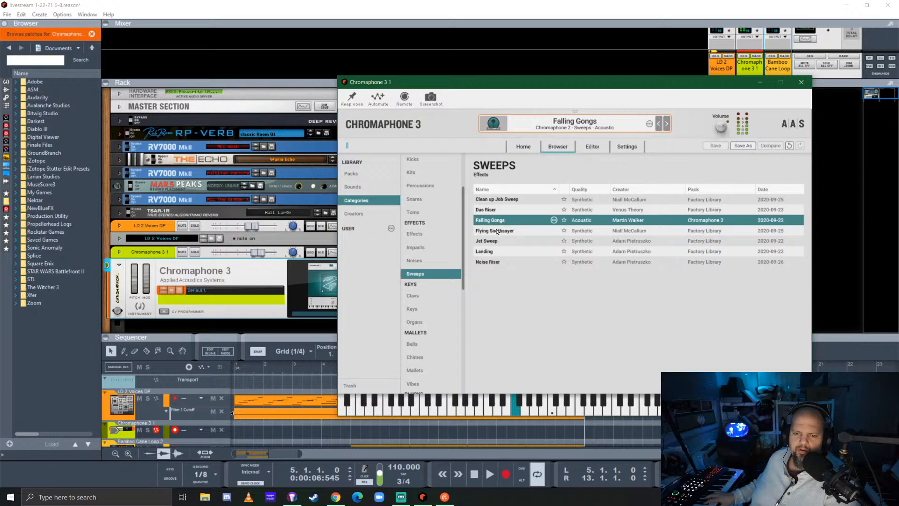
left_click(497, 230)
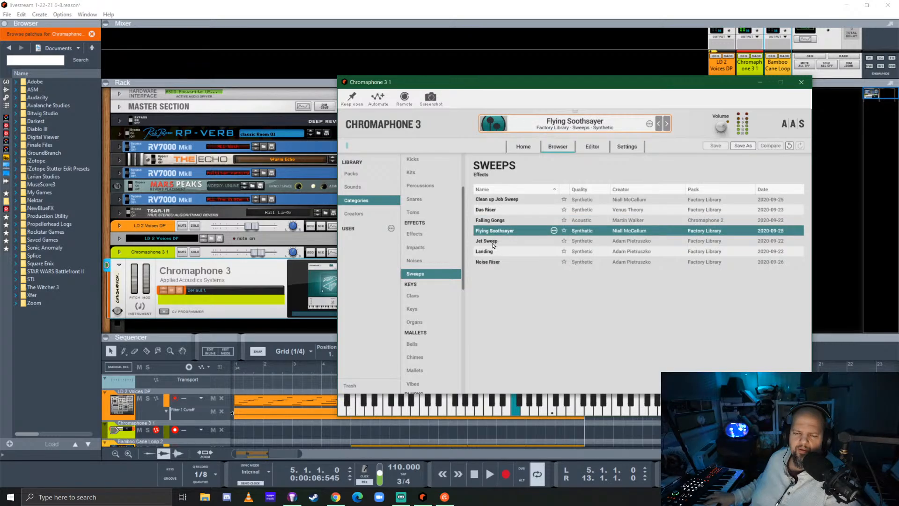
left_click(493, 243)
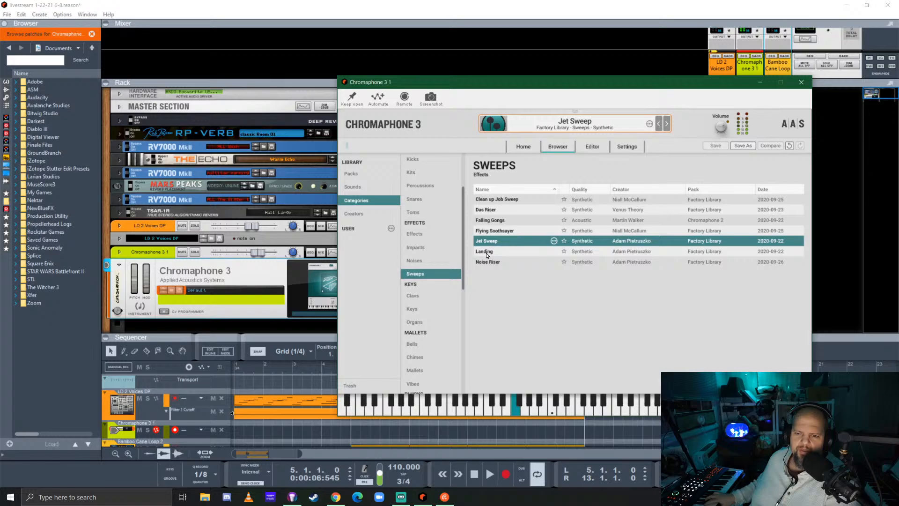
left_click(486, 254)
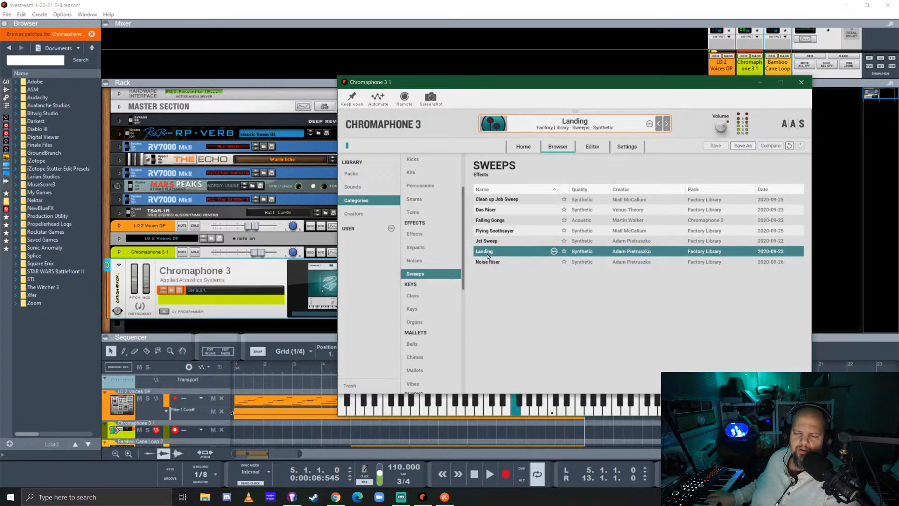
left_click(491, 263)
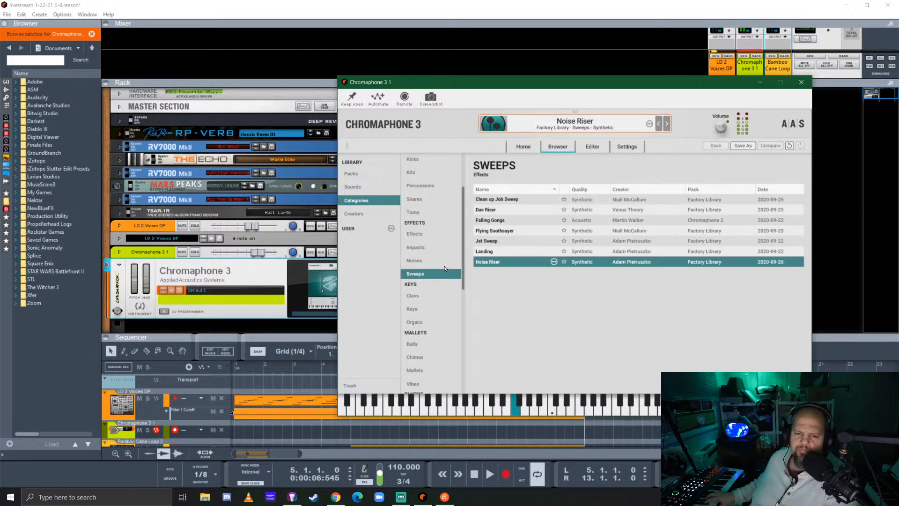
Try Béné Balafon from the Mallets category and load the Beux Dreamer preset
scroll(445, 266, "down", 3)
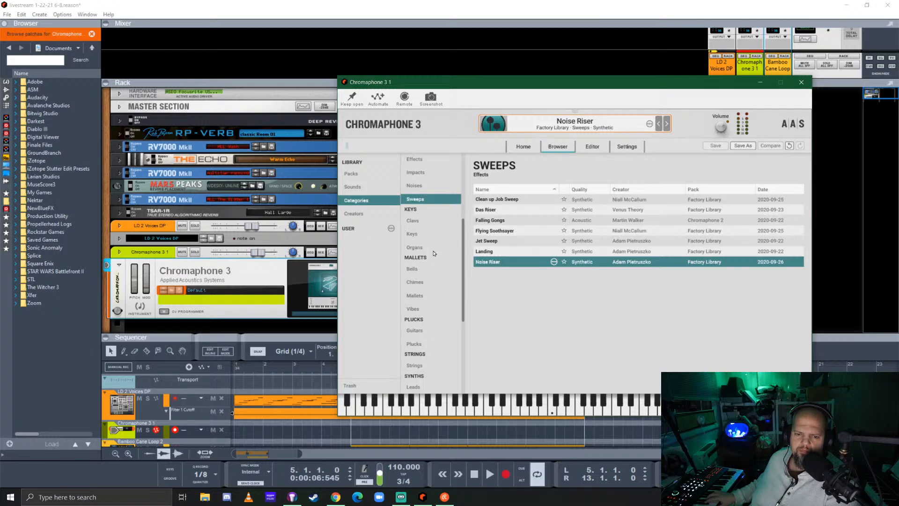
scroll(434, 253, "down", 3)
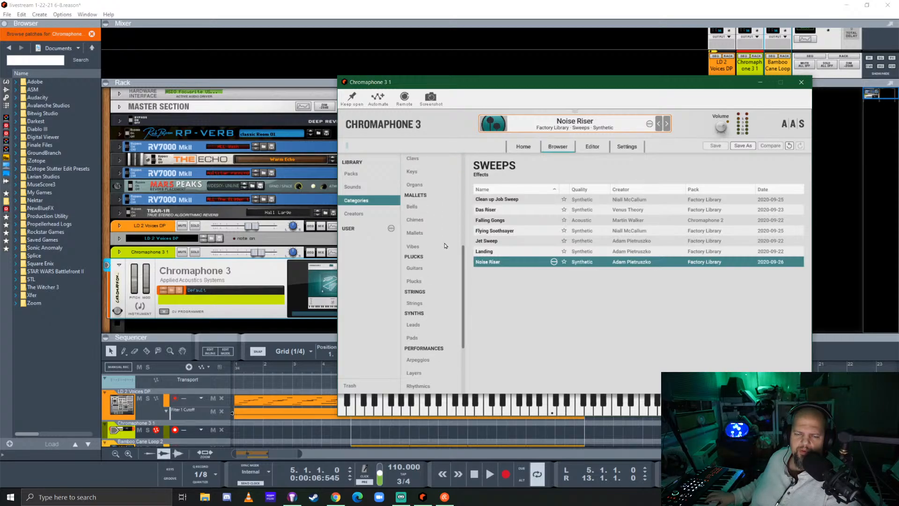
left_click(421, 234)
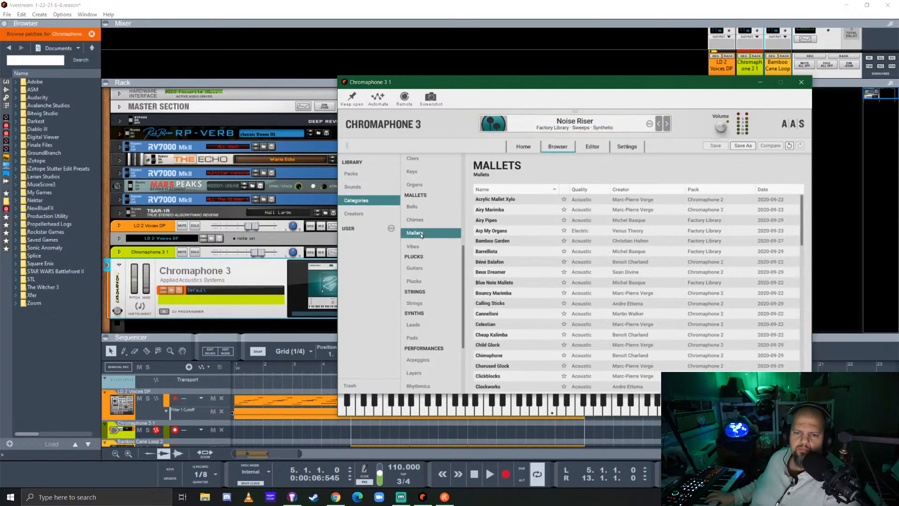
left_click(493, 261)
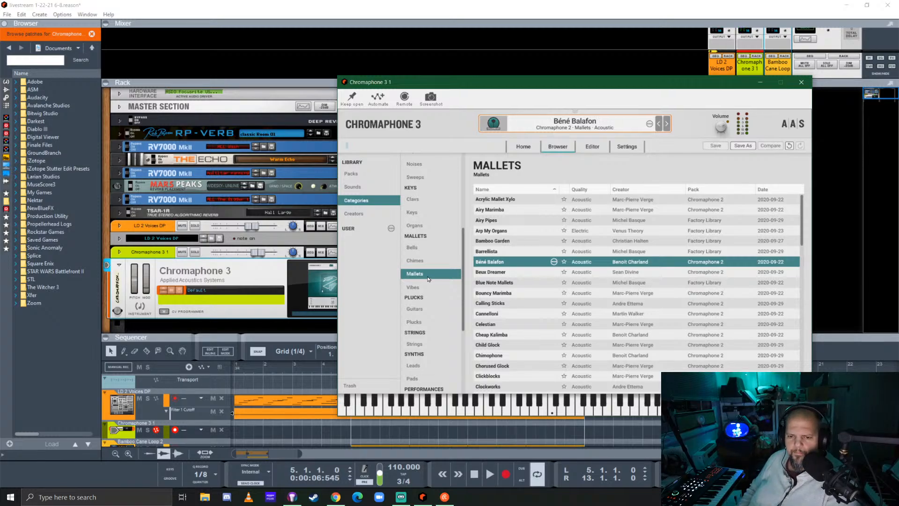
left_click(488, 273)
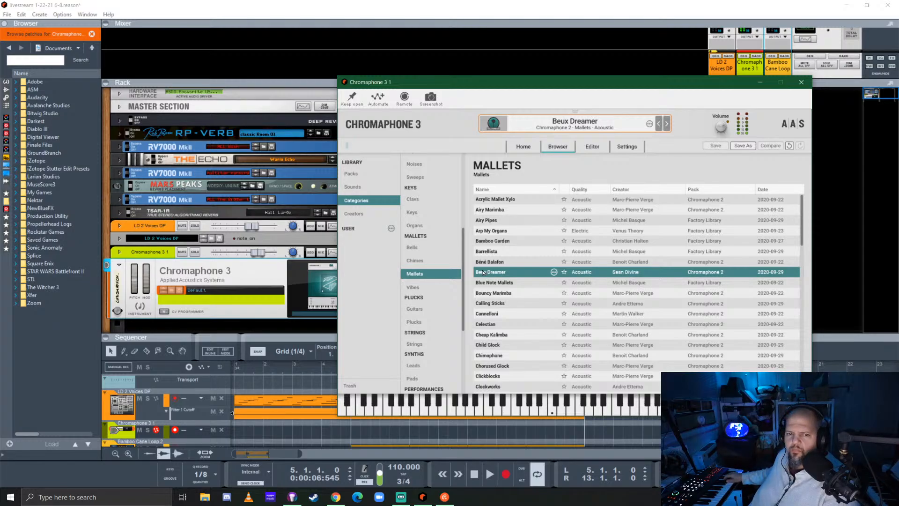
Play the loop, record a Beux Dreamer mallet part from bar 5 to bar 9, and select the recorded clip
key("space")
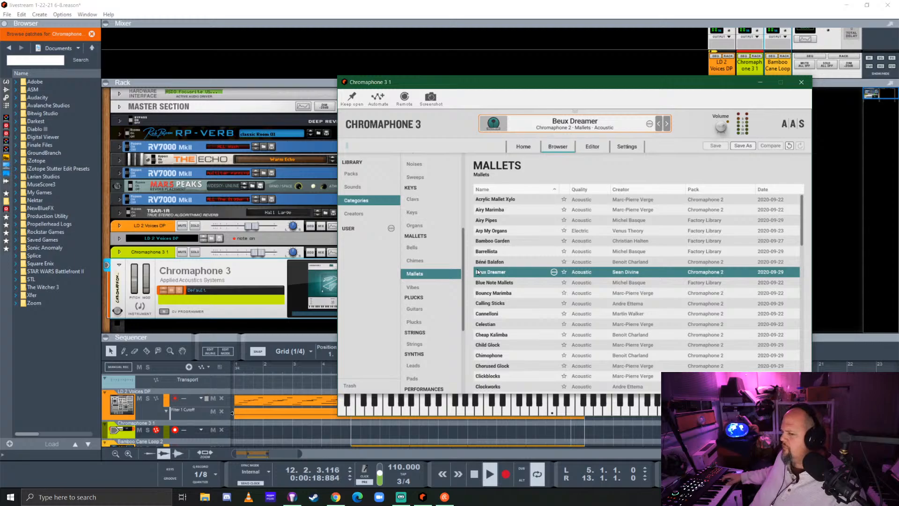
key("ctrl+Return")
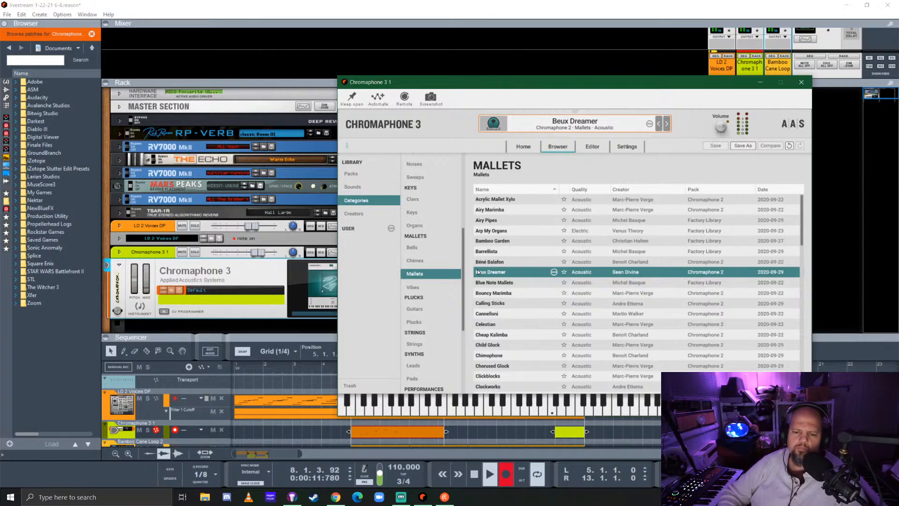
key("space")
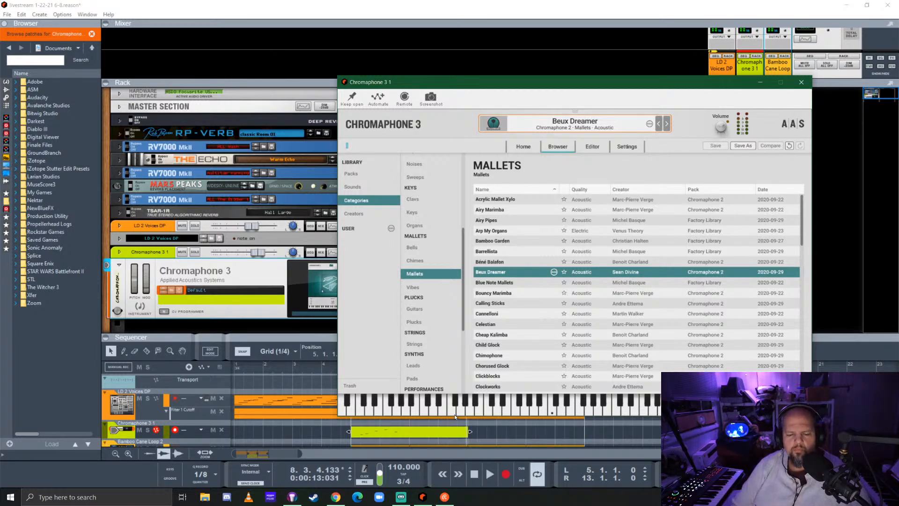
left_click(396, 435)
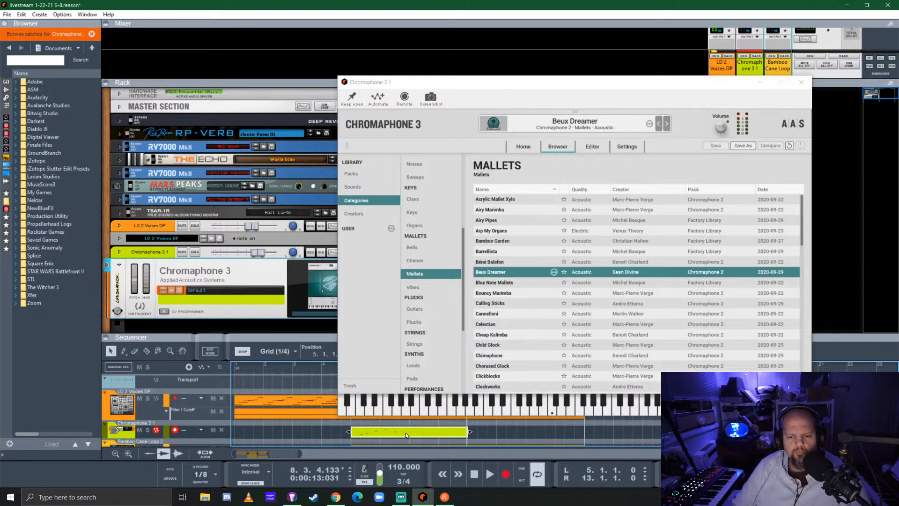
Duplicate the recorded mallet clip to bar 9, and play the song from bar 5 with the Chromaphone window closed
left_click_drag(363, 437, 480, 431)
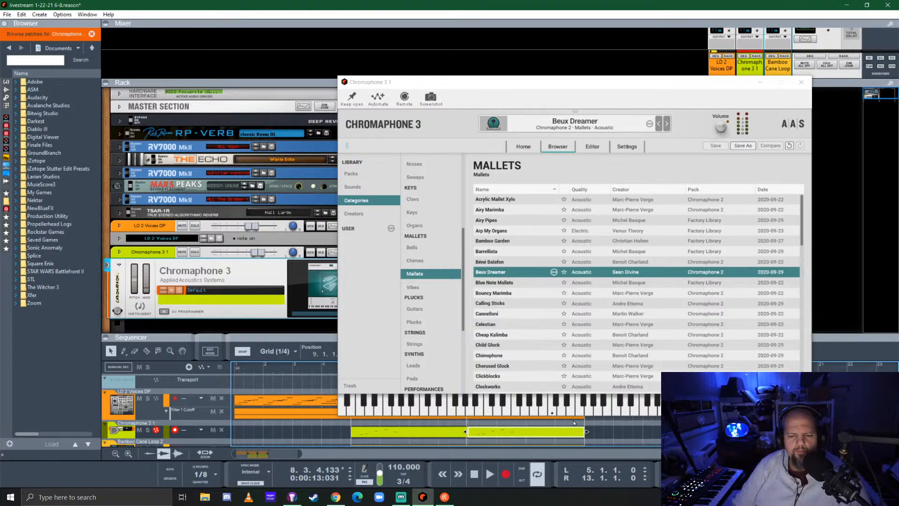
left_click(801, 82)
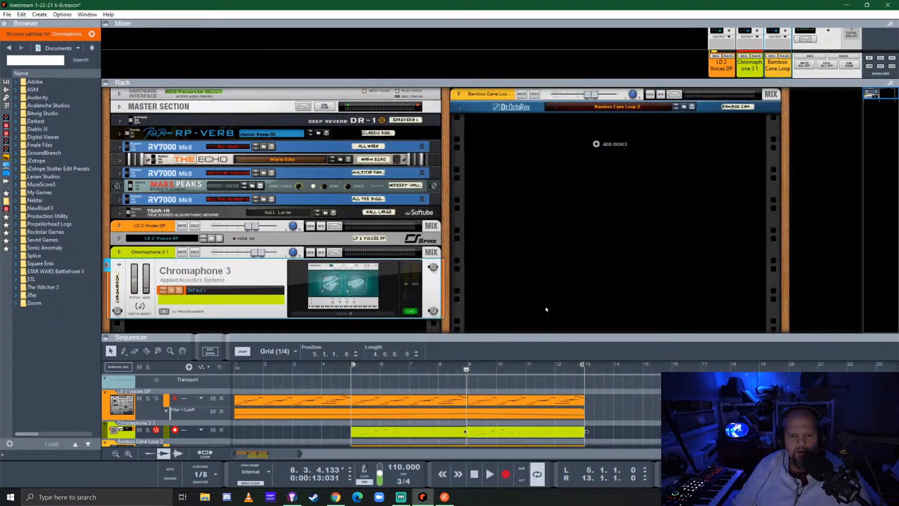
left_click(357, 369)
key("space")
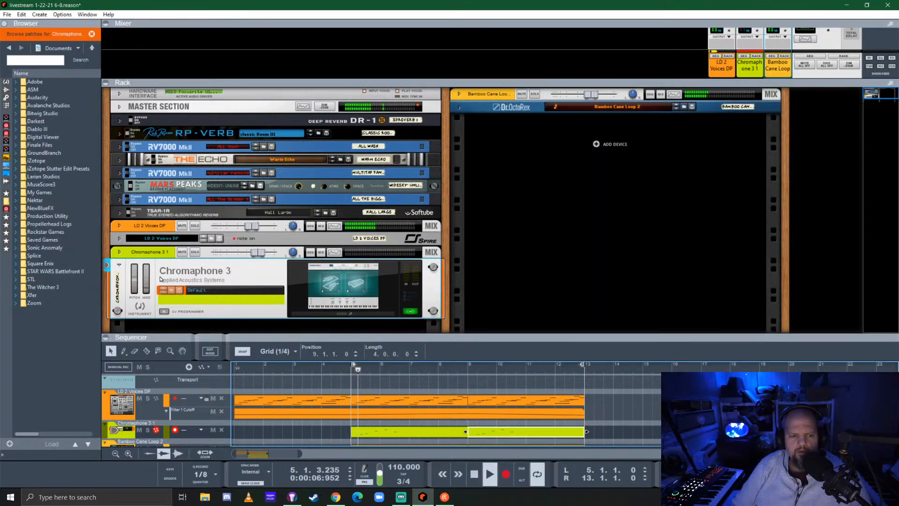
Fold the Chromaphone 3 device in the rack and lower its mix channel level during playback
left_click(120, 266)
left_click(257, 252, "ctrl")
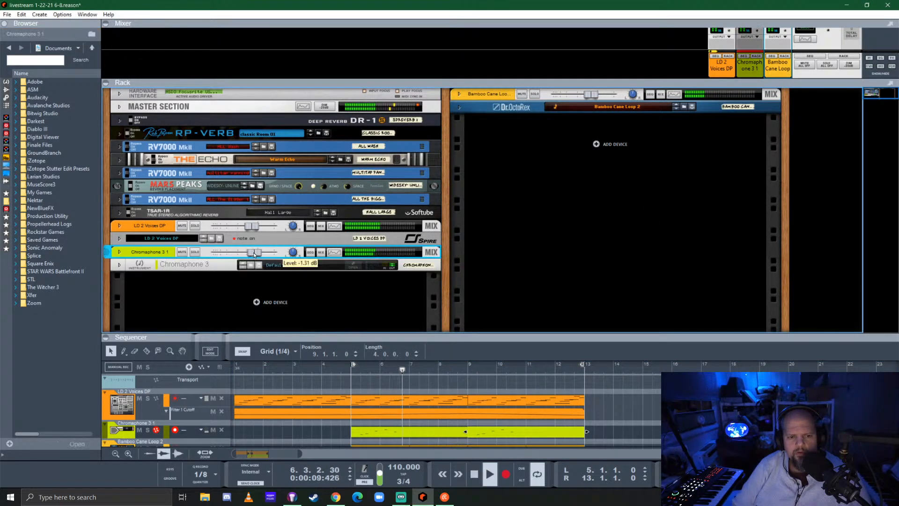
Turn on the FX1 send for the Chromaphone 3 mixer channel
left_click_drag(737, 82, 739, 285)
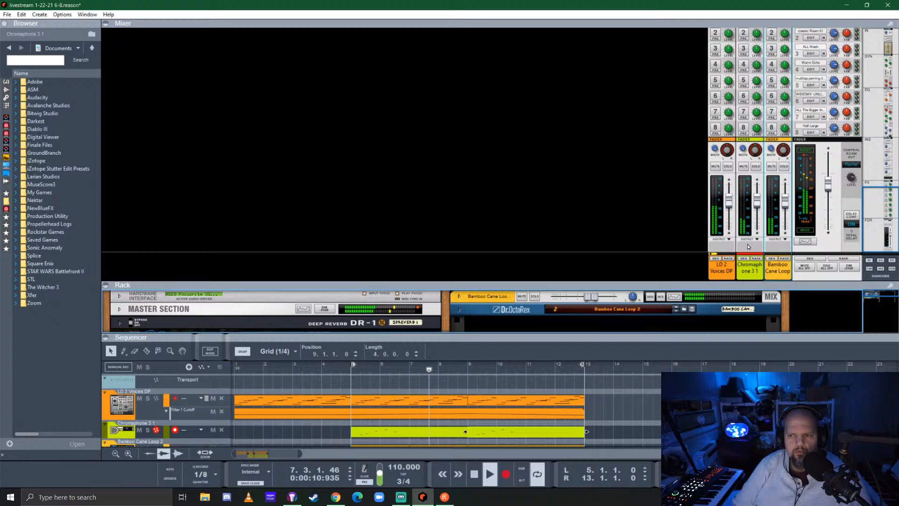
scroll(740, 67, "up", 1)
scroll(741, 67, "up", 1)
left_click(743, 69)
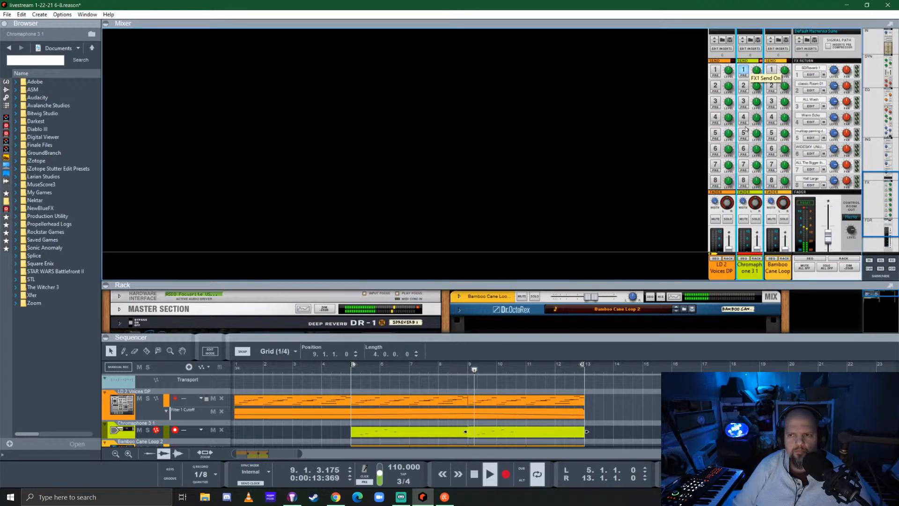
Bring the rack back into view and raise the Chromaphone channel's level slightly
left_click_drag(634, 284, 639, 109)
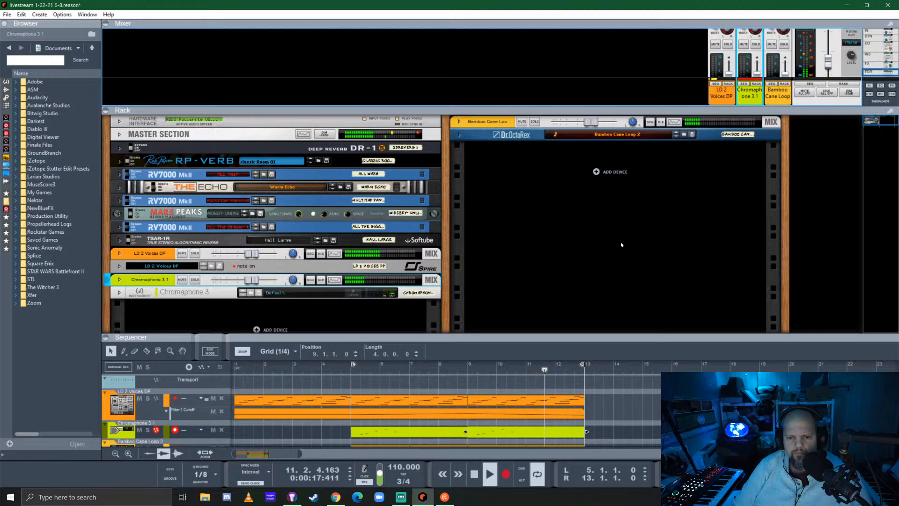
left_click(254, 281)
left_click_drag(253, 282, 262, 283)
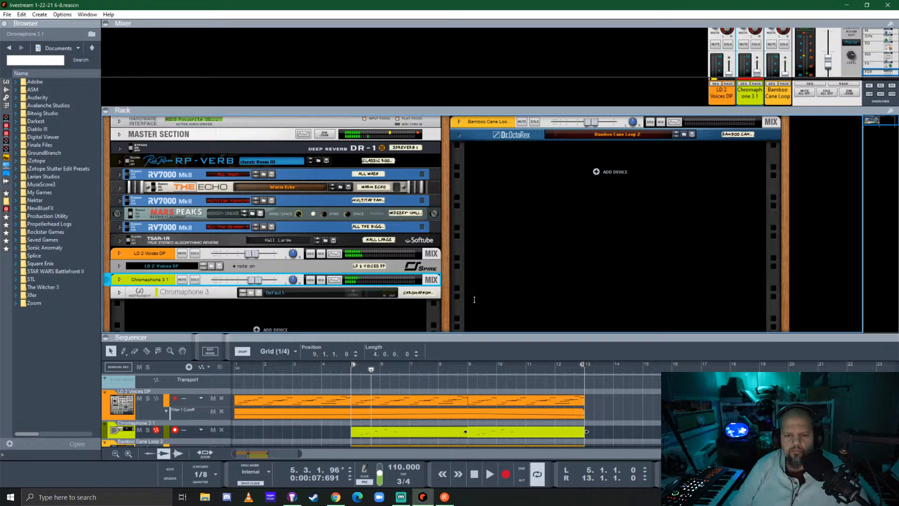
Copy the bar 5 to 13 note clips of the mallet, Bamboo Cane and lead tracks so the copies start at bar 13
left_click_drag(529, 336, 569, 186)
left_click(372, 300)
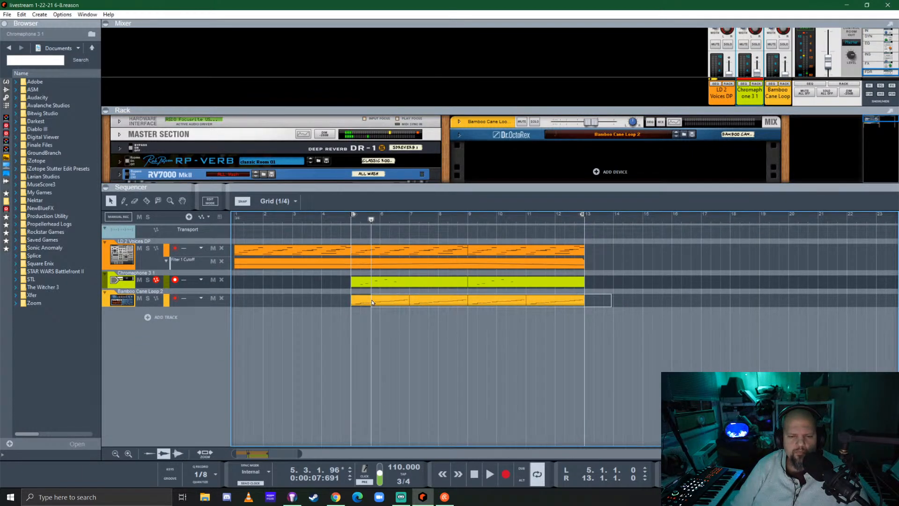
left_click_drag(645, 306, 605, 288)
left_click(611, 246)
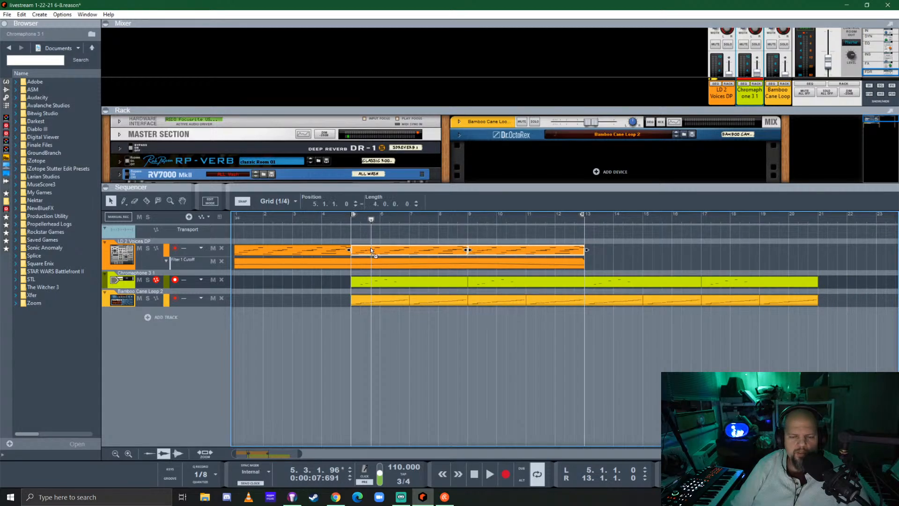
left_click_drag(370, 248, 604, 248)
Split the lead's Filter 1 Cutoff automation clip at bar 5 and copy the second part to bar 13
key("r")
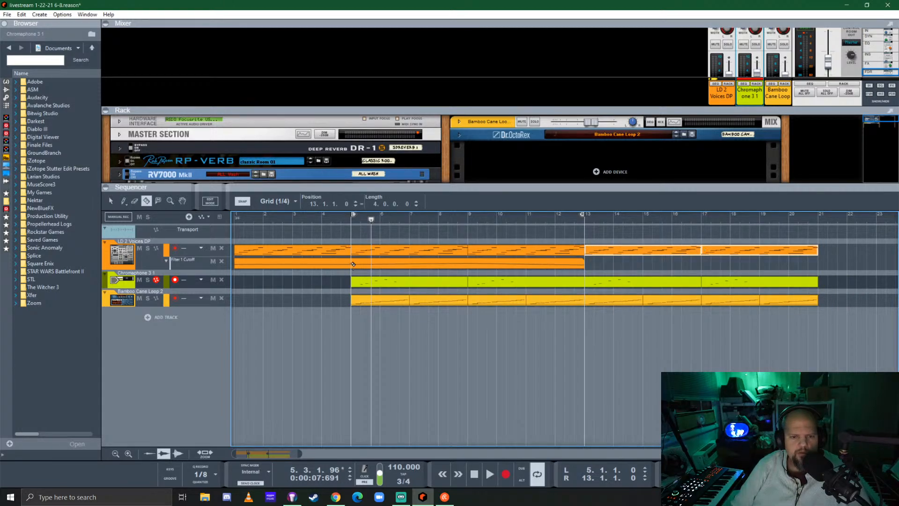
left_click(353, 264)
key("q")
left_click(366, 264)
left_click_drag(366, 264, 600, 265)
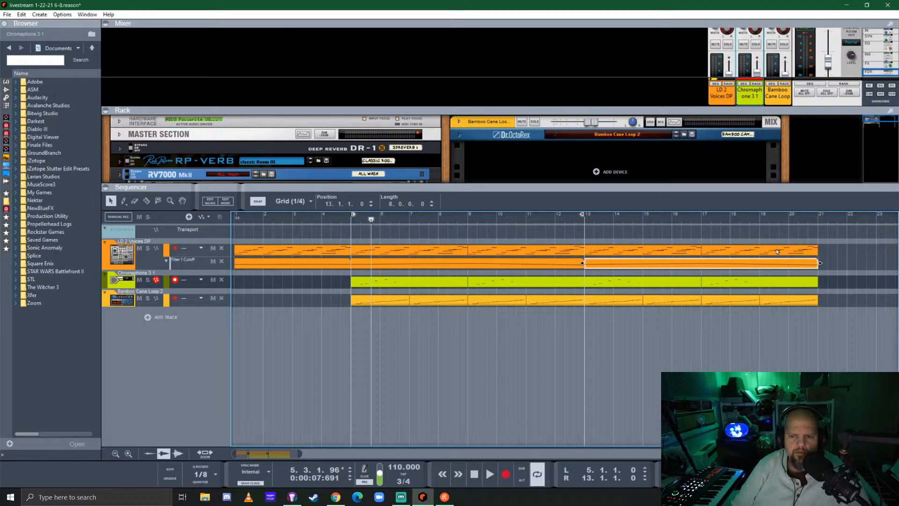
Set the loop to run from bar 13 to bar 21 and lower the Chromaphone channel's level slightly
left_click(818, 218, "alt")
left_click(586, 218, "ctrl")
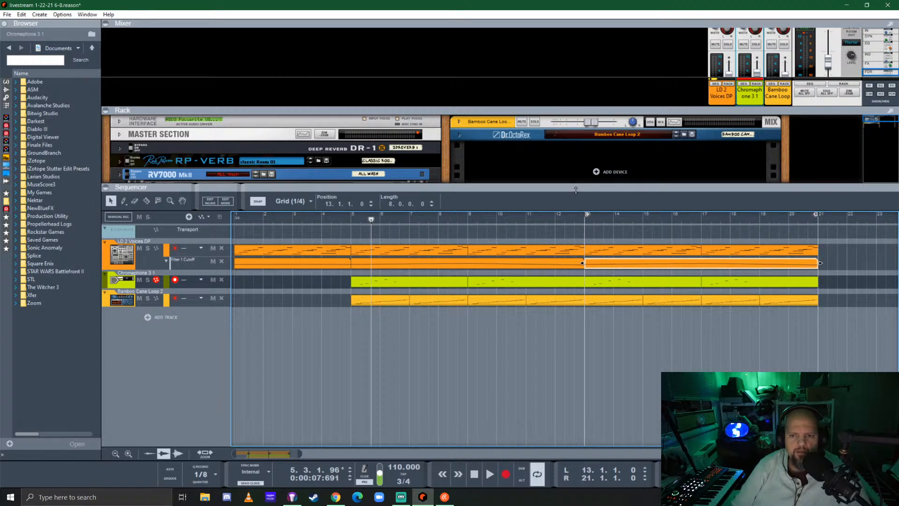
left_click_drag(576, 189, 575, 350)
scroll(179, 277, "down", 3)
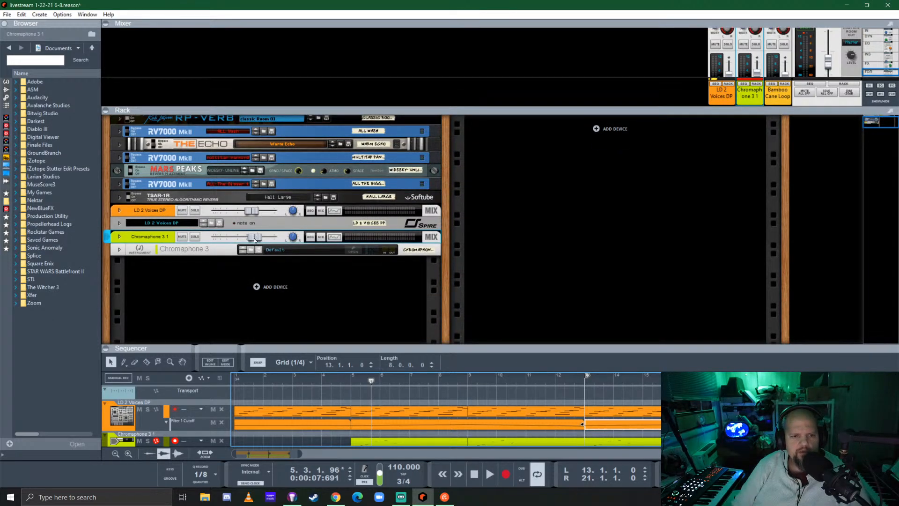
left_click(197, 290)
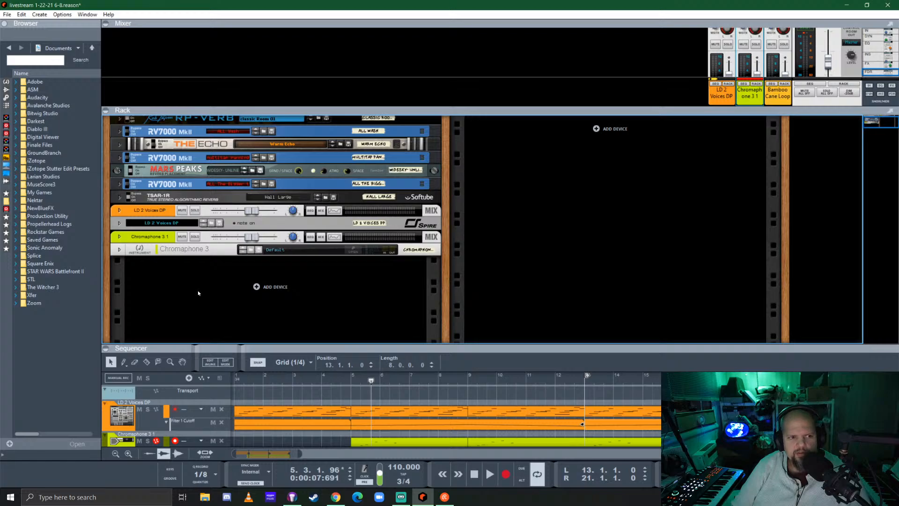
Open the REX Loops folder of the Hidden Objects ReFill in the Reason Refill location
left_click(10, 208)
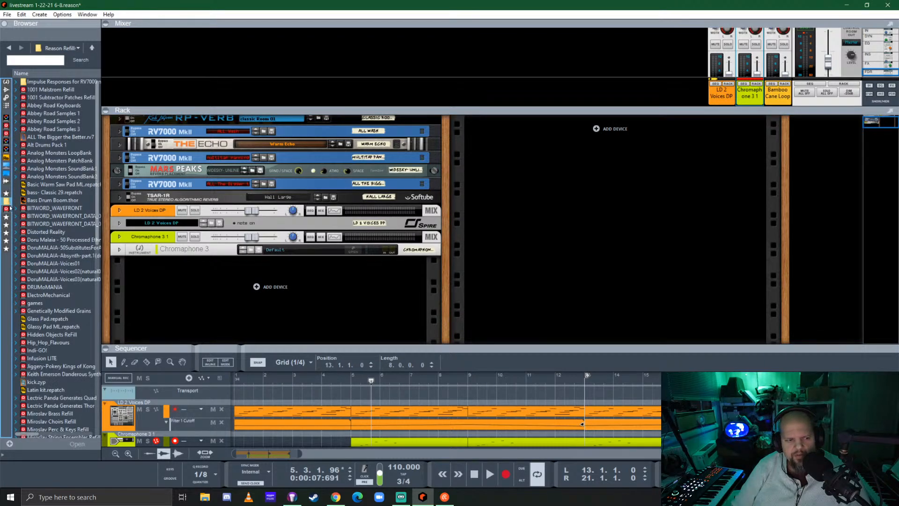
scroll(44, 187, "down", 6)
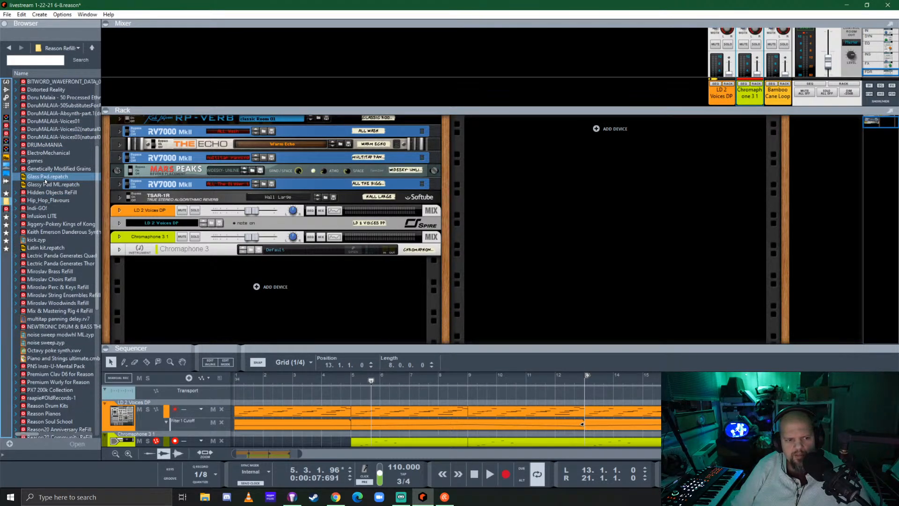
scroll(44, 179, "down", 3)
scroll(44, 179, "up", 6)
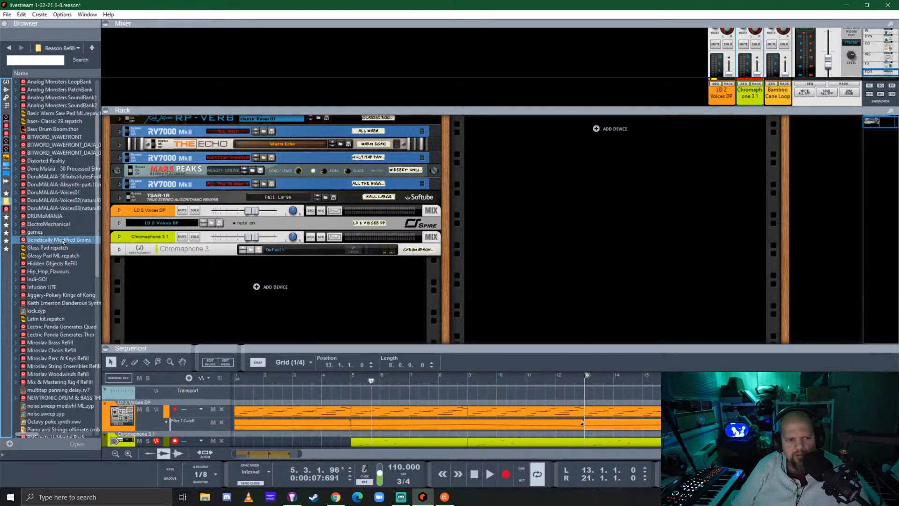
double_click(49, 264)
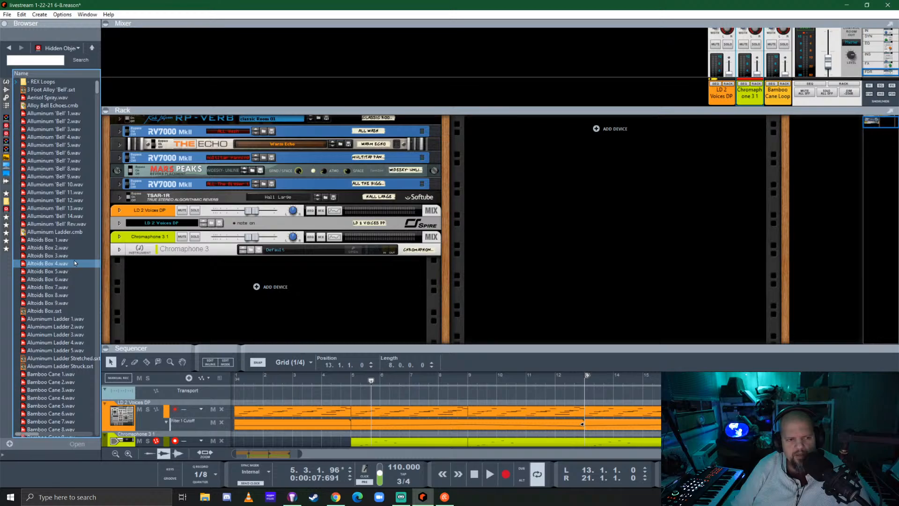
double_click(42, 81)
Audition the Clam Shell, Candle Stick, Brass Candle Stick and Big Banding Straps REX loops, checking Big Banding Straps Loop 2 again
left_click(49, 263)
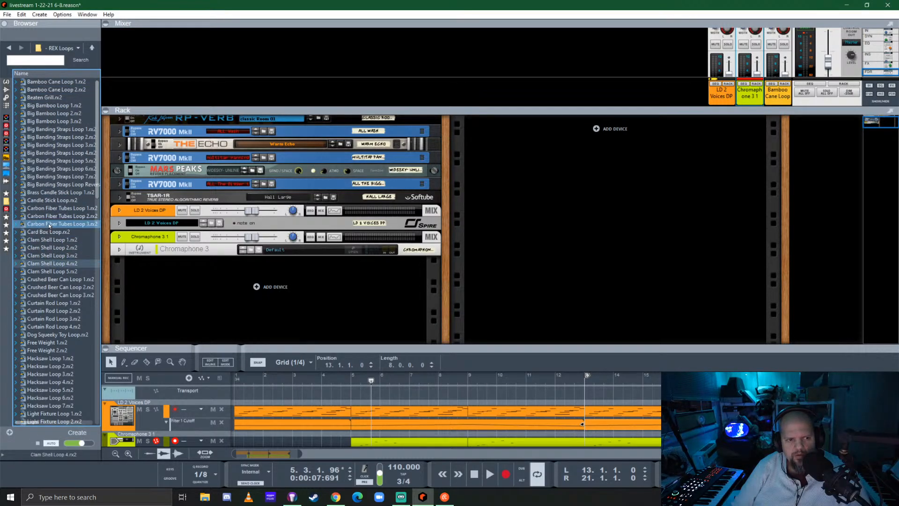
left_click(50, 200)
left_click(54, 192)
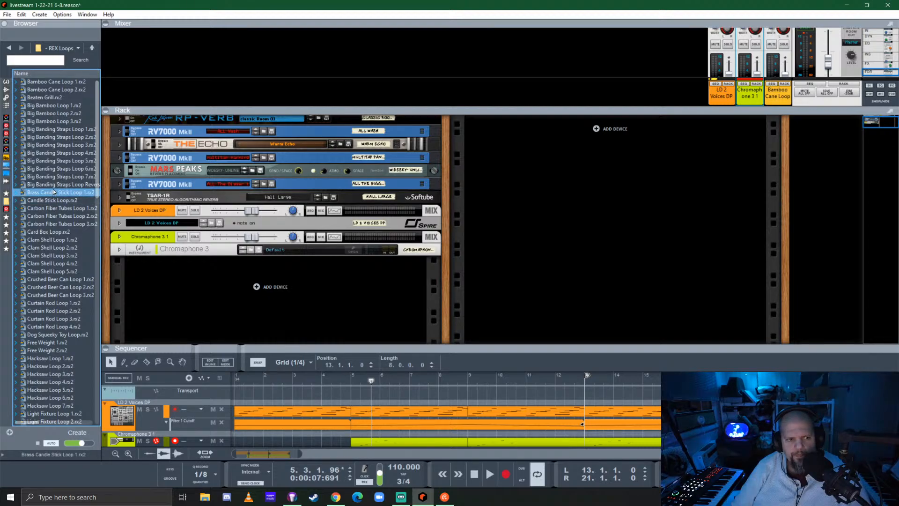
left_click(52, 185)
left_click(54, 168)
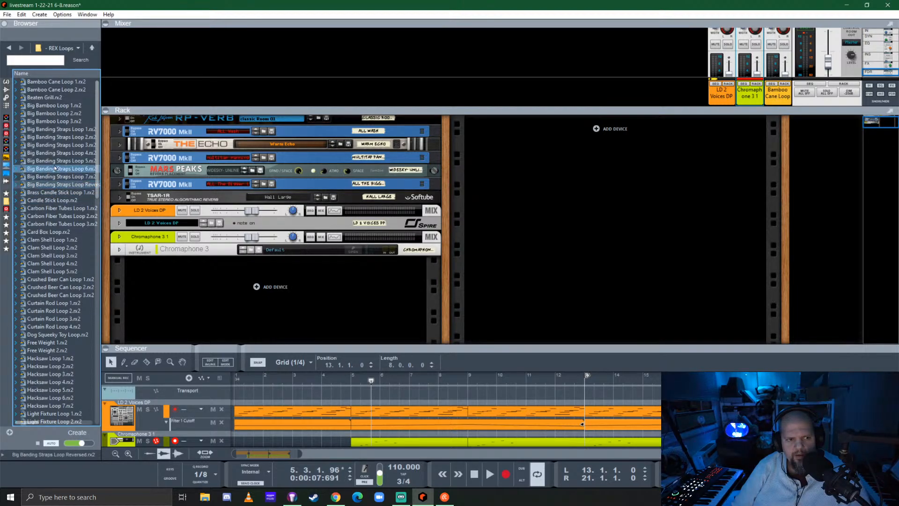
left_click(53, 129)
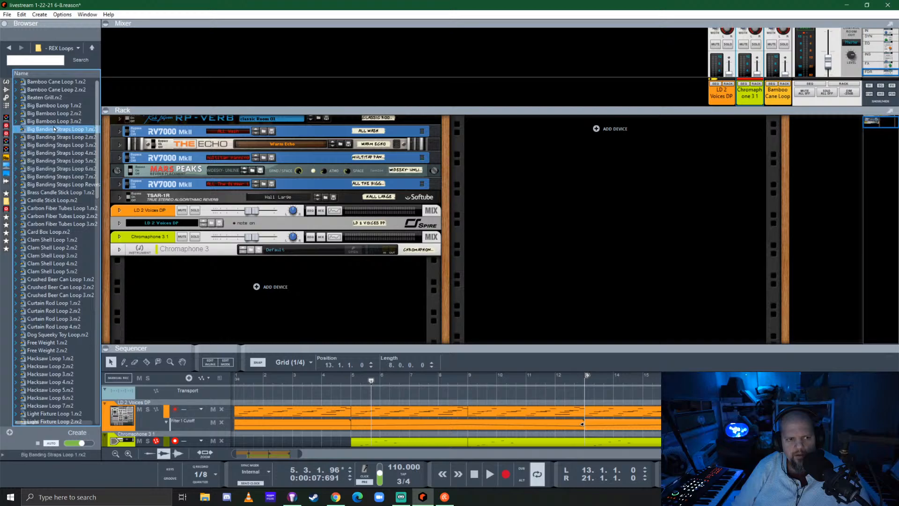
left_click(52, 137)
left_click(51, 144)
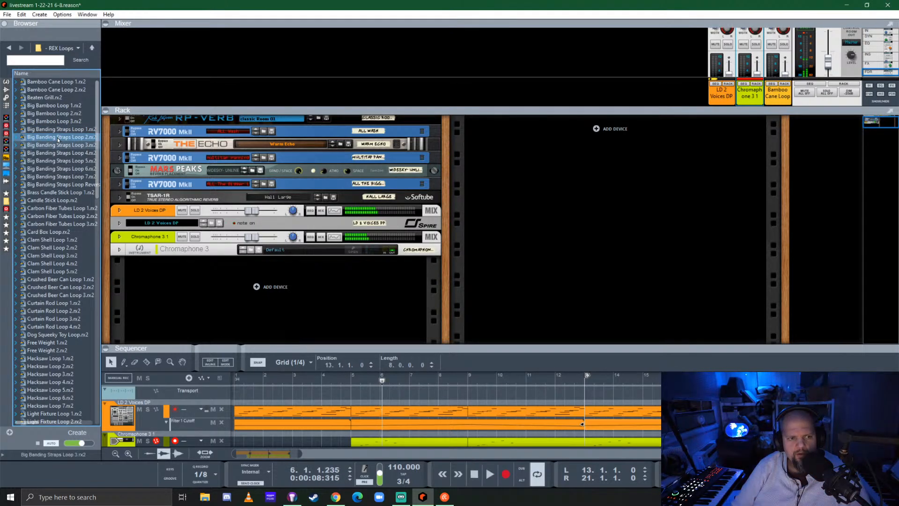
left_click(58, 137)
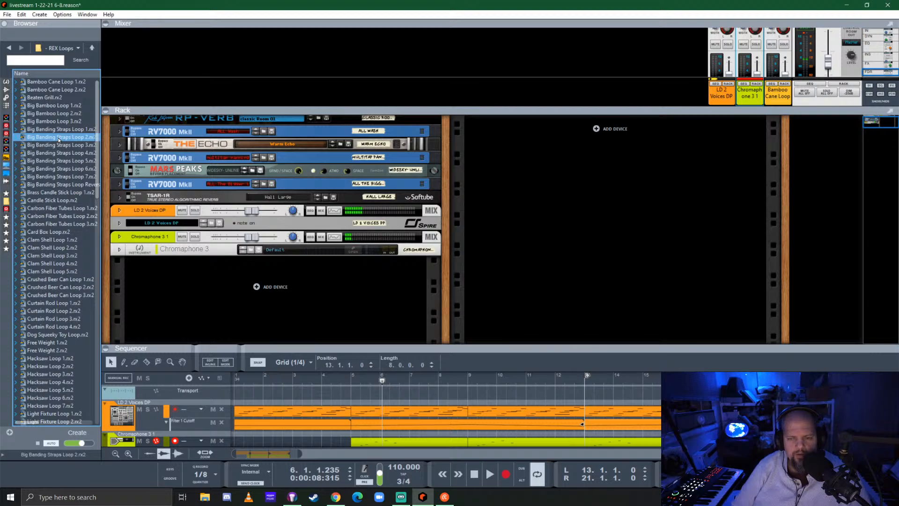
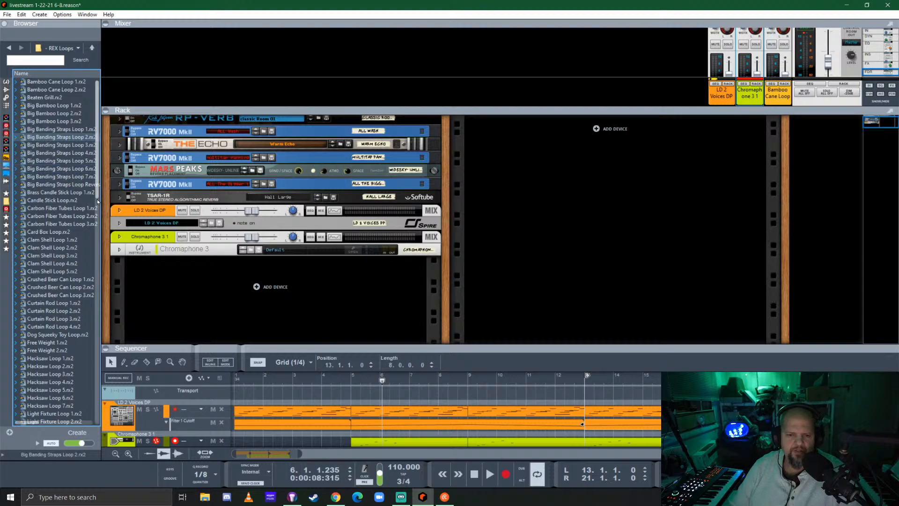
Audition the Crushed Beer Can Loop 3, Curtain Rod, Dog Squeeky Toy and Free Weight REX loops
left_click(200, 306)
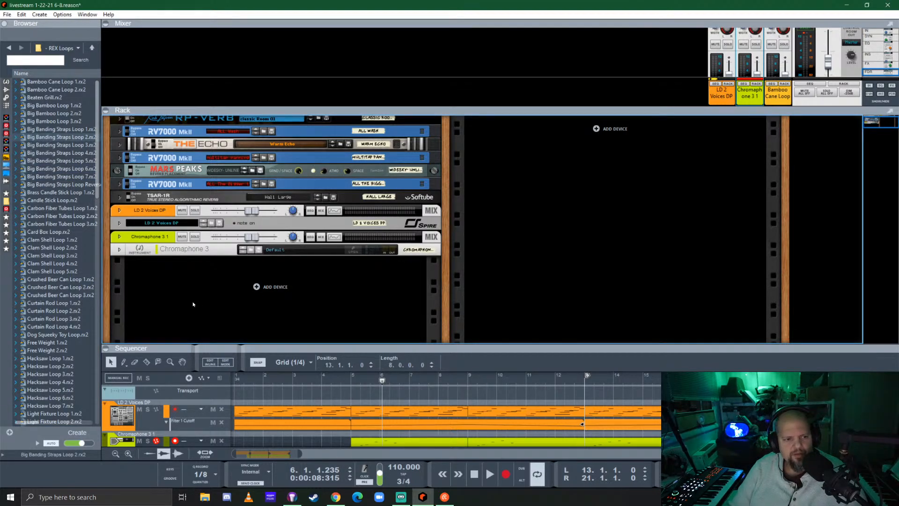
left_click(55, 296)
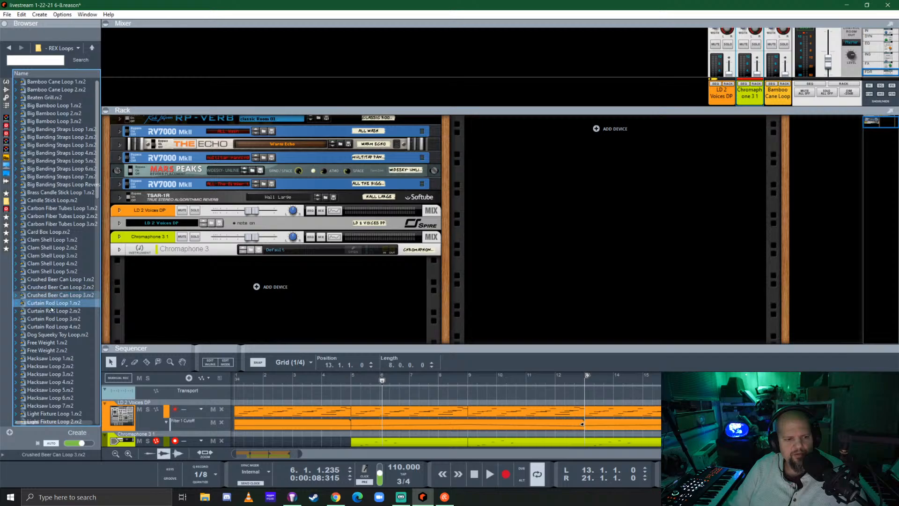
left_click(51, 306)
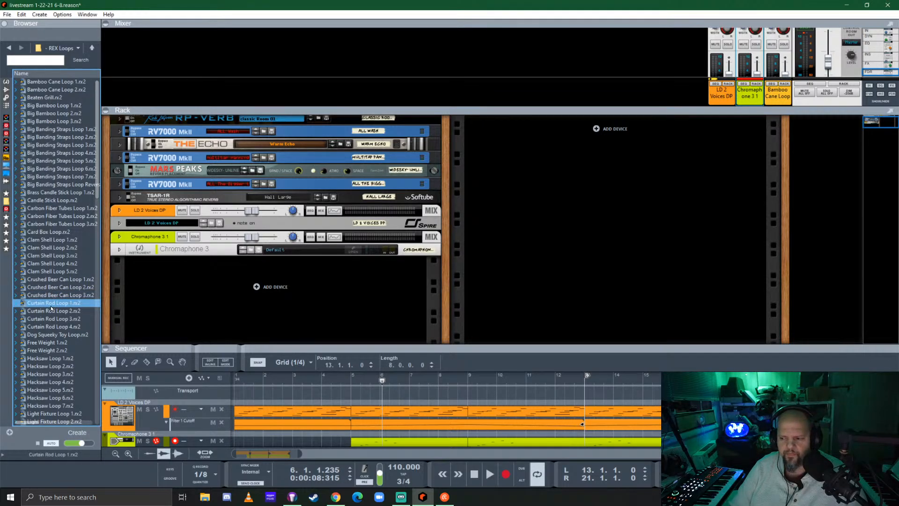
left_click(53, 335)
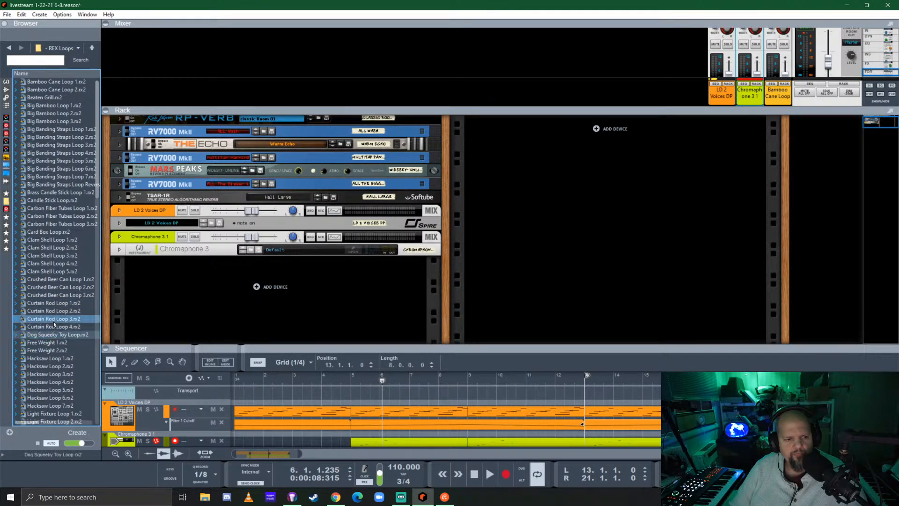
scroll(54, 320, "down", 3)
left_click(47, 271)
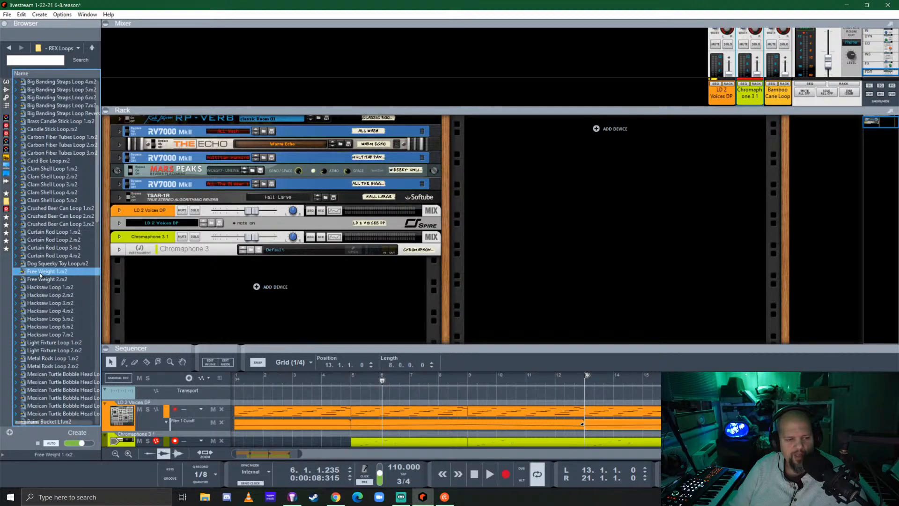
left_click(43, 279)
left_click(41, 275)
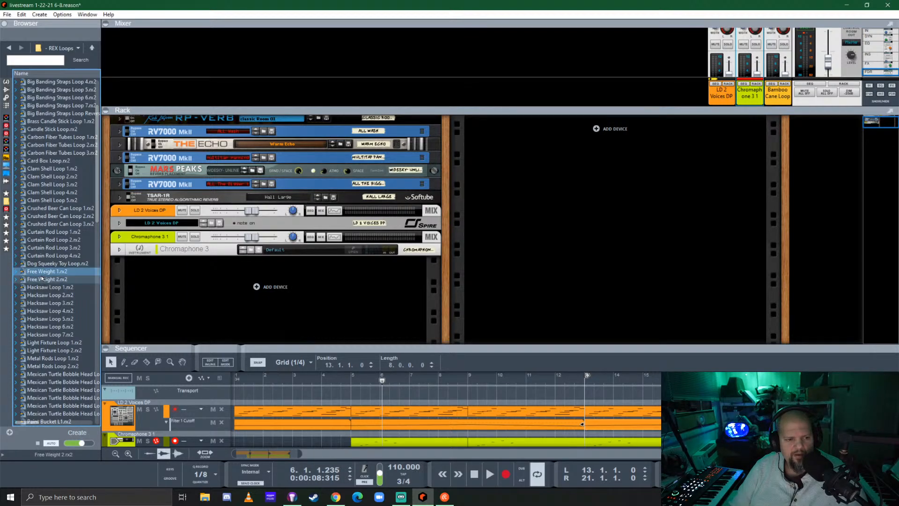
Load Free Weight 1 into a new Dr. OctoRex in the rack's empty column, disable its loop playback and unfold its programmer
left_click_drag(37, 275, 529, 197)
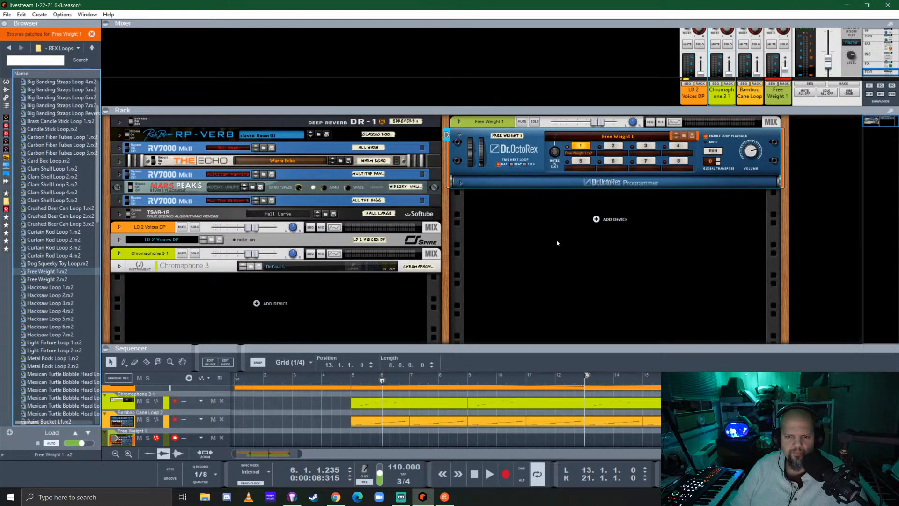
left_click(708, 137)
left_click(461, 183)
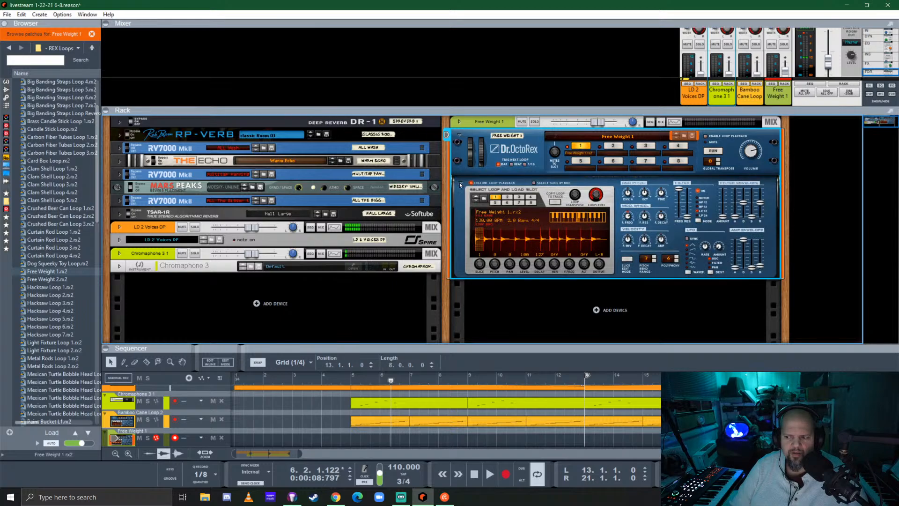
Copy the Free Weight loop to its track between bars 13 and 21, and move all clips except the first to bar 21
left_click_drag(574, 348, 577, 261)
scroll(465, 347, "down", 2)
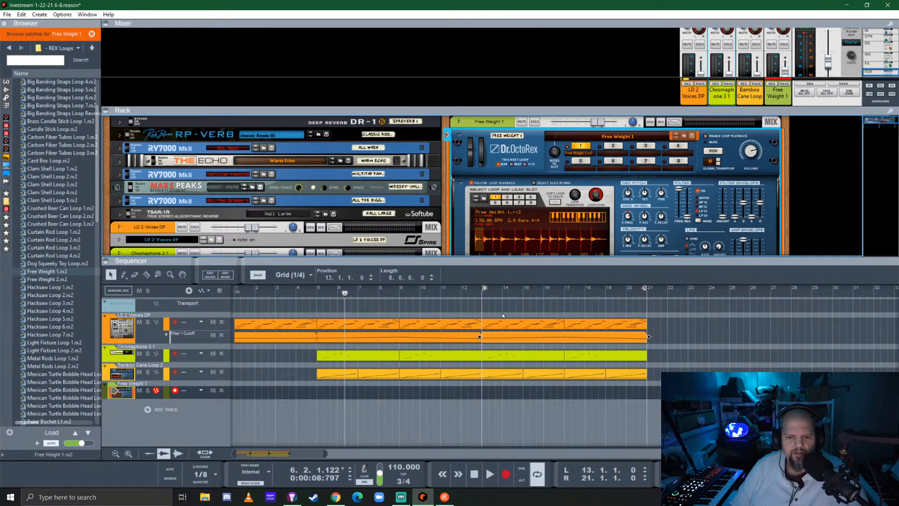
left_click(555, 202)
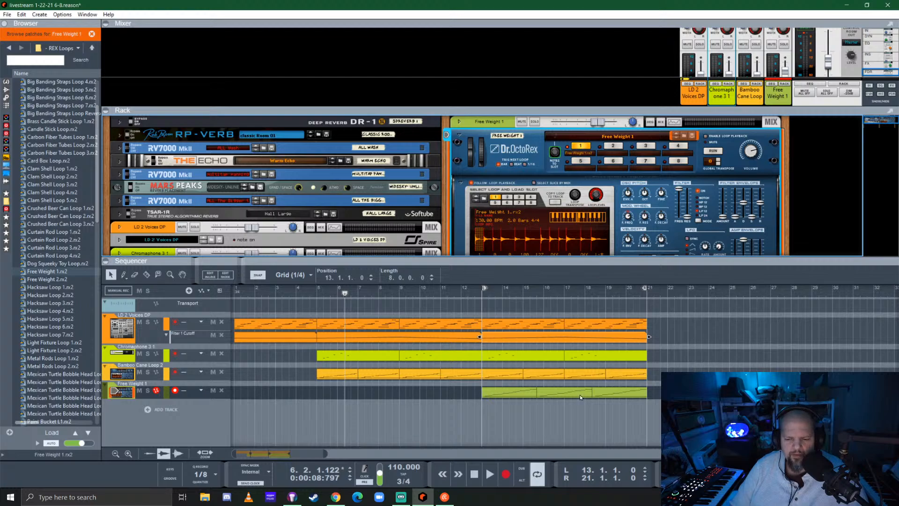
left_click_drag(667, 388, 645, 391)
scroll(527, 358, "up", 2)
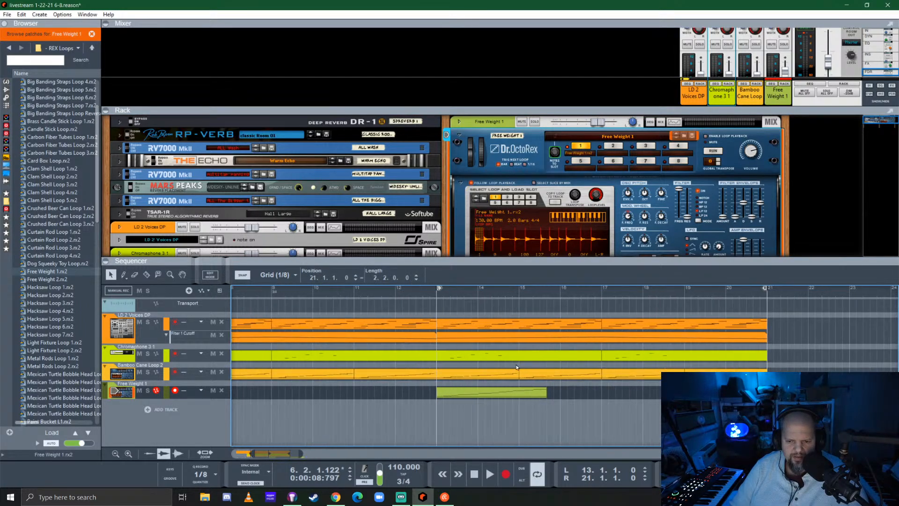
Open the clip at bar 13 for note editing, play it soloed, and delete its slice 6 note
double_click(488, 395)
left_click_drag(538, 262, 538, 161)
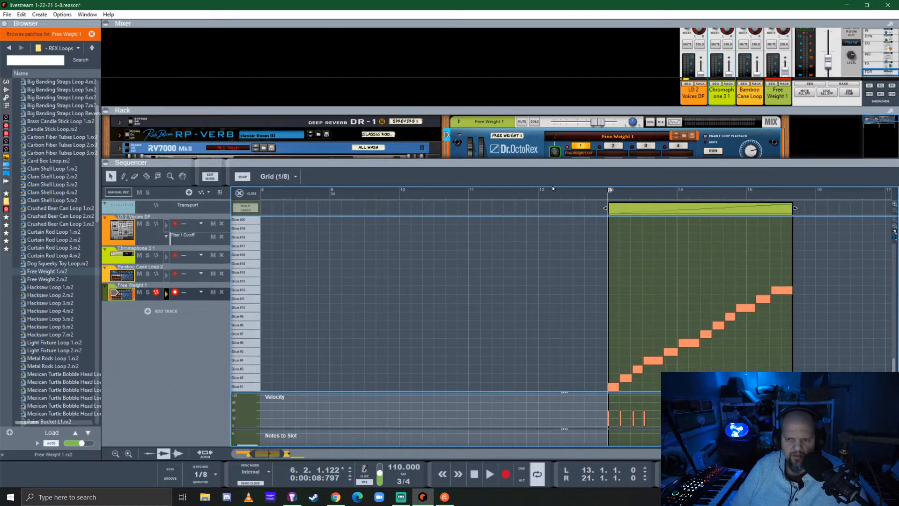
scroll(481, 307, "right", 2)
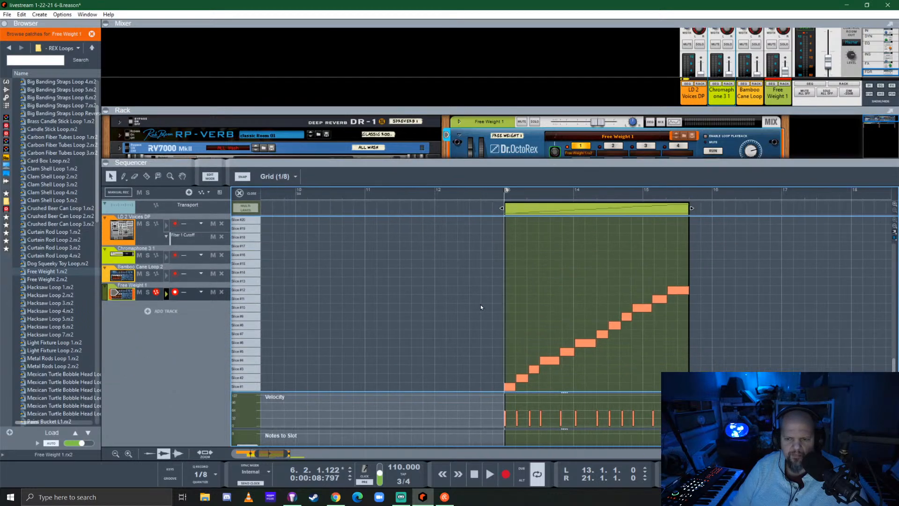
left_click(147, 291)
left_click(504, 194)
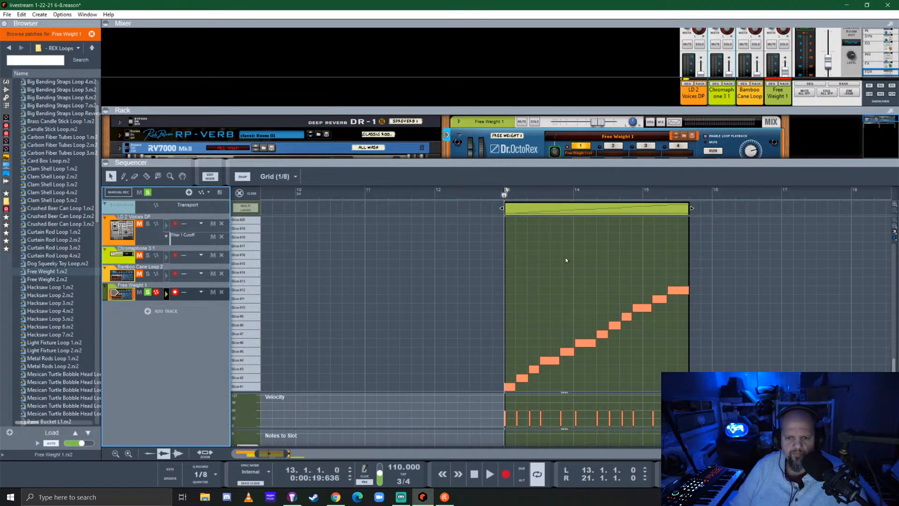
key("space")
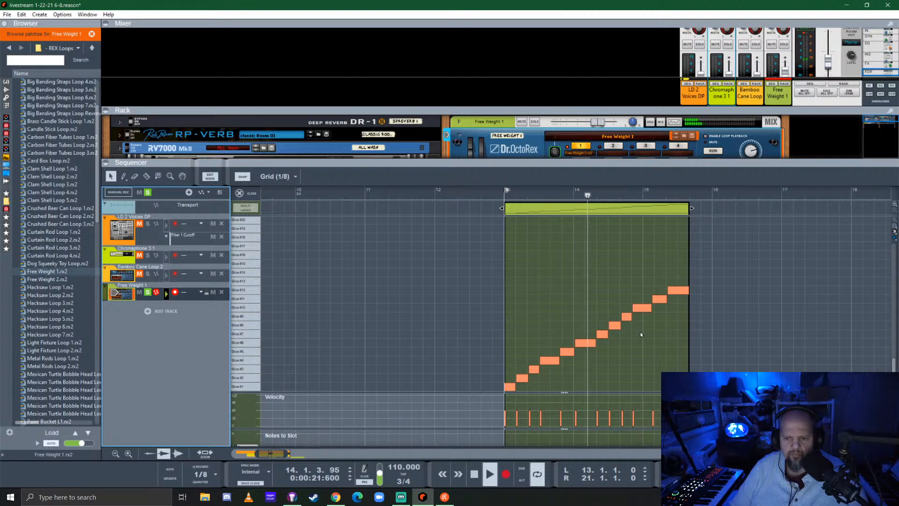
left_click(586, 343)
key("Delete")
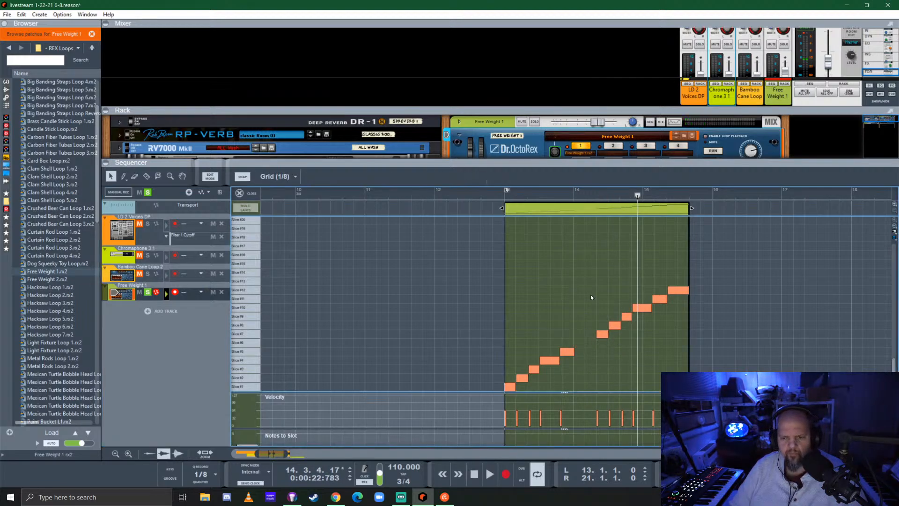
Replay the Free Weight clip from bar 13 and delete its last note, on slice 12
left_click(506, 194)
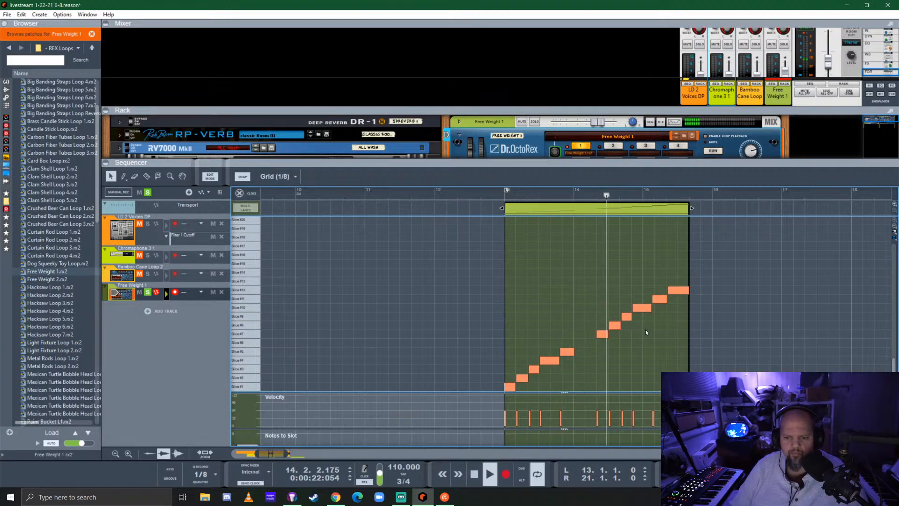
key("space")
left_click(677, 291)
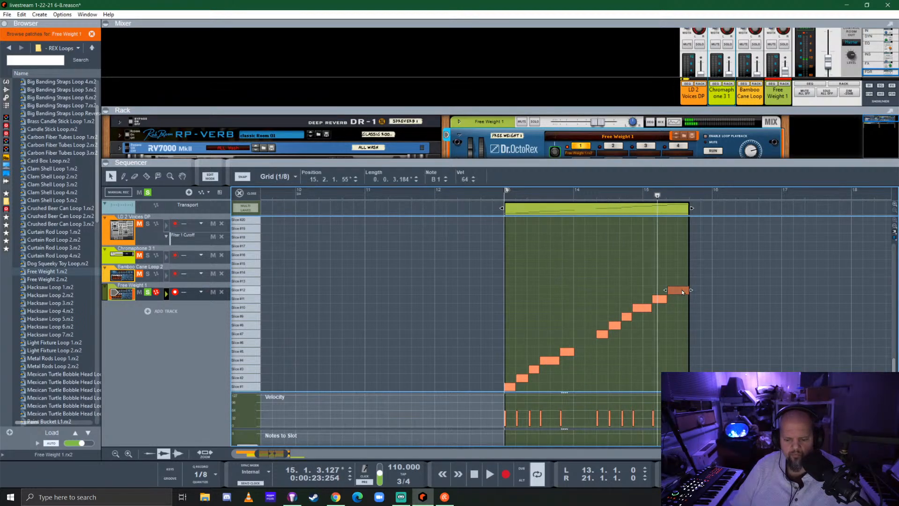
key("Delete")
Move the slice 7 to 11 notes about one beat earlier and quantize all of the clip's notes to 1/8
left_click_drag(584, 277, 666, 342)
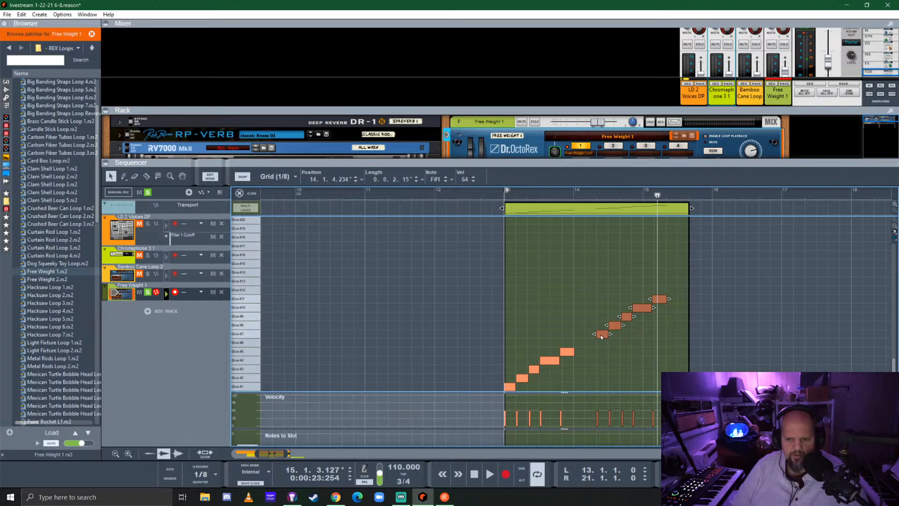
left_click_drag(601, 336, 579, 333)
left_click_drag(482, 250, 660, 392)
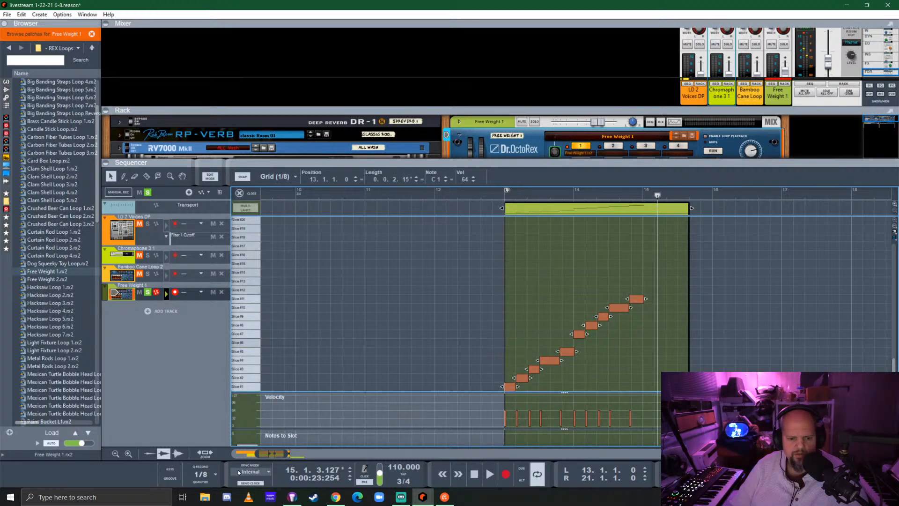
left_click(201, 482)
Shorten the Free Weight clip to two bars, trim its note lengths slightly, and play it from bar 13
left_click_drag(689, 208, 639, 208)
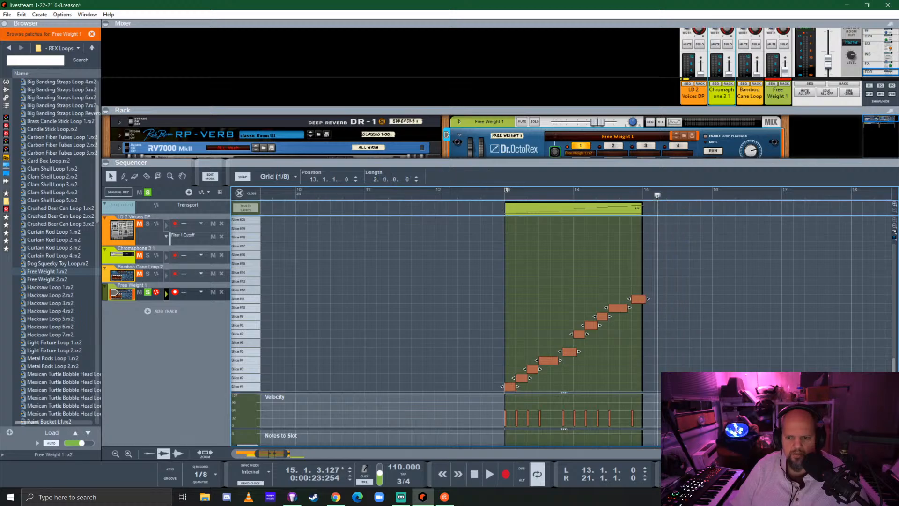
left_click(642, 298)
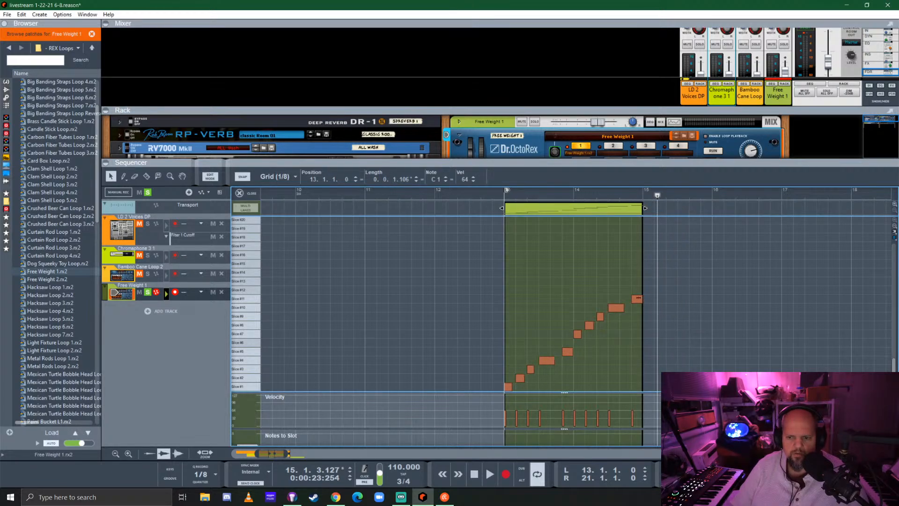
left_click(538, 240)
left_click(504, 193)
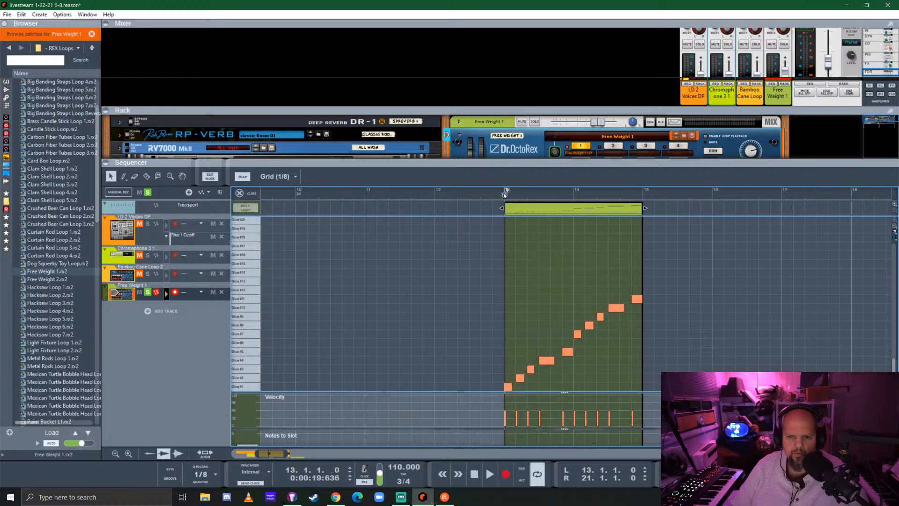
key("space")
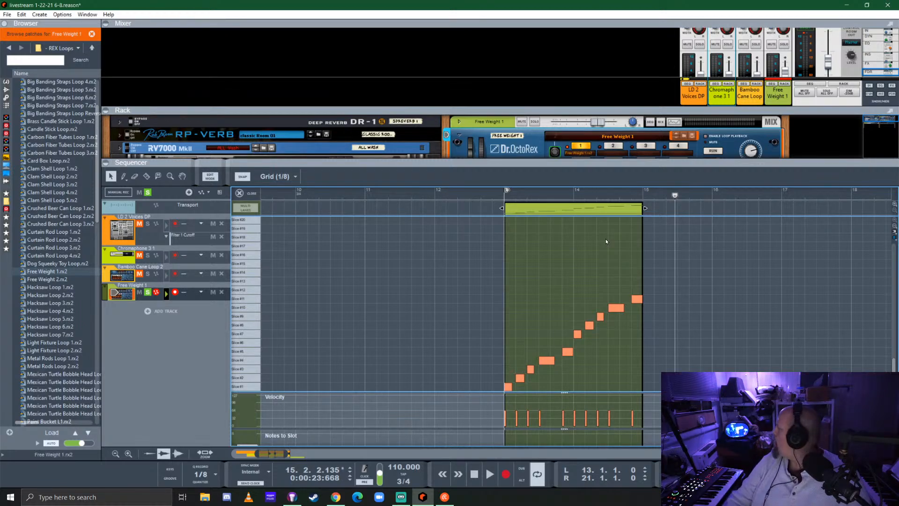
Return to the arrangement, unsolo the Free Weight track, split its clip at bar 14 and delete the second half
left_click(242, 194)
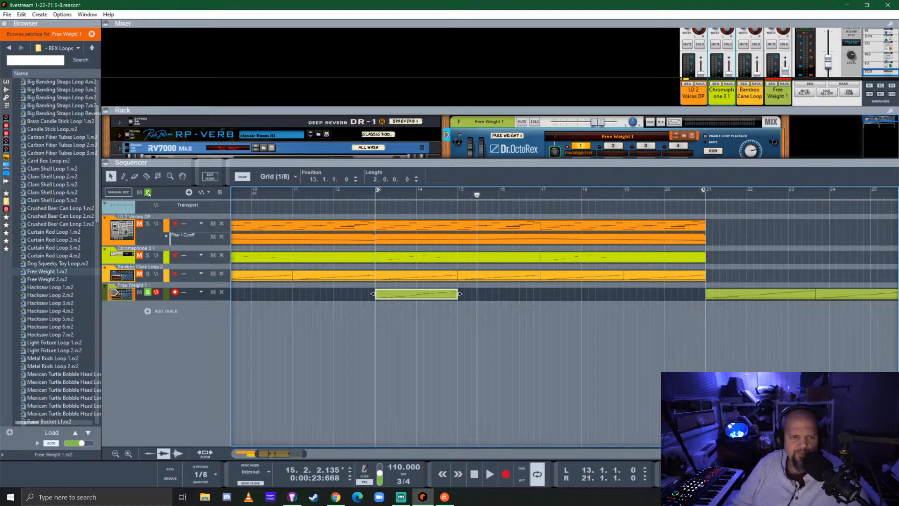
key("r")
left_click(418, 296)
key("q")
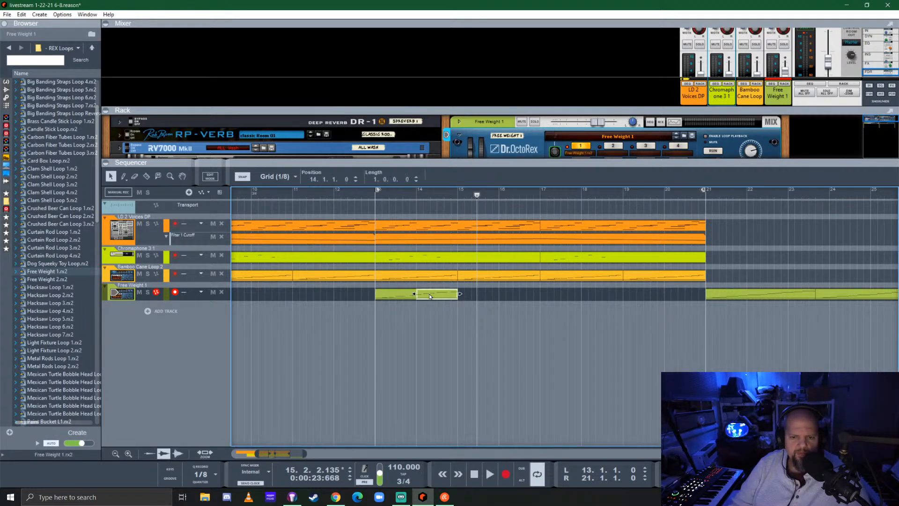
left_click(429, 294)
key("Delete")
Copy the one-bar Free Weight clip to bars 15, 17 and 19
left_click(396, 299)
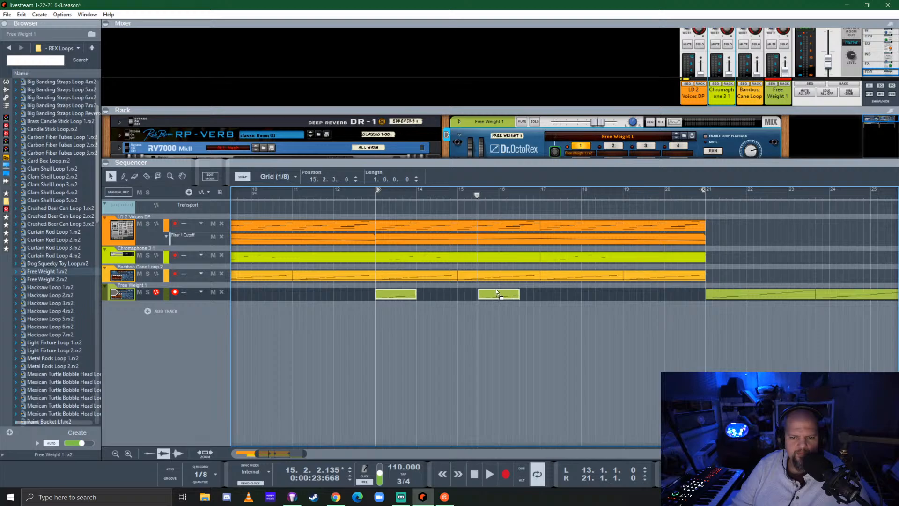
left_click_drag(496, 289, 472, 295)
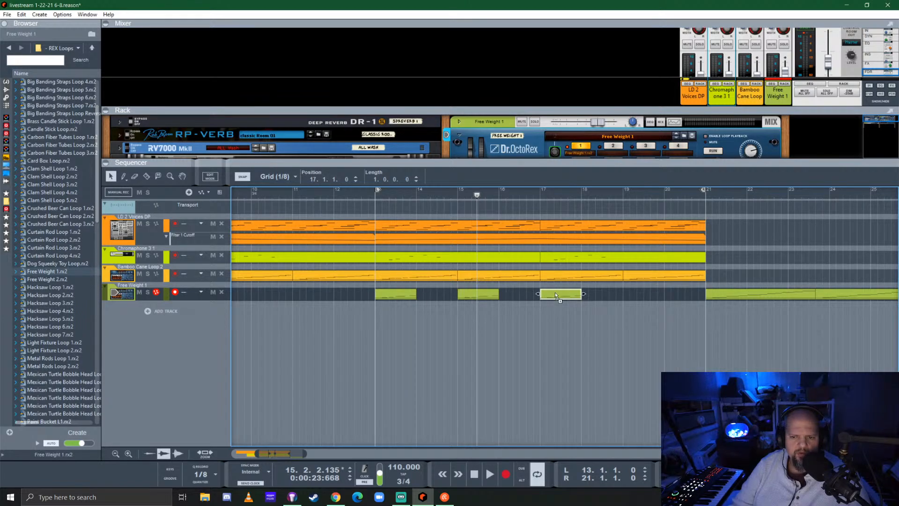
left_click_drag(554, 292, 644, 288)
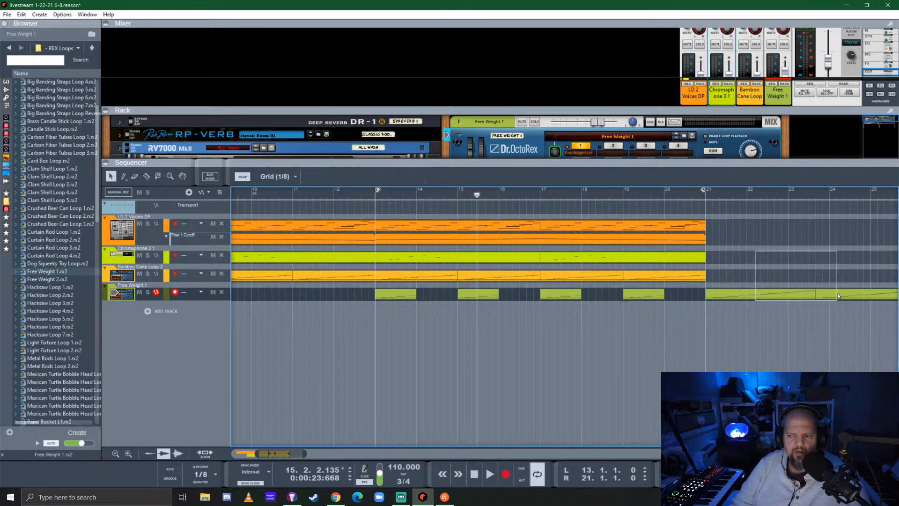
Delete the leftover Free Weight clips that start at bar 21
left_click(813, 293)
key("Delete")
scroll(519, 303, "right", 1)
scroll(518, 303, "right", 3)
scroll(506, 283, "left", 4)
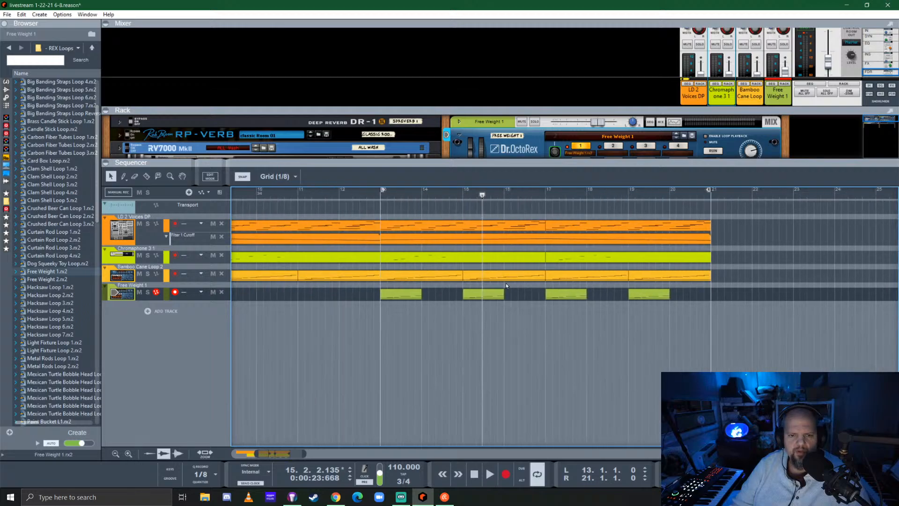
Enlarge the mixer, play the Free Weight 1 channel soloed from bar 13, and turn on its FX1 send
key("shift+Return")
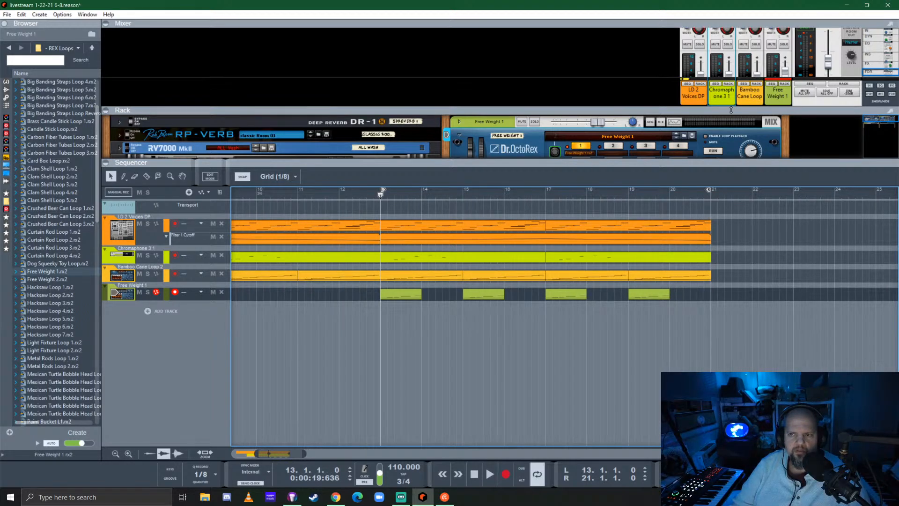
left_click_drag(731, 110, 739, 253)
left_click(784, 187)
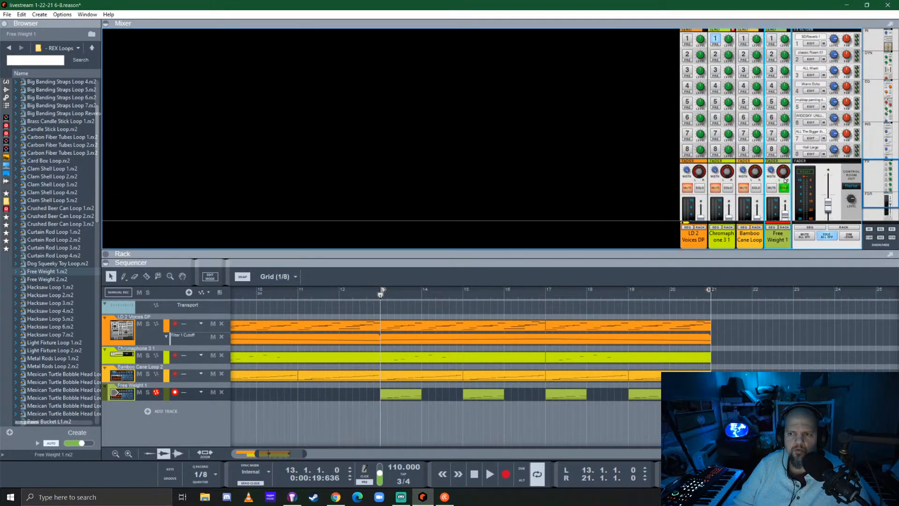
key("space")
scroll(775, 117, "up", 2)
left_click(773, 97)
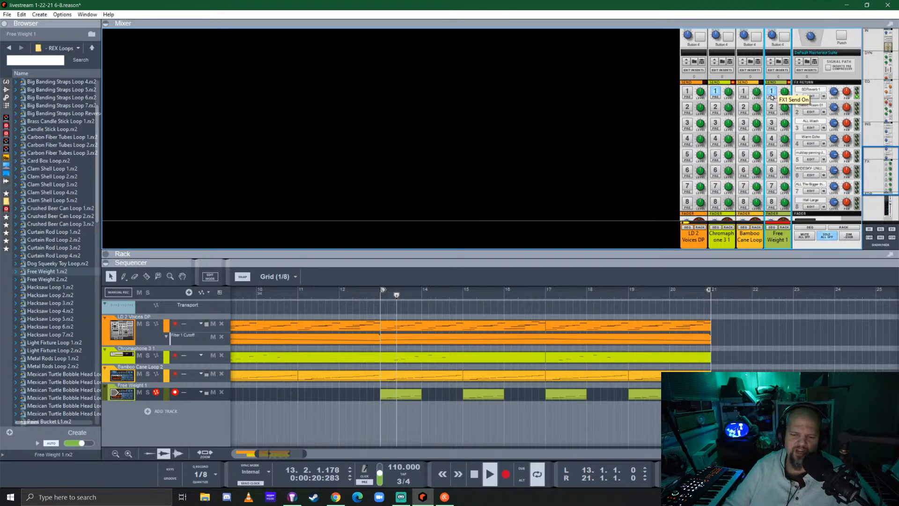
scroll(776, 164, "down", 3)
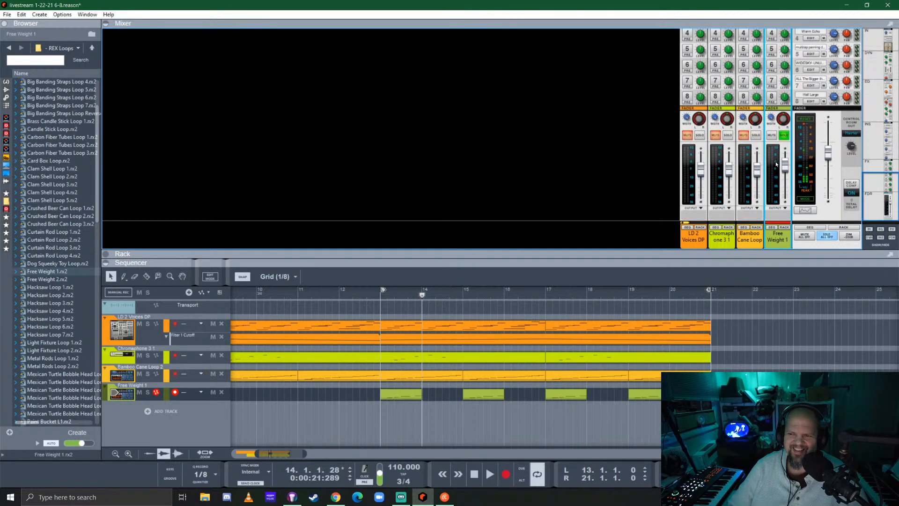
scroll(782, 143, "up", 3)
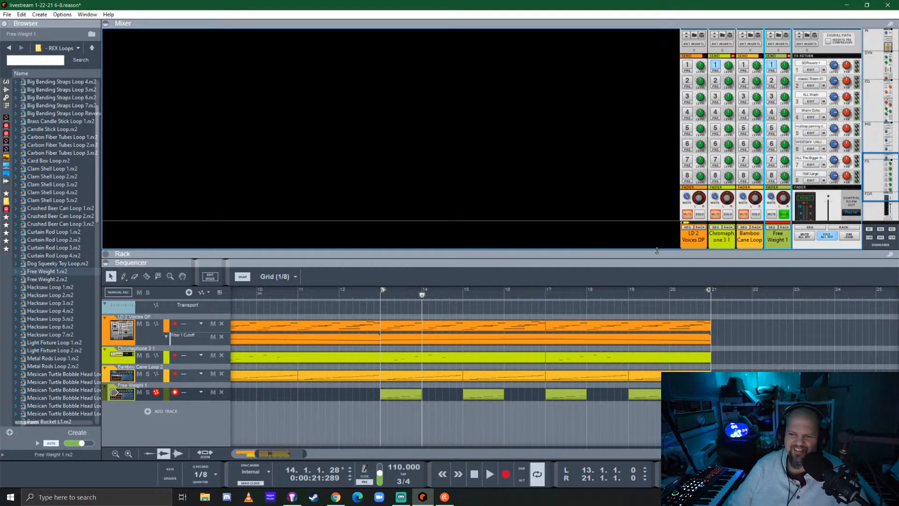
Switch the Free Weight 1 channel's send from FX1 to FX6 and play it soloed from bar 13
left_click_drag(657, 251, 667, 187)
scroll(721, 133, "up", 2)
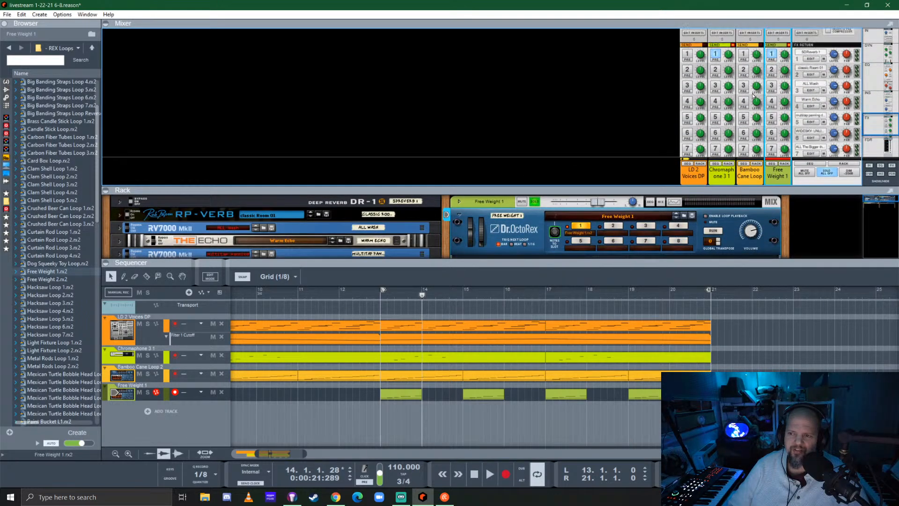
left_click_drag(711, 189, 716, 255)
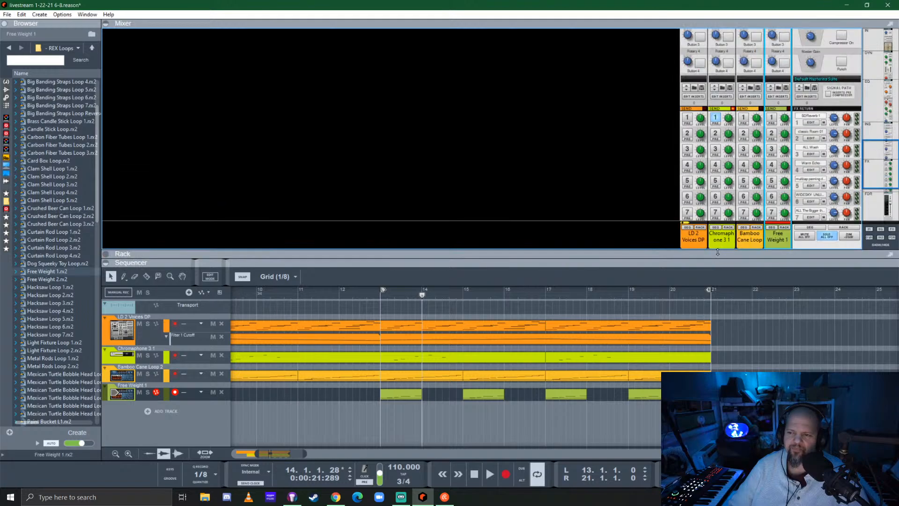
left_click(771, 148)
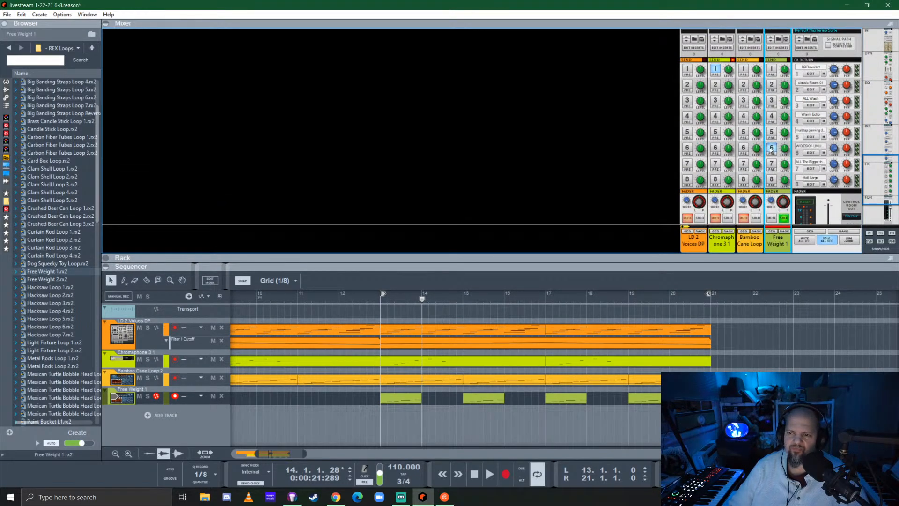
key("space")
key("space")
left_click(382, 301)
key("space")
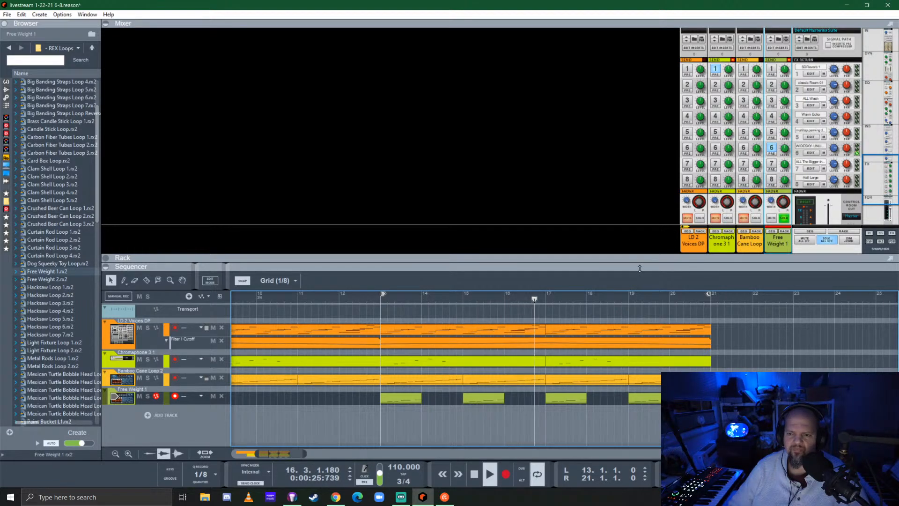
Unsolo the Free Weight 1 channel and shift its clips at bars 13 and 15 one beat later
left_click(784, 218)
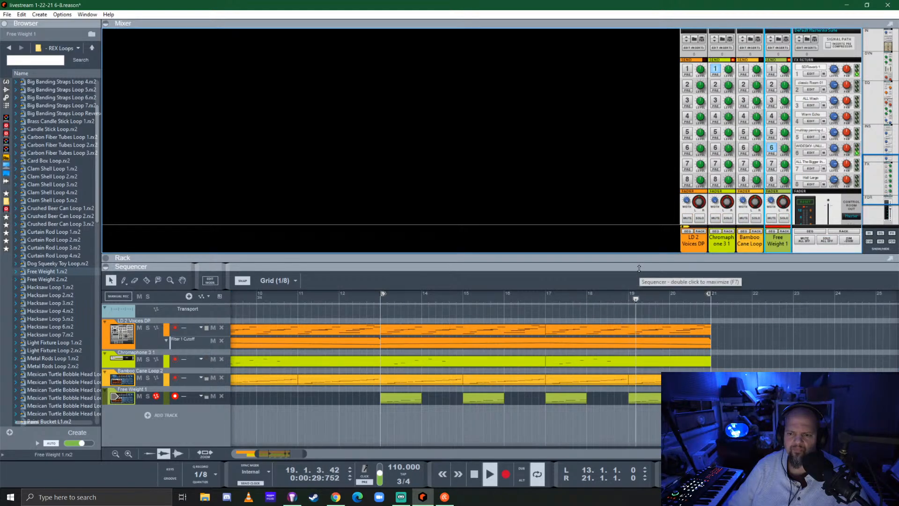
left_click_drag(639, 268, 634, 134)
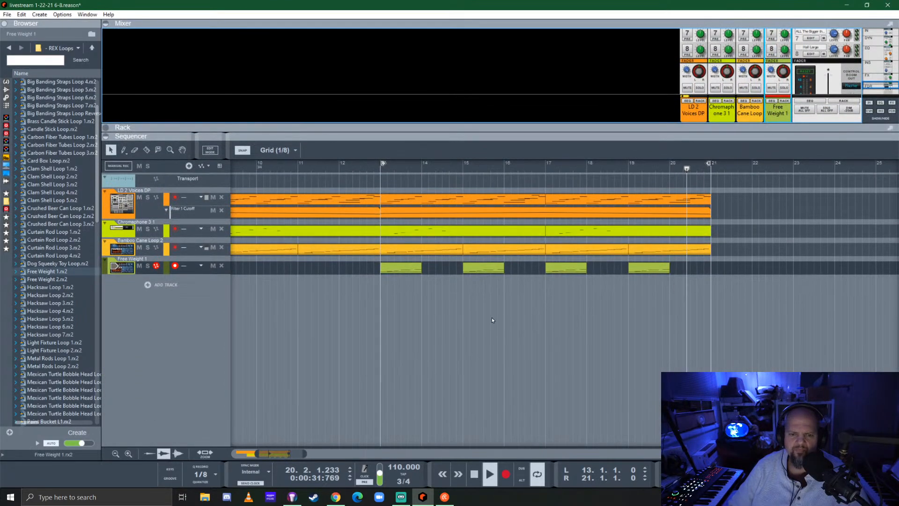
scroll(397, 274, "up", 3)
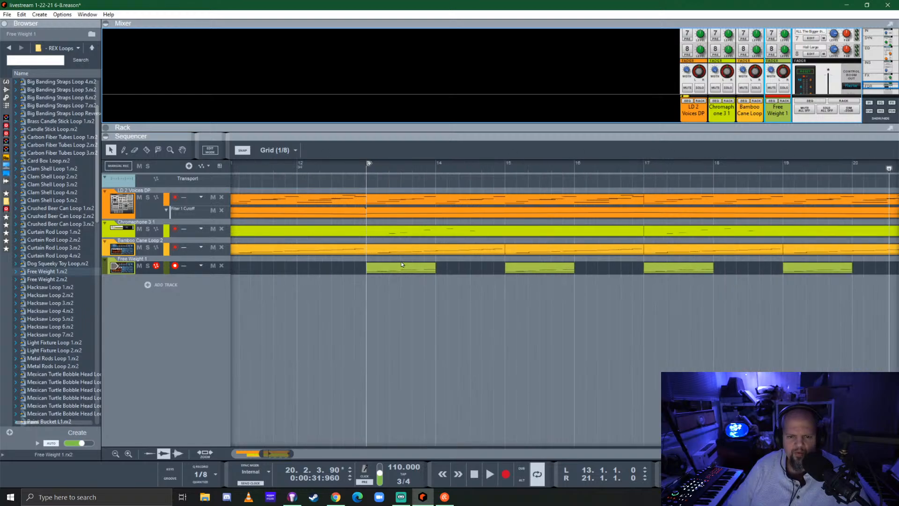
left_click_drag(387, 271, 406, 271)
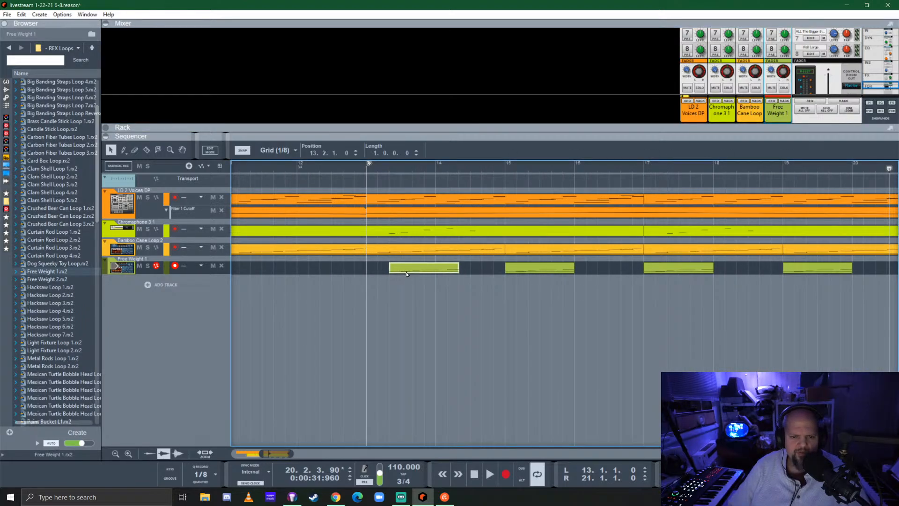
left_click_drag(523, 274, 543, 272)
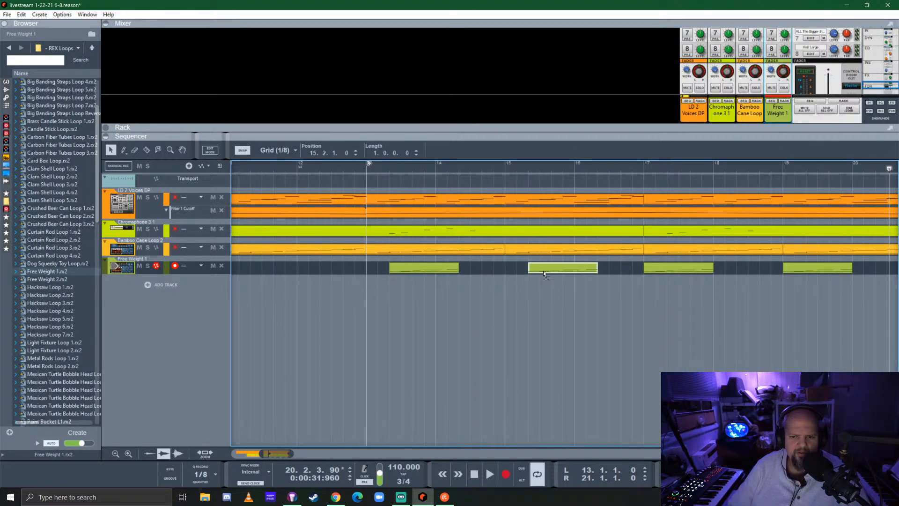
Extend the first Free Weight clip to two bars starting at 13.1.1 and delete the other Free Weight clips
left_click(392, 271)
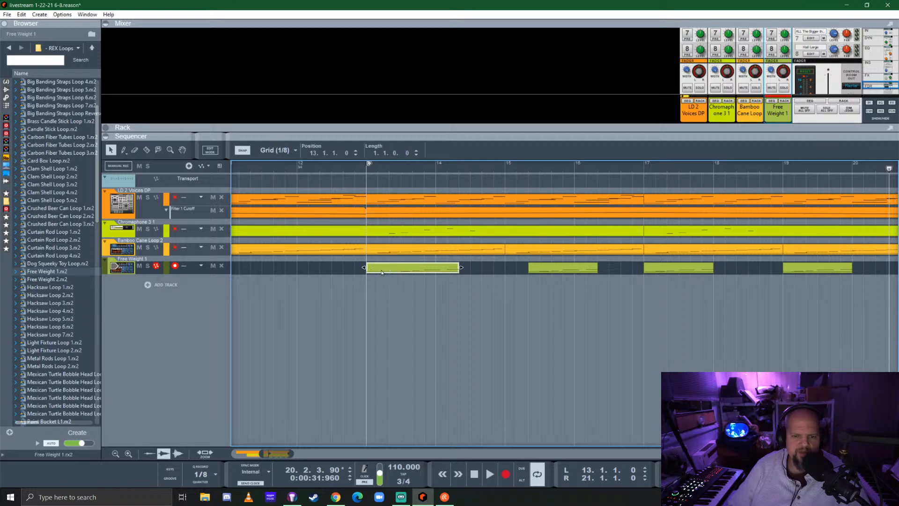
left_click_drag(460, 266, 504, 266)
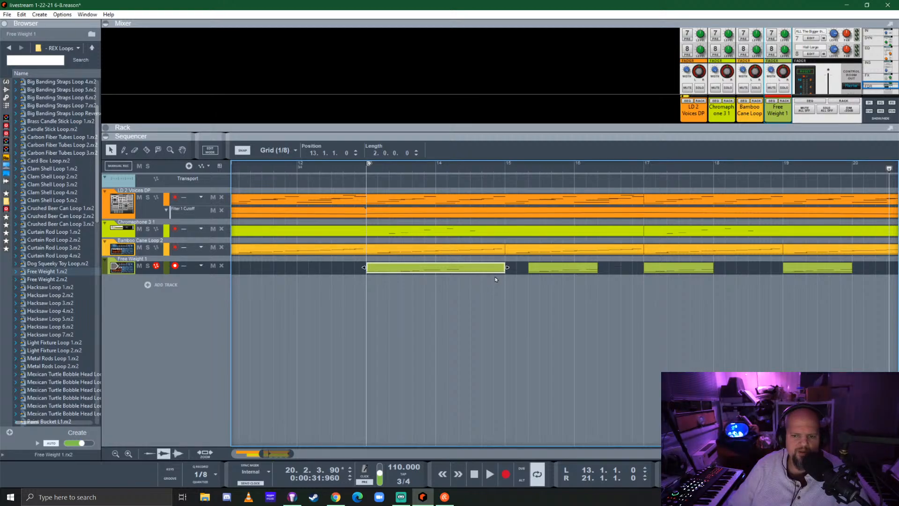
scroll(496, 279, "down", 3)
left_click_drag(673, 258, 522, 277)
key("Delete")
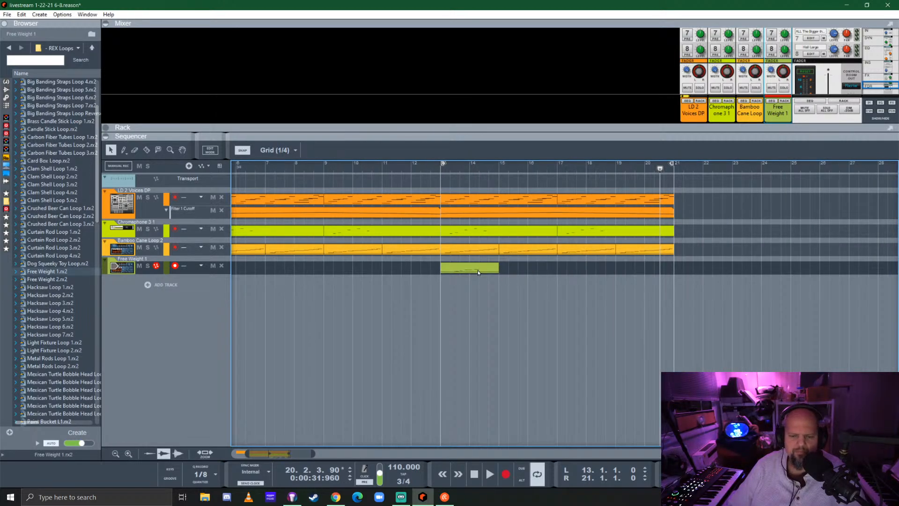
Duplicate the two-bar Free Weight clip to bars 15, 17 and 19
left_click(475, 268)
key("ctrl+d")
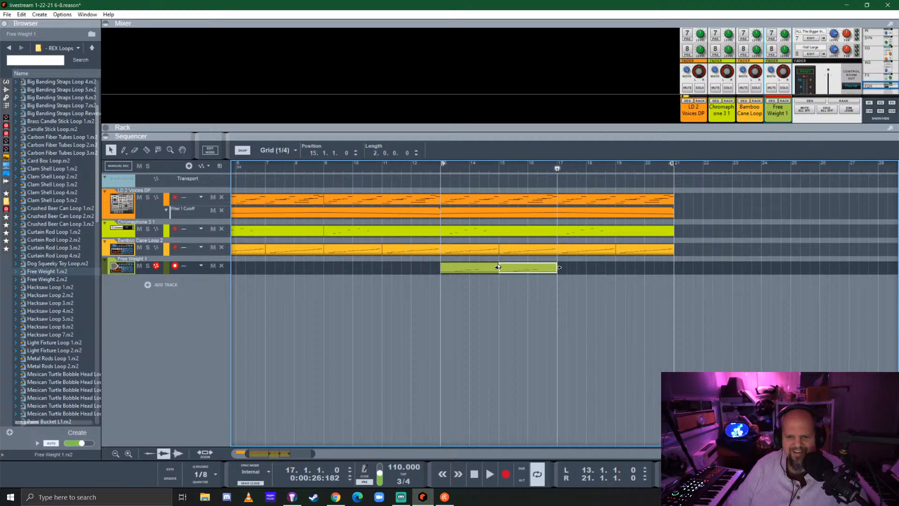
key("ctrl+d")
key("ctrl+d")
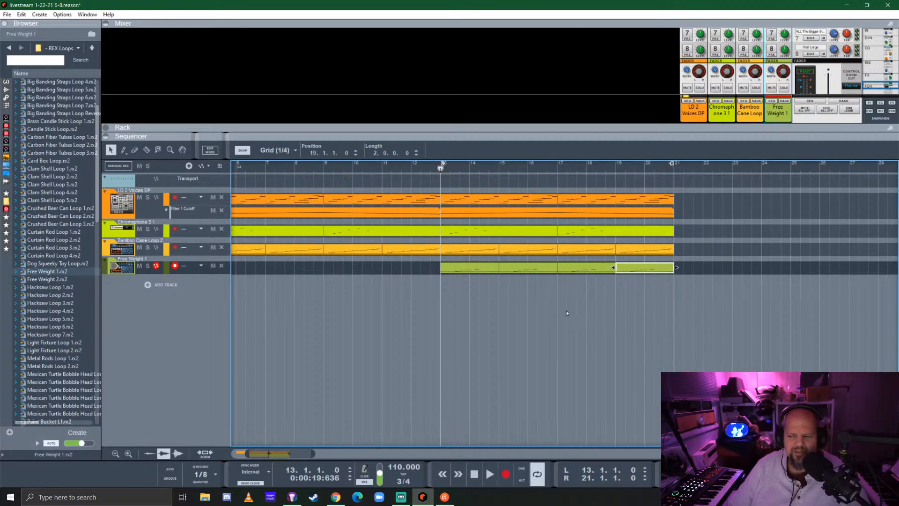
Play the song from the beginning and delete the Free Weight clips at bars 15 and 19
scroll(522, 285, "left", 3)
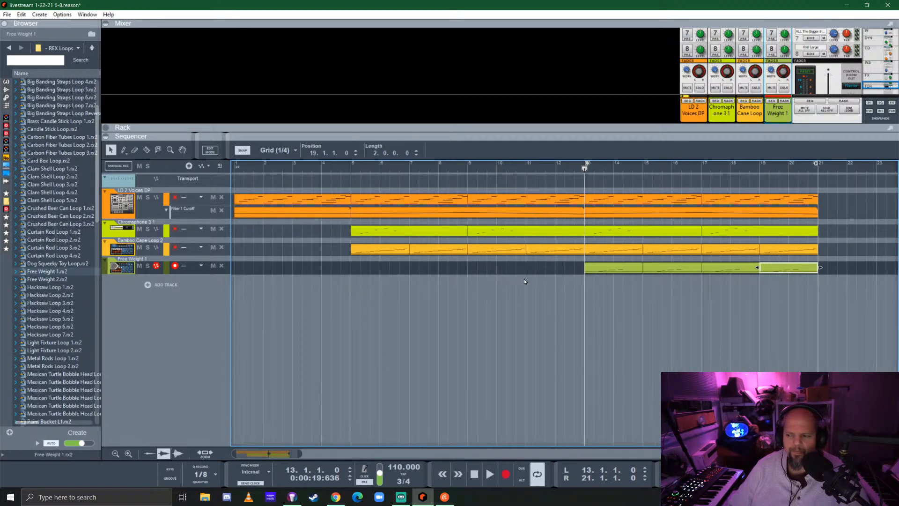
scroll(527, 280, "down", 1)
key("shift+Return")
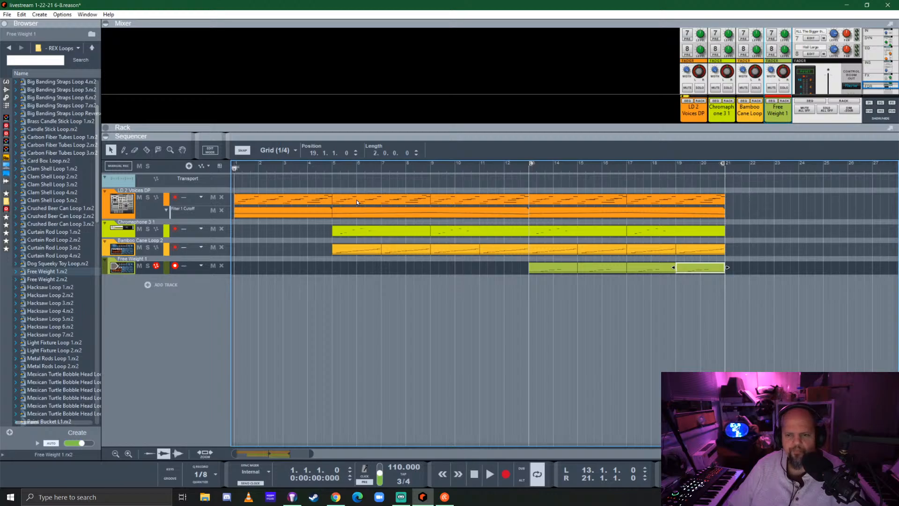
key("space")
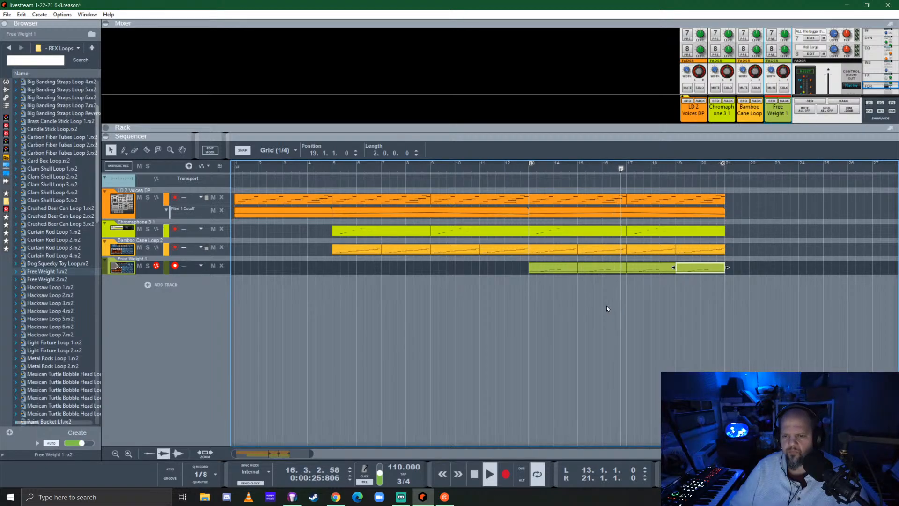
left_click(604, 268)
key("Delete")
left_click(692, 268)
key("Delete")
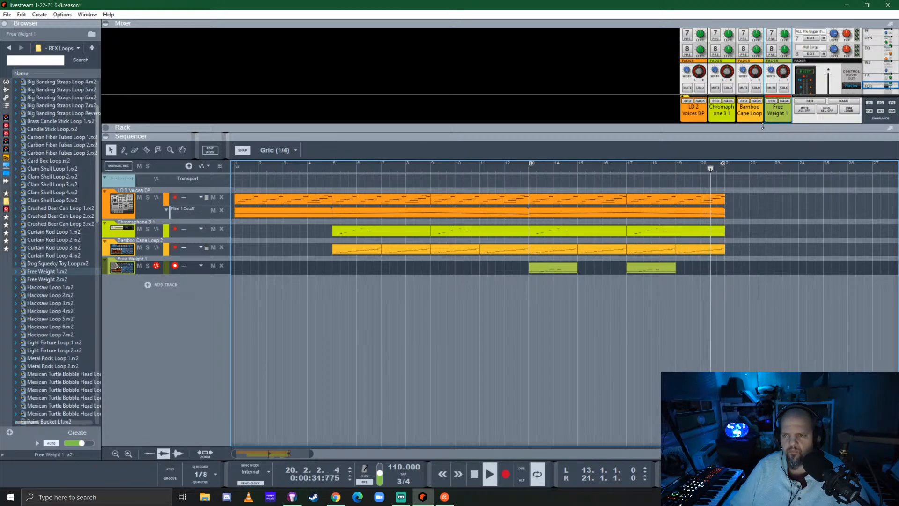
Bring the Free Weight 1 Dr. OctoRex into view in the rack and solo its channel
left_click_drag(774, 135, 787, 345)
scroll(810, 204, "down", 3)
left_click_drag(785, 248, 786, 245)
left_click_drag(691, 341, 701, 262)
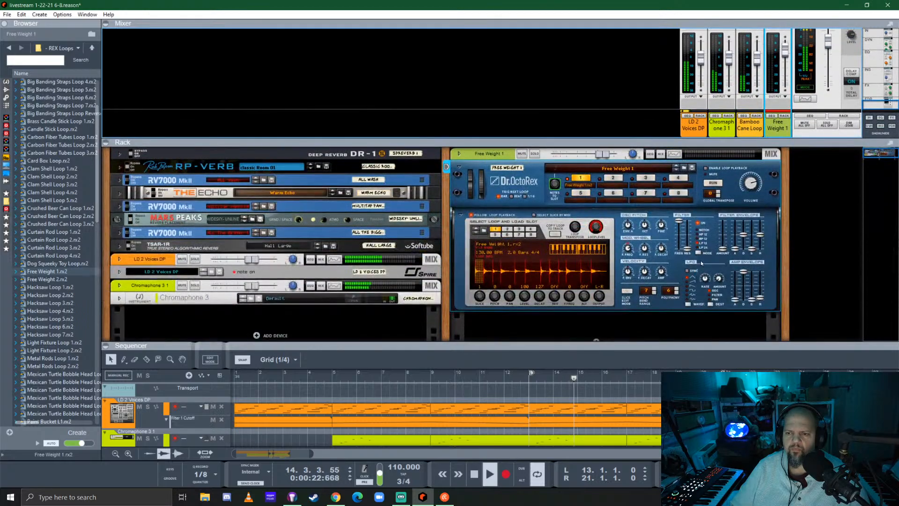
left_click(748, 186)
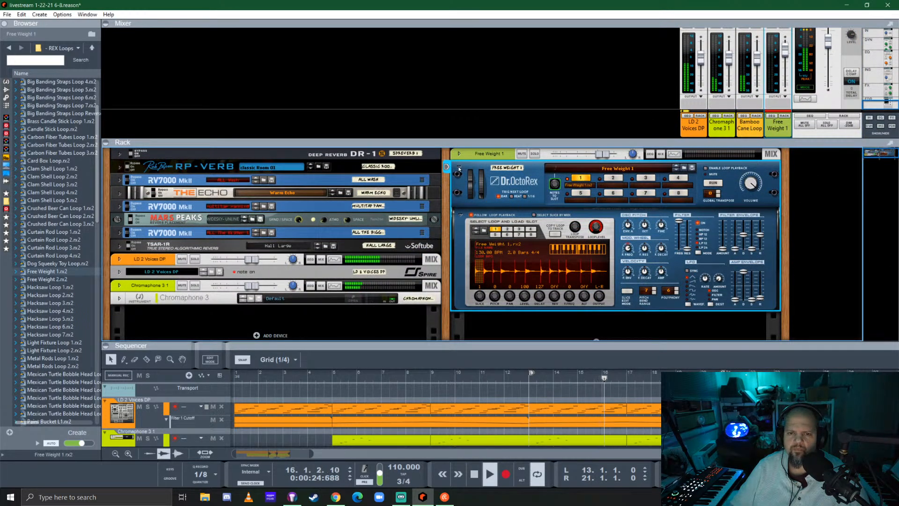
left_click(534, 154)
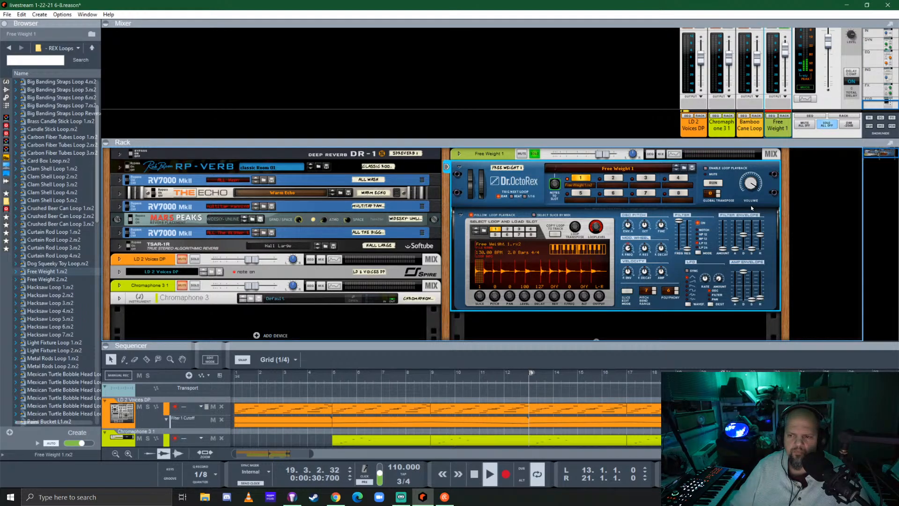
Lower the Dr. OctoRex filter frequency to about 22, raise the filter envelope amount, and adjust resonance and envelope decay
left_click_drag(689, 251, 680, 236)
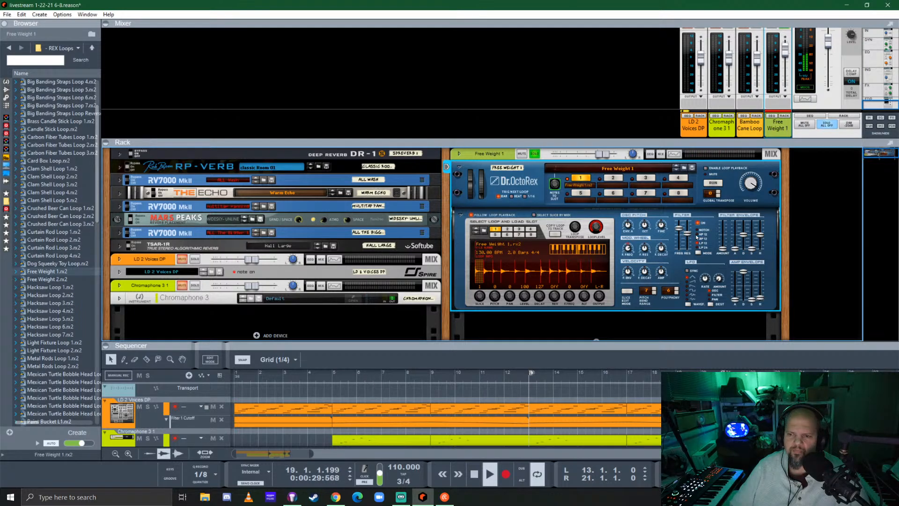
left_click_drag(689, 237, 690, 240)
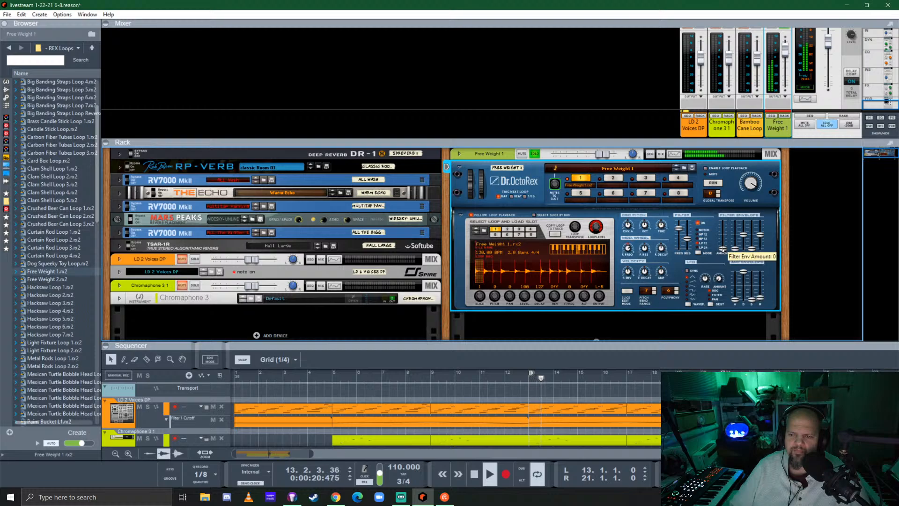
left_click_drag(681, 232, 682, 248)
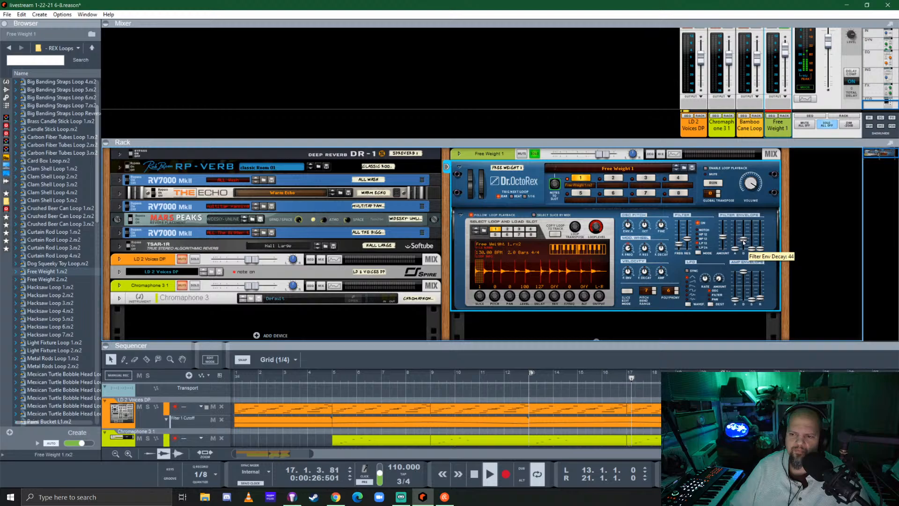
left_click_drag(743, 242, 745, 238)
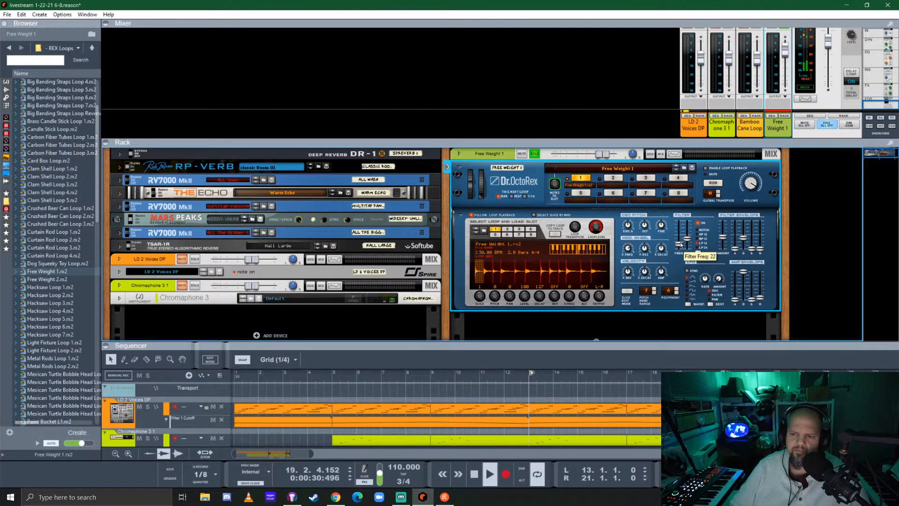
left_click_drag(681, 244, 681, 242)
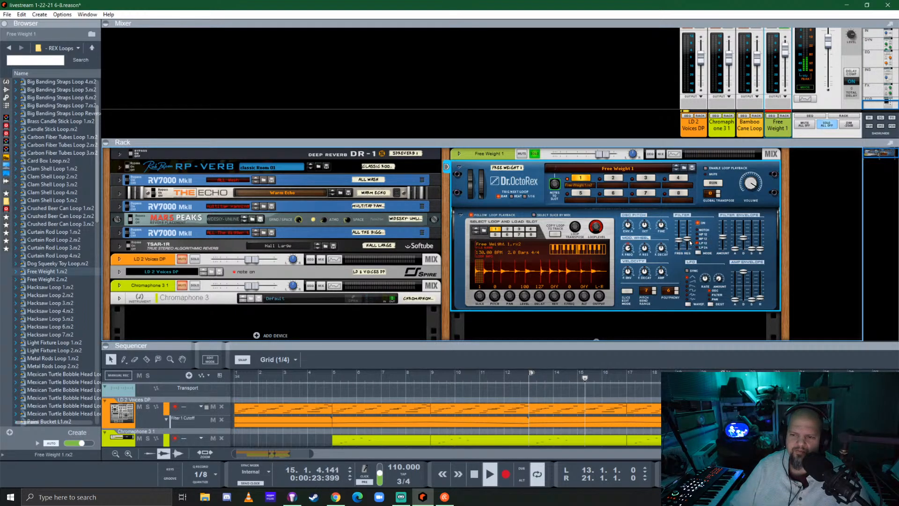
left_click_drag(687, 239, 689, 241)
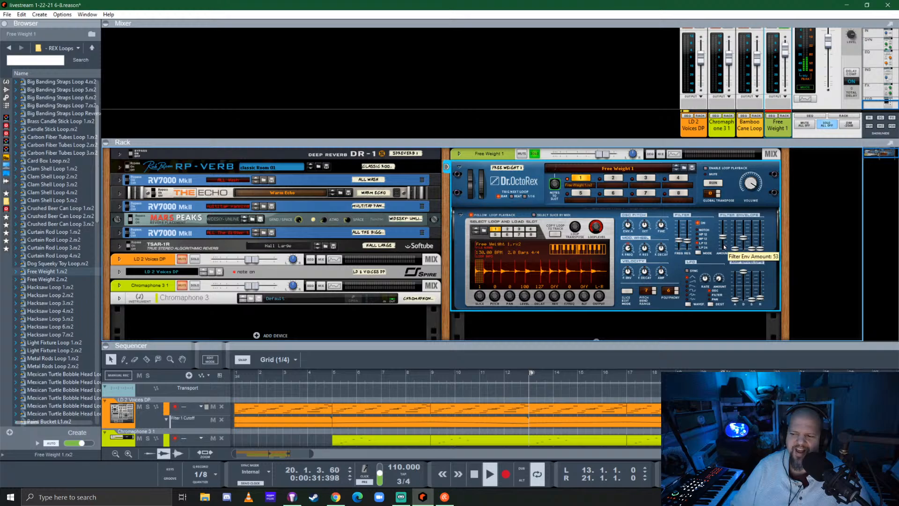
Collapse the Free Weight 1 Dr. OctoRex, unsolo its channel and lower the channel level to about -1.27 dB
left_click(459, 169)
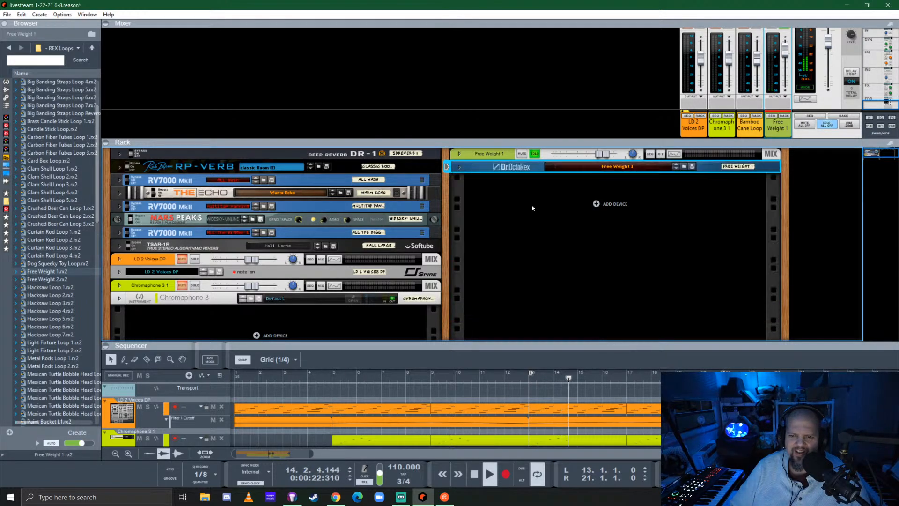
left_click(535, 155)
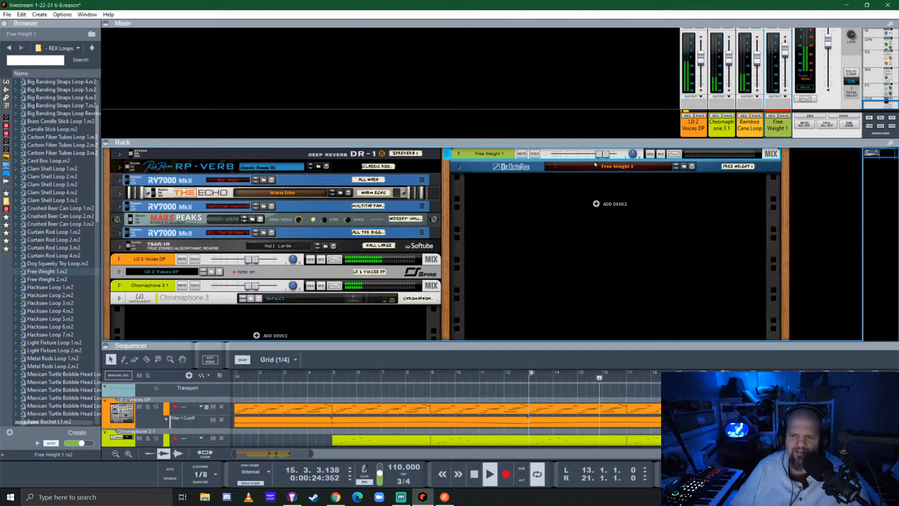
left_click_drag(603, 156, 596, 156)
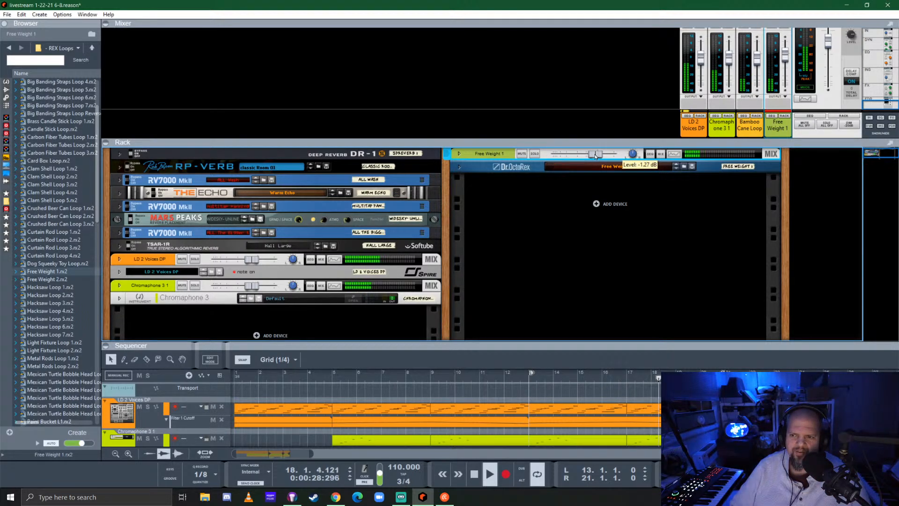
Switch the Free Weight 1 channel's send from FX6 back to FX1 and play from bar 13
key("F5+F7")
key("space")
left_click(769, 149)
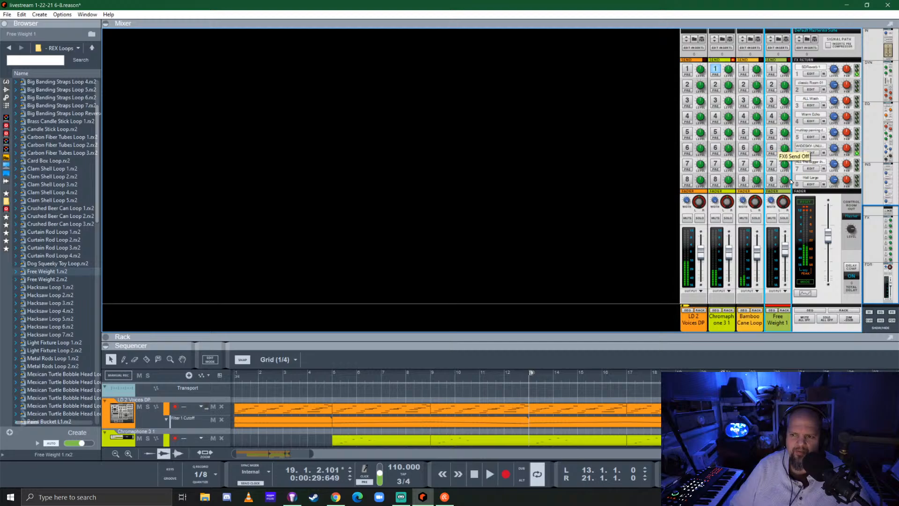
left_click(771, 69)
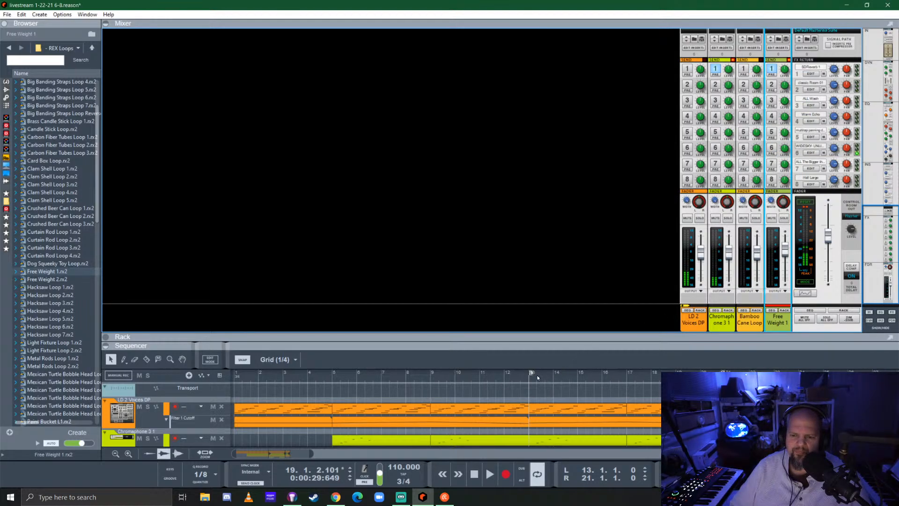
key("space")
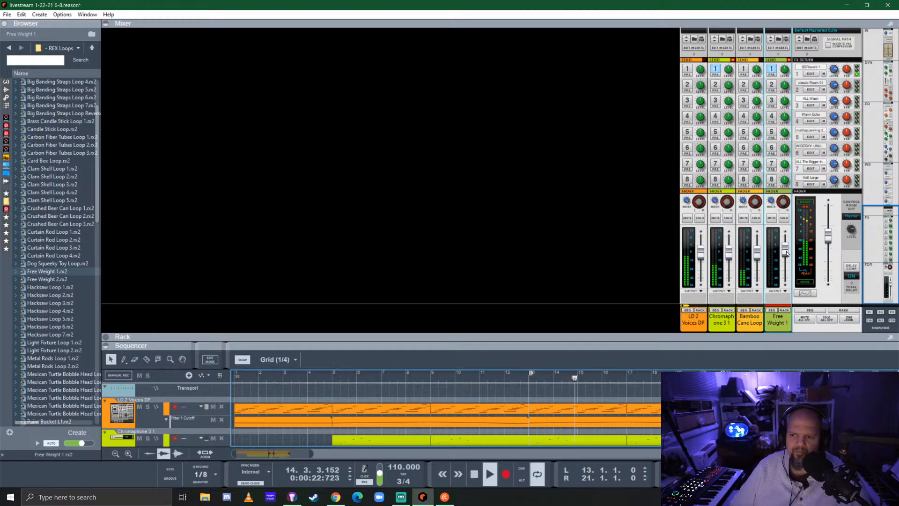
Fine-tune the Free Weight 1 channel level in the rack during playback, then stop playback
left_click_drag(680, 337, 661, 134)
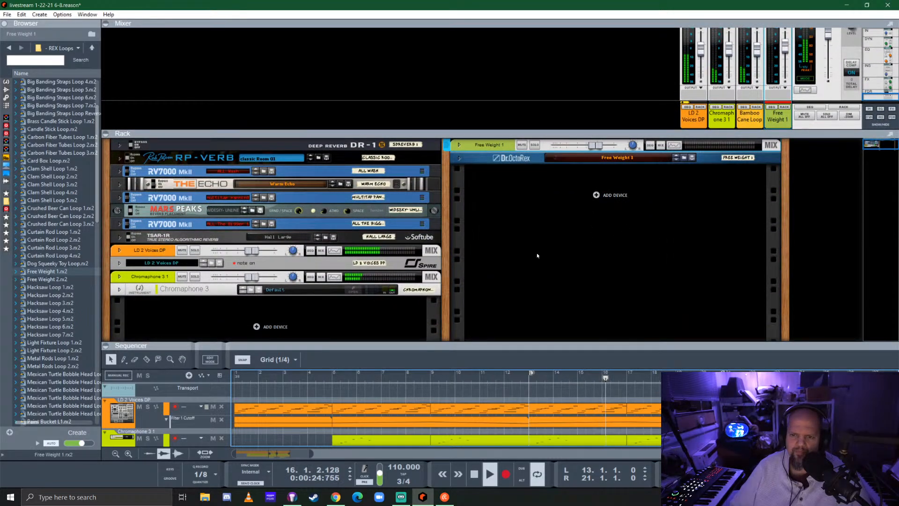
scroll(534, 239, "up", 2)
mouse_move(599, 173)
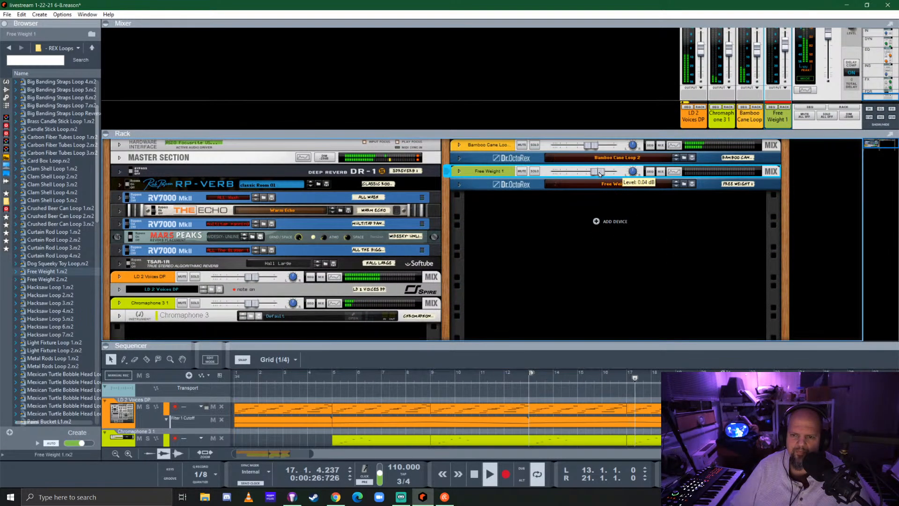
left_click_drag(599, 173, 597, 173)
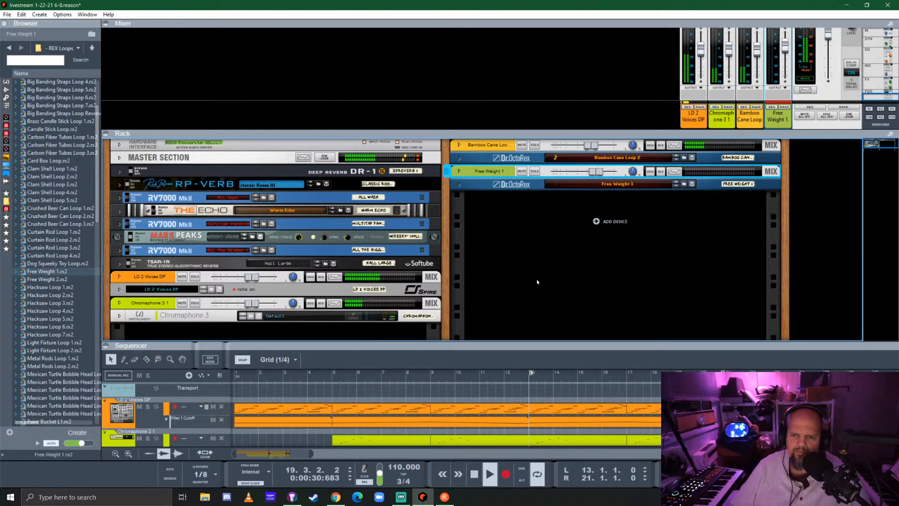
key("space")
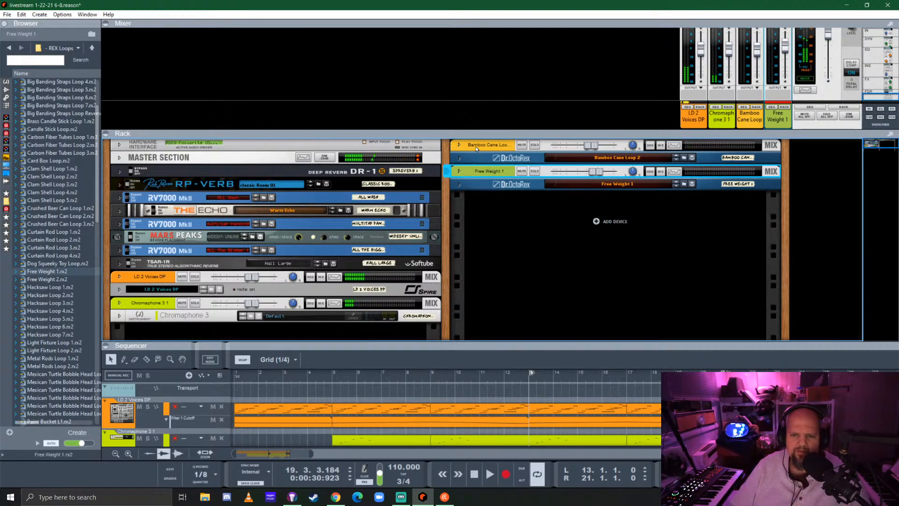
Set the track color of the Bamboo Cane Loop 2 and Free Weight 1 devices to Lilac
right_click(475, 146)
mouse_move(533, 390)
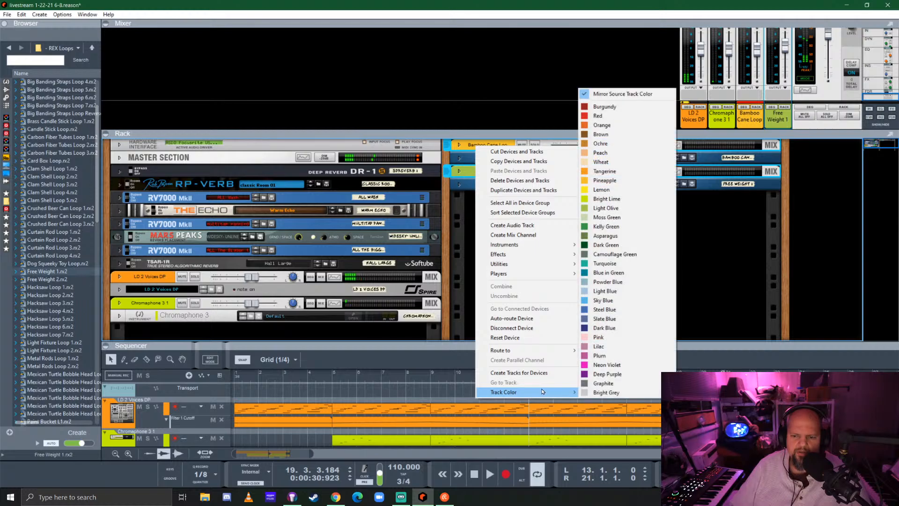
left_click(624, 346)
left_click(549, 280)
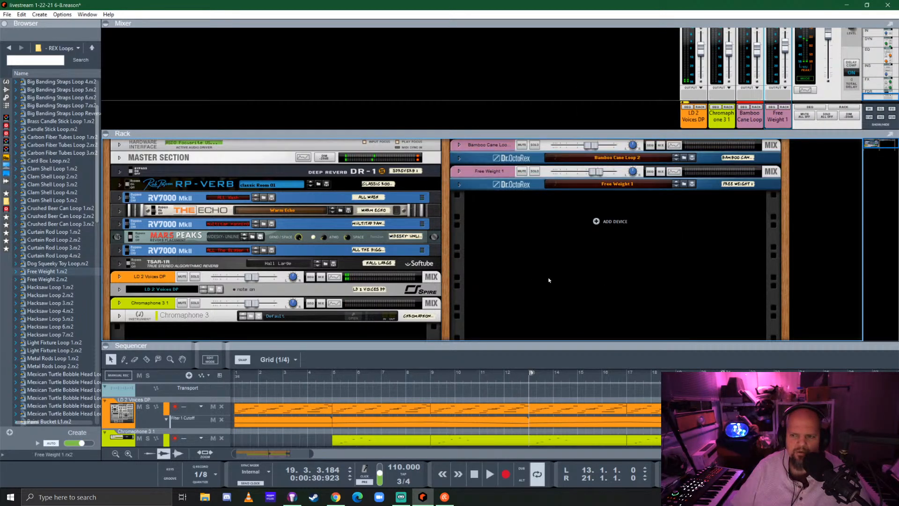
left_click_drag(447, 301, 452, 227)
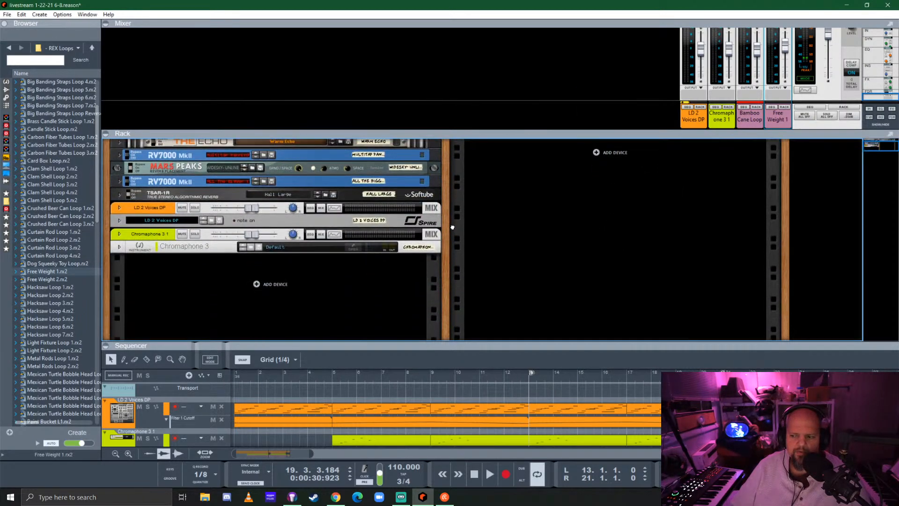
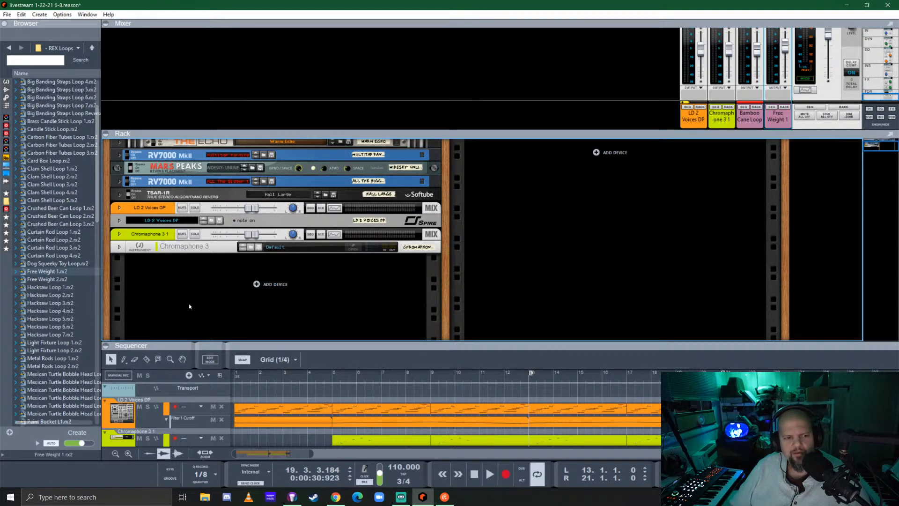
Audition Light Fixture Loop 1 from the Hidden Objects REX loops
scroll(72, 272, "down", 6)
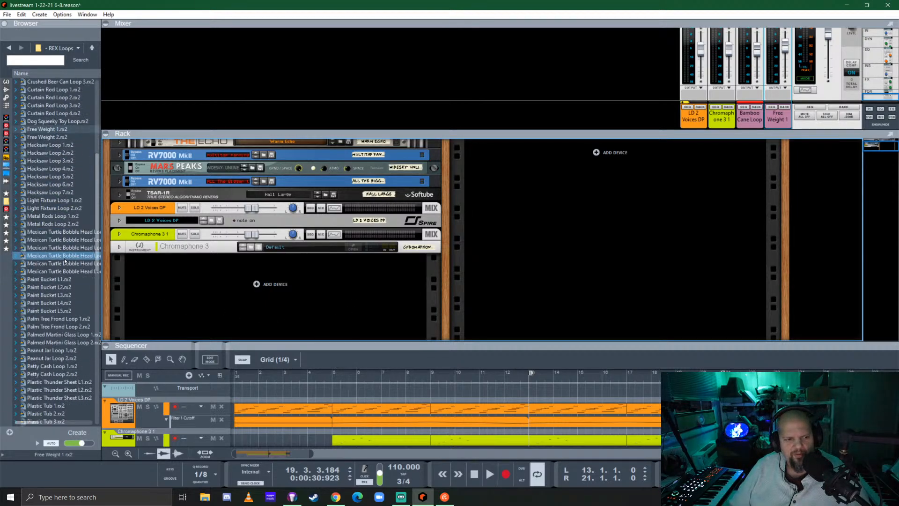
left_click(48, 200)
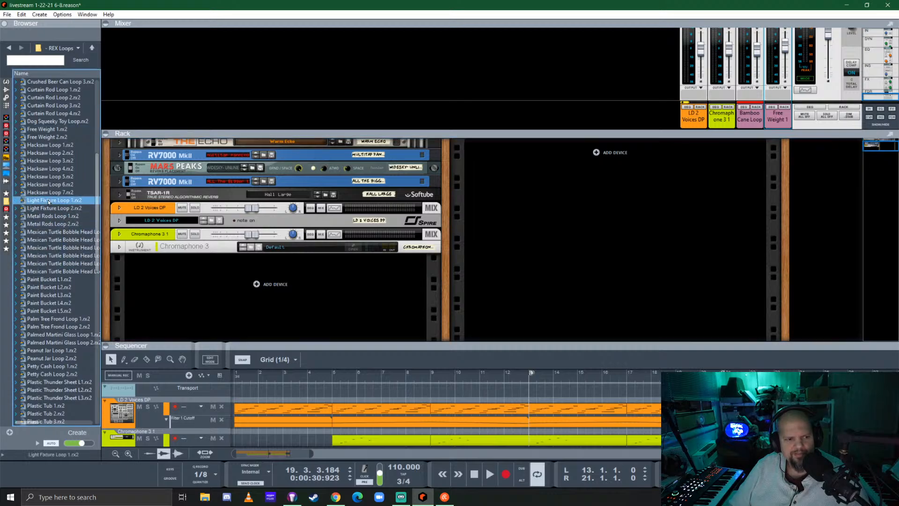
Open the Genetically Modified Grains ReFill and add its Pad patch Broken Promises to the rack as a new instrument
left_click(6, 209)
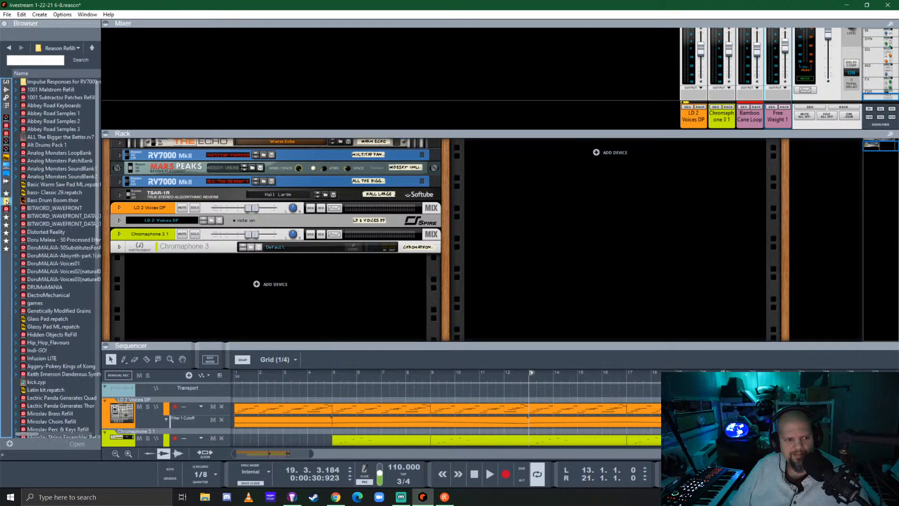
double_click(47, 311)
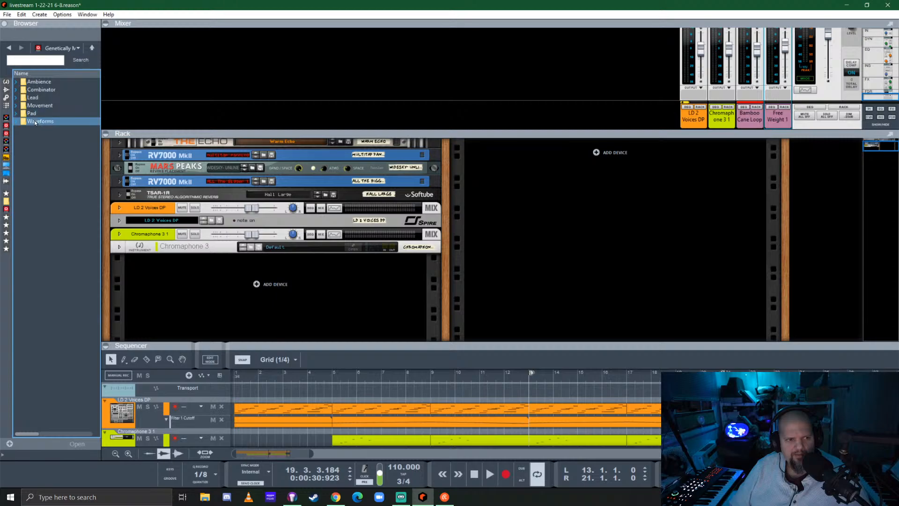
double_click(41, 82)
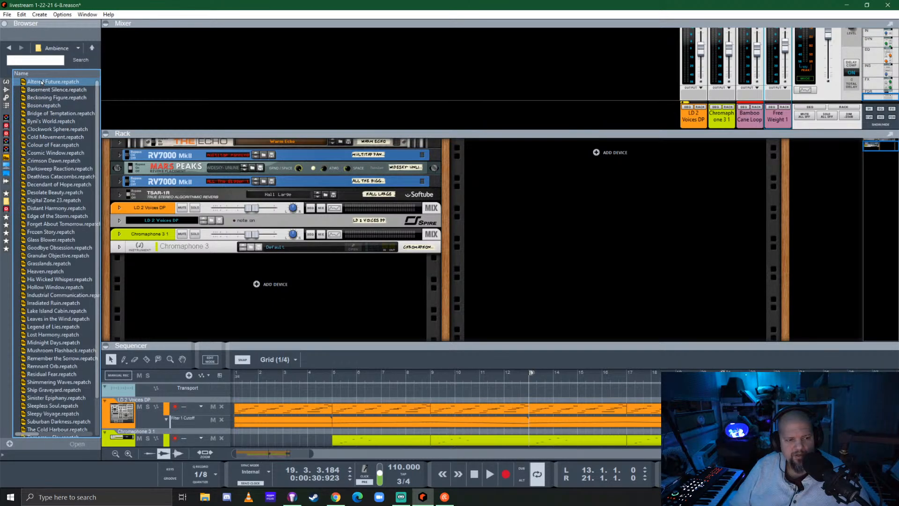
scroll(35, 213, "down", 3)
scroll(36, 212, "up", 3)
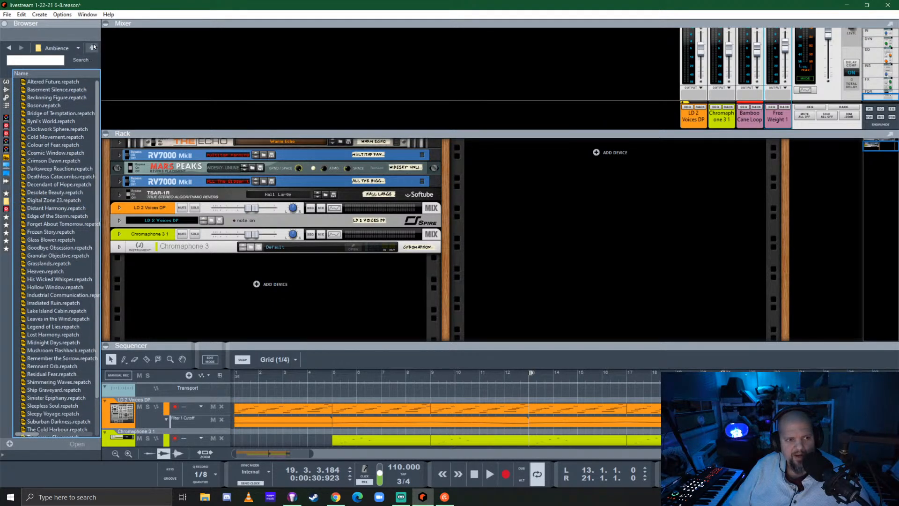
left_click(92, 47)
double_click(33, 113)
left_click(35, 201)
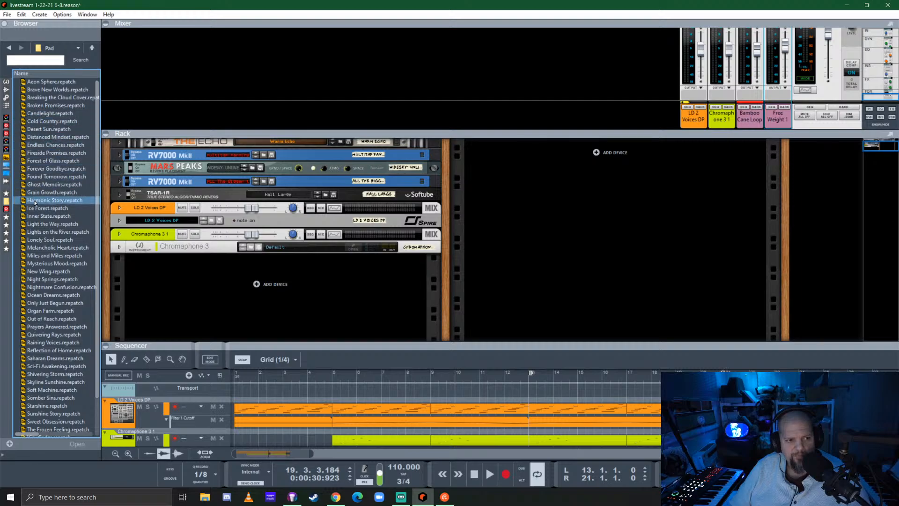
mouse_move(51, 105)
left_mouse_down()
mouse_move(91, 182)
mouse_move(185, 296)
left_mouse_up()
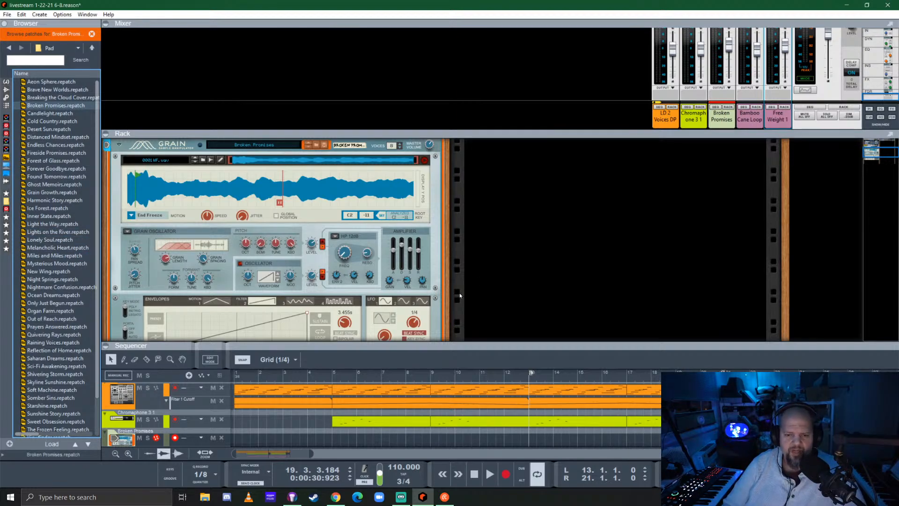
Play the song from bar 1 to audition the Broken Promises pad against the arrangement, then stop playback near bar 20
left_click_drag(444, 293, 444, 287)
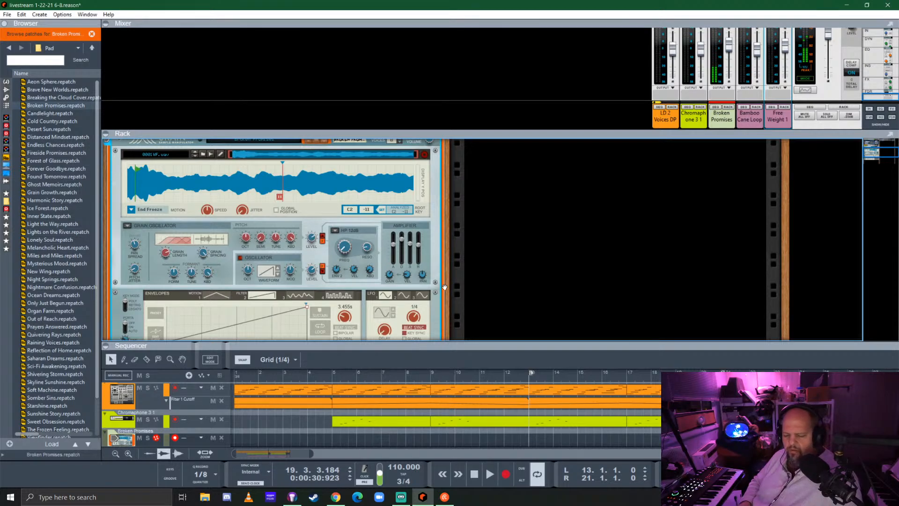
key("shift+Return")
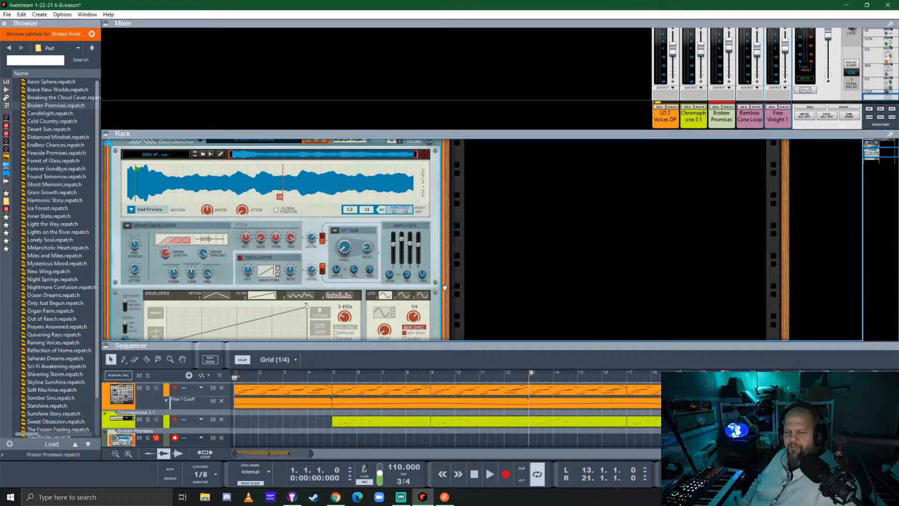
key("space")
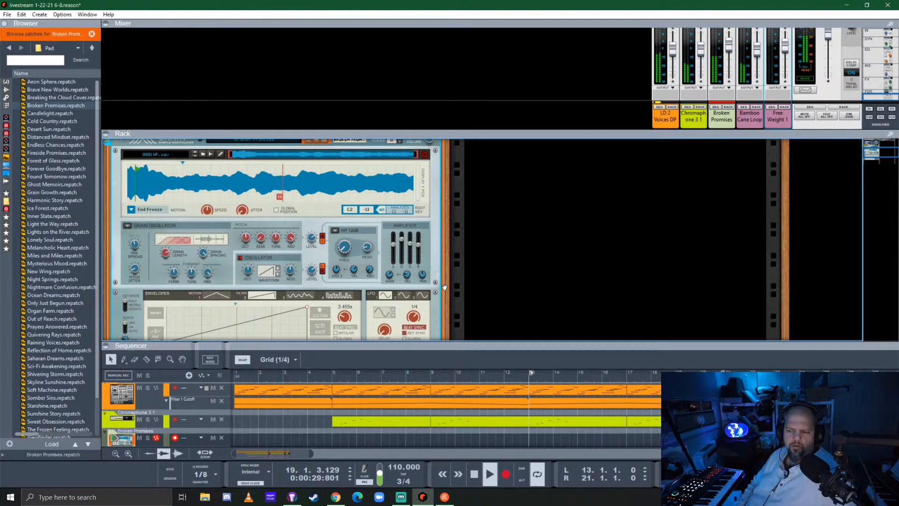
key("space")
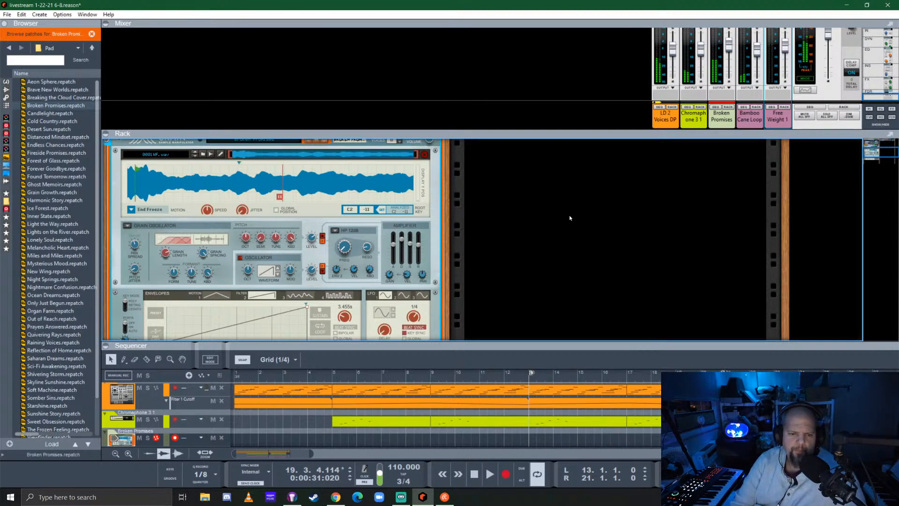
Enlarge the sequencer area and insert four empty bars at the song's start, between locators set to bars 1 and 5
left_click_drag(541, 341, 560, 120)
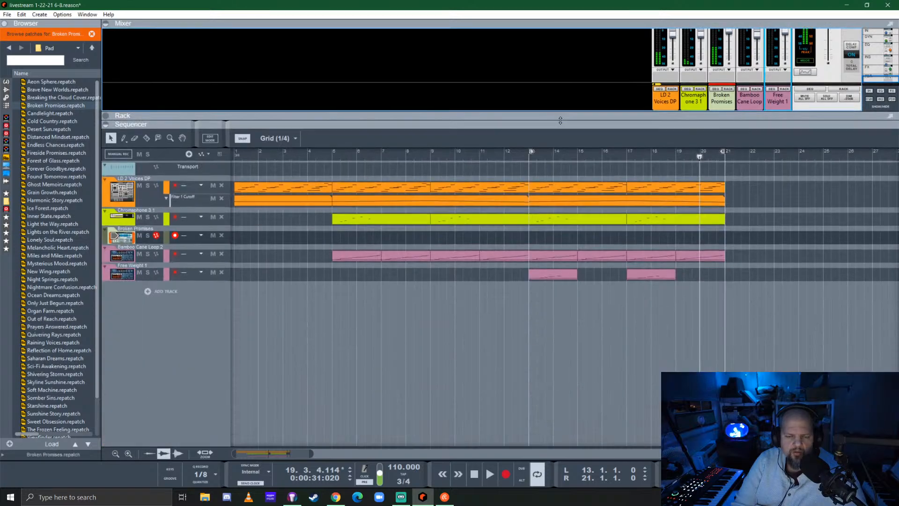
scroll(443, 265, "up", 1)
scroll(443, 267, "down", 1)
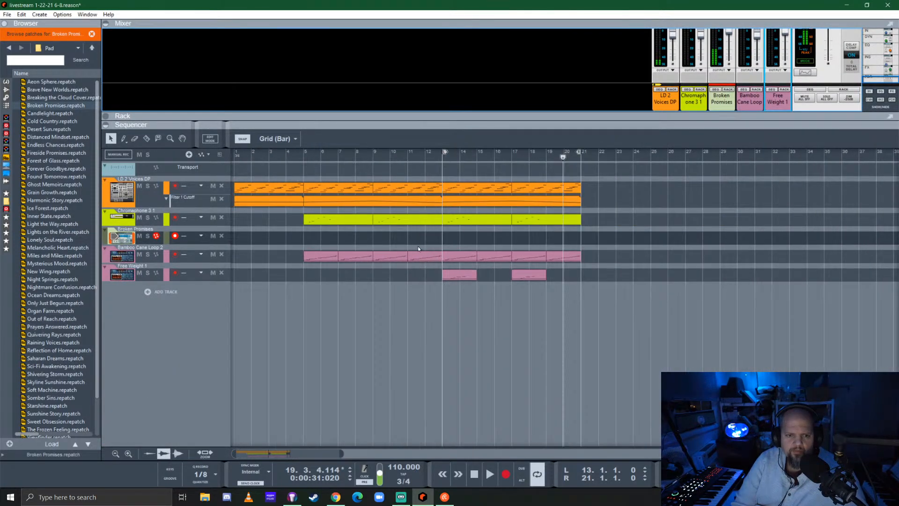
left_click(631, 276)
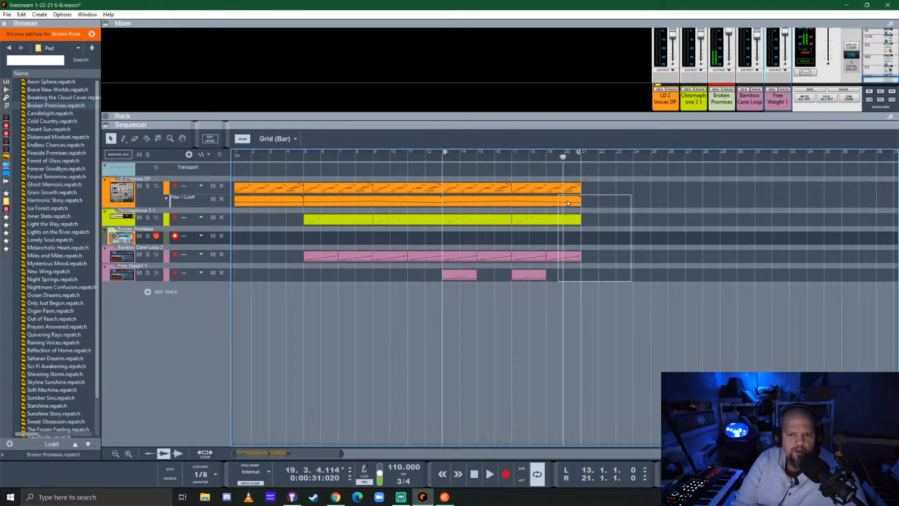
left_click(234, 153, "ctrl")
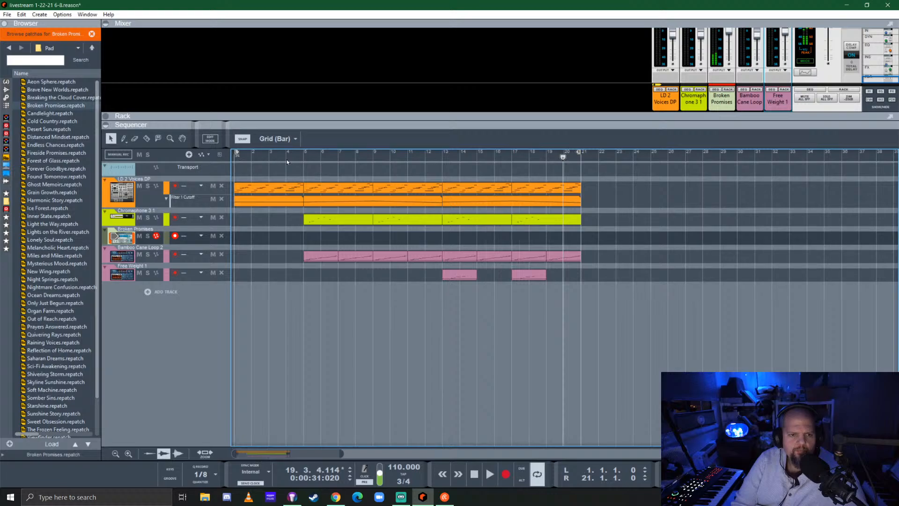
left_click(304, 155, "alt")
right_click(272, 157)
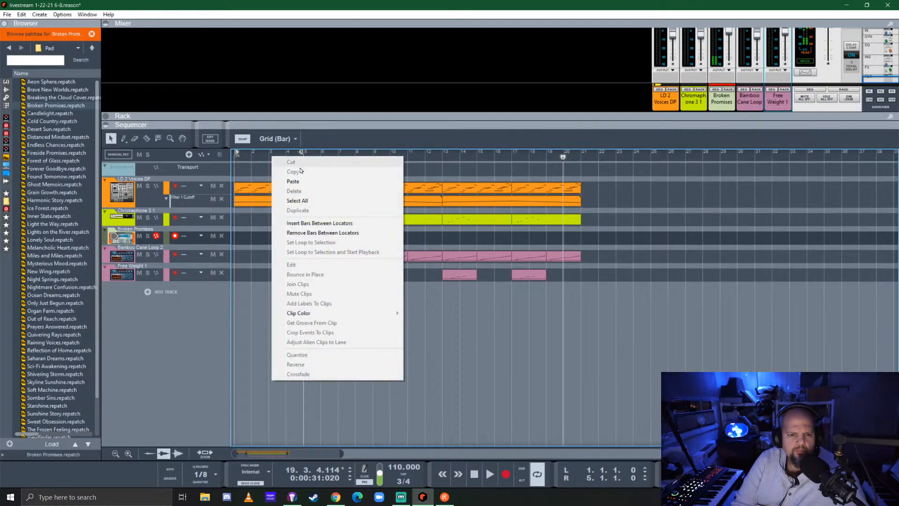
left_click(318, 223)
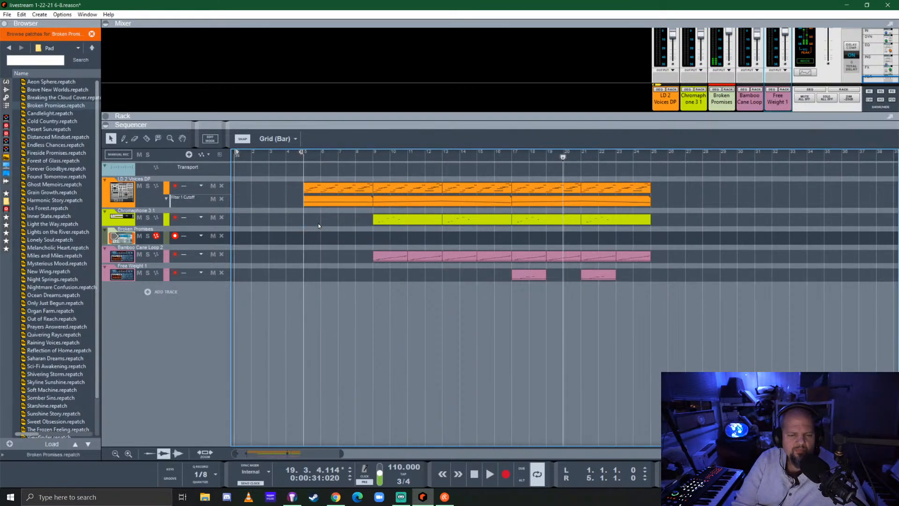
Shift the arrangement so the lead starts at bar 20, with one lead clip at bar 1 and its Filter 1 Cutoff clip extended to bar 1
left_click_drag(314, 188, 669, 281)
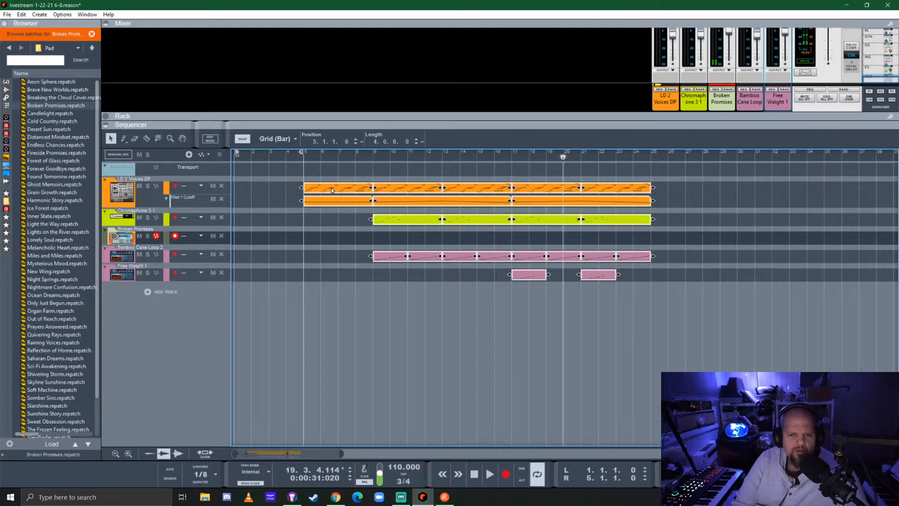
left_click_drag(330, 187, 270, 188)
left_click(594, 189)
left_click_drag(593, 201, 623, 210)
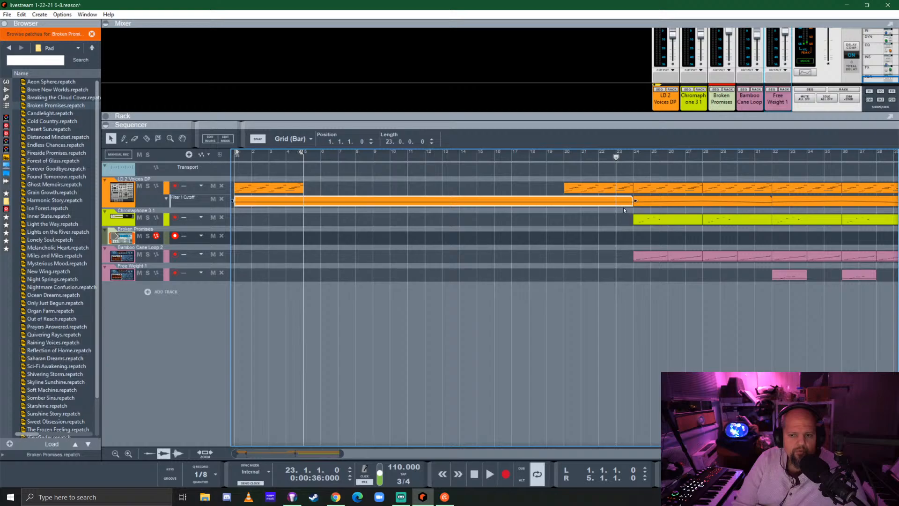
Copy the four-bar LD 2 Voices DP clip from bar 1 to bar 16
left_click(592, 190)
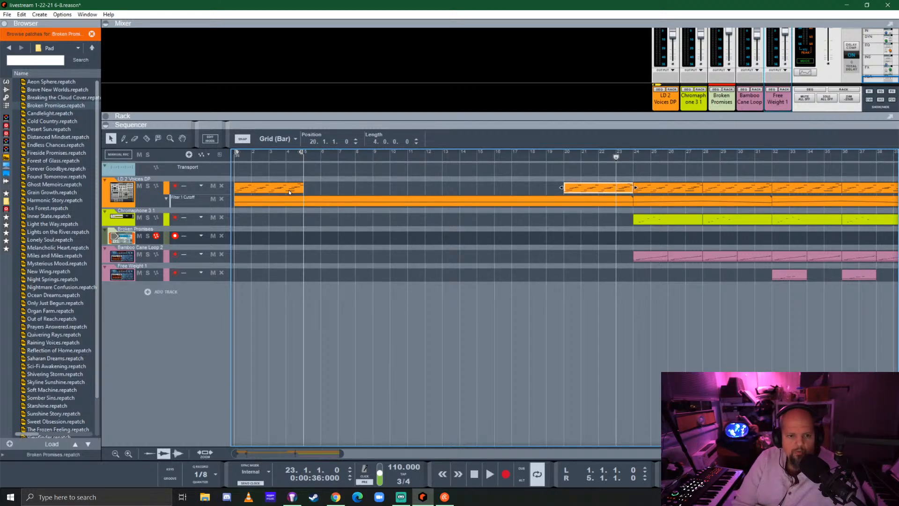
left_click_drag(288, 190, 527, 185)
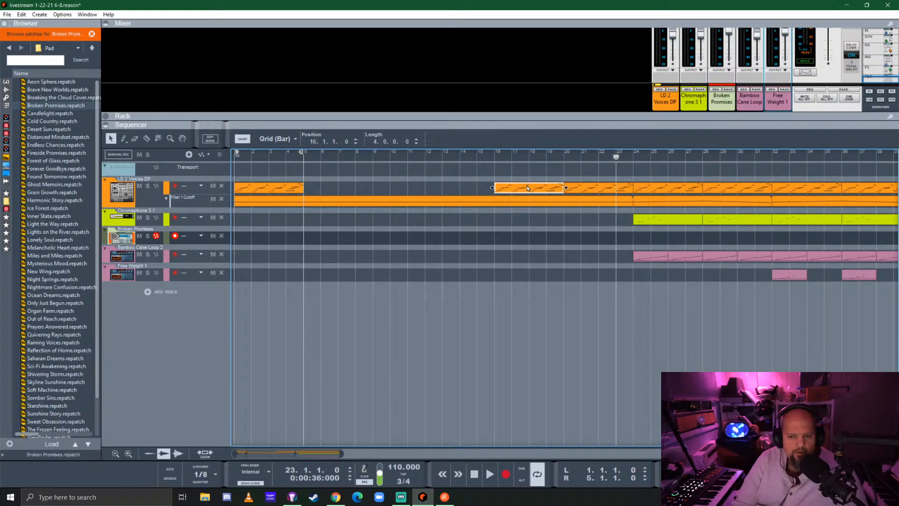
left_click(341, 188)
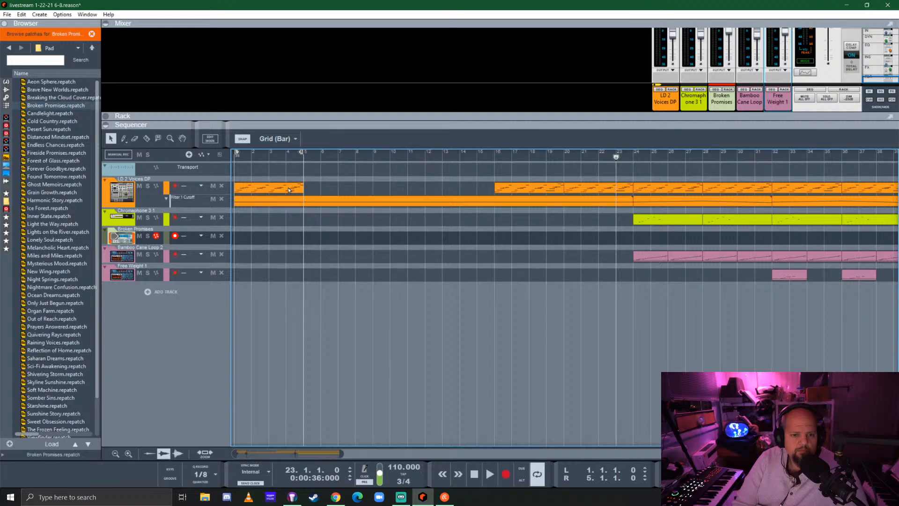
Split the opening LD 2 Voices DP clip at bar 3 and delete its second half
key("r")
left_click(274, 188)
key("q")
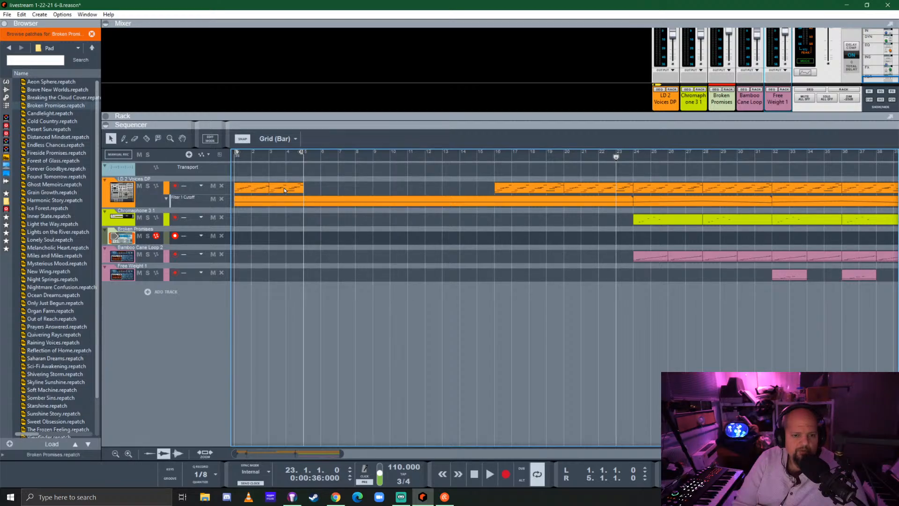
left_click(284, 188)
key("Delete")
Duplicate the two-bar LD 2 Voices DP clip repeatedly to fill the lead track up to bar 15
left_click(259, 187)
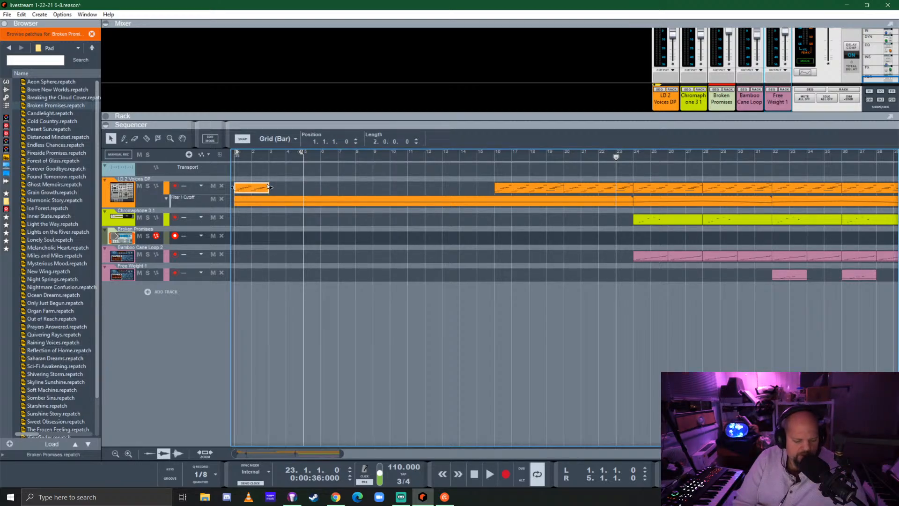
key("ctrl+d")
key("ctrl+d")
key("ctrl+d")
key("ctrl+d")
key("ctrl+d")
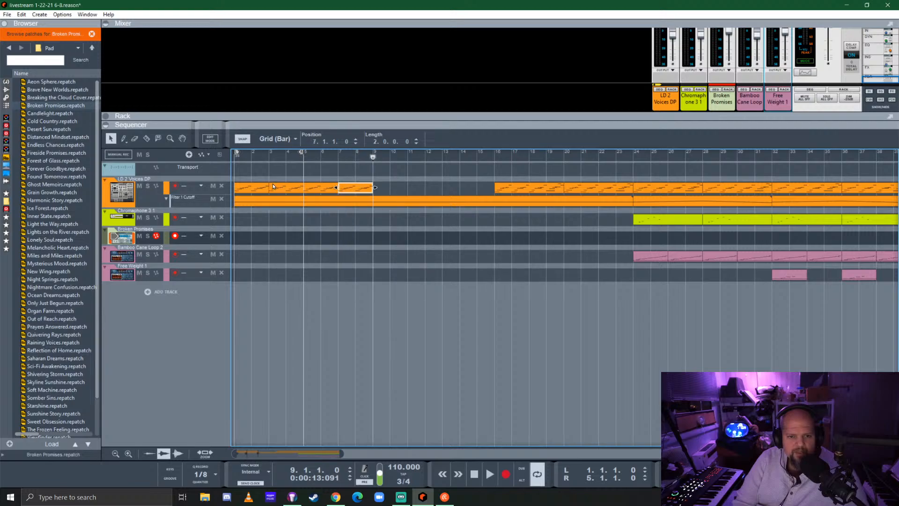
key("ctrl+d")
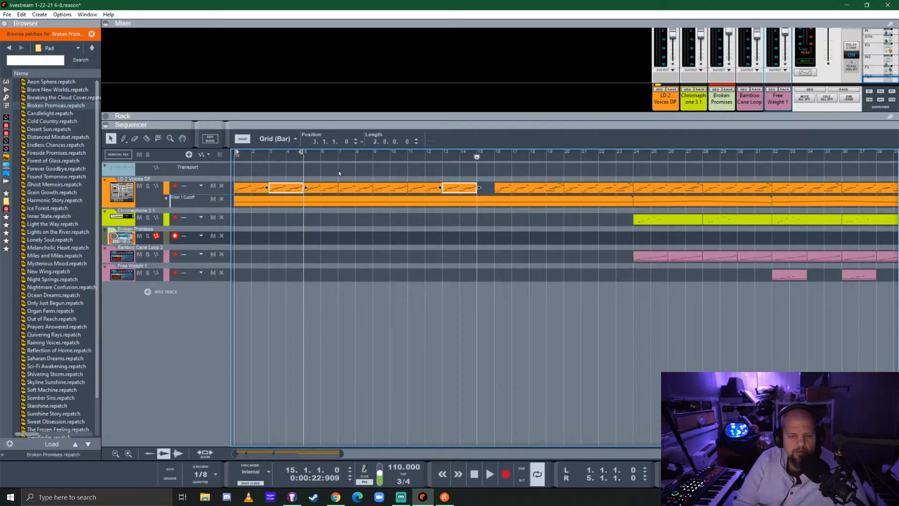
Delete the four-bar lead clip at bar 16 and duplicate the two-bar lead clips up to bar 19
left_click(533, 186)
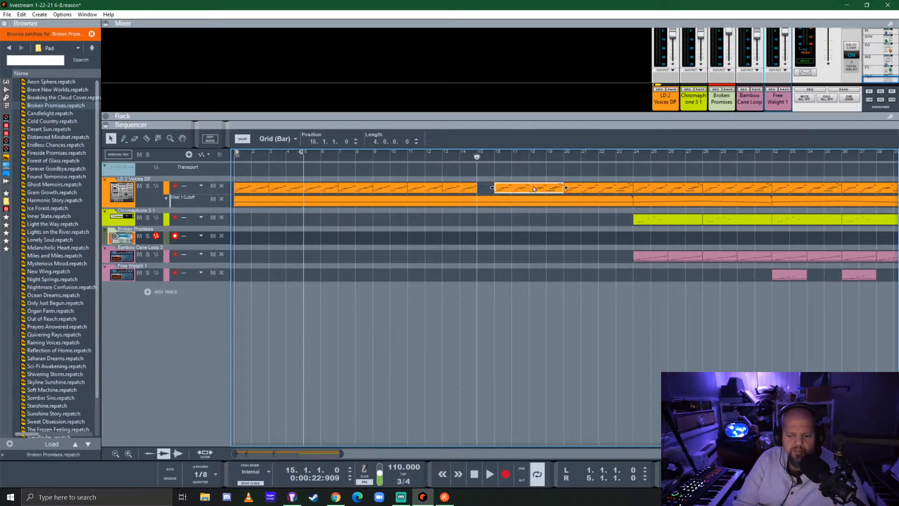
key("Delete")
key("ctrl+d")
key("ctrl+d")
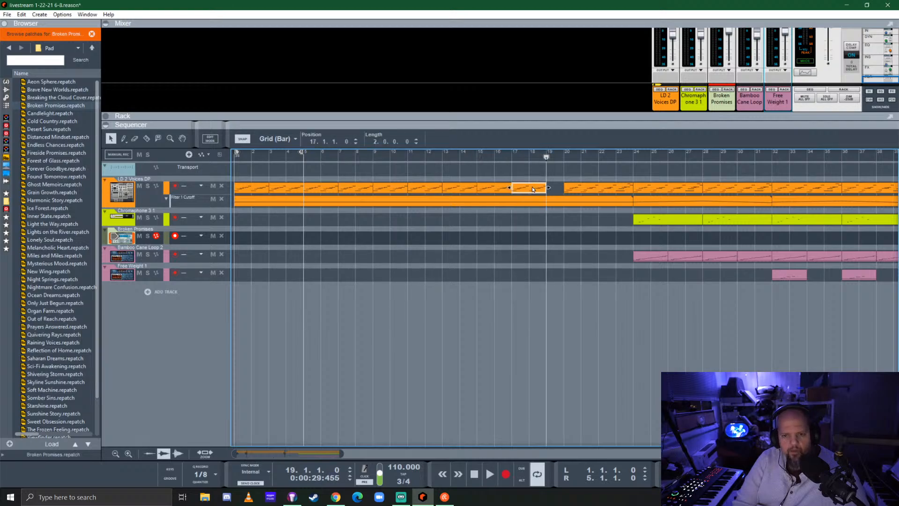
Move the four-bar lead clips to start at bar 19 and the Chromaphone, Bamboo Cane and Free Weight clips to start from bar 23
scroll(478, 226, "down", 4)
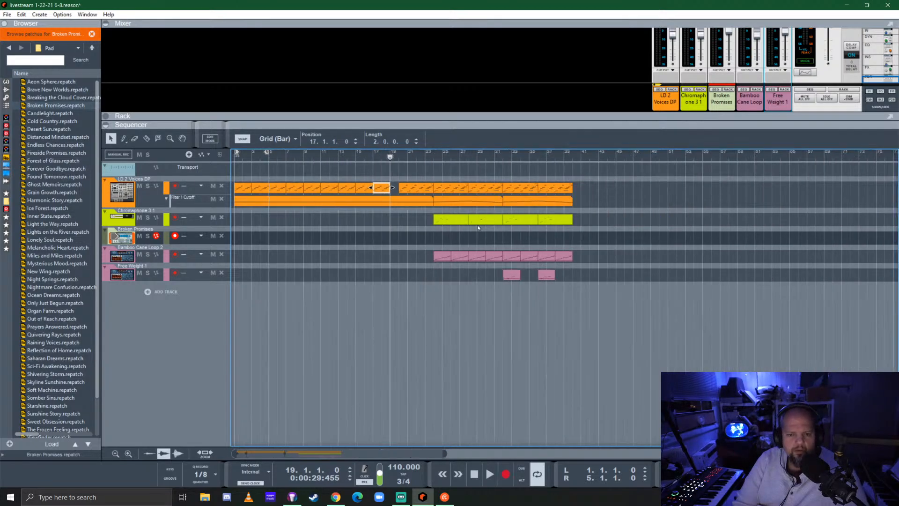
scroll(408, 192, "up", 3)
left_click_drag(438, 163, 721, 192)
left_click_drag(434, 186, 719, 289)
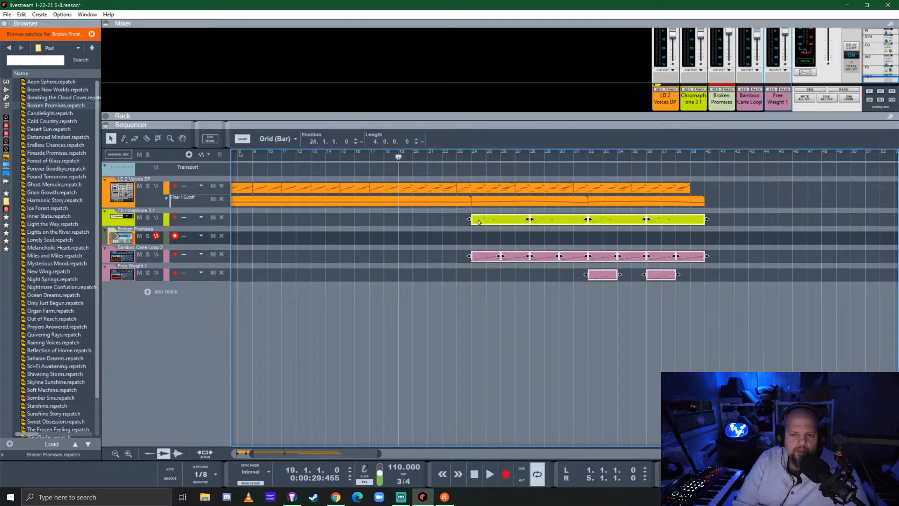
left_click_drag(484, 221, 470, 222)
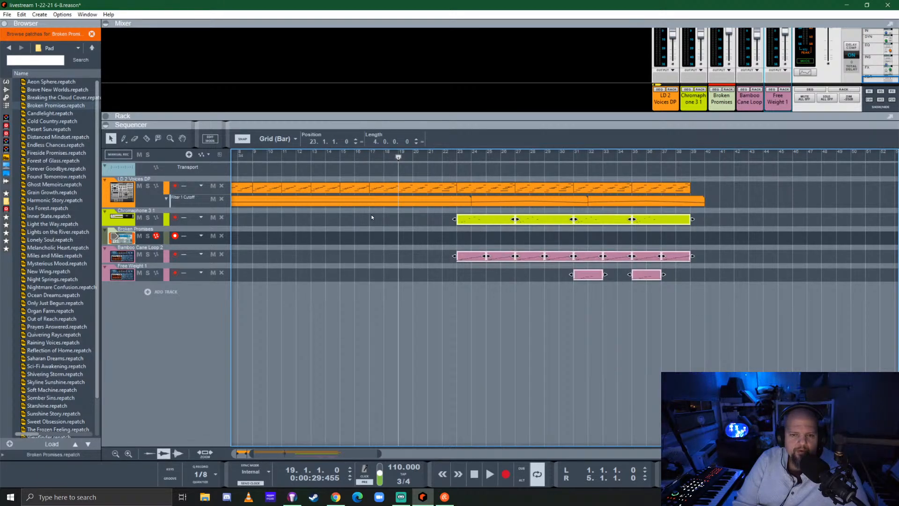
Delete the two-bar lead clip at bar 17 and move the following four-bar lead clips to start at bar 17
scroll(373, 216, "up", 1)
scroll(374, 216, "left", 2)
scroll(382, 214, "down", 1)
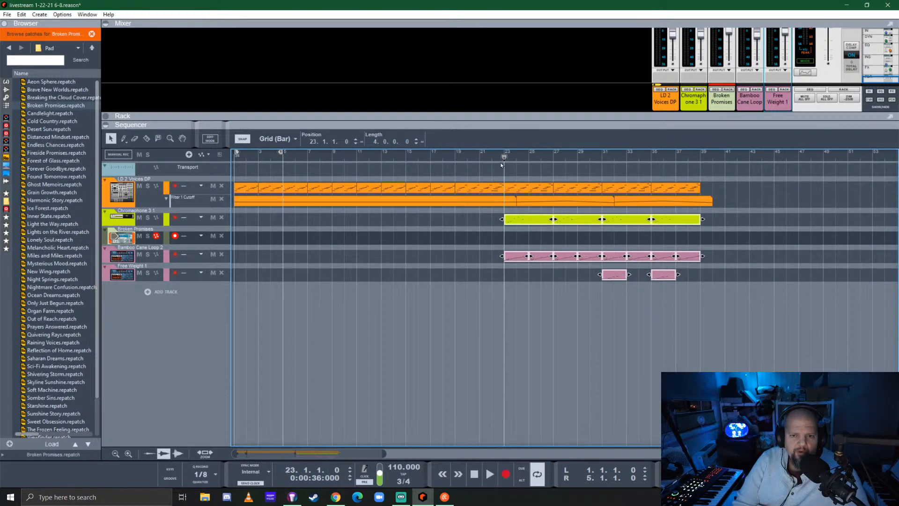
left_click(439, 187)
key("Delete")
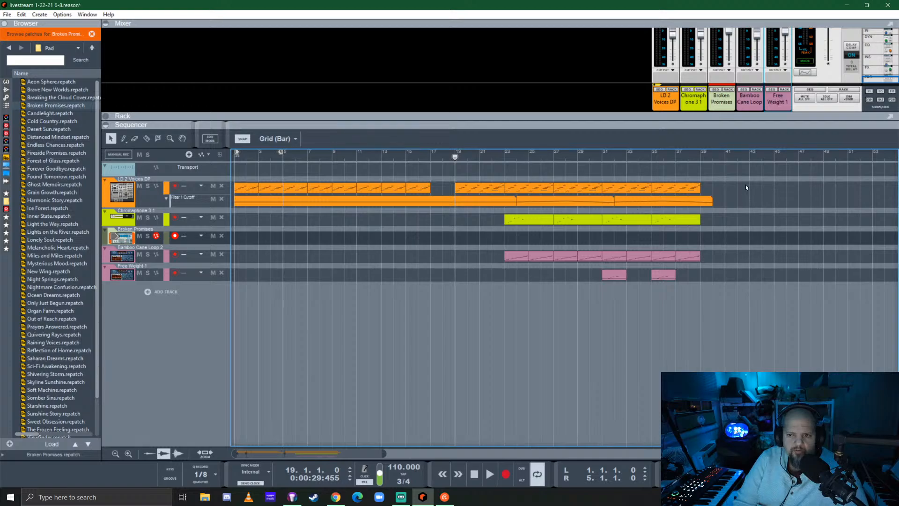
left_click_drag(745, 195, 453, 187)
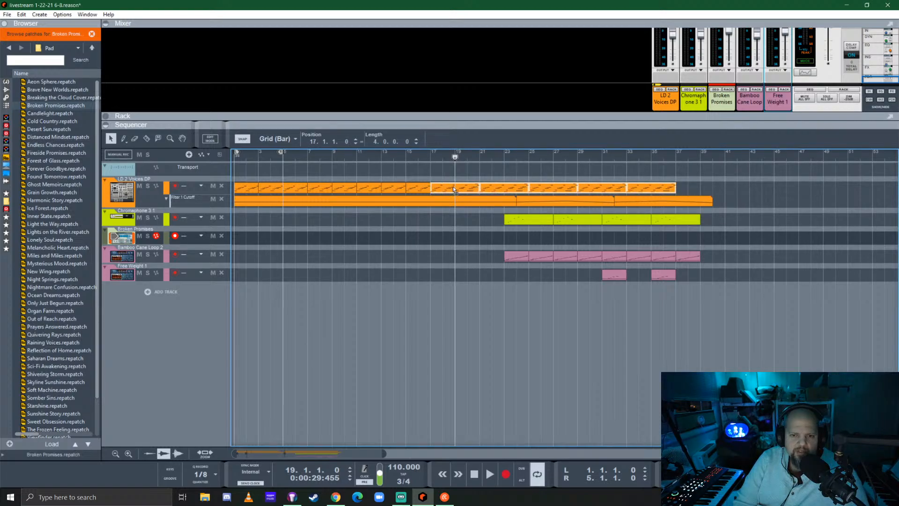
Shorten the first Filter 1 Cutoff automation clip to 16 bars and move the two following automation clips to start at bar 17
left_click(501, 206)
left_click_drag(516, 201, 430, 201)
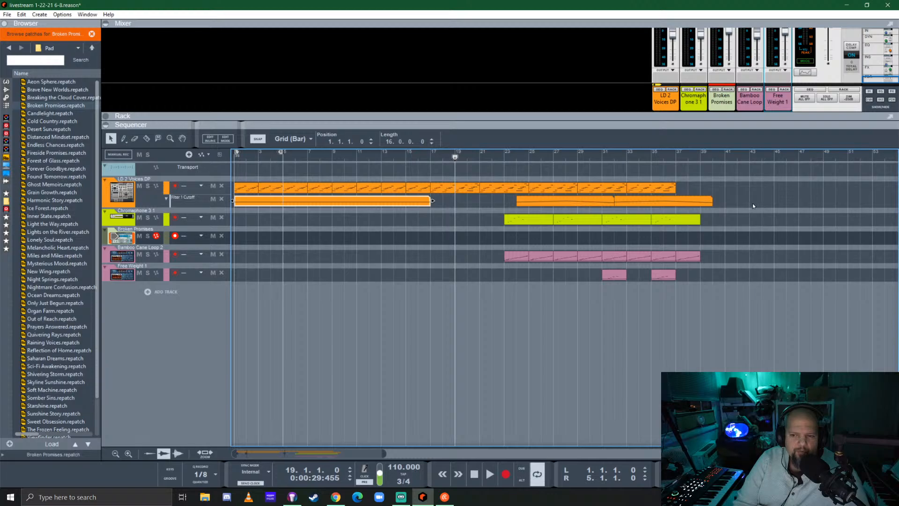
left_click(568, 202)
left_click_drag(562, 205, 477, 203)
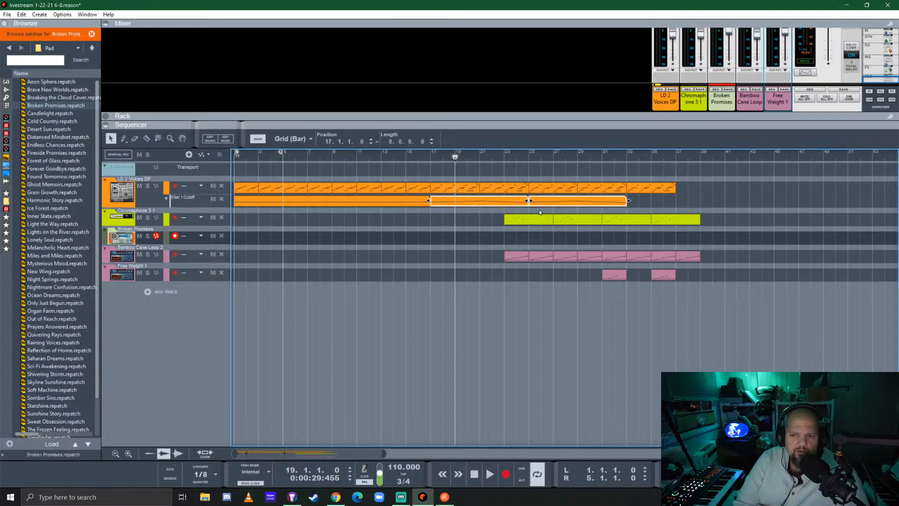
Move the Chromaphone, Bamboo Cane and Free Weight clips together so the first ones start at bar 21
left_click_drag(739, 279, 500, 212)
left_click_drag(560, 220, 486, 230)
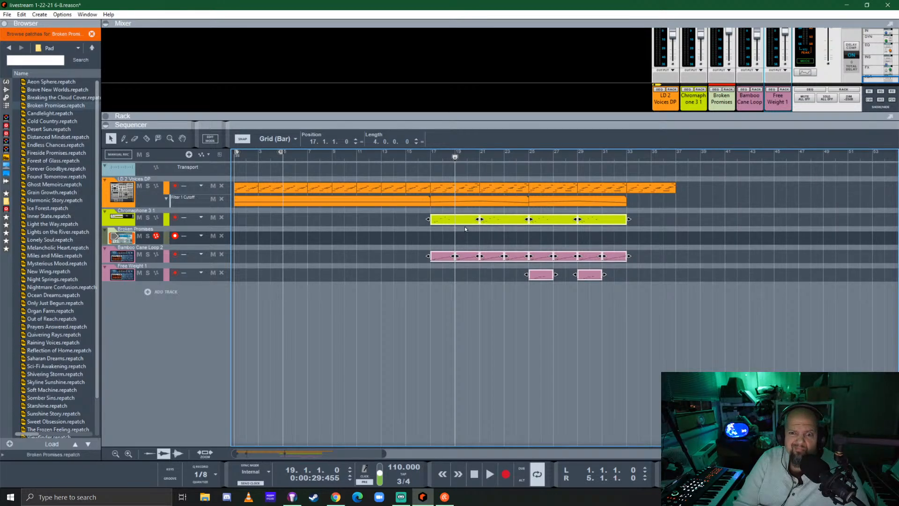
left_click_drag(455, 221, 504, 220)
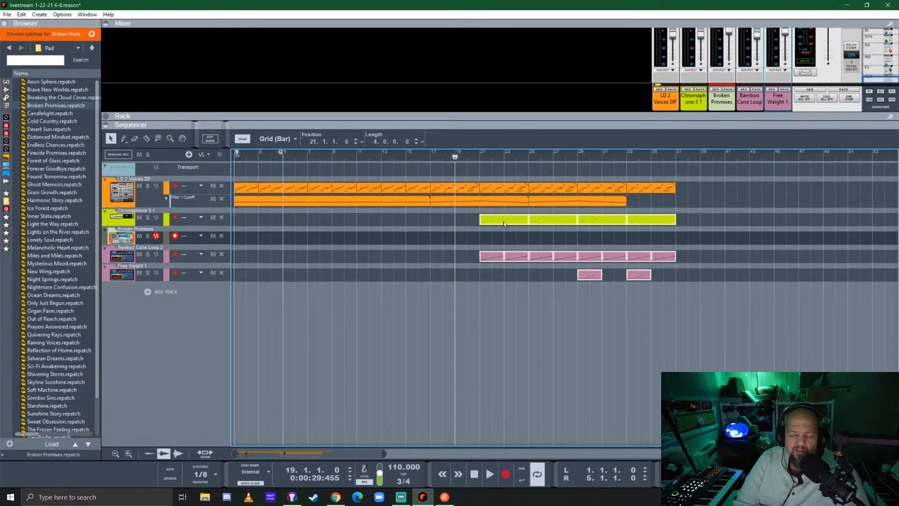
Duplicate the last eight-bar Filter 1 Cutoff automation clip to bar 33
left_click(597, 201)
left_click_drag(562, 205, 661, 203)
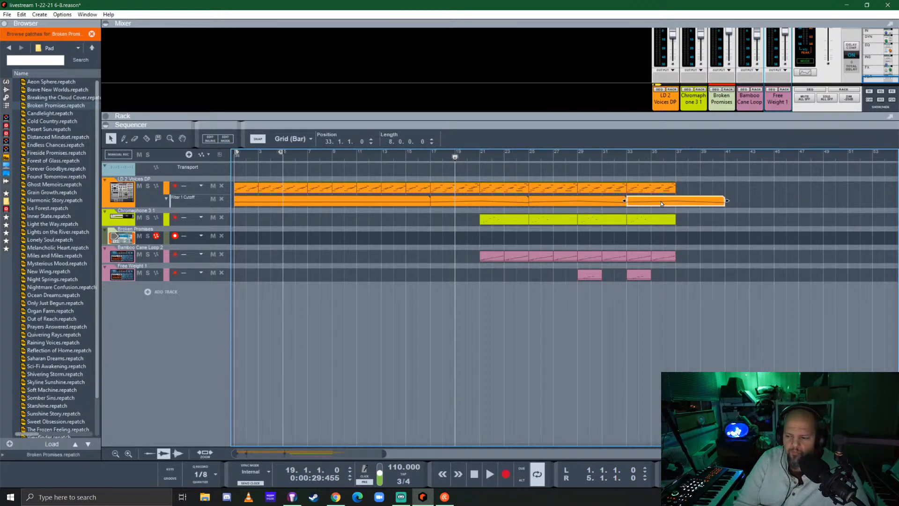
left_click(745, 263)
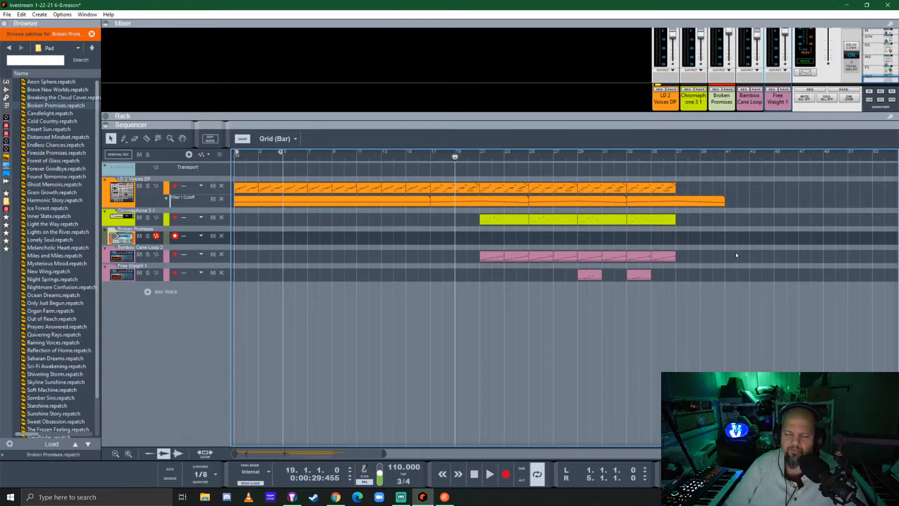
Set the loop range from bar 1 to bar 17 and play the opening bars of the intro briefly
left_click(235, 155)
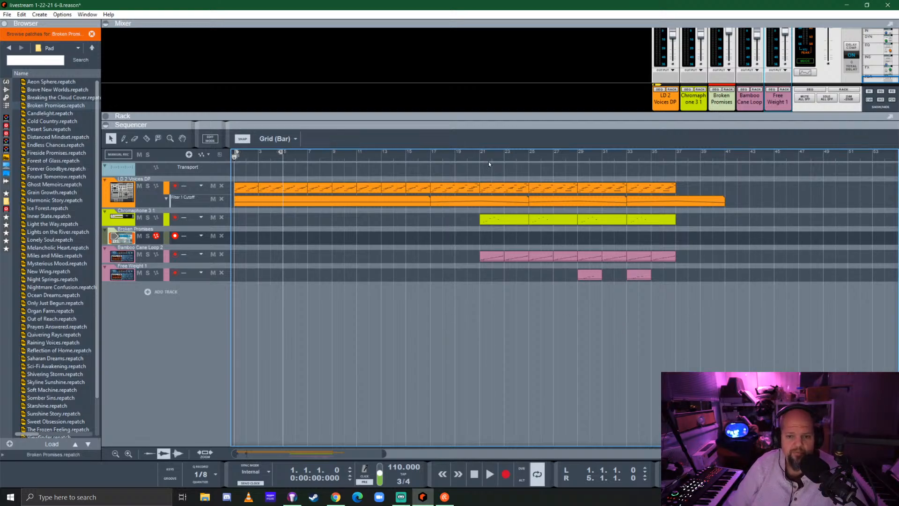
left_click(479, 151, "alt")
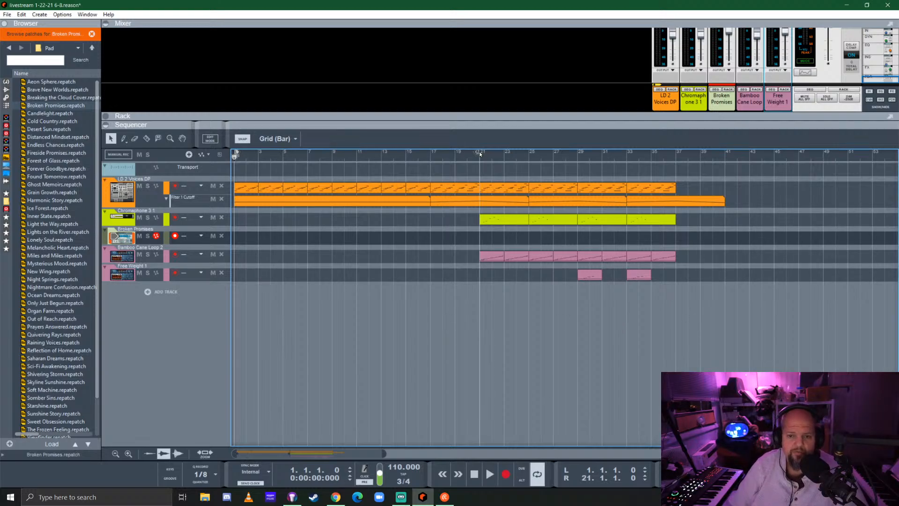
left_click(429, 154, "alt")
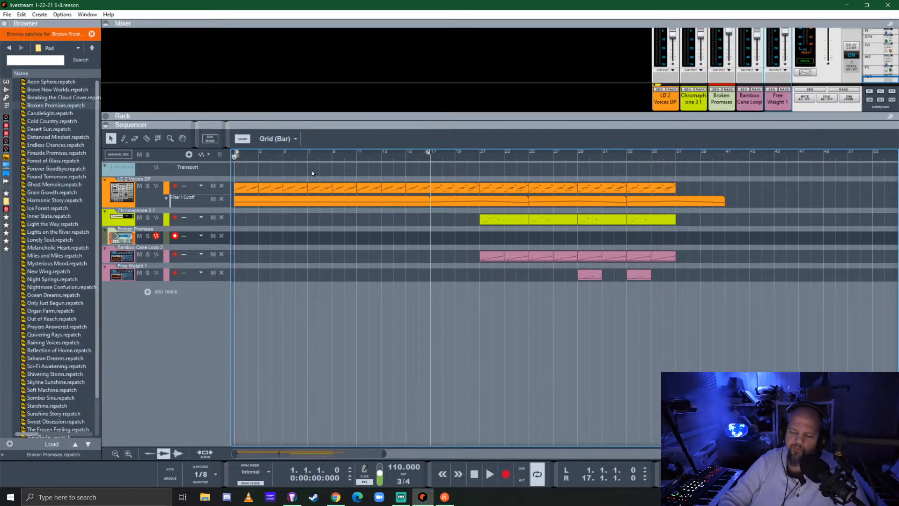
key("space")
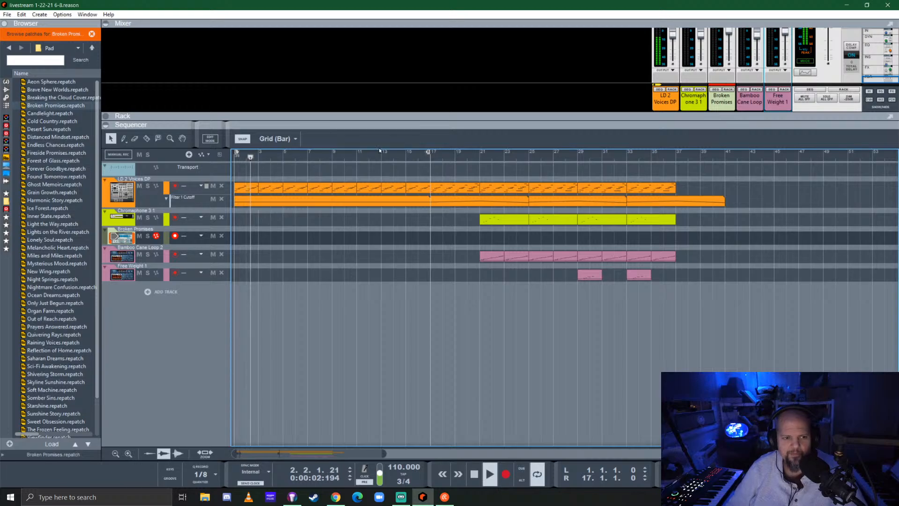
key("space")
Try the Candlelight and Cold Country patches on the Grain pad, load Desert Sun, and audition it against the song from bar 1
left_click_drag(398, 122, 393, 372)
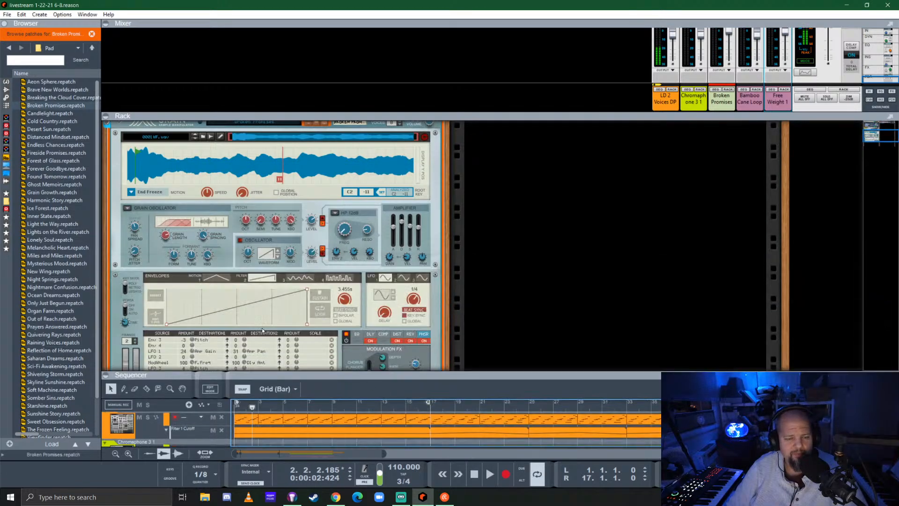
scroll(345, 193, "up", 1)
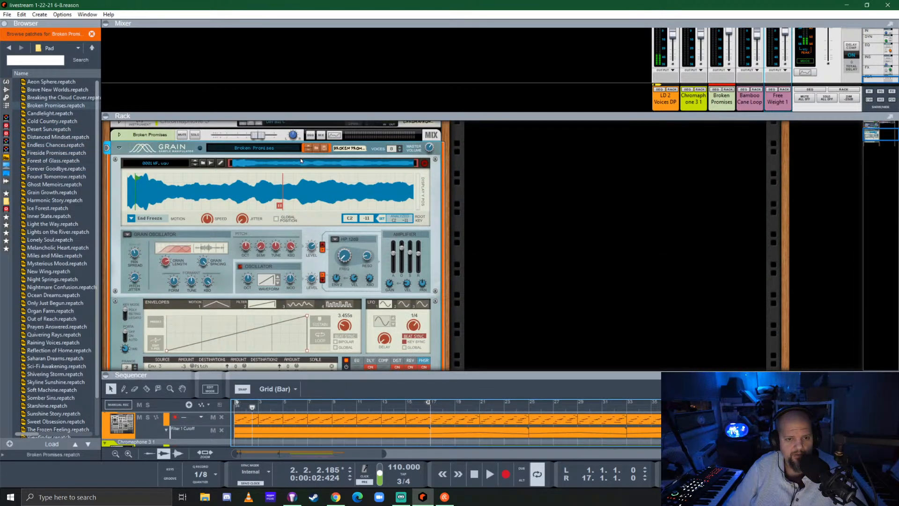
left_click(308, 149)
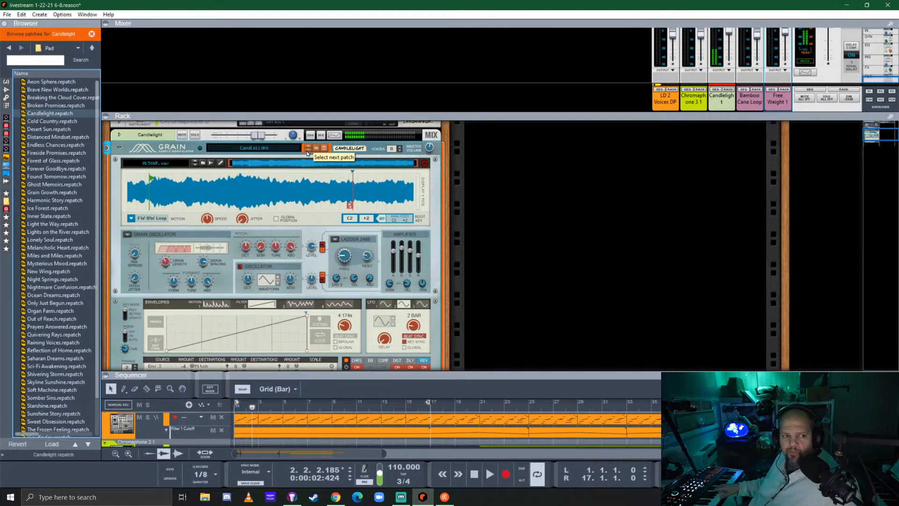
left_click(308, 153)
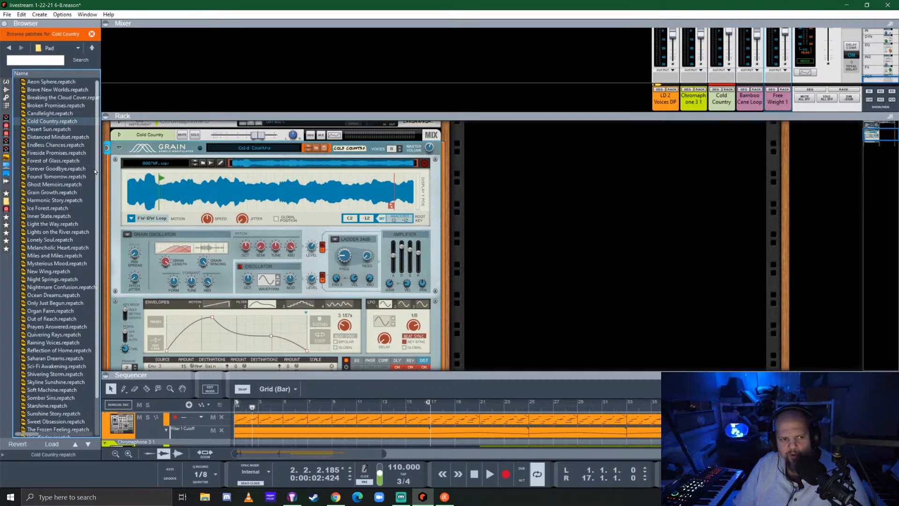
key("Down")
key("Return")
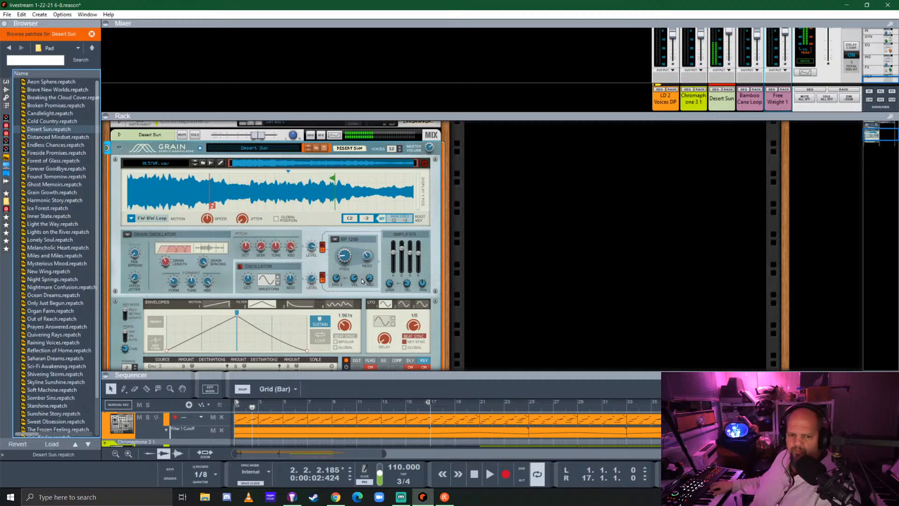
key("KP_0")
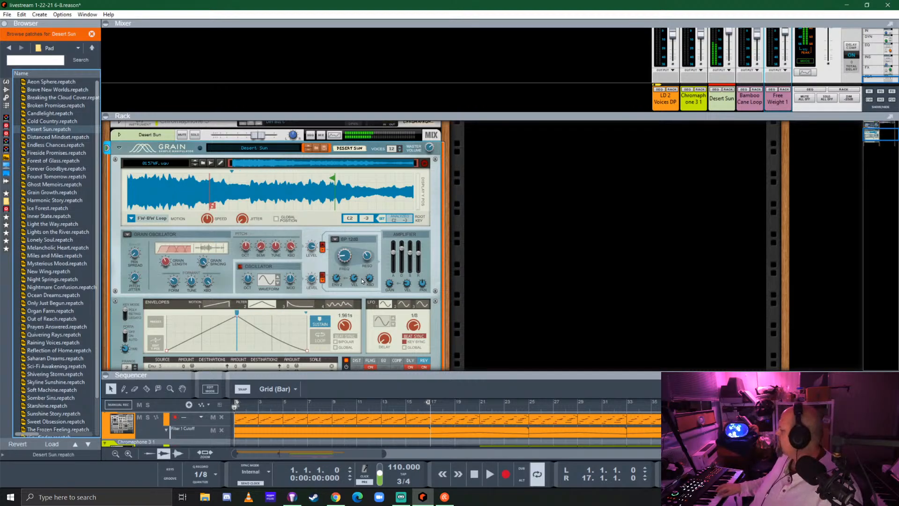
key("space")
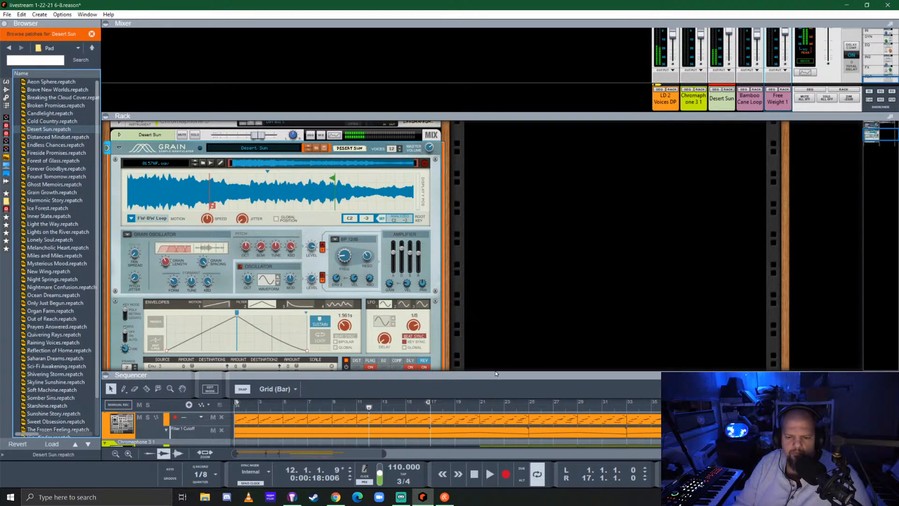
Move all clips from bar 17 onward to start at bar 39 and duplicate the two-bar lead clips to fill bars 17 to 33
left_click_drag(496, 373, 496, 166)
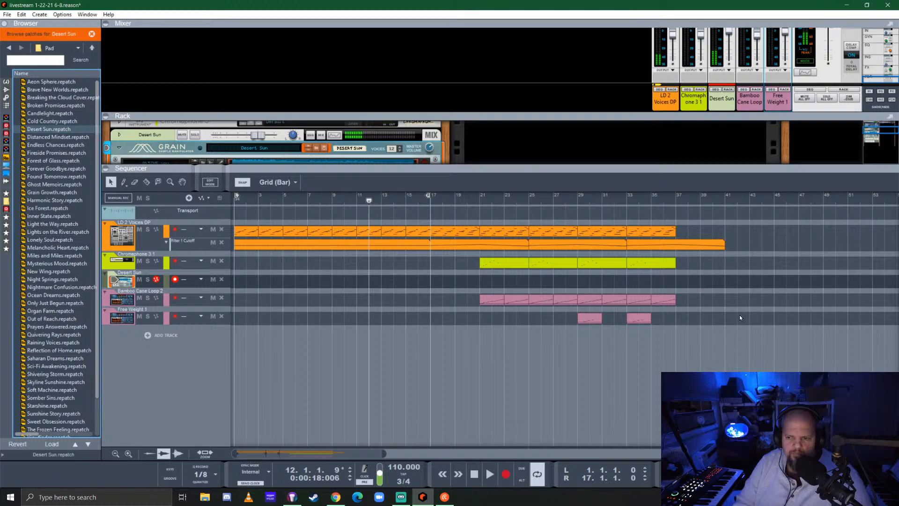
left_click_drag(775, 322, 709, 232)
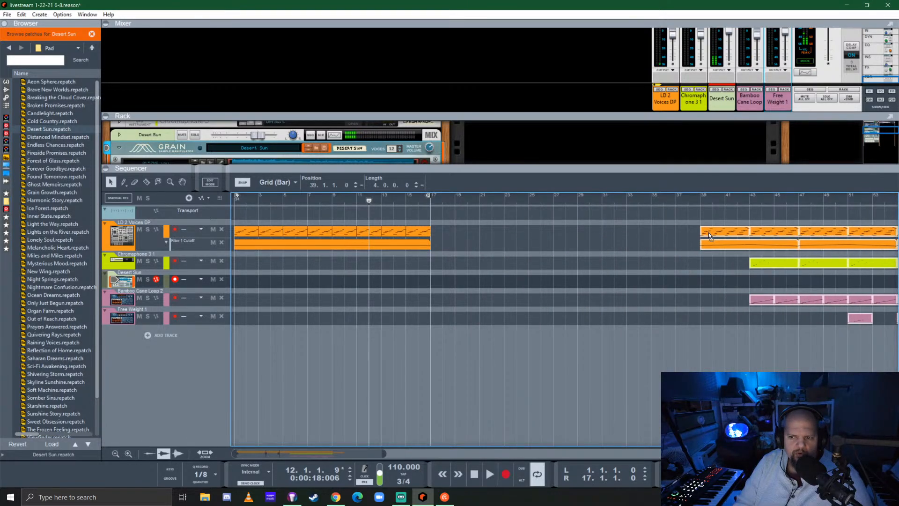
left_click_drag(479, 237, 442, 239)
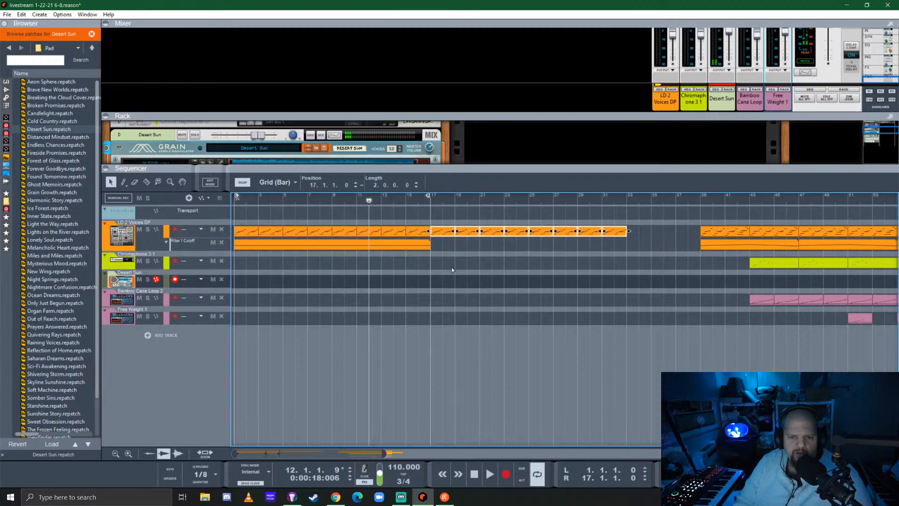
Move the later section's clips on all tracks to start at bar 54 and duplicate the two-bar lead clips up to bar 49
scroll(451, 267, "right", 3)
left_click_drag(481, 207, 779, 329)
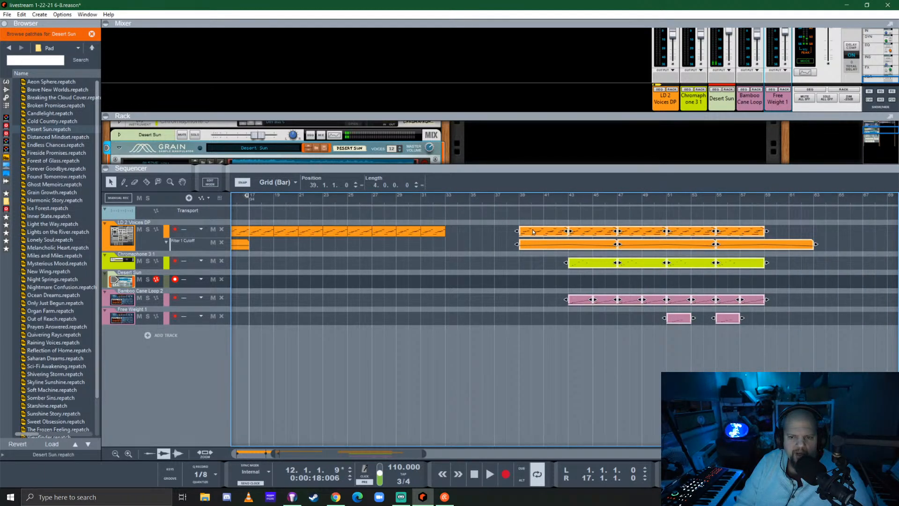
left_click_drag(533, 231, 717, 234)
scroll(549, 251, "left", 5)
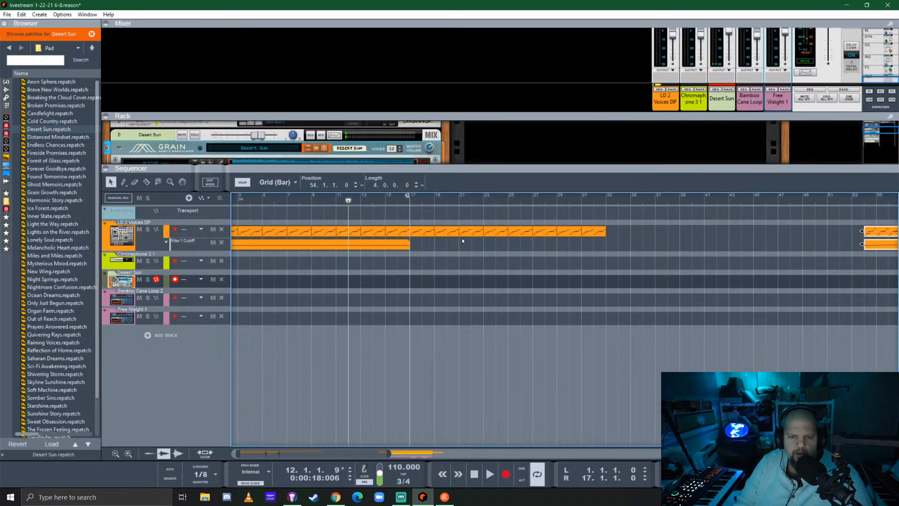
mouse_move(628, 237)
left_mouse_down()
mouse_move(412, 228)
mouse_move(637, 238)
mouse_move(614, 235)
left_mouse_up()
Extend the intro's Filter 1 Cutoff automation clip to 48 bars, set the loop from bar 1 to bar 49, and return to bar 1
left_click(401, 246)
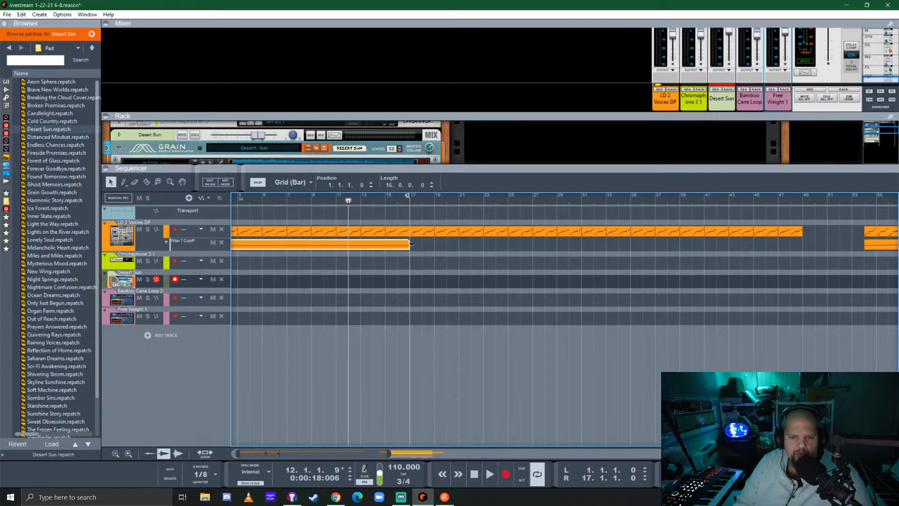
left_click_drag(411, 243, 801, 259)
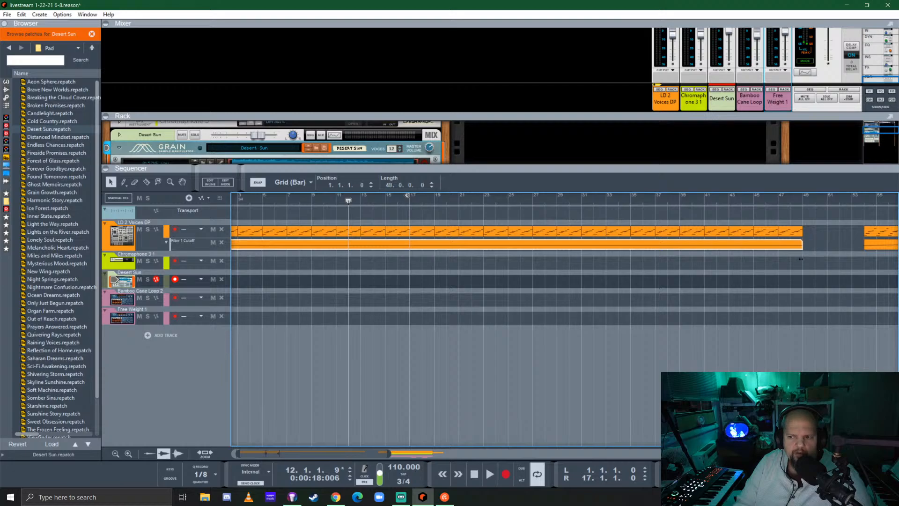
key("ctrl+l")
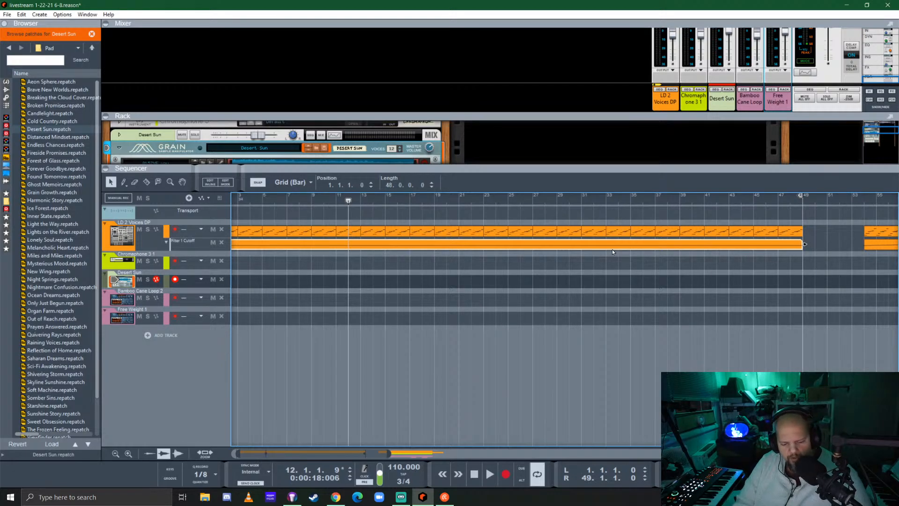
key("l")
left_click_drag(265, 200, 203, 198)
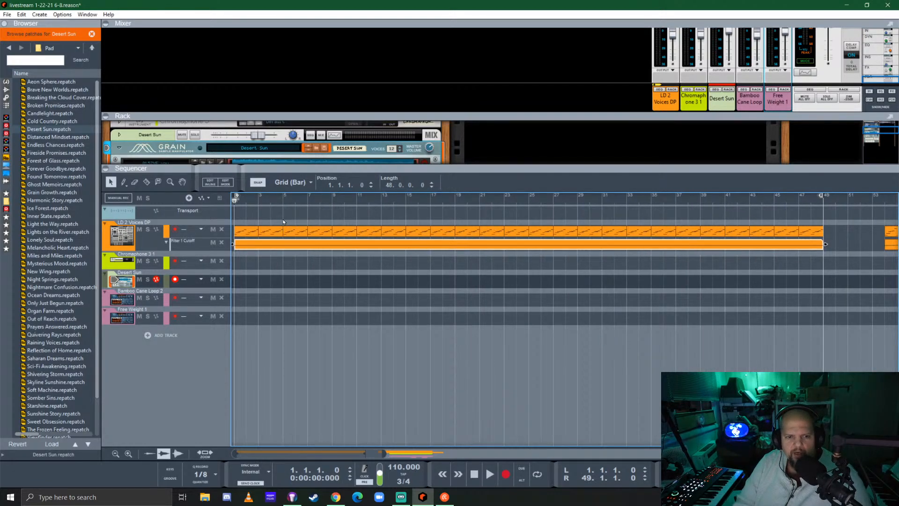
Save the song and record a Desert Sun pad part from bar 1 to about bar 27
key("ctrl+s")
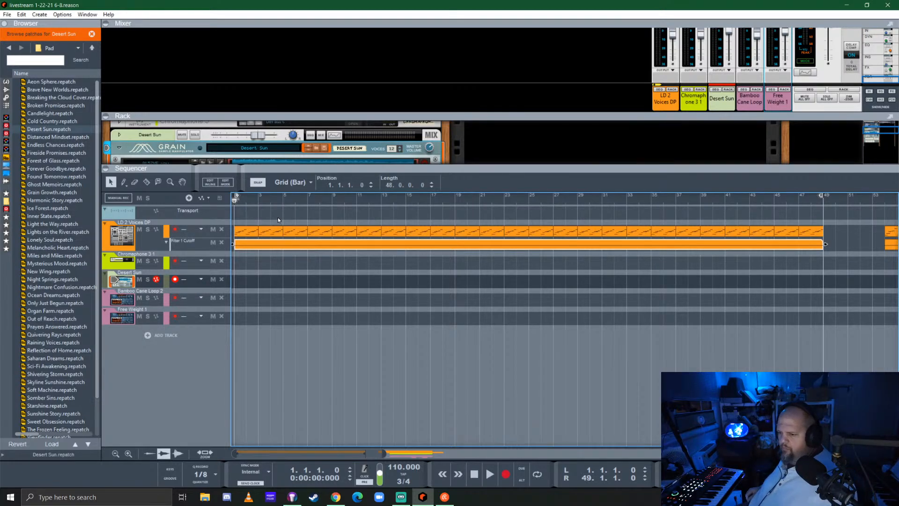
key("ctrl+Return")
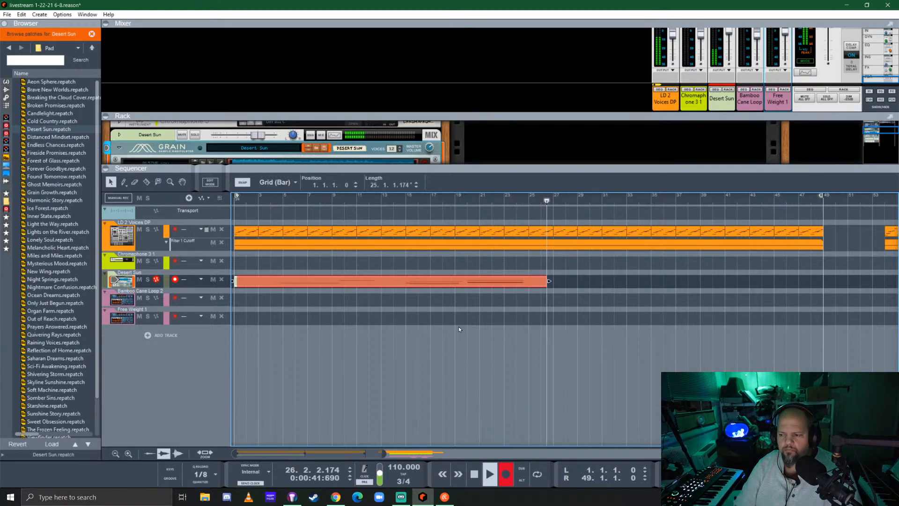
key("space")
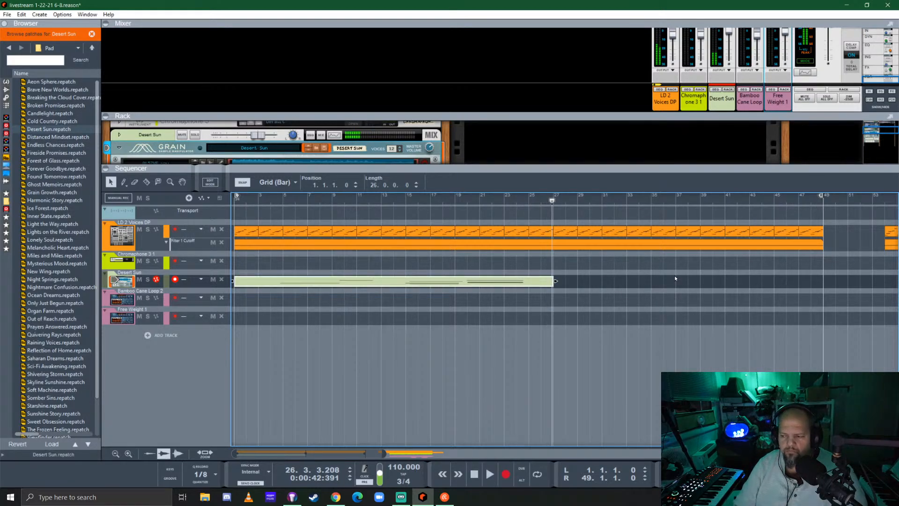
Delete the two-bar lead clips between bar 27 and bar 49
scroll(585, 254, "right", 3)
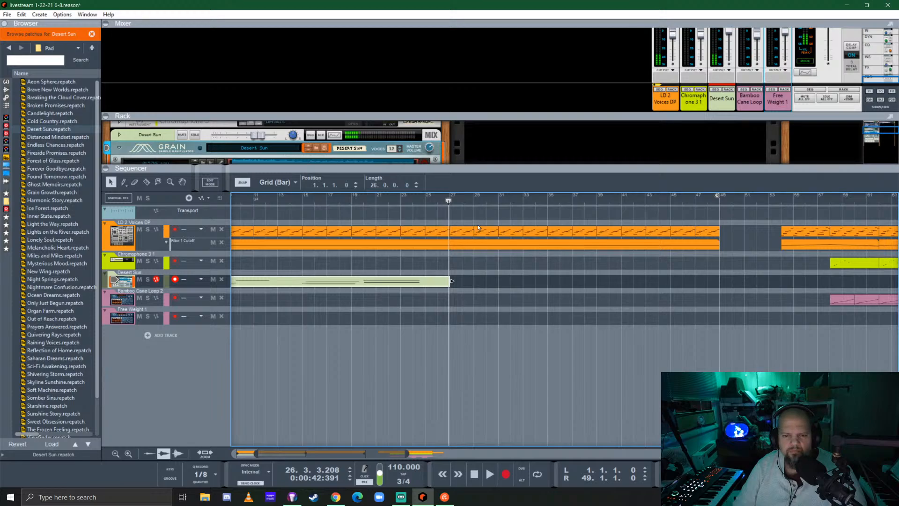
left_click_drag(448, 206, 734, 235)
key("Delete")
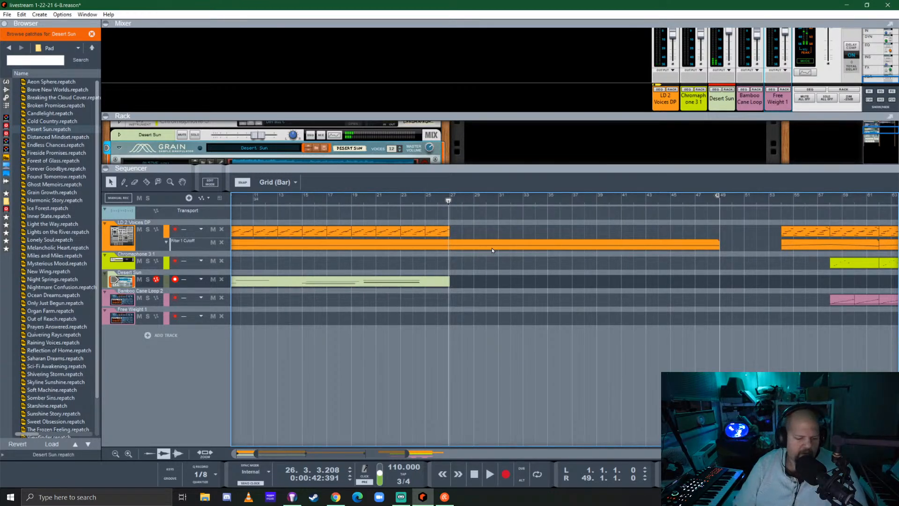
Split the Filter 1 Cutoff automation clip at bar 27 and delete the part after the cut
key("r")
left_click(452, 243)
key("q")
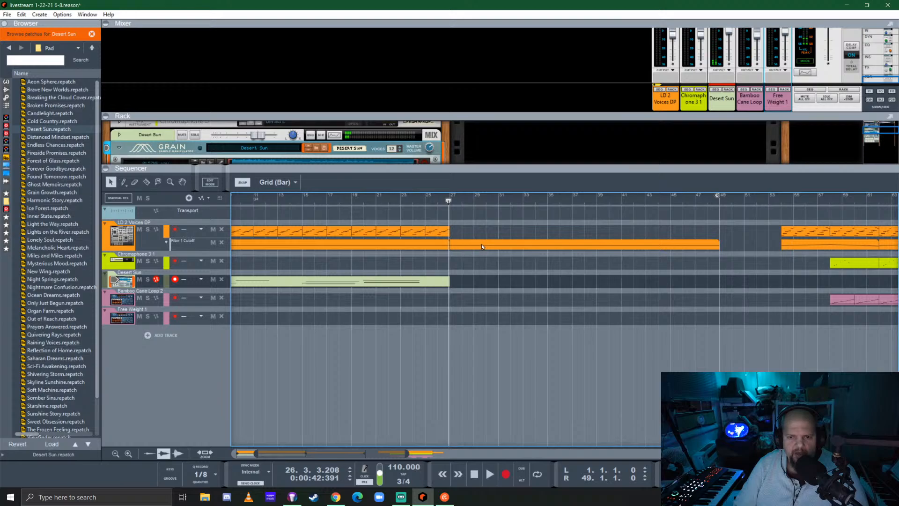
left_click(481, 243)
key("Delete")
Move the later section's clips on all tracks back together so the lead clips start at bar 32
scroll(520, 254, "right", 4)
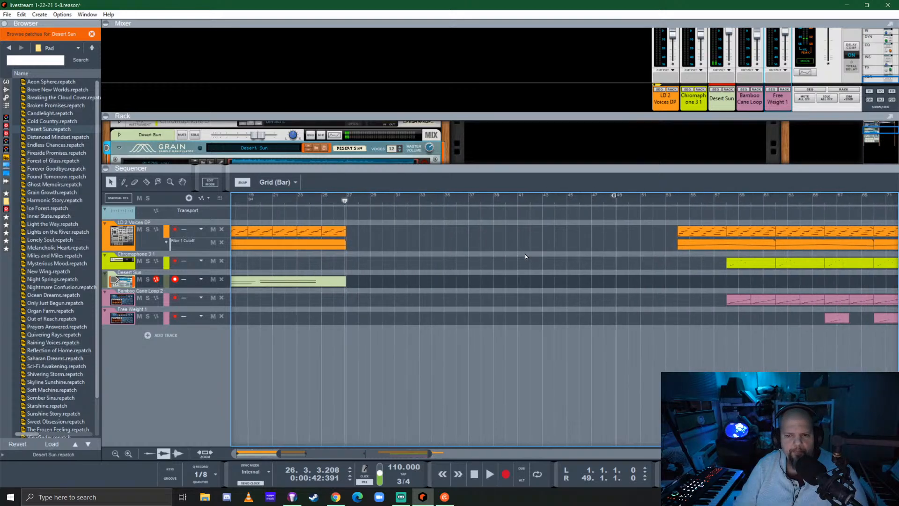
left_click_drag(523, 231, 870, 323)
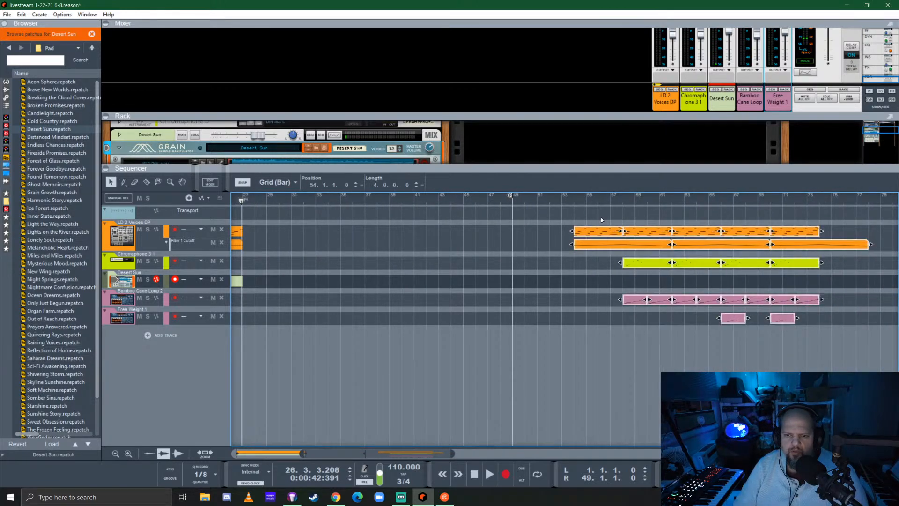
left_click_drag(598, 230, 328, 253)
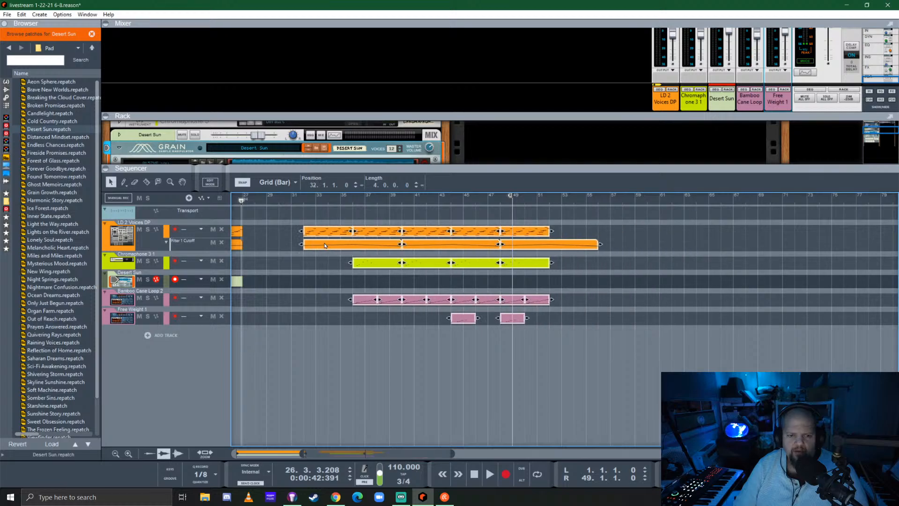
Move the selected later-section clips on all tracks back so the lead clips start at bar 27
scroll(329, 254, "left", 3)
scroll(328, 255, "left", 2)
left_click_drag(480, 229, 424, 239)
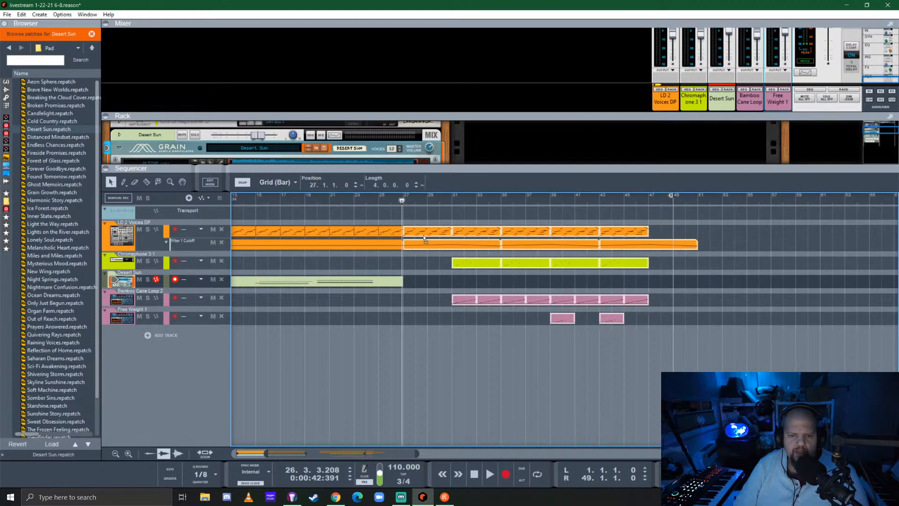
scroll(386, 262, "left", 4)
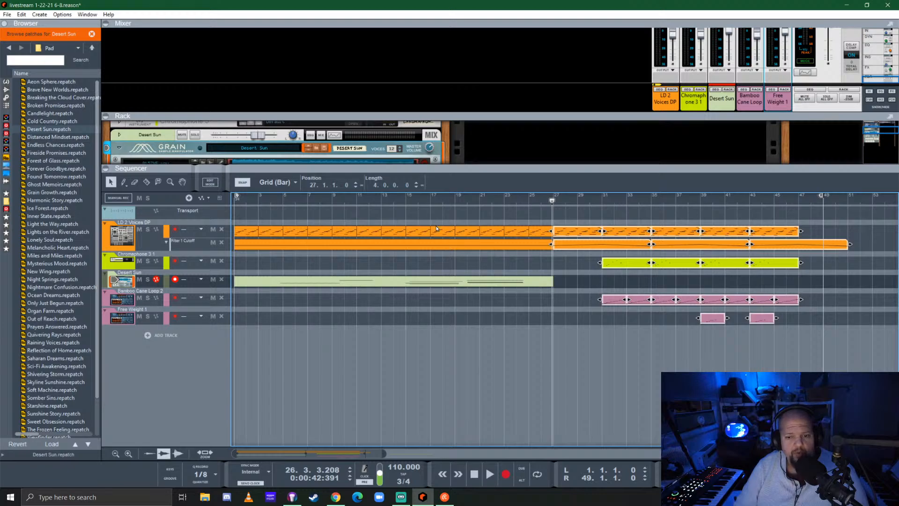
Shape the intro's Filter 1 Cutoff automation with points at 7% at bar 1, 28% at bar 9, 18% at bar 17 and 30% at bar 26
left_click(337, 243)
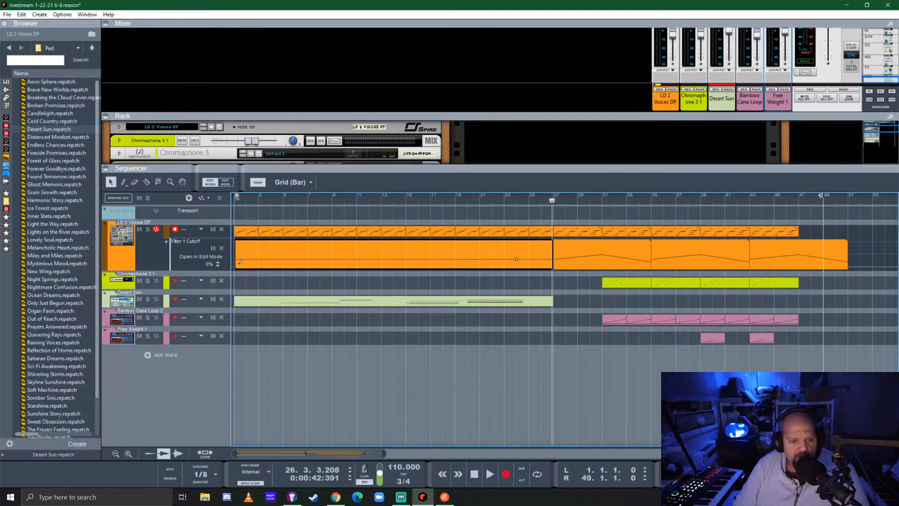
left_click(237, 263)
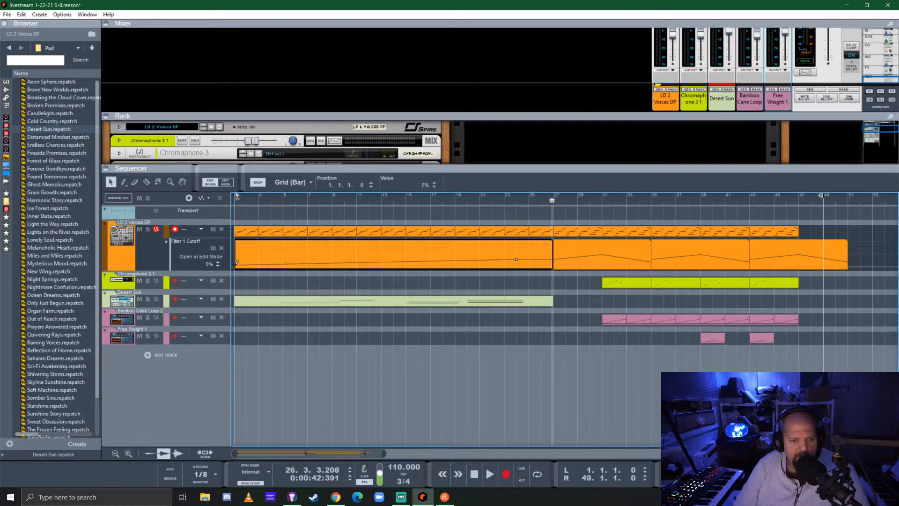
left_click(332, 259)
scroll(324, 290, "down", 3)
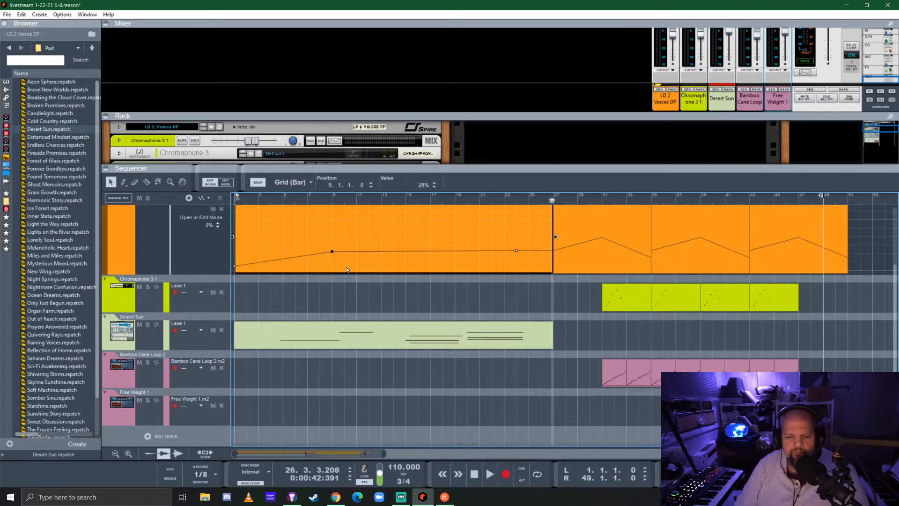
scroll(349, 270, "up", 2)
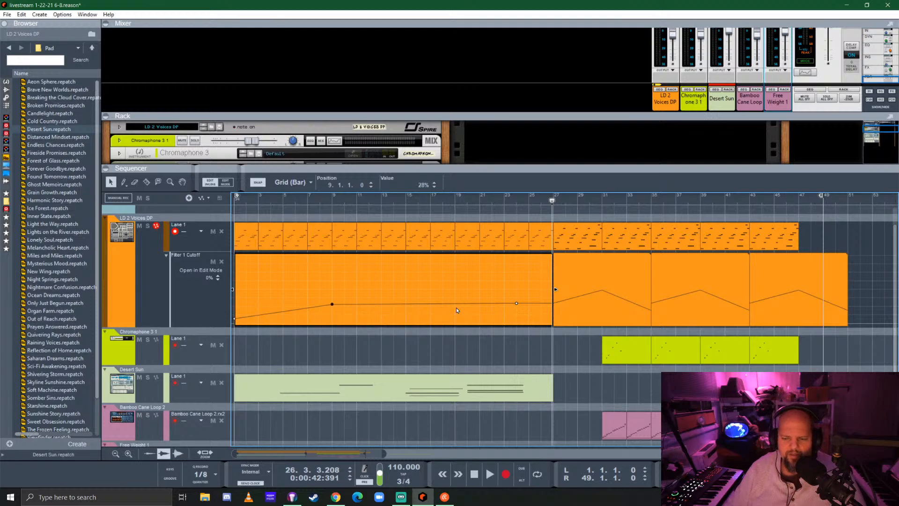
left_click(430, 310)
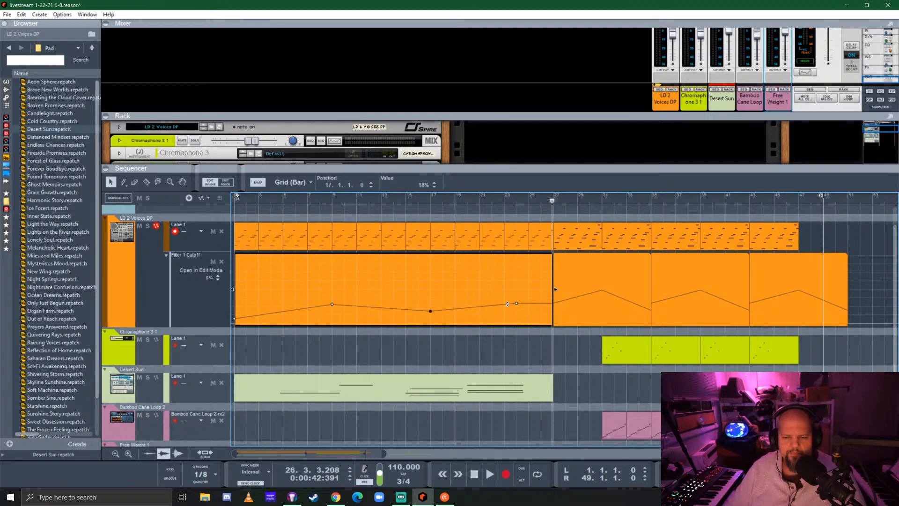
left_click_drag(516, 305, 535, 303)
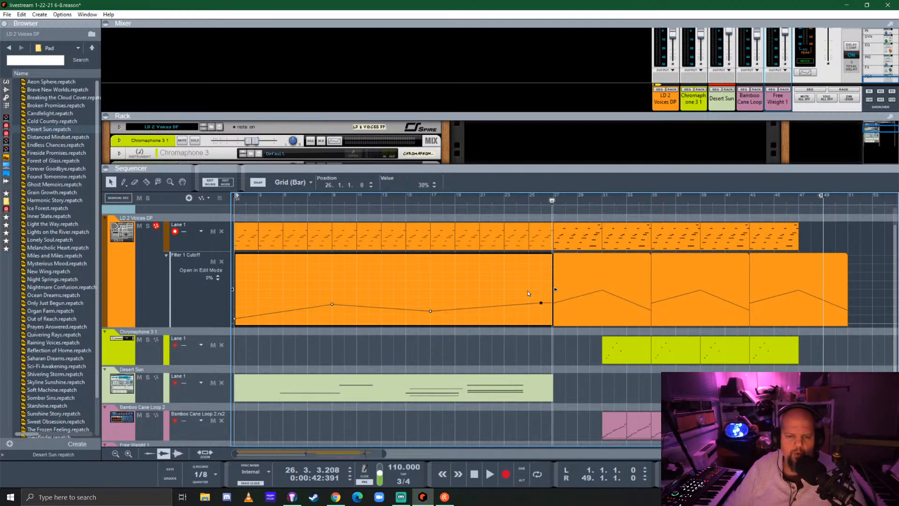
Play the song from bar 1 to listen to the intro with the reshaped filter automation
left_click(234, 202)
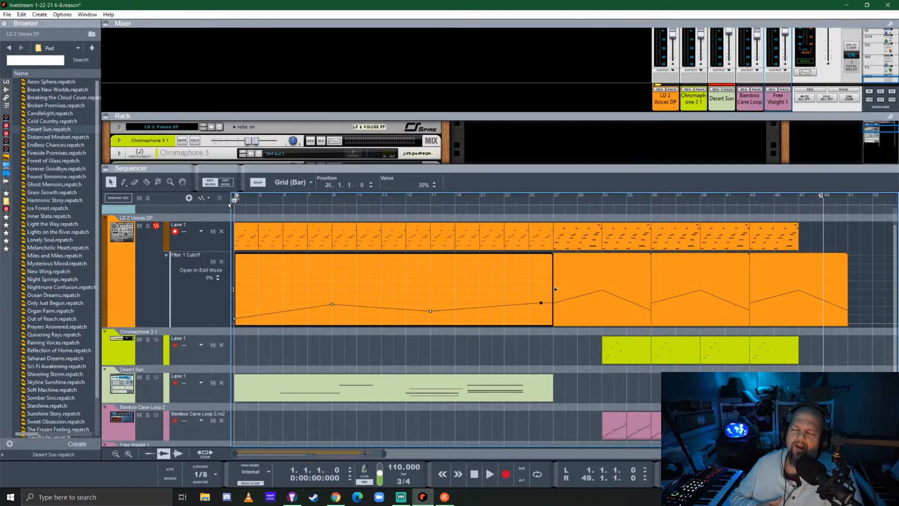
key("space")
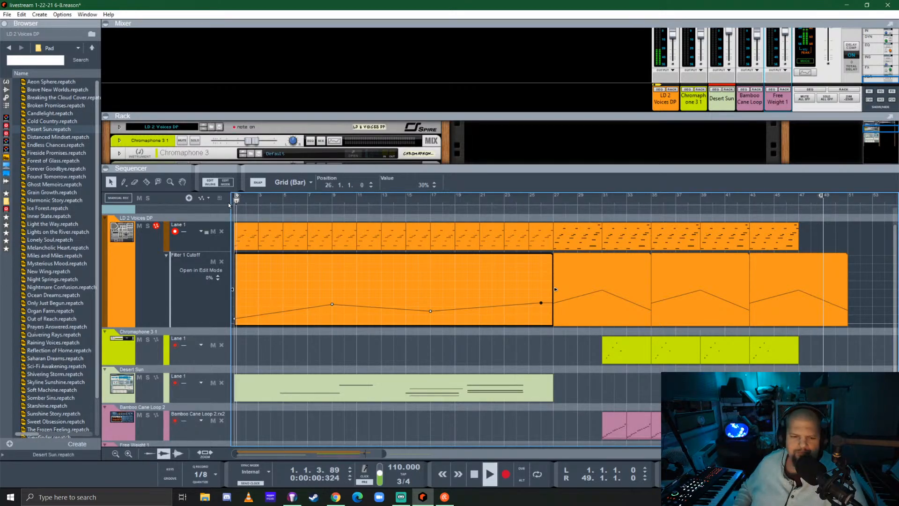
scroll(459, 374, "down", 3)
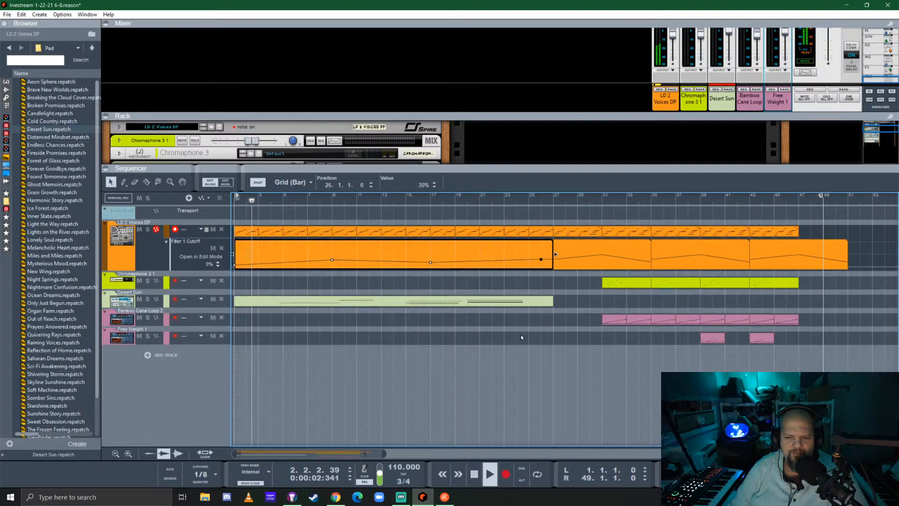
left_click(530, 337)
scroll(532, 331, "up", 1)
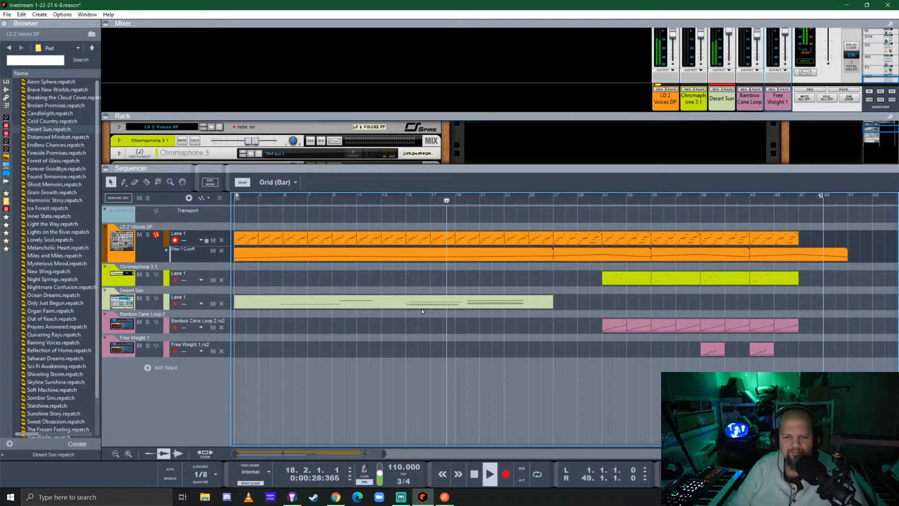
Open the Desert Sun pad clip for note editing and shorten the G4 note near bar 15 to one bar
double_click(434, 306)
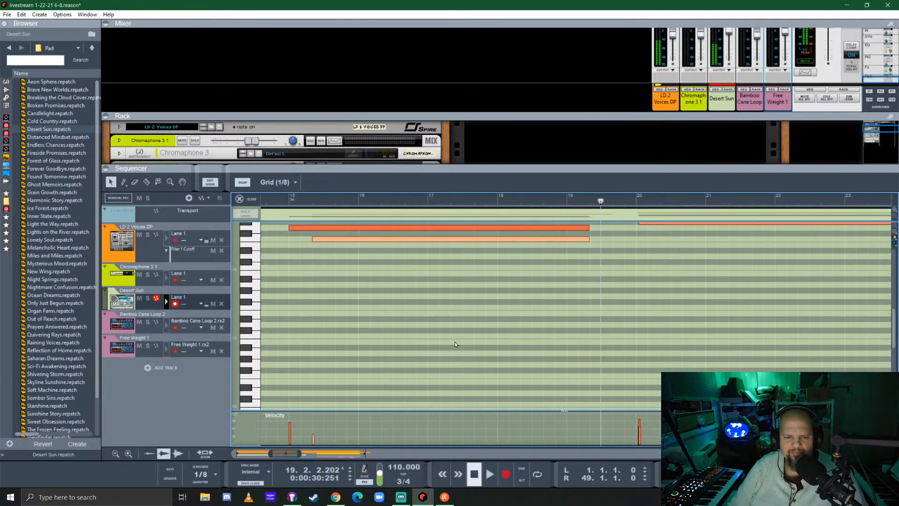
left_click_drag(553, 296, 574, 322)
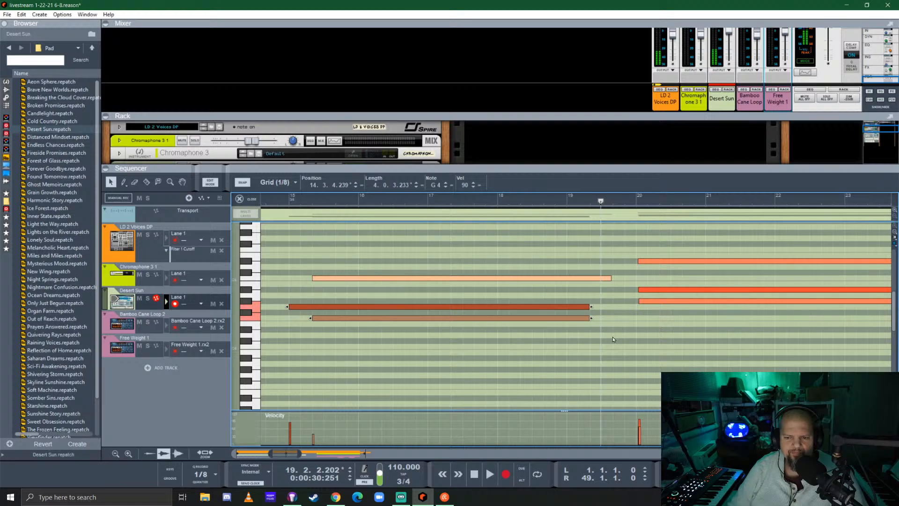
left_click(612, 337)
left_click(585, 306)
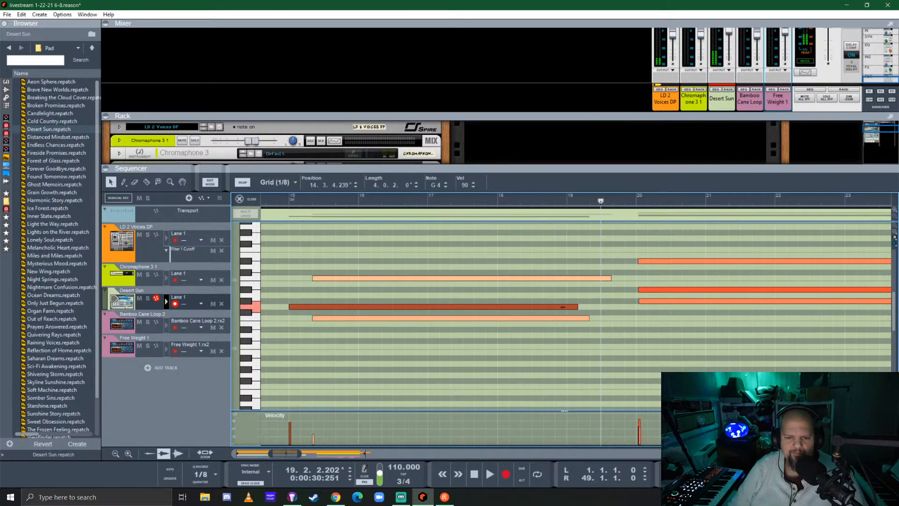
left_click_drag(562, 307, 356, 306)
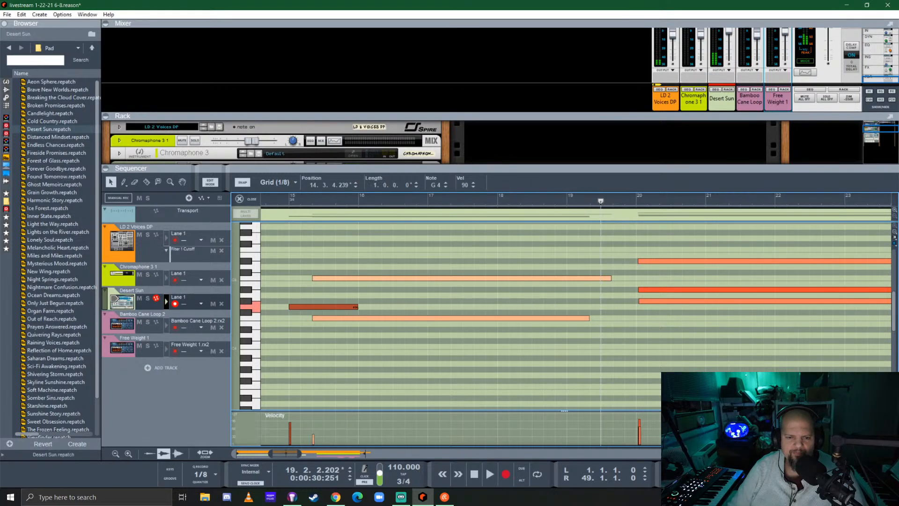
Play the edited pad part from about bar 15 and return to the arrangement
left_click(279, 201)
key("space")
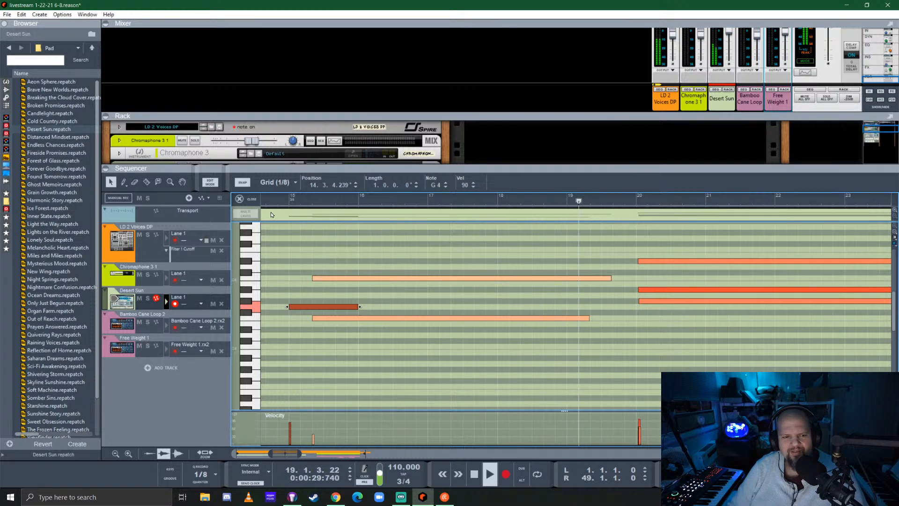
left_click(247, 199)
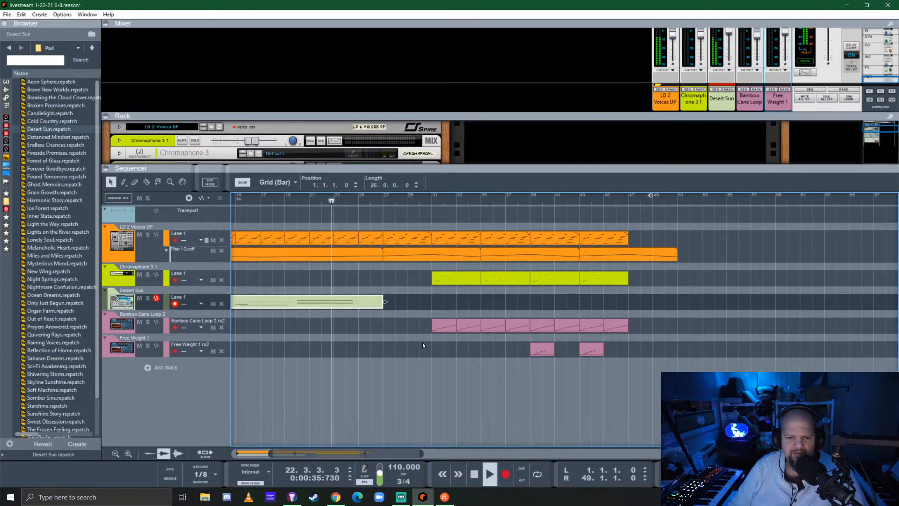
Reopen the Desert Sun clip and shorten the A#4 note of the bar 20 chord to about two and a half bars
double_click(361, 305)
key("space")
left_click_drag(639, 276, 650, 291)
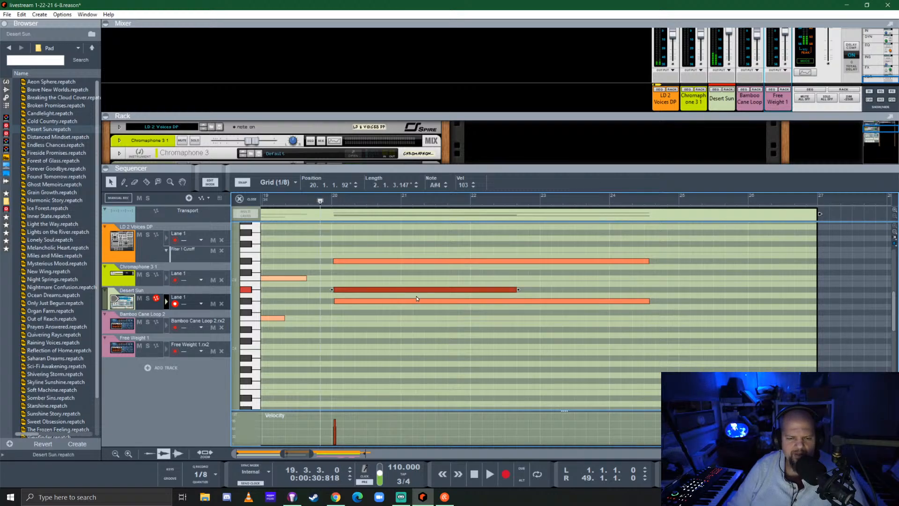
left_click(433, 334)
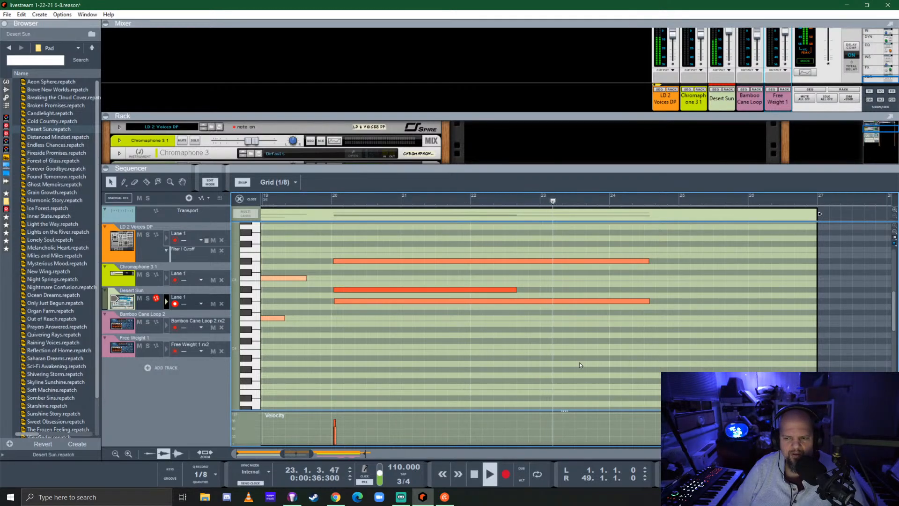
Lengthen the chord's D#5 note and lowest note together so both end at bar 26, and close the clip
left_click_drag(617, 230, 668, 301)
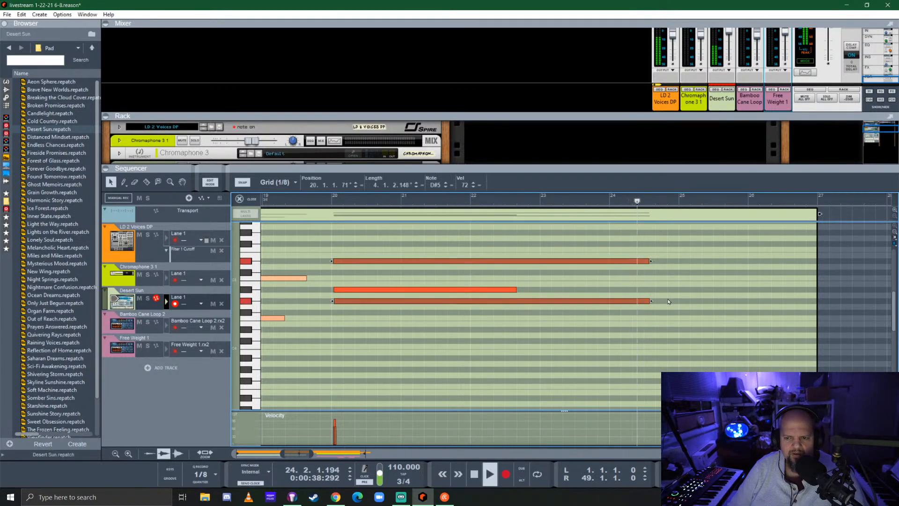
left_click_drag(653, 260, 803, 304)
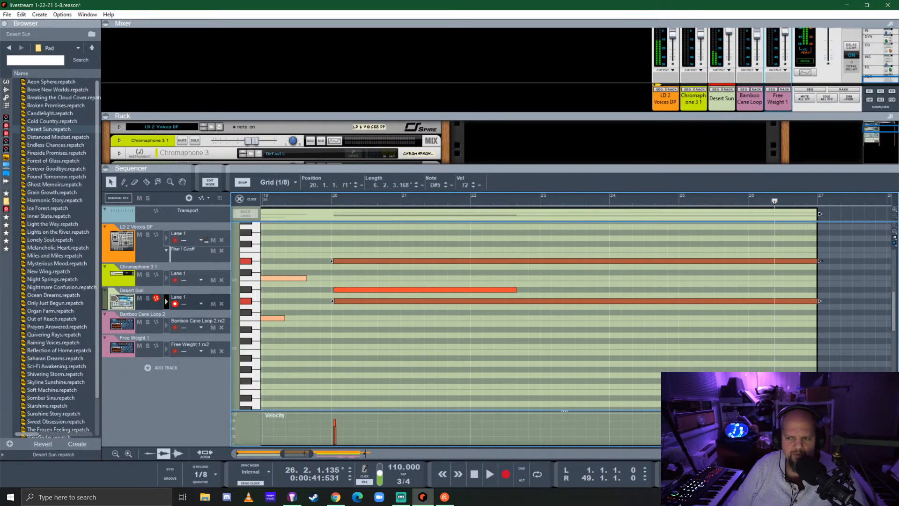
left_click_drag(818, 261, 763, 262)
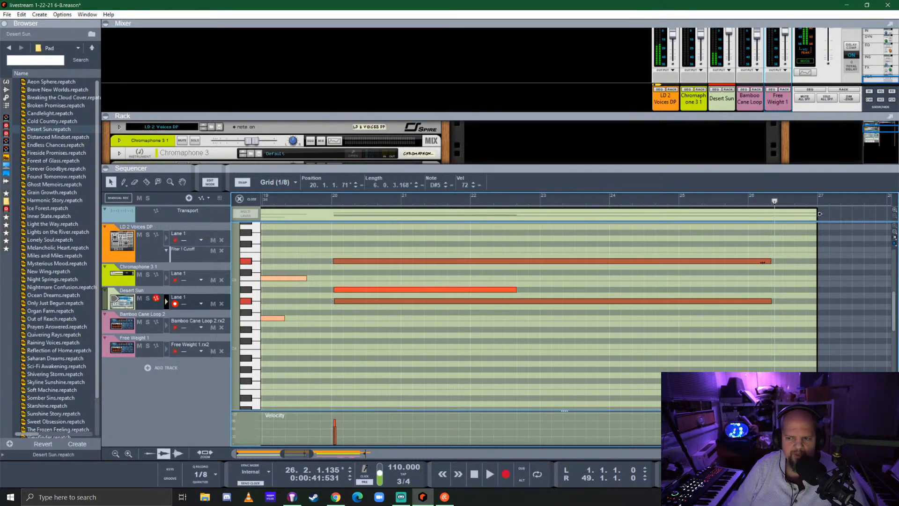
left_click(242, 200)
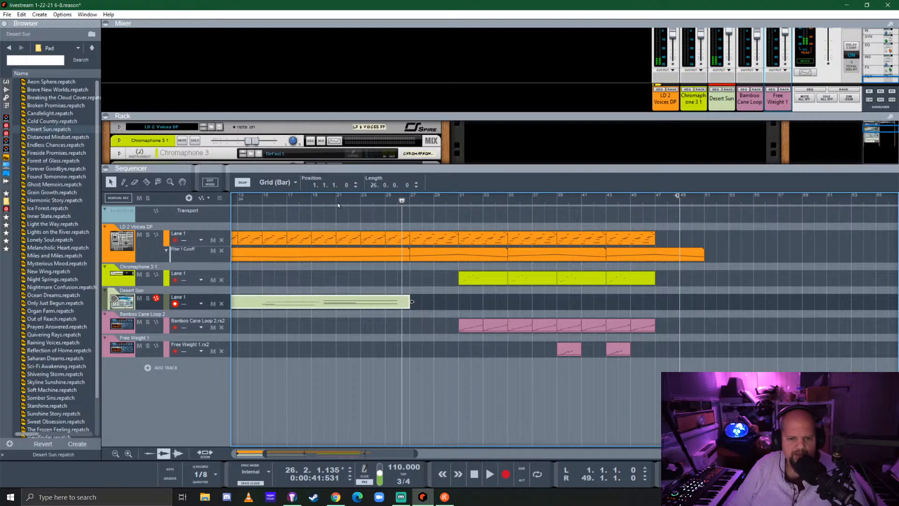
Play the arrangement from about bar 20 to check the edited pad chord and the transition into the next section
left_click(323, 200)
scroll(306, 264, "up", 2)
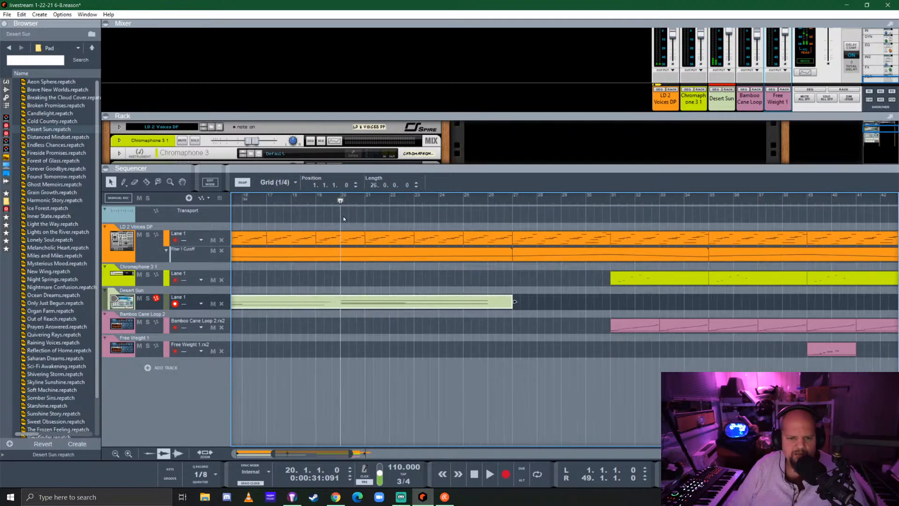
left_click(332, 200)
key("space")
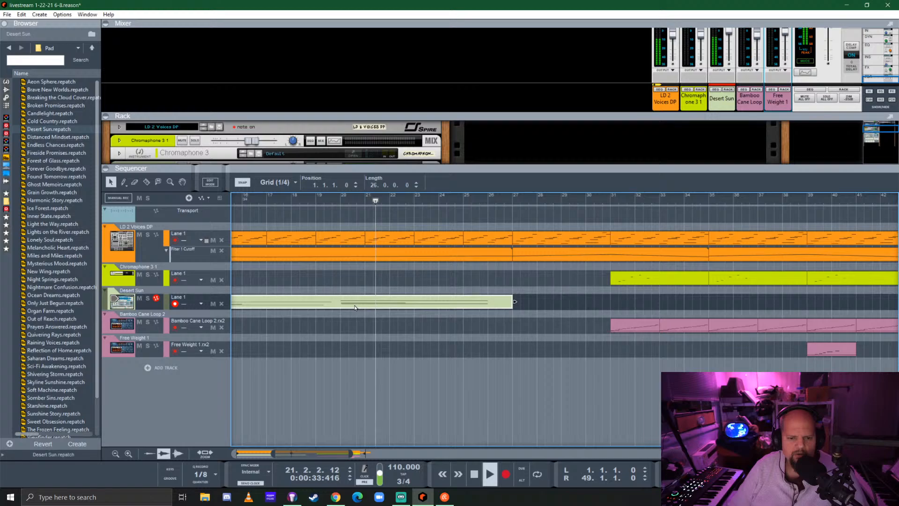
scroll(353, 379, "down", 3)
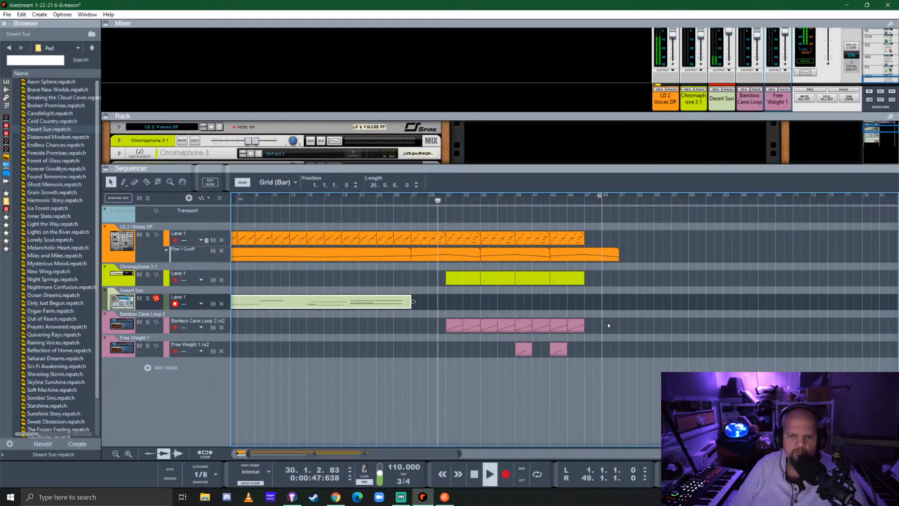
Move the Chromaphone clips to start at bar 35 and copy the last four bars of lead and percussion clips to bar 47
left_click_drag(470, 279, 505, 277)
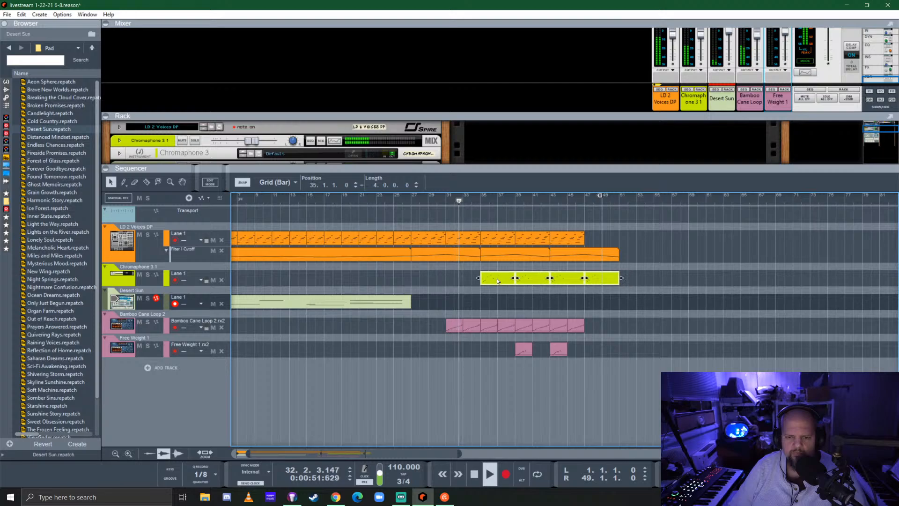
left_click(648, 288)
left_click_drag(559, 238, 591, 236)
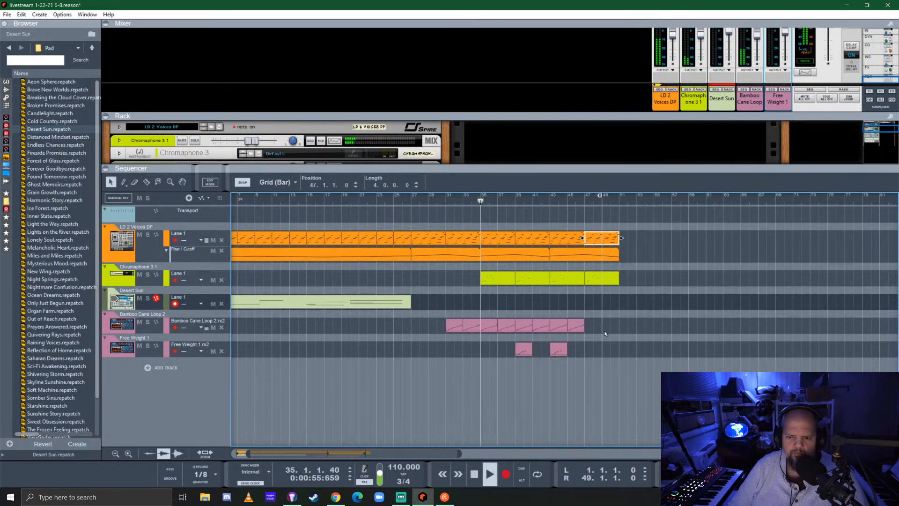
mouse_move(604, 318)
left_mouse_down()
mouse_move(560, 345)
mouse_move(599, 327)
mouse_move(592, 327)
left_mouse_up()
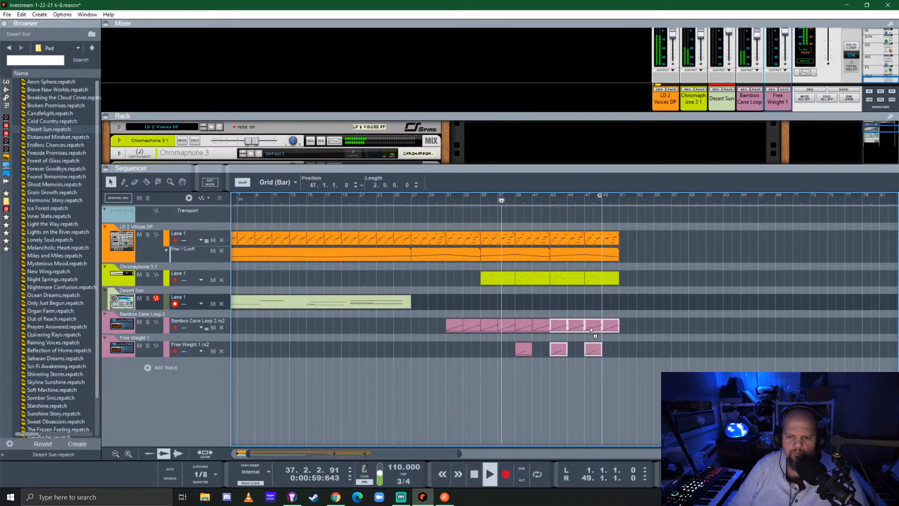
left_click(662, 300)
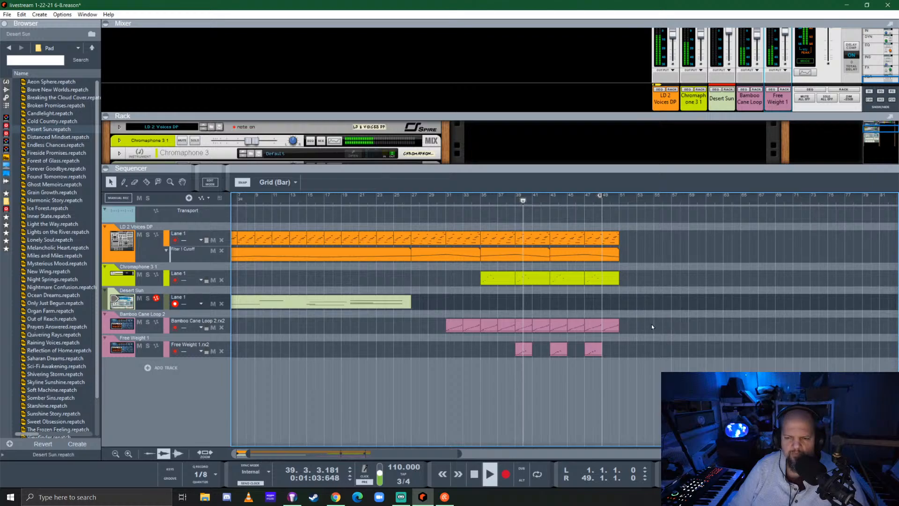
Set the left locator to bar 47 and the right locator to bar 55
left_click(551, 196, "ctrl")
left_click(620, 196, "alt")
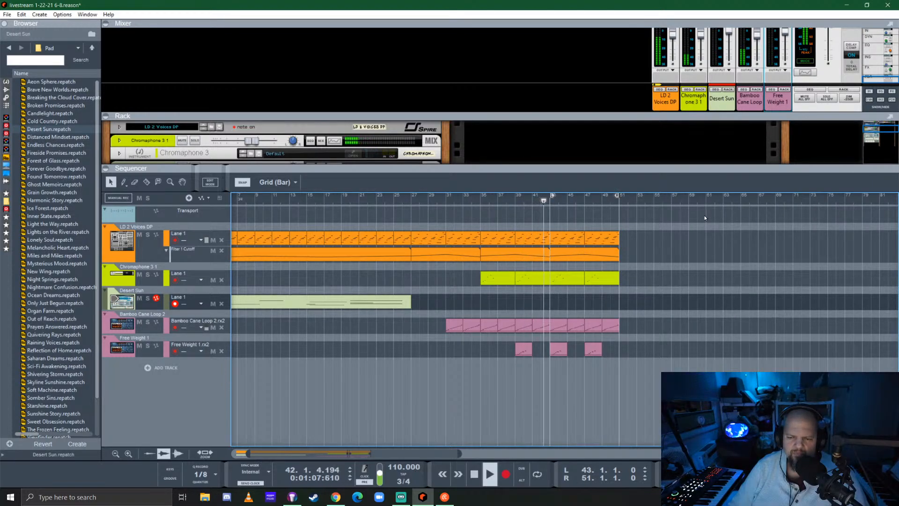
left_click(586, 196, "ctrl")
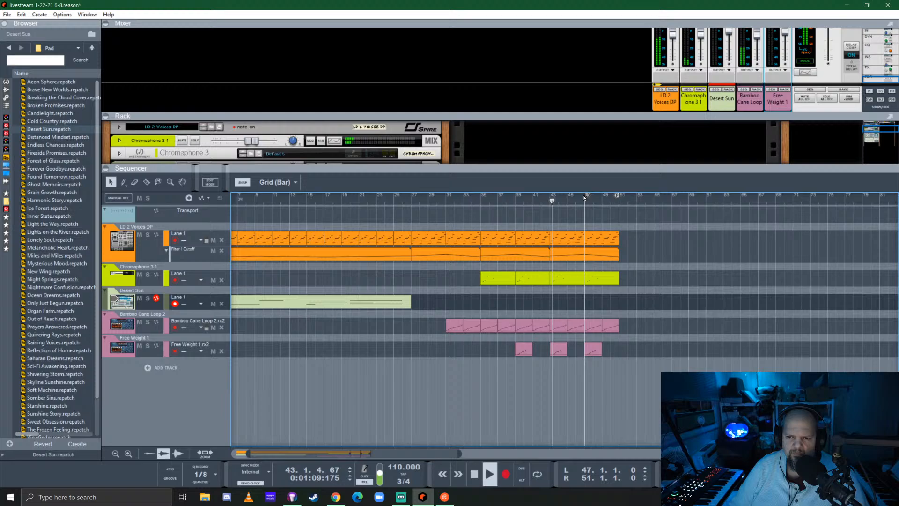
left_click(651, 195, "alt")
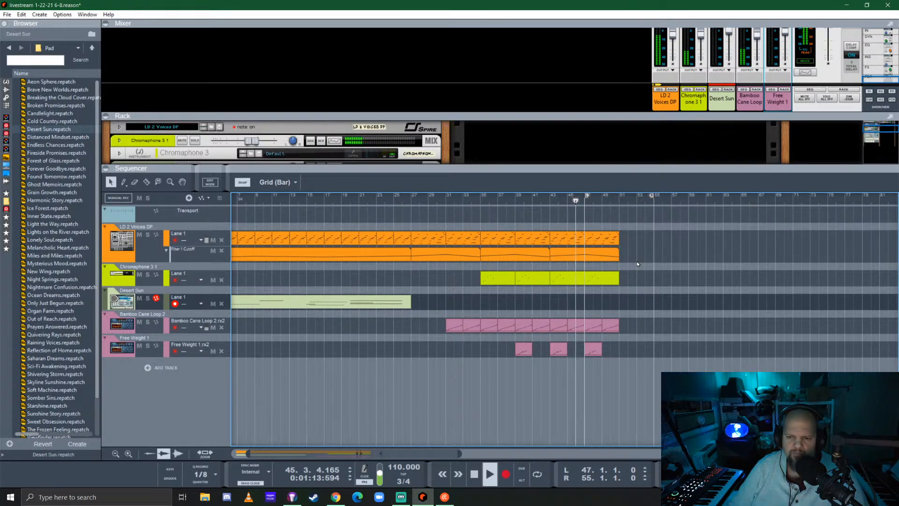
Extend the last Filter 1 Cutoff automation clip to bar 55 and copy the last lead clip to bar 51
left_click(601, 256)
left_click_drag(619, 255, 633, 238)
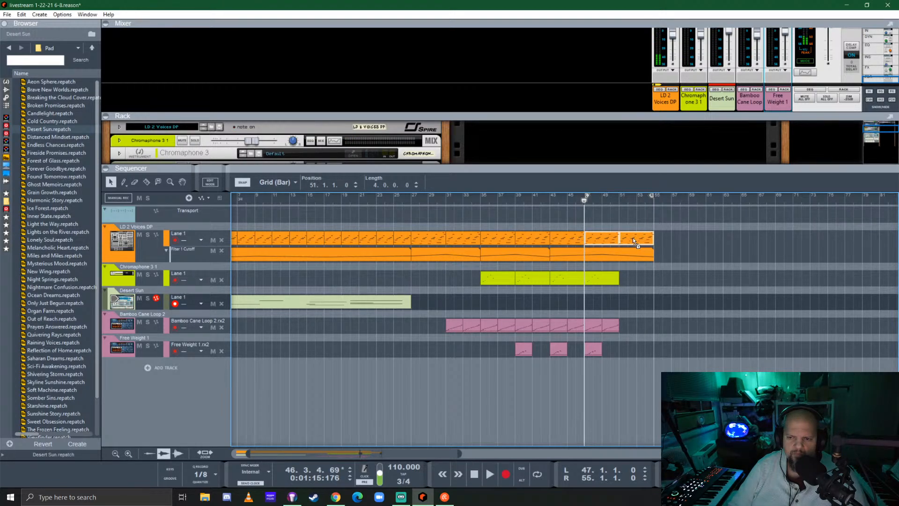
Copy the last Chromaphone clip and the last four bars of Bamboo Cane Loop 2 and Free Weight 1 clips to bar 51
double_click(595, 282)
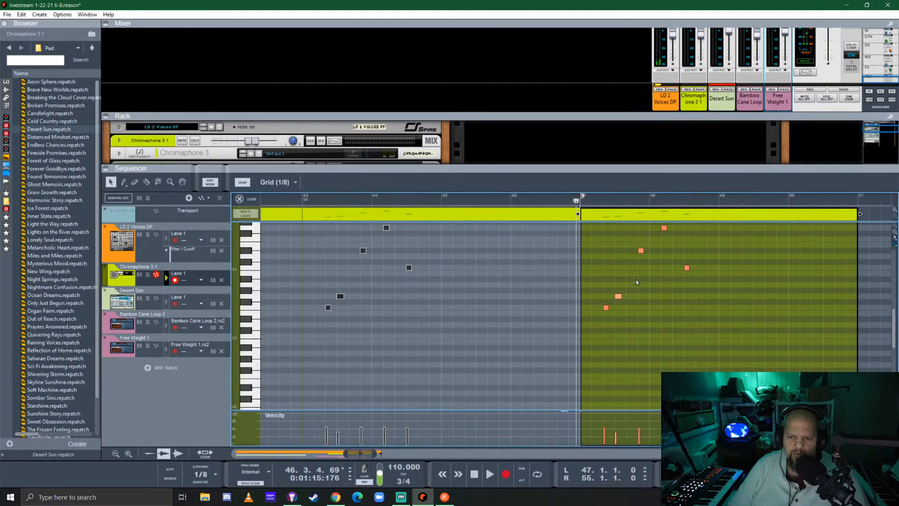
key("ctrl+e")
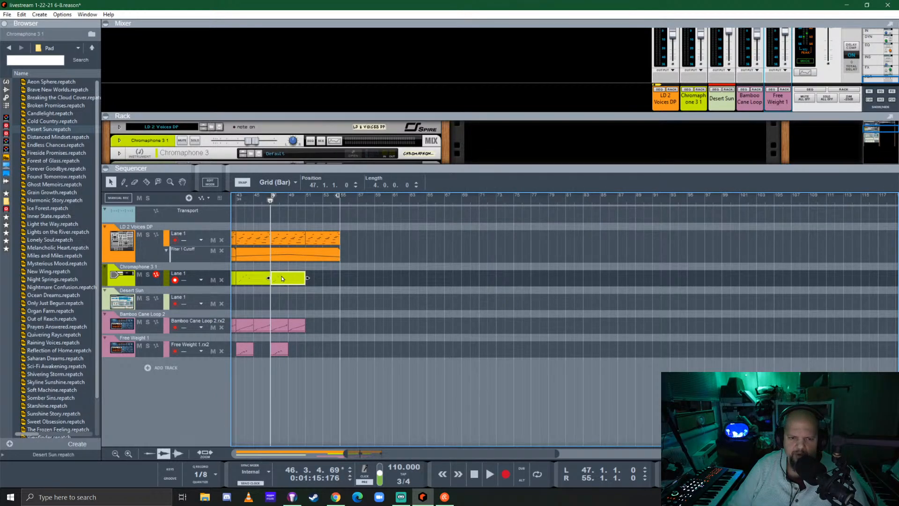
left_click_drag(282, 279, 322, 283)
scroll(326, 282, "left", 3)
left_click_drag(398, 356, 401, 328)
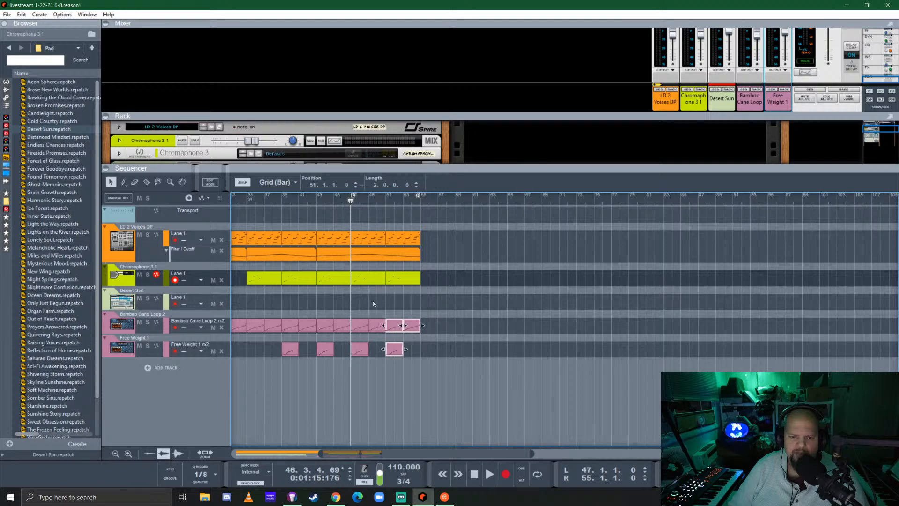
scroll(453, 295, "left", 4)
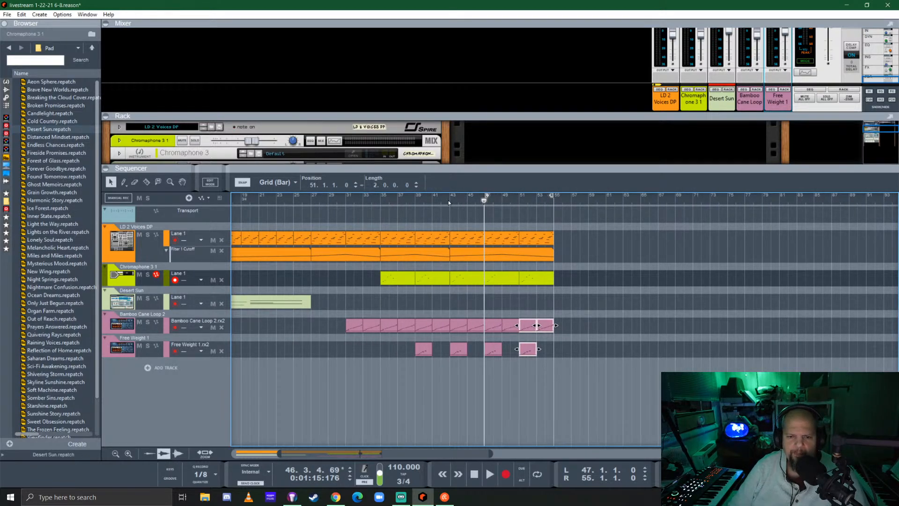
Set the left locator to bar 43 and play Bamboo Cane Loop 2 and Free Weight 1 soloed from there
left_click_drag(485, 196, 448, 203)
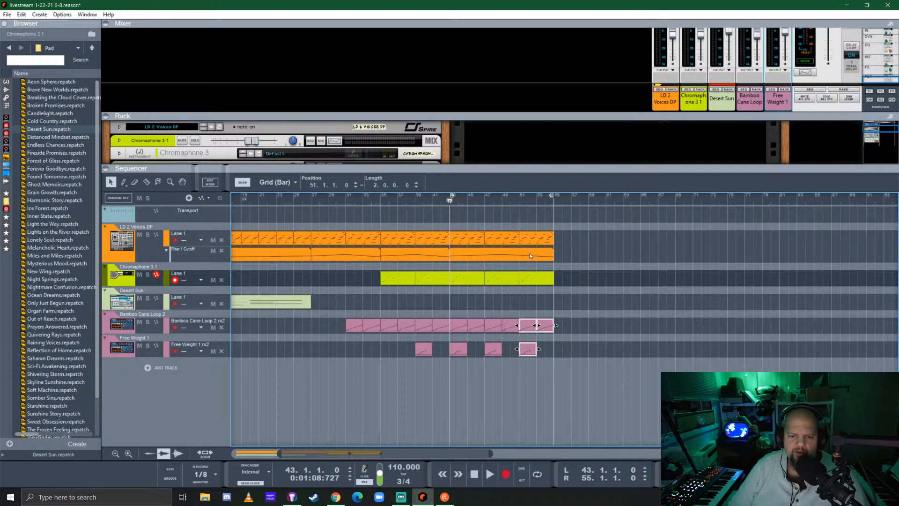
left_click_drag(773, 117, 775, 287)
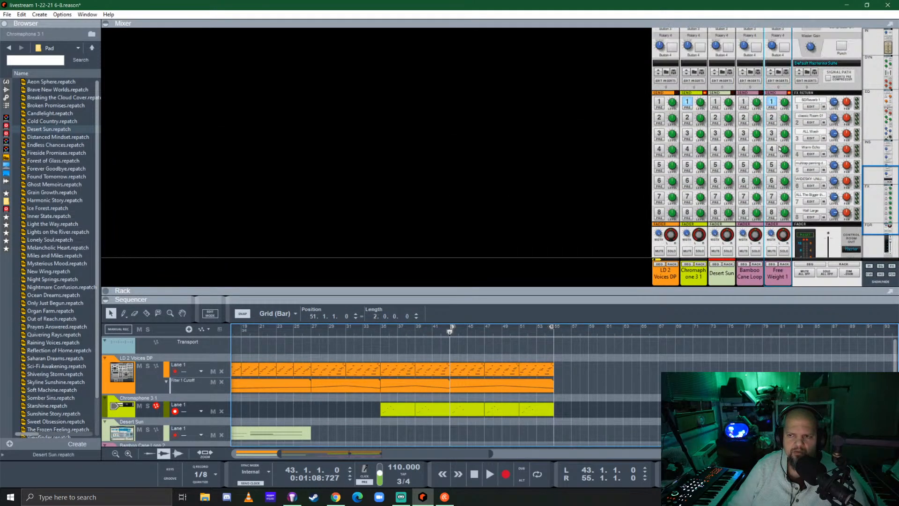
scroll(773, 150, "down", 3)
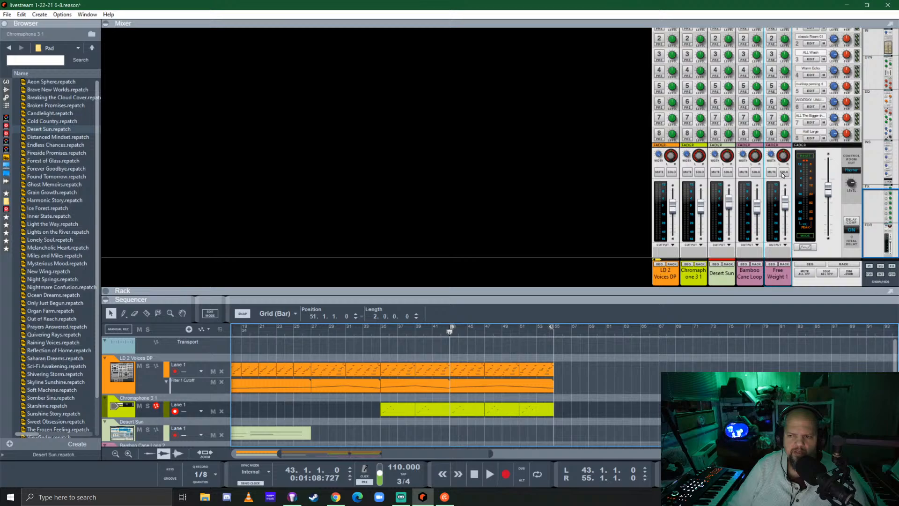
left_click(784, 173)
left_click(755, 173)
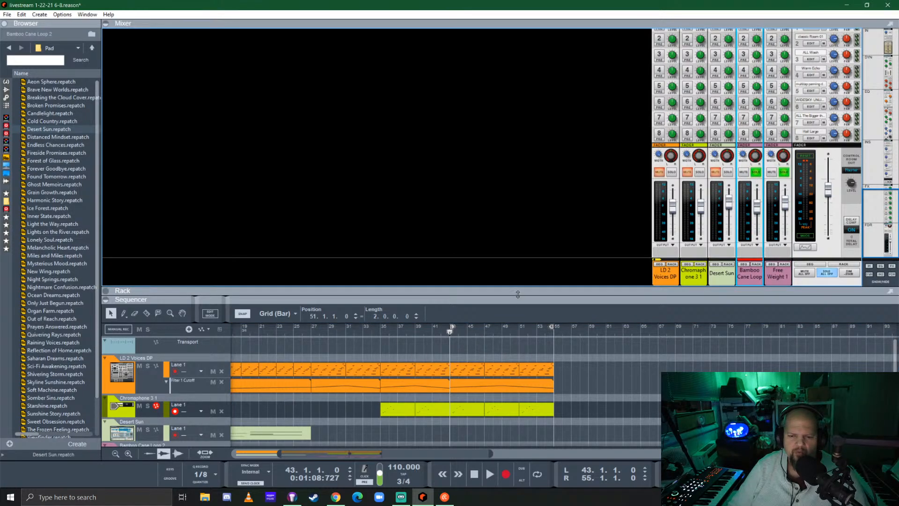
left_click_drag(518, 294, 562, 226)
key("space")
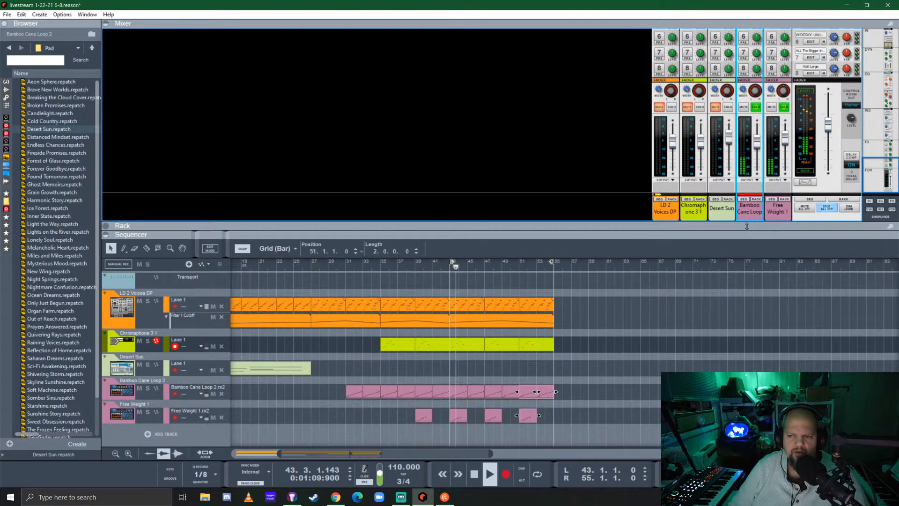
Turn on the FX2 send for Bamboo Cane Loop 2, adjust its send level, and clear all solos
left_click_drag(747, 226, 747, 365)
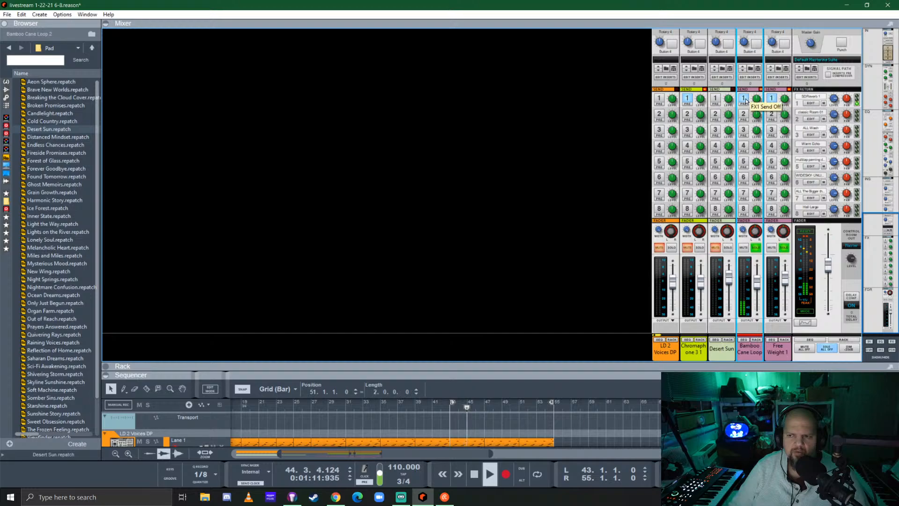
mouse_move(755, 102)
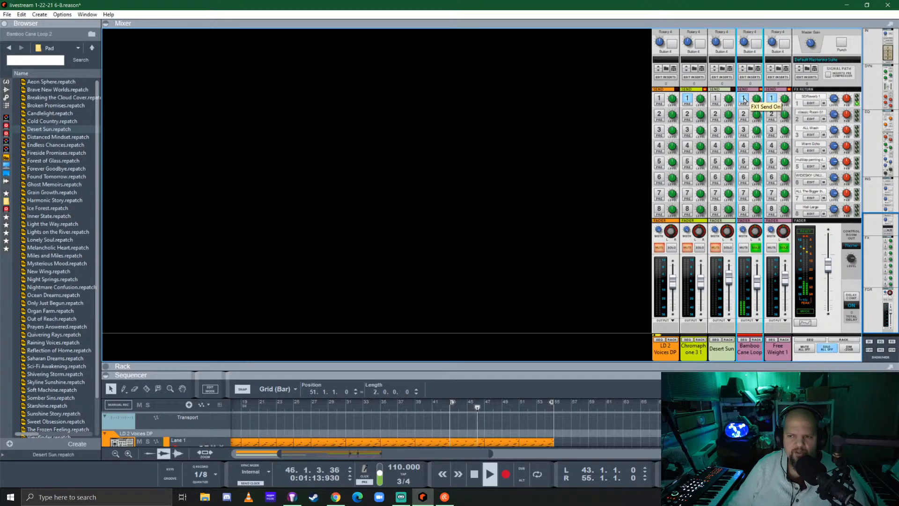
left_click(743, 115)
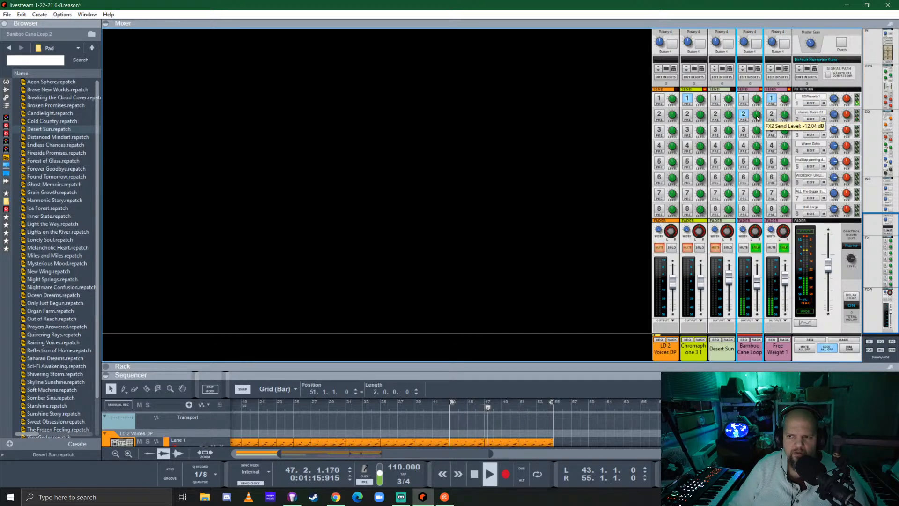
left_click_drag(759, 133, 757, 131)
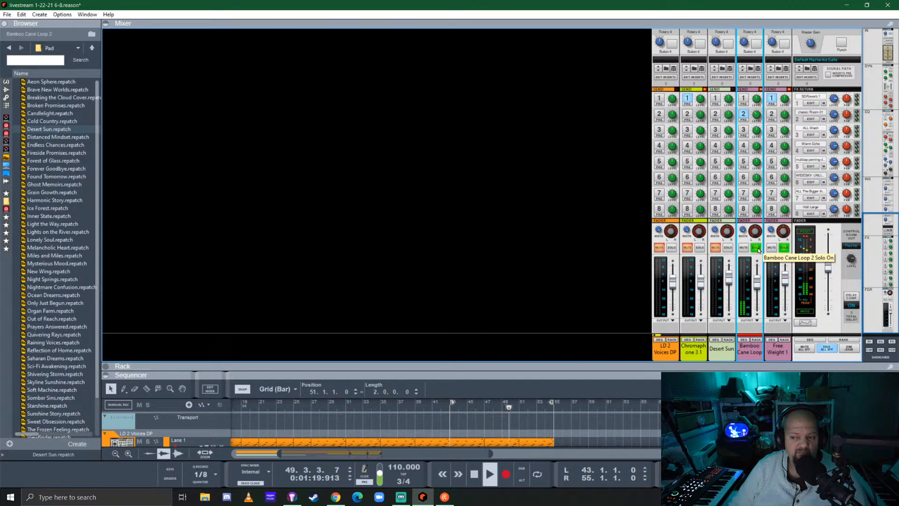
left_click(825, 351)
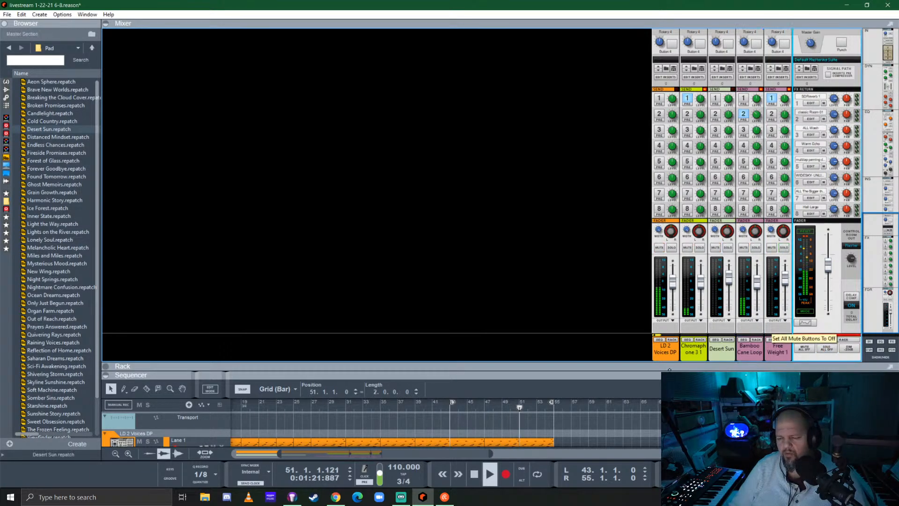
key("space")
Fold the Desert Sun Grain device and add a new Grain instrument below it with the Dexy Twinkle lead patch
left_click_drag(648, 375, 573, 343)
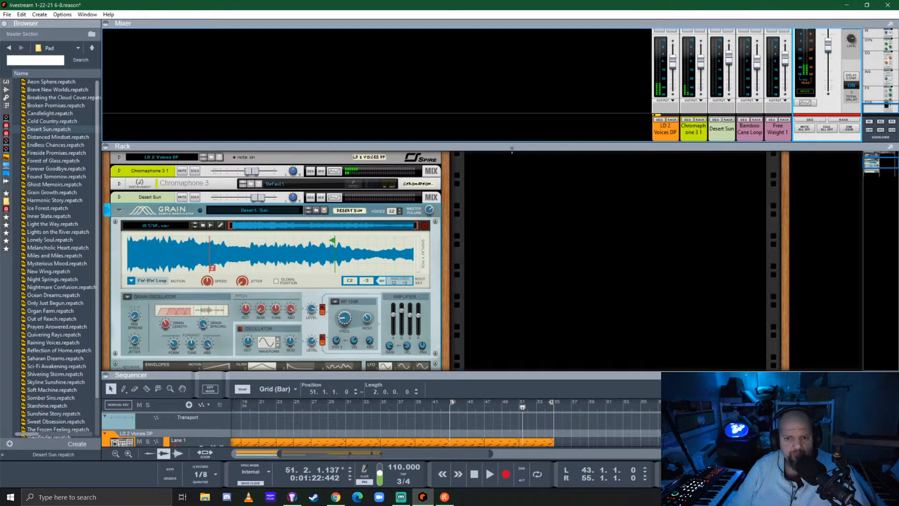
left_click_drag(512, 149, 511, 111)
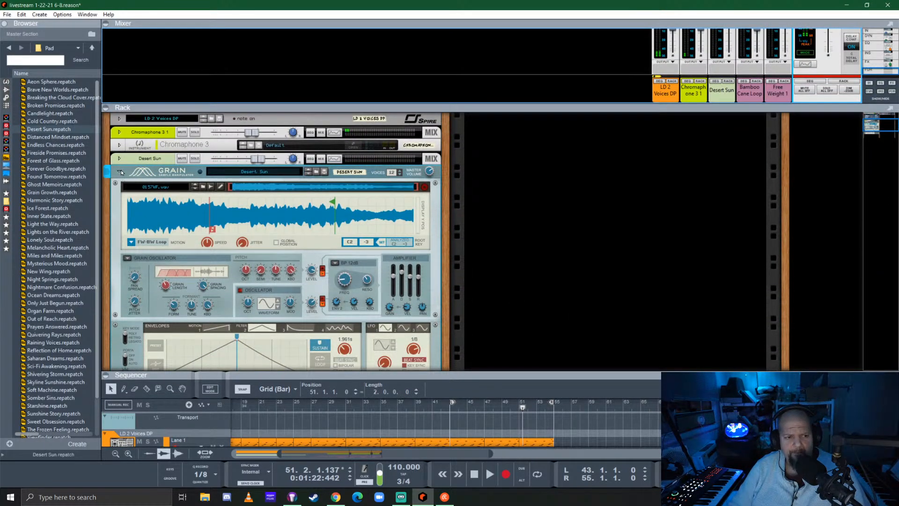
left_click(120, 171)
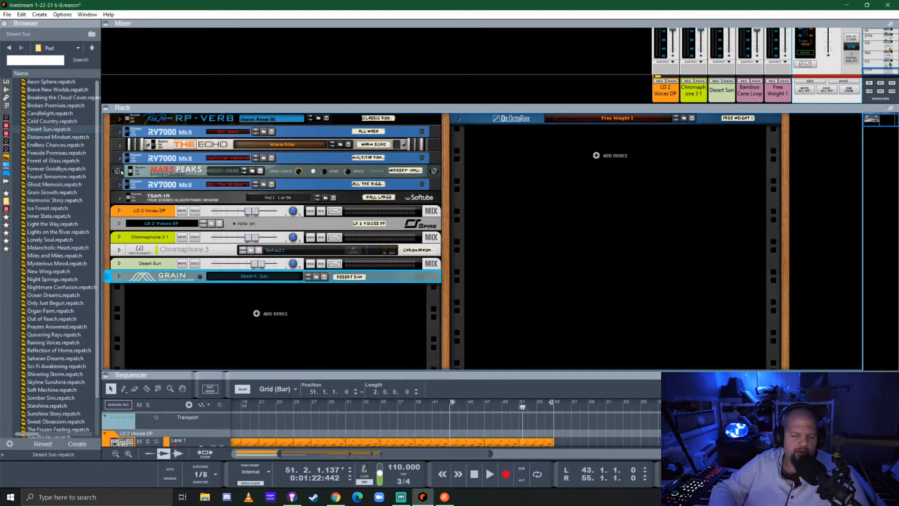
left_click(166, 325)
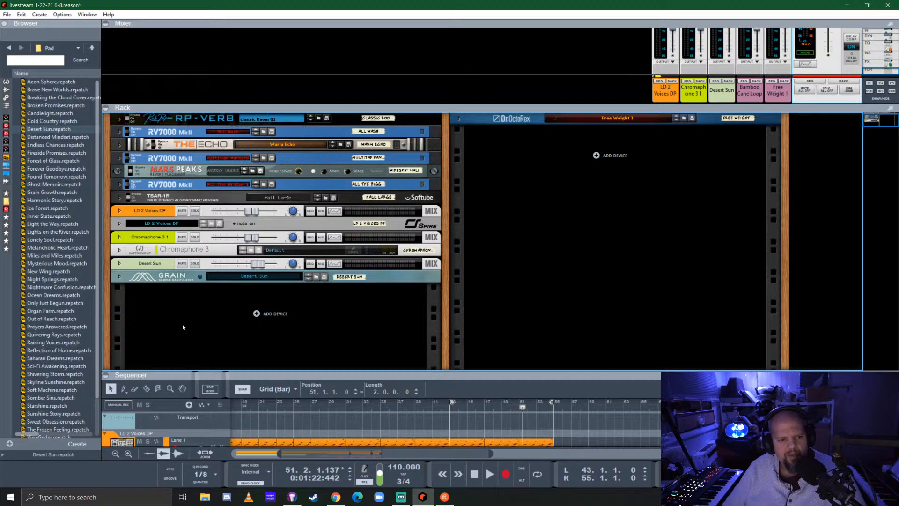
left_click(87, 52)
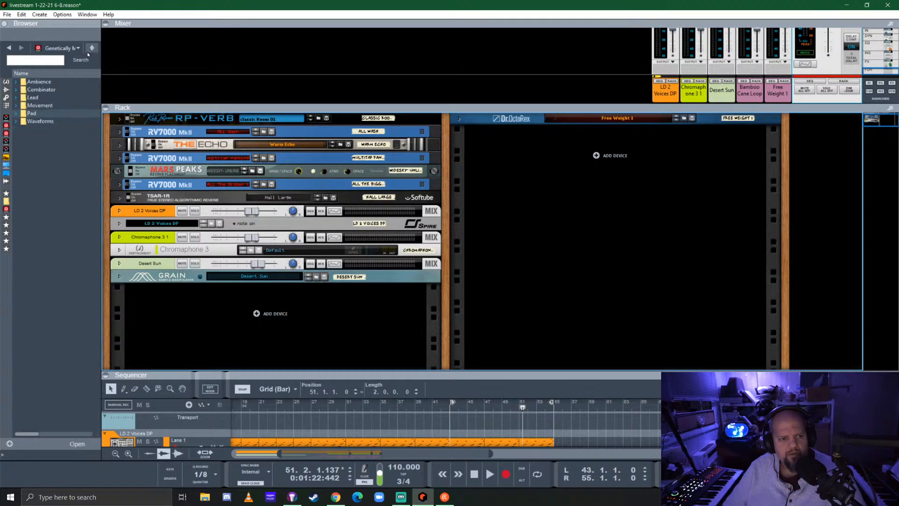
double_click(31, 99)
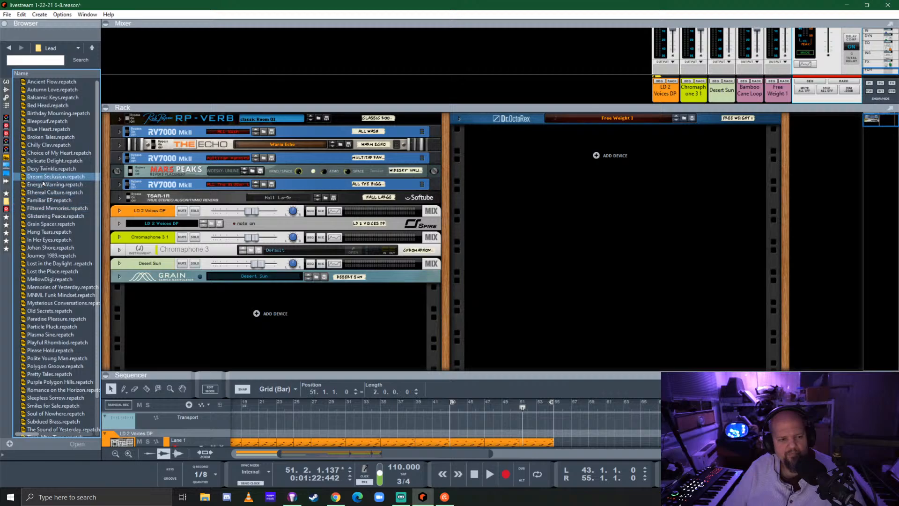
left_click_drag(44, 170, 209, 330)
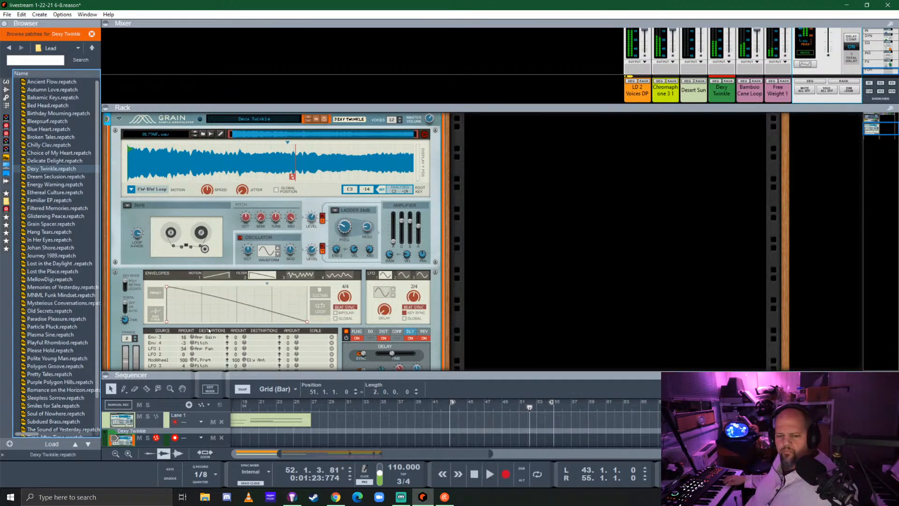
Audition the Dexy Twinkle patch against the arrangement, stop playback, and fold its device
key("KP_0")
key("space")
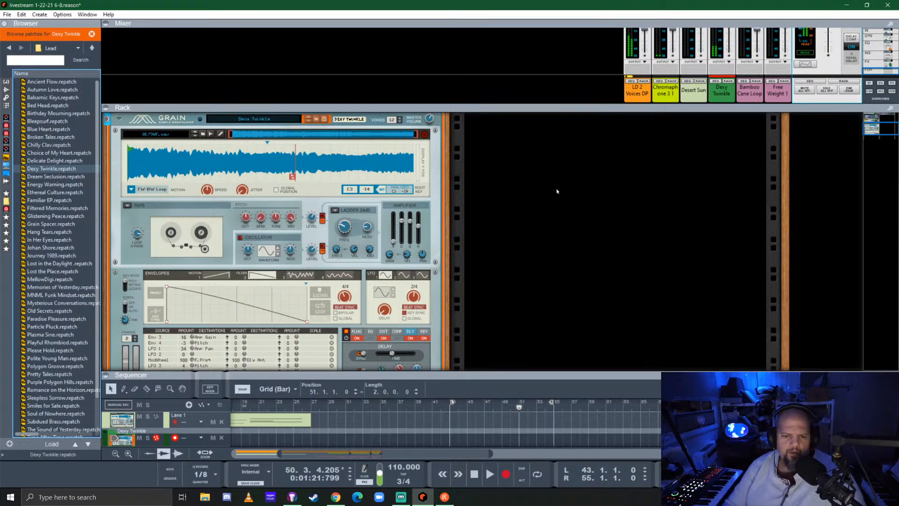
left_click(120, 118)
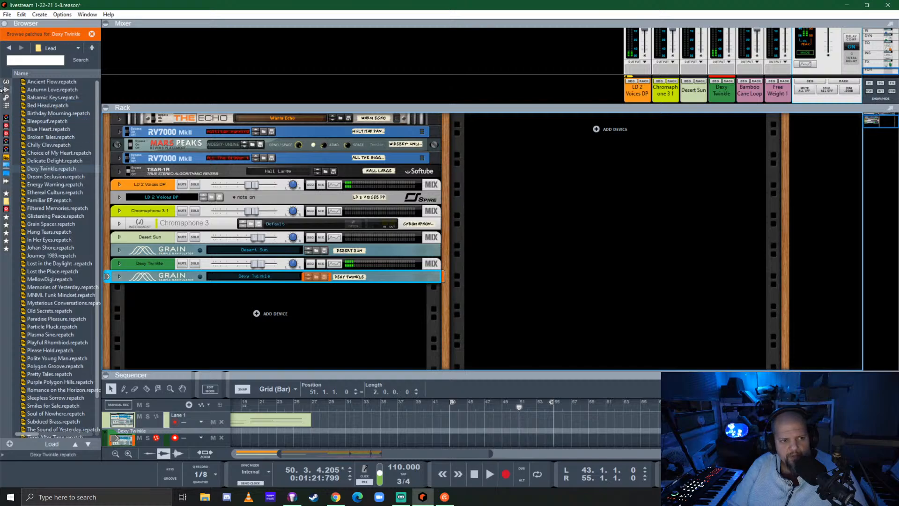
Add The Legend synthesizer below Dexy Twinkle in the rack and reset it to its initial patch
left_click(6, 82)
scroll(56, 188, "down", 15)
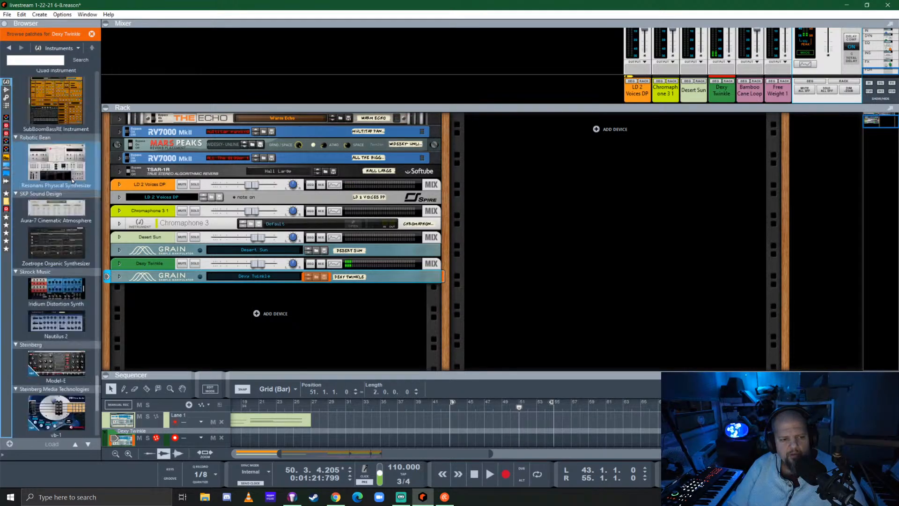
left_click_drag(57, 290, 181, 330)
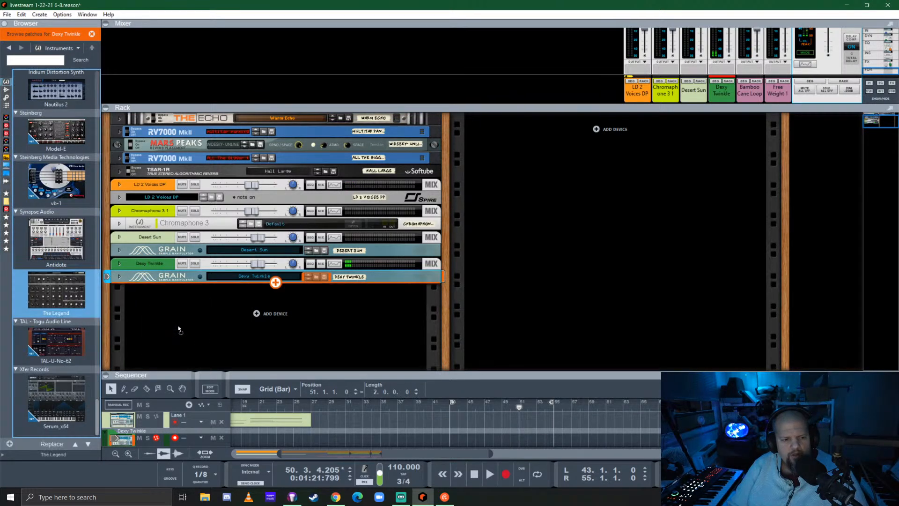
right_click(178, 175)
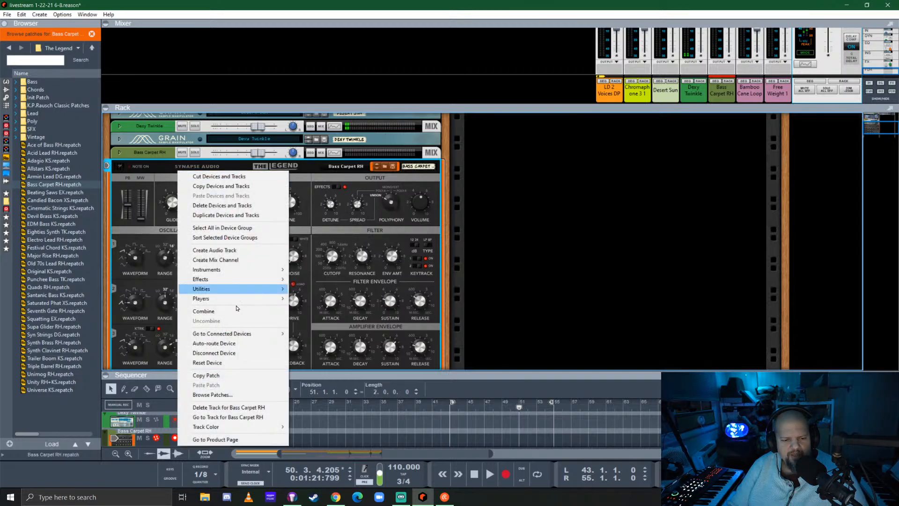
left_click(222, 361)
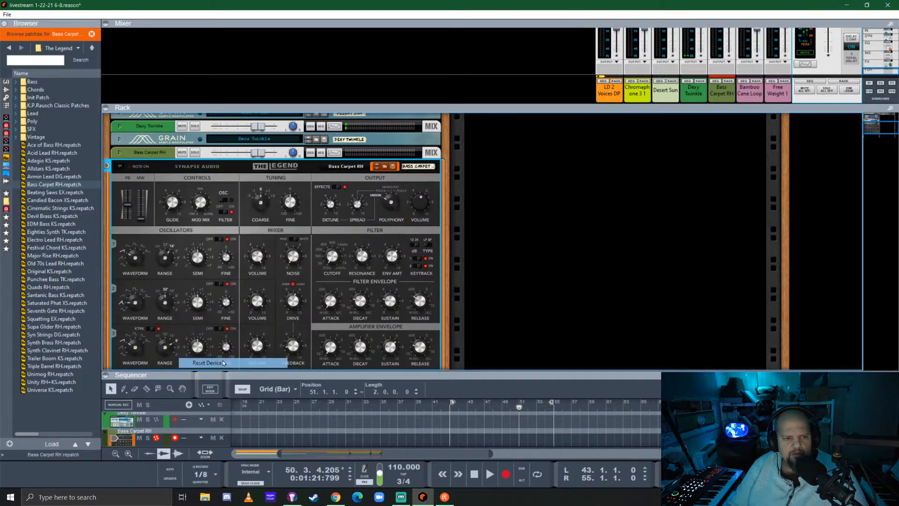
Color The Legend's track Burgundy and move the device above LD 2 Voices DP in the rack
right_click(159, 153)
mouse_move(185, 448)
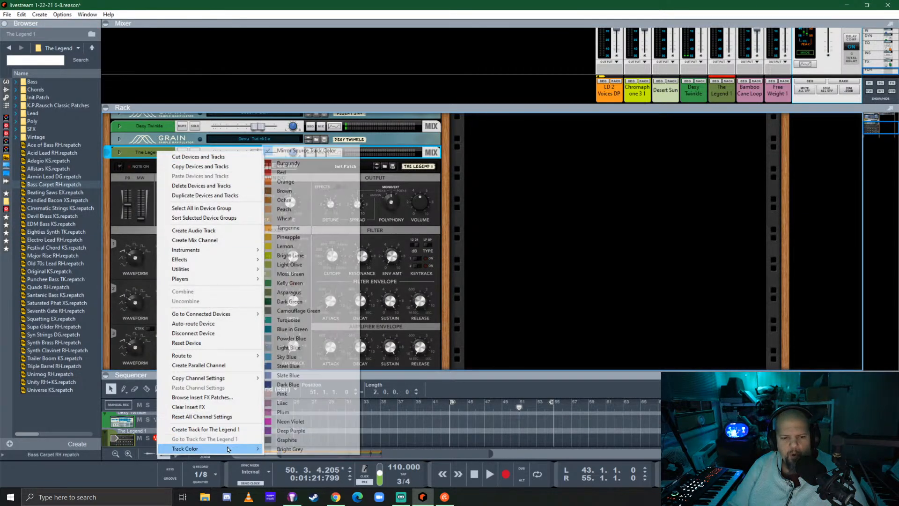
left_click(288, 164)
scroll(141, 262, "up", 3)
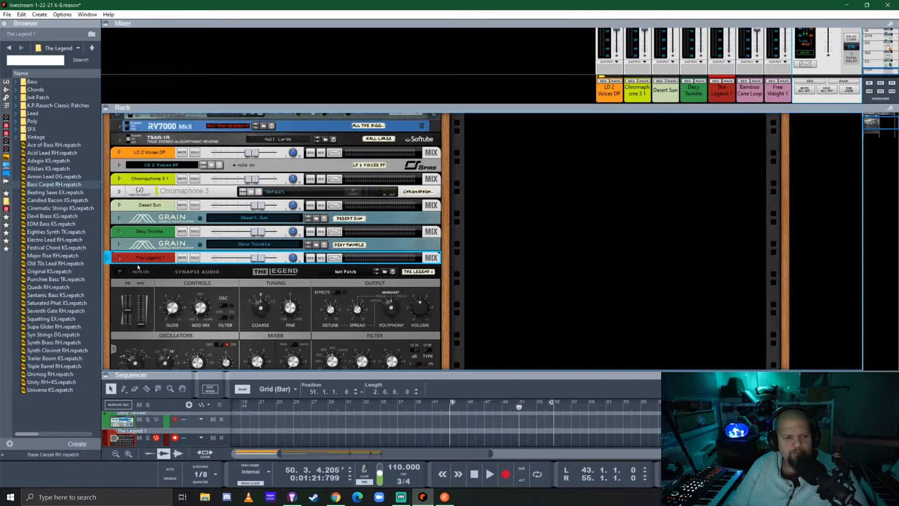
left_click_drag(131, 260, 141, 145)
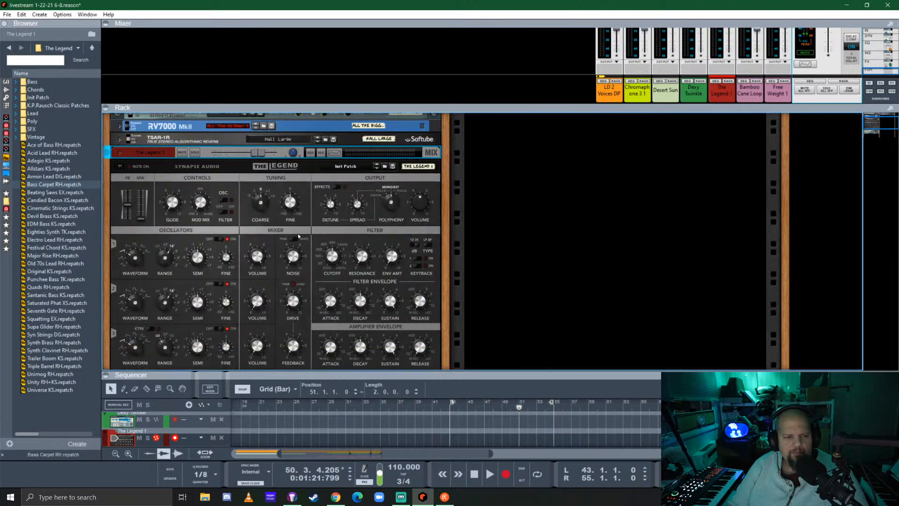
scroll(210, 192, "down", 2)
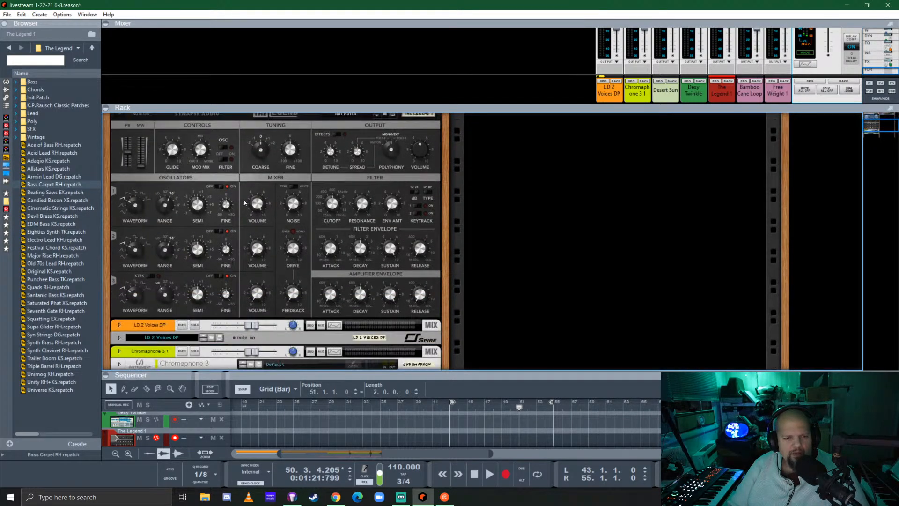
scroll(210, 191, "up", 1)
Enlarge the sequencer and record a part on The Legend track from bar 43 to about bar 47
left_click_drag(532, 377, 468, 177)
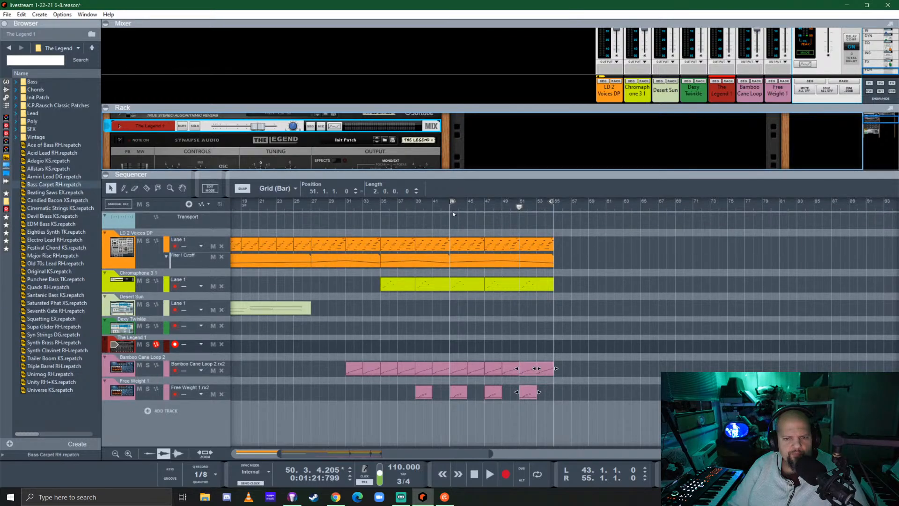
left_click(449, 209)
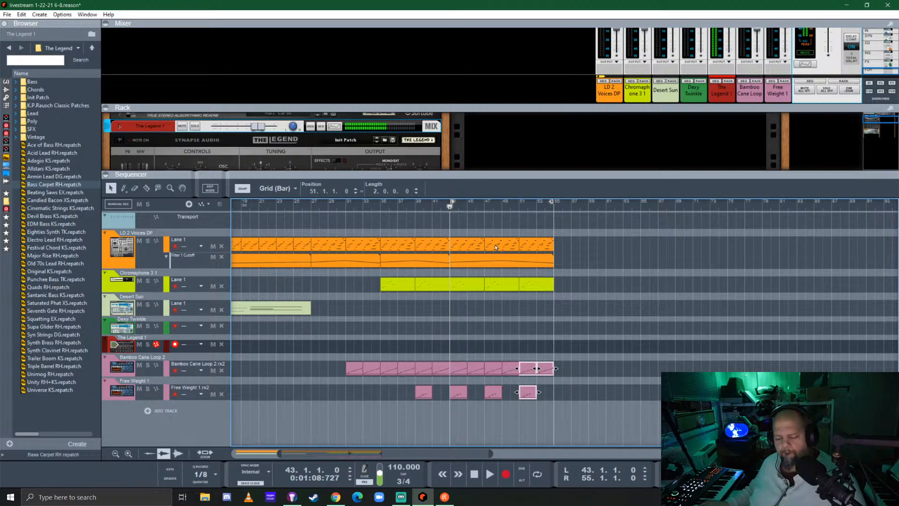
key("space")
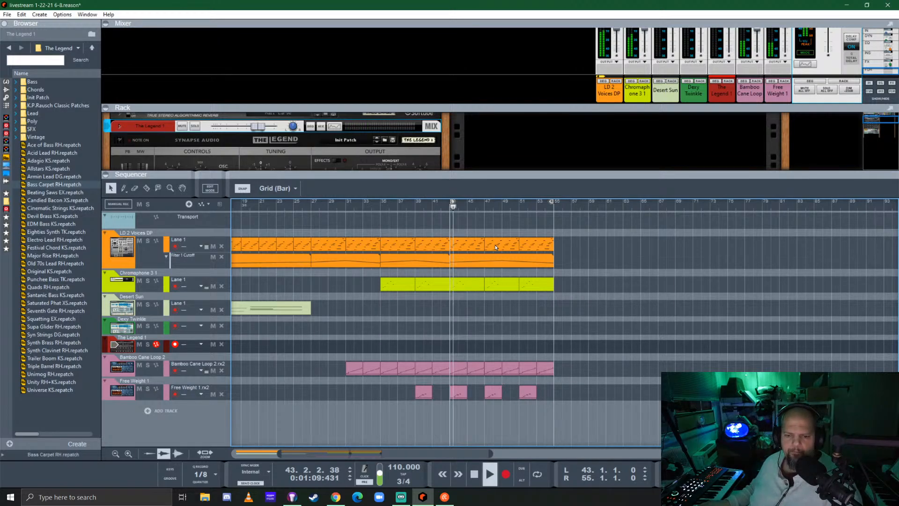
key("space")
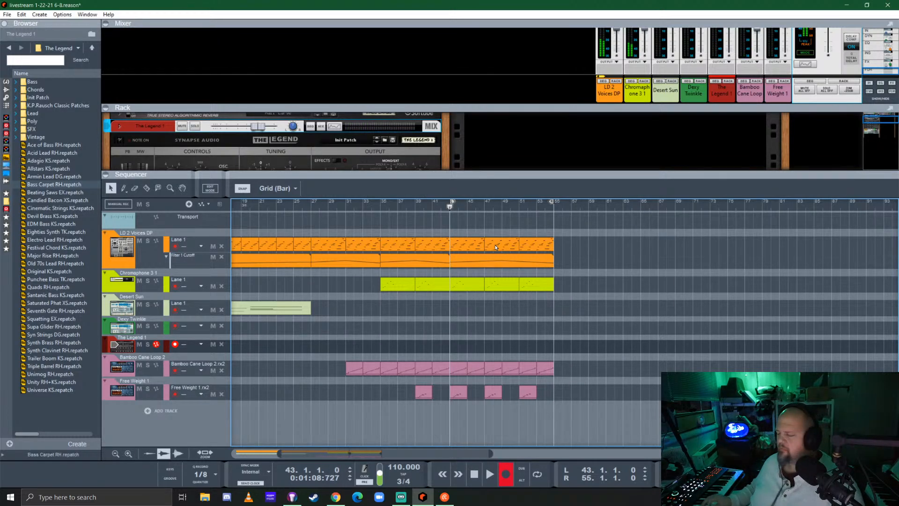
key("ctrl+Return")
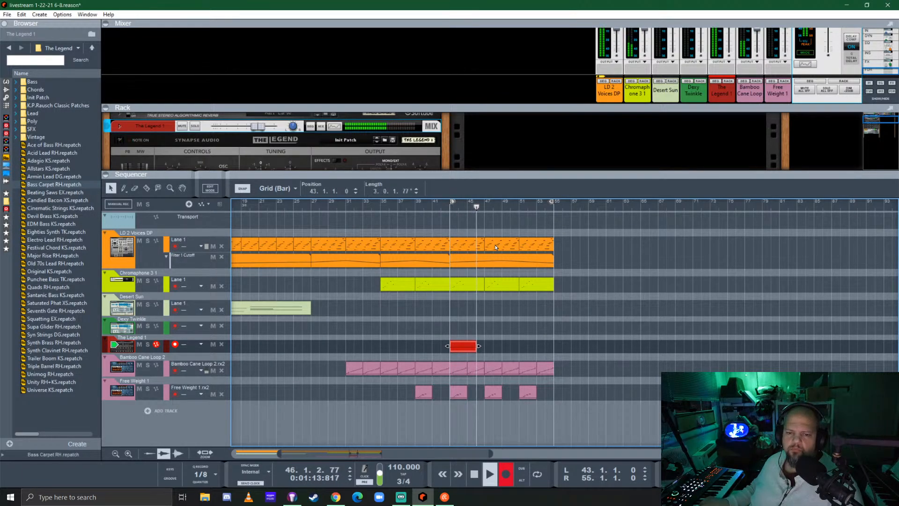
key("space")
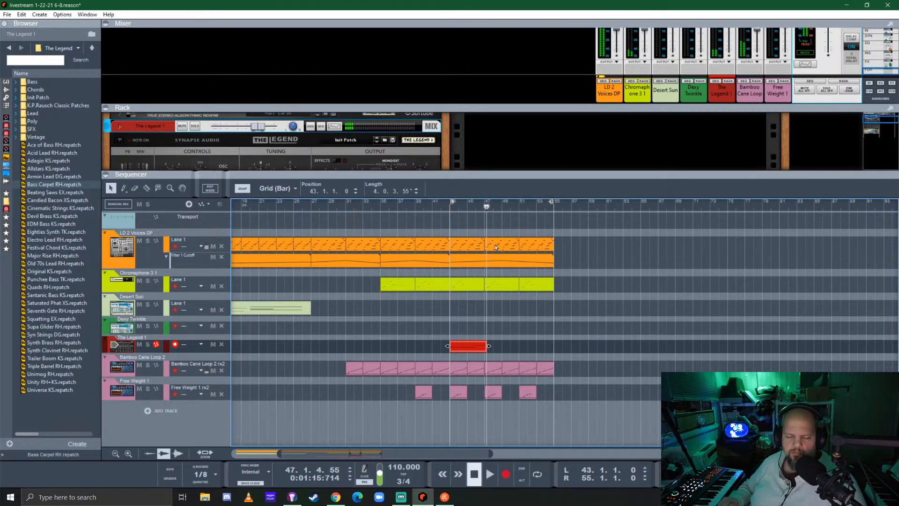
Lengthen the G#1 note in The Legend clip to the clip's end and copy the clip to bar 52
double_click(485, 350)
scroll(466, 336, "down", 2)
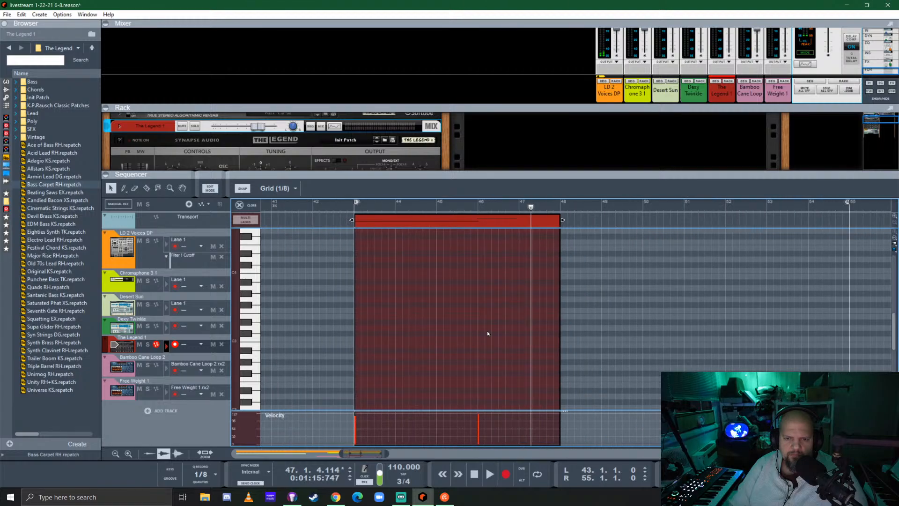
scroll(487, 330, "down", 8)
left_click(504, 299)
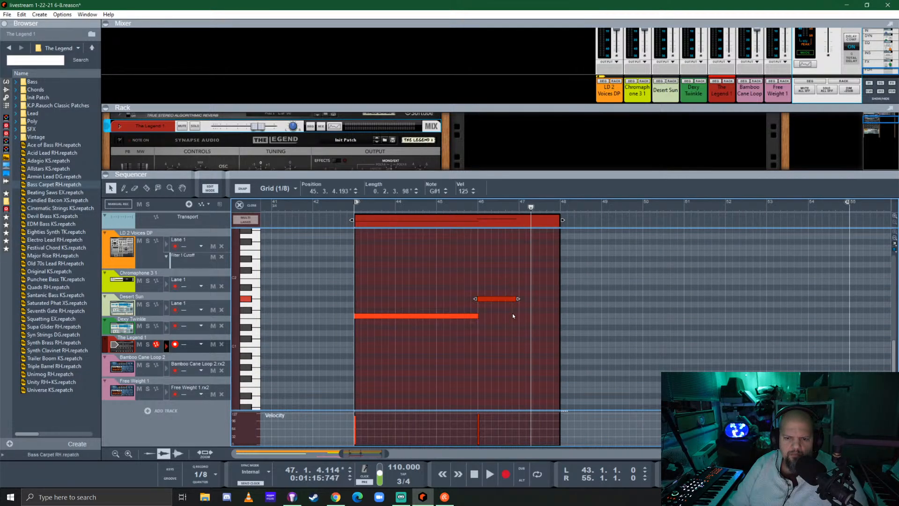
left_click_drag(518, 298, 529, 299)
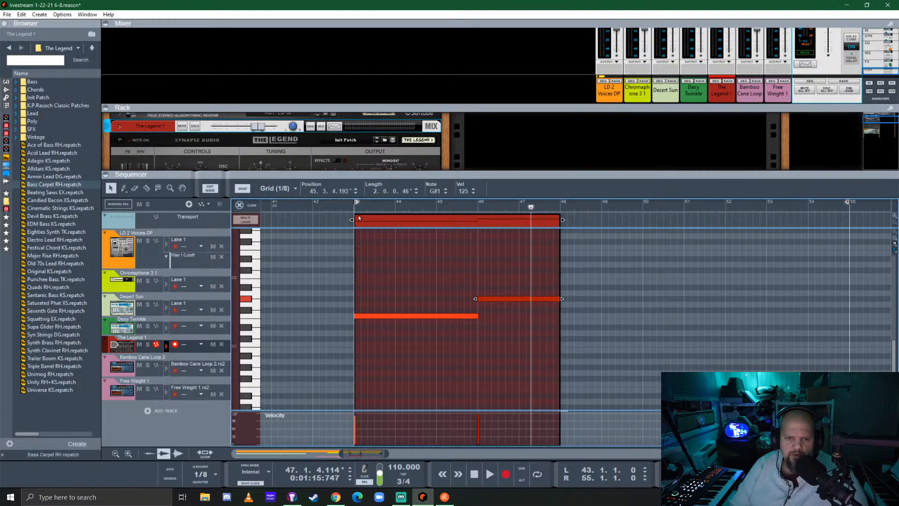
left_click(244, 205)
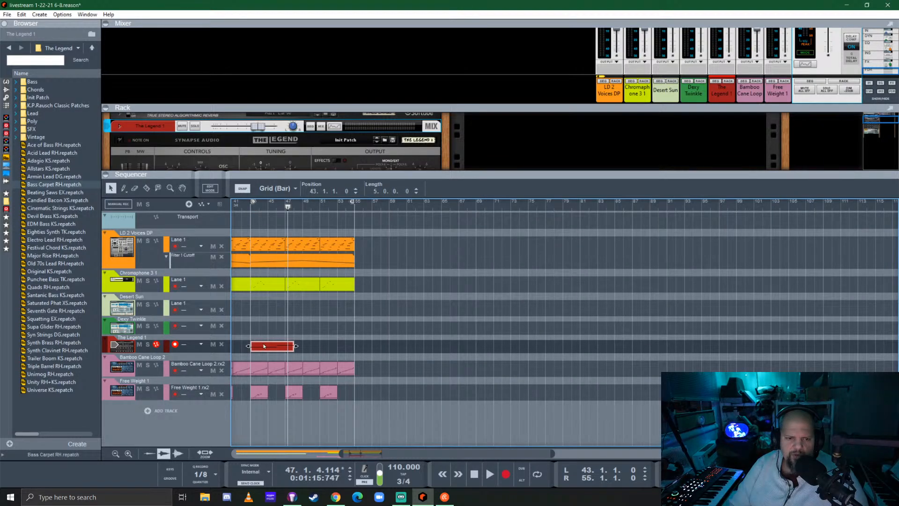
left_click_drag(264, 345, 342, 348)
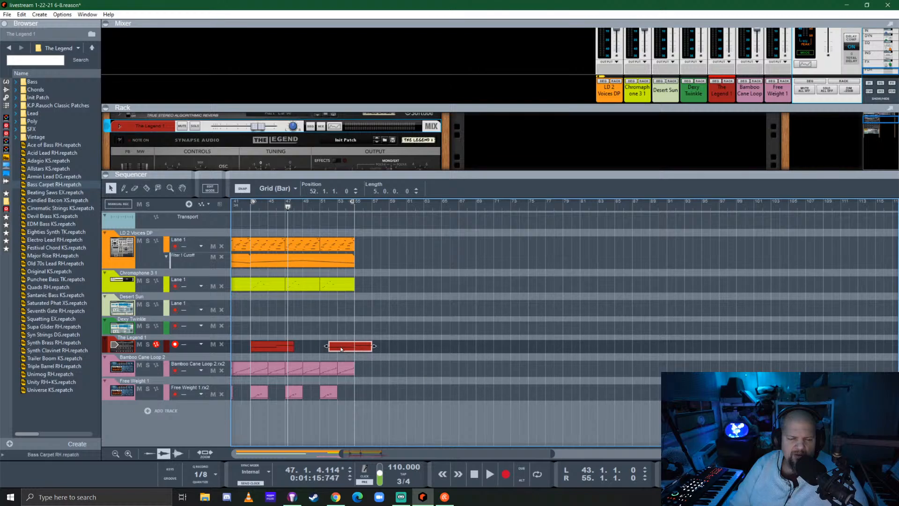
Shorten the G#1 note to just past bar 47 and trim the first The Legend clip to four bars
scroll(263, 343, "up", 3)
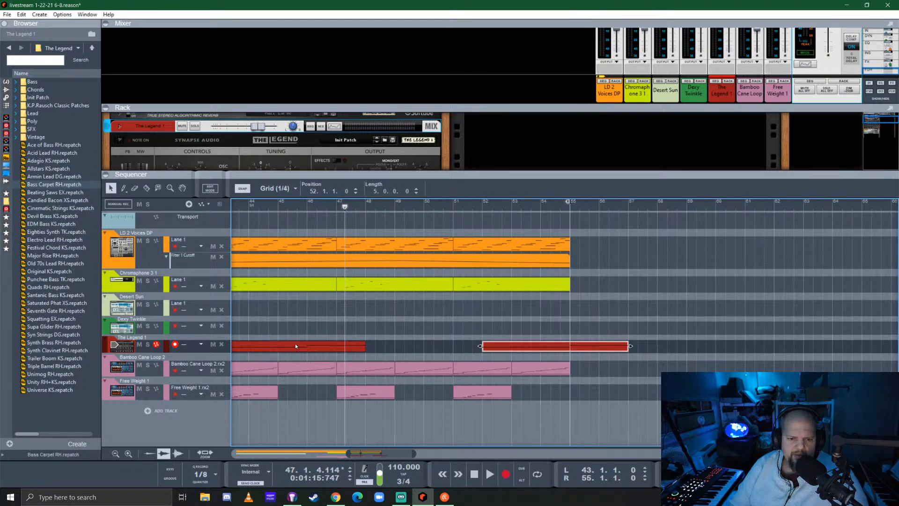
scroll(295, 344, "left", 2)
double_click(437, 344)
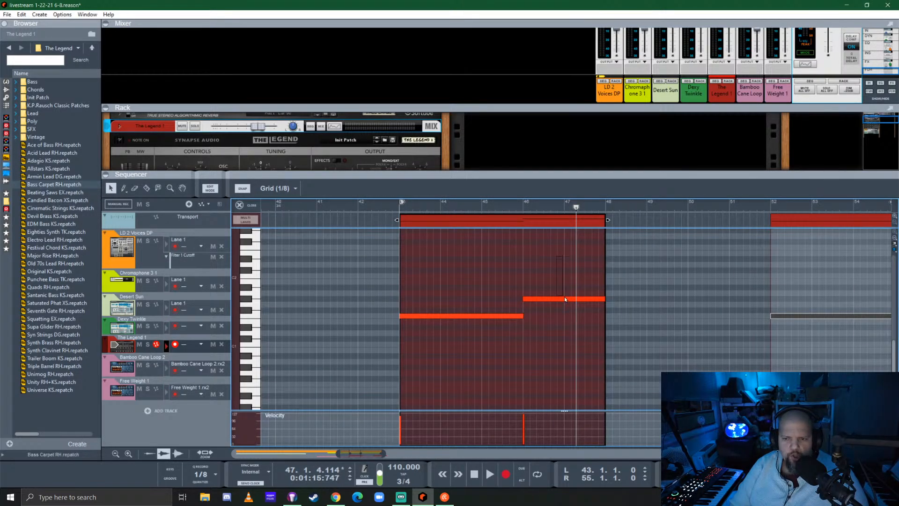
left_click_drag(564, 297, 565, 300)
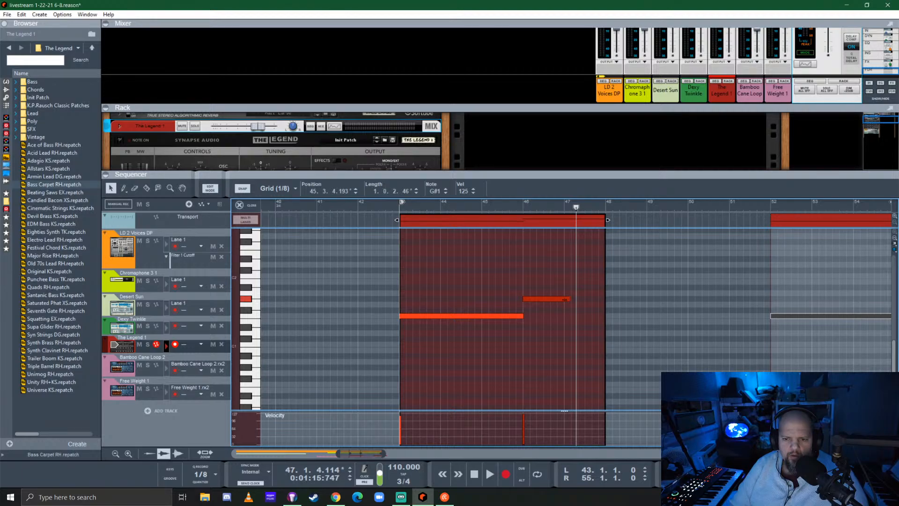
left_click_drag(607, 220, 561, 220)
left_click(240, 205)
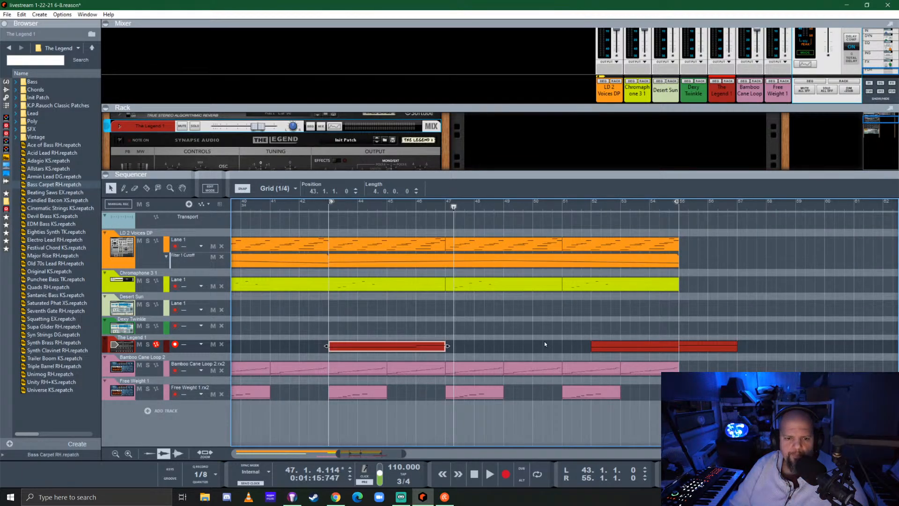
Delete The Legend clip copy at bar 52 and duplicate the four-bar clip twice, filling bars 43 to 55
left_click(662, 345)
key("Delete")
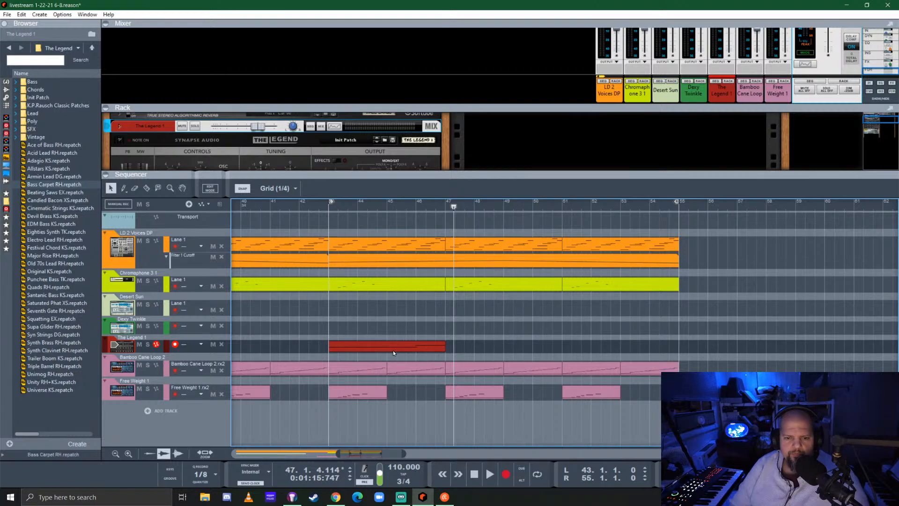
left_click(393, 350)
key("ctrl+d")
key("ctrl+d")
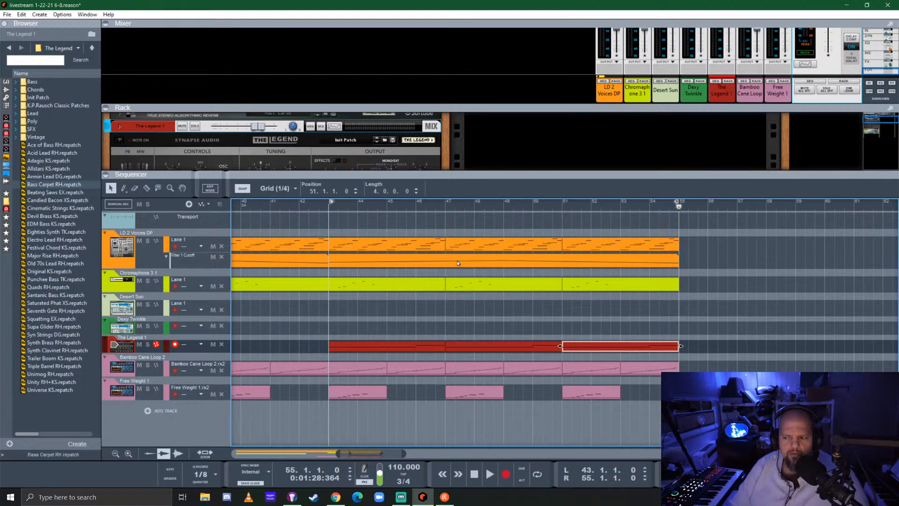
Play from bar 43, enlarge the rack, solo The Legend, and adjust its output section with the effects switched on
key("space")
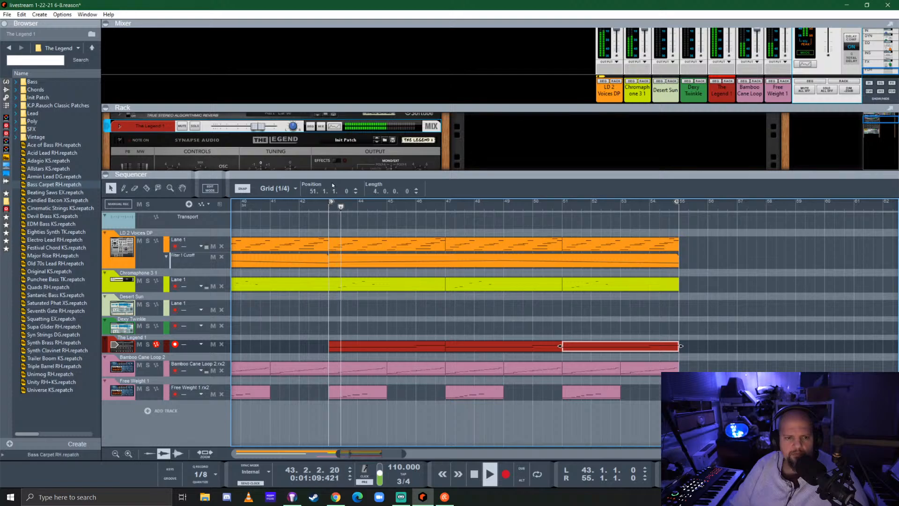
left_click_drag(238, 173, 229, 375)
left_click(195, 126)
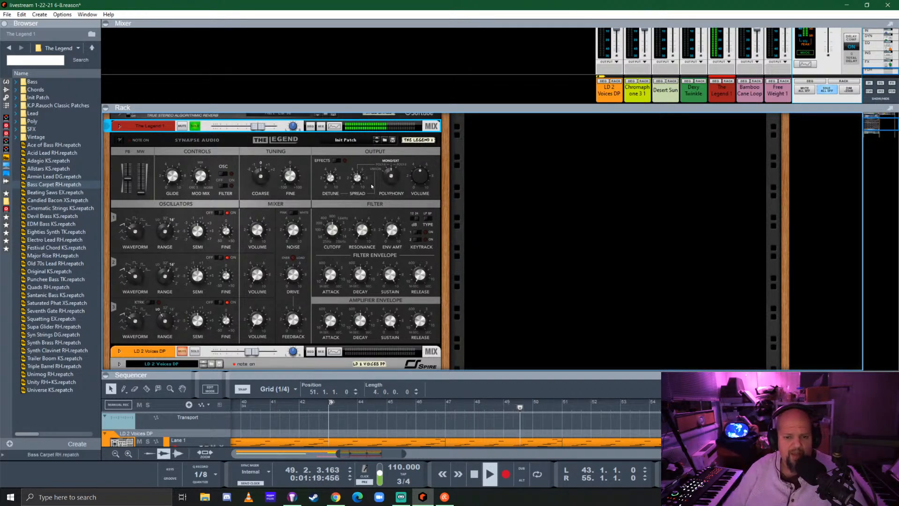
left_click_drag(390, 181, 396, 178)
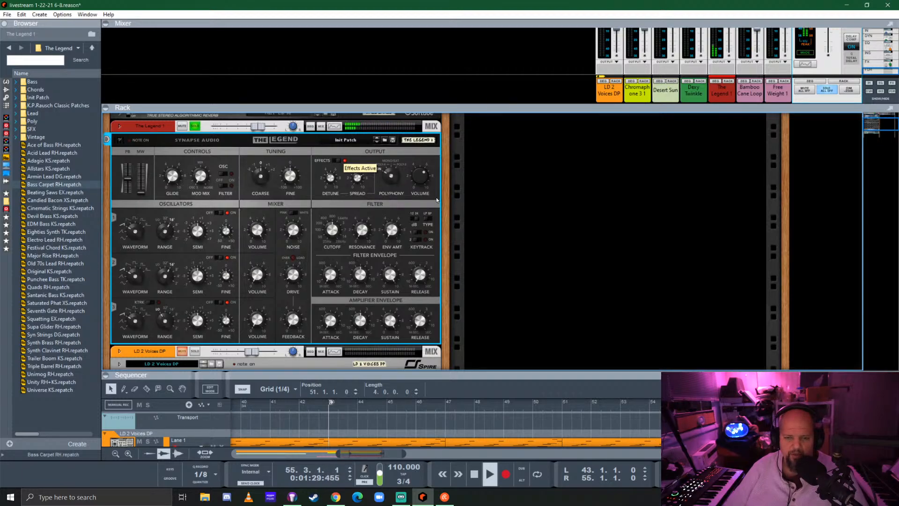
Turn on looping for bars 43 to 55 and save the song
key("KP_1")
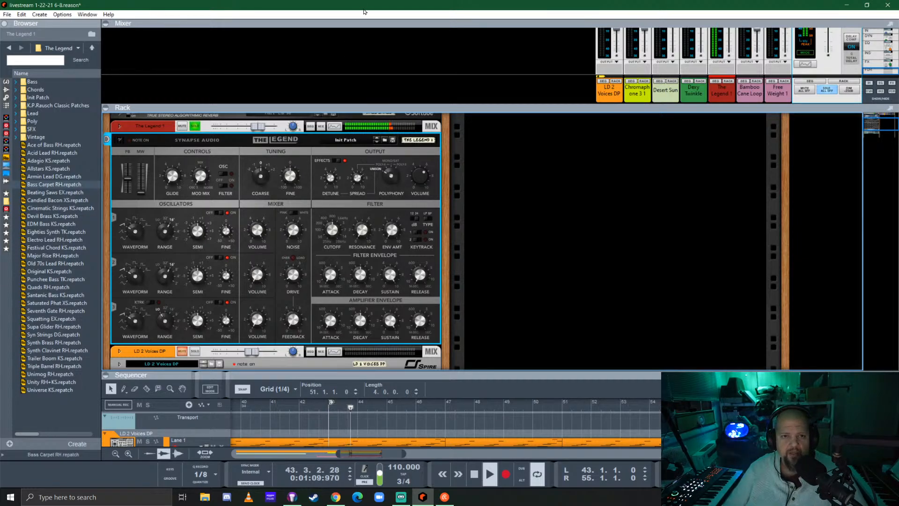
key("ctrl+s")
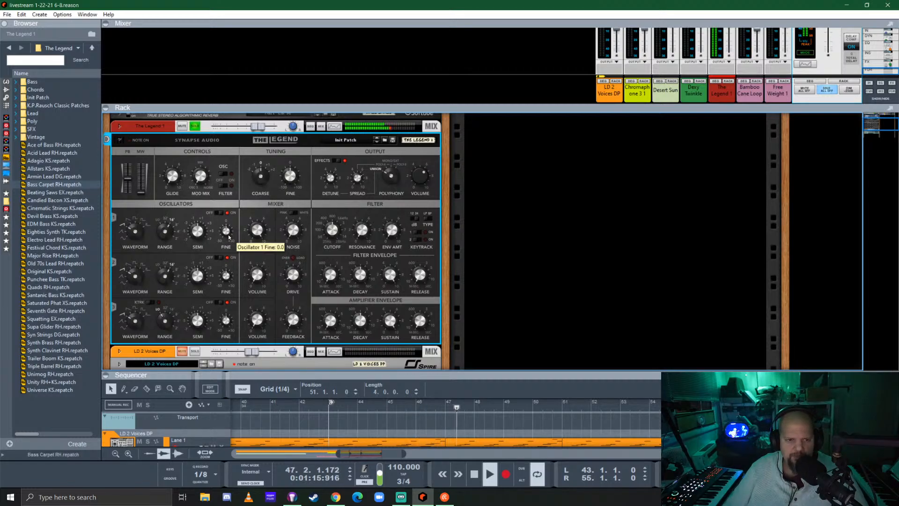
Adjust The Legend's polyphony mode, then enable keytracking on oscillator 3 and set its range to 16'
left_click_drag(402, 186, 416, 106)
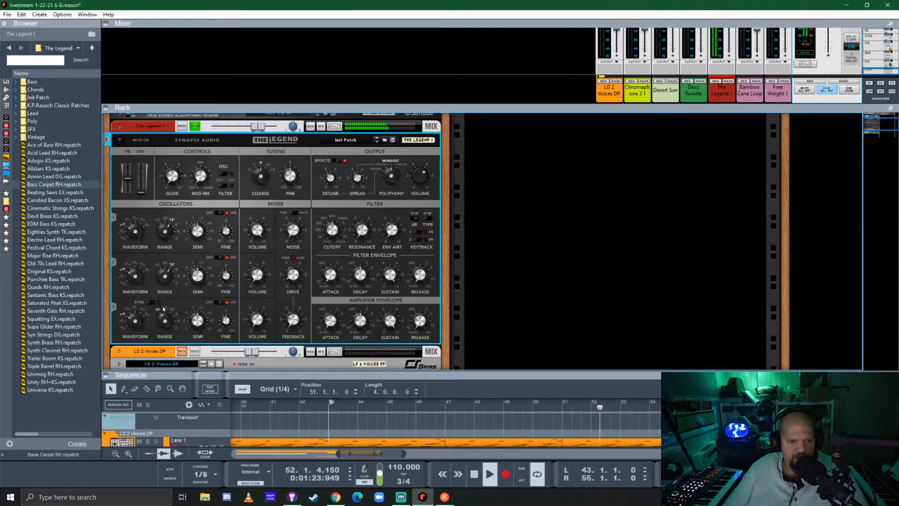
left_click(149, 302)
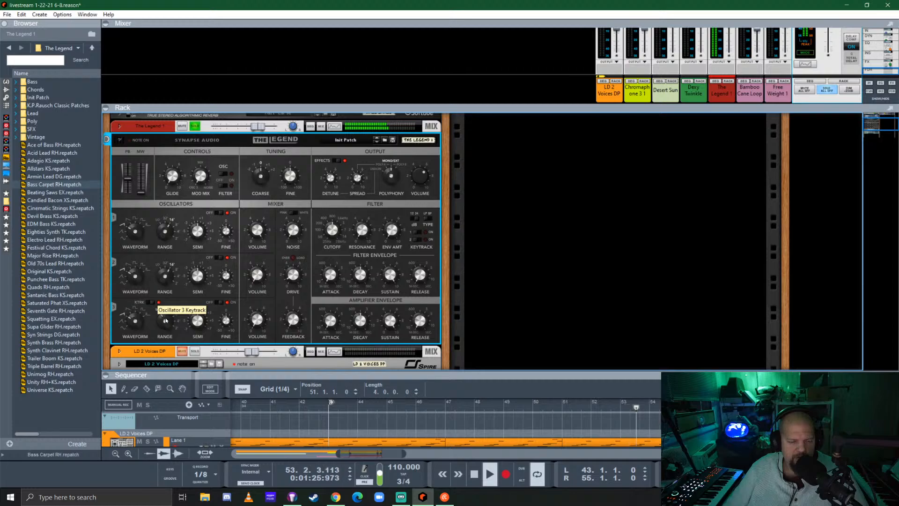
left_click_drag(171, 327, 179, 290)
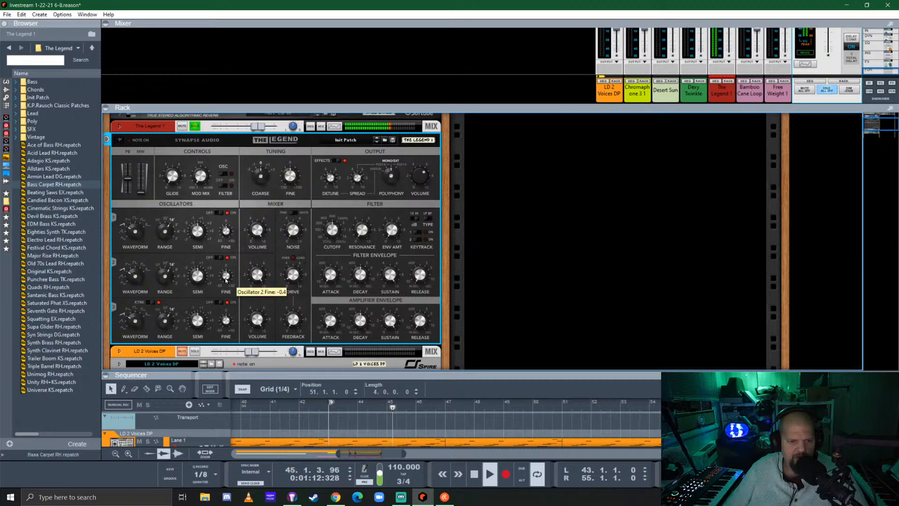
Fine-tune oscillator 2 slightly, switch it to a pulse waveform, and adjust its octave range
left_click_drag(225, 280, 225, 284)
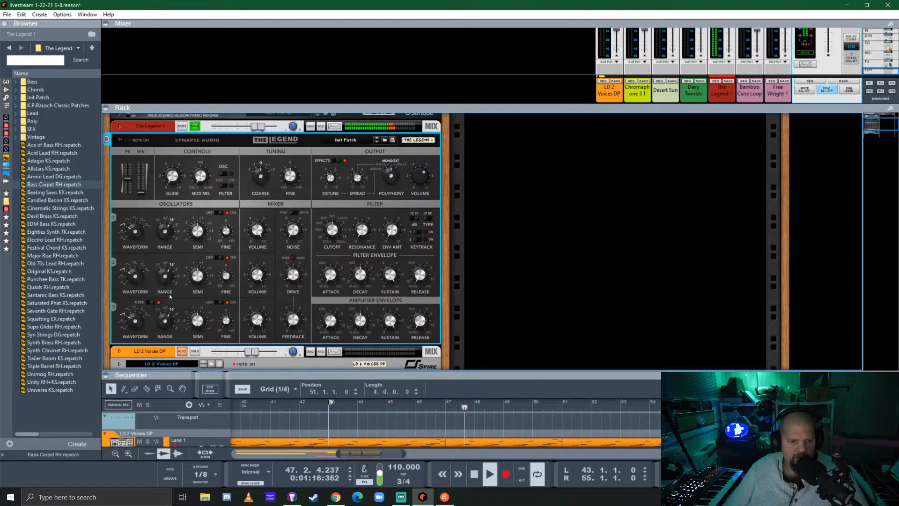
left_click_drag(163, 293, 162, 296)
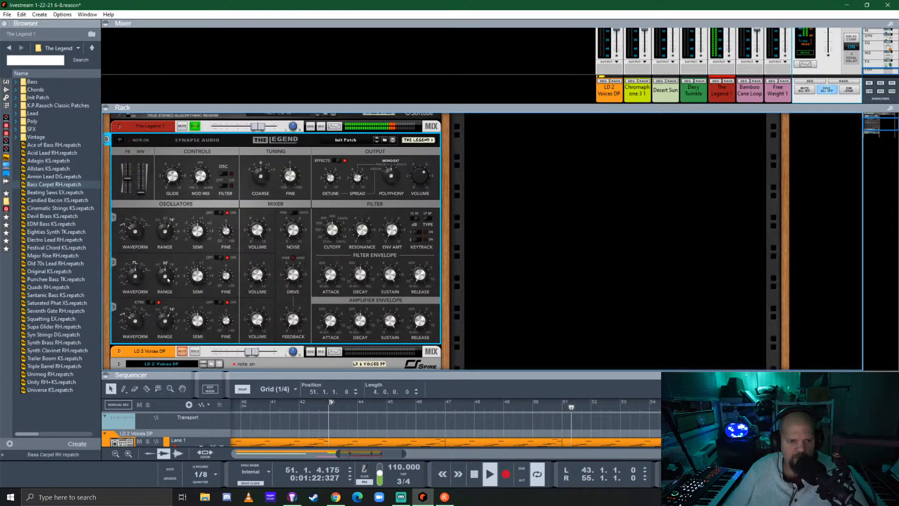
left_click_drag(167, 277, 171, 261)
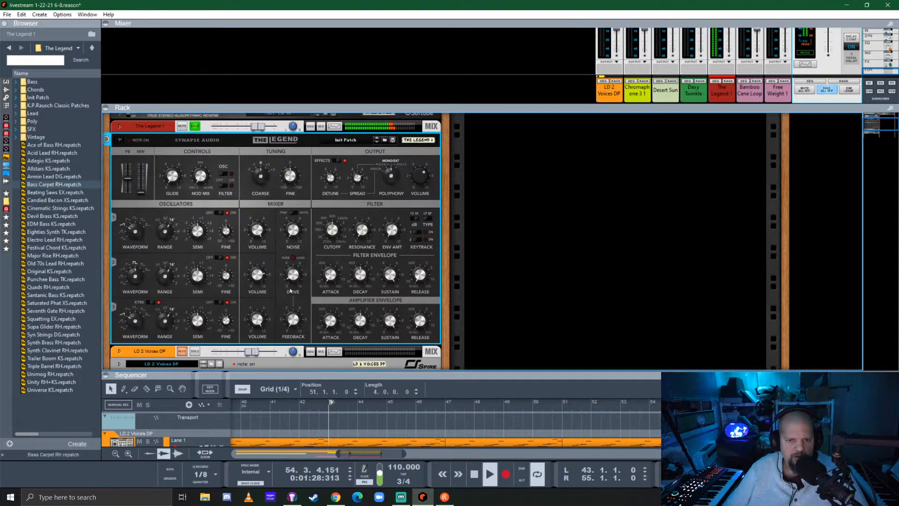
Stop the loop and replay the soloed Legend part from bar 43 to check the oscillator sound
key("space")
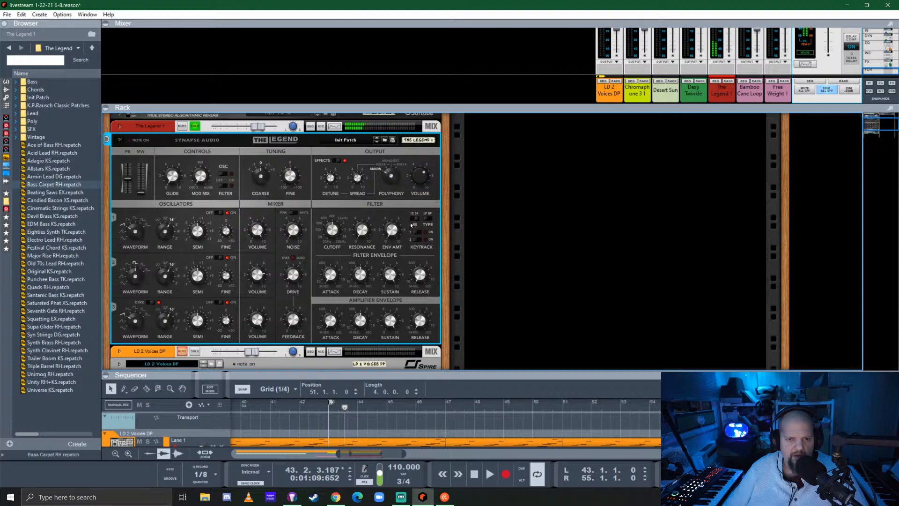
key("space")
key("space")
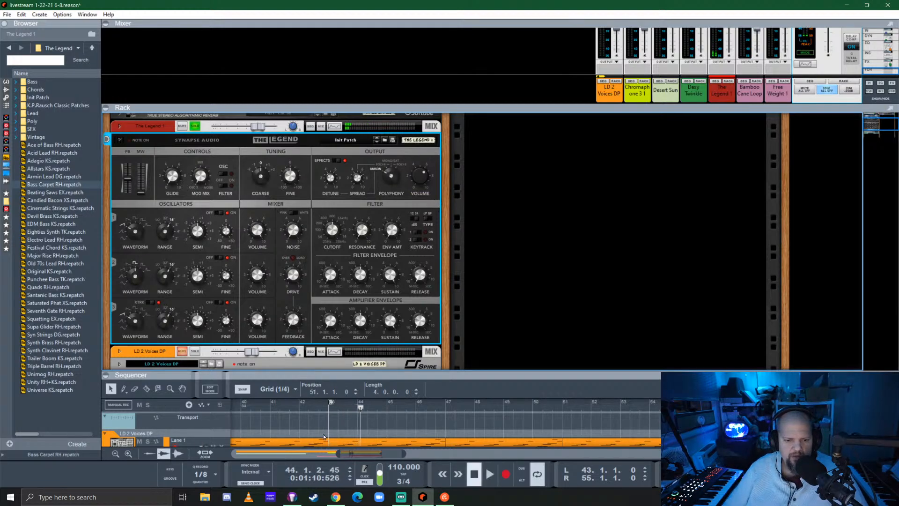
left_click(328, 406)
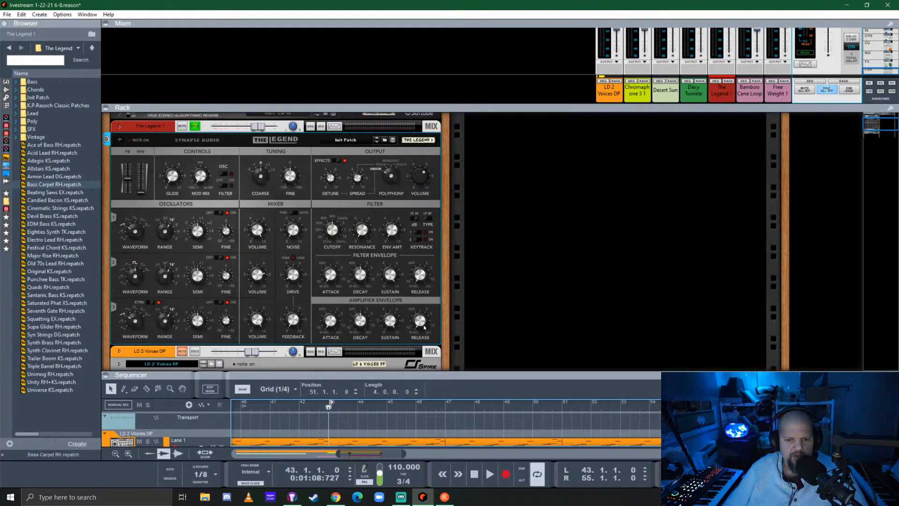
key("space")
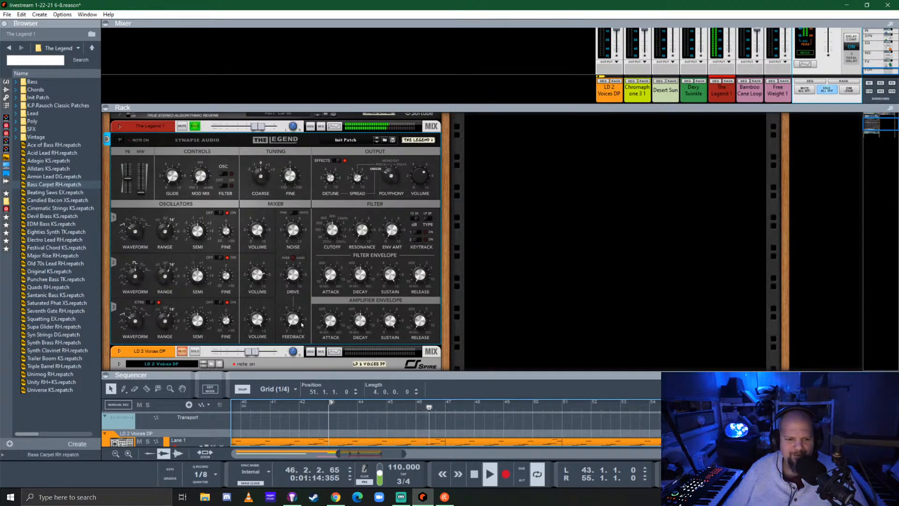
Switch on and adjust The Legend's drive, and adjust the filter cutoff while the loop plays
left_click(294, 277)
left_click_drag(300, 251, 304, 260)
mouse_move(340, 234)
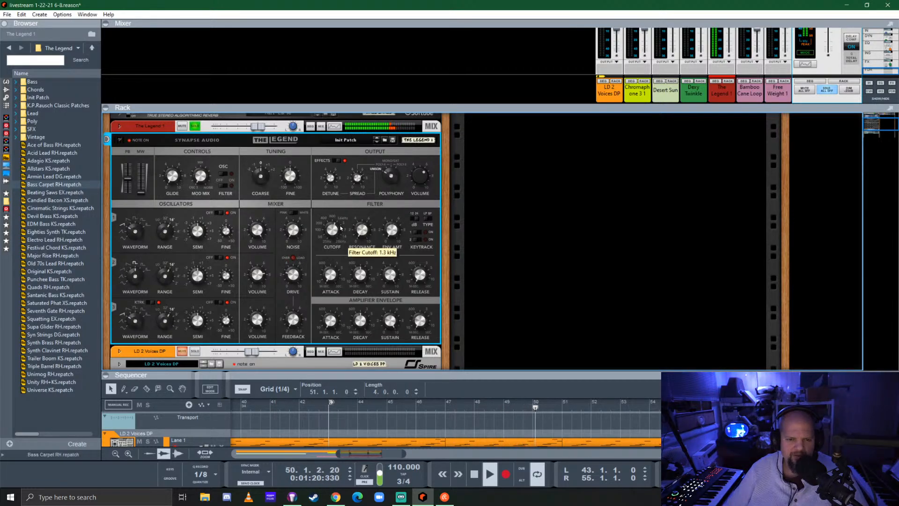
left_click_drag(346, 199, 344, 223)
Restart the loop from bar 43 to audition the drive and filter settings
key("space")
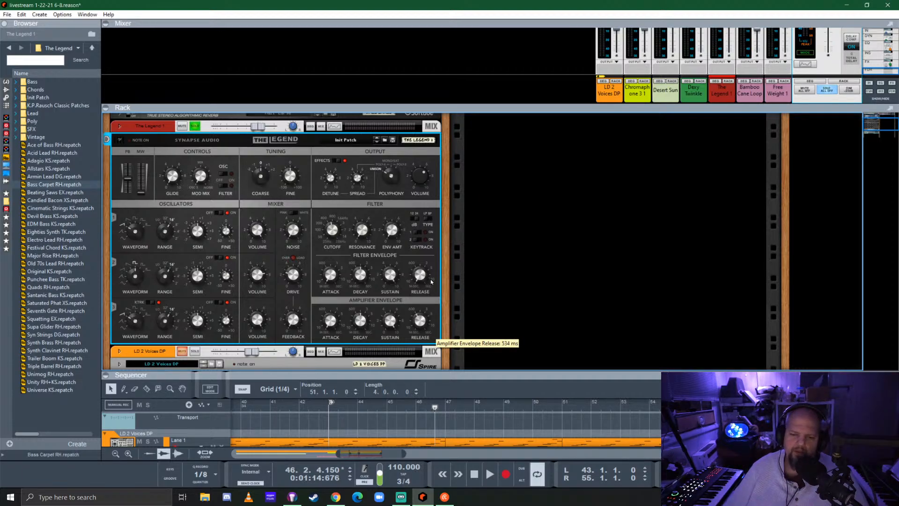
left_click(330, 408)
key("space")
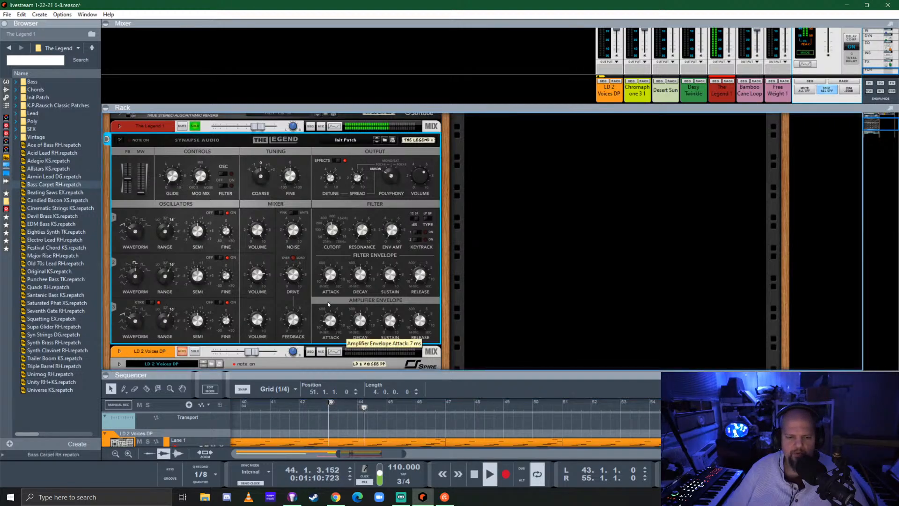
key("space")
key("space")
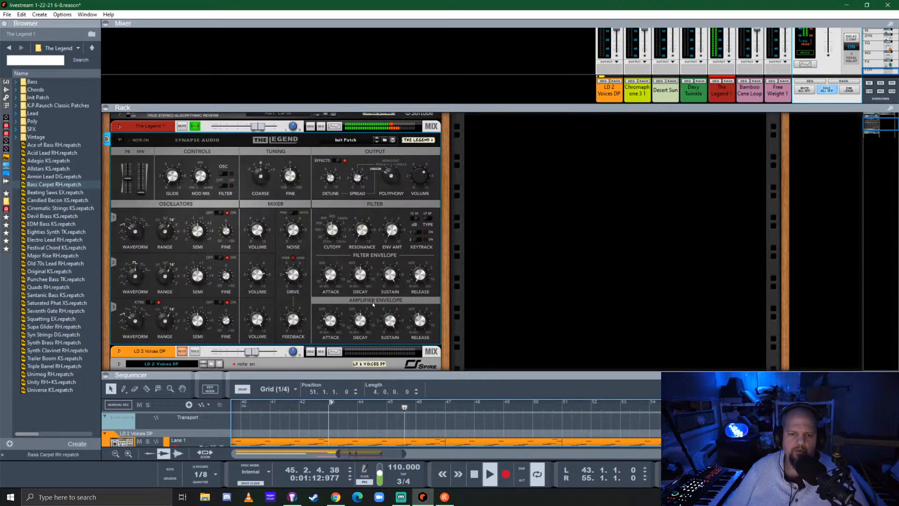
left_click_drag(258, 126, 252, 127)
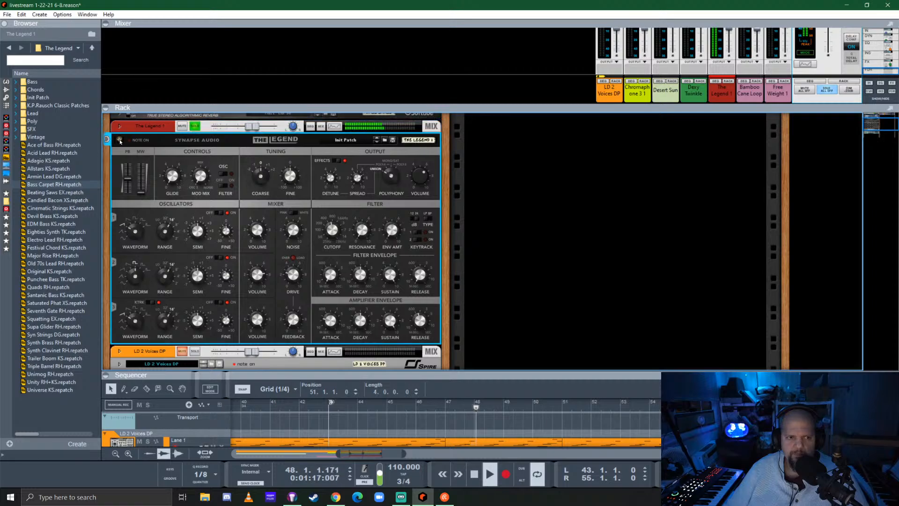
left_click(121, 140)
key("space")
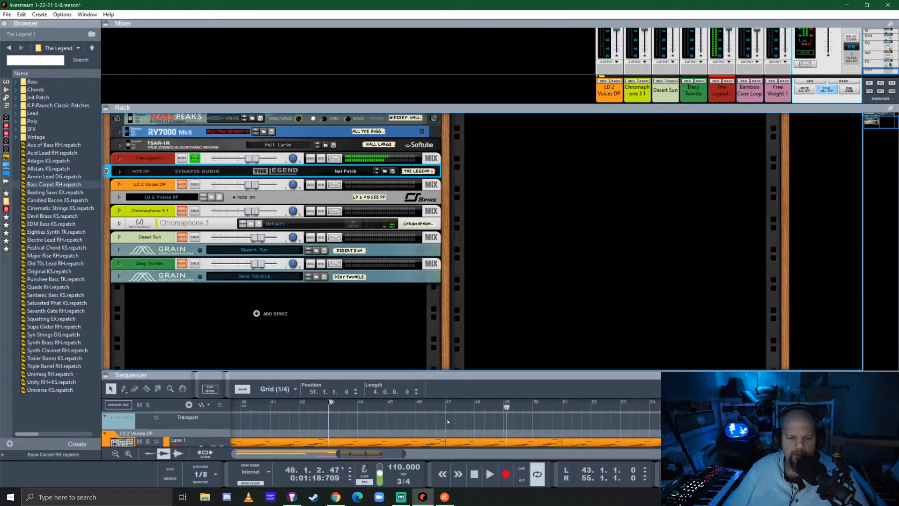
Enlarge the sequencer, take The Legend off solo, and play the full mix from bar 39
left_click_drag(355, 373, 355, 212)
left_click(194, 159)
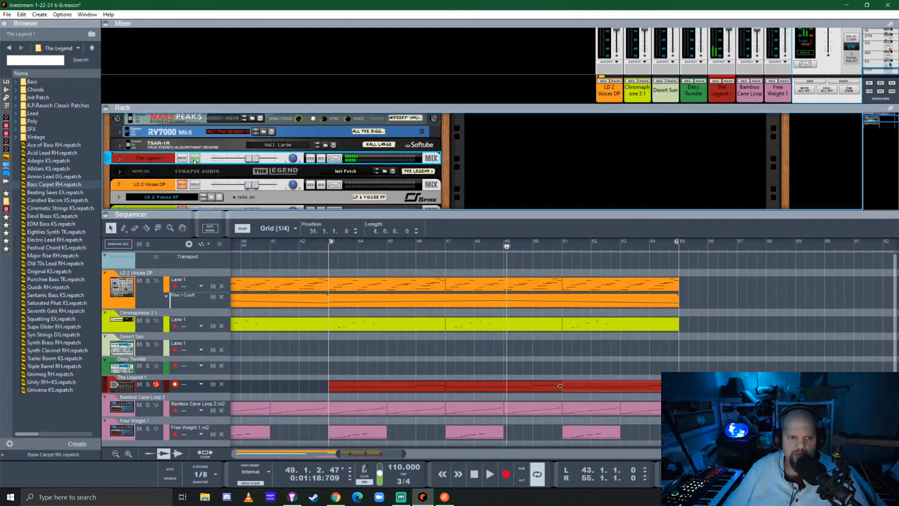
scroll(355, 335, "left", 3)
scroll(422, 351, "down", 1)
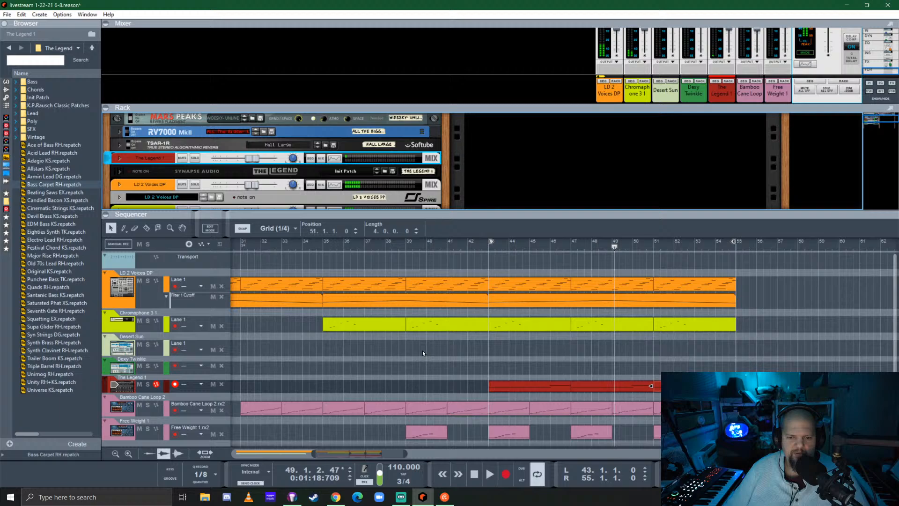
left_click(405, 246)
key("space")
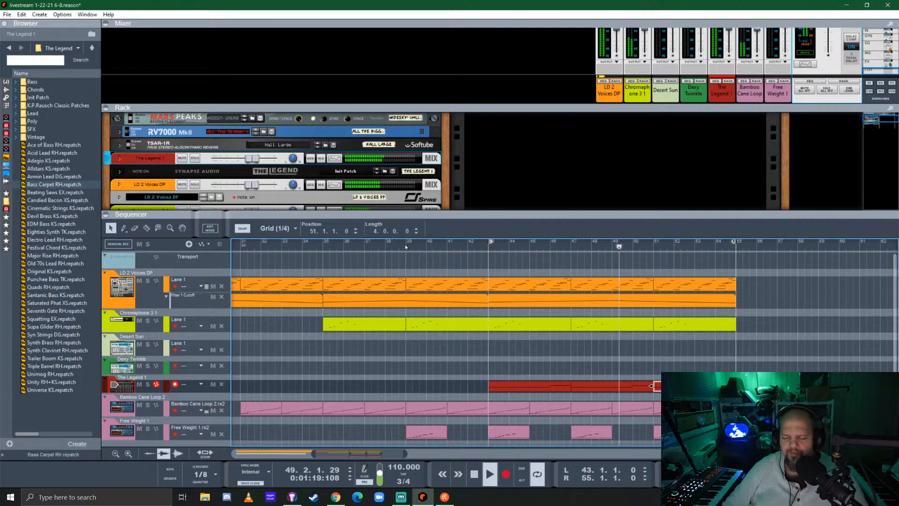
Duplicate the clips at bars 51–55 on the LD 2 Voices, Chromaphone, Legend, Bamboo Cane and Free Weight tracks to bar 55
left_click_drag(521, 214, 517, 141)
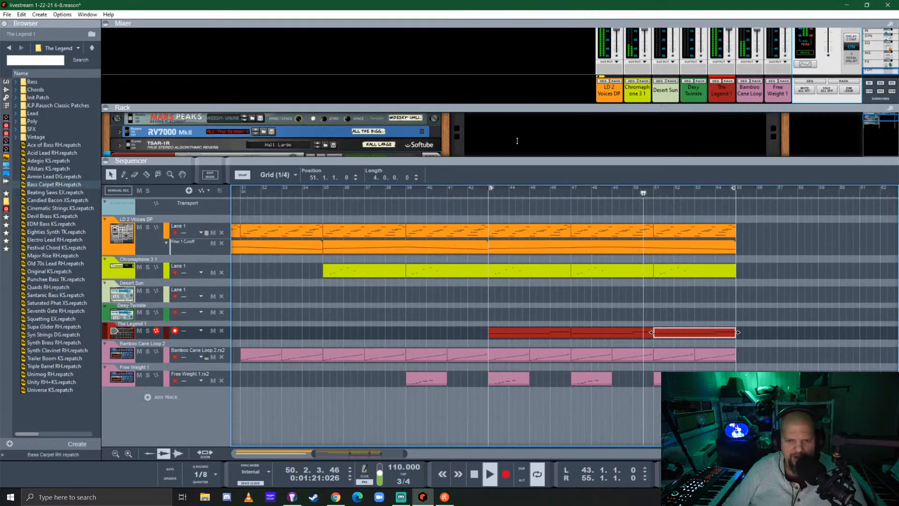
scroll(445, 370, "down", 3)
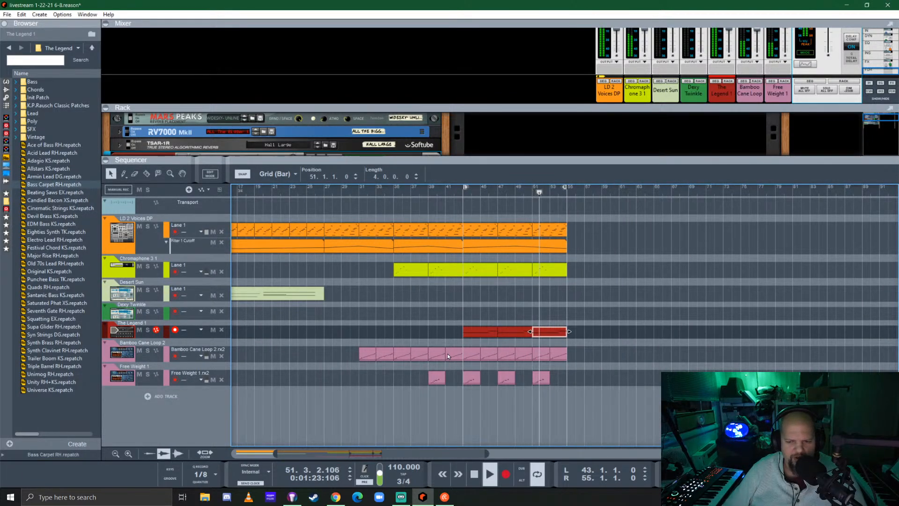
left_click_drag(594, 387, 581, 269)
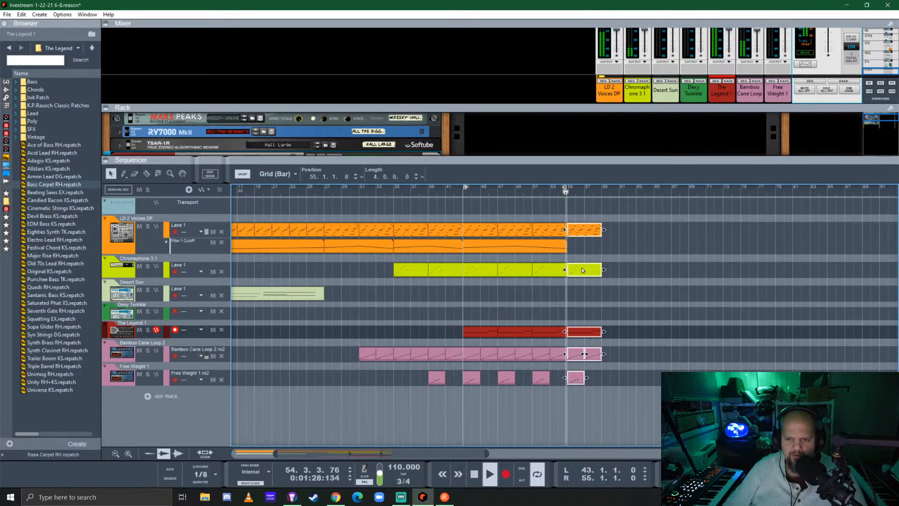
Extend the last filter cutoff automation clip of LD 2 Voices DP to 16 bars, ending at bar 59, and select the Chromaphone clip at bar 55
left_click(554, 248)
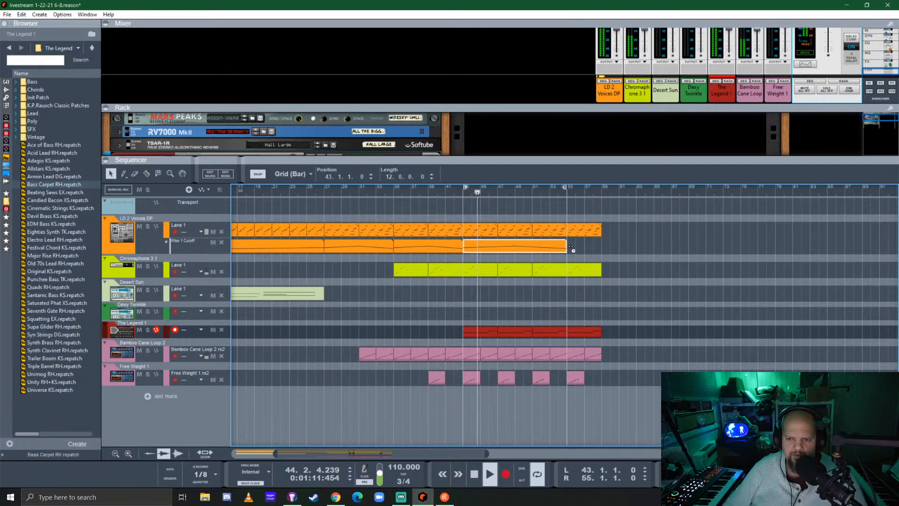
left_click_drag(565, 248, 598, 248)
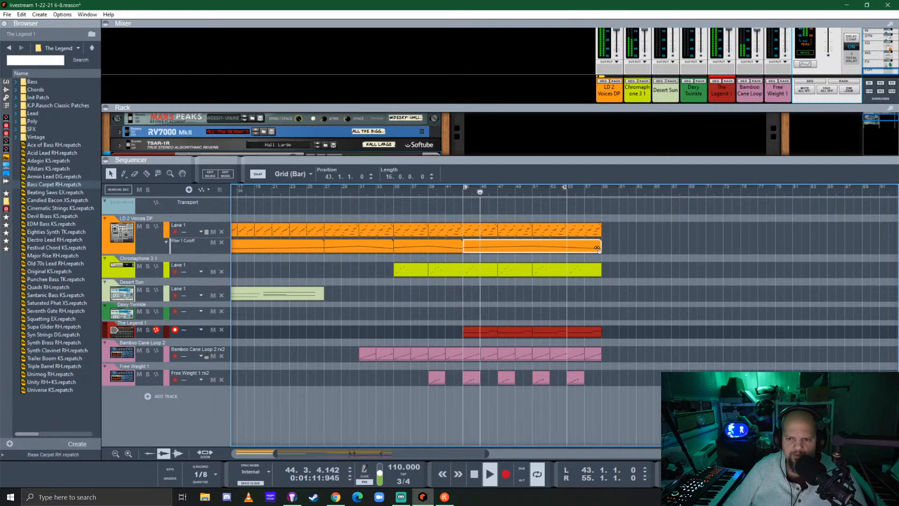
left_click(584, 273)
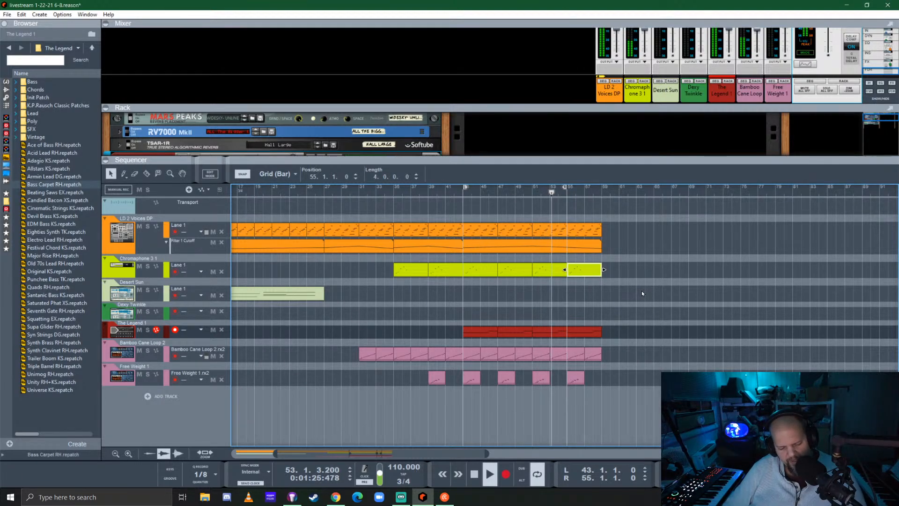
Move the loop's end locator to bar 51 and return the playhead to the loop start at bar 43
left_click_drag(565, 187, 600, 187)
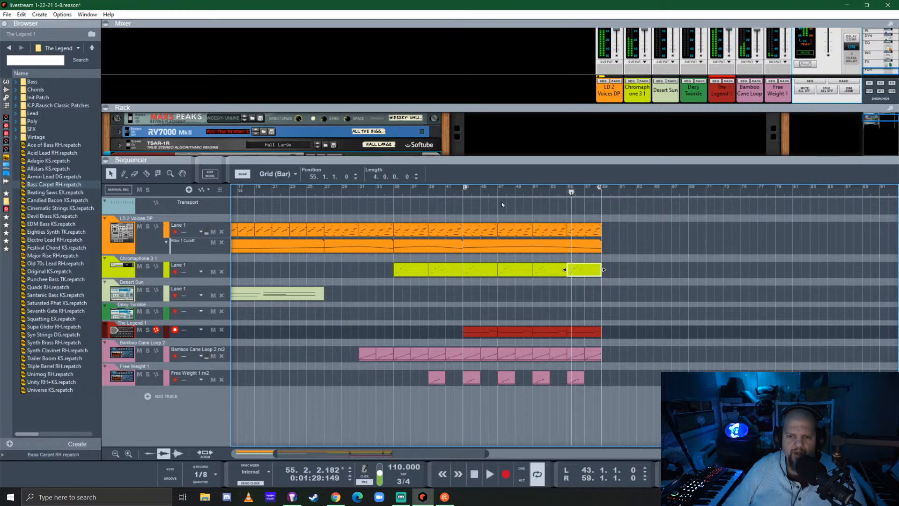
left_click_drag(600, 189, 533, 198)
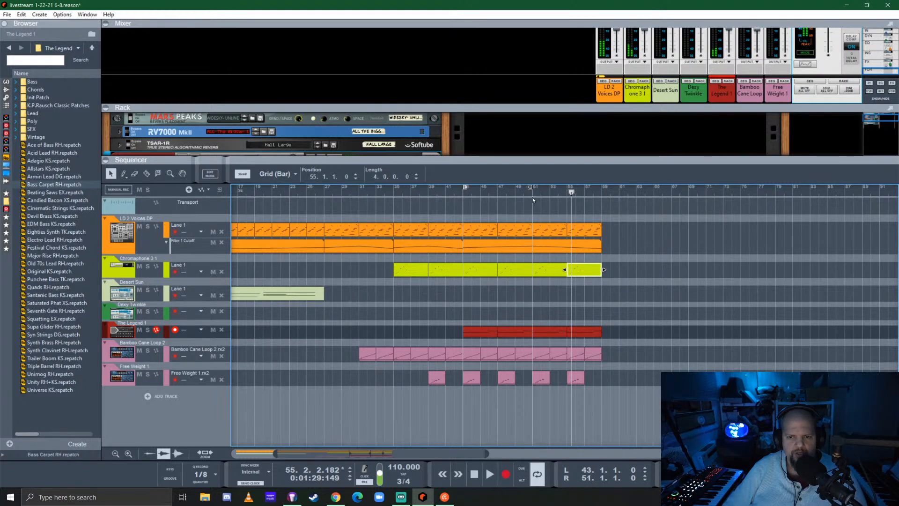
key("KP_1")
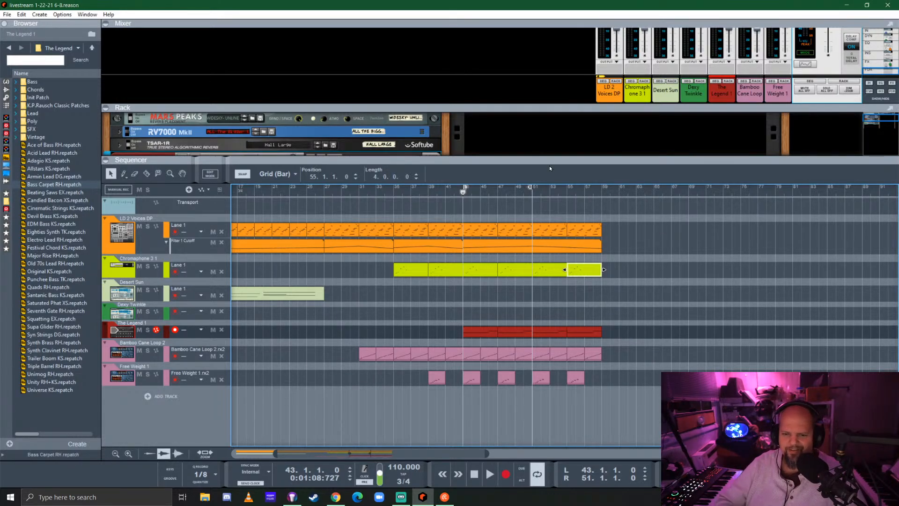
Return to the start of the song and play it through from bar 1
key("KP_0")
key("KP_0")
key("KP_0")
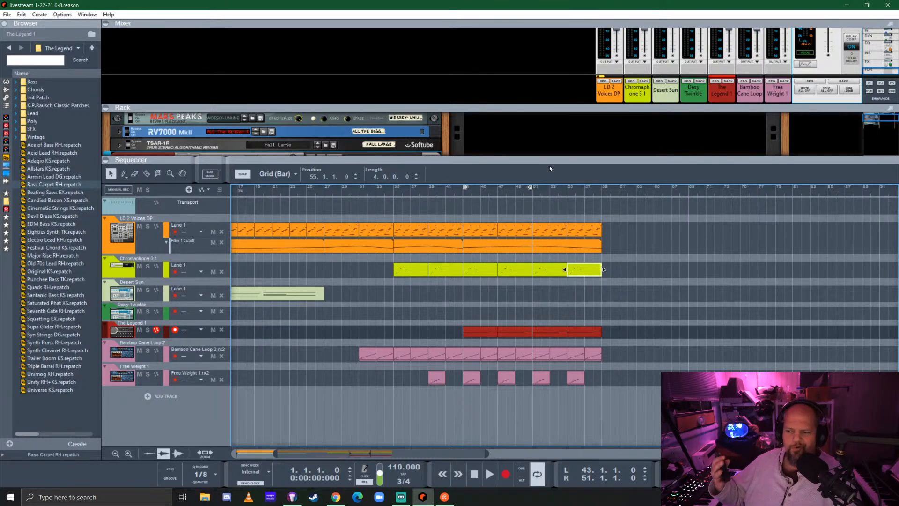
key("space")
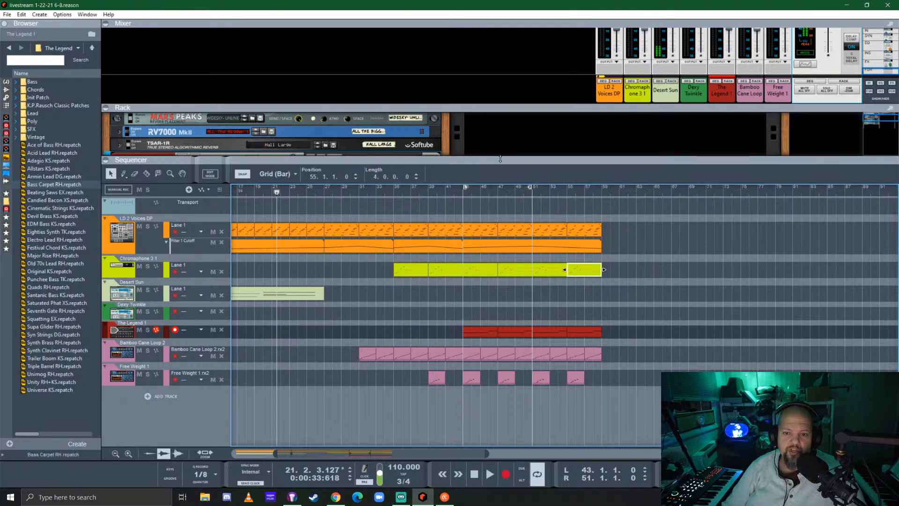
Enlarge the rack, solo The Legend, open its channel's Spectrum EQ, and play from bar 43
left_click_drag(500, 160, 475, 322)
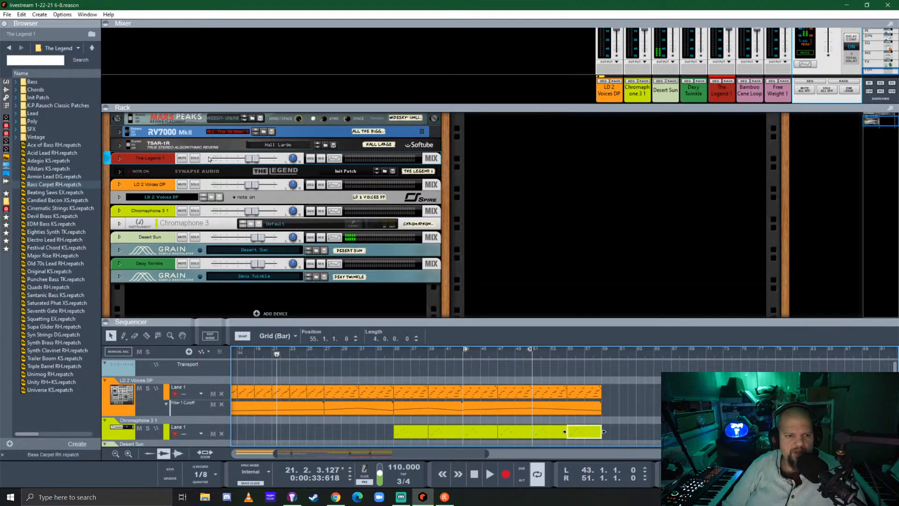
left_click(462, 353)
left_click(195, 158)
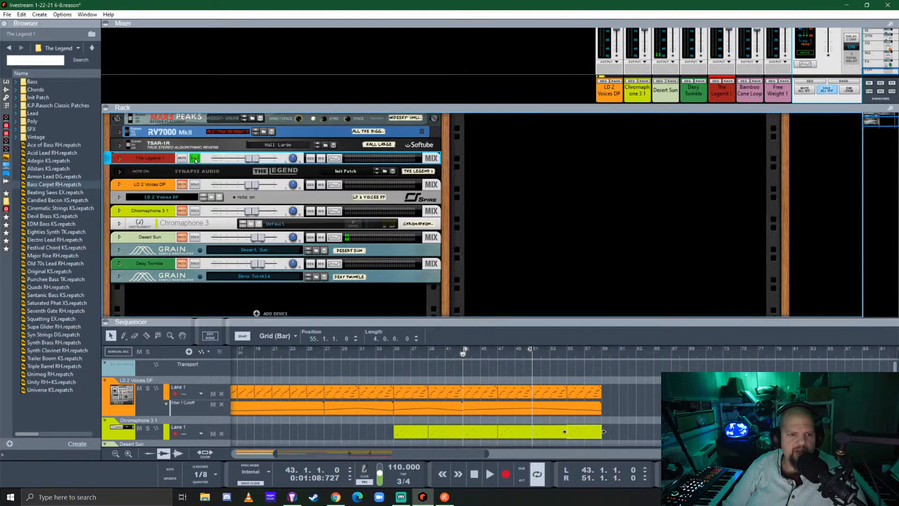
left_click(334, 159)
key("space")
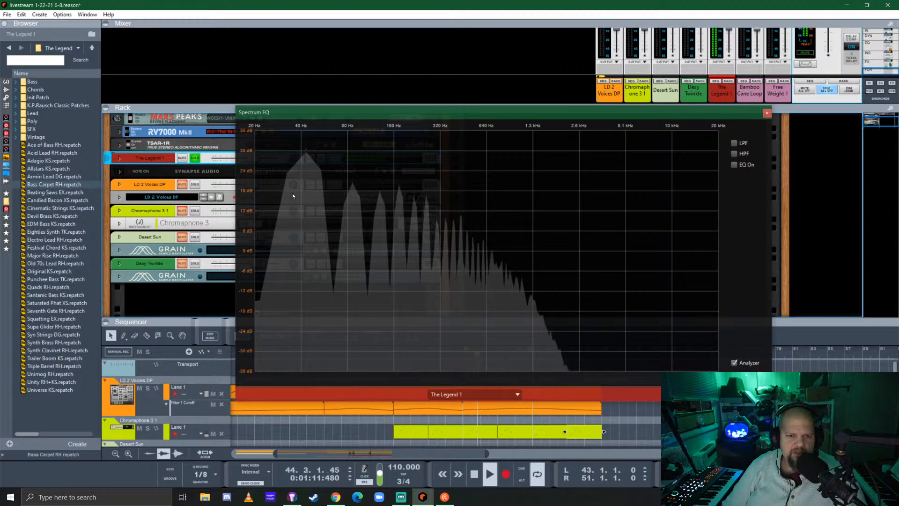
Enable The Legend's high-pass filter at 65.2 Hz and its low-pass filter between 320 and 640 Hz
left_click(734, 154)
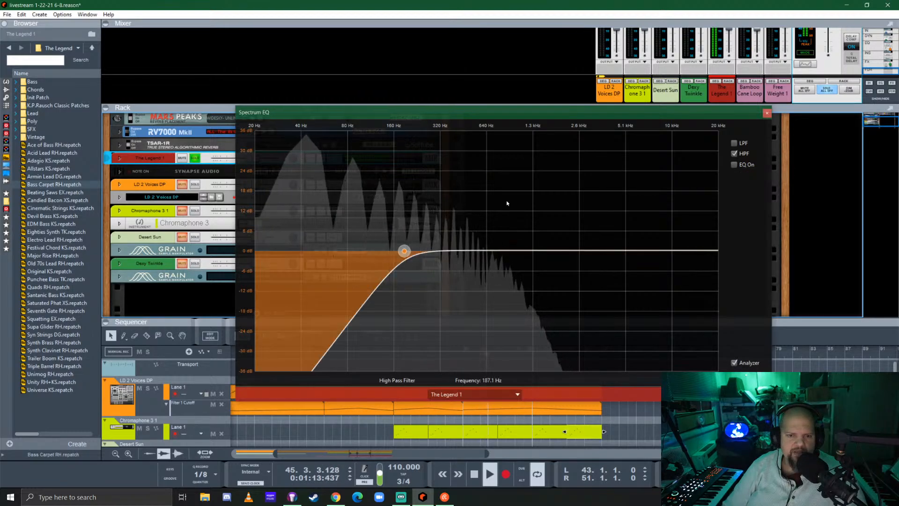
left_click_drag(401, 252, 320, 262)
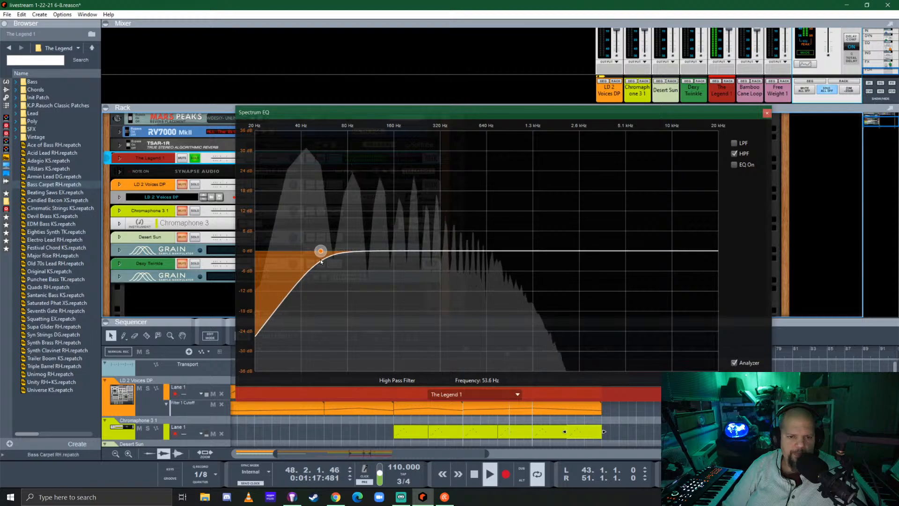
left_click(734, 142)
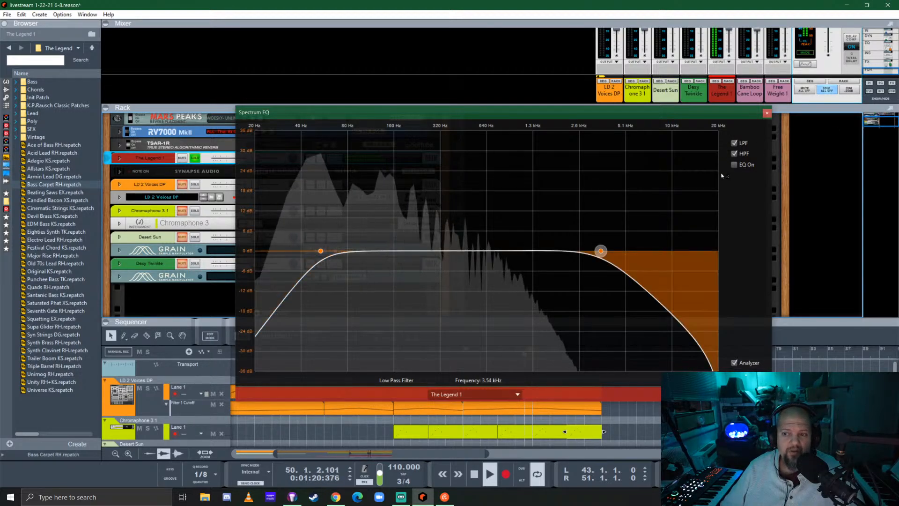
left_click_drag(600, 251, 458, 251)
left_click(321, 251)
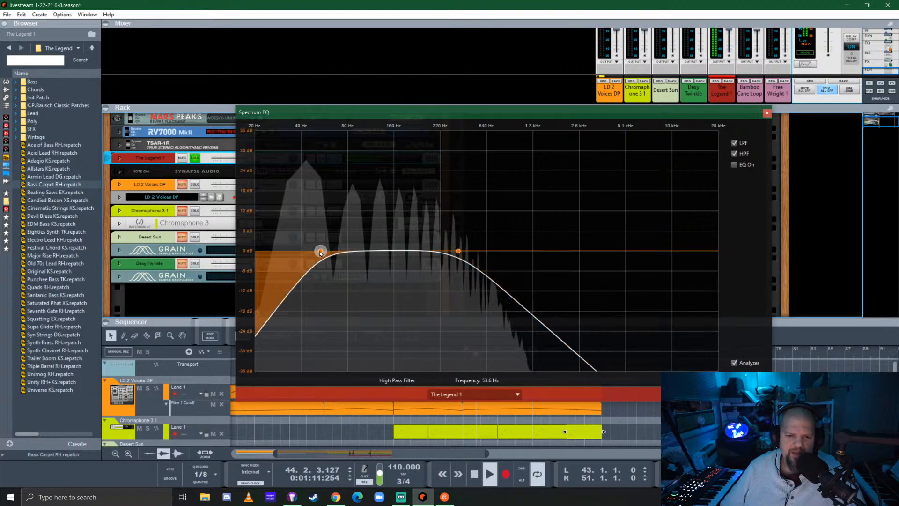
mouse_move(325, 253)
left_mouse_down()
mouse_move(260, 252)
mouse_move(337, 246)
left_mouse_up()
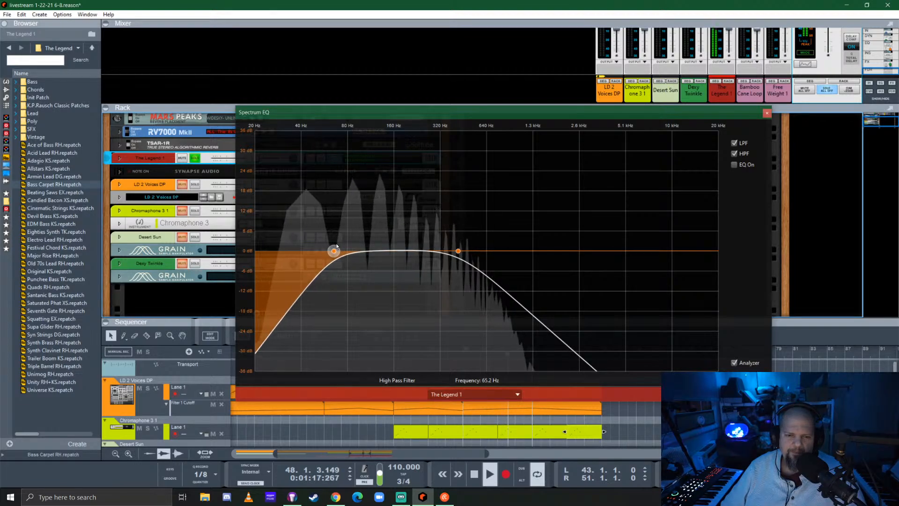
Bypass both EQ filters on The Legend and re-enable them to compare the sound
left_click(734, 154)
left_click(734, 142)
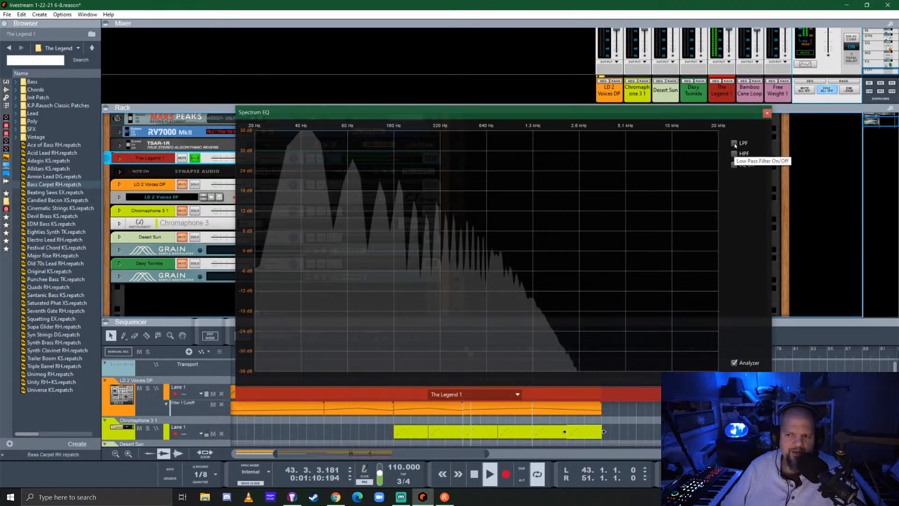
left_click(735, 143)
left_click(734, 153)
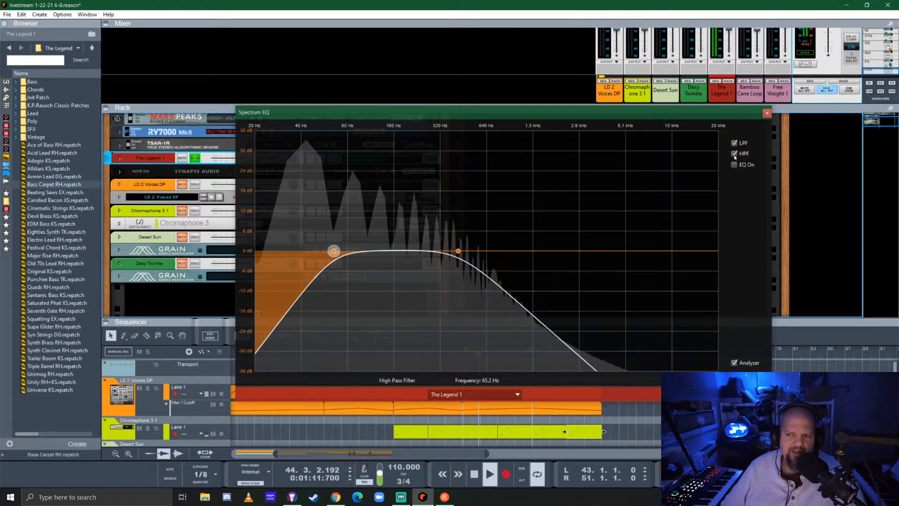
Close the EQ, take The Legend off solo, and audition the full mix from bar 43
left_click(767, 113)
key("space")
left_click(196, 159)
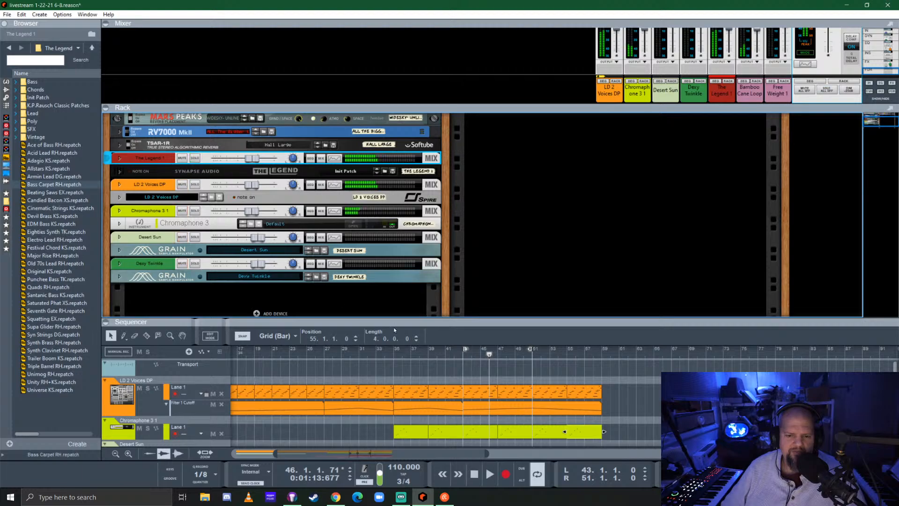
left_click(464, 354)
key("space")
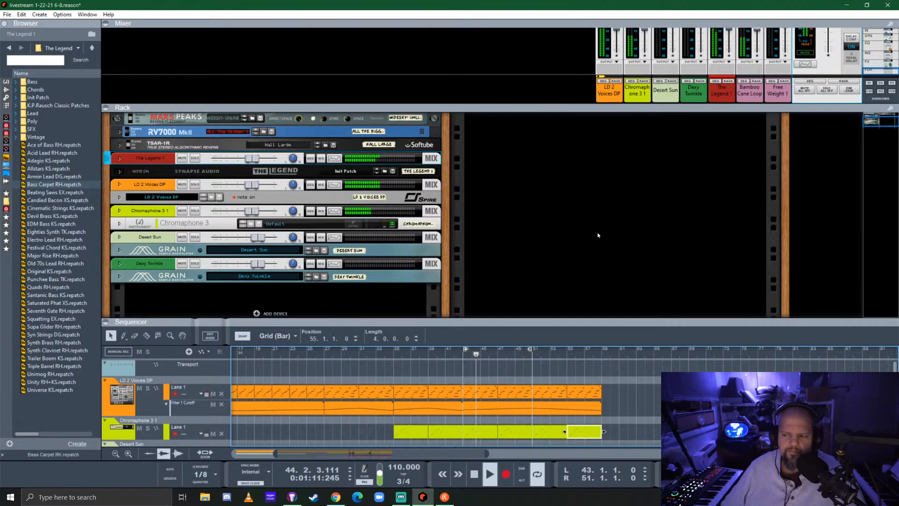
key("space")
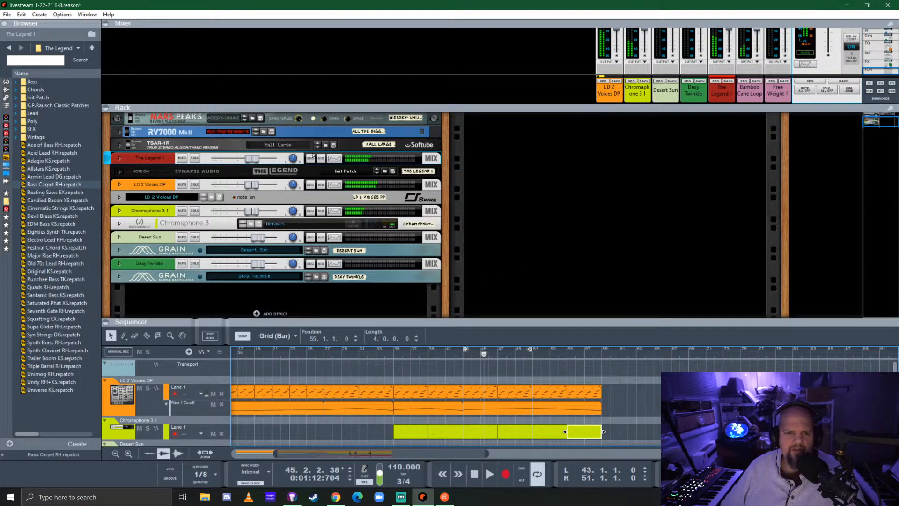
Reopen The Legend's Spectrum EQ and set the high-pass filter frequency to 78.5 Hz
left_click(334, 157)
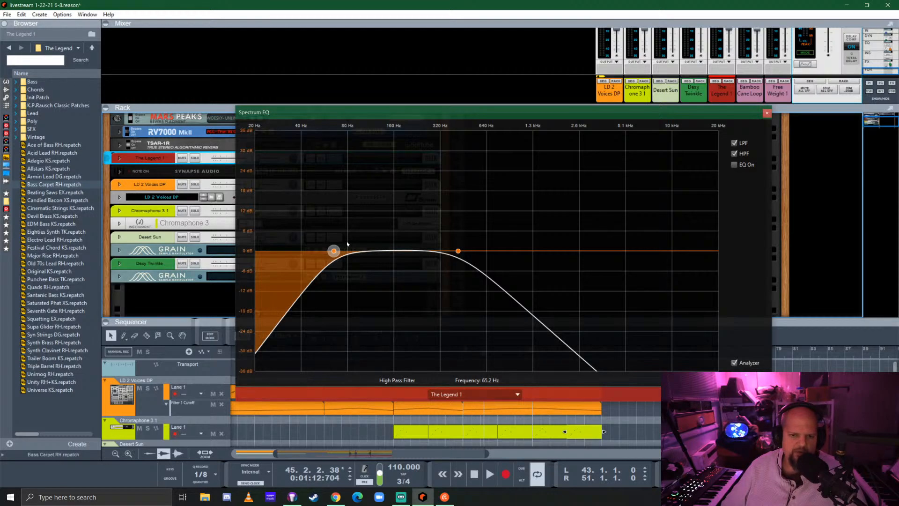
left_click_drag(335, 252, 381, 251)
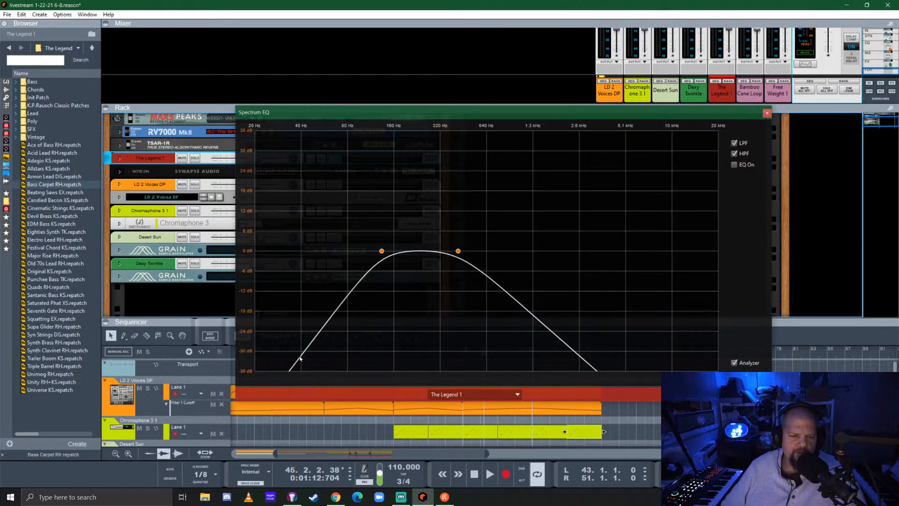
left_click_drag(380, 254, 275, 308)
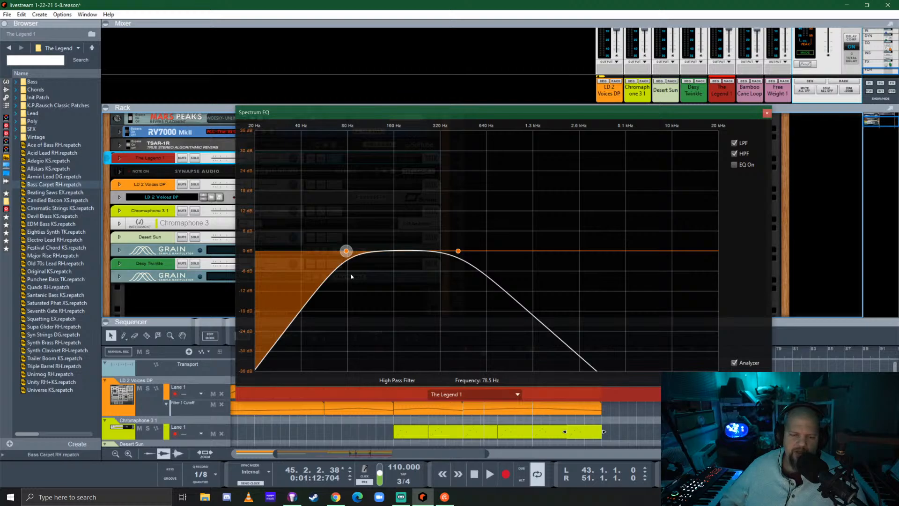
Bypass The Legend's high-pass filter, start playback, and re-enable the filter to compare the sound
left_click(733, 154)
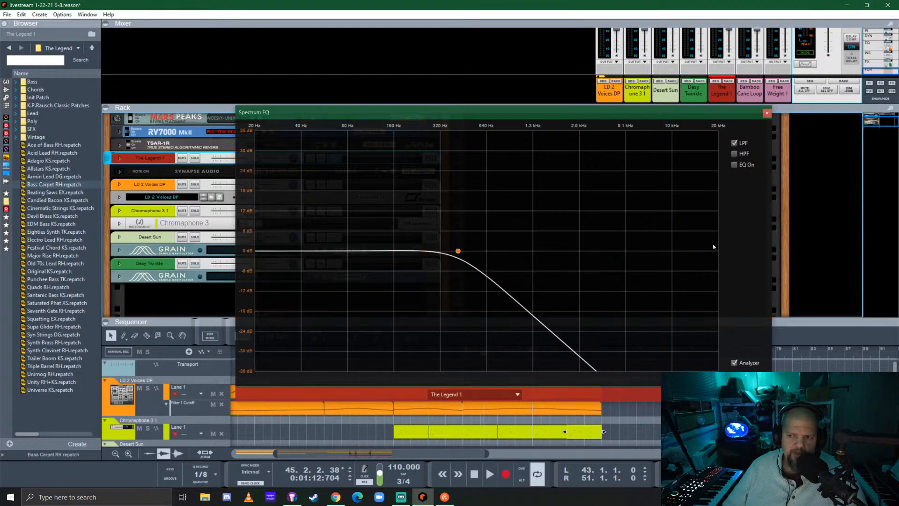
key("space")
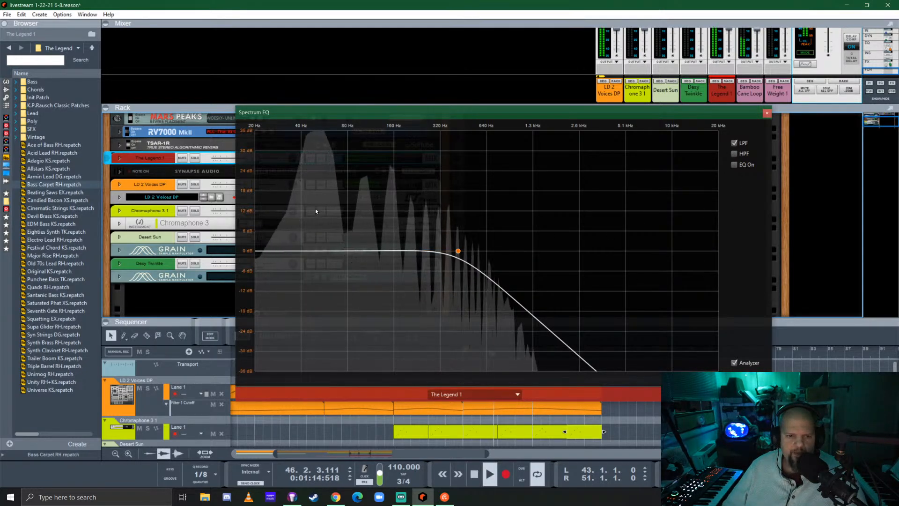
left_click(734, 154)
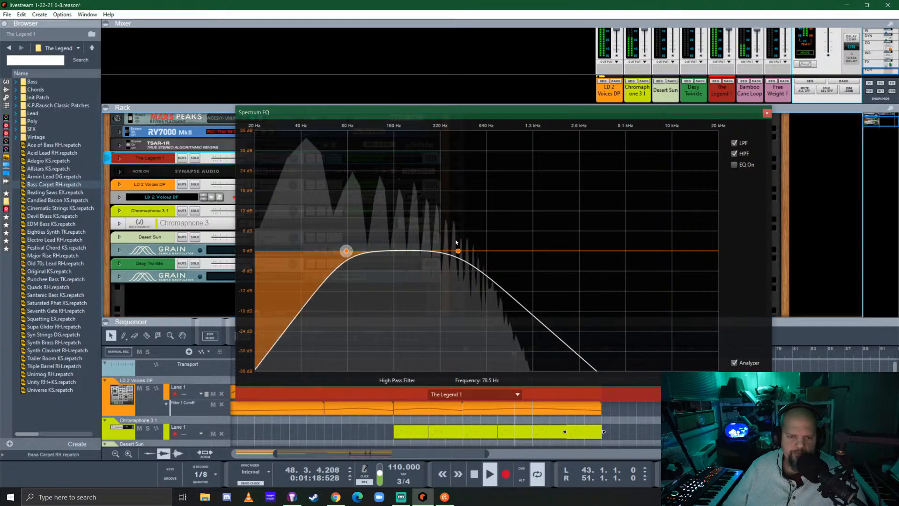
Lower The Legend's high-pass filter frequency to about 60.8 Hz and close the Spectrum EQ
left_click_drag(348, 254, 331, 254)
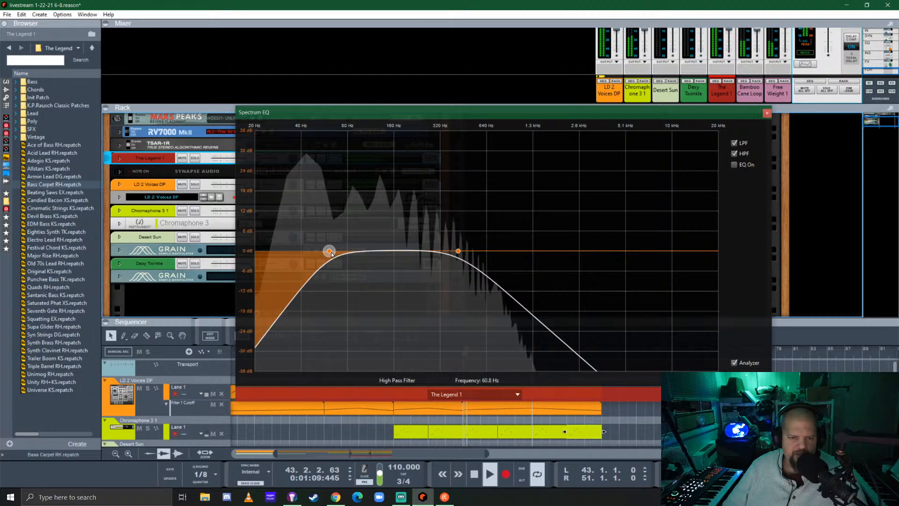
left_click_drag(332, 254, 330, 254)
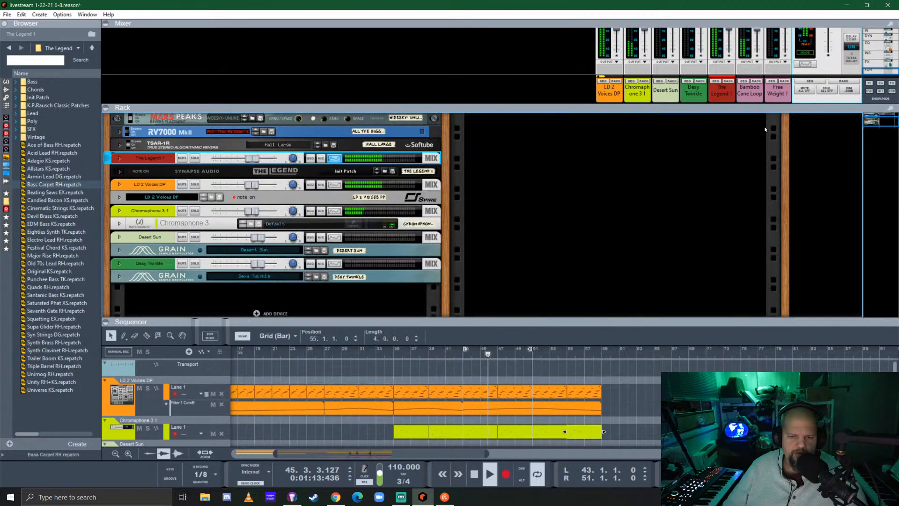
left_click(767, 113)
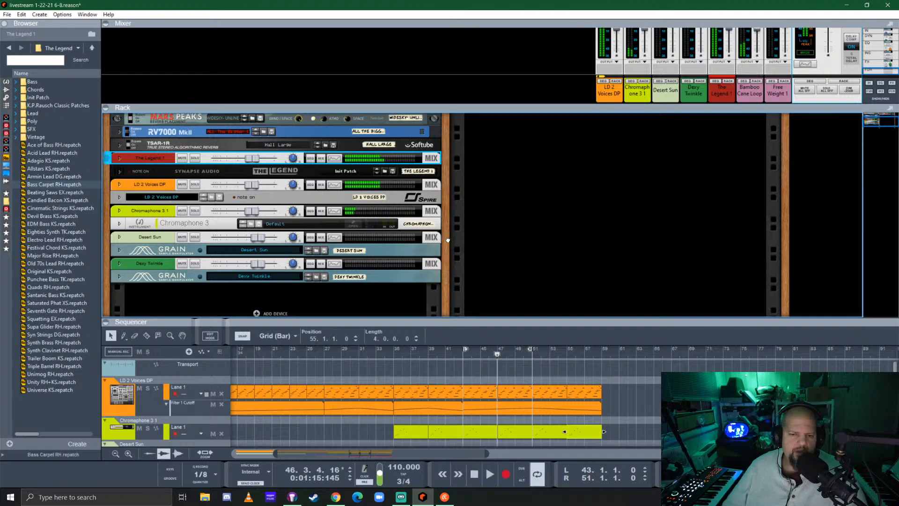
Show the instrument devices in the browser and move the song position to bar 43
scroll(448, 240, "up", 5)
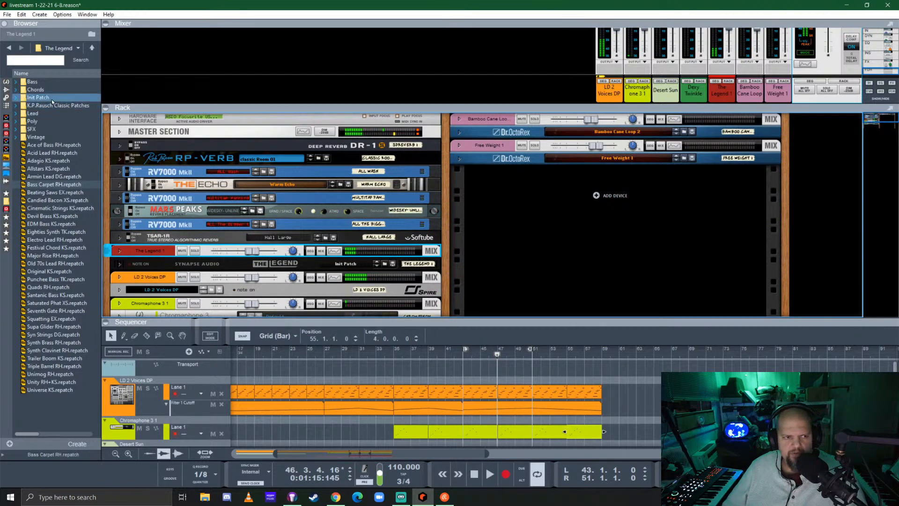
left_click(6, 82)
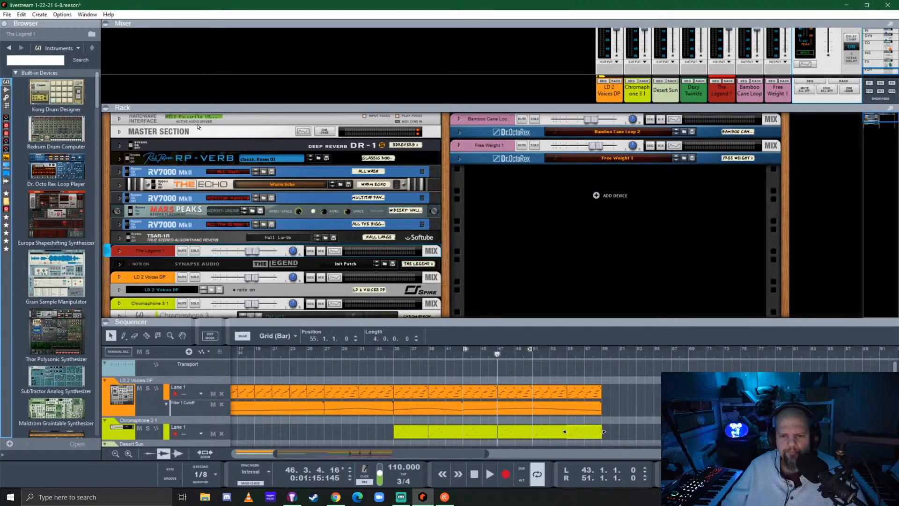
left_click_drag(444, 271, 448, 171)
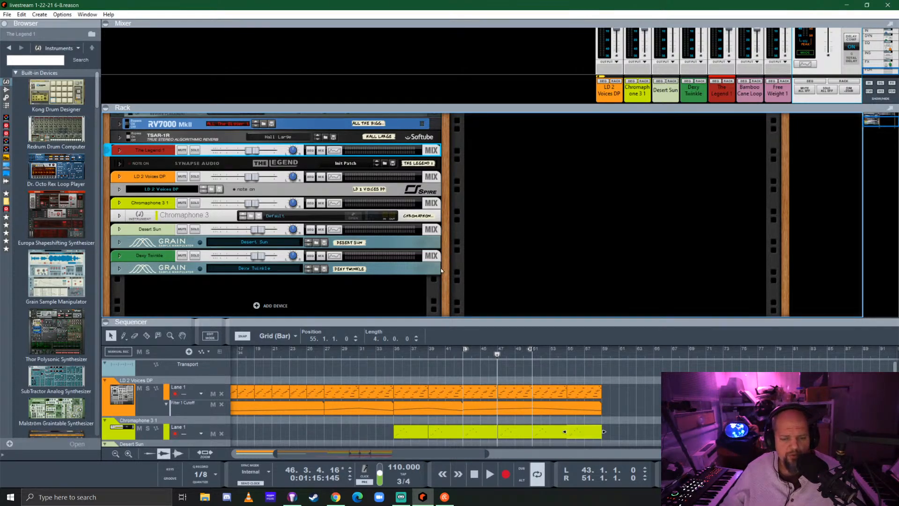
scroll(453, 253, "down", 3)
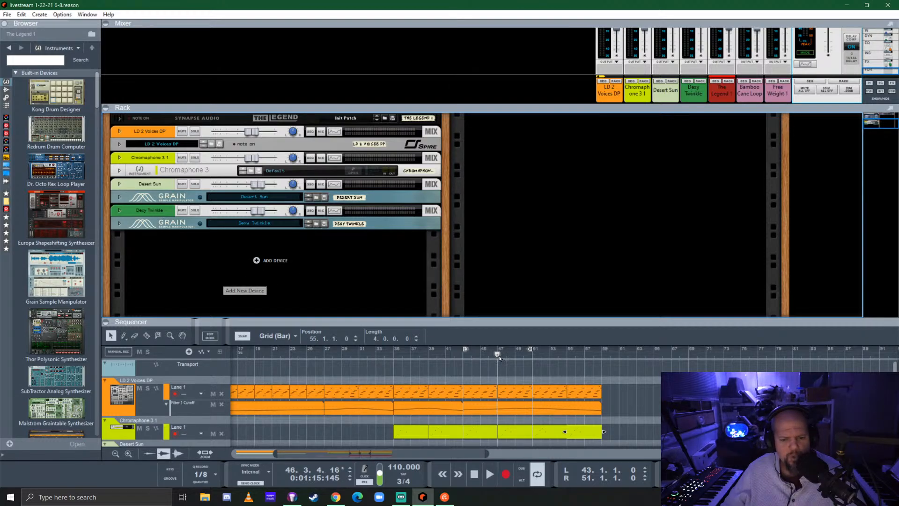
left_click(467, 348)
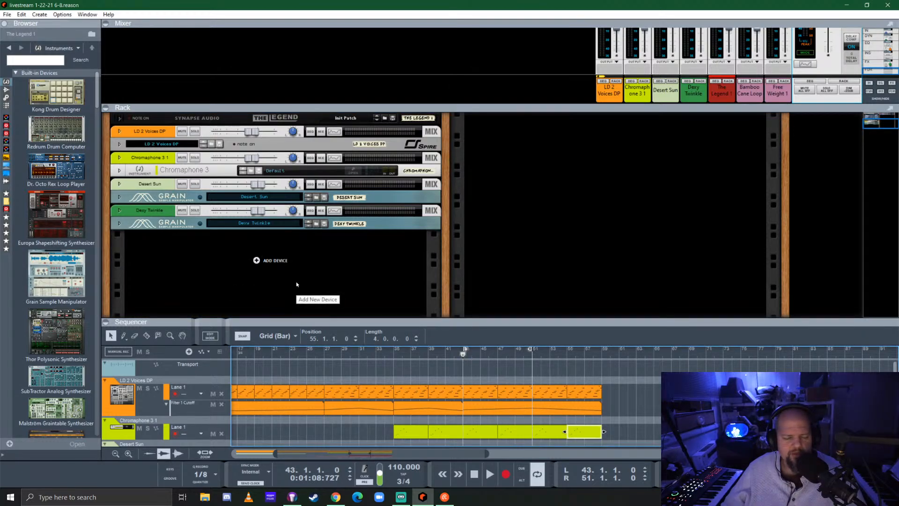
Open the Orkester sound bank in the browser and enlarge the rack by shrinking the sequencer area
scroll(515, 224, "up", 3)
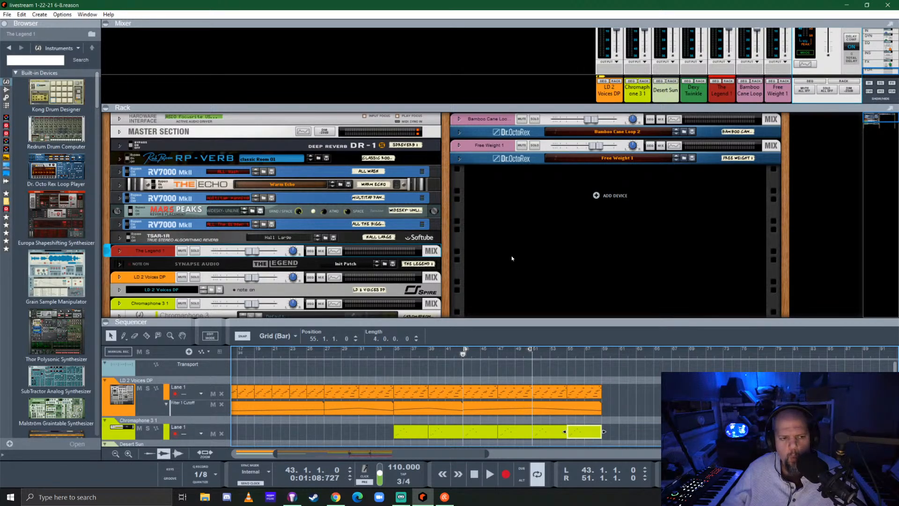
scroll(56, 287, "down", 10)
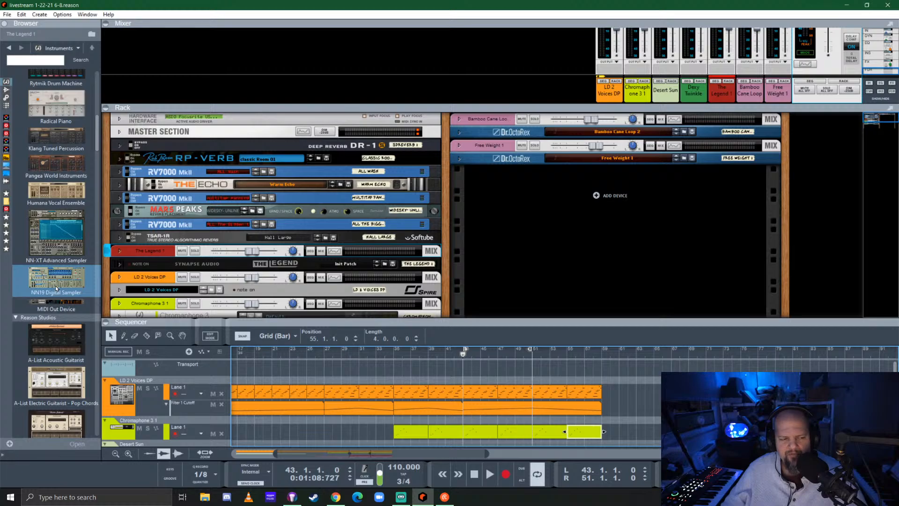
left_click(6, 135)
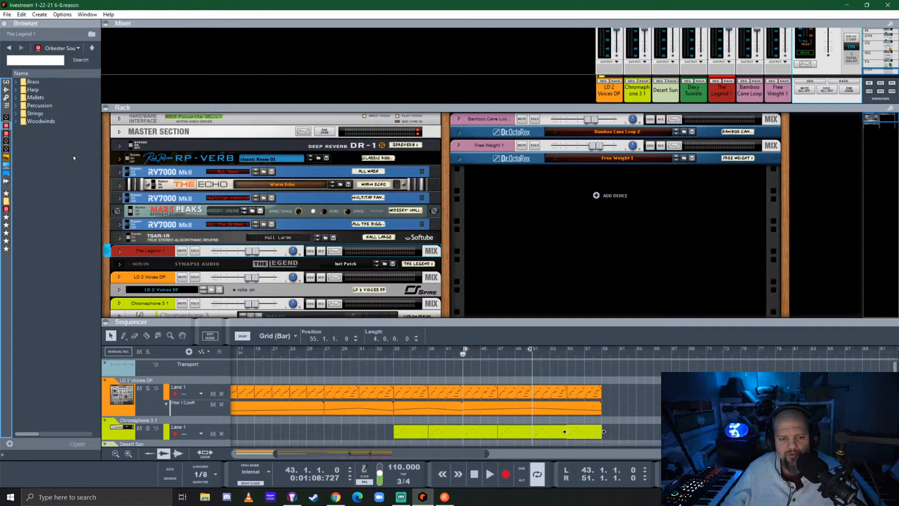
left_click_drag(387, 322, 389, 452)
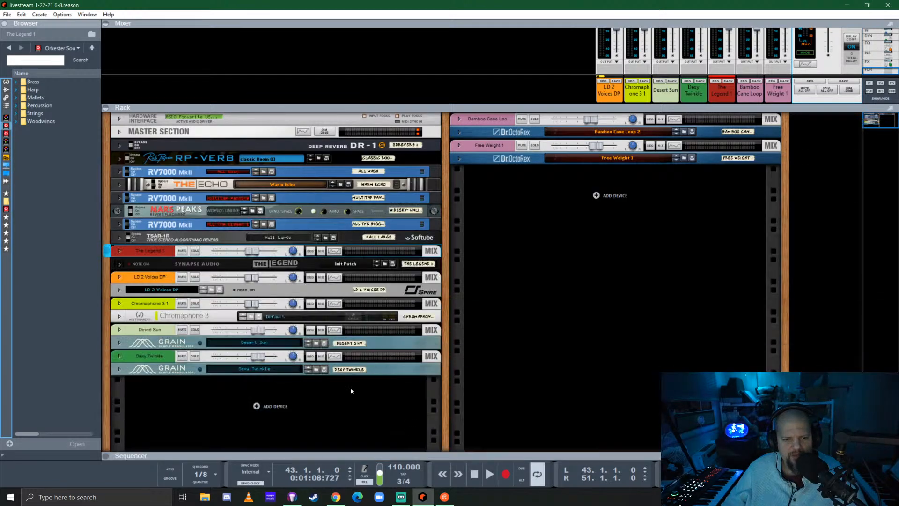
Add the Orkester percussion patch BD lite.sxt to the rack as a new instrument below Free Weight 1
double_click(44, 106)
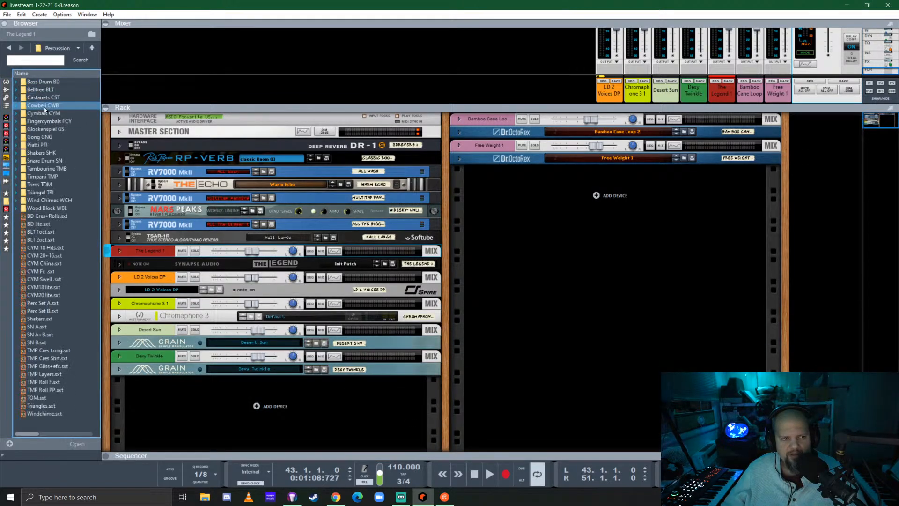
left_click(48, 223)
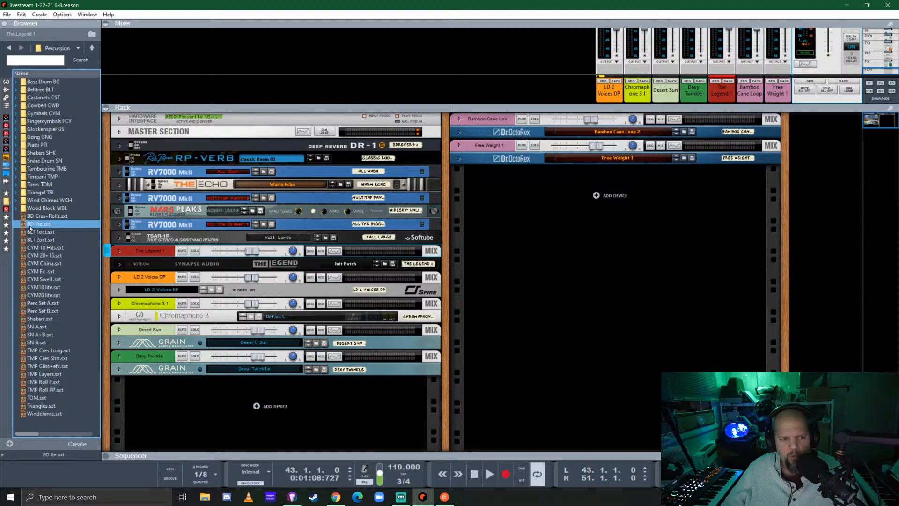
left_click_drag(29, 226, 485, 194)
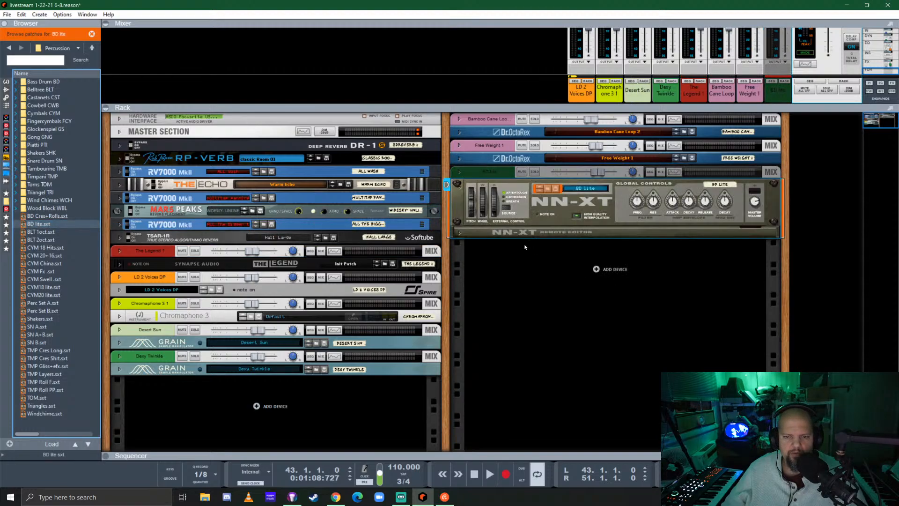
Set the BD lite track color to Neon Violet
right_click(501, 173)
mouse_move(566, 471)
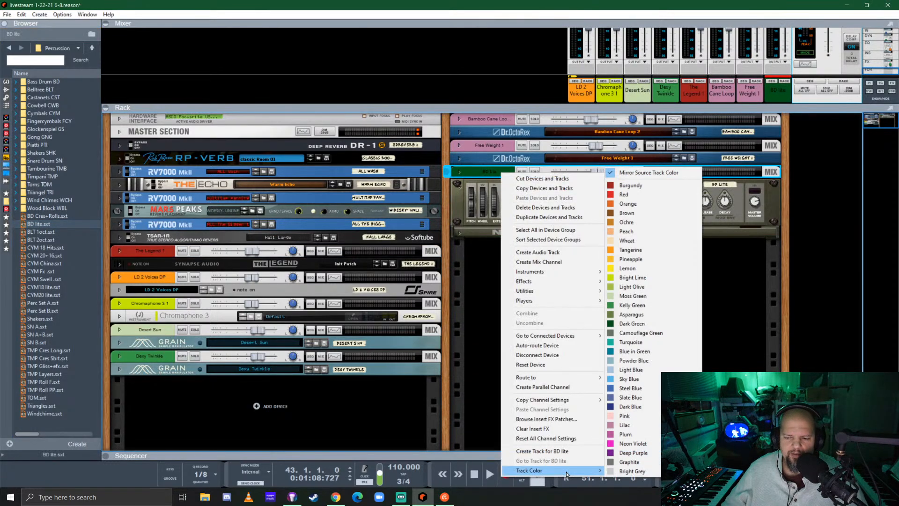
left_click(640, 443)
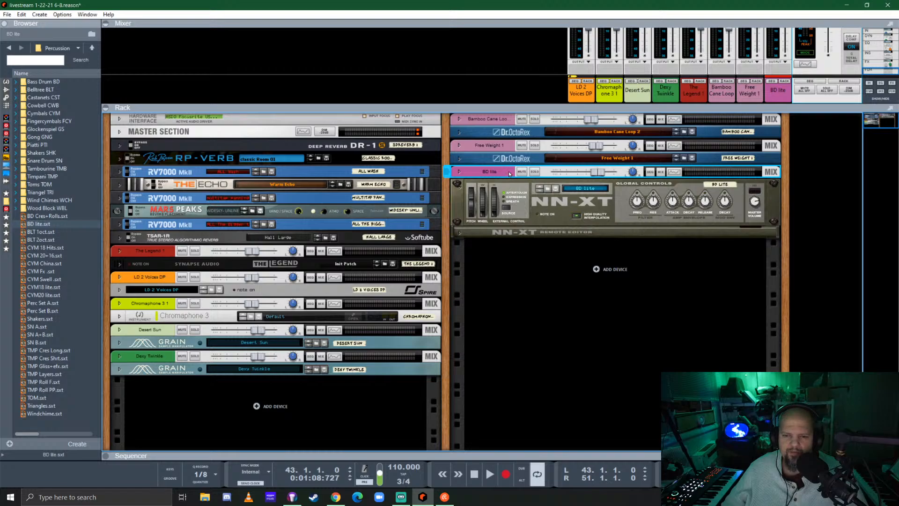
Fold the BD lite NN-XT sampler in the rack and clear the device selection
left_click(755, 202)
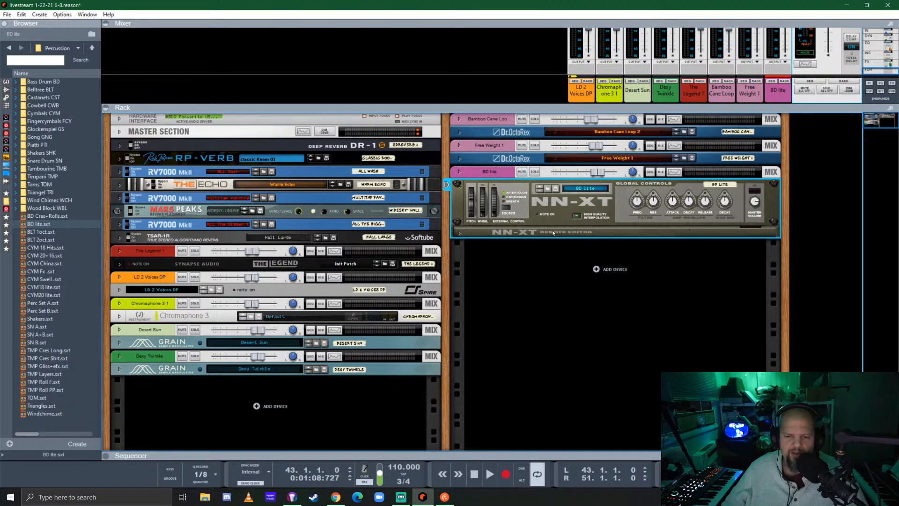
left_click(458, 184)
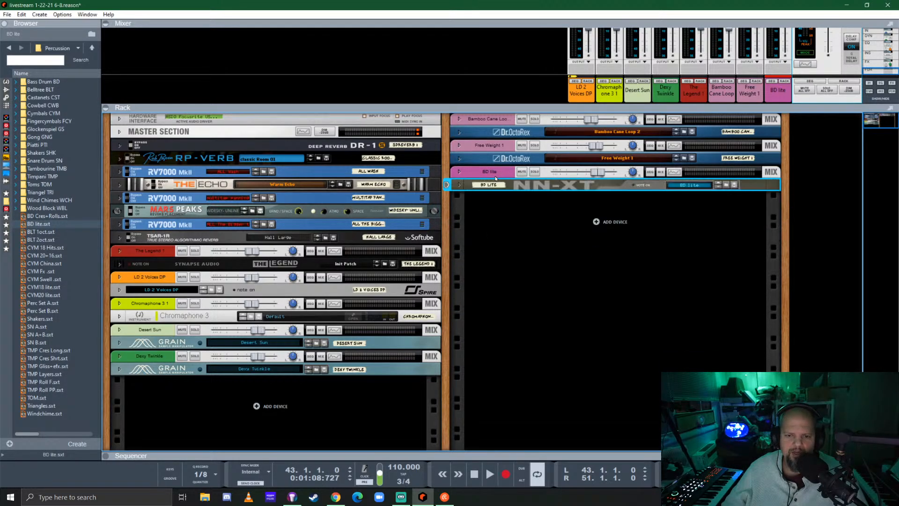
left_click(504, 174)
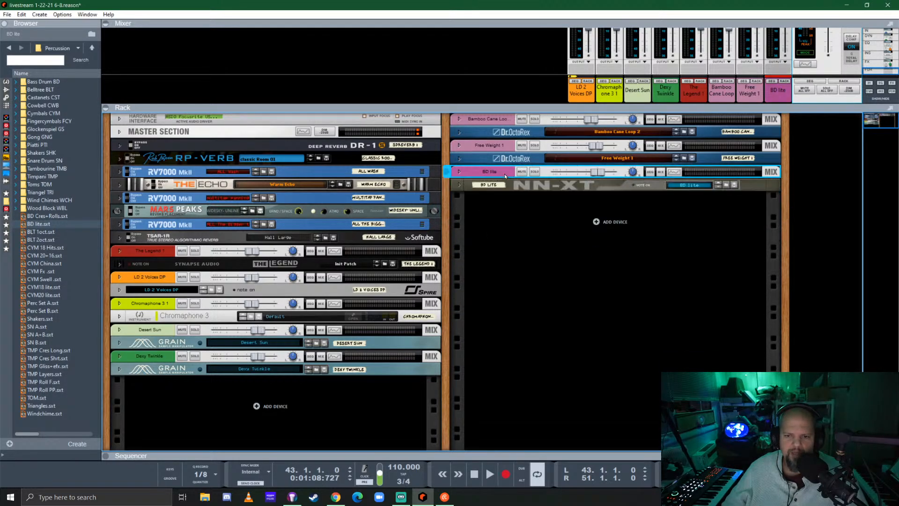
left_click(523, 394)
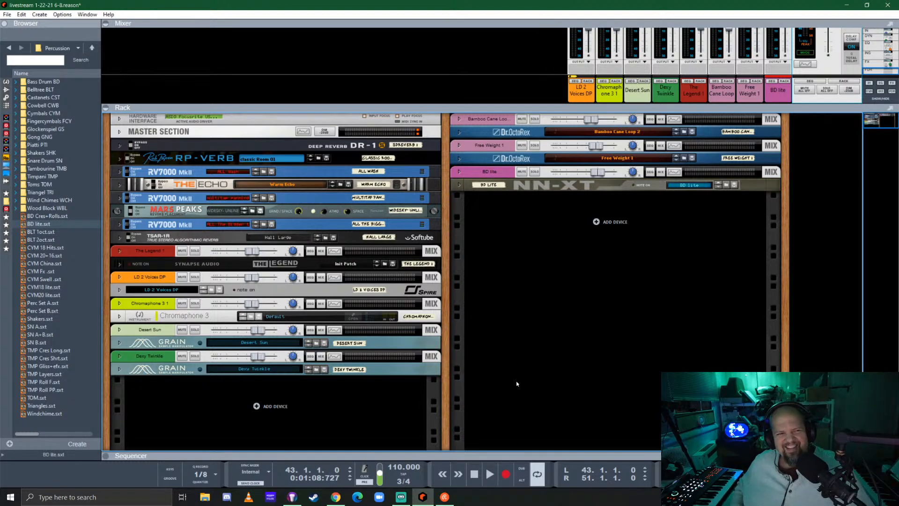
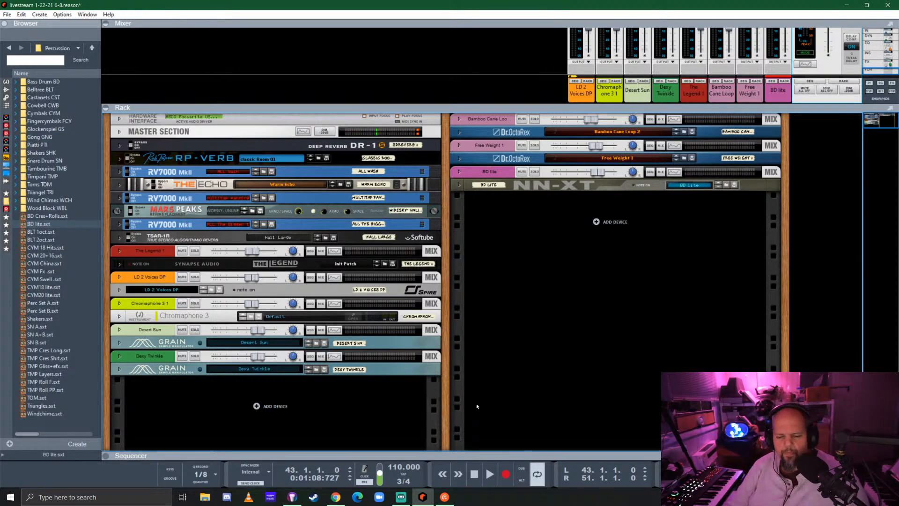
Solo the BD lite channel and record a short bass drum part on its track starting at bar 43
left_click_drag(523, 456, 482, 169)
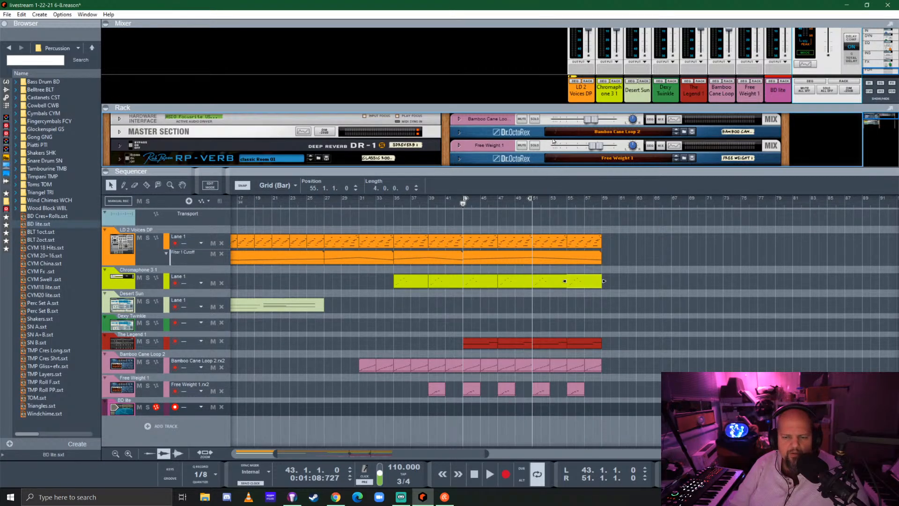
scroll(543, 147, "down", 3)
left_click(535, 118)
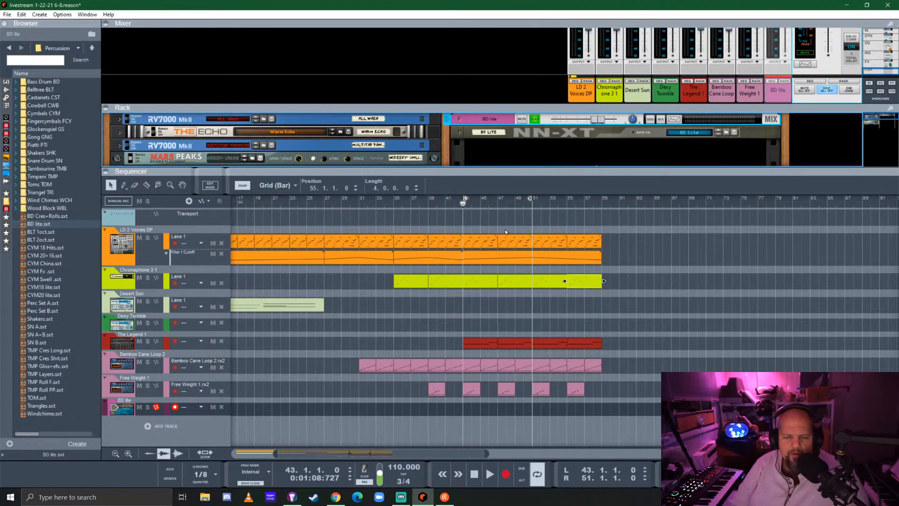
left_click(463, 205)
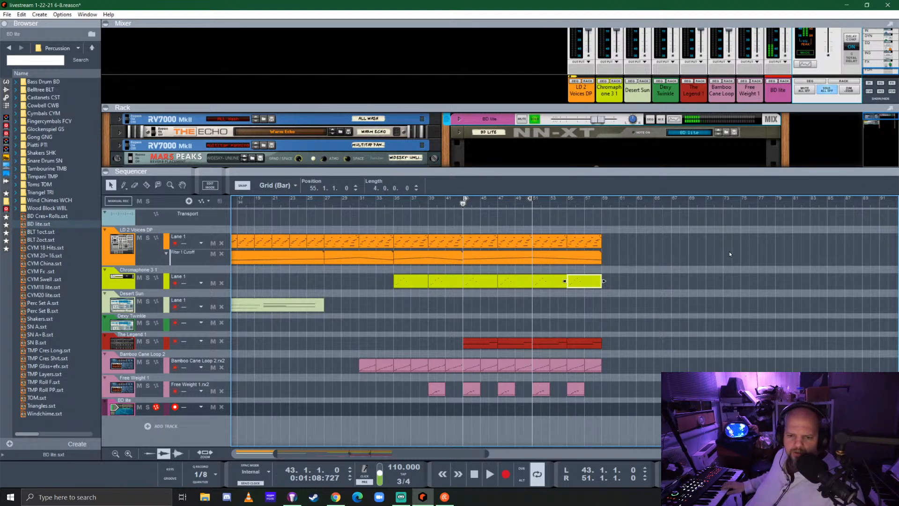
key("ctrl+Return")
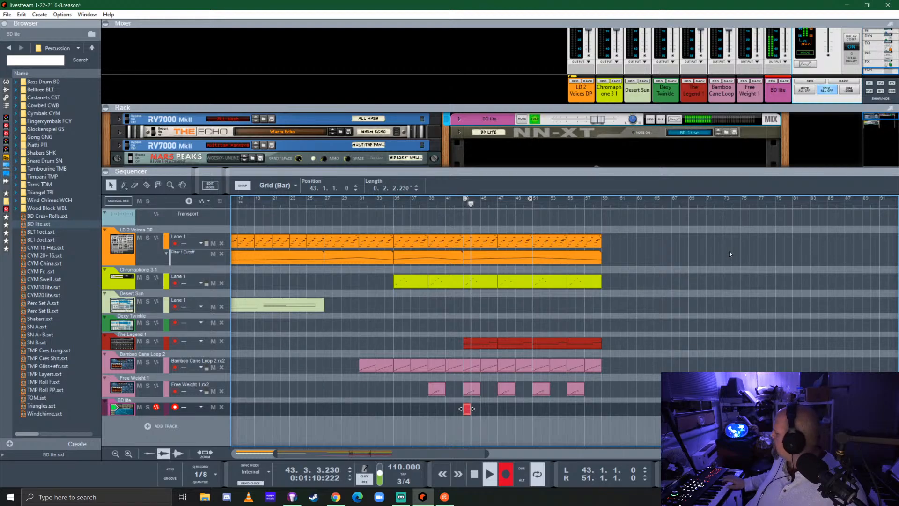
key("space")
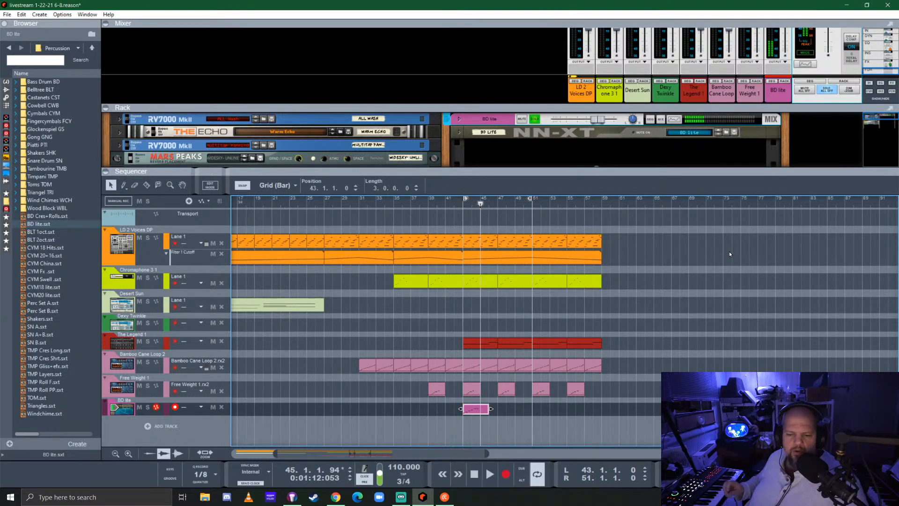
Move the loop end to bar 45 and play the recorded bass drum part from bar 43
scroll(498, 371, "up", 3, "ctrl")
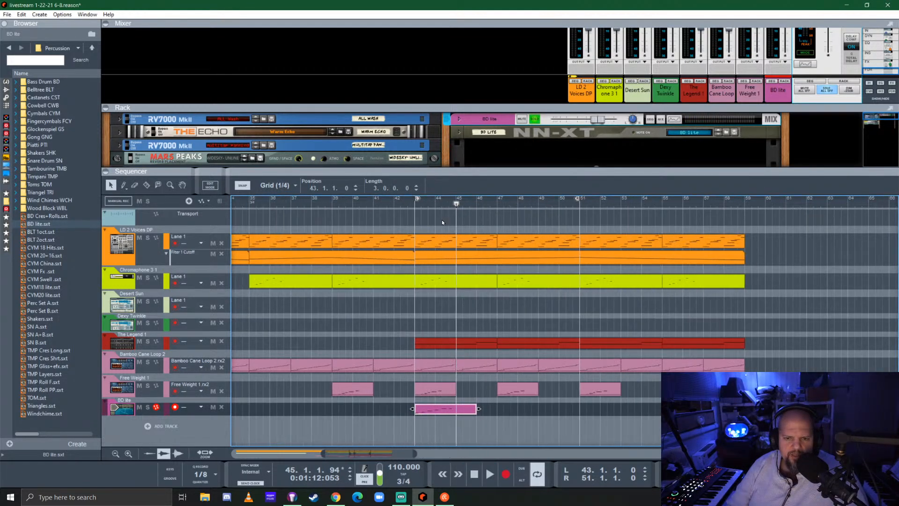
left_click(454, 200, "alt")
left_click(416, 203)
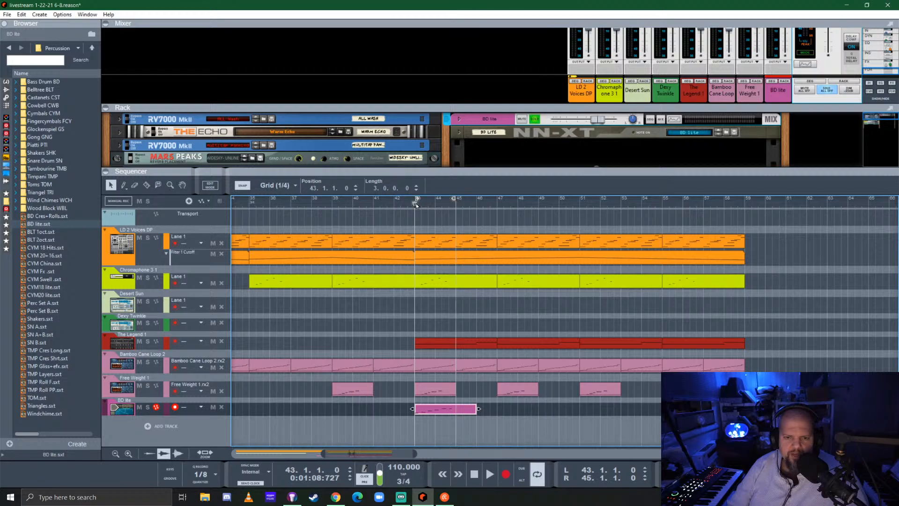
key("space")
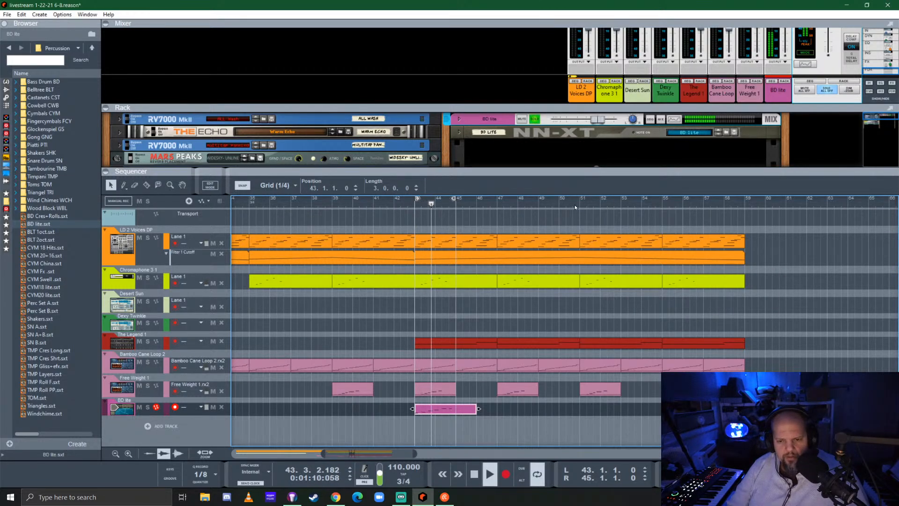
Unfold the BD lite NN-XT with its remote editor, examine the bass drum sample zones, and fold the sampler again
left_click_drag(591, 171, 591, 359)
scroll(590, 275, "up", 1)
left_click(460, 185)
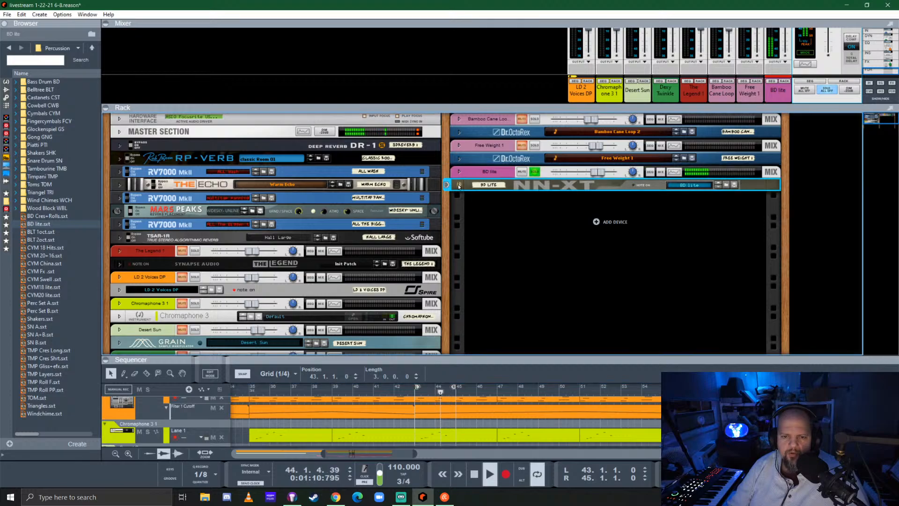
left_click(460, 233)
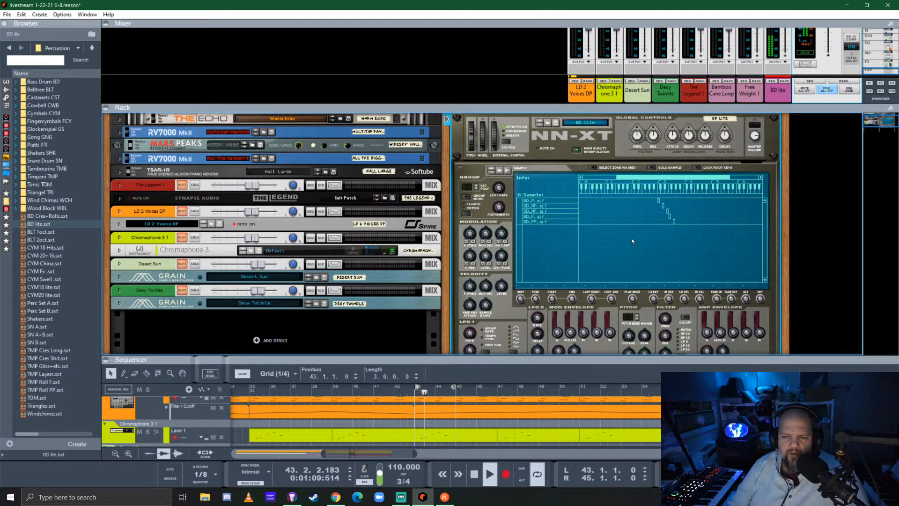
left_click_drag(572, 360, 572, 375)
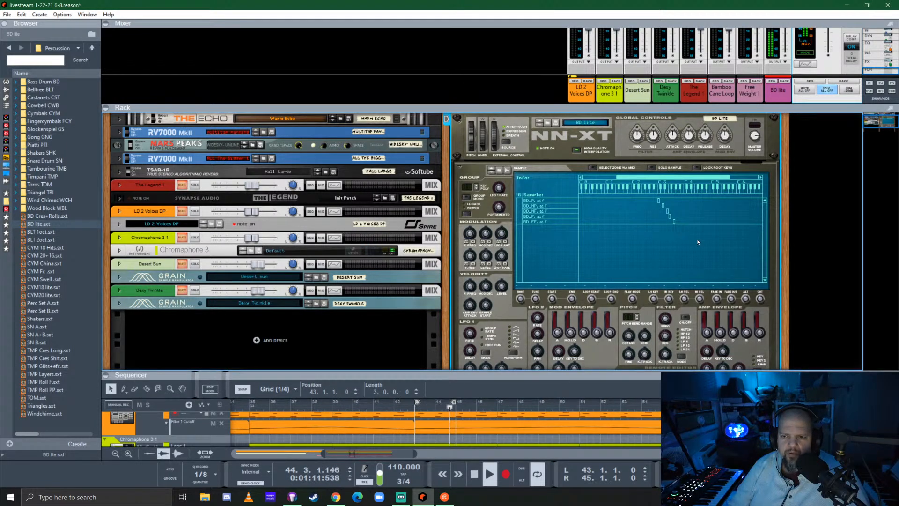
left_click_drag(696, 239, 644, 199)
scroll(662, 253, "down", 1)
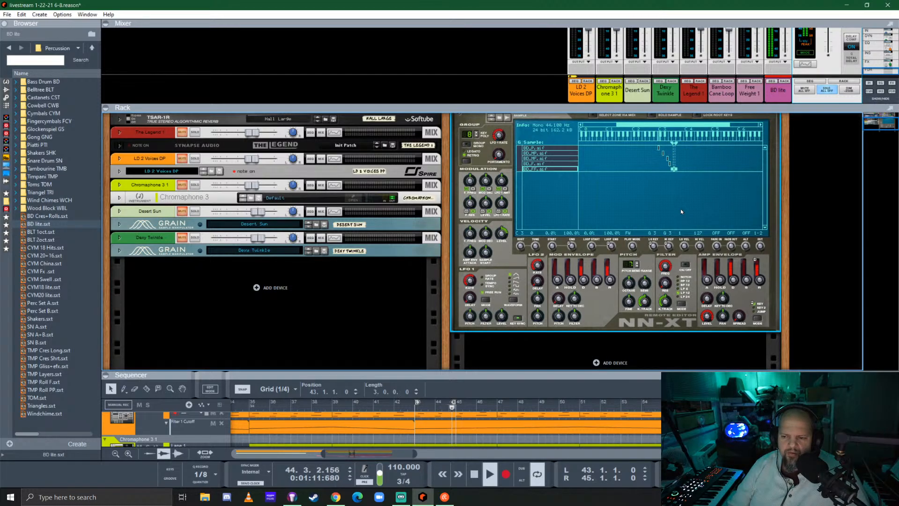
scroll(684, 211, "up", 3)
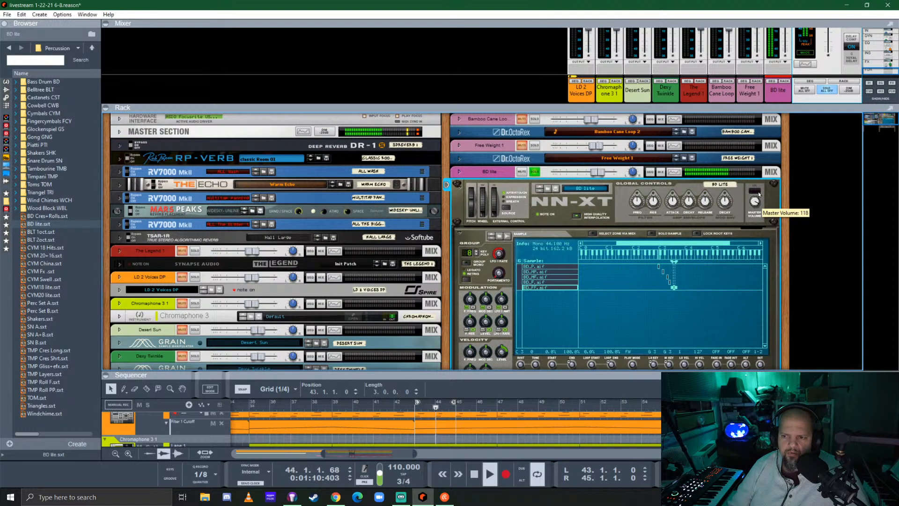
left_click(459, 232)
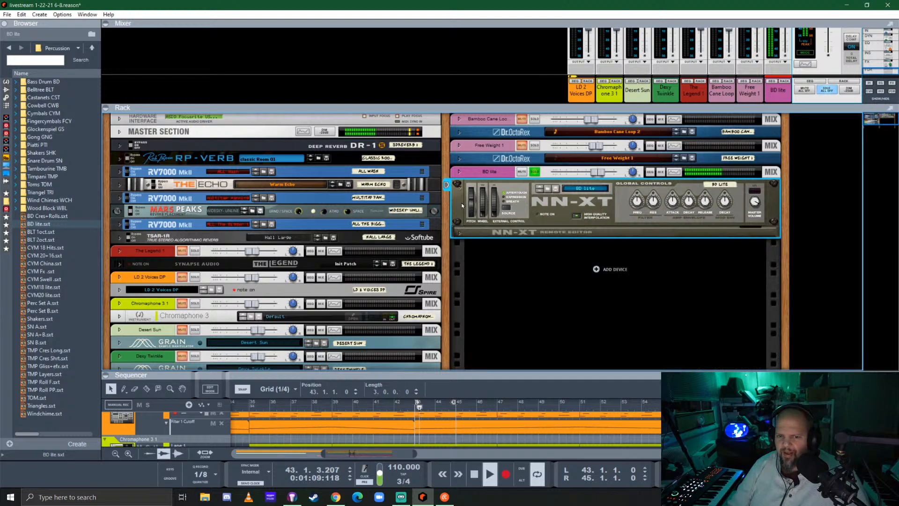
left_click(458, 185)
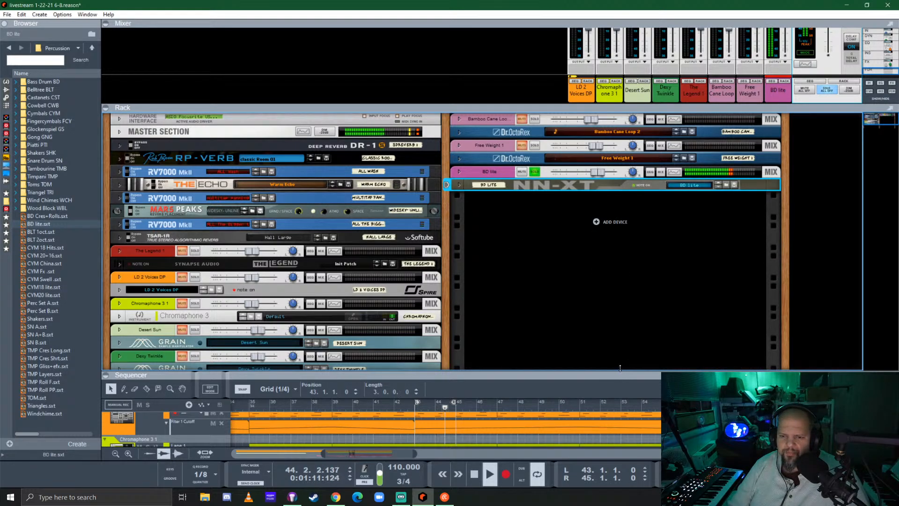
Open the recorded BD lite clip for note editing and delete every note except the first
left_click_drag(609, 372, 610, 184)
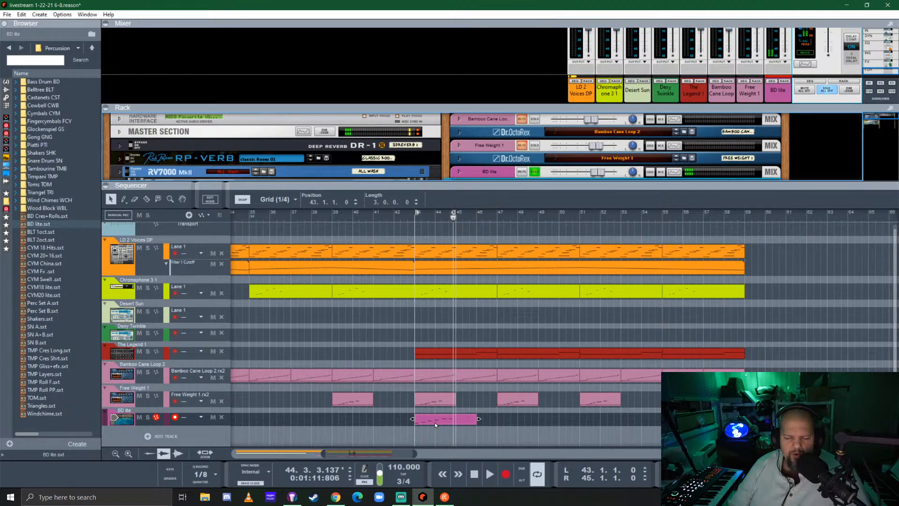
scroll(409, 426, "up", 2)
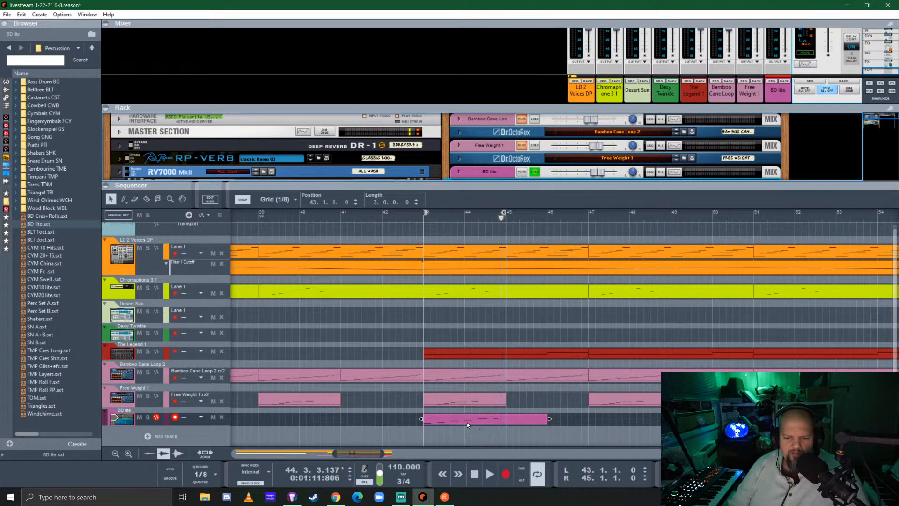
key("r")
key("q")
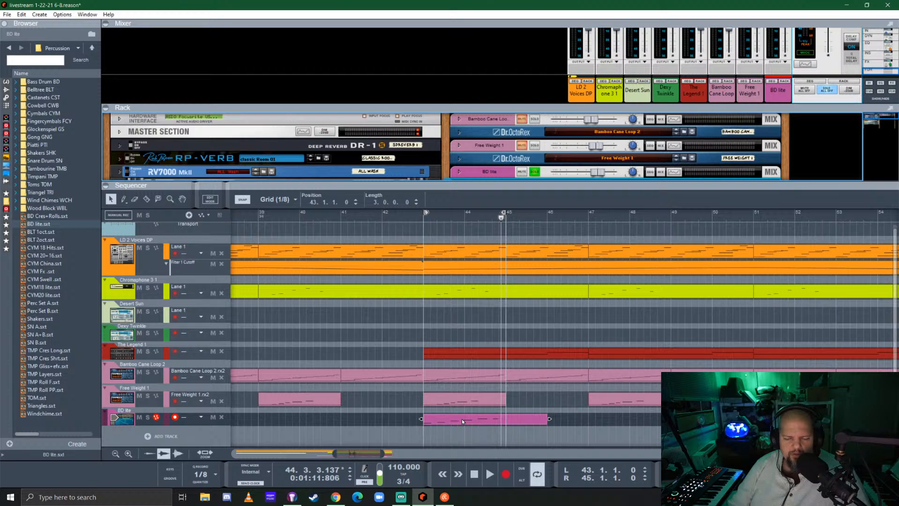
double_click(462, 418)
left_click_drag(482, 185, 506, 99)
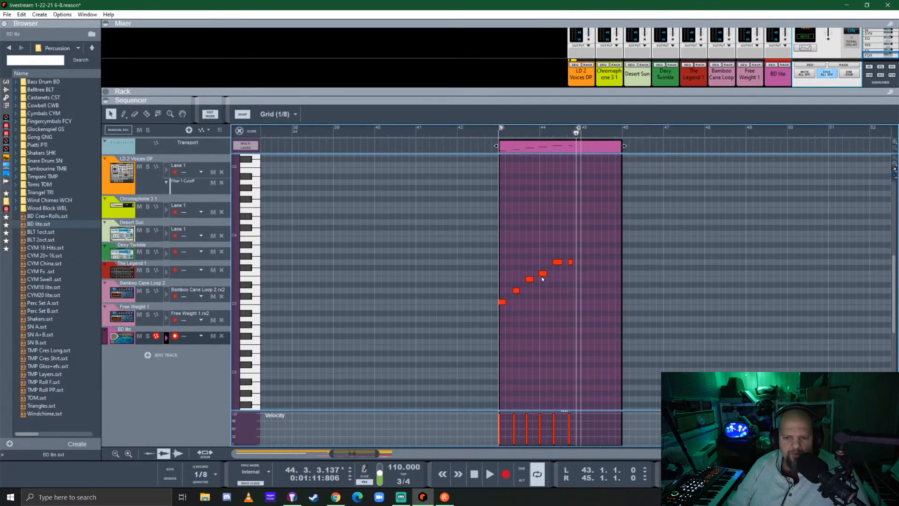
scroll(559, 304, "up", 3)
left_click_drag(395, 223, 642, 307)
key("Delete")
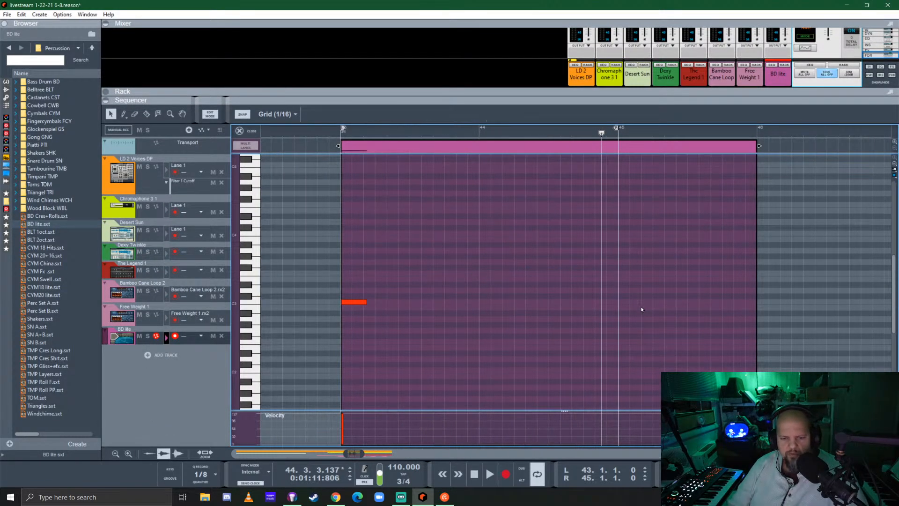
Turn off all solos and play the loop from bar 43 with the full mix
left_click(342, 128)
left_click(827, 73)
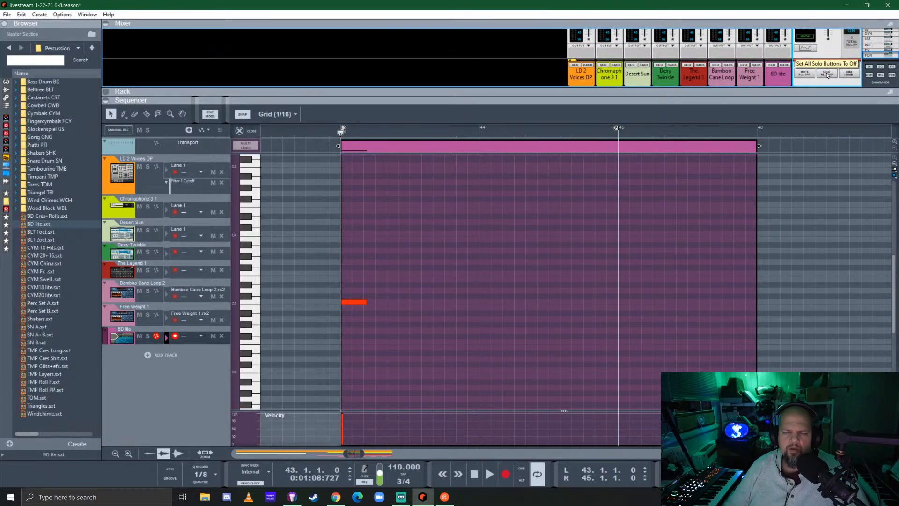
key("space")
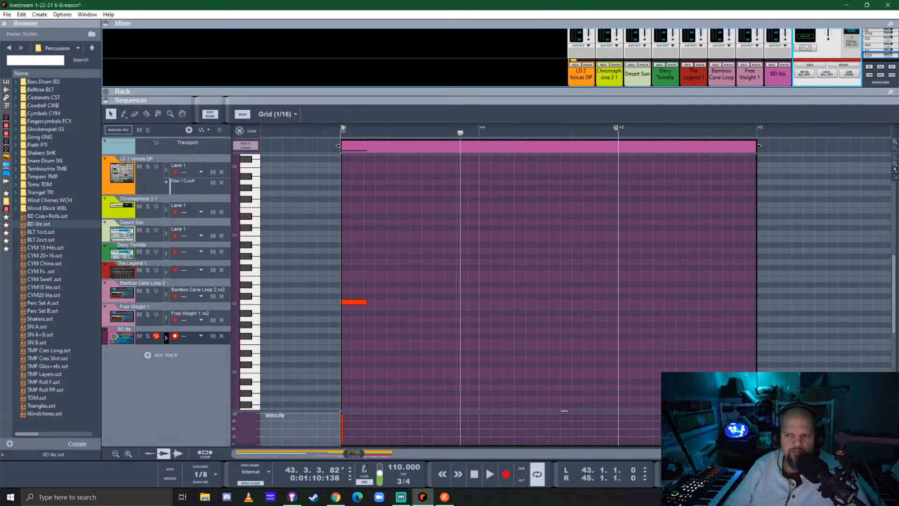
Shorten the BD lite clip to 2 bars and give it E3 notes at bars 43 and 44, the second at velocity 127
left_click_drag(758, 145, 616, 161)
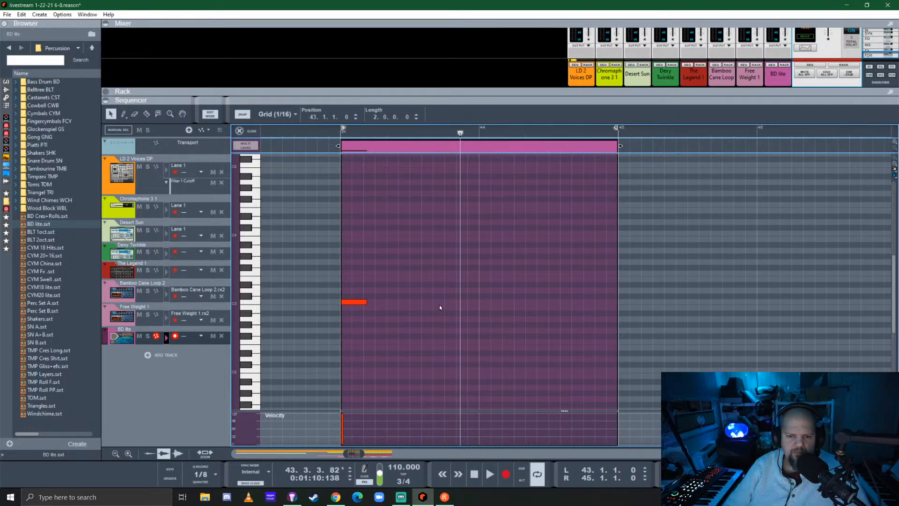
left_click(485, 302)
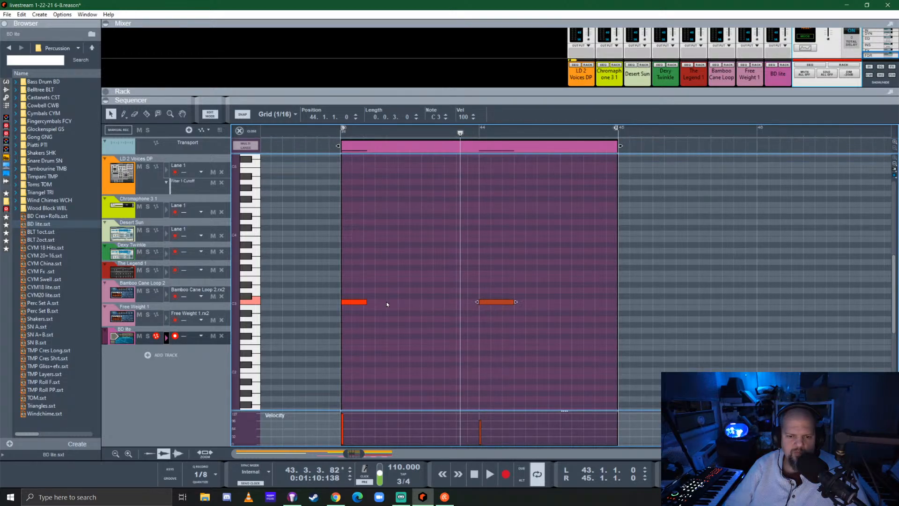
left_click_drag(358, 303, 361, 281)
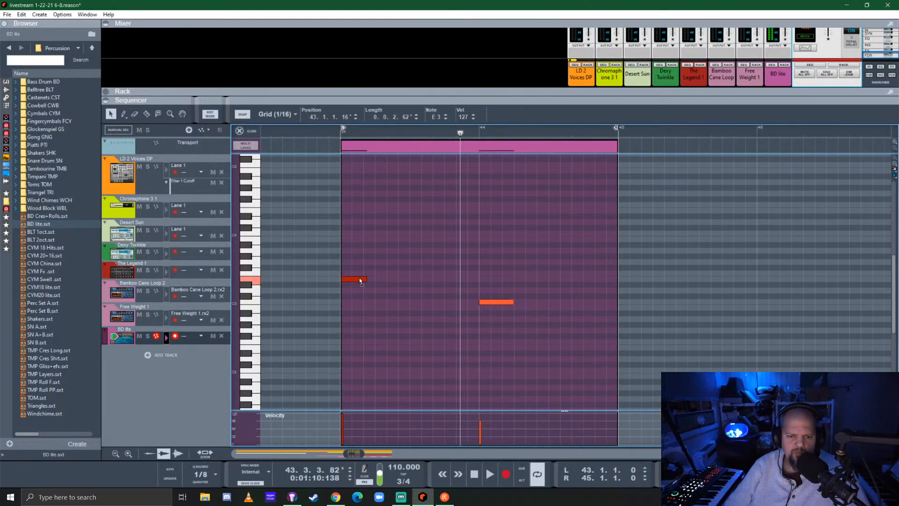
left_click_drag(494, 303, 499, 282)
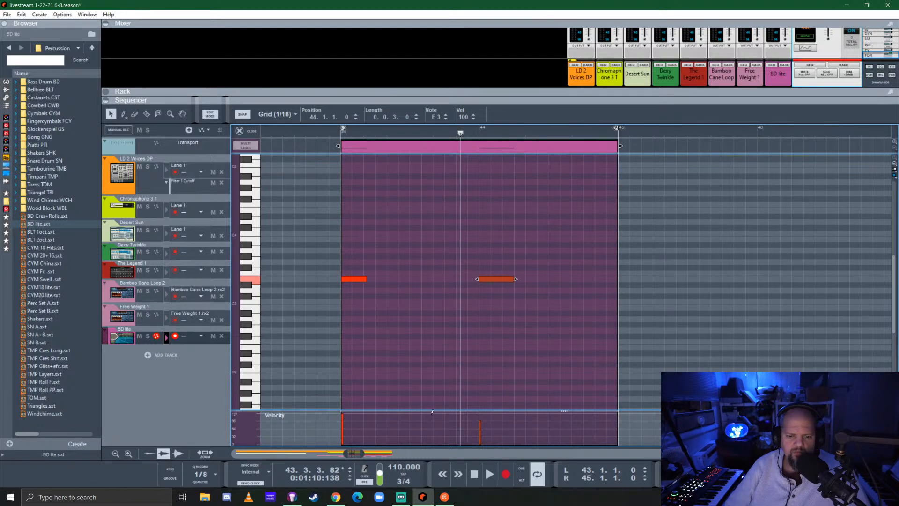
left_click_drag(488, 416, 481, 408)
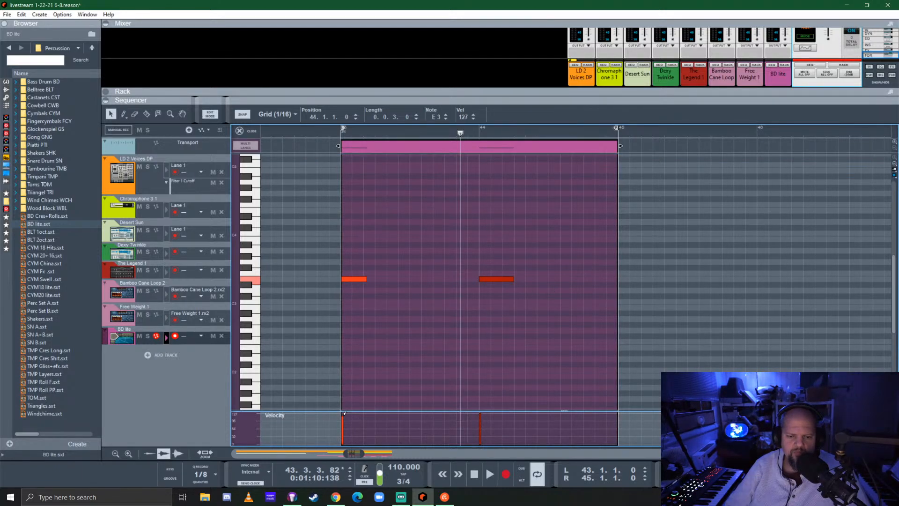
Leave the clip editor to play the loop from bar 43, and solo the BD lite channel in the enlarged mixer
left_click(246, 133)
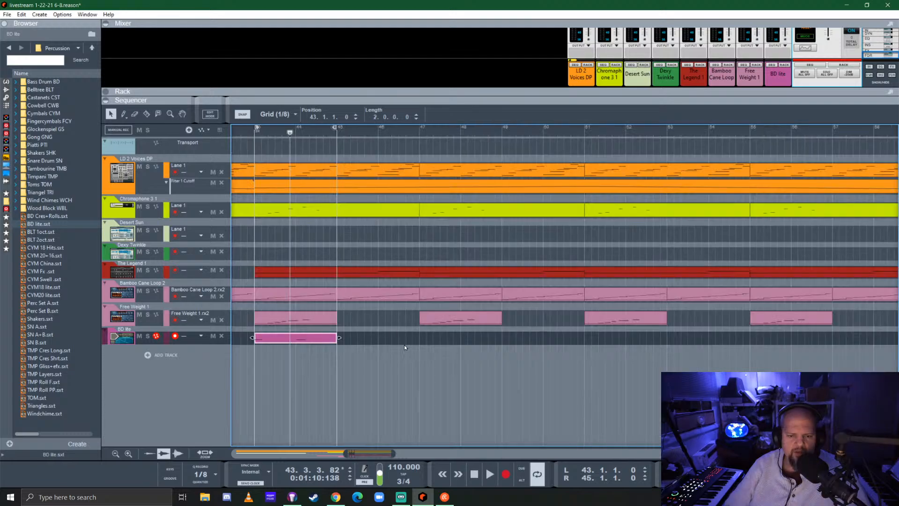
left_click(254, 133)
key("space")
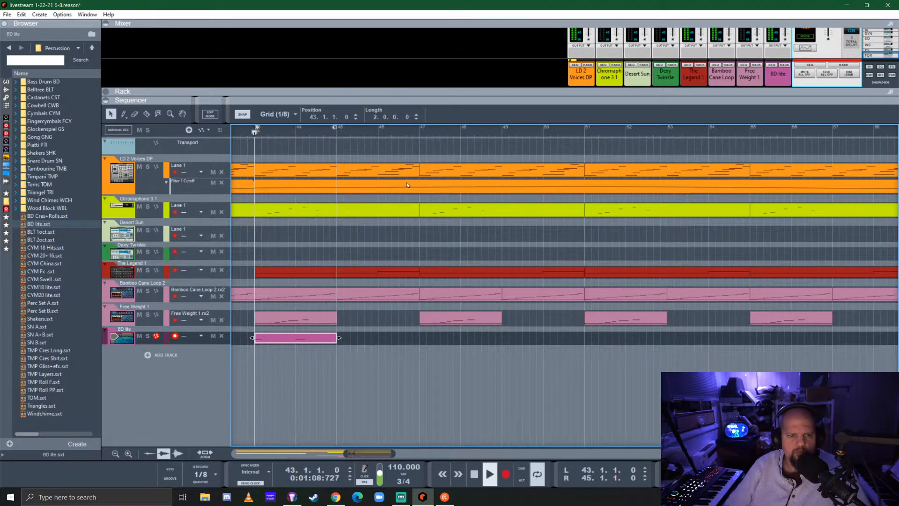
left_click_drag(751, 92, 751, 202)
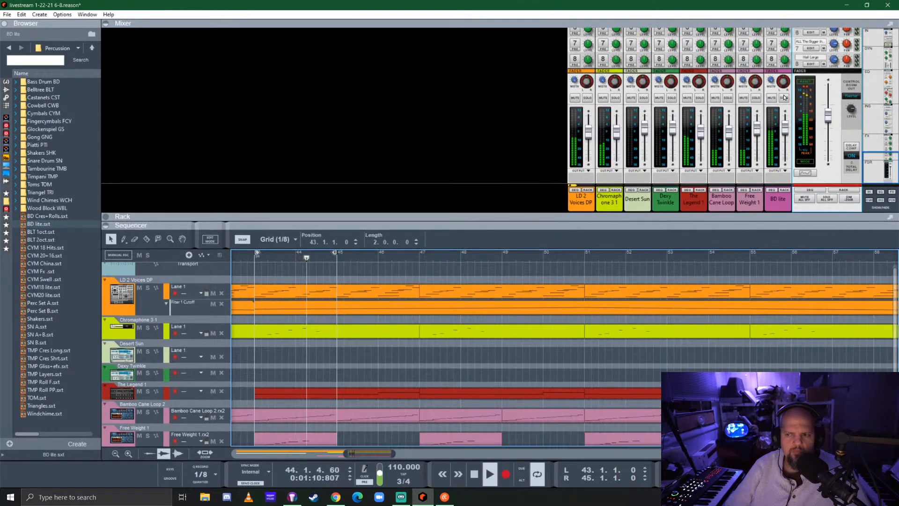
left_click(784, 100)
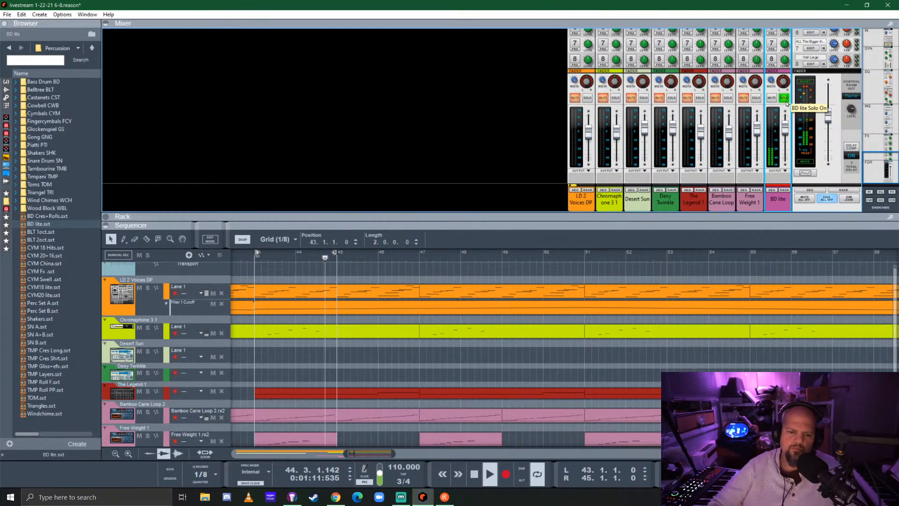
Show the insert FX section of the BD lite mix channel in the rack and list the effect devices in the browser
left_click_drag(679, 217, 679, 81)
scroll(529, 176, "down", 3)
scroll(515, 174, "up", 2)
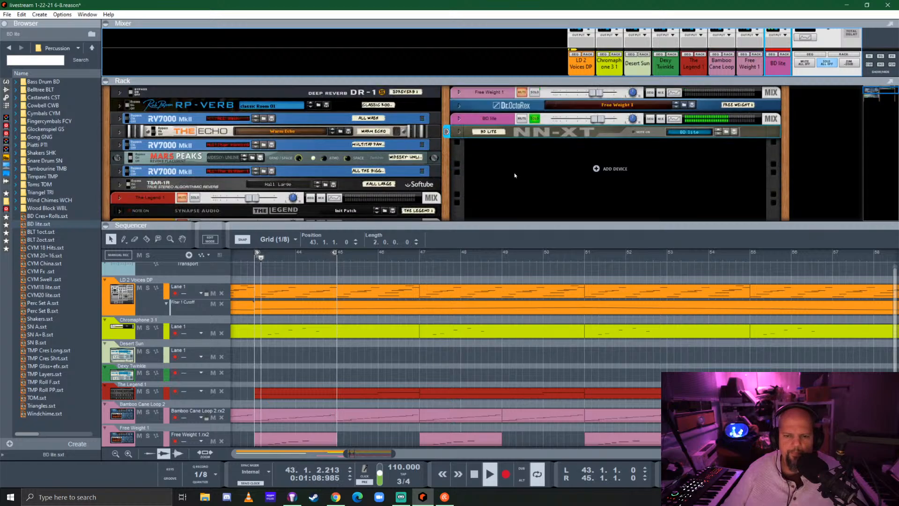
left_click(459, 118)
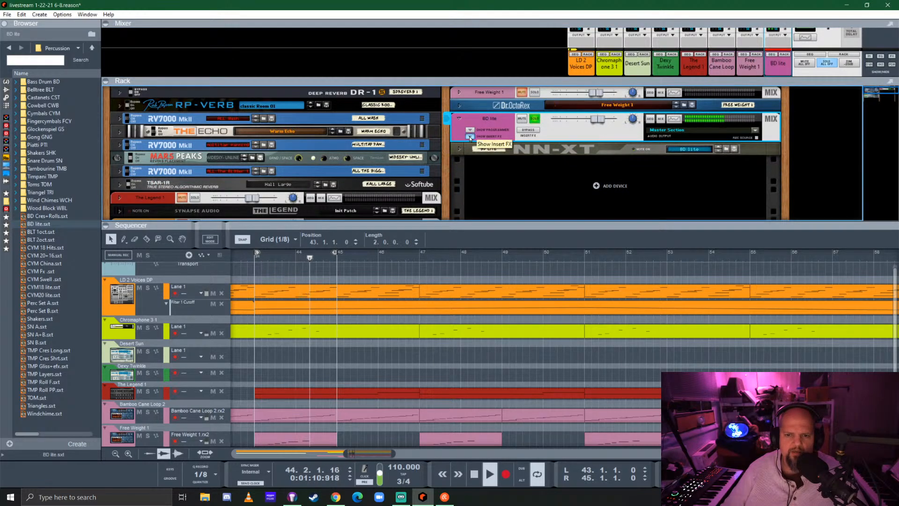
left_click(470, 136)
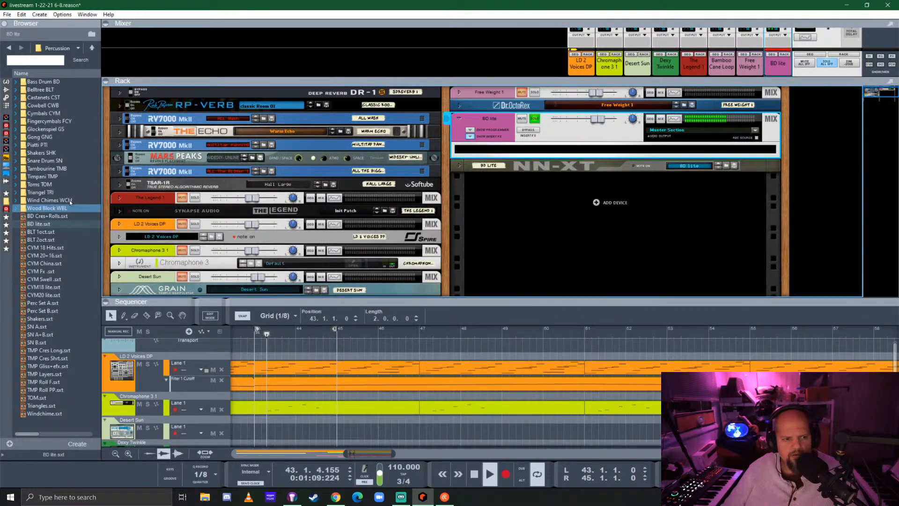
left_click(6, 89)
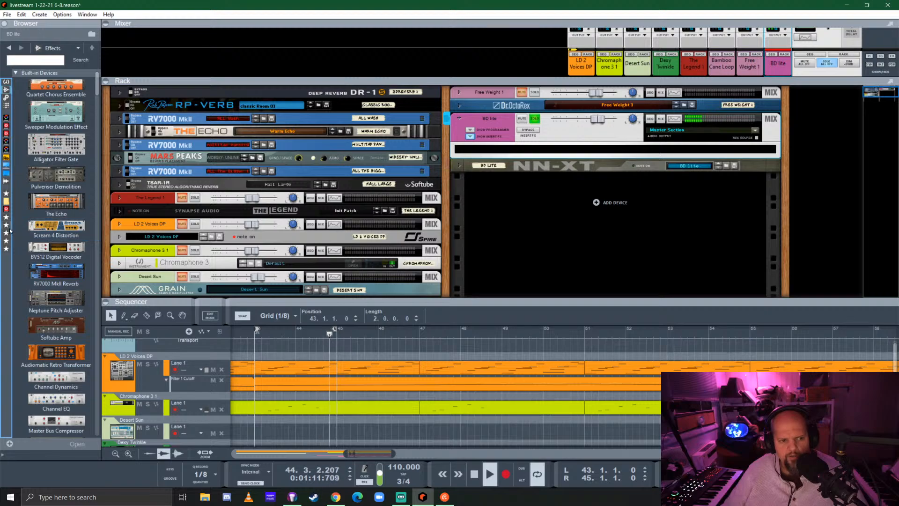
Find the ColoringEQ saturating equalizer among the effects and add it to the BD lite channel's insert effects
scroll(61, 212, "down", 5)
scroll(61, 212, "down", 15)
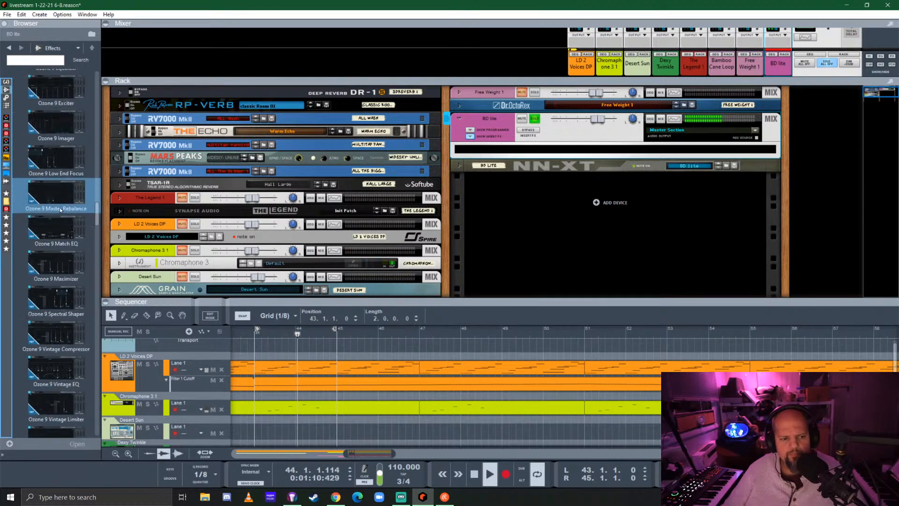
scroll(58, 208, "down", 10)
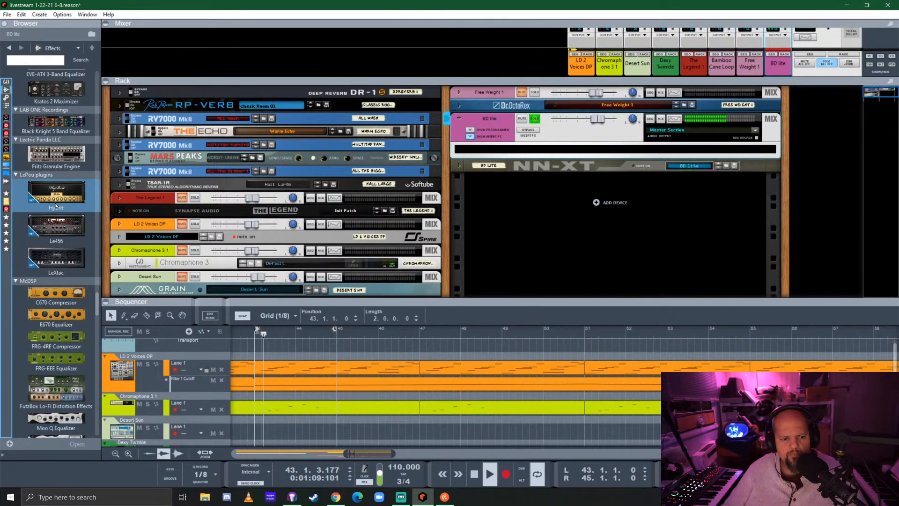
left_click_drag(53, 228, 600, 154)
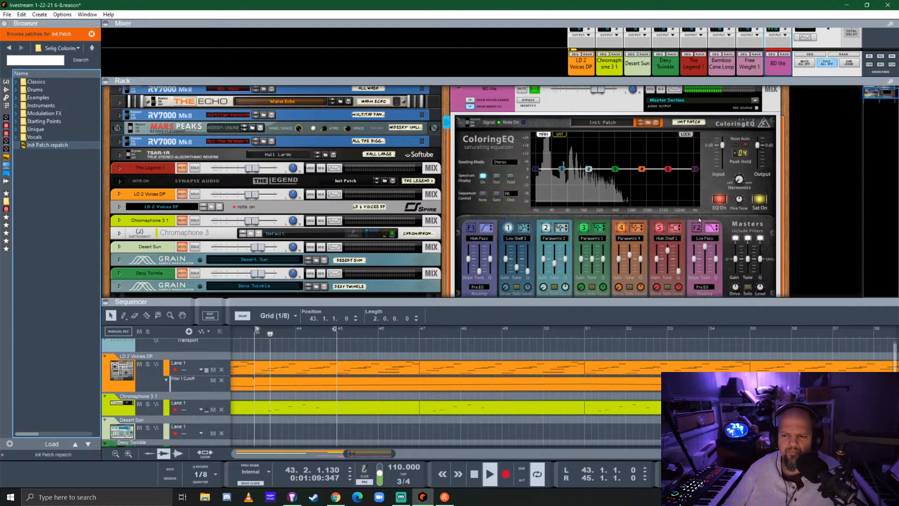
Lower the EQ's low-pass filter F2 to about 320 Hz and cut a narrow notch with band 2 at about 92.5 Hz
left_click(695, 169)
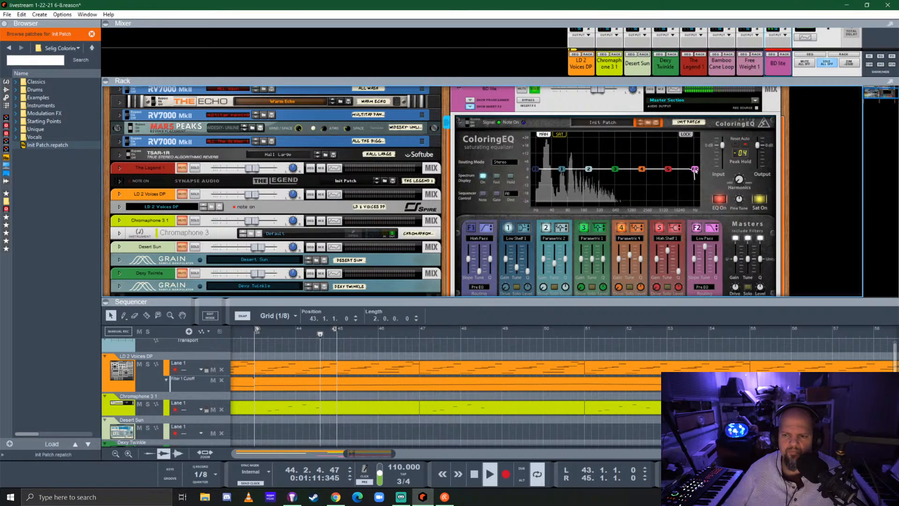
left_click_drag(695, 169, 601, 177)
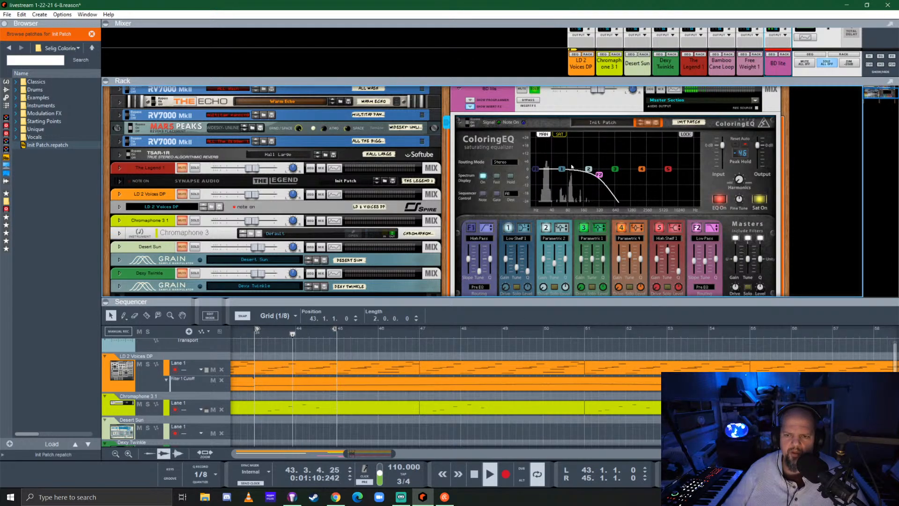
left_click_drag(592, 171, 573, 185)
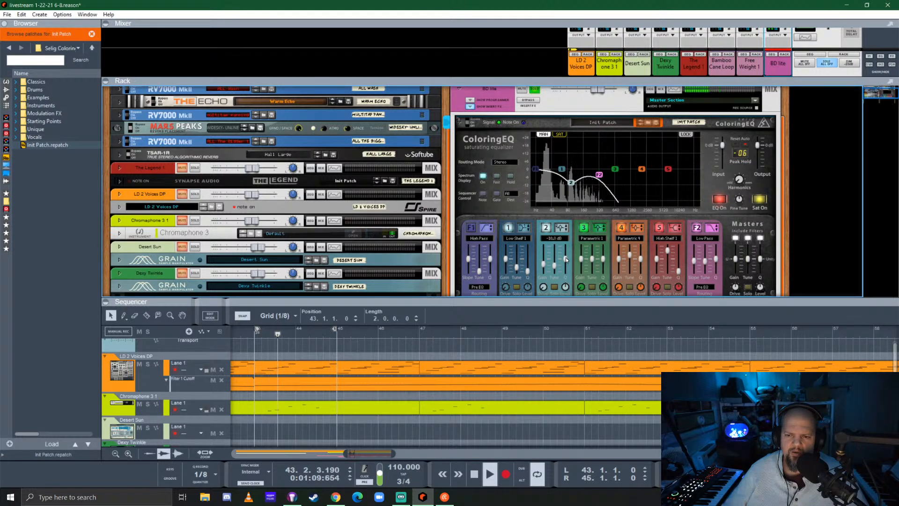
left_click_drag(564, 258, 569, 248)
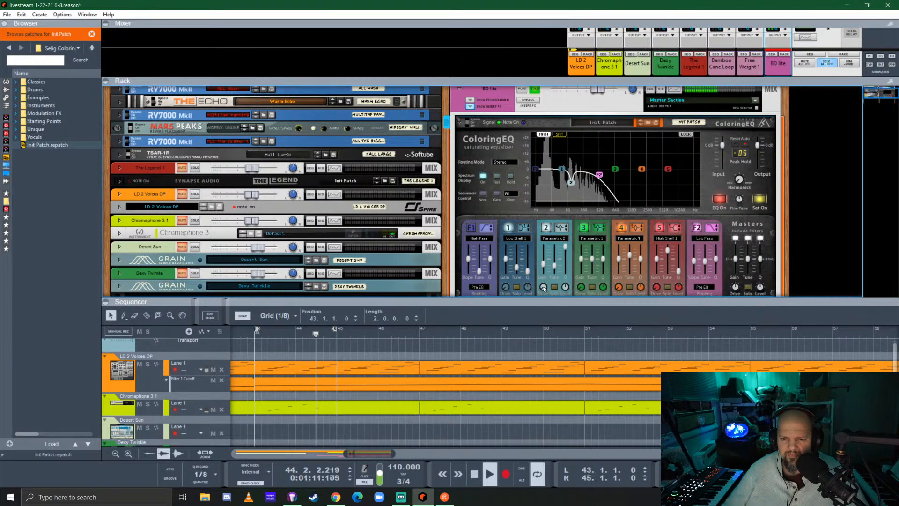
left_click_drag(547, 268, 549, 282)
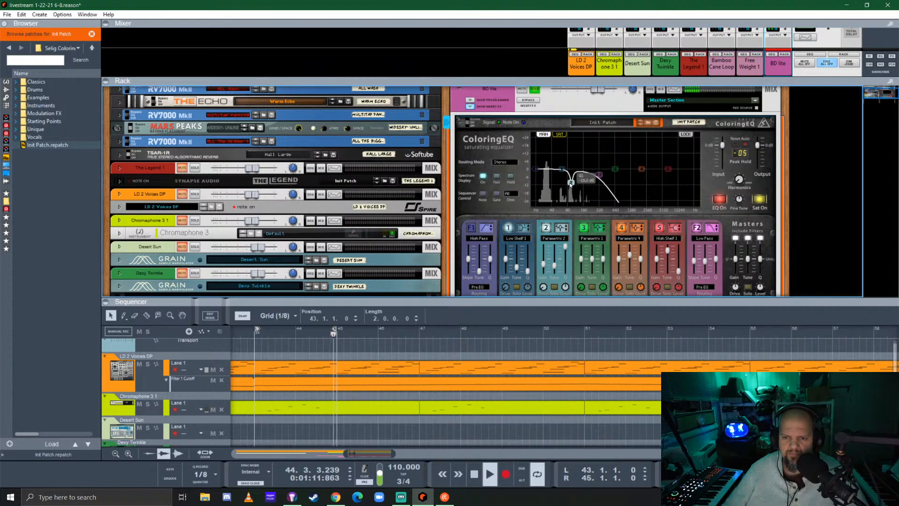
left_click_drag(570, 184, 570, 188)
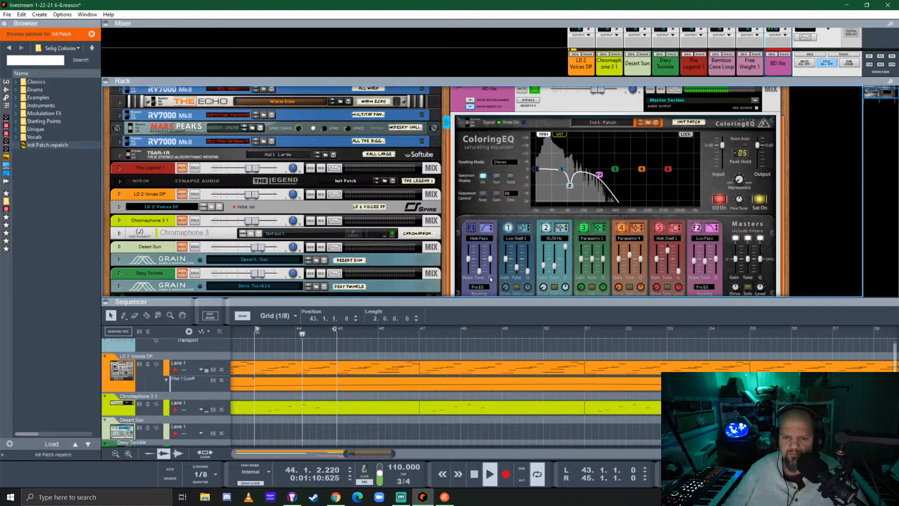
Try EQ band 2's drive at 66 % and bring it back down to 2 %
scroll(532, 274, "down", 1)
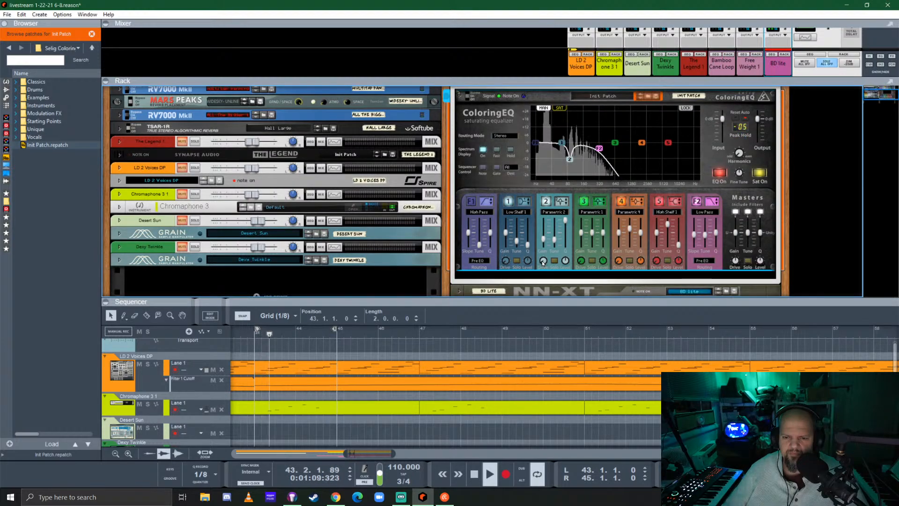
left_click_drag(543, 263, 558, 192)
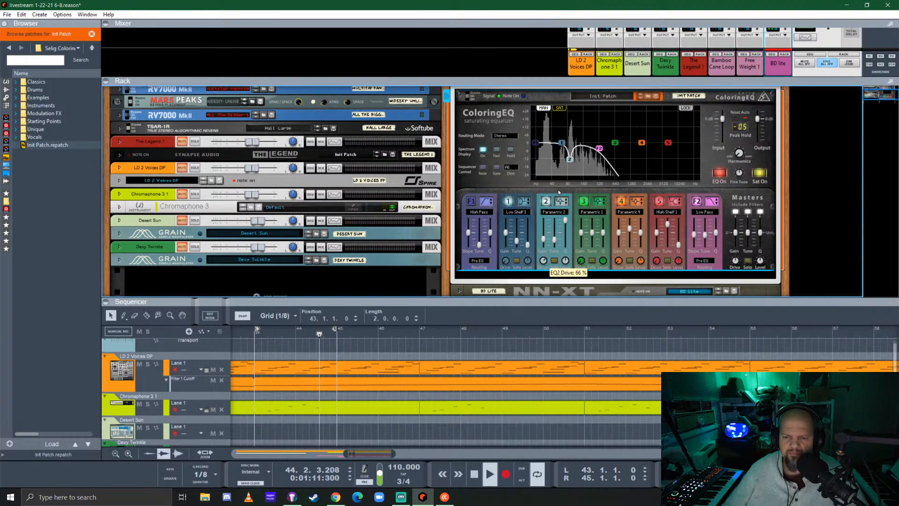
left_click_drag(560, 228, 563, 249)
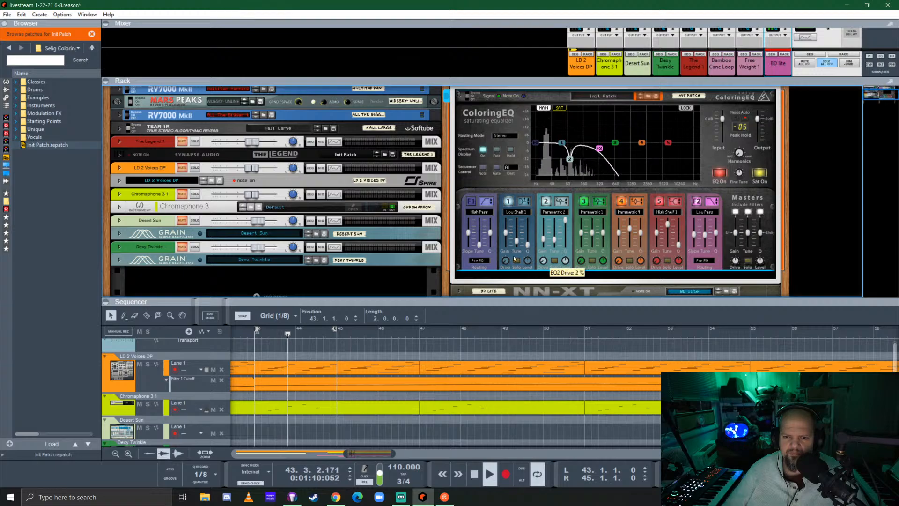
Experiment with the drive and gain of the EQ's low shelf band 1, and make band 2's cut slightly shallower
left_click_drag(506, 261, 519, 224)
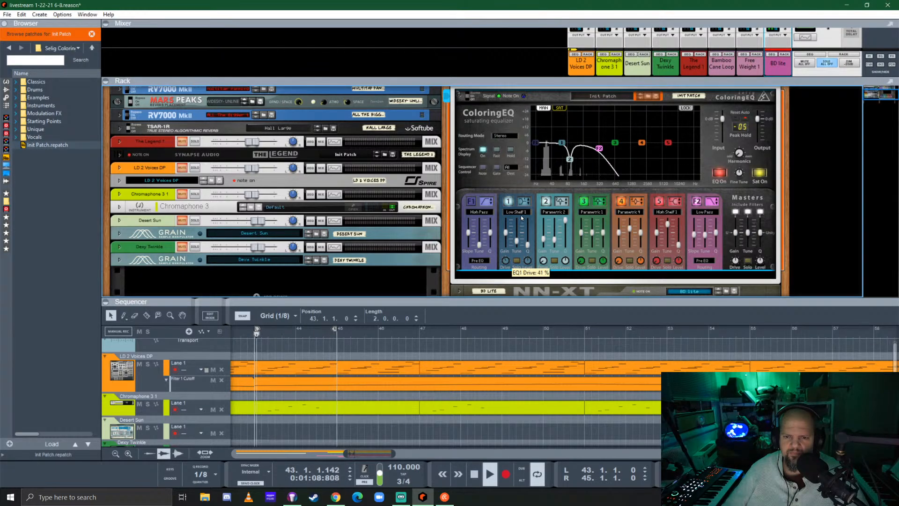
left_click(562, 144)
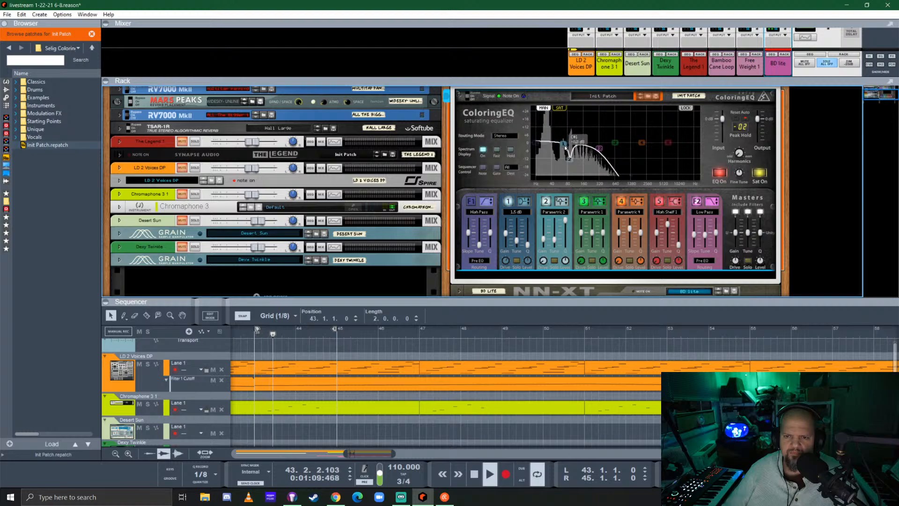
left_click_drag(507, 260, 565, 300)
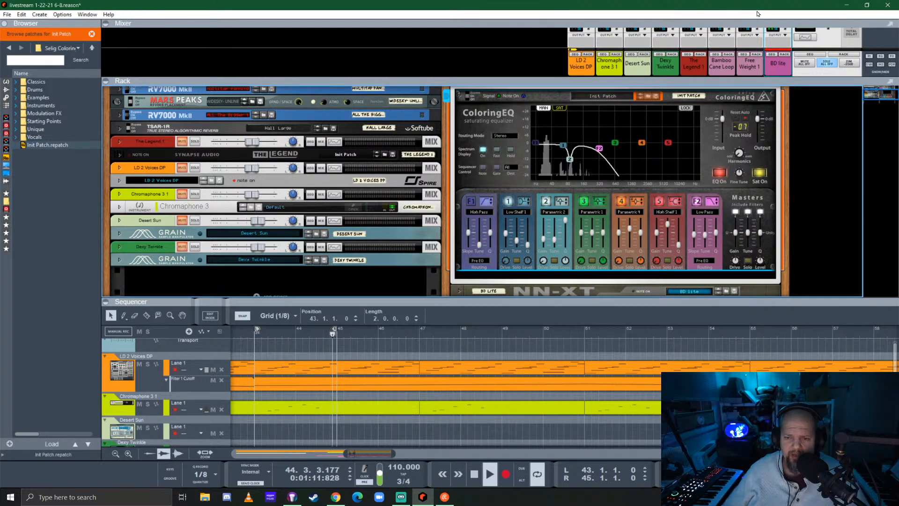
left_click_drag(572, 165, 572, 158)
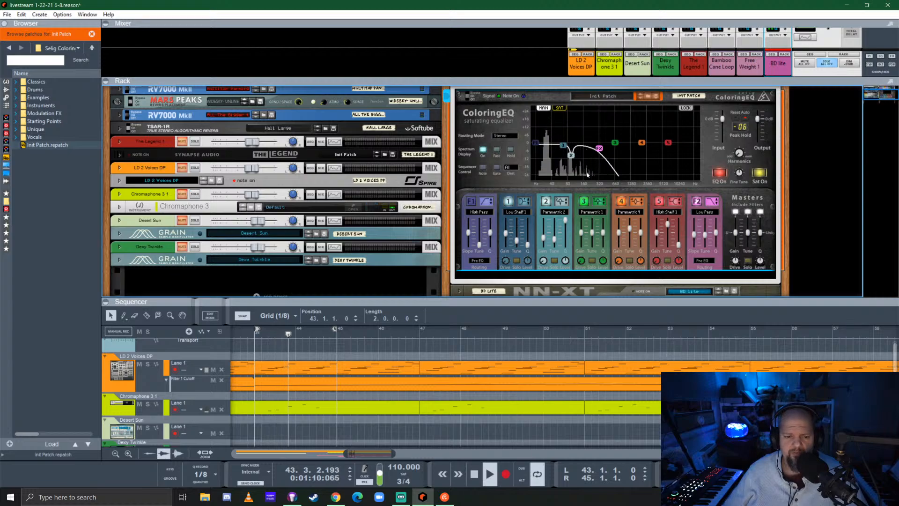
Extend the loop's end to bar 47 and duplicate the BD lite clip to bar 45
left_click_drag(412, 301, 412, 203)
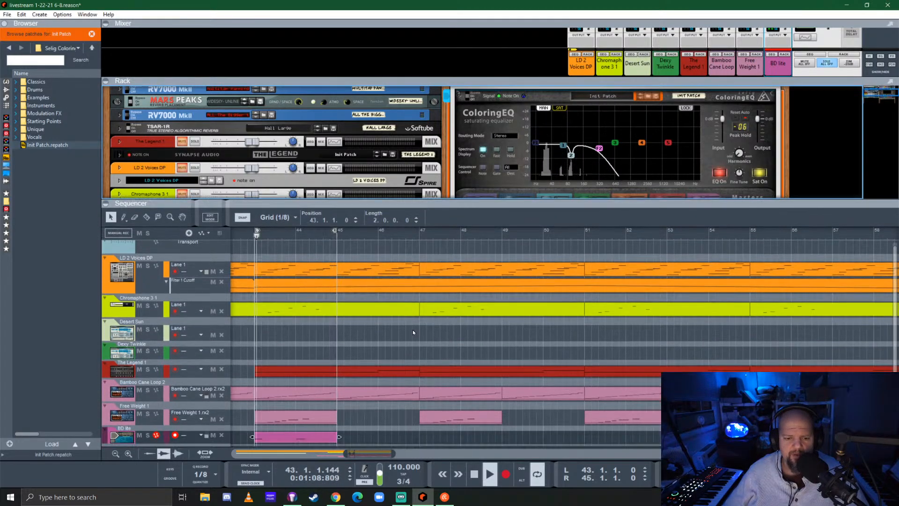
scroll(368, 368, "down", 1)
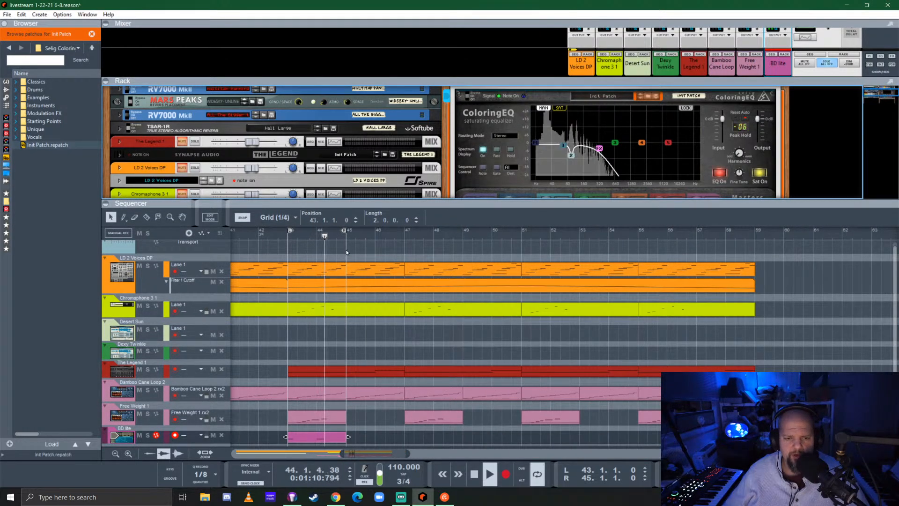
left_click_drag(344, 230, 404, 234)
key("ctrl+d")
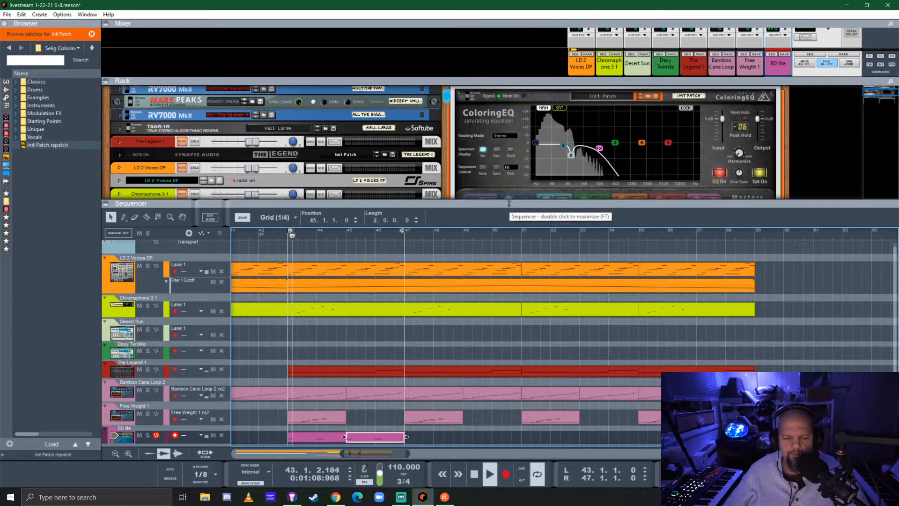
left_click(494, 349)
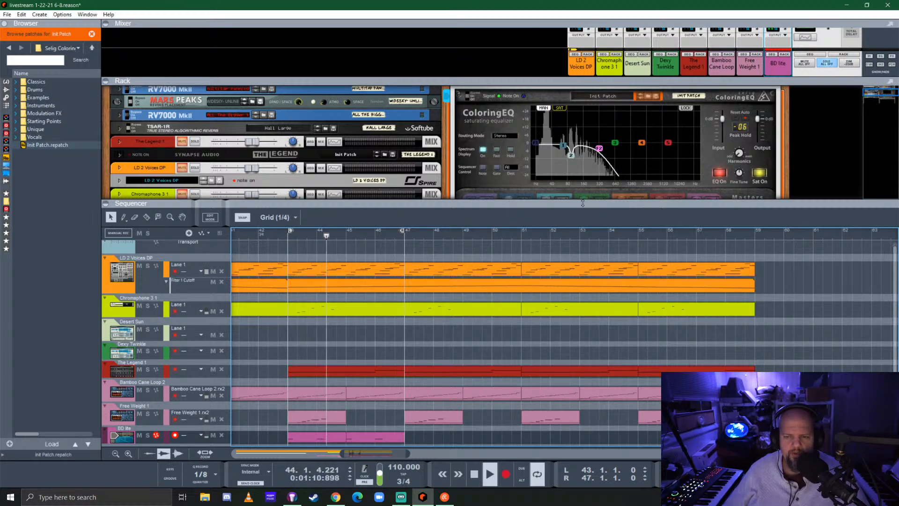
Unsolo the BD lite channel, raise the ColoringEQ's output slightly, and hide the channel's insert FX section
left_click_drag(582, 203, 582, 314)
scroll(580, 210, "up", 3)
scroll(580, 210, "down", 2)
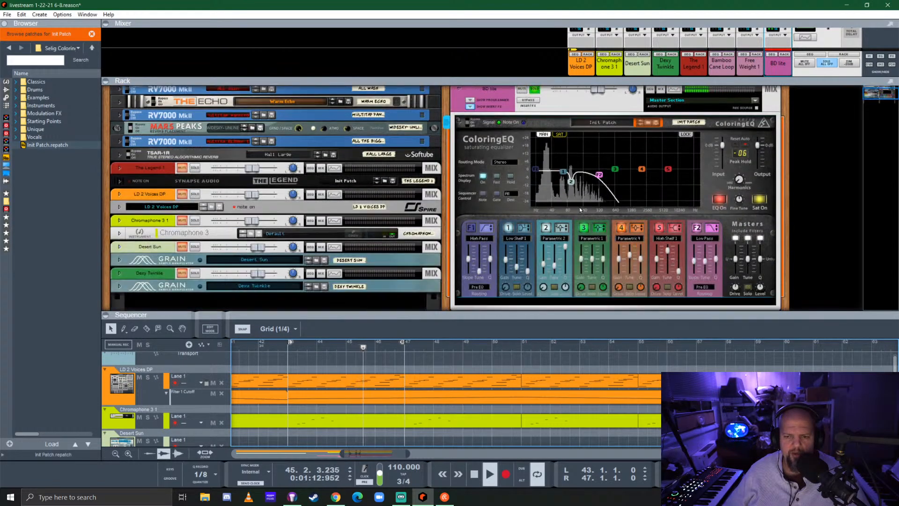
left_click(535, 92)
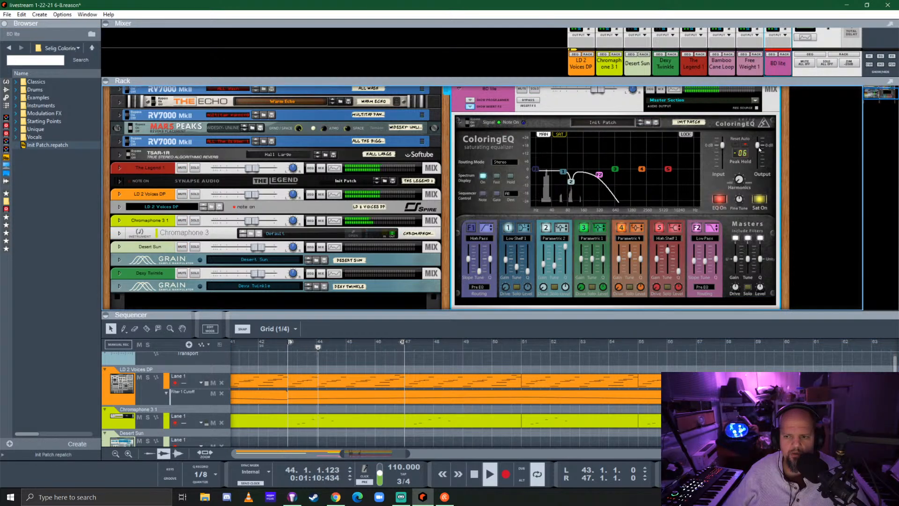
left_click_drag(760, 149, 761, 147)
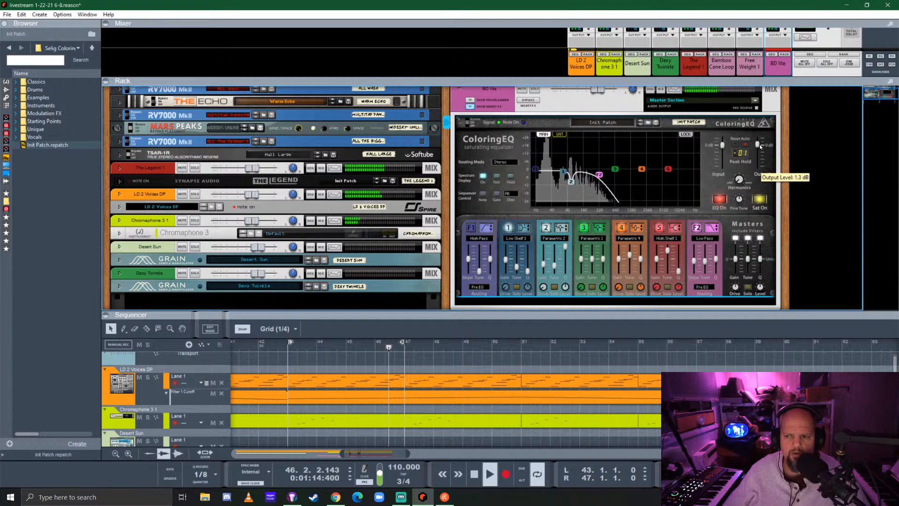
left_click(470, 107)
Enlarge the mixer and slightly lower the The Legend 1, Bamboo Cane Loop, LD 2 Voices DP, Chromaphone 3 1 and Free Weight 1 faders, Bamboo Cane Loop to -7.81 dB
left_click_drag(724, 81, 724, 315)
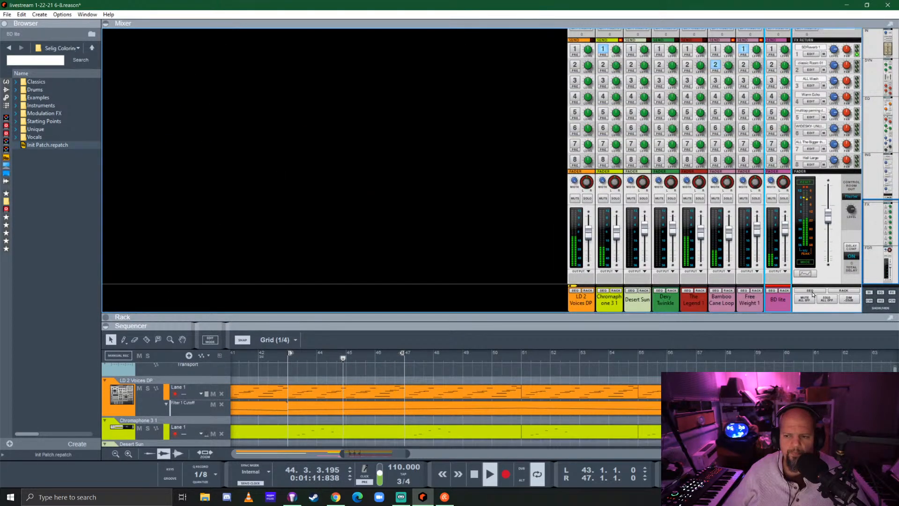
left_click_drag(700, 232, 729, 238)
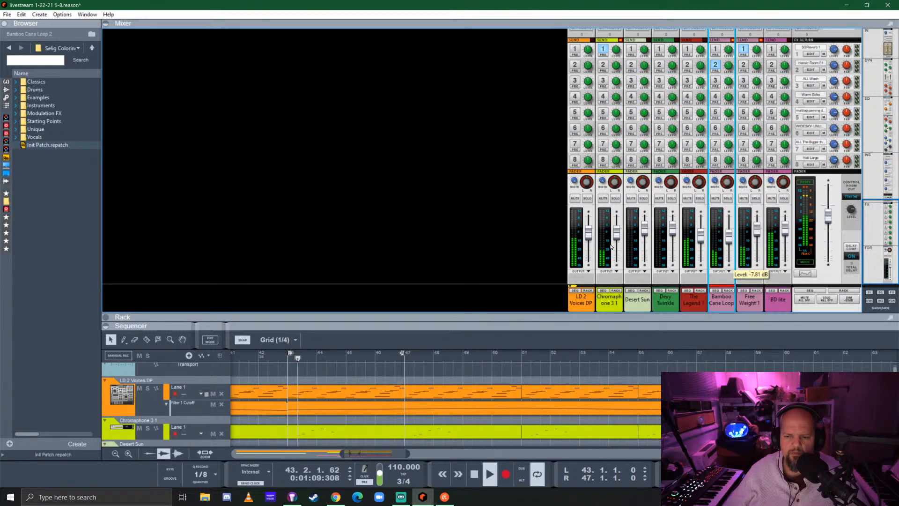
left_click(589, 238)
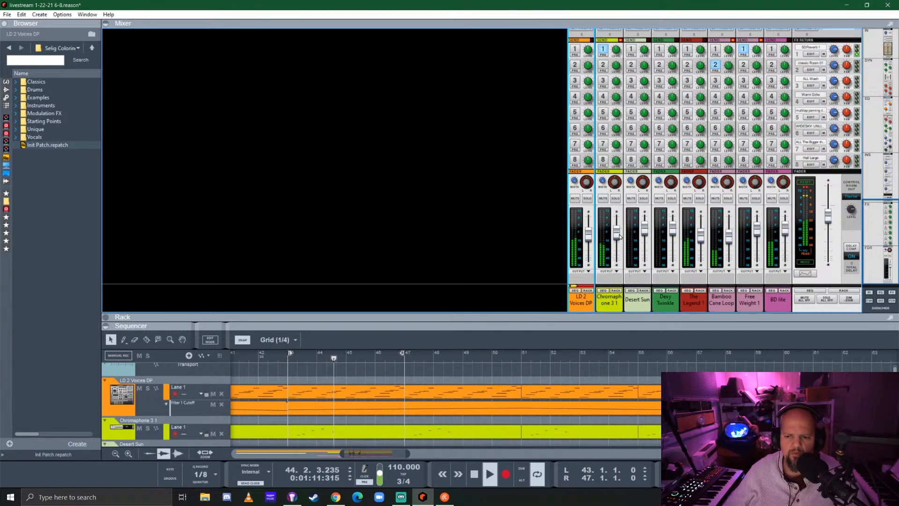
mouse_move(617, 234)
left_mouse_down()
mouse_move(589, 241)
mouse_move(618, 242)
left_mouse_up()
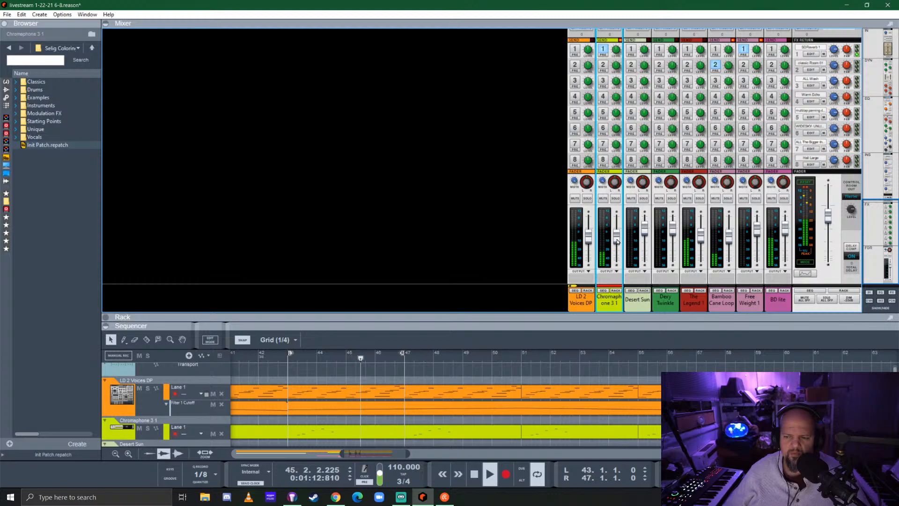
mouse_move(758, 237)
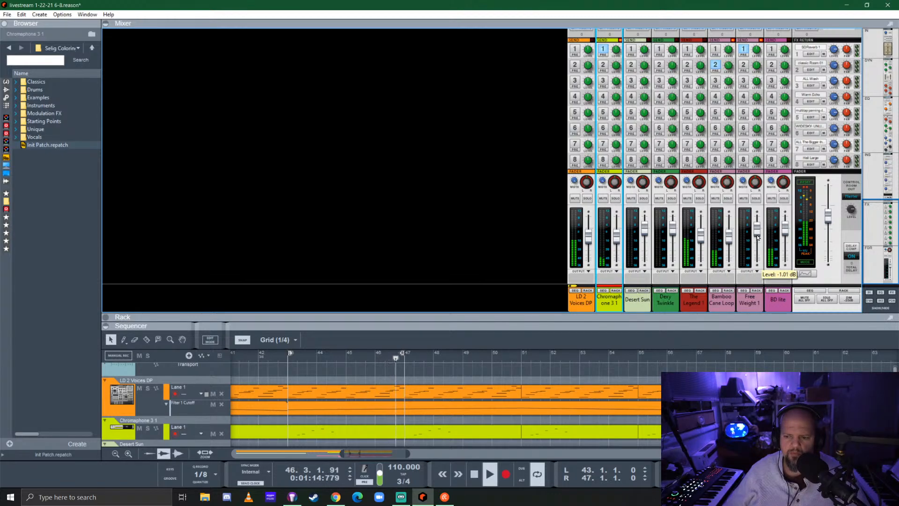
left_click_drag(758, 237, 758, 243)
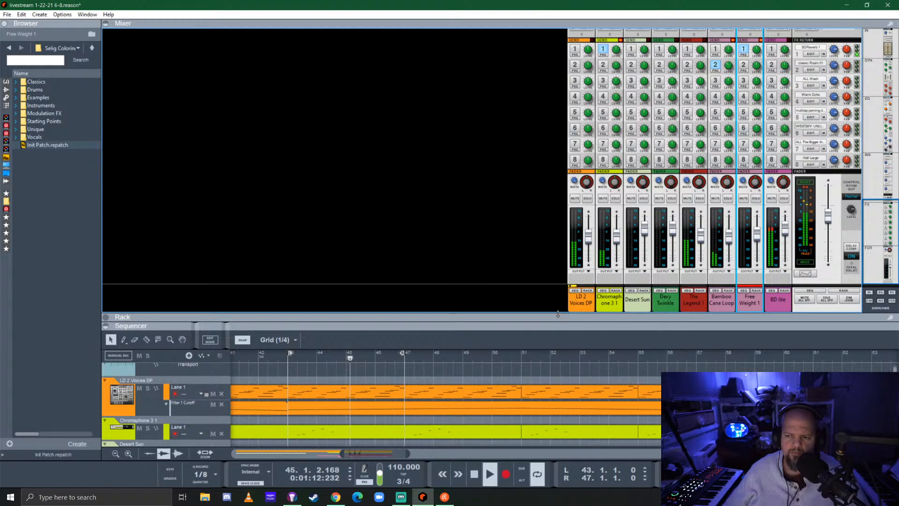
Enlarge the sequencer, delete the BD lite clip at bar 45, and split the remaining one at bar 44, leaving its second half selected
left_click_drag(558, 313, 554, 78)
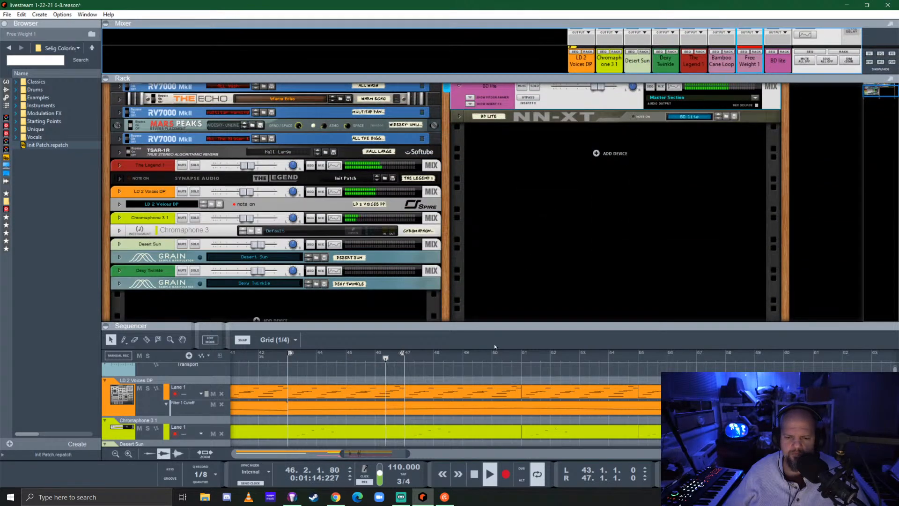
left_click_drag(509, 329, 509, 143)
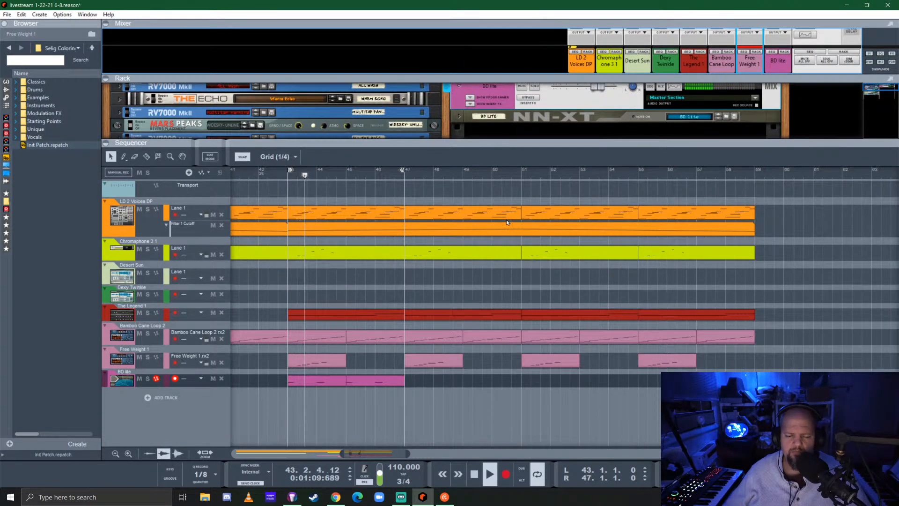
scroll(336, 333, "down", 2)
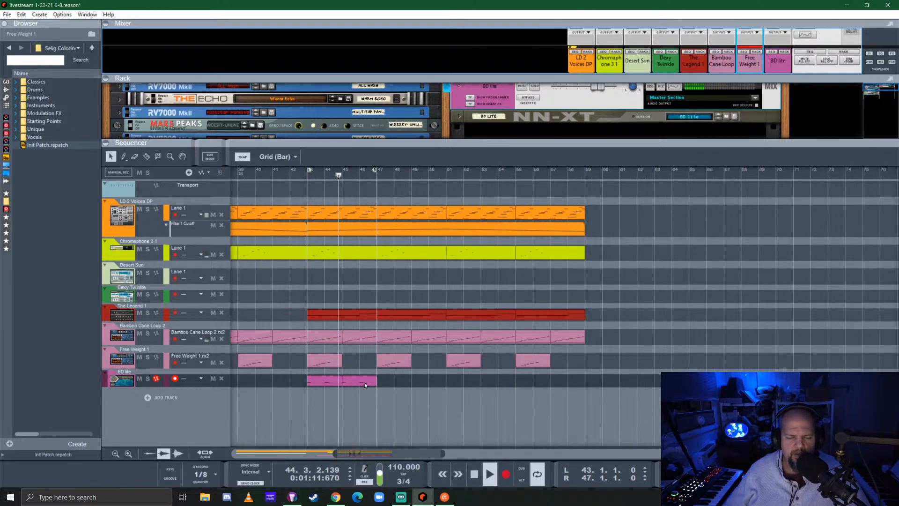
left_click(377, 385)
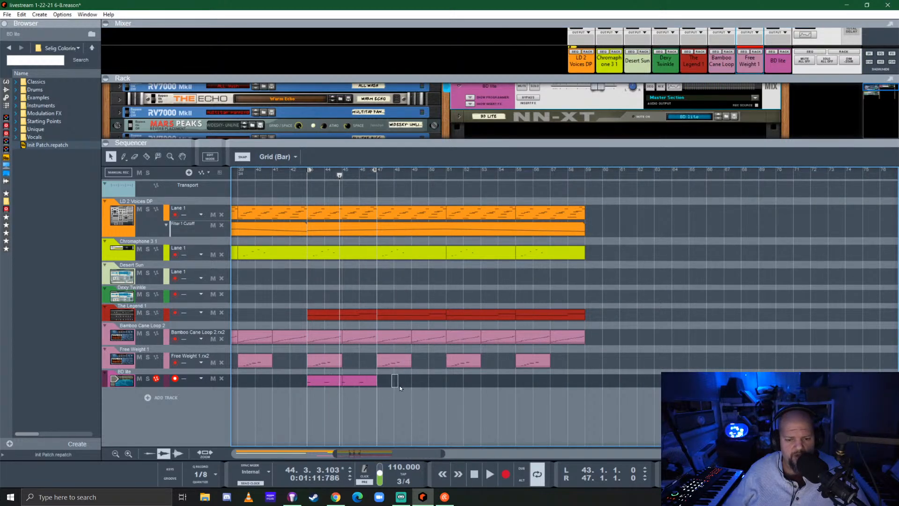
scroll(462, 375, "left", 3)
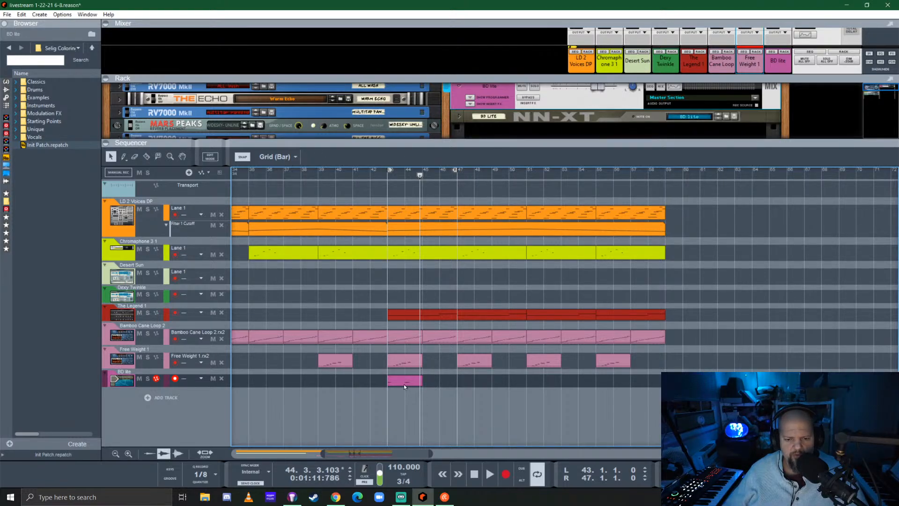
key("t")
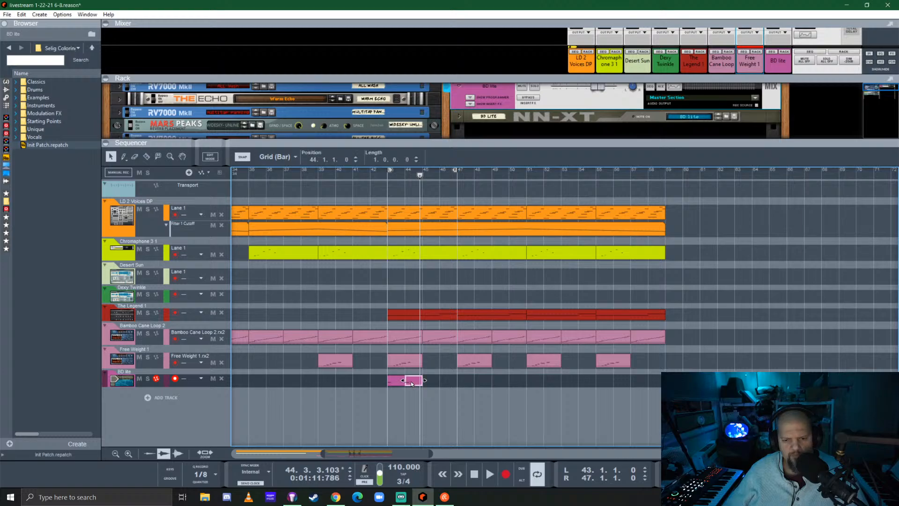
Duplicate both halves of the split BD lite clip to bar 45, and add a four-bar copy at bar 47
key("Delete")
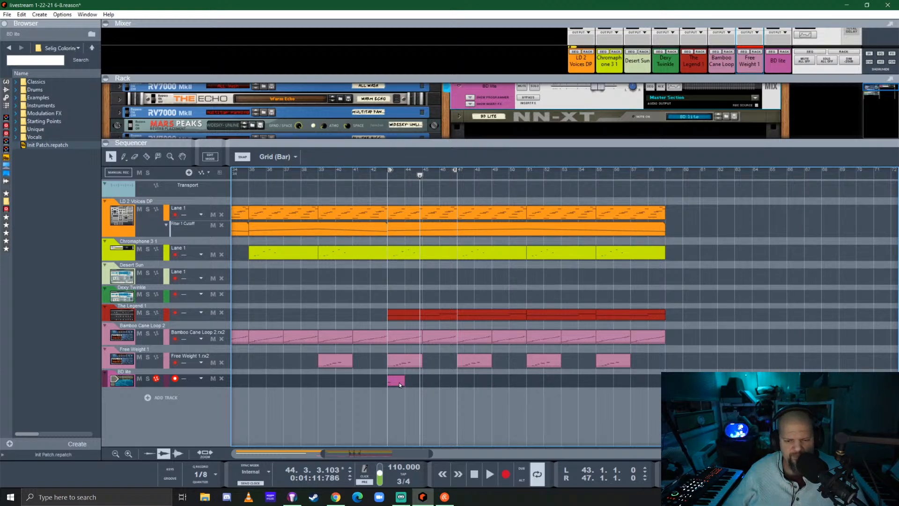
key("ctrl+z")
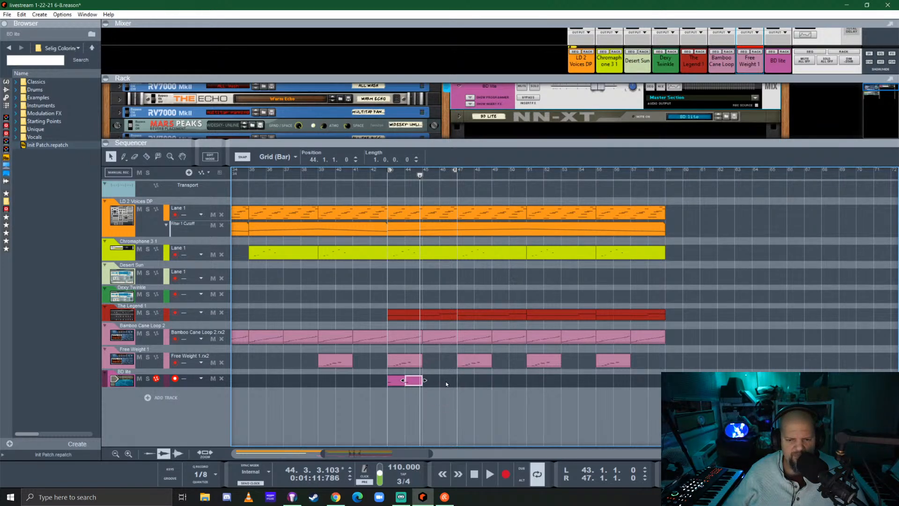
left_click(399, 387)
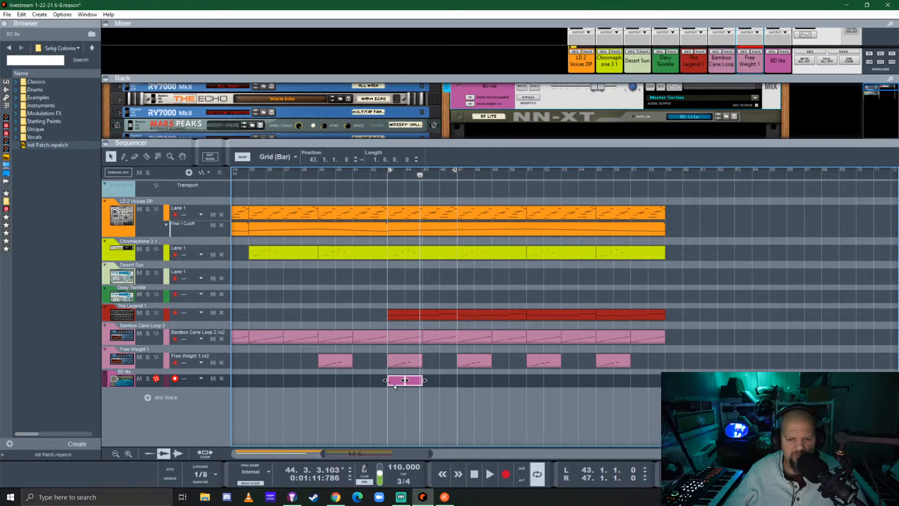
left_click_drag(395, 386, 430, 386)
left_click_drag(428, 385, 468, 383)
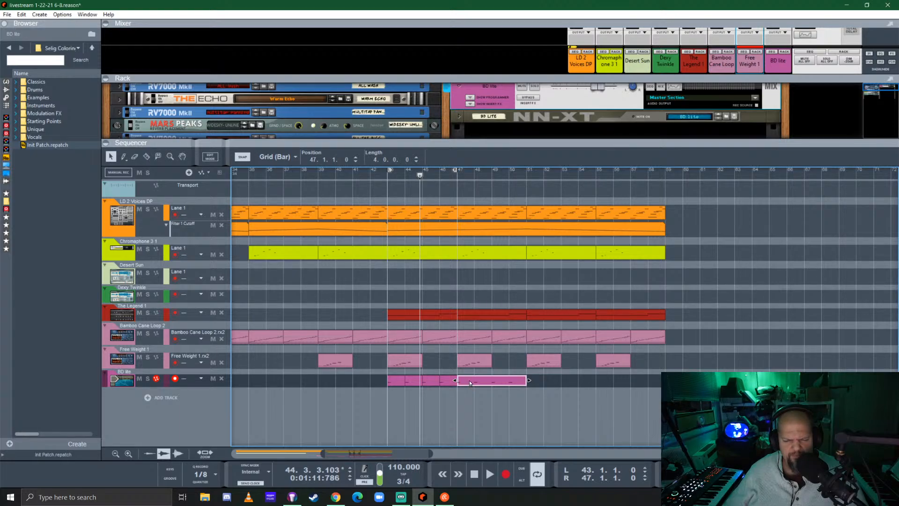
Enlarge the rack and add a Redrum Drum Computer below the BD lite NN-XT
left_click_drag(476, 160, 468, 321)
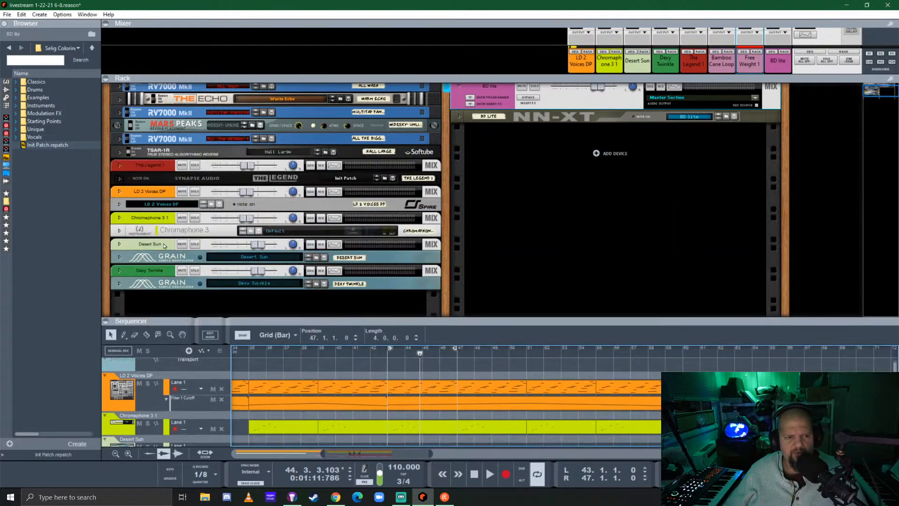
left_click(6, 82)
left_click_drag(57, 128, 527, 189)
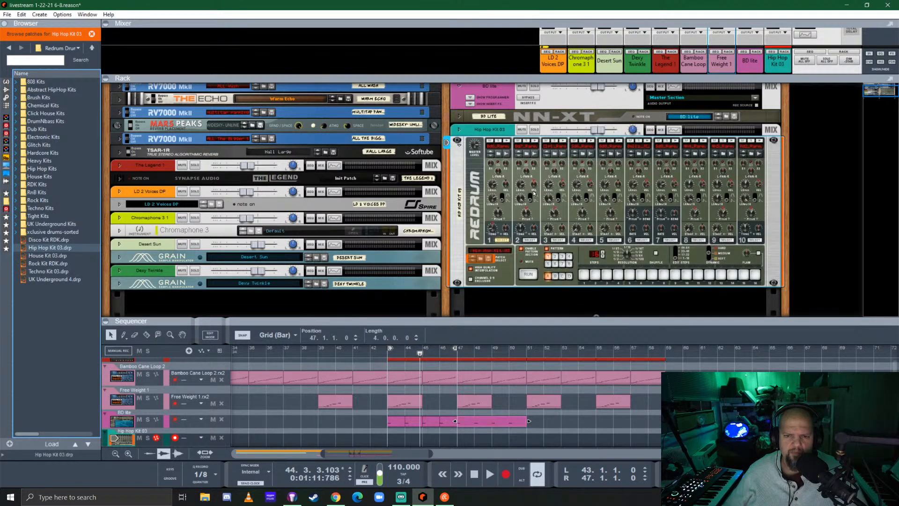
left_click(504, 130)
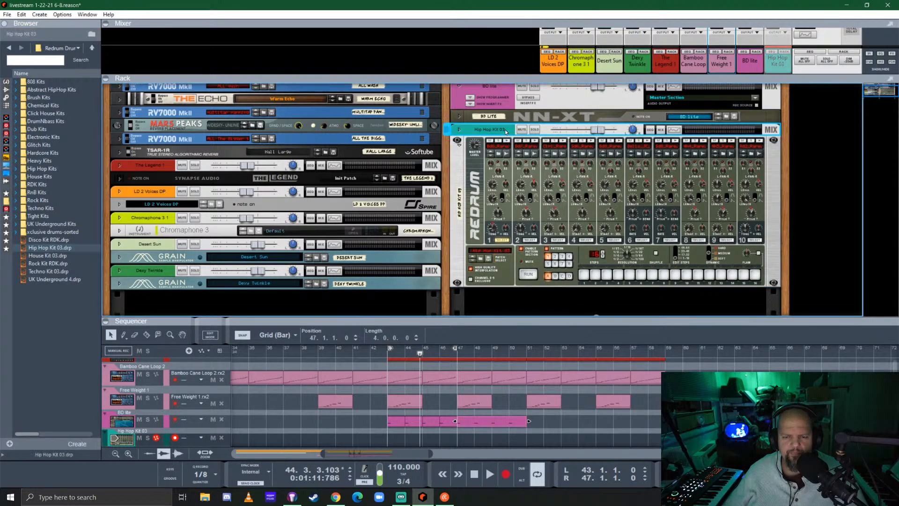
Browse the Reason Refills location and open the DoruMALAIA 50Substitutes refill
left_click(6, 84)
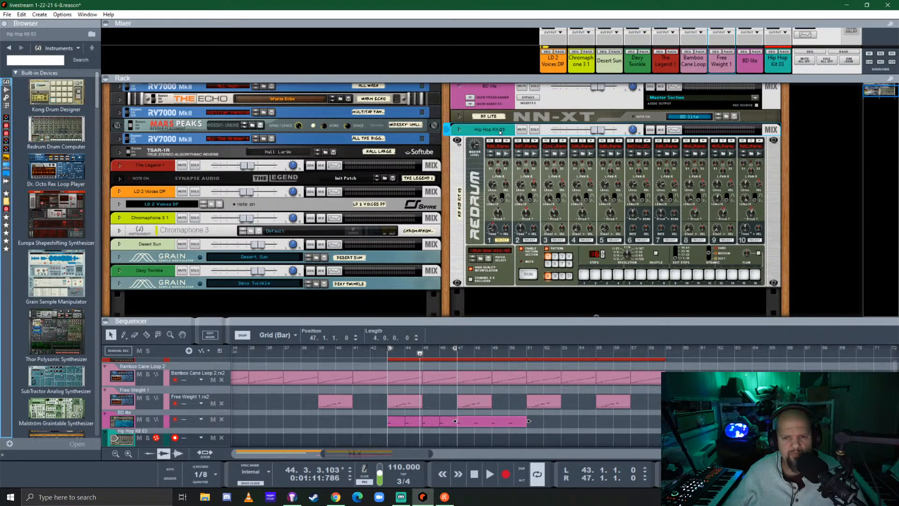
left_click(6, 203)
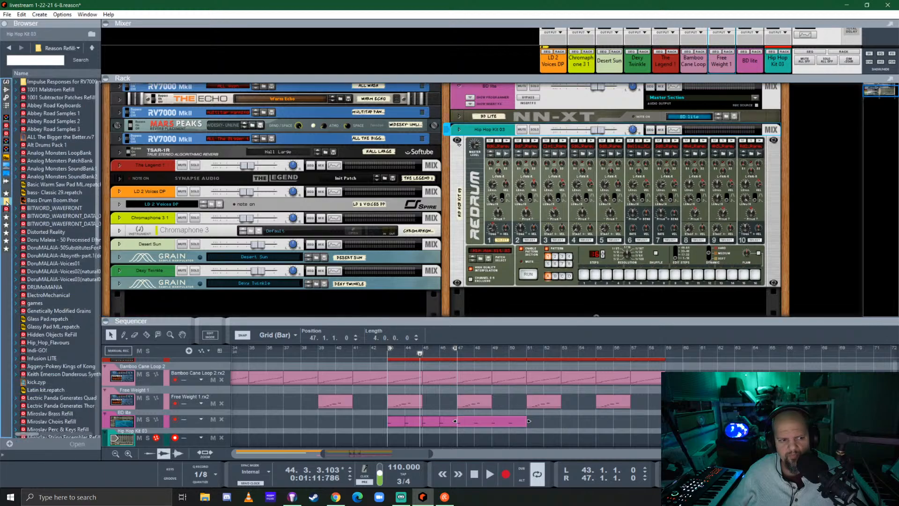
double_click(53, 250)
double_click(46, 82)
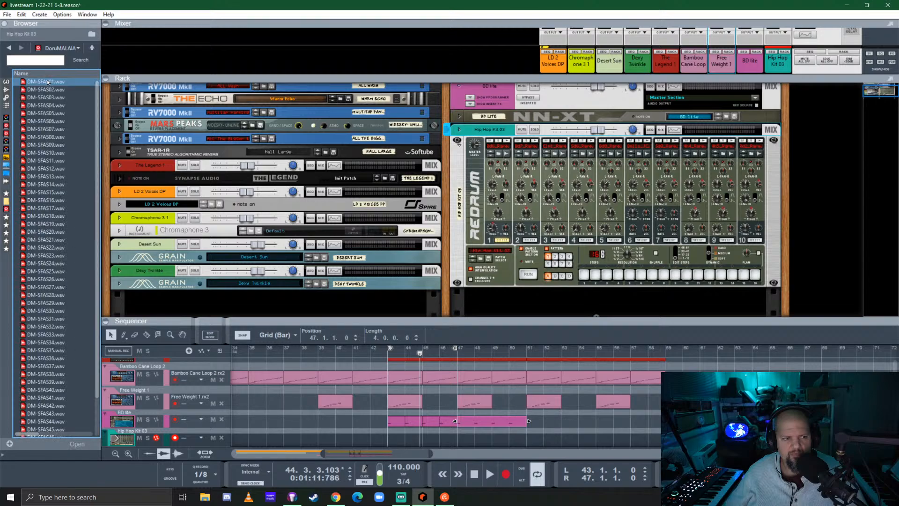
Audition the DM-SFAS samples from DM-SFAS13.wav back to DM-SFAS01.wav to find a suitable percussion sound
left_click(45, 176)
left_click(44, 170)
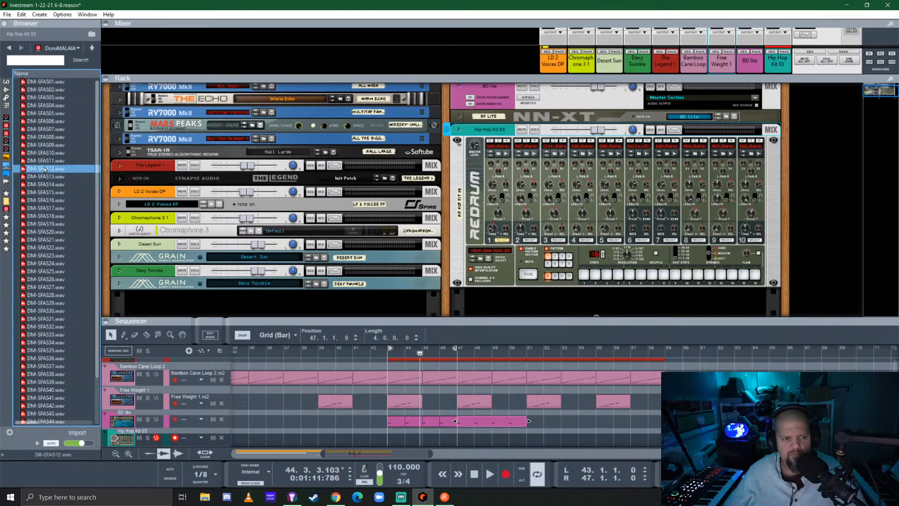
left_click(43, 162)
left_click(40, 154)
left_click(40, 154)
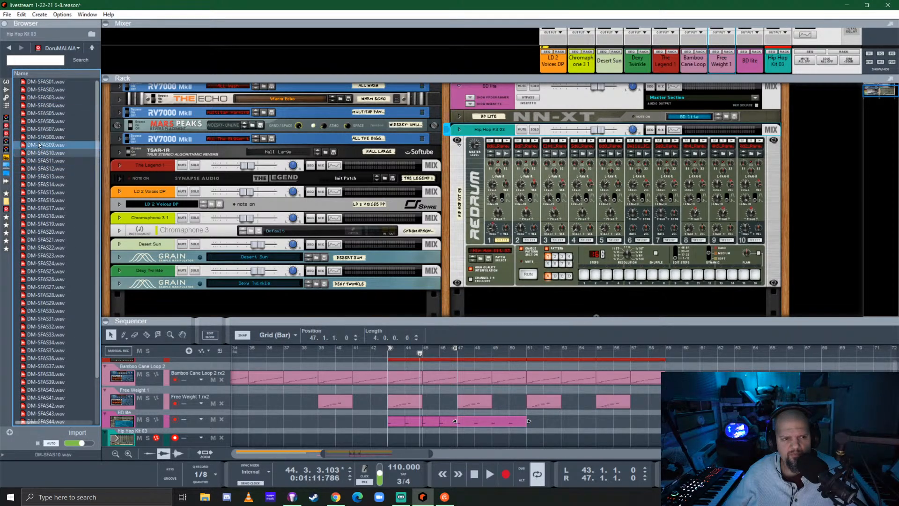
left_click(42, 162)
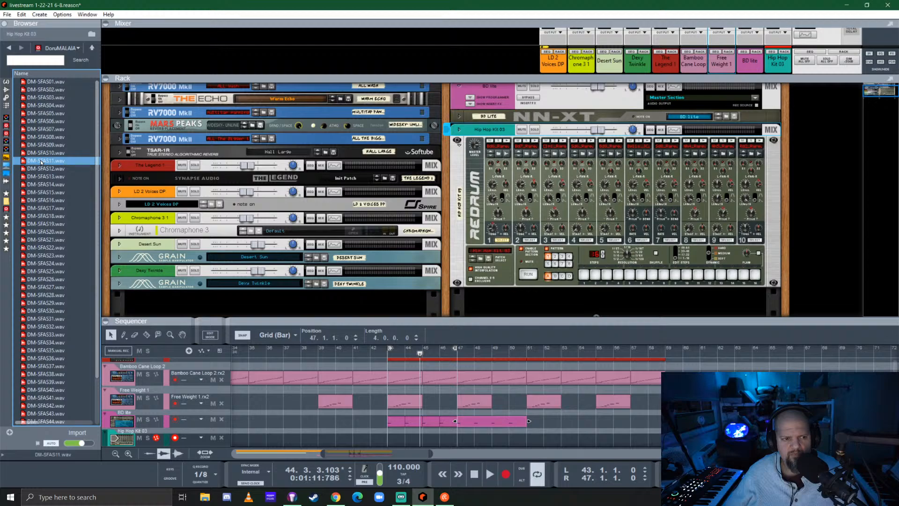
left_click(45, 145)
left_click(43, 137)
left_click(42, 129)
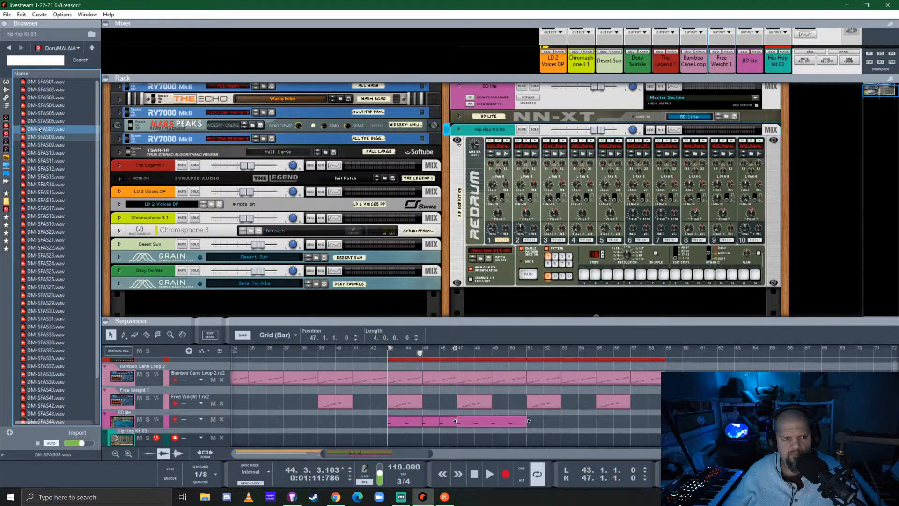
left_click(39, 122)
left_click(39, 114)
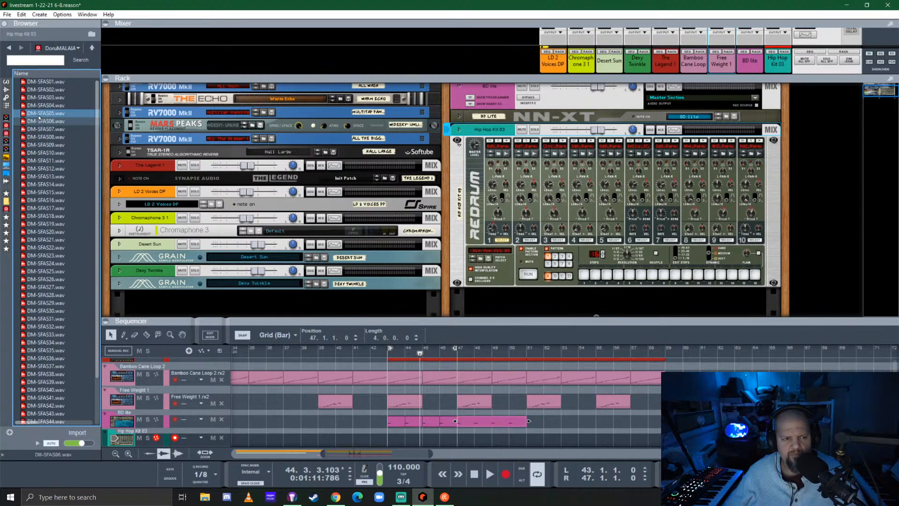
left_click(44, 106)
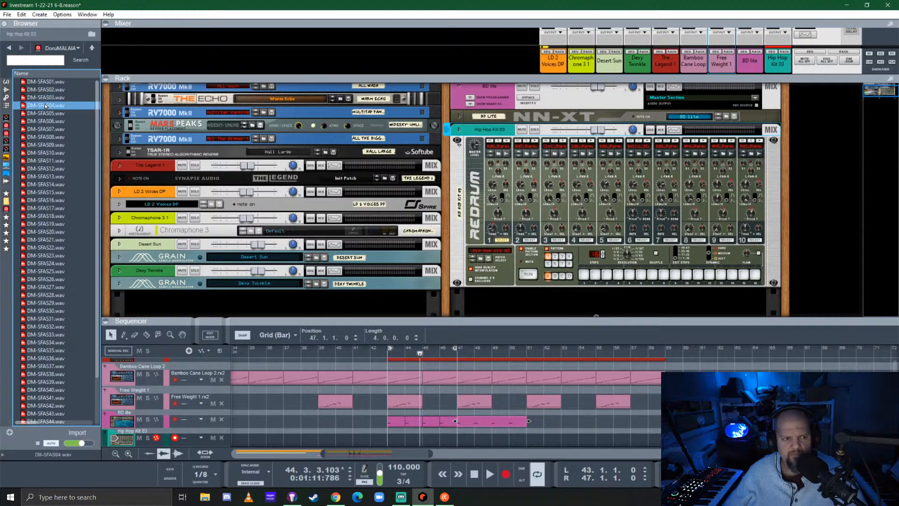
left_click(45, 97)
left_click(45, 90)
left_click(45, 82)
Audition DM-SFAS05.wav and DM-SFAS06.wav, and load DM-SFAS06.wav into Redrum's drum channel 1
left_click(43, 114)
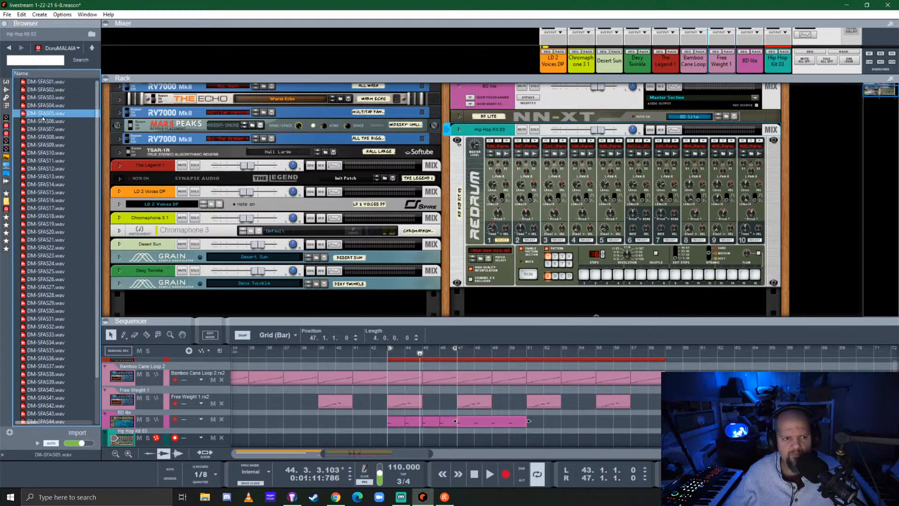
left_click(43, 121)
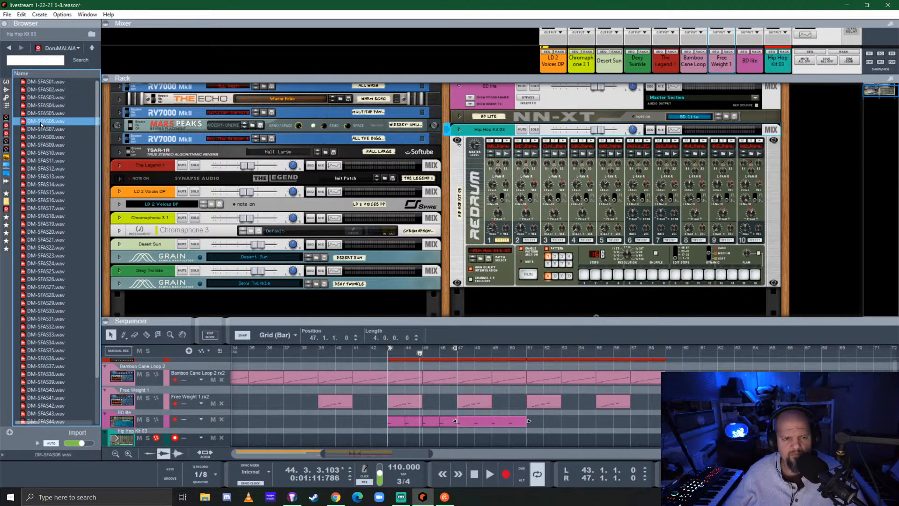
left_click_drag(41, 123, 500, 167)
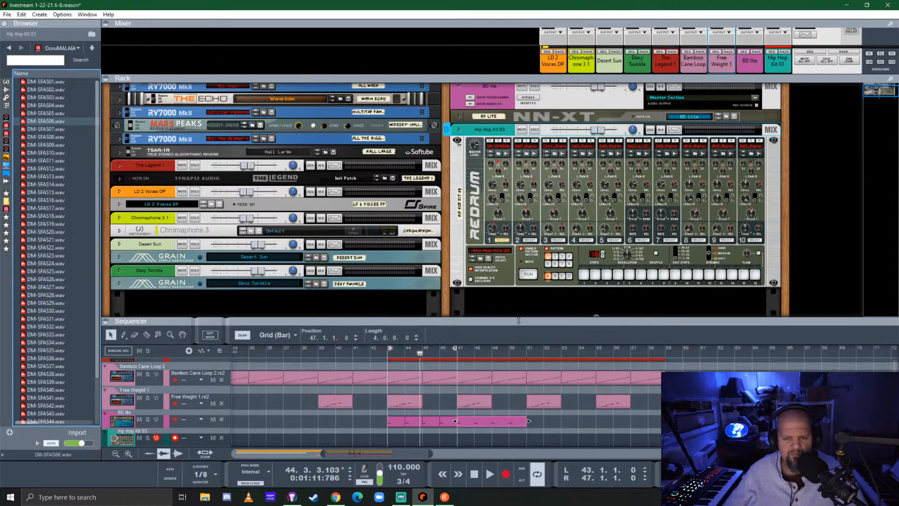
Enlarge the sequencer and create a one-bar clip at bar 44 on the Hip Hop Kit 03 track
left_click_drag(518, 320, 510, 162)
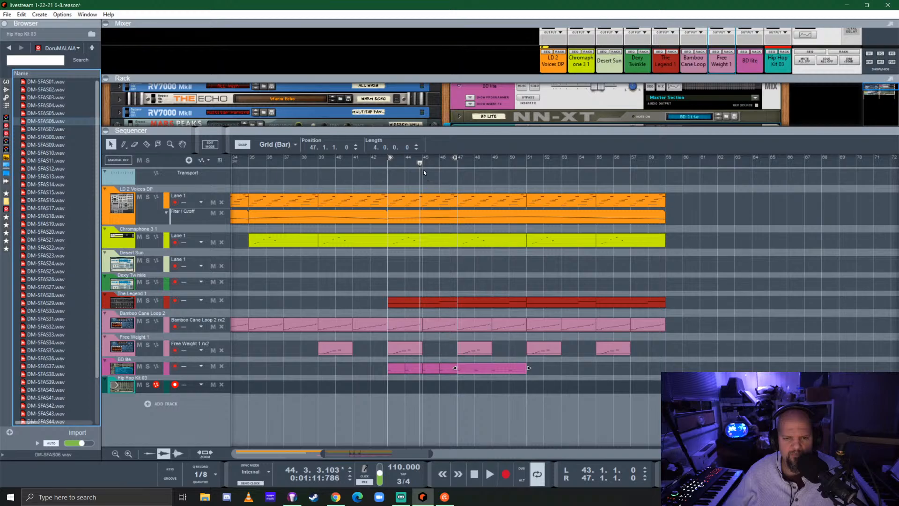
mouse_move(421, 164)
left_mouse_down()
mouse_move(393, 173)
mouse_move(407, 175)
left_mouse_up()
scroll(405, 357, "up", 5)
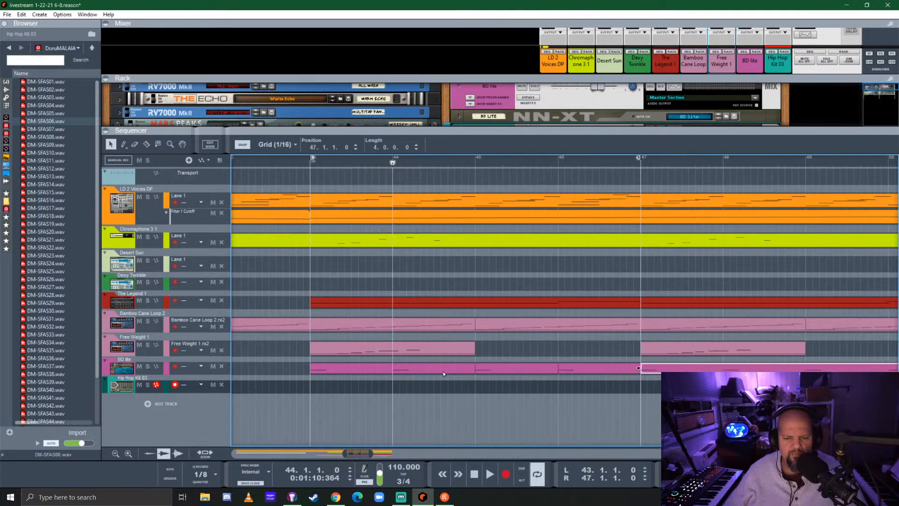
left_click(395, 385)
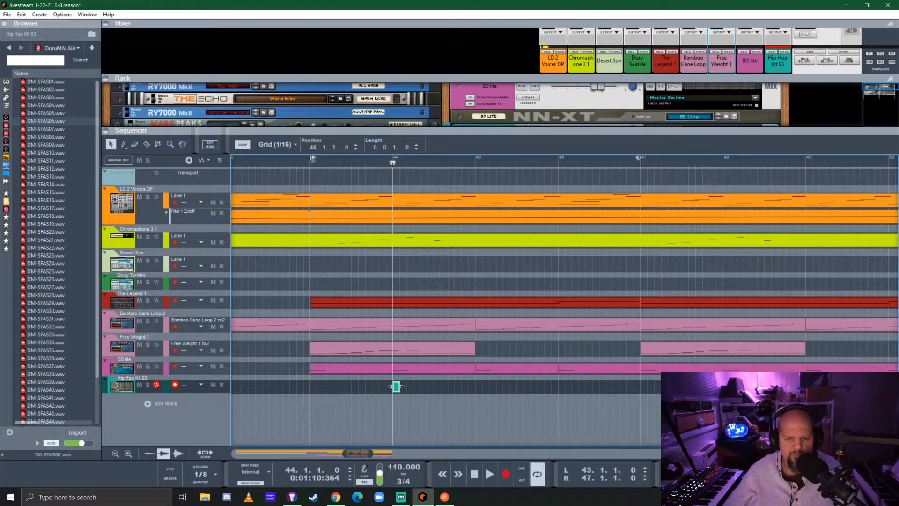
left_click_drag(395, 385, 453, 383)
Draw a DM-SFAS06.wav note at 44.2.1.0 in the new clip, close its editor and return the playhead to bar 43
double_click(422, 388)
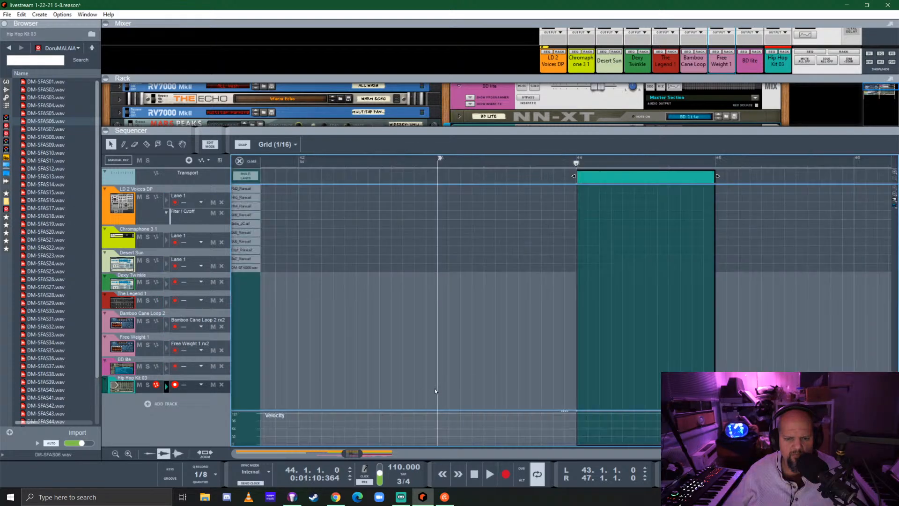
scroll(381, 270, "right", 3)
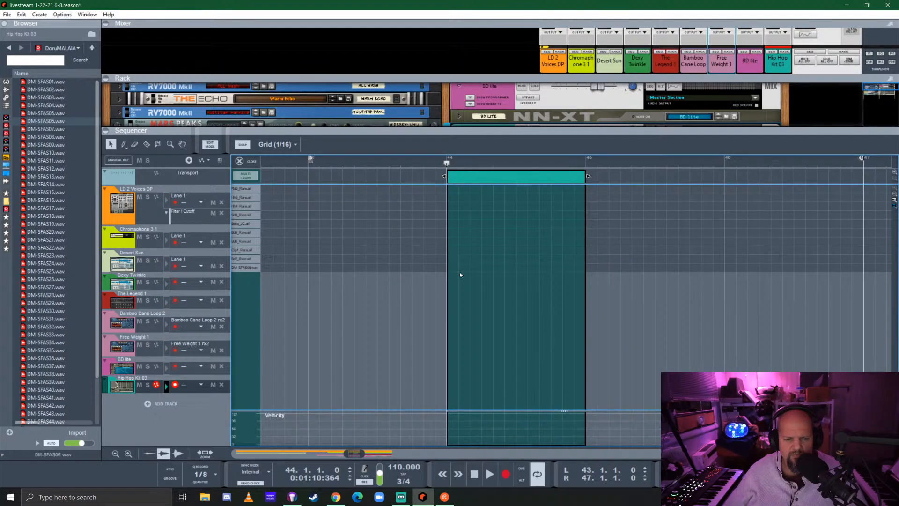
left_click(499, 258)
left_click_drag(499, 261, 499, 269)
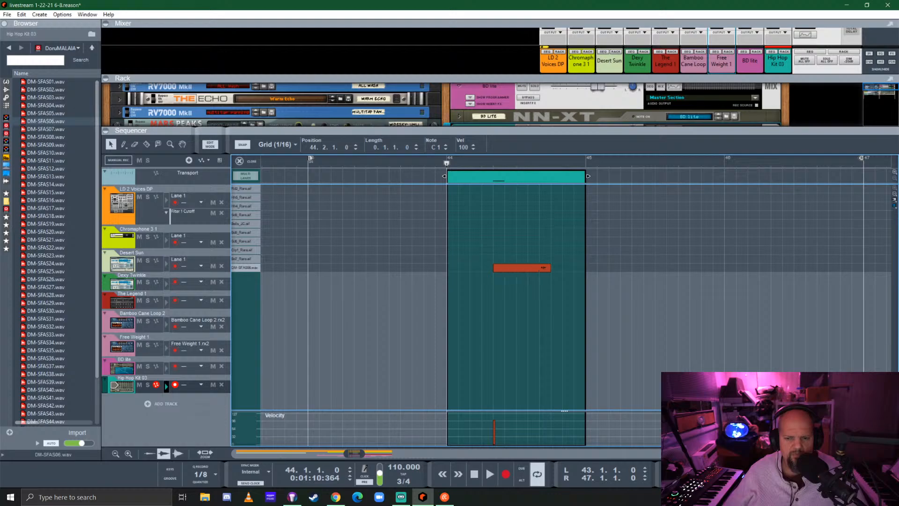
left_click(250, 163)
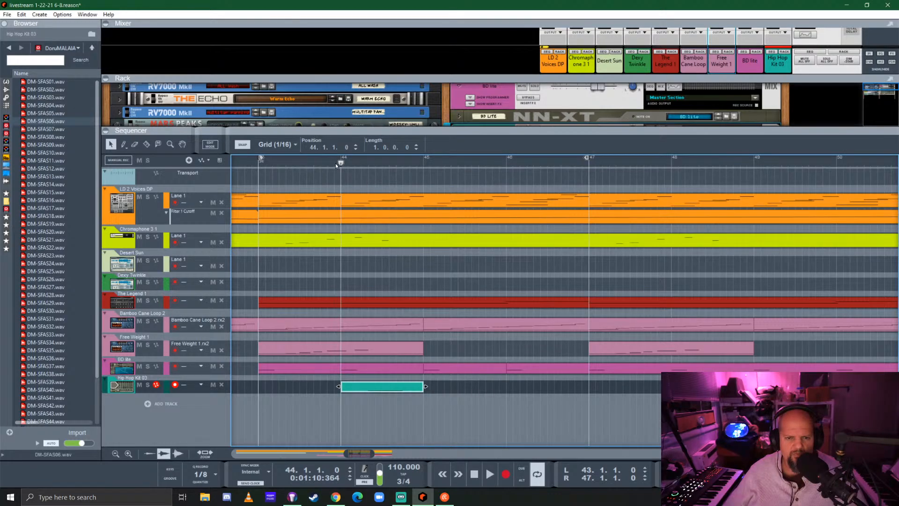
left_click_drag(335, 163, 256, 176)
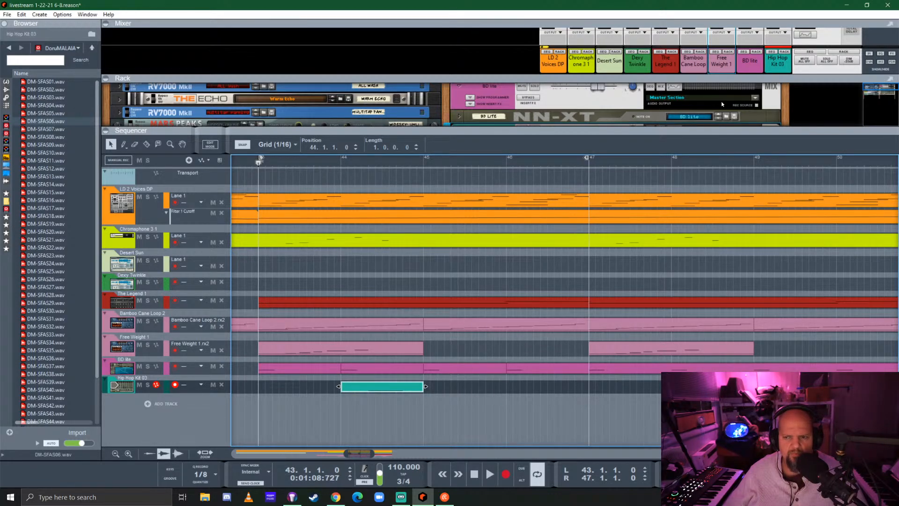
Reset the Redrum to clear its kit and load DM-SFAS06.wav into drum channel 1 again
left_click_drag(689, 131, 688, 202)
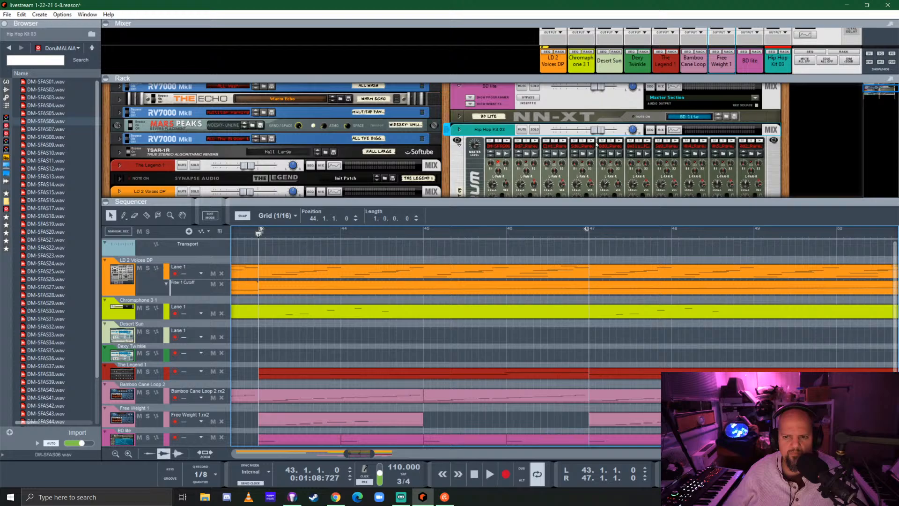
right_click(465, 163)
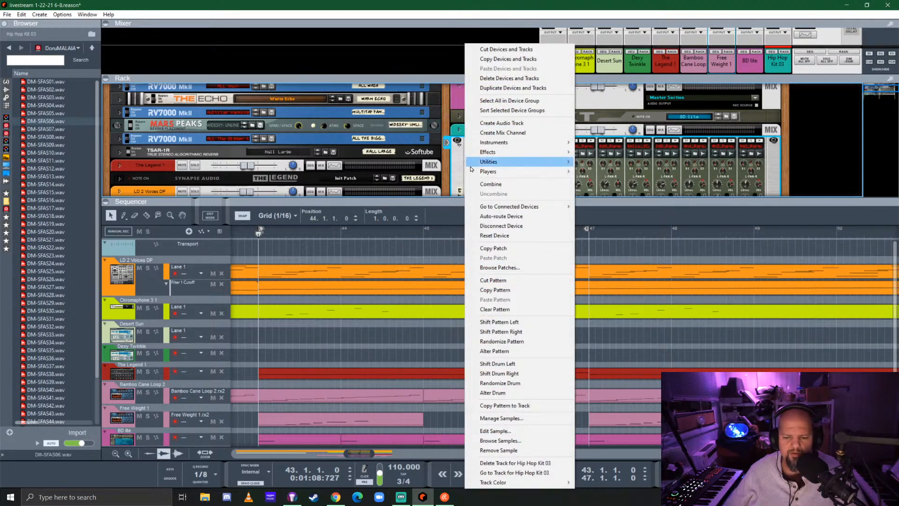
left_click(521, 236)
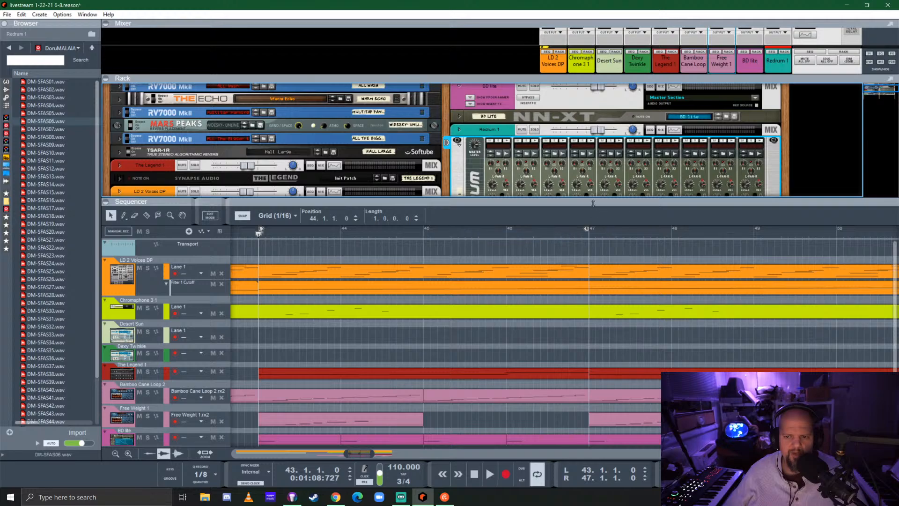
left_click_drag(593, 201, 468, 239)
left_click_drag(68, 122, 497, 187)
left_click_drag(592, 247, 593, 141)
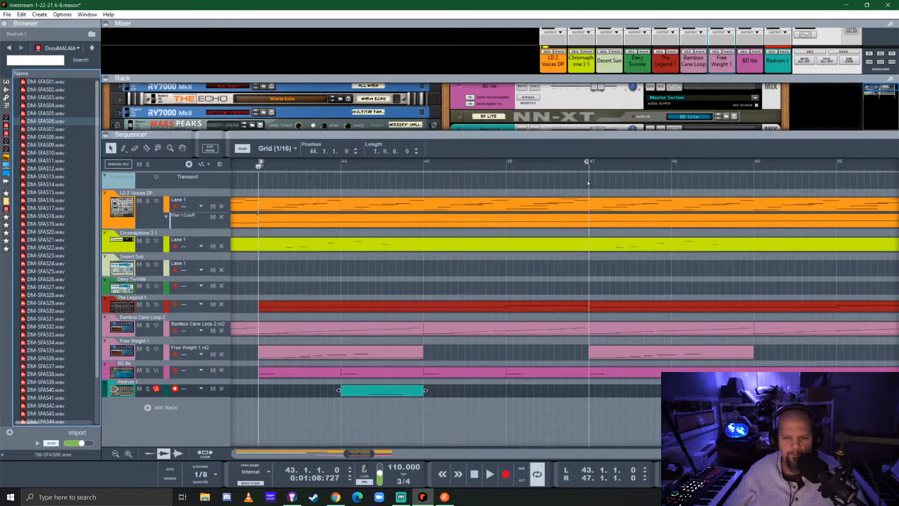
Set the loop's end to bar 45 and play it with the Redrum 1 and BD lite channels soloed
left_click(426, 161, "alt")
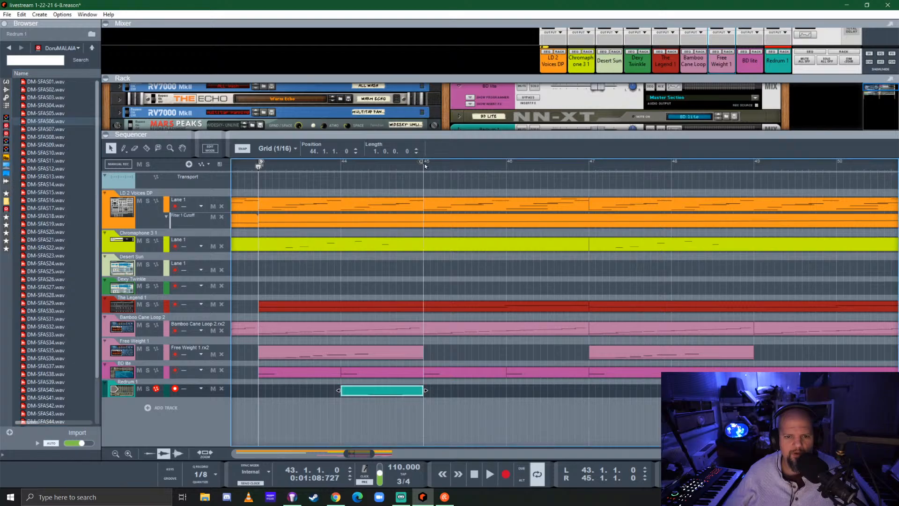
left_click_drag(554, 134, 555, 242)
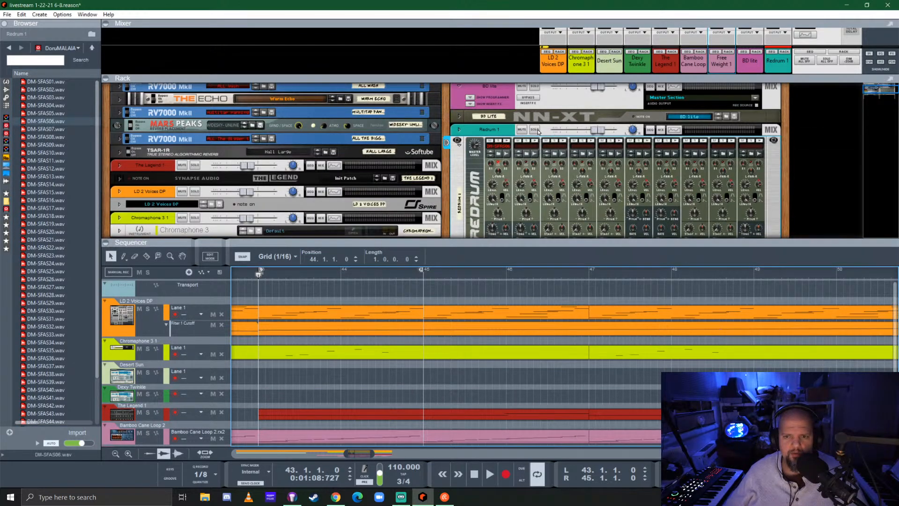
left_click(537, 132)
scroll(538, 132, "up", 1)
left_click(533, 115)
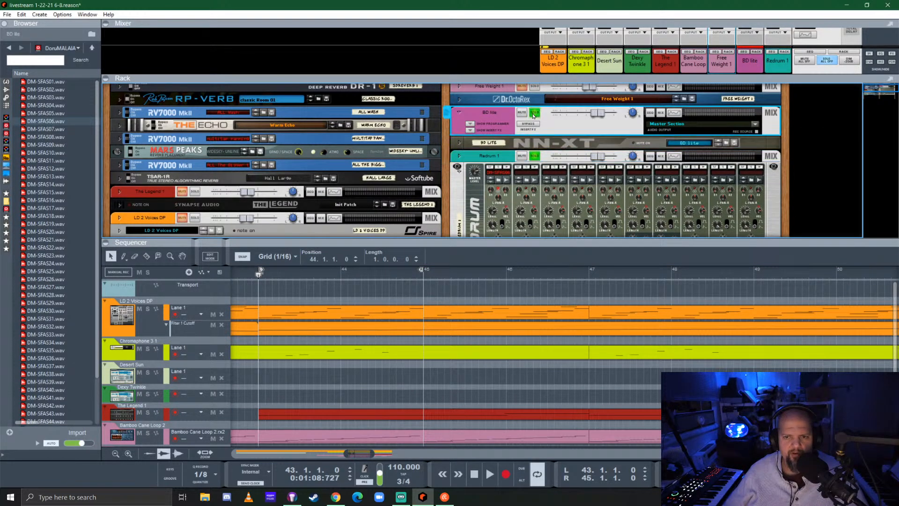
key("space")
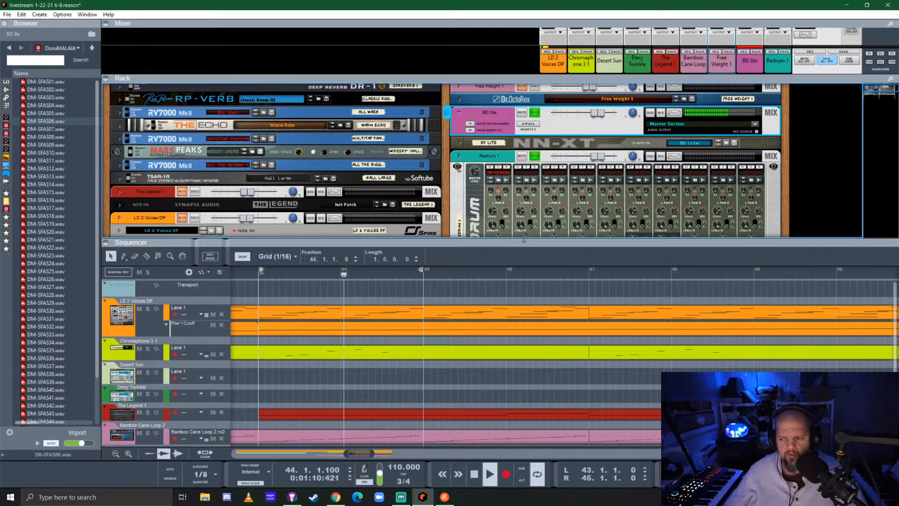
Enlarge the rack area and expand the Redrum 1 mix channel to show its extra controls
left_click_drag(524, 239, 520, 328)
scroll(495, 231, "down", 2)
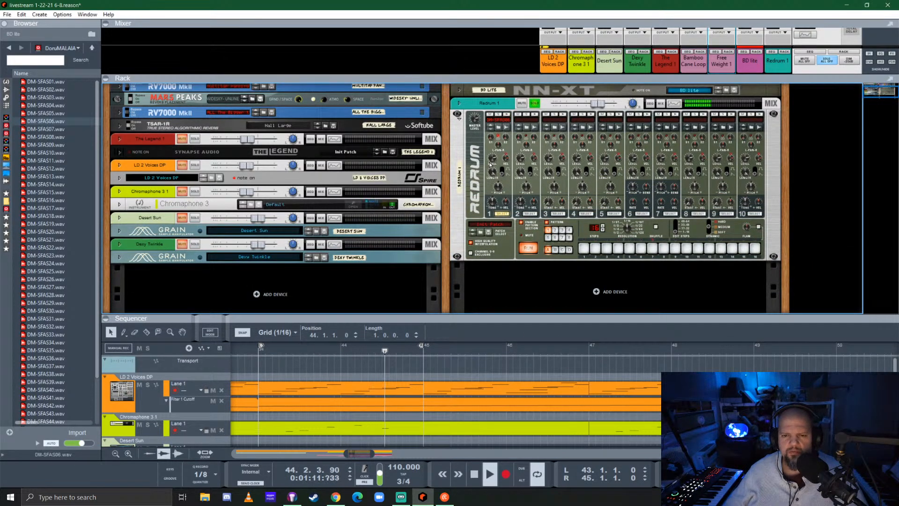
mouse_move(739, 76)
left_mouse_down()
mouse_move(739, 206)
mouse_move(739, 91)
left_mouse_up()
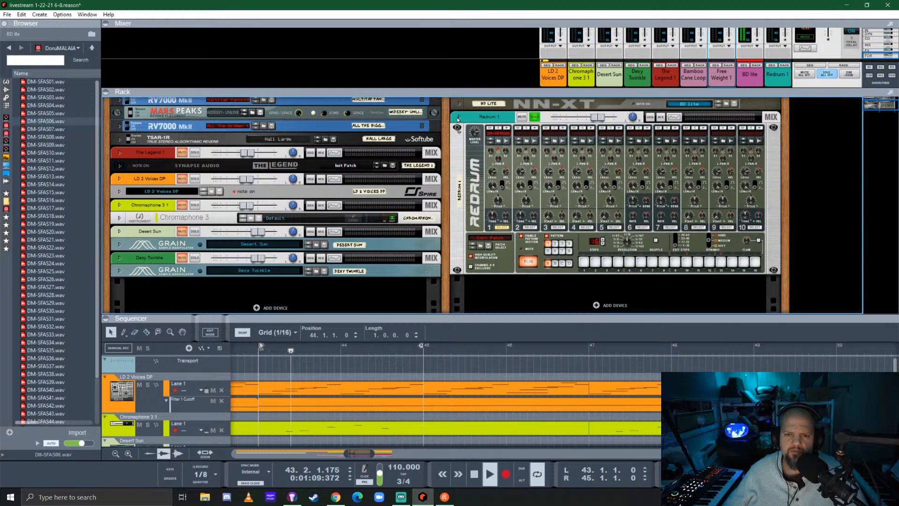
left_click(458, 118)
left_click(459, 118)
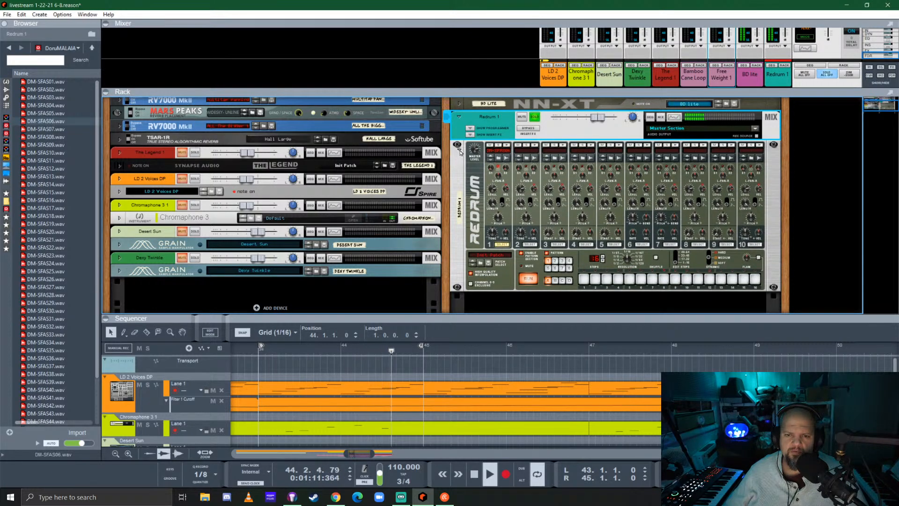
Adjust the length and pitch of Redrum drum channel 1 while the loop plays
left_click(491, 187)
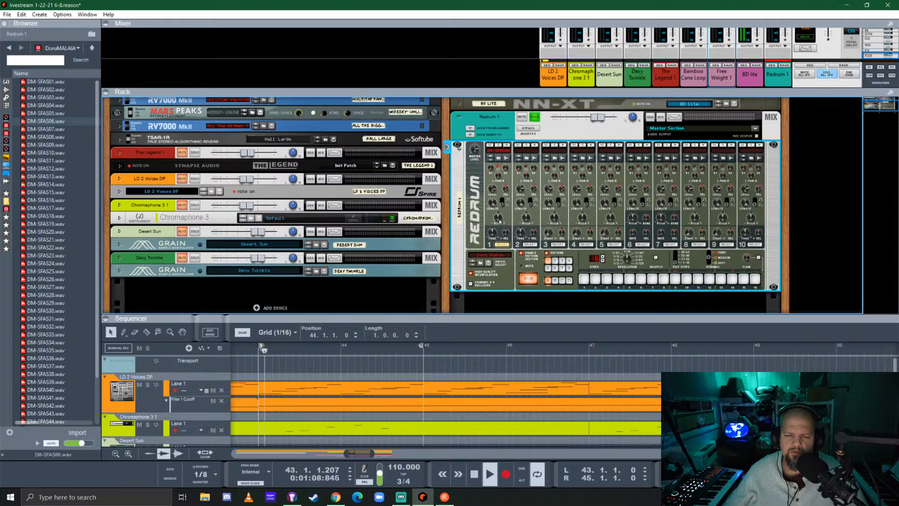
left_click_drag(501, 216, 504, 214)
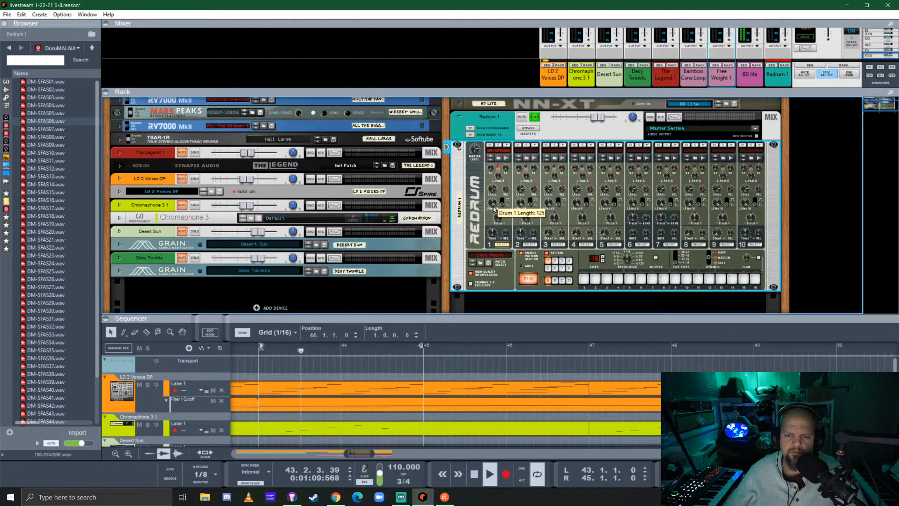
left_click_drag(490, 220, 501, 223)
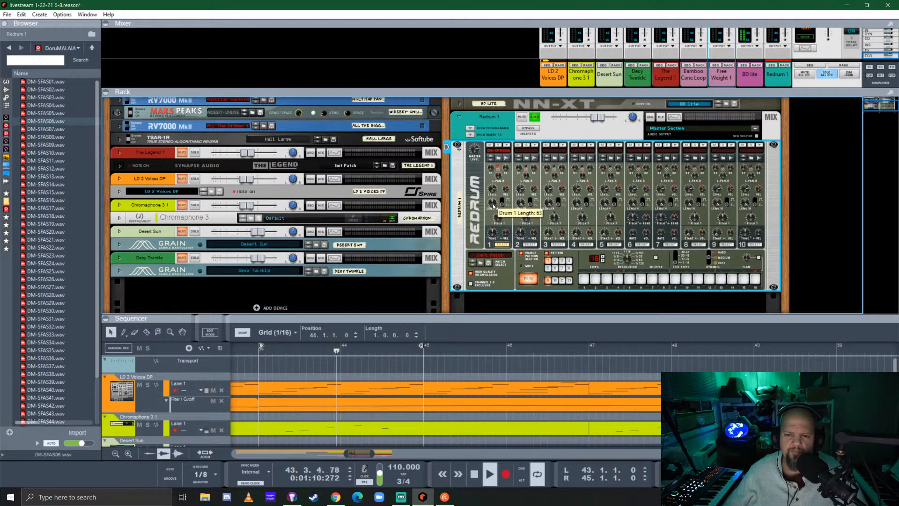
left_click_drag(492, 203, 518, 283)
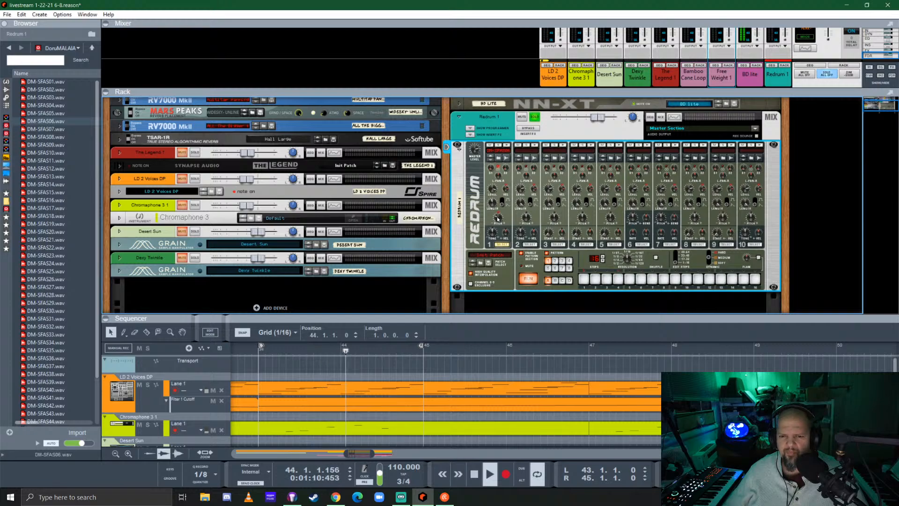
left_click_drag(497, 218, 503, 219)
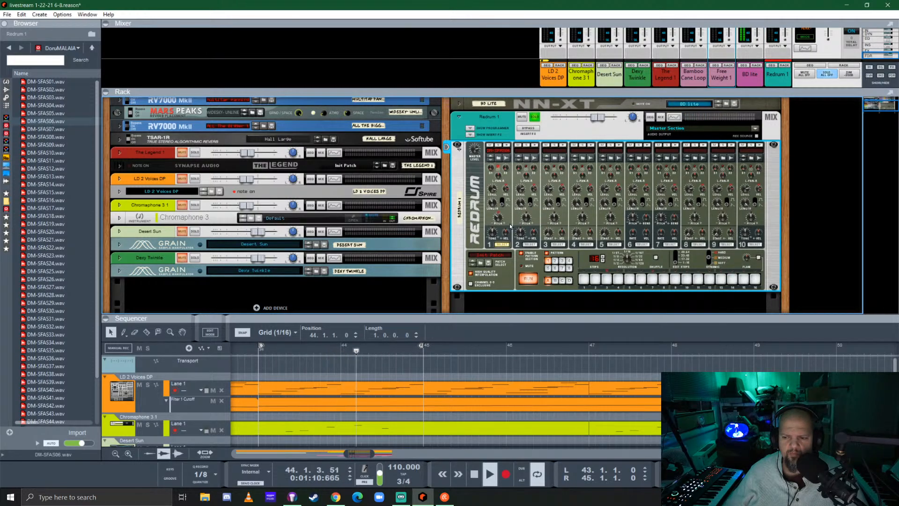
Fold the Redrum, show its mix channel's insert effects and add a Softube TSAR-1R Reverb from the Reverbs favorites there
left_click(459, 147)
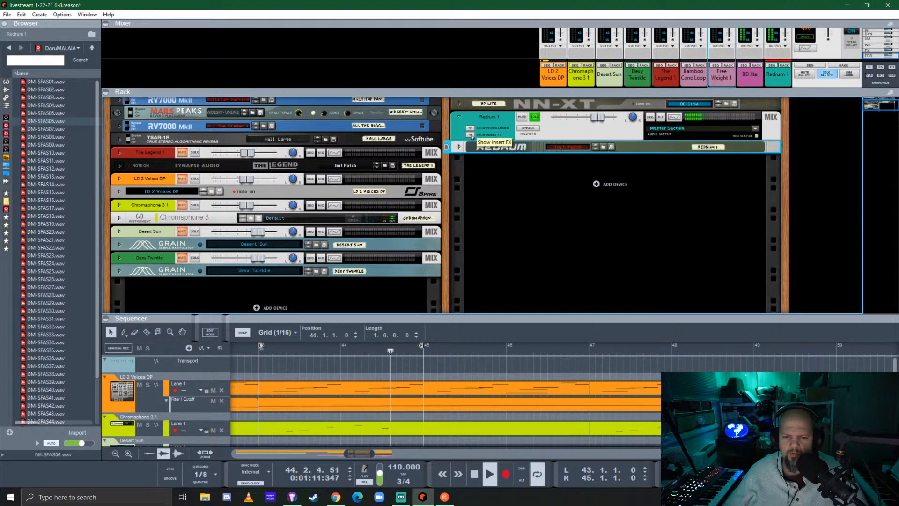
left_click(470, 134)
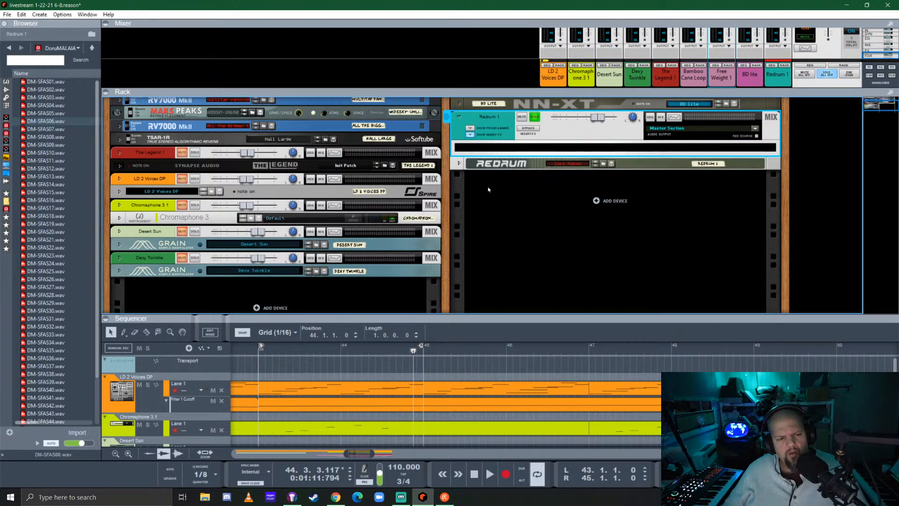
left_click(6, 242)
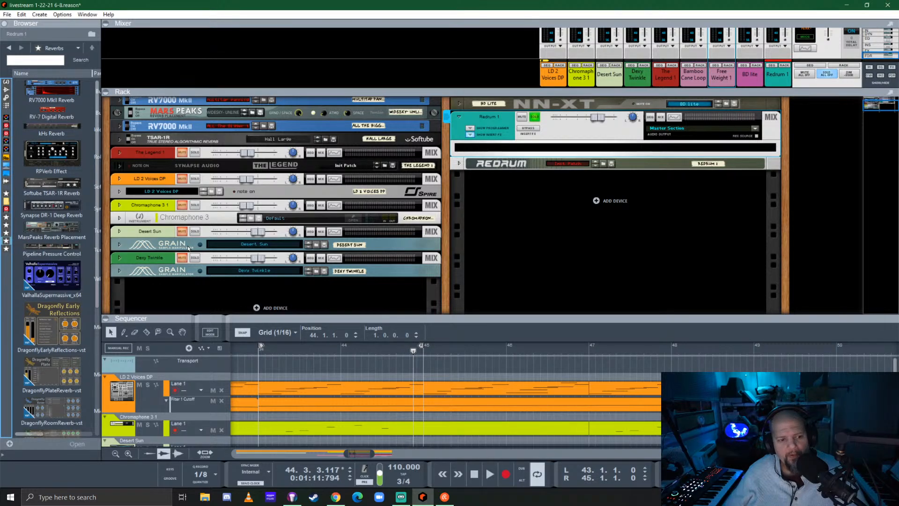
scroll(67, 217, "down", 3)
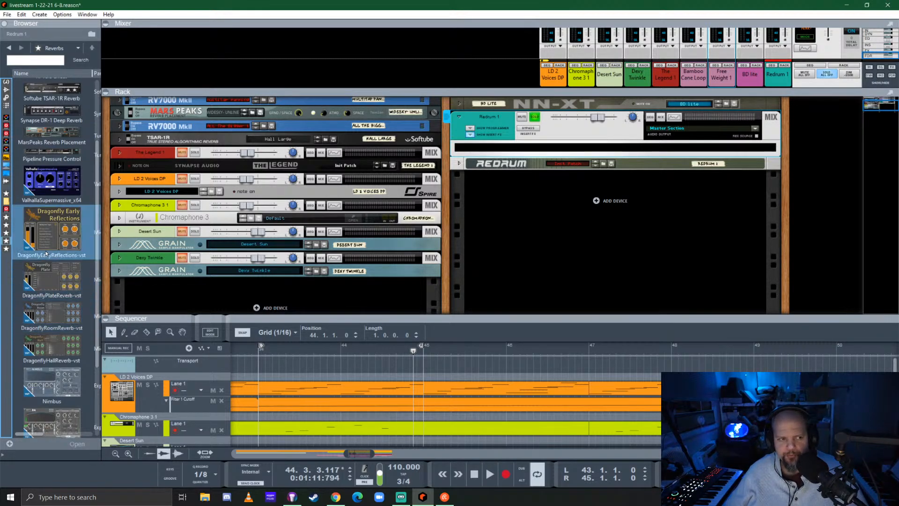
scroll(51, 224, "up", 3)
left_click_drag(34, 160, 536, 142)
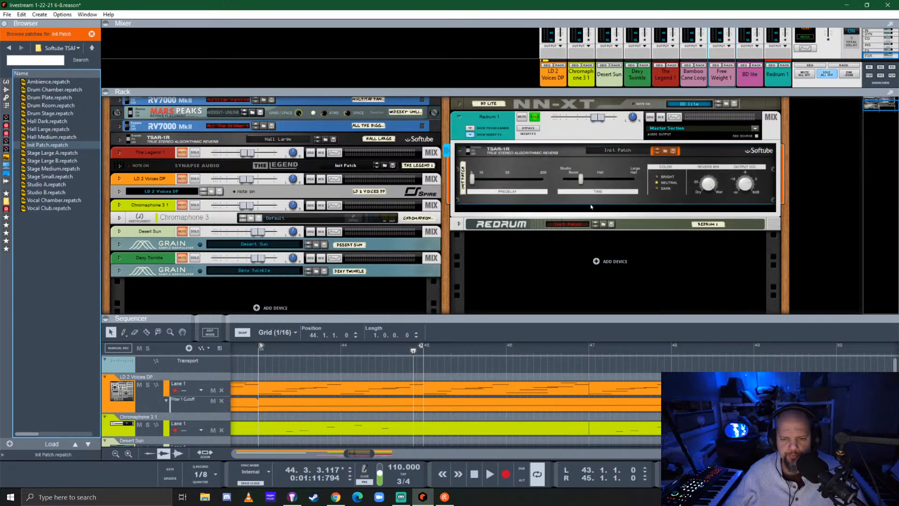
Set the TSAR-1R's reverb time to 0.85 s, start playback from bar 43 and move the loop start to bar 44
left_click_drag(579, 181, 575, 181)
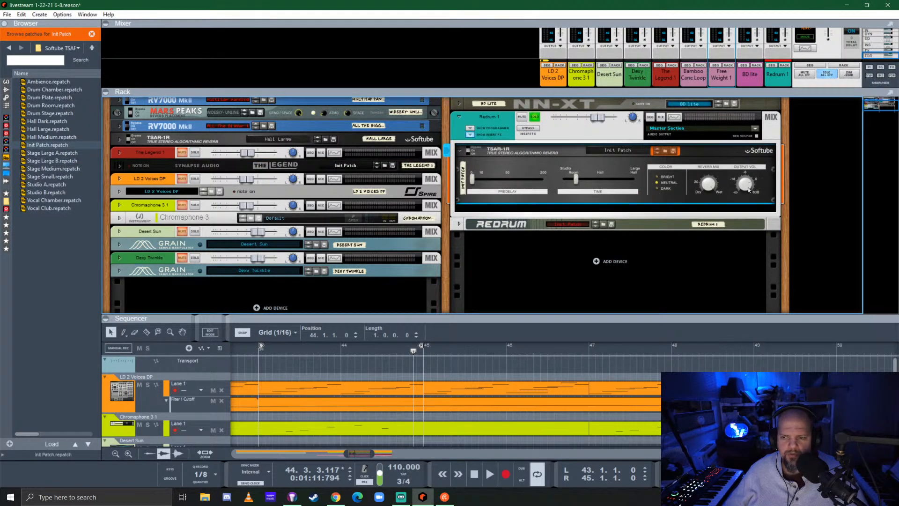
mouse_move(710, 189)
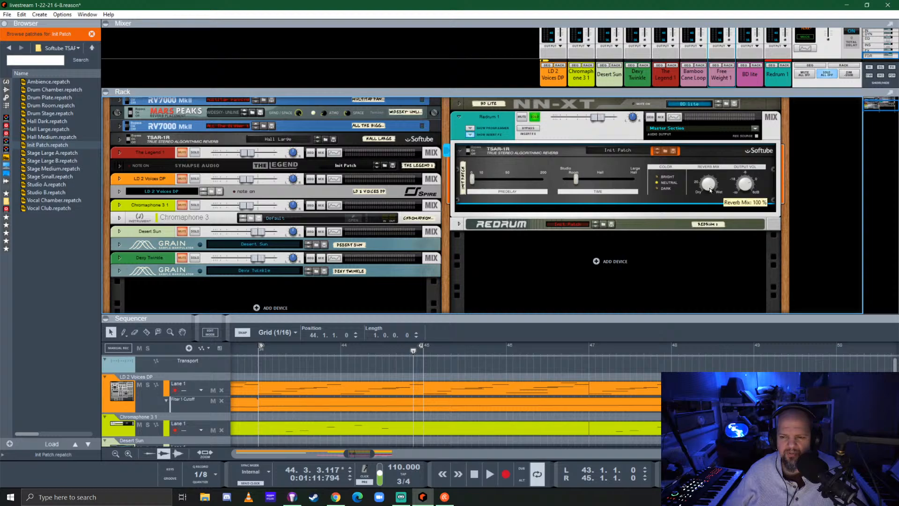
left_click(258, 352)
key("space")
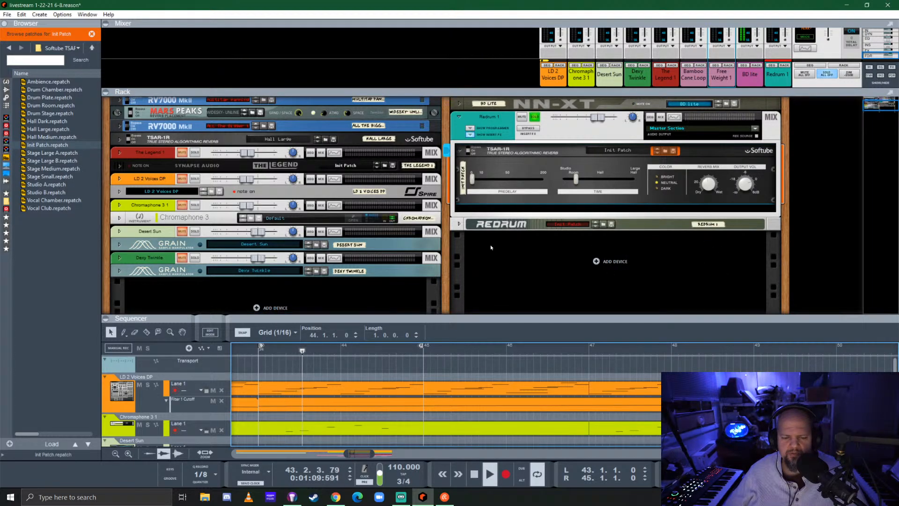
left_click(344, 346, "ctrl")
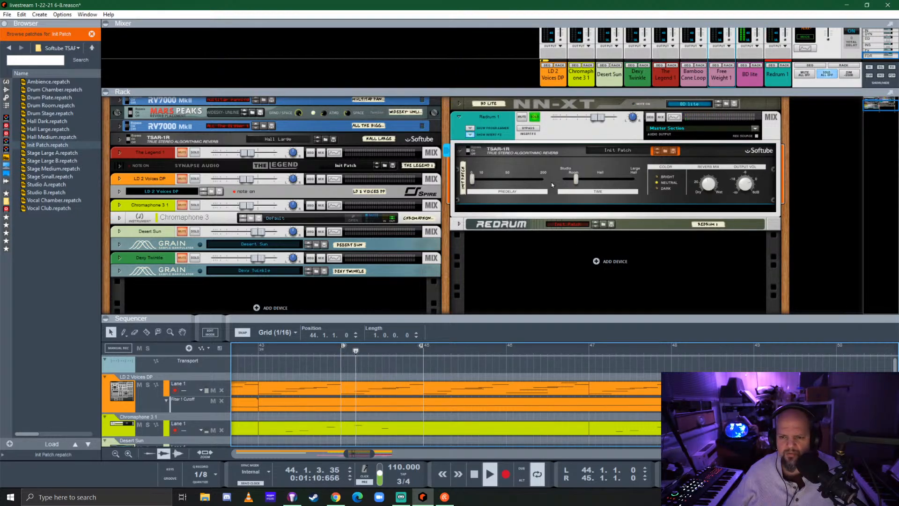
Raise the TSAR-1R's predelay close to 200 ms, set its color to Dark and its reverb time to 1.31 s
left_click(502, 185)
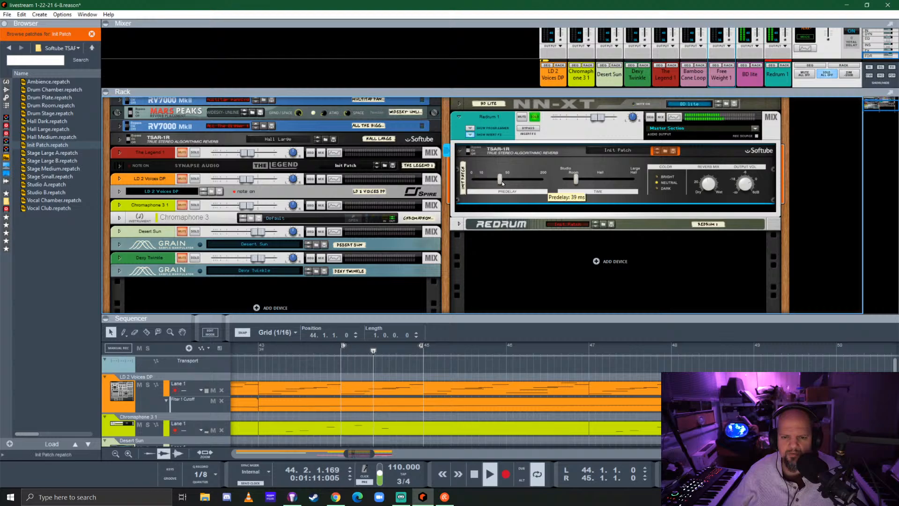
left_click_drag(503, 184, 540, 183)
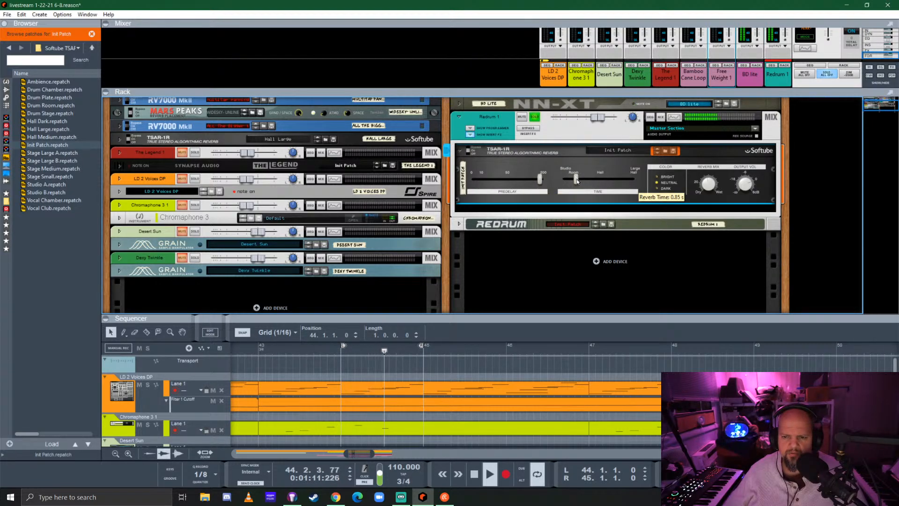
left_click_drag(575, 179, 598, 185)
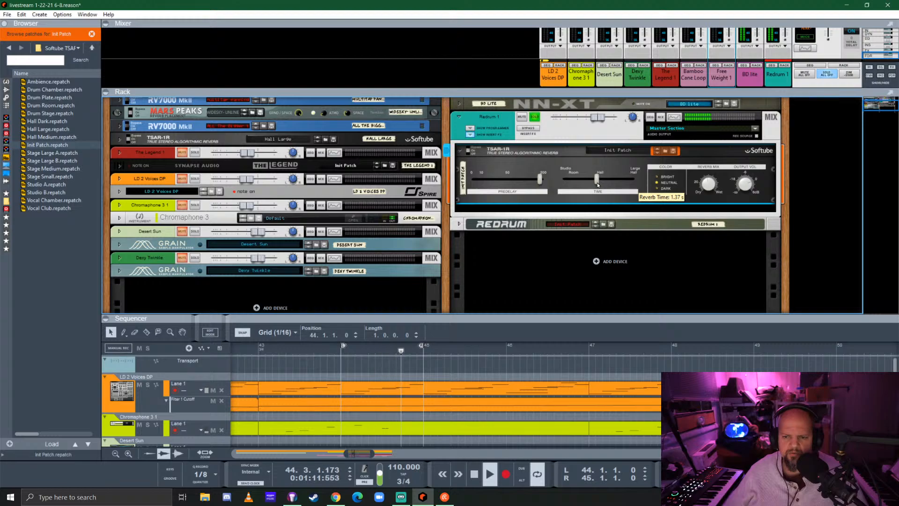
left_click_drag(598, 185, 590, 184)
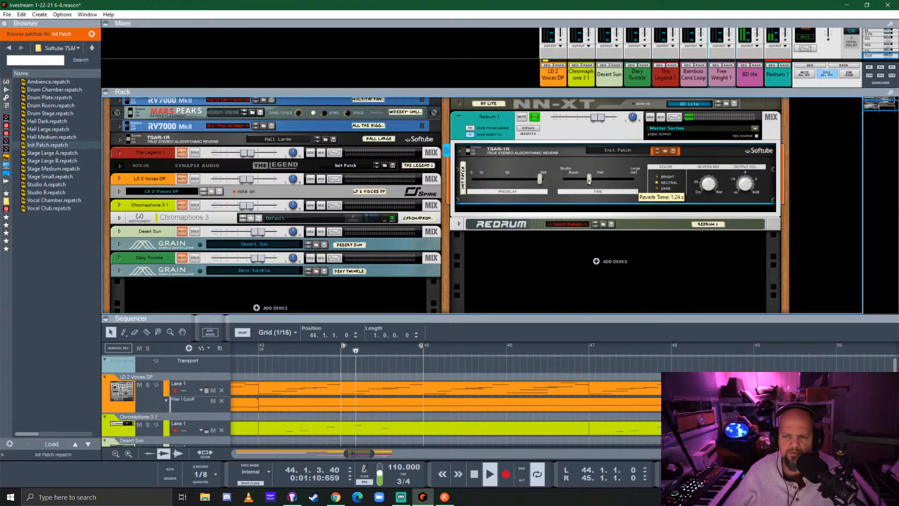
left_click_drag(589, 181, 583, 179)
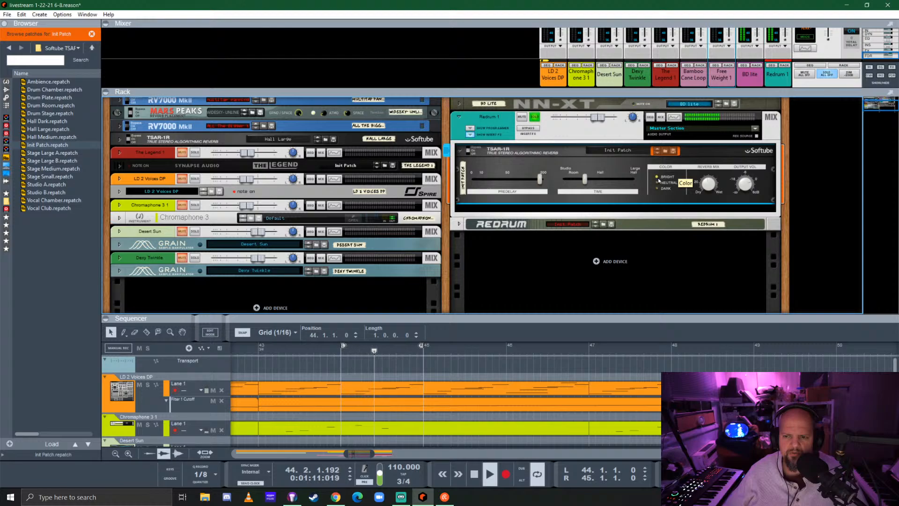
left_click(657, 188)
left_click_drag(586, 182, 594, 183)
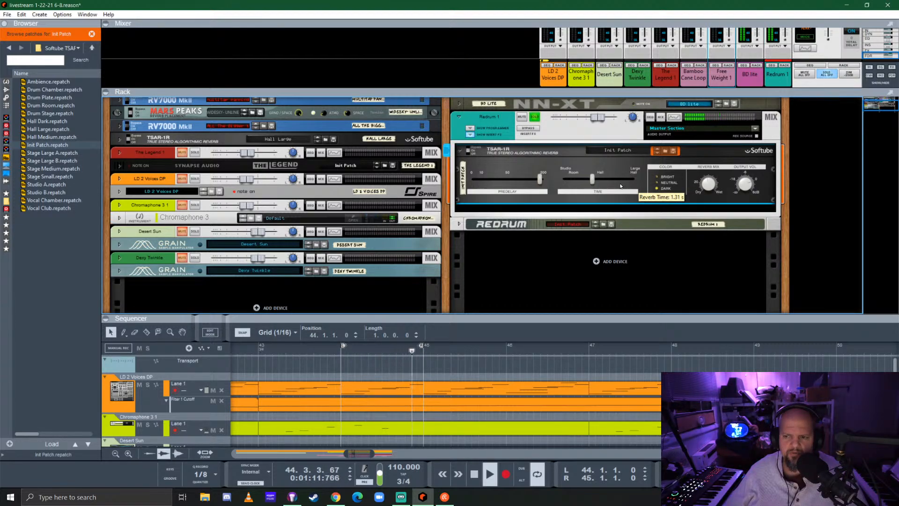
Fold away the Redrum's insert effects and mix channel, and enable sends 1 and 6 on its mixer channel
left_click(470, 136)
left_click(470, 136)
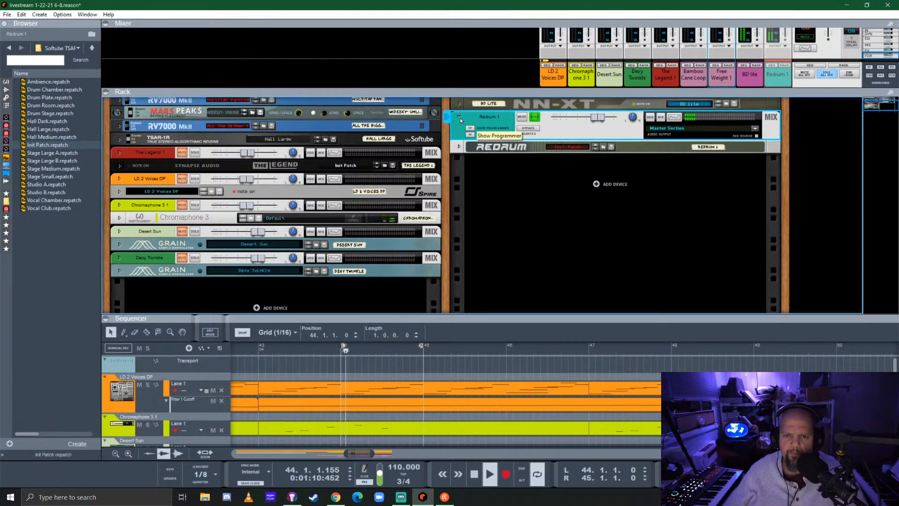
left_click(460, 117)
left_click_drag(704, 225, 711, 302)
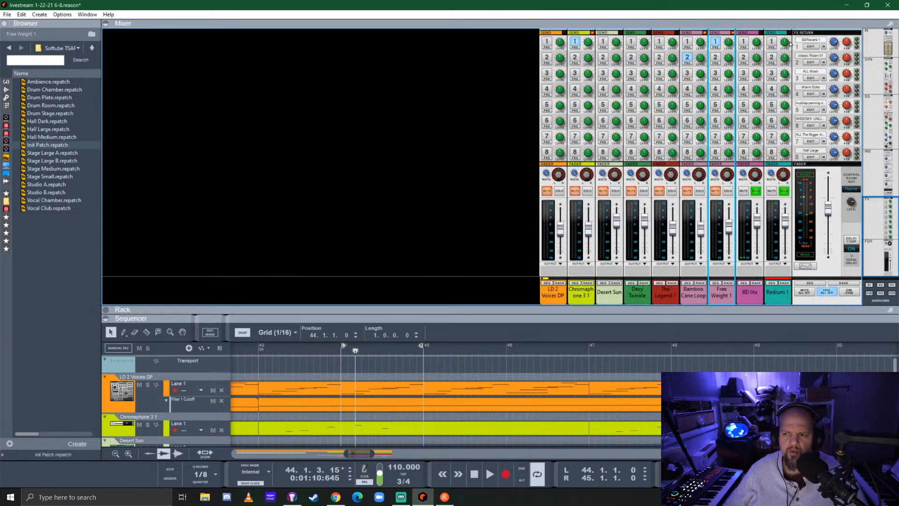
left_click(771, 42)
left_click(771, 121)
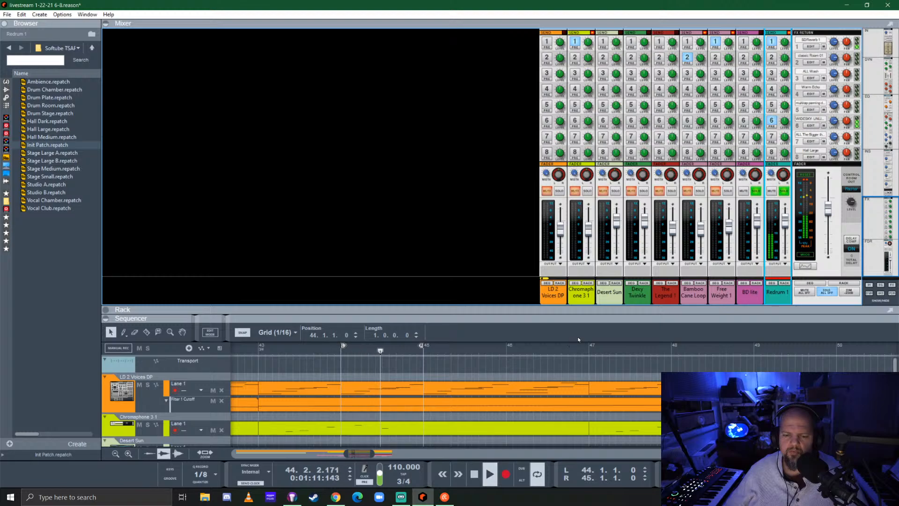
Enlarge the sequencer, stop playback and turn off all channel solos
left_click_drag(624, 318, 678, 206)
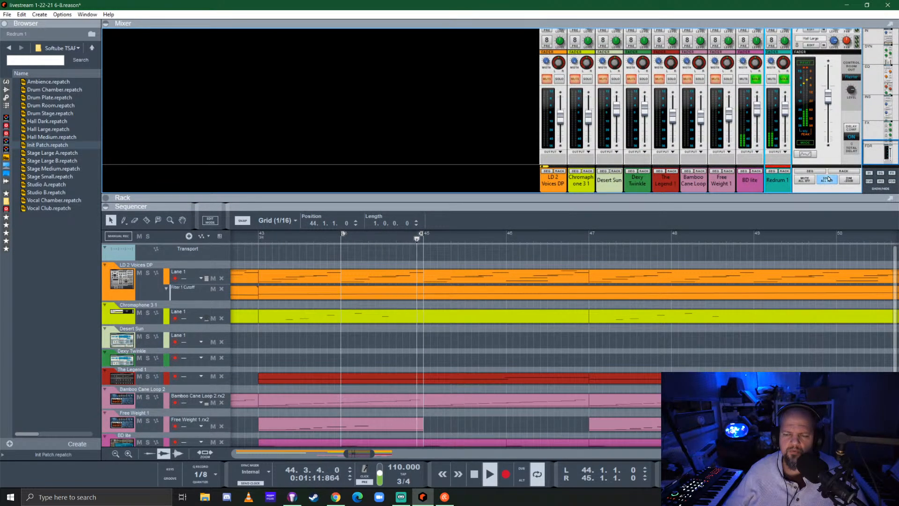
key("space")
left_click(827, 185)
Expand the sequencer to full height and copy the Redrum 1 clip to bars 46 and 48
left_click_drag(476, 204, 486, 14)
scroll(401, 277, "down", 5)
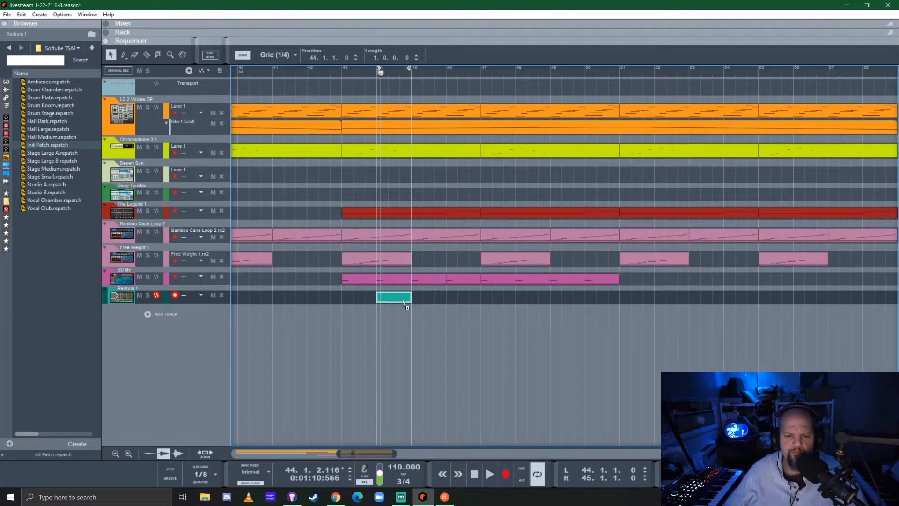
left_click_drag(463, 298, 470, 300)
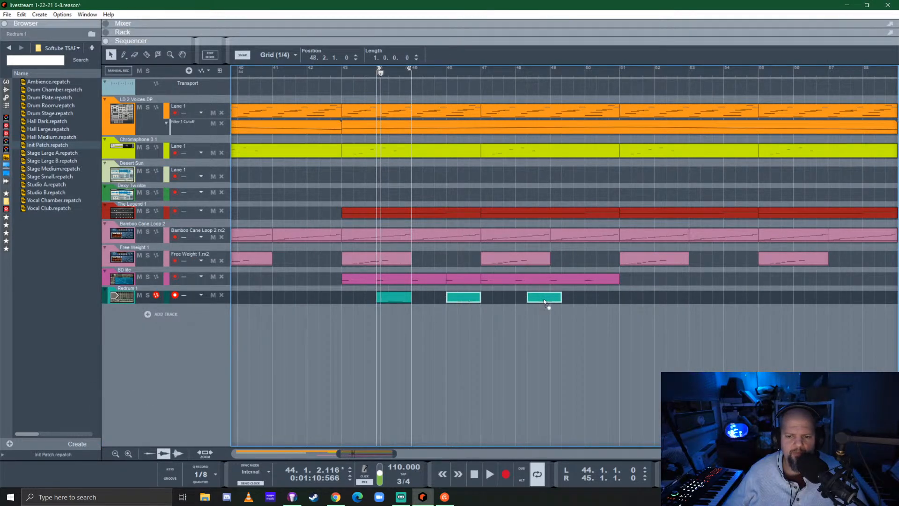
left_click_drag(544, 299, 527, 299)
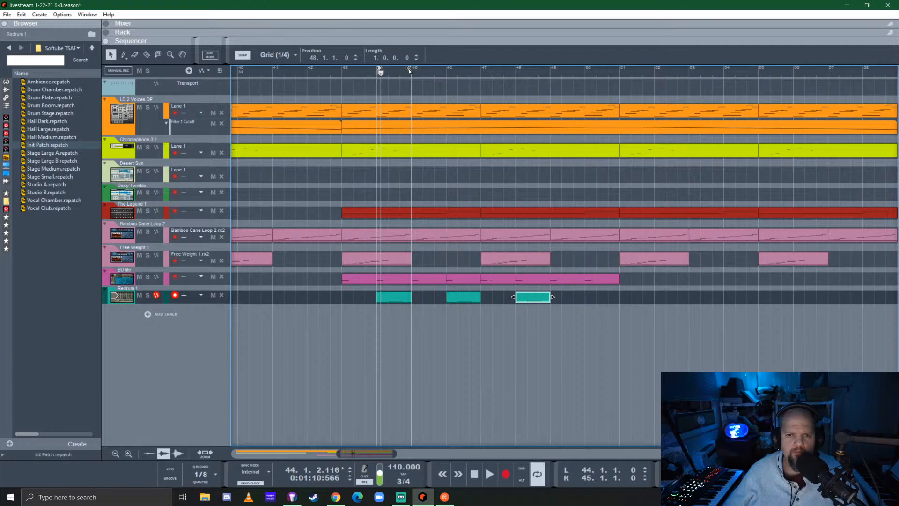
Set the loop from bar 43 to bar 51 and add another copy of the Redrum 1 clip at bar 50
left_click_drag(410, 70, 619, 97)
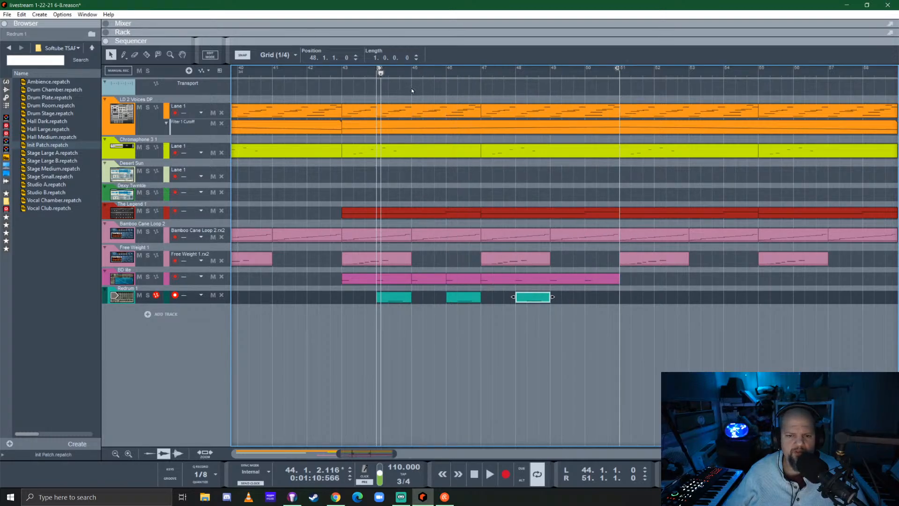
left_click_drag(379, 69, 342, 76)
left_click(348, 75)
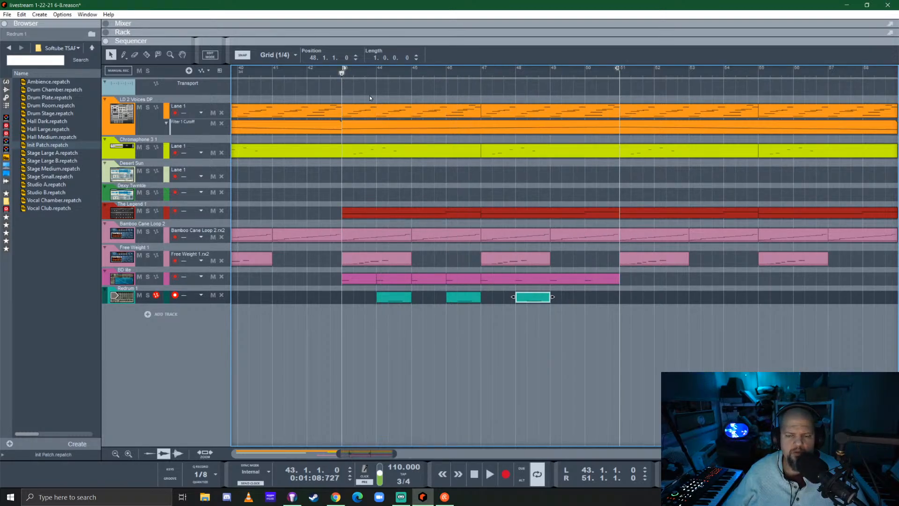
left_click(594, 296)
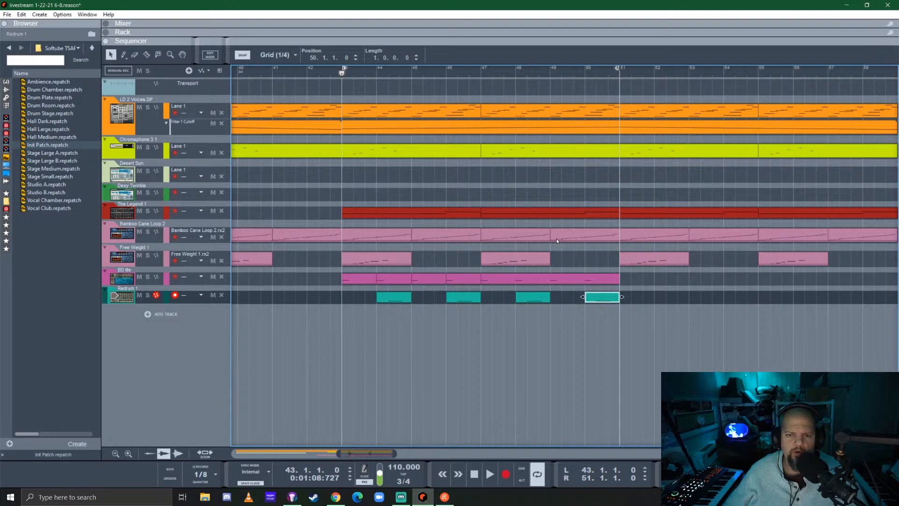
Play the loop, show the mixer and raise the Redrum 1 channel's fader slightly
key("space")
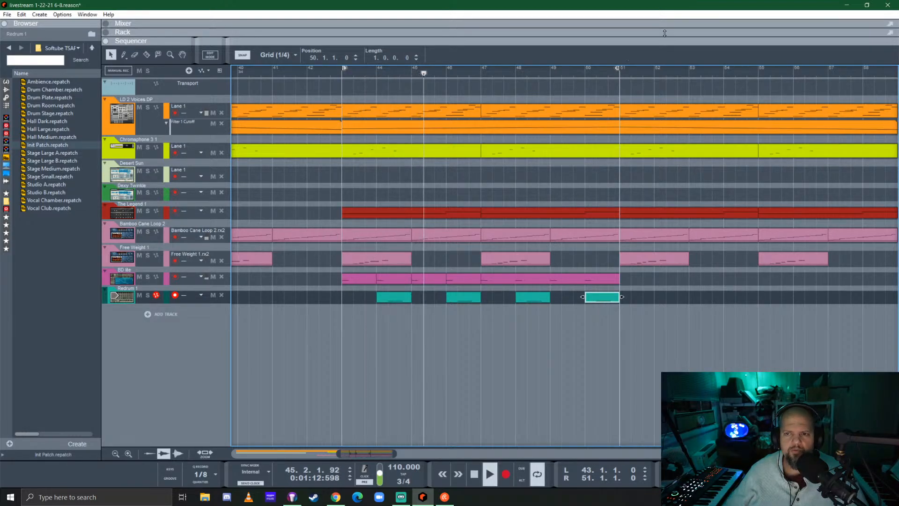
key("F5")
left_click_drag(787, 216, 787, 209)
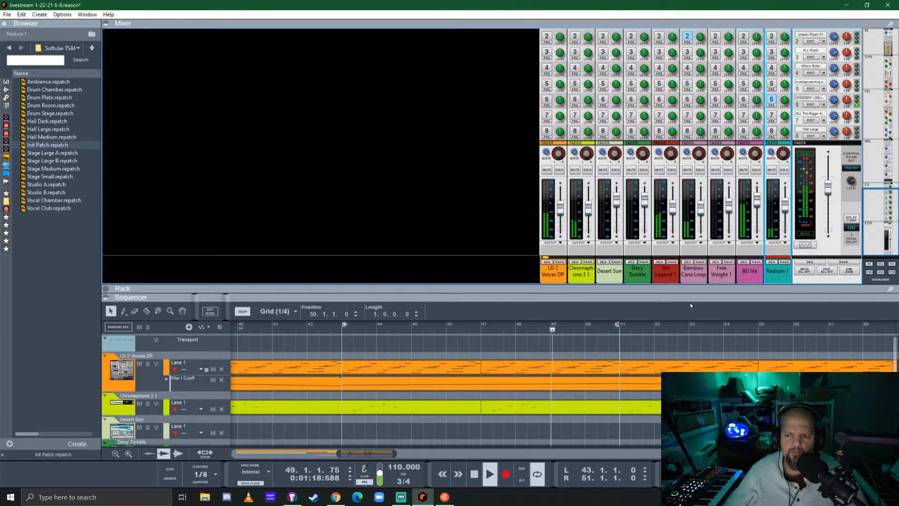
Stop playback, delete the Redrum 1 clips at bars 46 and 50, and replay the loop from bar 43
left_click_drag(688, 299, 674, 70)
key("space")
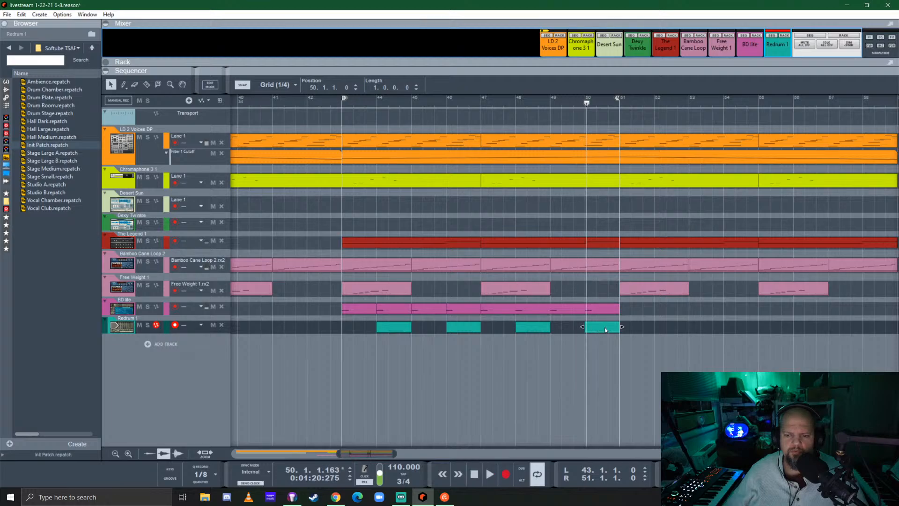
left_click(600, 327)
key("Delete")
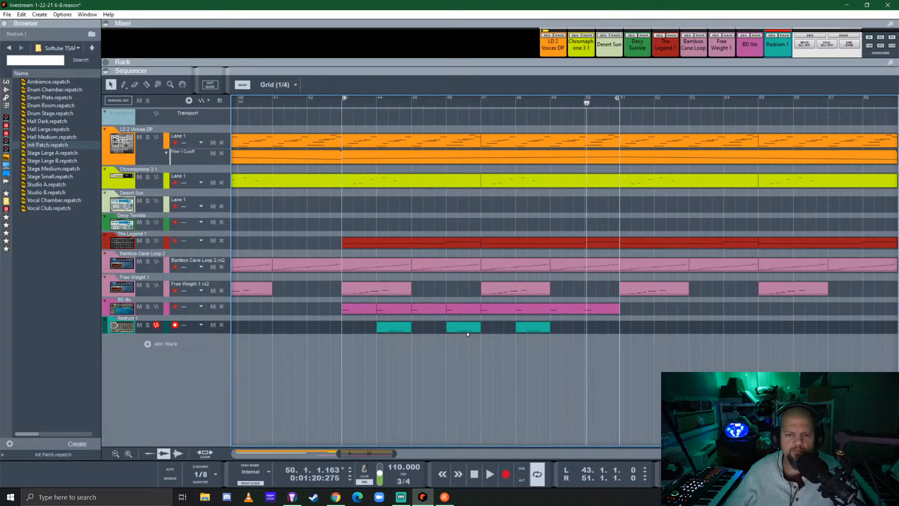
left_click(341, 108)
key("space")
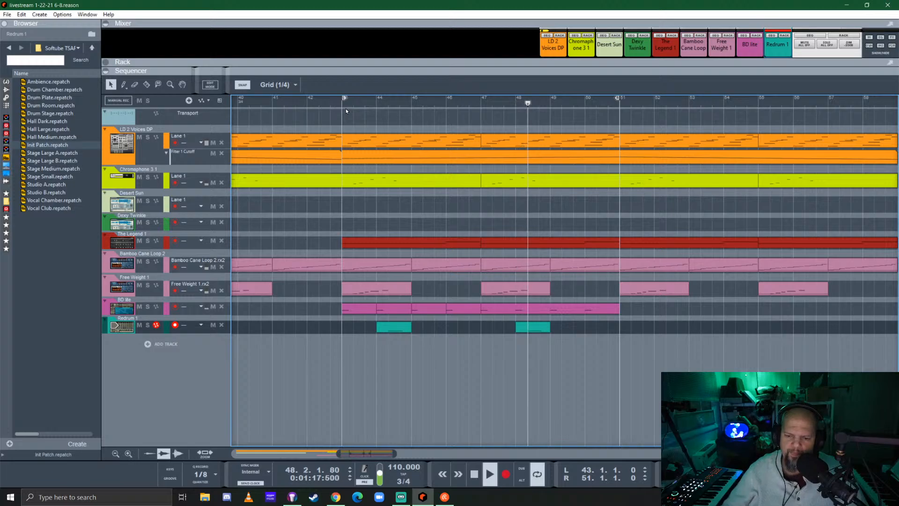
Look over the mixer's channel faders and effect sends, and bring the rack devices into view during playback
left_click_drag(520, 62, 538, 227)
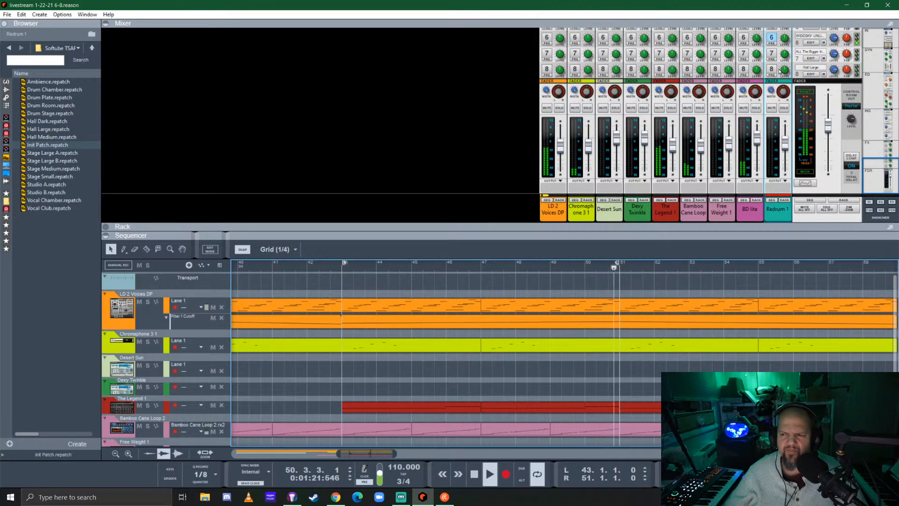
scroll(779, 76, "up", 3)
scroll(780, 76, "up", 5)
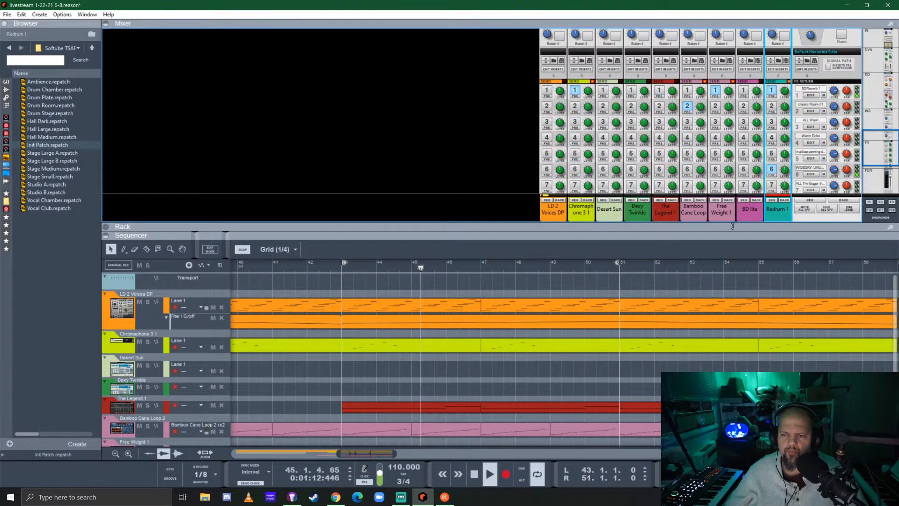
left_click_drag(732, 226, 716, 31)
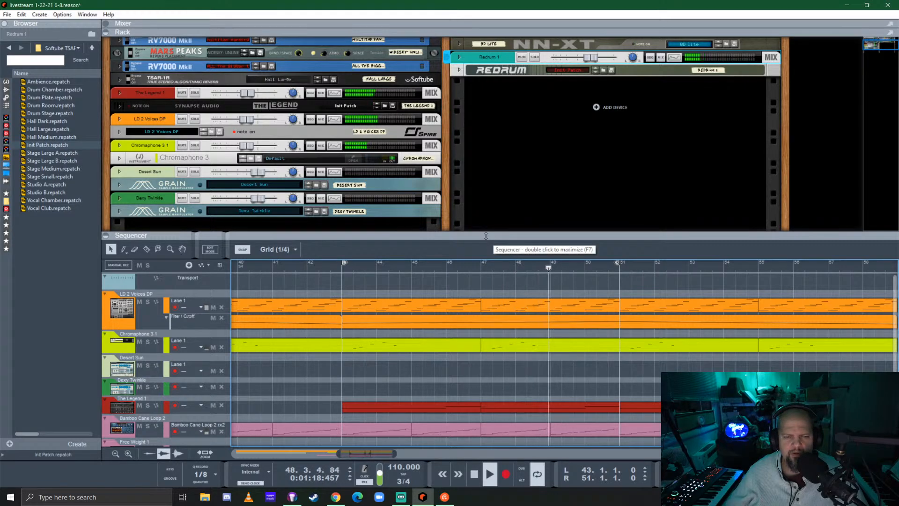
left_click_drag(494, 244, 485, 295)
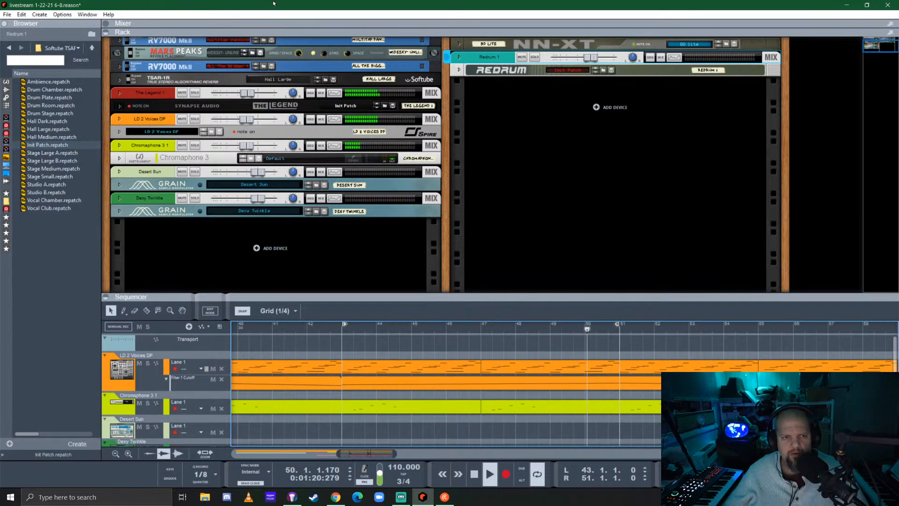
Stop playback, save the song and return the song position to bar 43
key("space")
key("ctrl+s")
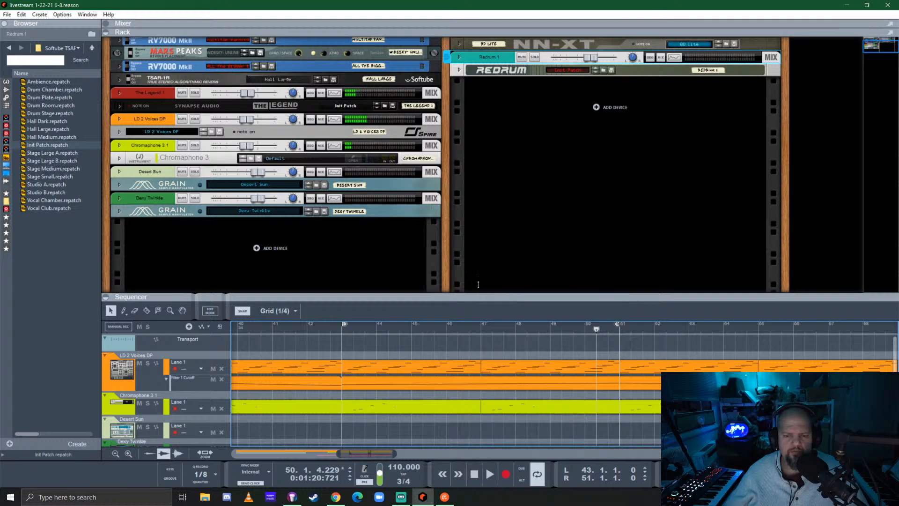
left_click_drag(478, 293, 521, 330)
left_click(341, 159)
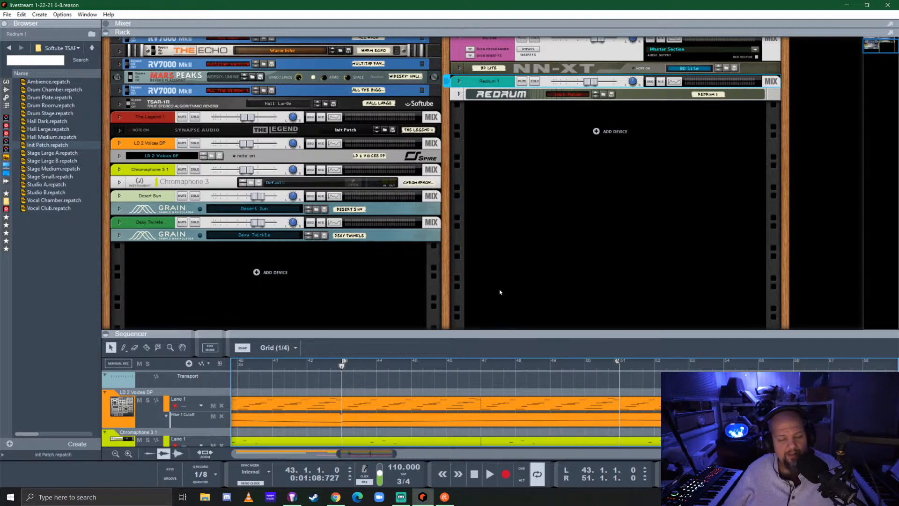
left_click(360, 298)
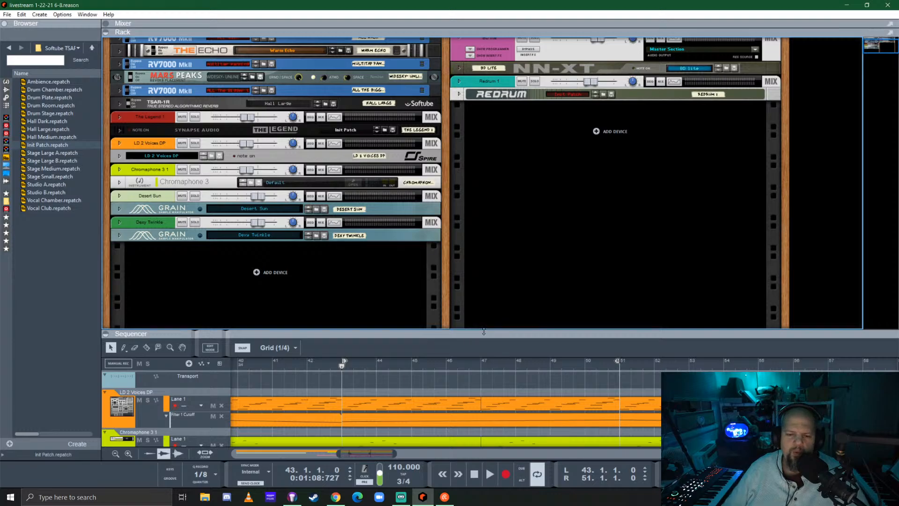
Enlarge the sequencer and listen to the loop from bar 43
left_click_drag(484, 331, 482, 134)
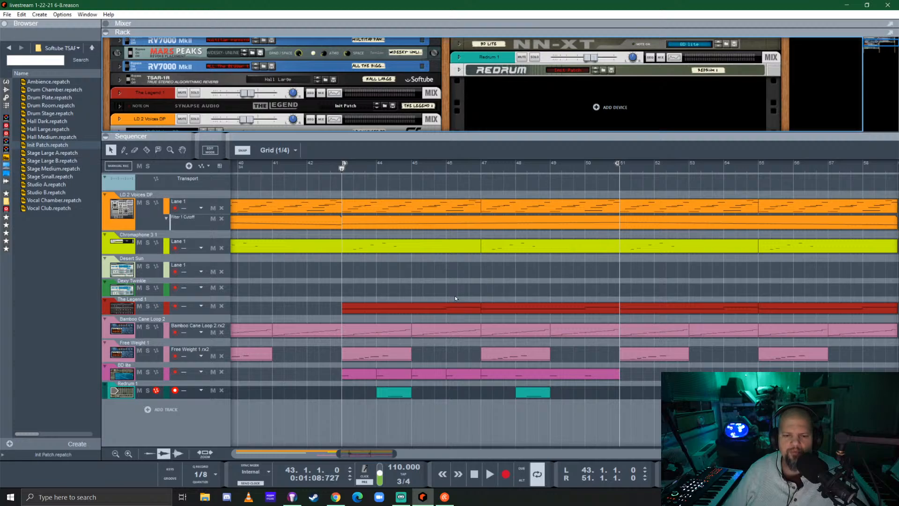
key("space")
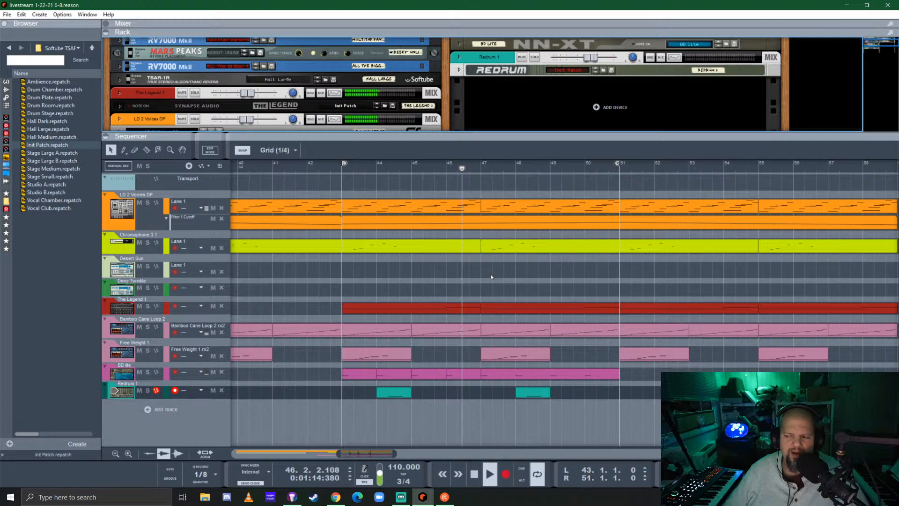
key("space")
Shift the hit later within the BD lite clip at bar 46 and set the clip's color to Lilac
scroll(463, 375, "up", 3)
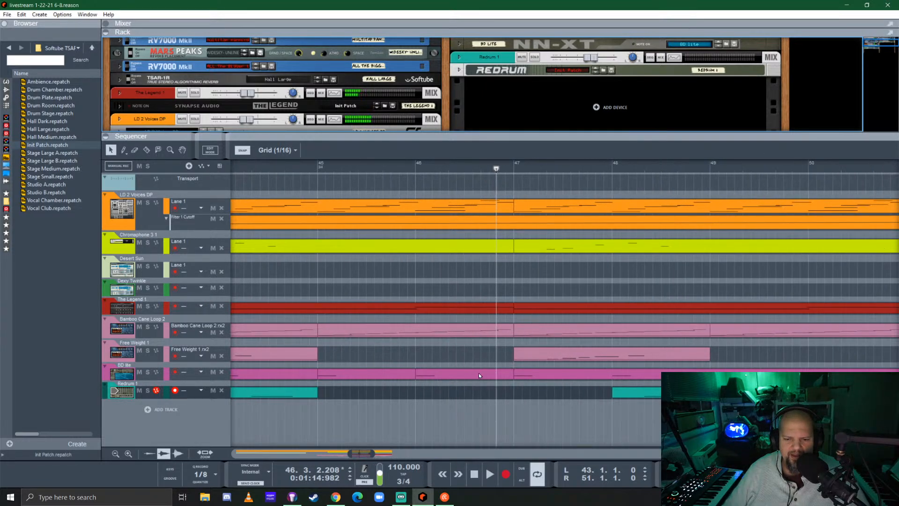
left_click(479, 372)
left_click_drag(511, 374, 418, 372)
right_click(435, 372)
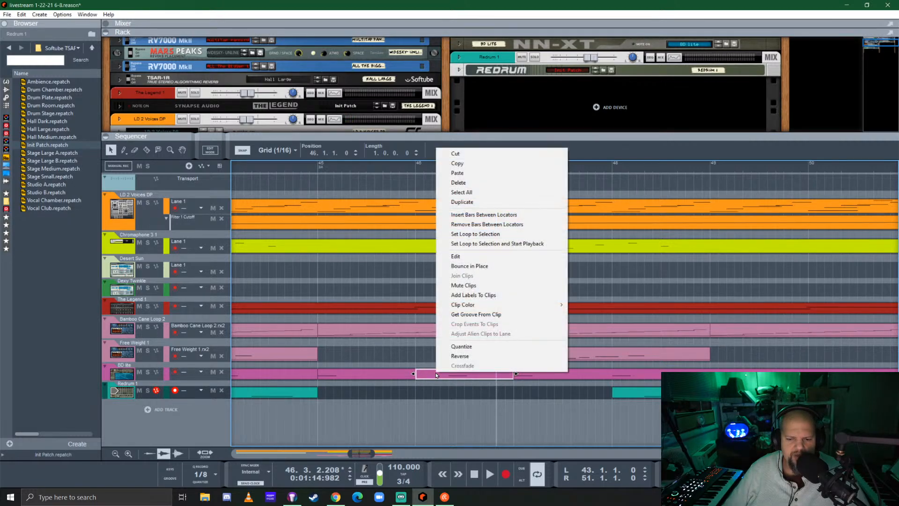
mouse_move(508, 308)
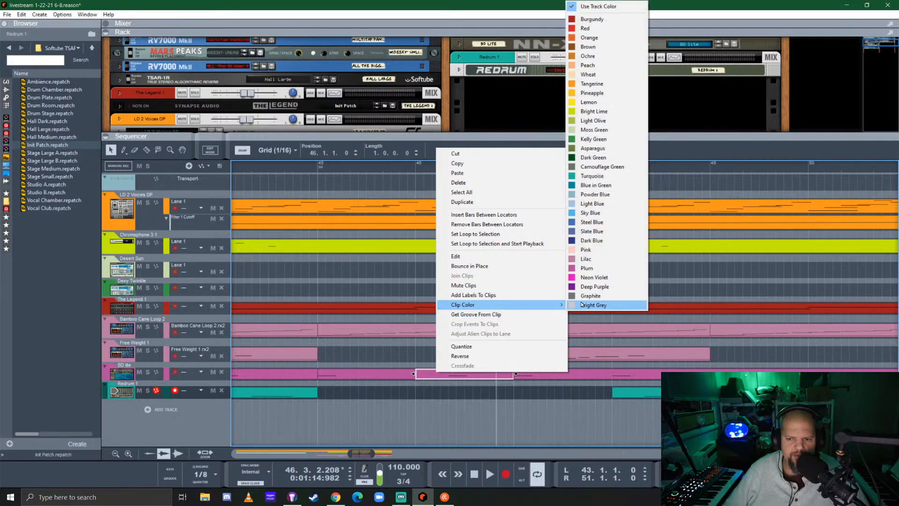
left_click(591, 263)
Replace the BD lite clips between bars 47 and 51 with a copy of the four clips starting at bar 43
scroll(449, 335, "down", 4)
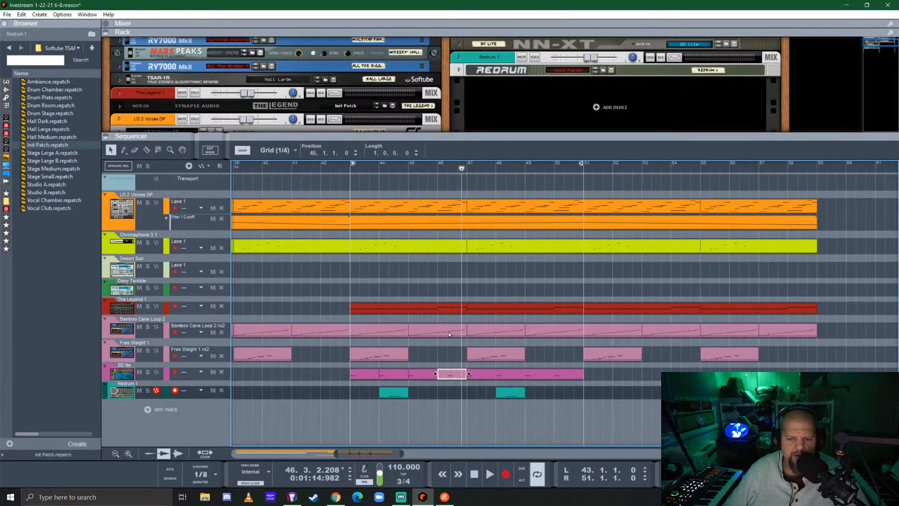
left_click(536, 375)
key("Delete")
mouse_move(495, 372)
left_mouse_down()
mouse_move(362, 375)
mouse_move(484, 367)
left_mouse_up()
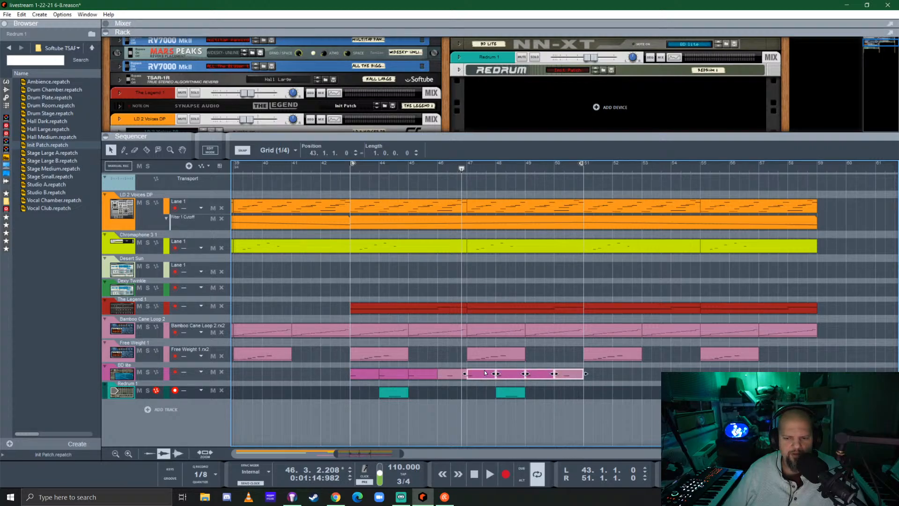
left_click(617, 374)
Listen to the edited loop, return the song position to bar 43 and save the song
key("space")
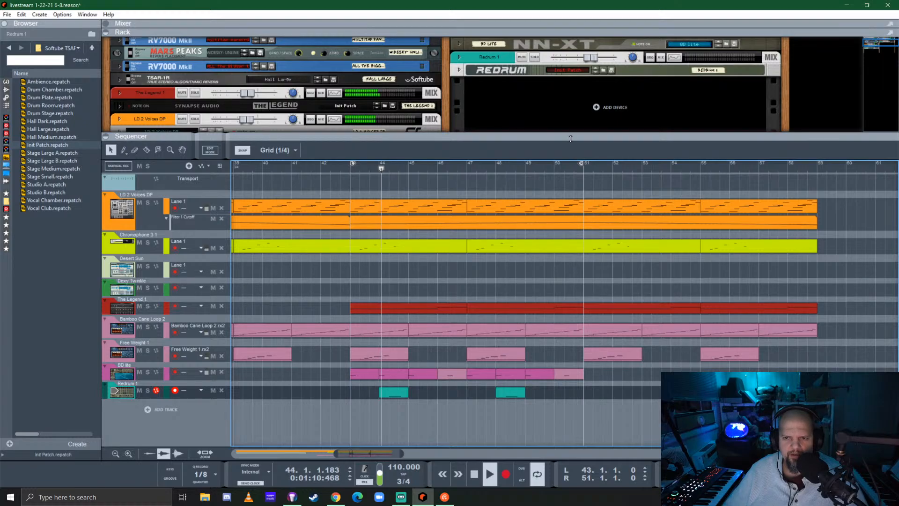
left_click_drag(555, 138, 554, 330)
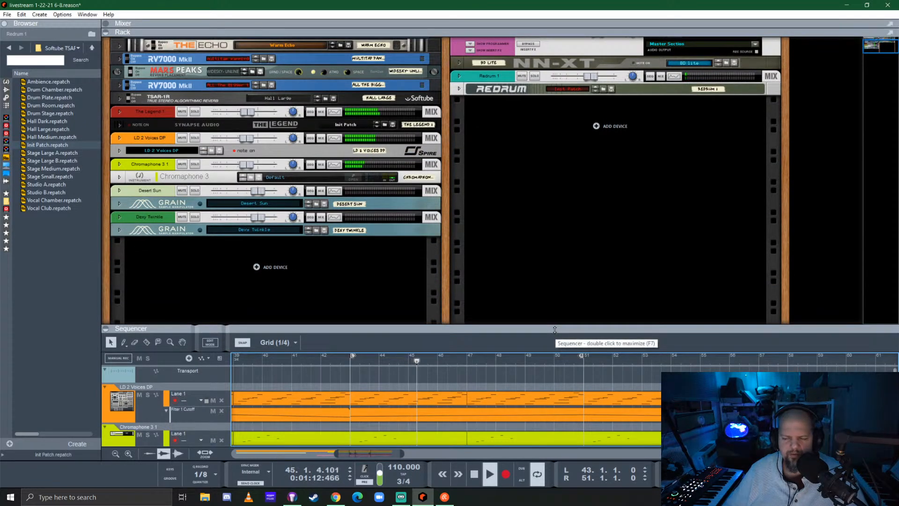
key("space")
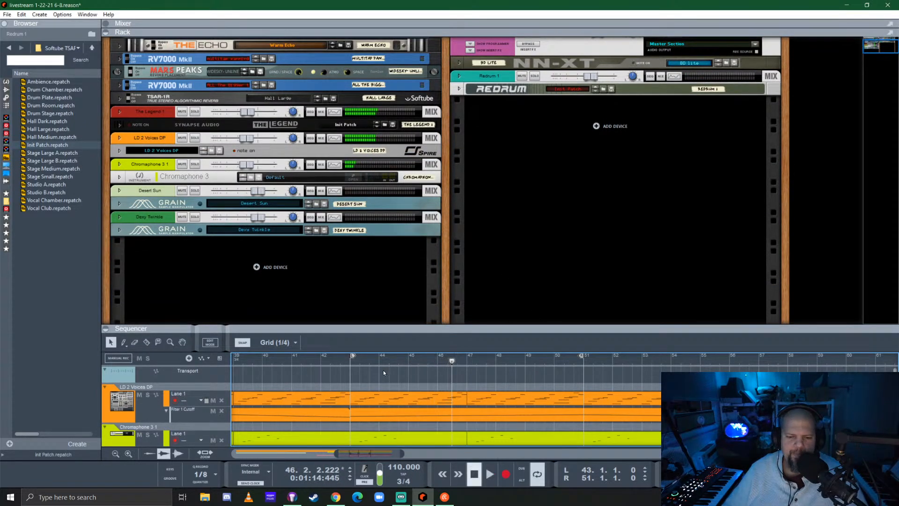
left_click(350, 361)
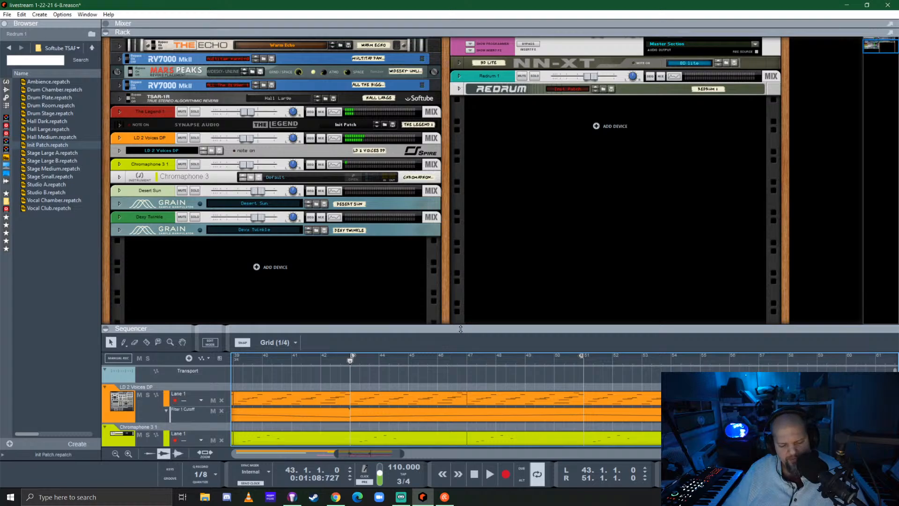
key("ctrl+s")
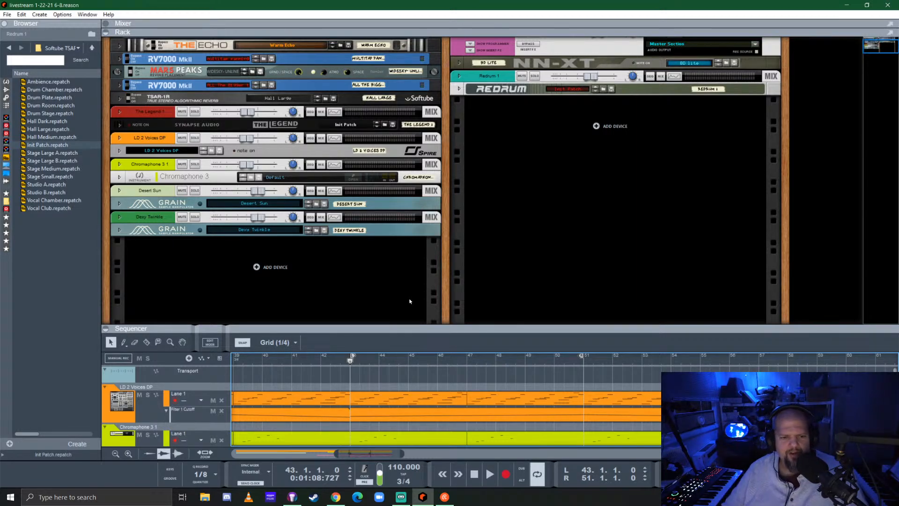
Show the Instruments in the browser and inspect the Redrum 1 device unfolded in the rack, folding it again
left_click(201, 287)
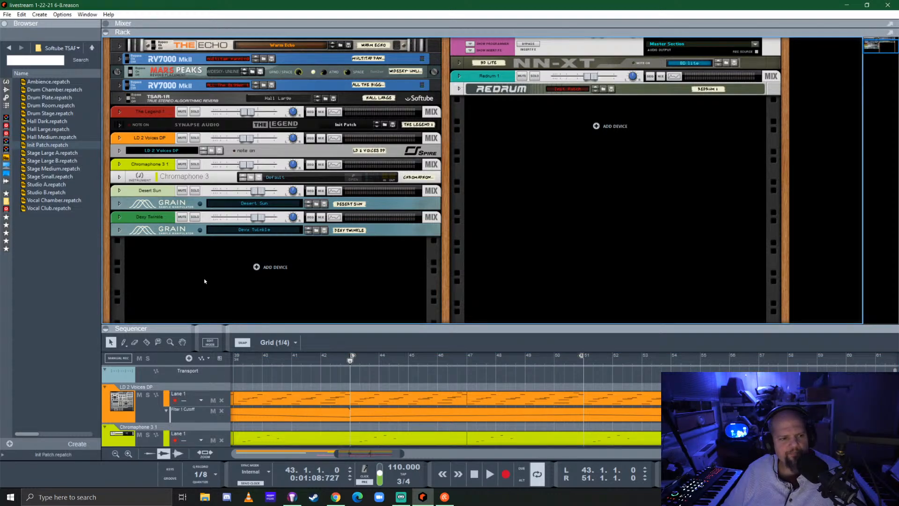
left_click(6, 83)
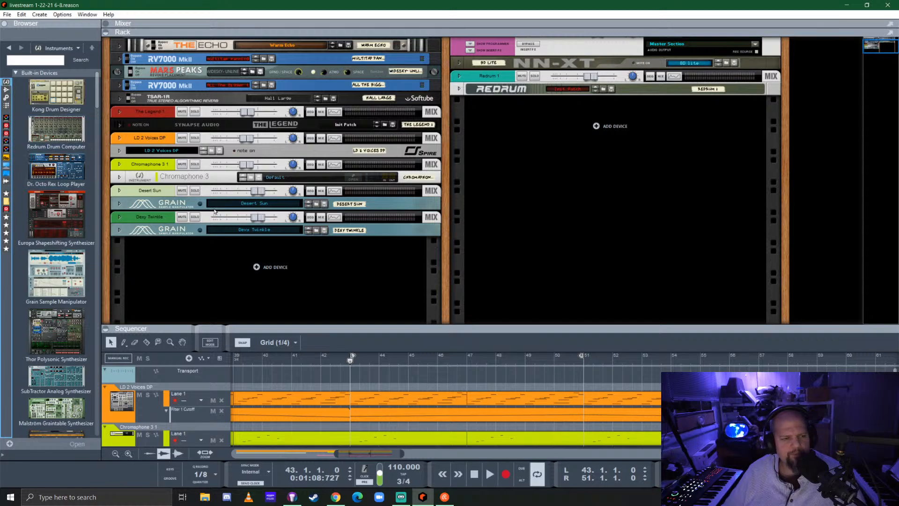
scroll(502, 192, "up", 2)
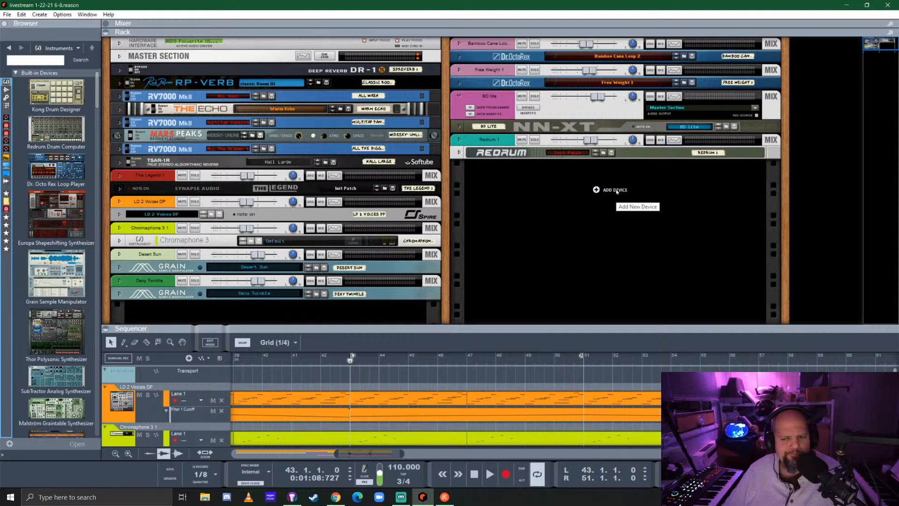
left_click(464, 152)
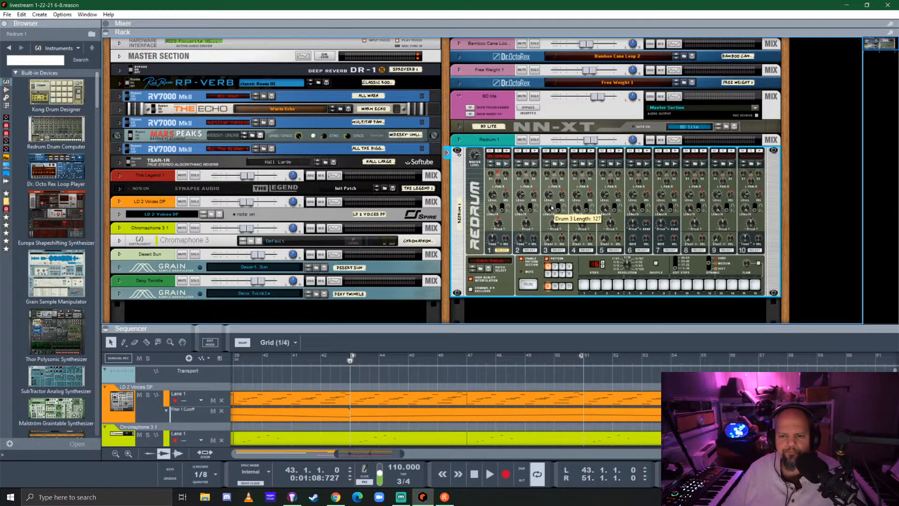
left_click(459, 153)
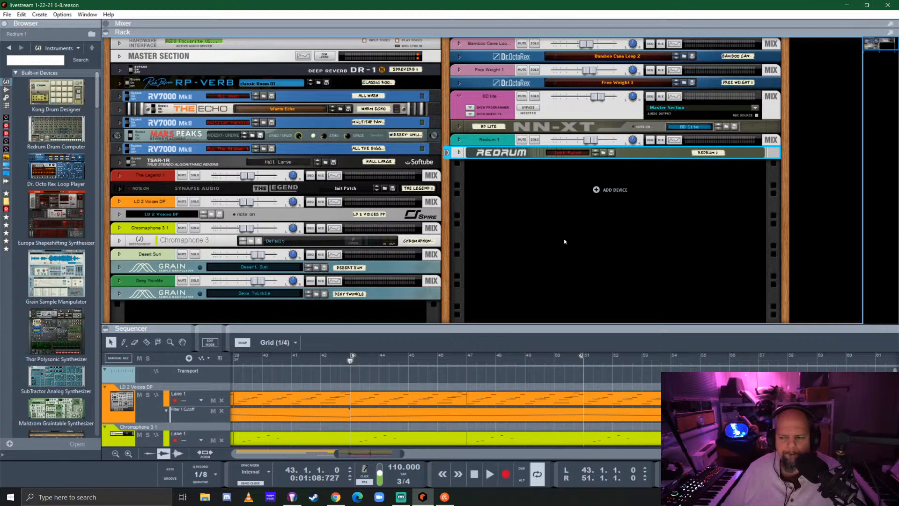
Look through the built-in instrument devices in the browser down to the NN-XT and NN19 samplers
left_click(53, 194)
scroll(53, 194, "down", 3)
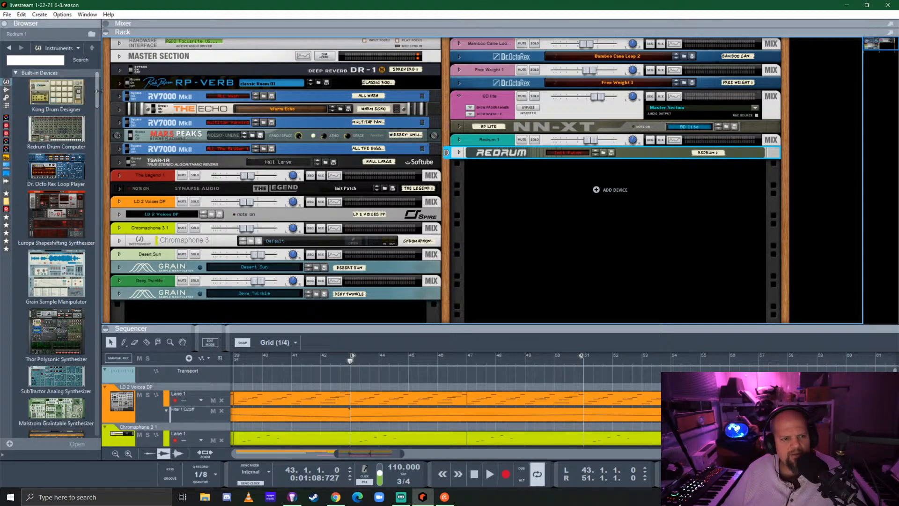
left_click_drag(98, 109, 96, 74)
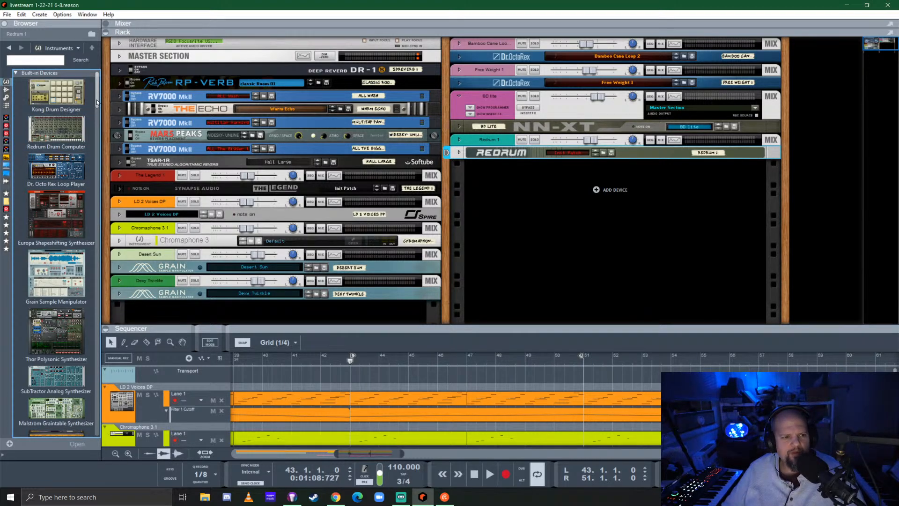
left_click_drag(97, 102, 101, 120)
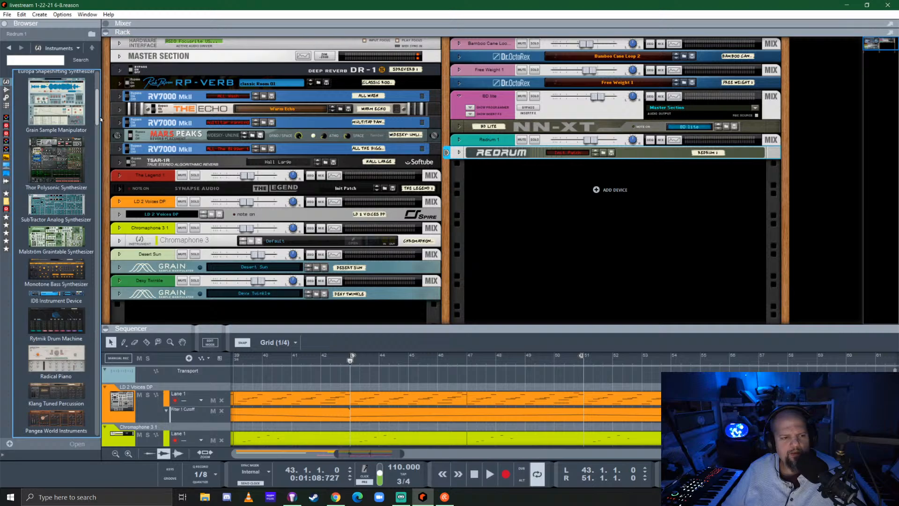
scroll(82, 184, "down", 3)
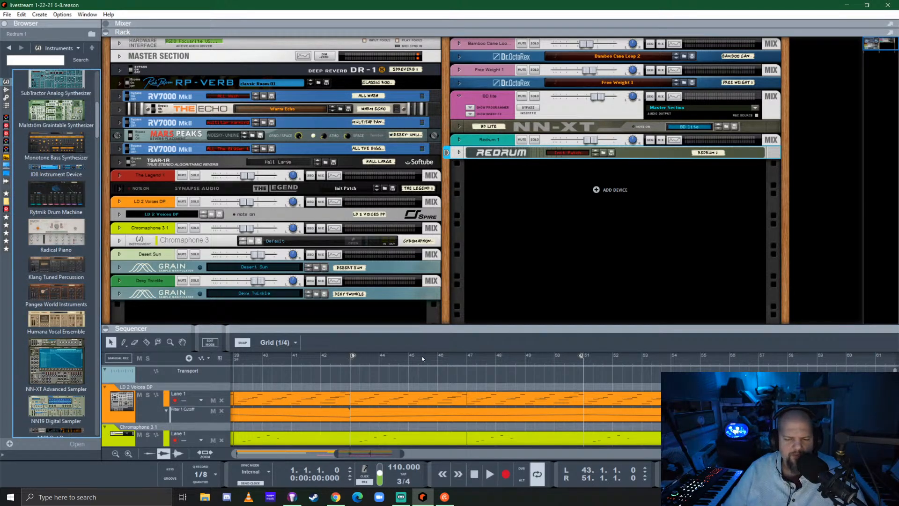
Enlarge the sequencer and play the song from the start with the whole arrangement in view
left_click_drag(465, 331, 464, 167)
scroll(406, 340, "down", 2)
scroll(409, 339, "left", 3)
scroll(408, 336, "left", 5)
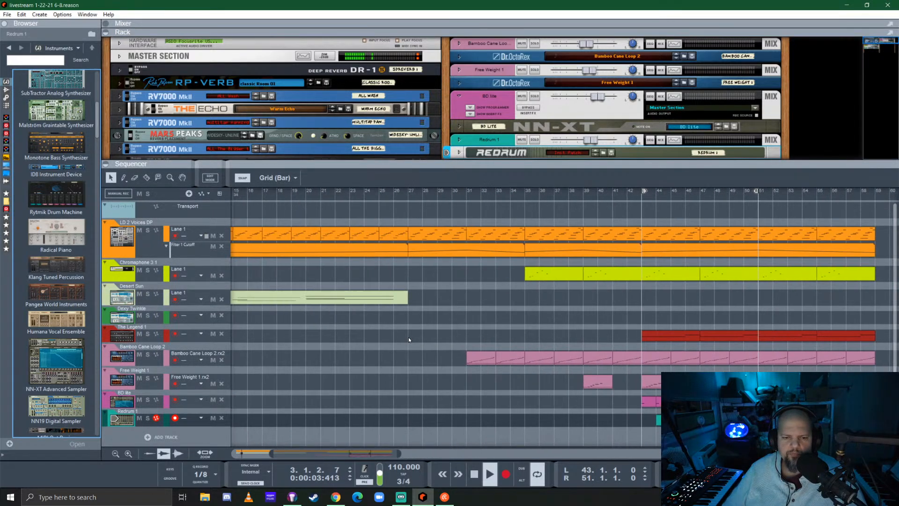
scroll(408, 337, "down", 2)
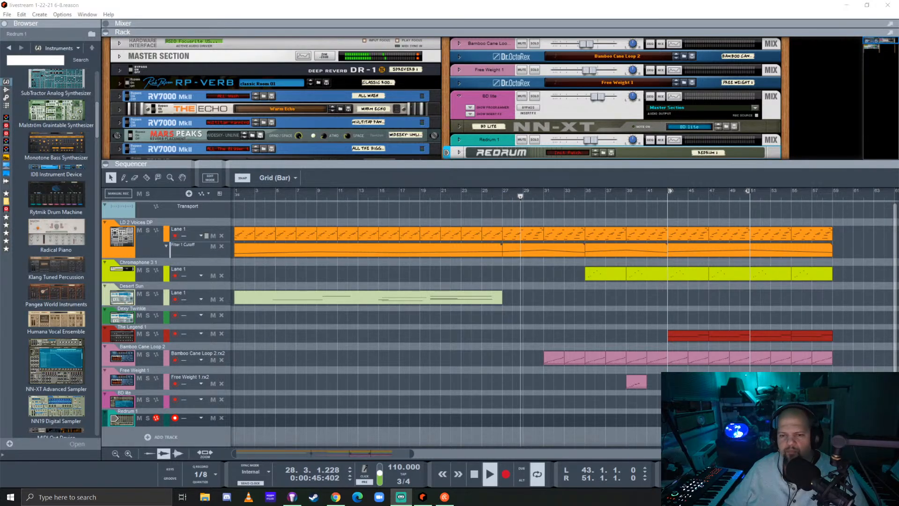
Delete the Bamboo Cane Loop 2 clips at bars 31 and 33 so that the loop starts at bar 35
left_click(581, 3)
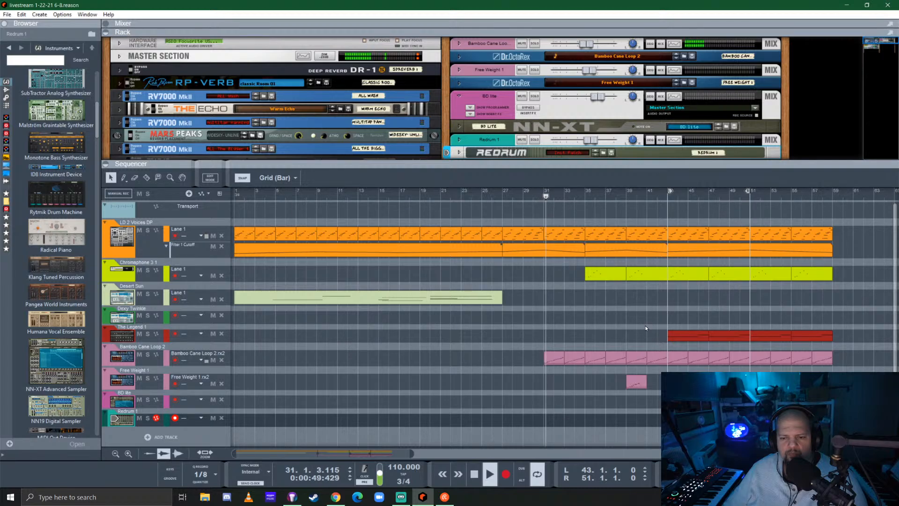
left_click(557, 357)
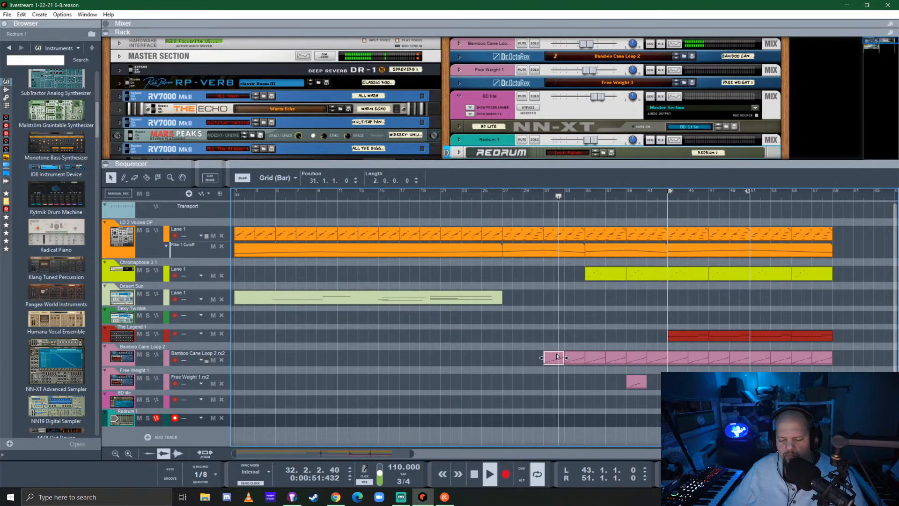
key("Delete")
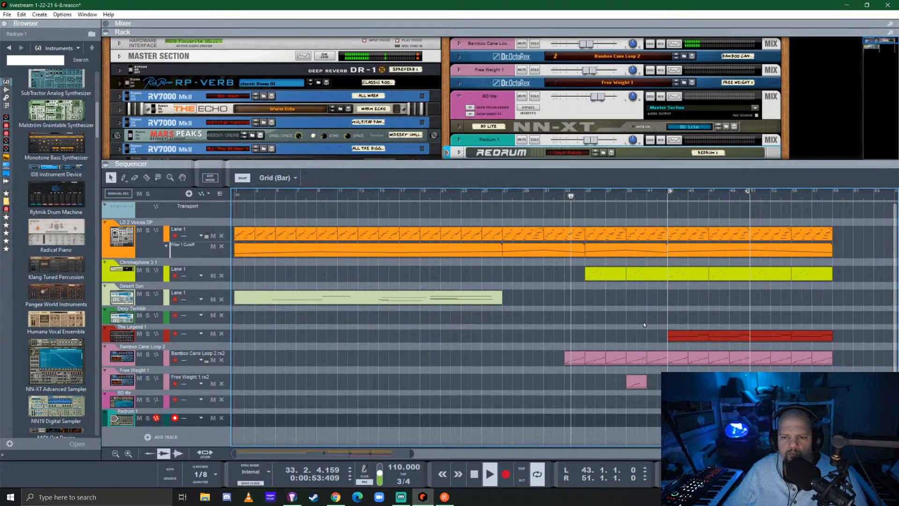
left_click(575, 357)
key("Delete")
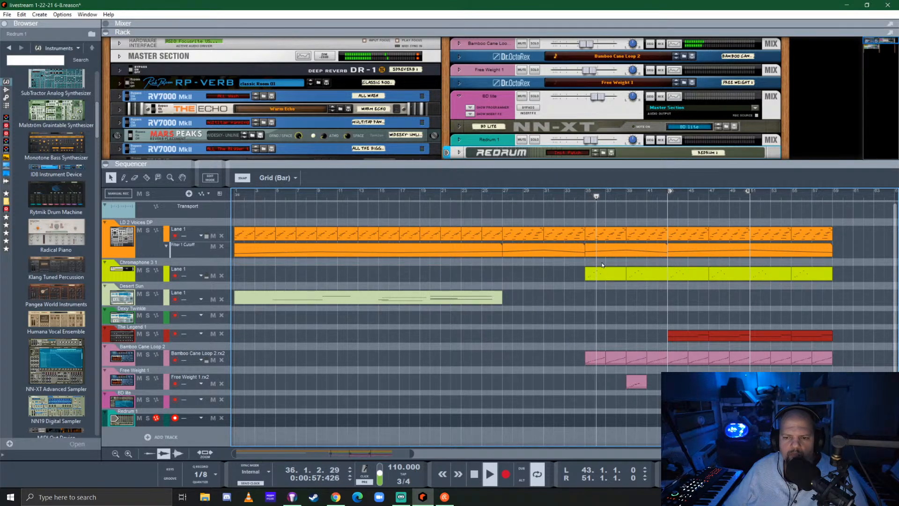
Stop playback and set the LD 2 Voices DP Filter 1 Cutoff automation points to 20% at bar 35 and 30% at bar 43
key("space")
left_click(582, 254)
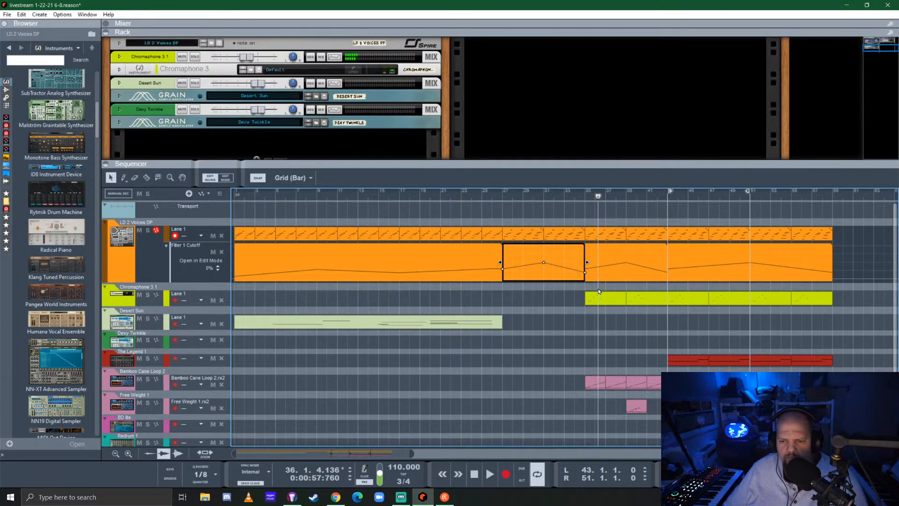
scroll(598, 291, "up", 6)
scroll(569, 284, "up", 7)
scroll(565, 341, "down", 1)
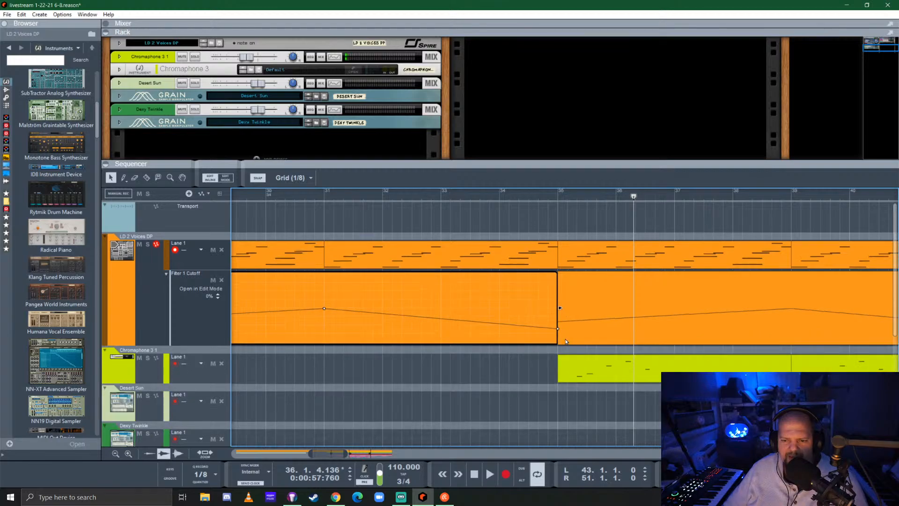
left_click(623, 302)
scroll(622, 302, "right", 2)
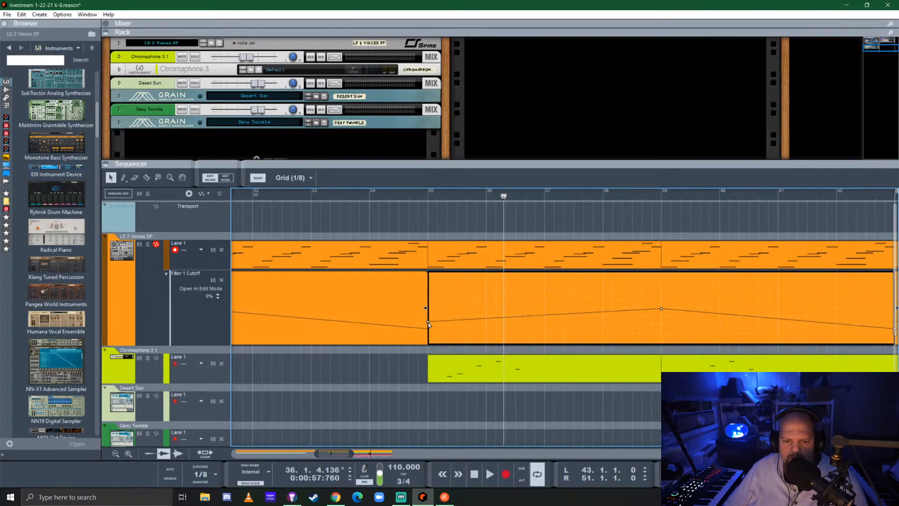
left_click_drag(427, 322, 432, 329)
scroll(431, 328, "right", 6)
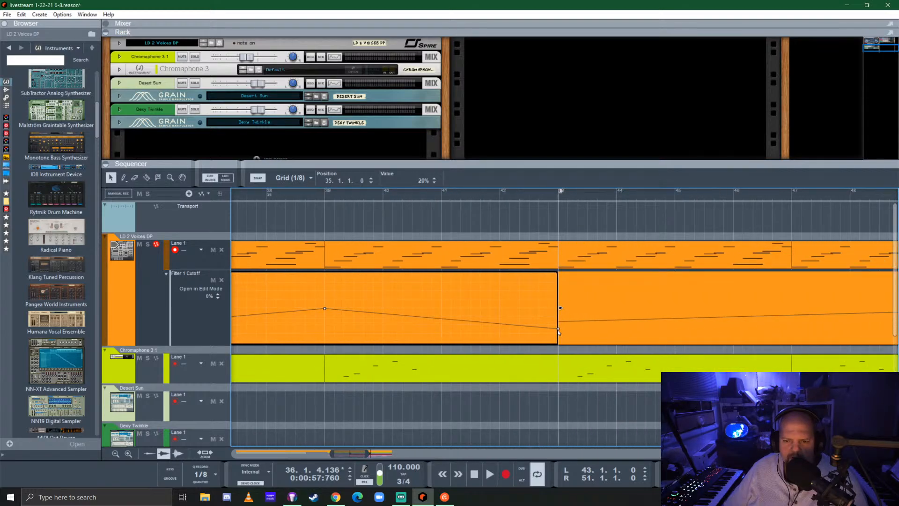
scroll(558, 324, "right", 13)
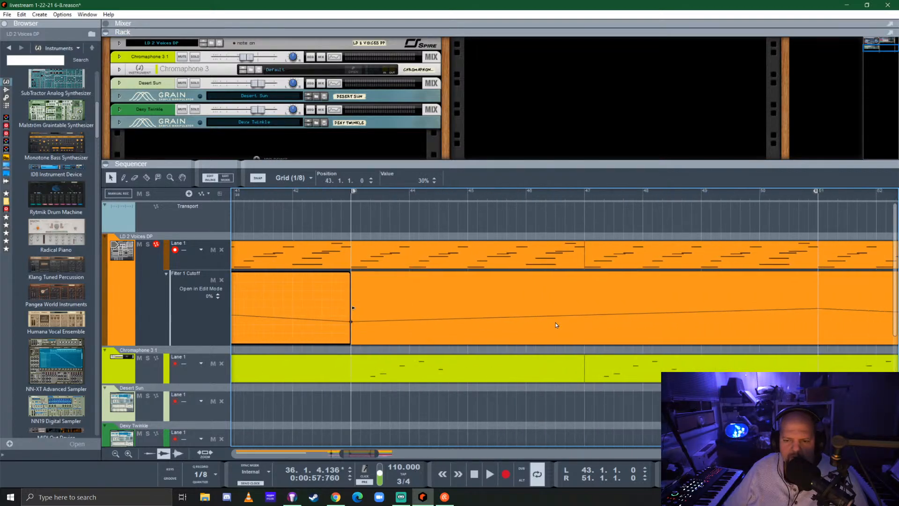
scroll(545, 313, "down", 10)
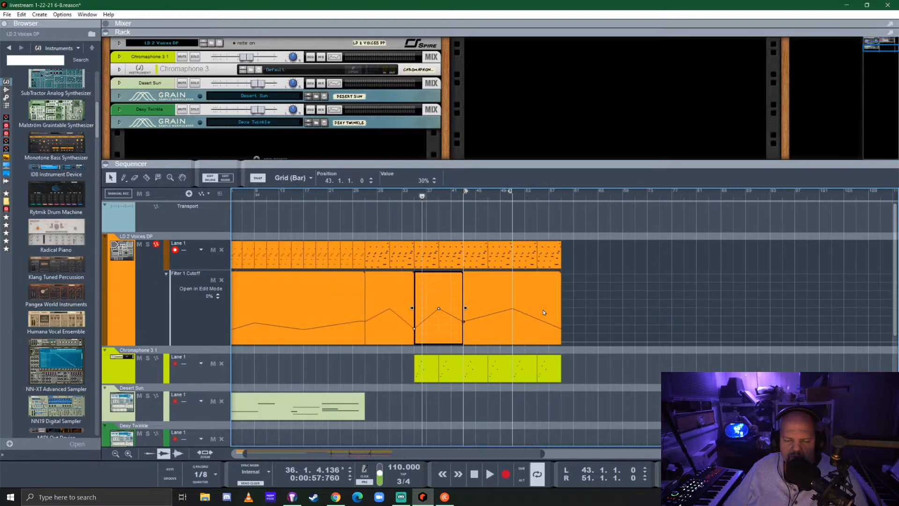
left_click(593, 276)
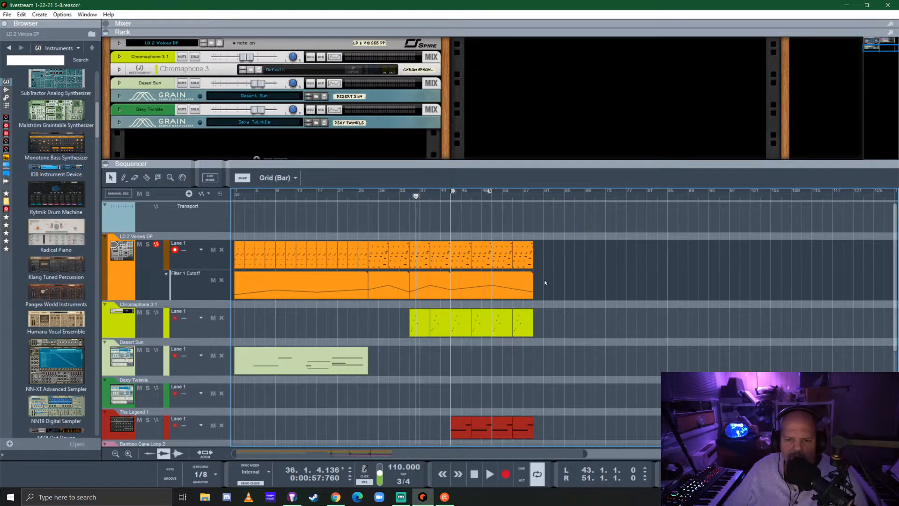
Play the song from bar 26 and select the BD lite and Redrum 1 clips from bar 51 onwards
left_click(371, 196)
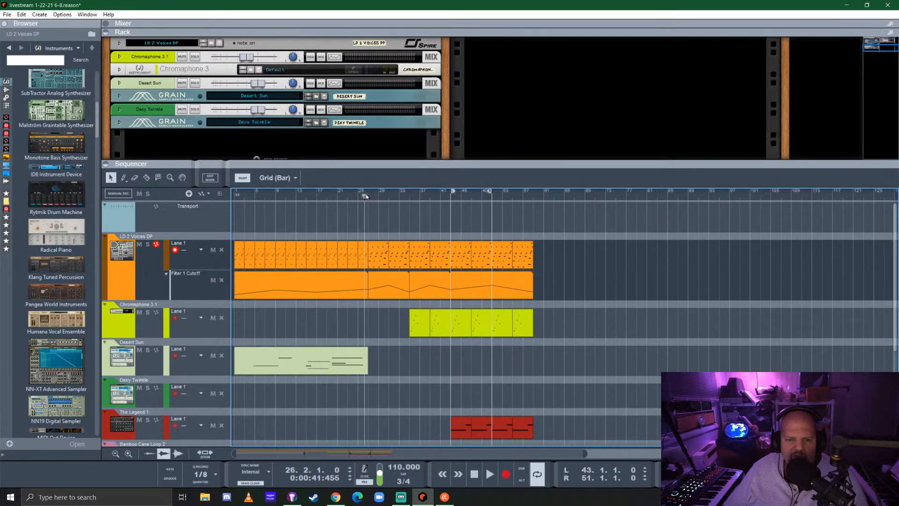
key("space")
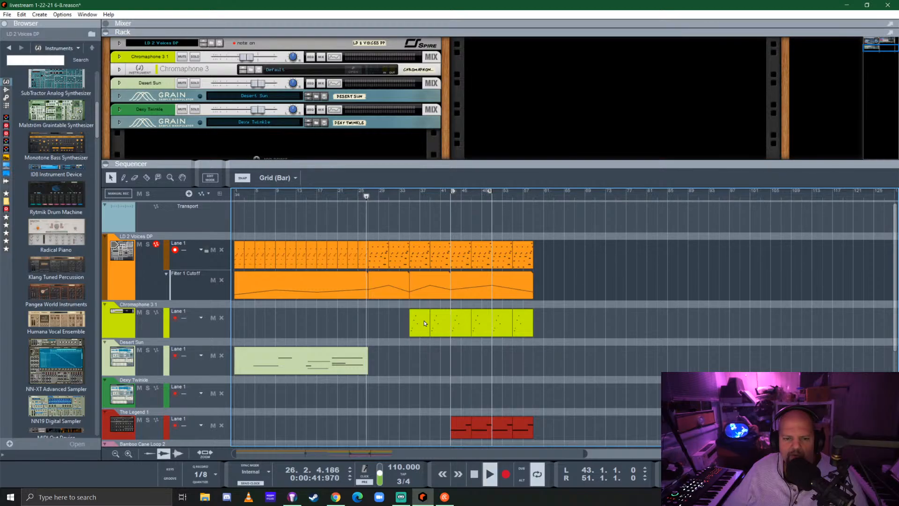
scroll(424, 322, "up", 3)
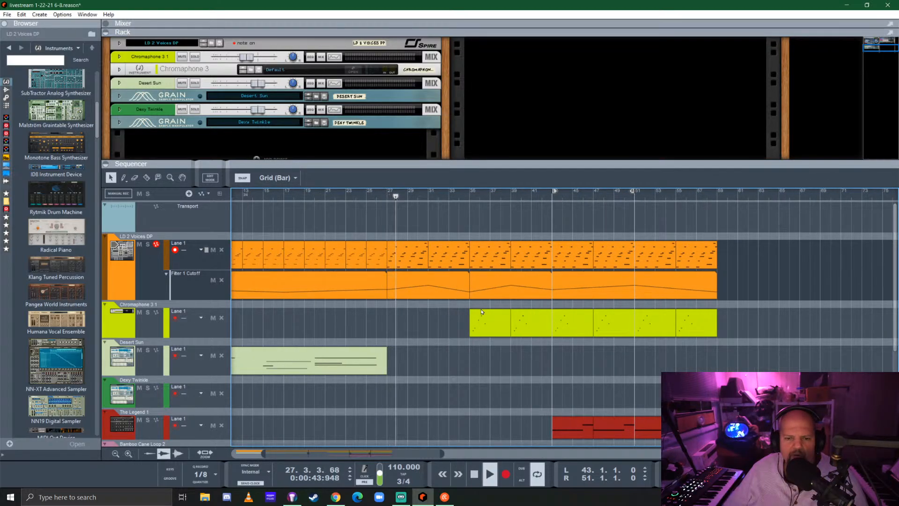
scroll(401, 317, "left", 3)
scroll(605, 342, "down", 2)
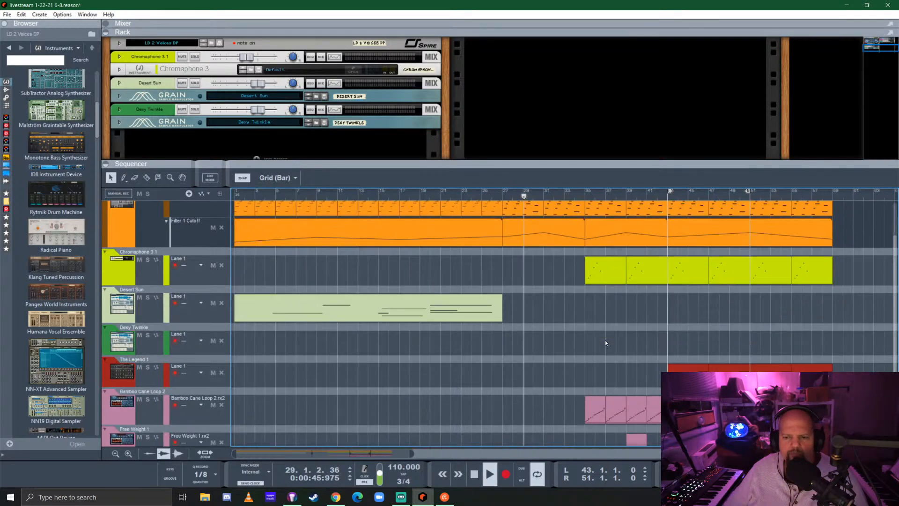
scroll(620, 312, "down", 4)
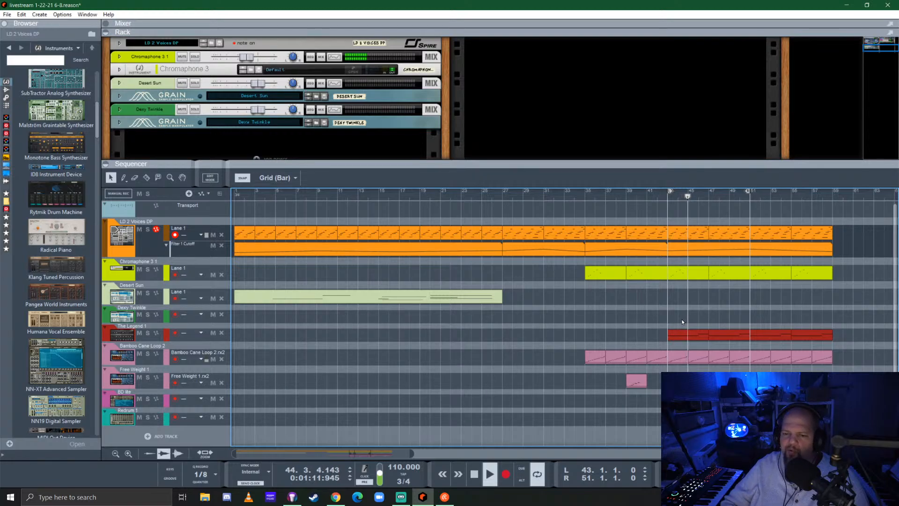
scroll(575, 357, "right", 3)
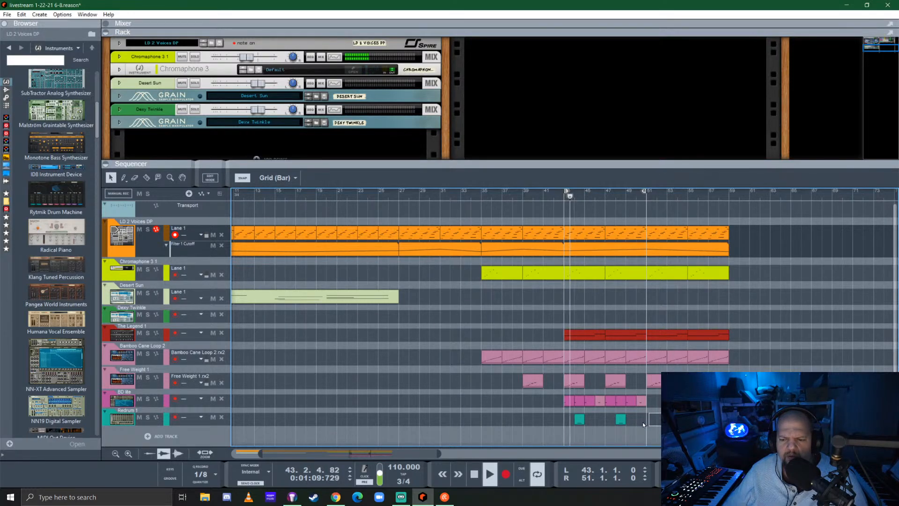
left_click_drag(648, 426, 665, 402)
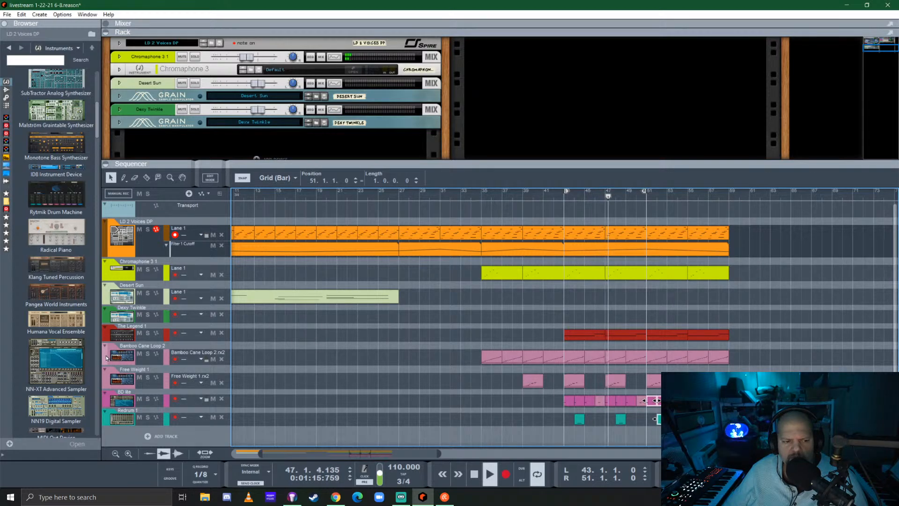
Move the Bamboo Cane Loop 2, Free Weight 1, BD lite and Redrum 1 tracks above the LD 2 Voices DP track
left_click_drag(105, 357, 119, 223)
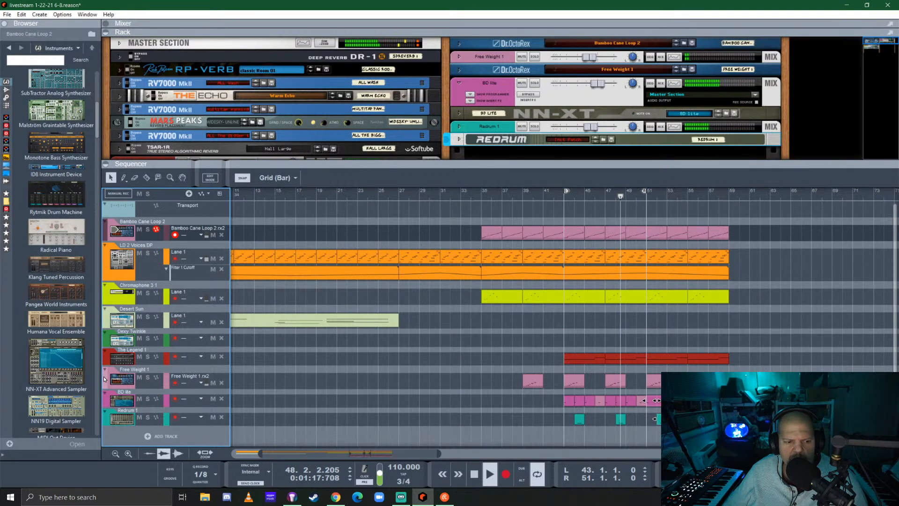
left_click_drag(106, 381, 113, 248)
left_click_drag(106, 399, 113, 269)
left_click_drag(106, 416, 112, 288)
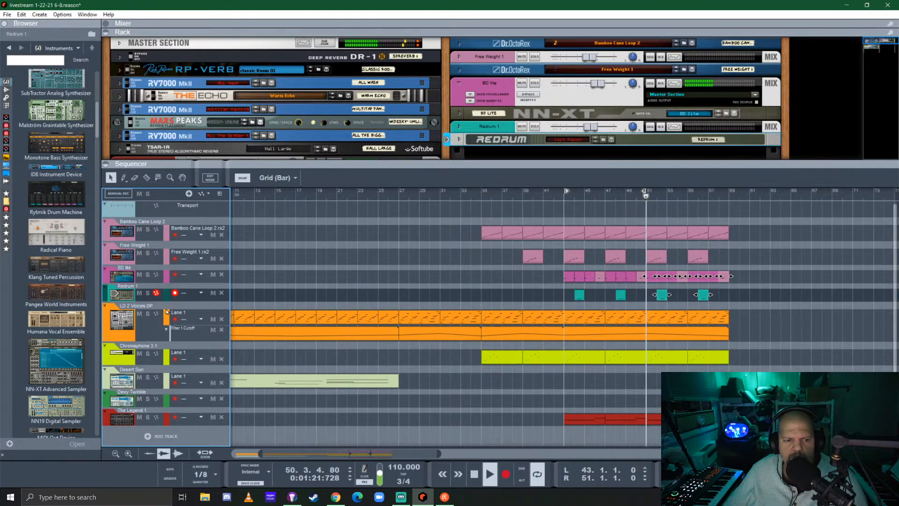
Change the Redrum 1 track colour to purple and rename its mix channel as snare thing
right_click(503, 126)
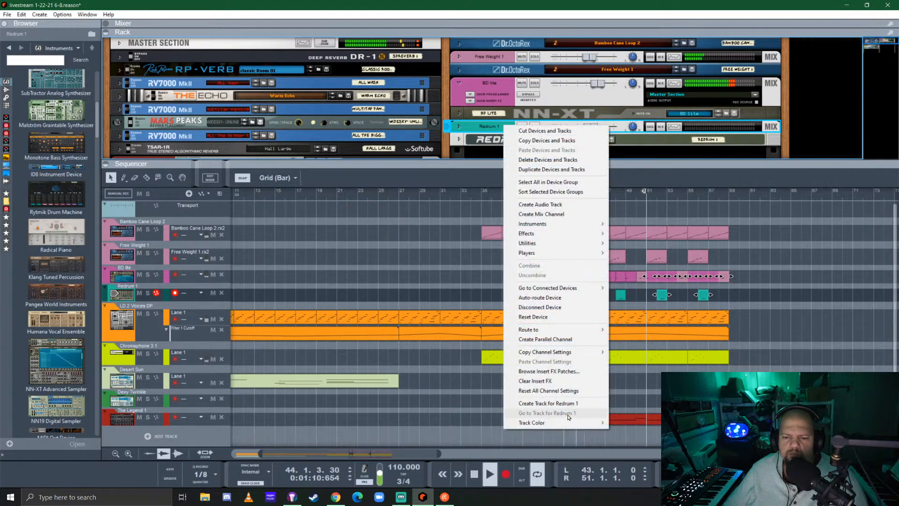
mouse_move(559, 423)
left_click(635, 404)
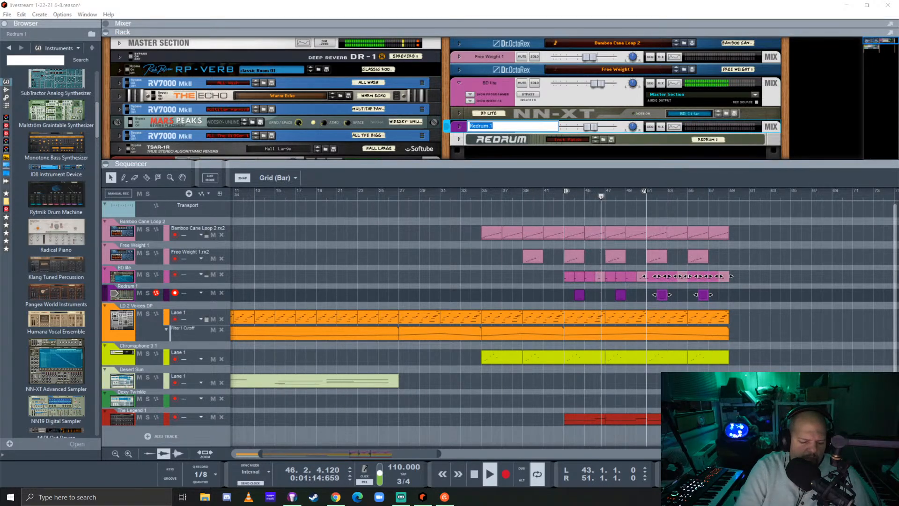
type("snare thing")
key("Return")
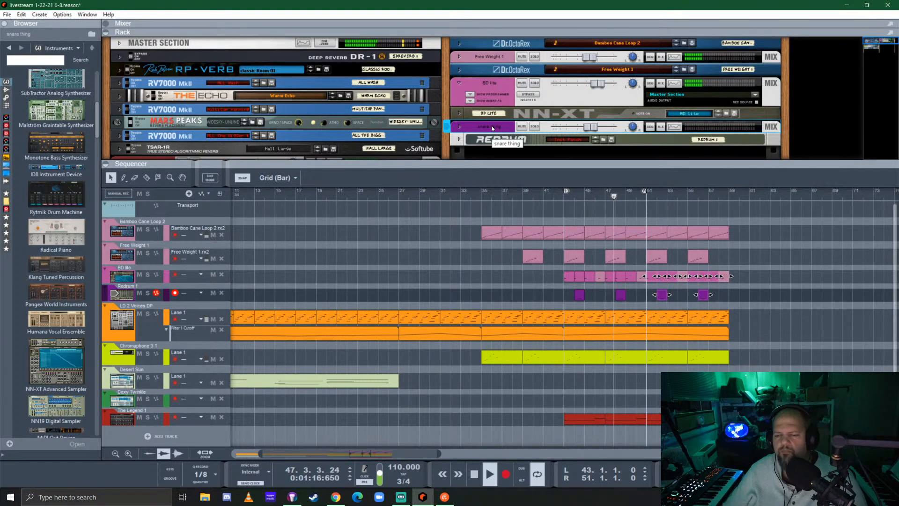
Set the loop from bar 51 to bar 59, listen to it, and return the stopped song position to bar 51
left_click(730, 194, "alt")
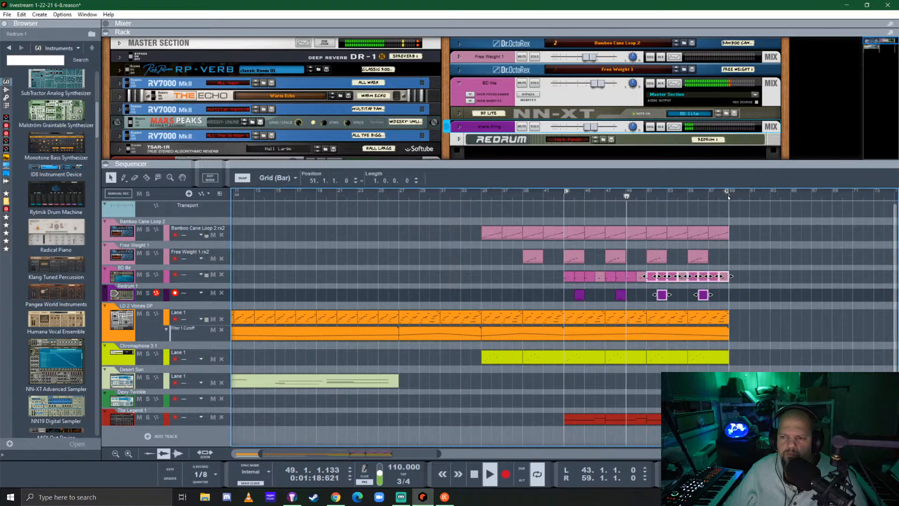
left_click(771, 229)
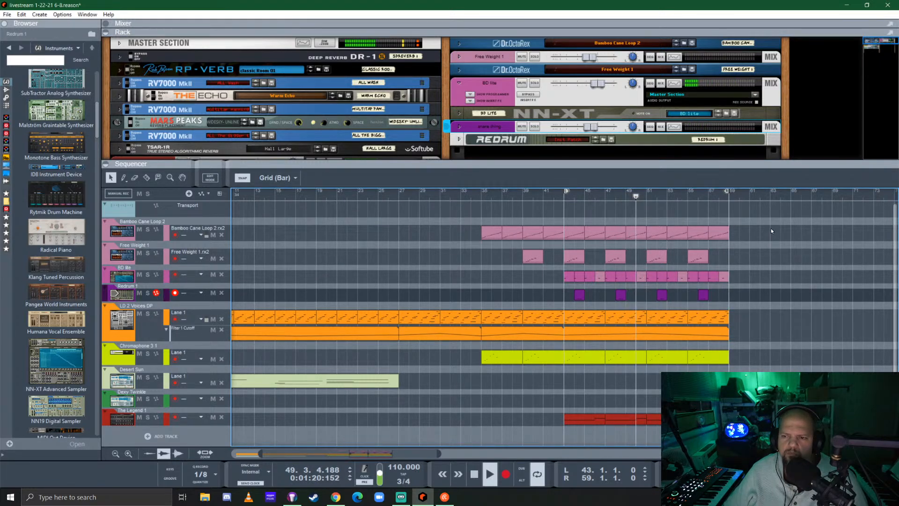
left_click(648, 194, "ctrl")
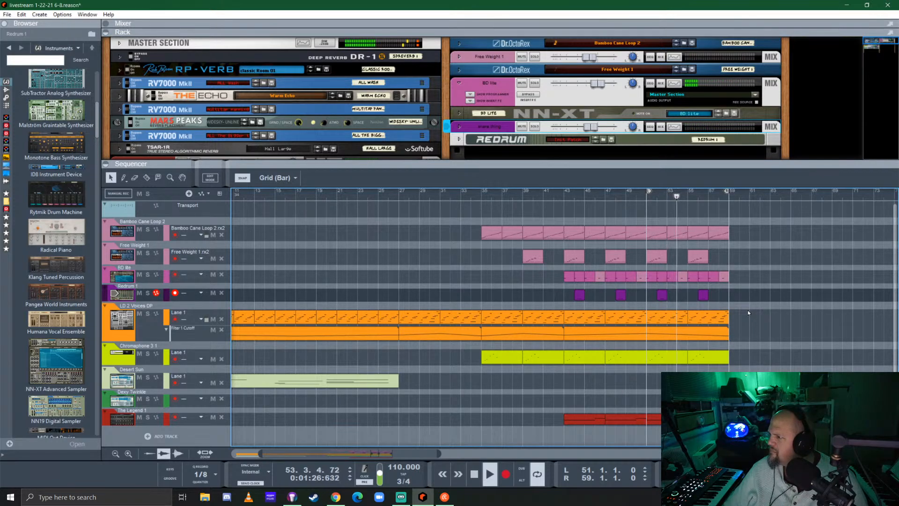
key("space")
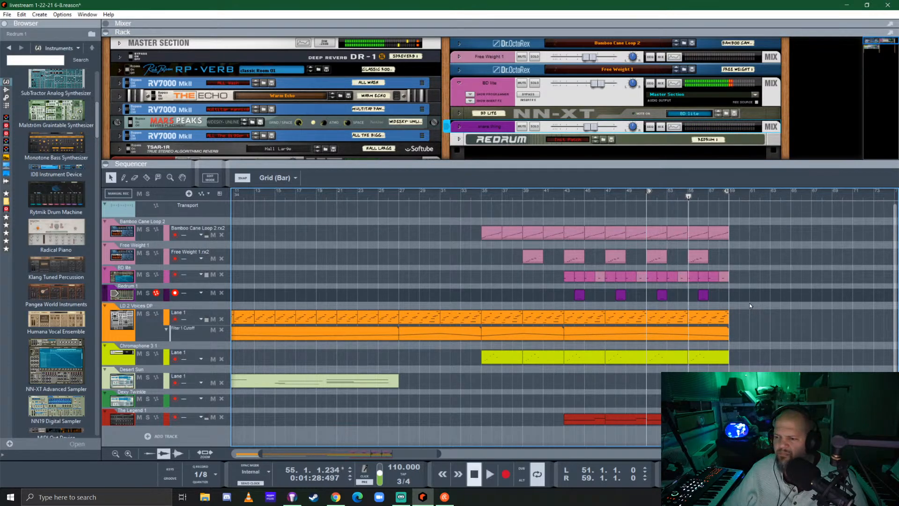
left_click(645, 199)
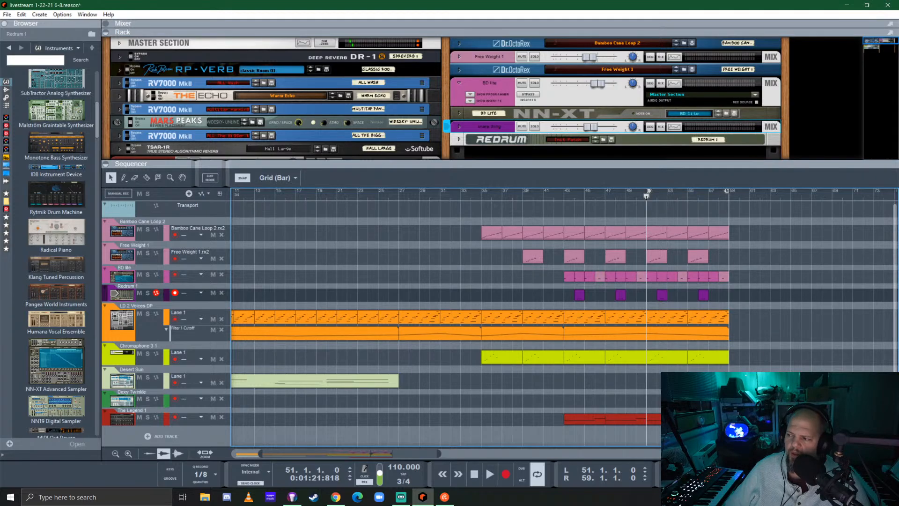
key("alt+Tab")
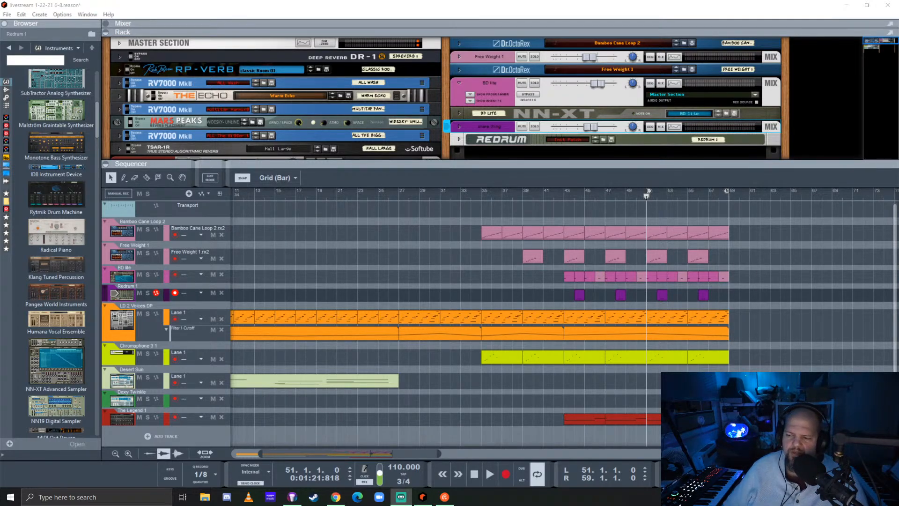
left_click(494, 4)
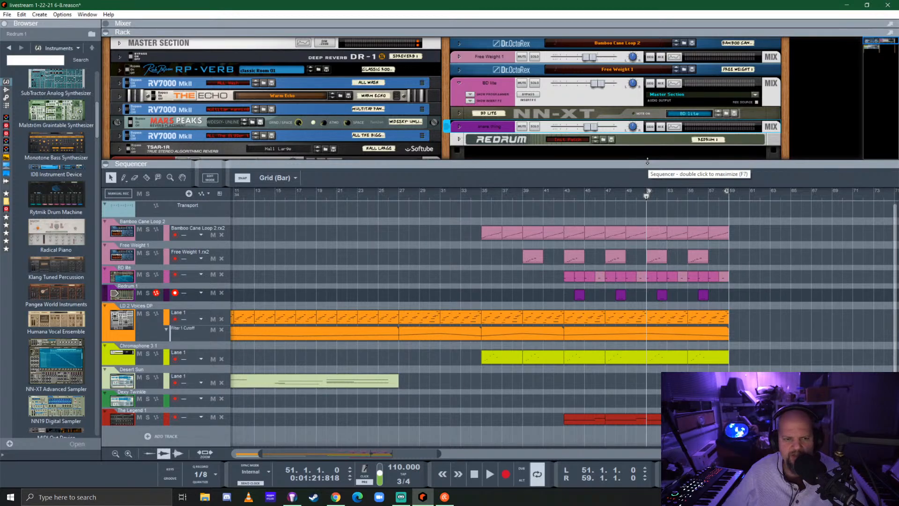
Enlarge the rack area above the sequencer to show all devices and save the song
left_click_drag(648, 162, 637, 262)
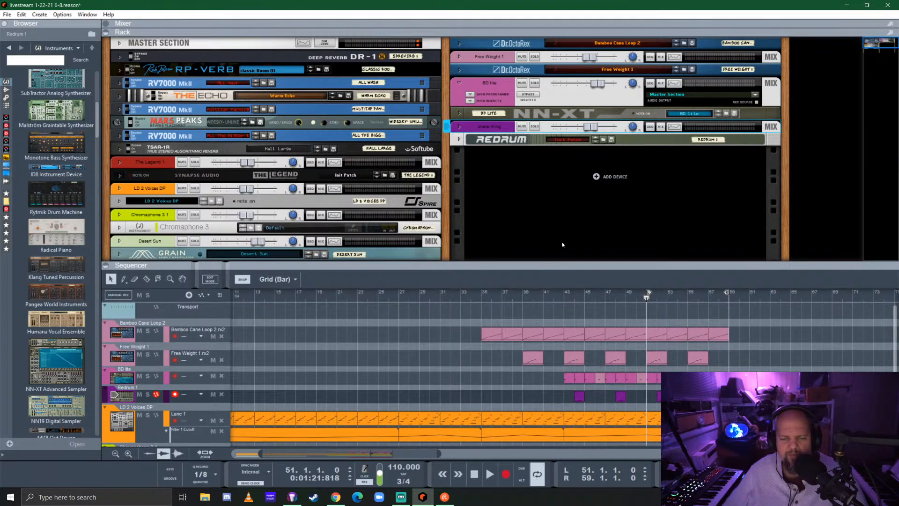
scroll(515, 199, "down", 1)
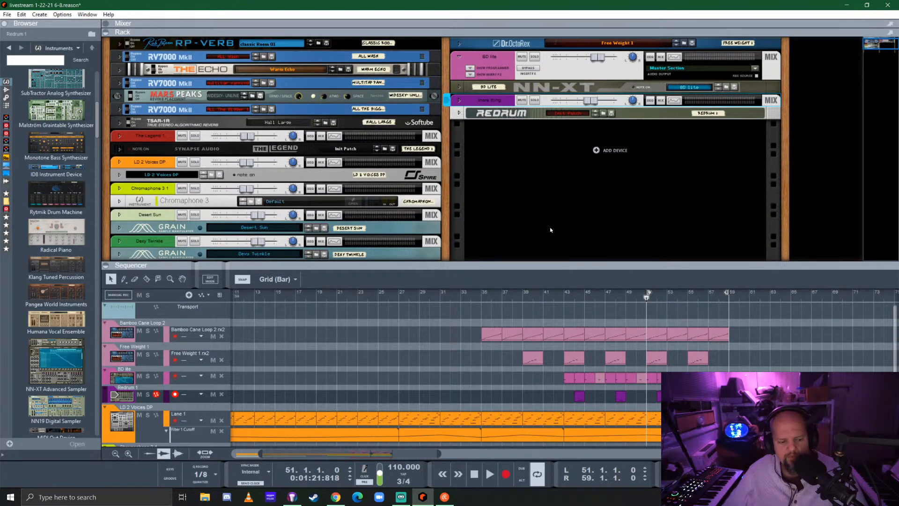
key("ctrl+s")
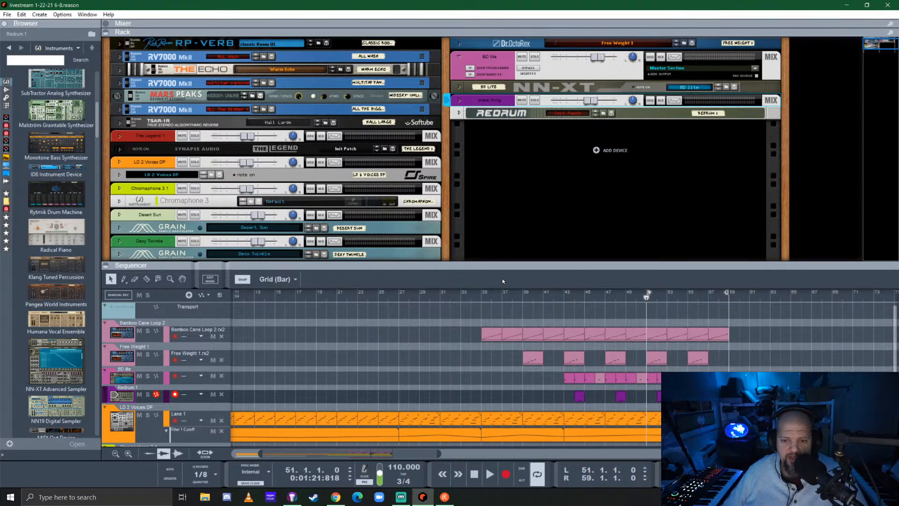
left_click_drag(517, 267, 514, 316)
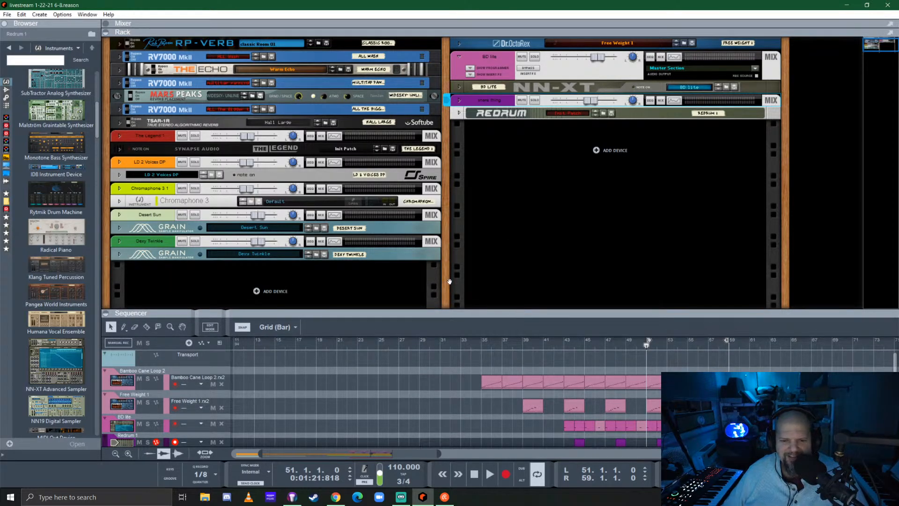
scroll(446, 239, "down", 3)
scroll(446, 239, "up", 5)
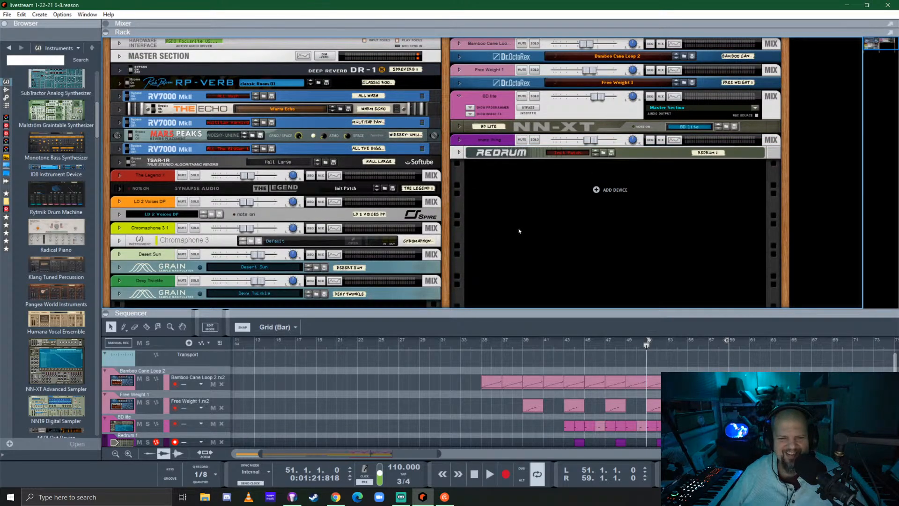
Fold the BD lite mix channel in the rack and enlarge the sequencer area to show all tracks
left_click(459, 97)
left_click_drag(535, 305, 513, 173)
scroll(443, 361, "down", 3, "ctrl")
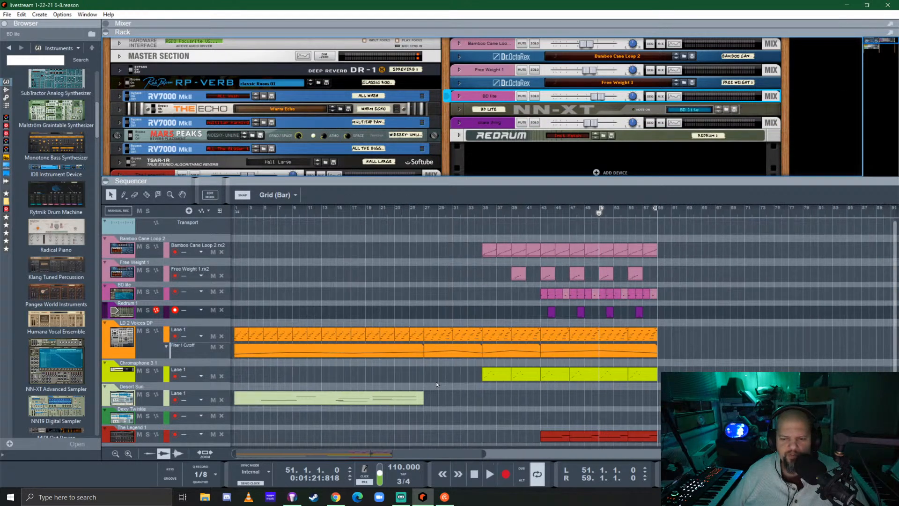
scroll(487, 360, "down", 1)
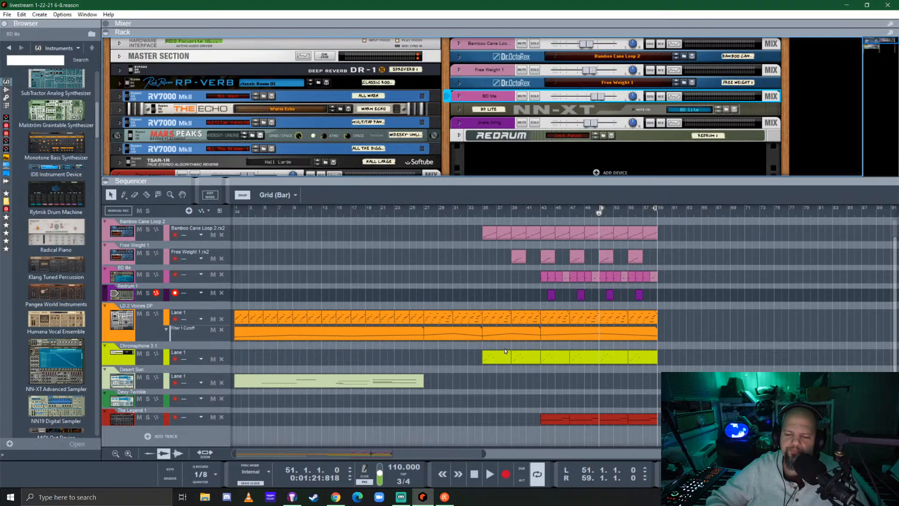
scroll(489, 321, "right", 4)
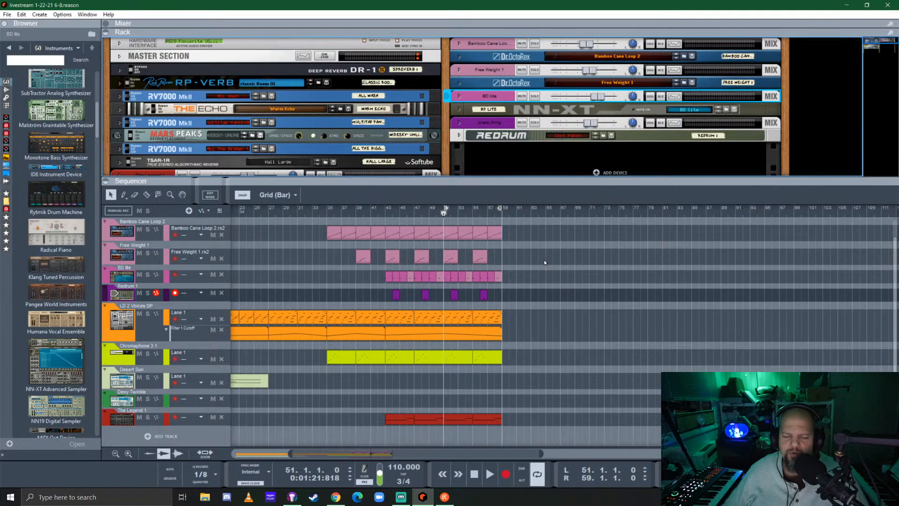
left_click(502, 213)
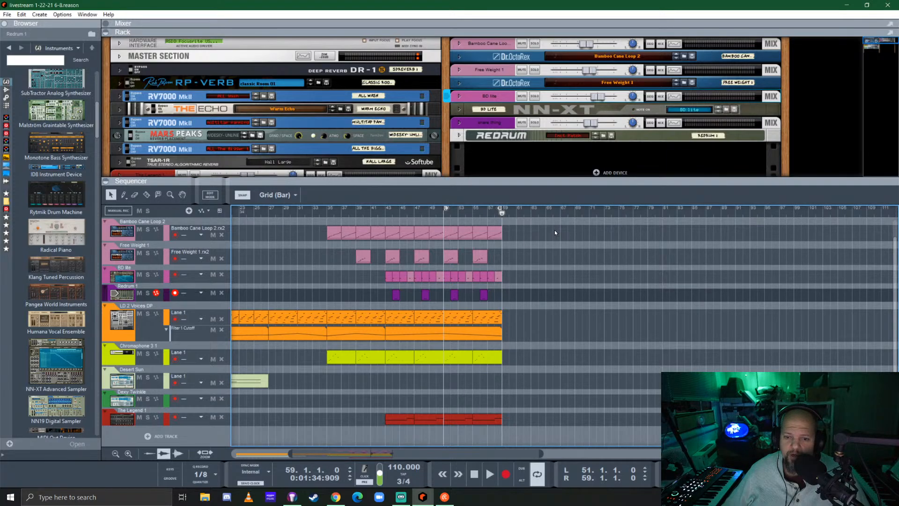
left_click_drag(502, 214, 592, 224)
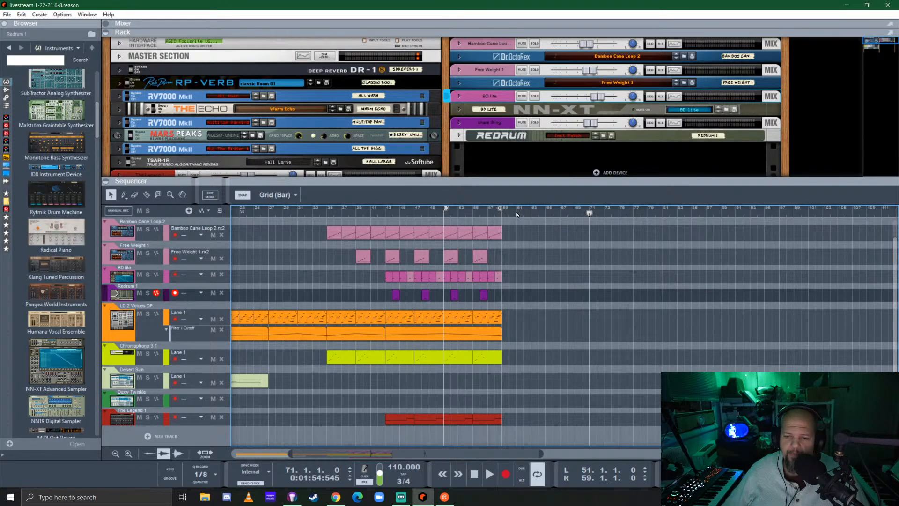
left_click_drag(590, 213, 444, 217)
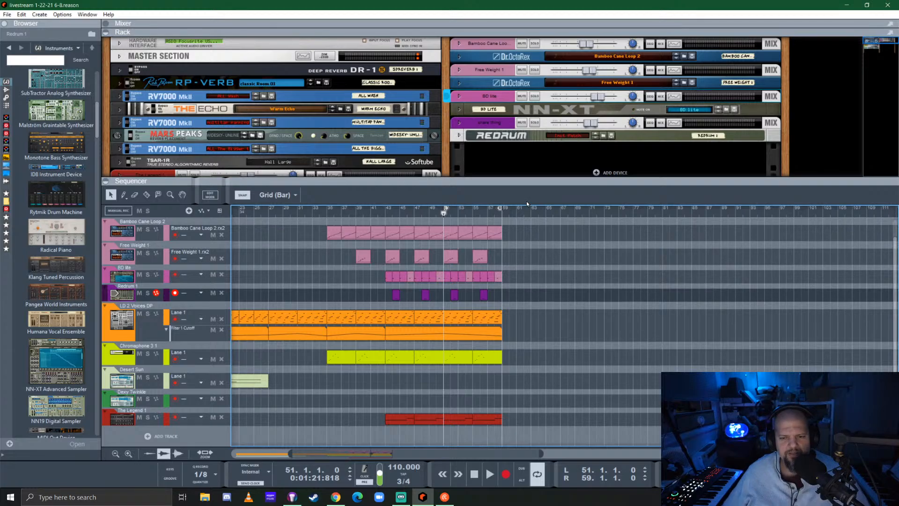
left_click(516, 213)
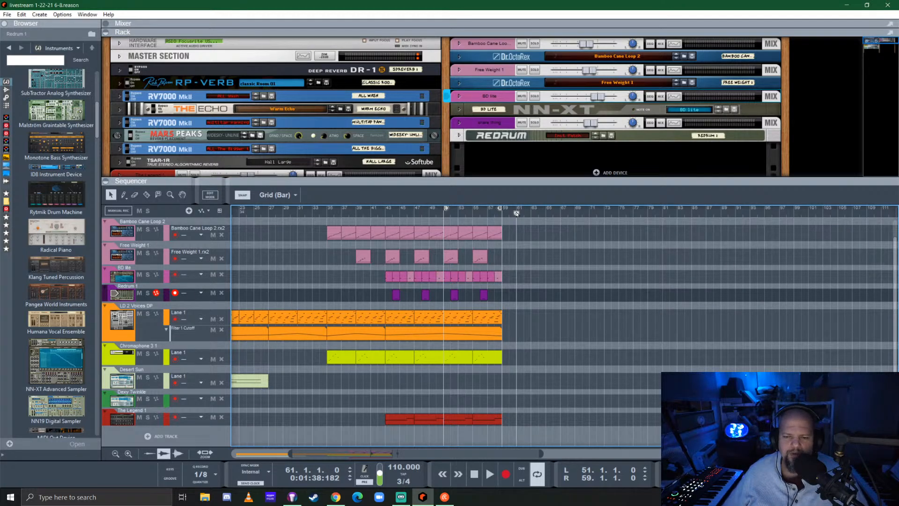
left_click(516, 213, "ctrl")
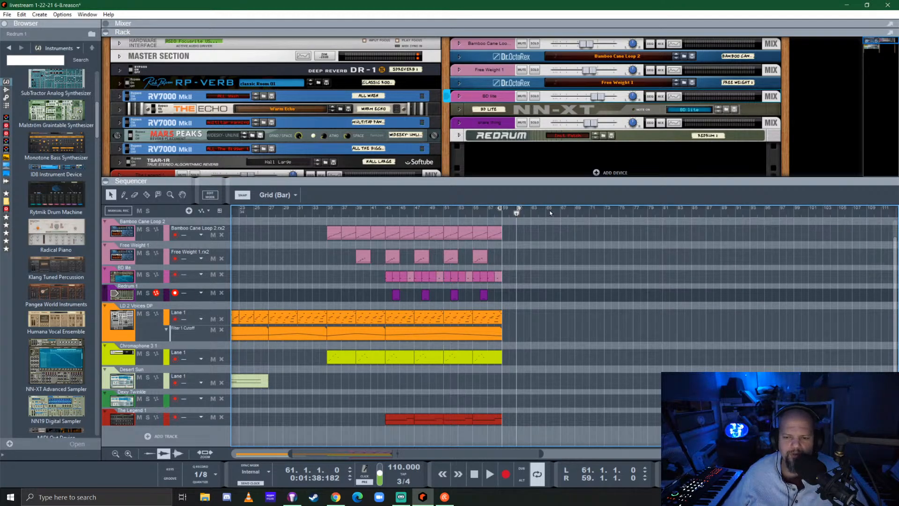
left_click(579, 213, "alt")
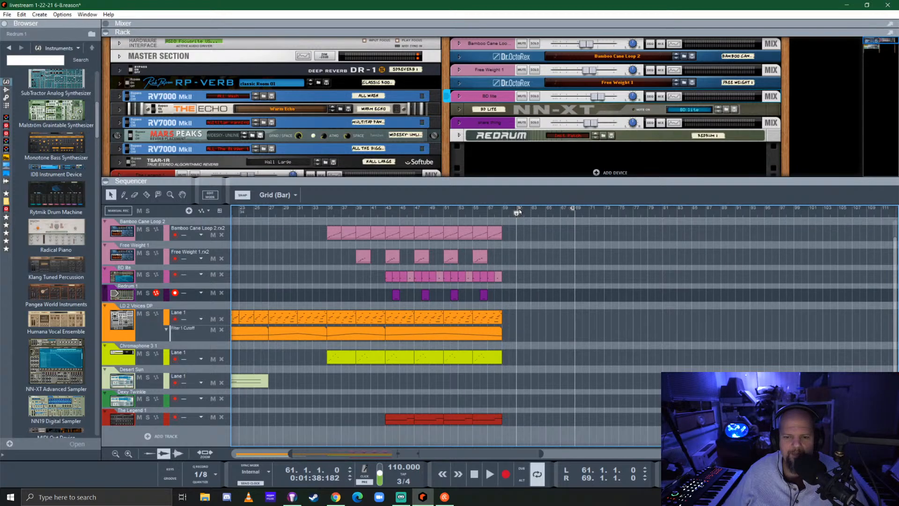
left_click_drag(517, 212, 446, 209)
left_click_drag(574, 210, 503, 215)
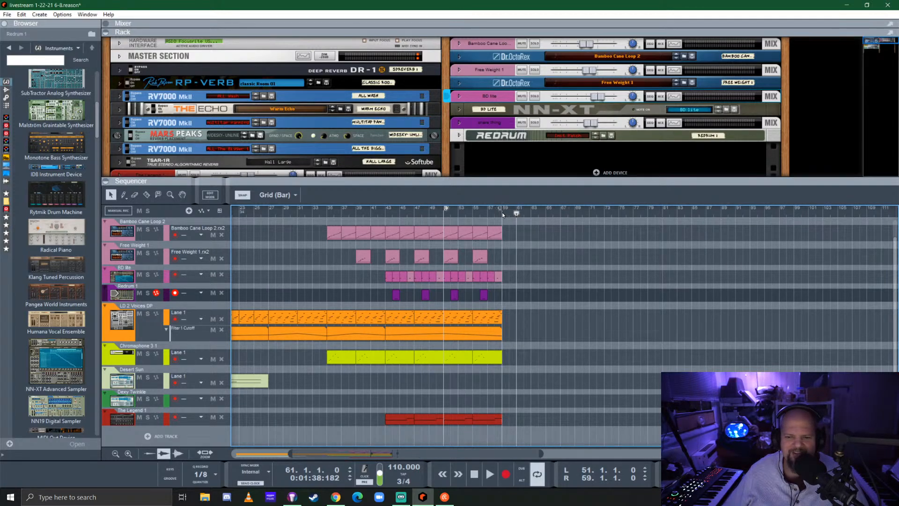
left_click(444, 213)
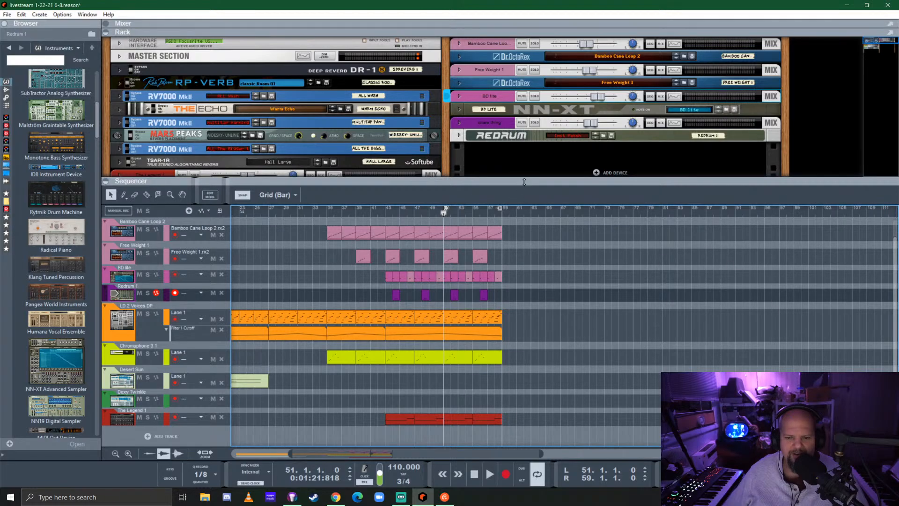
Enlarge the sequencer slightly and copy the BD lite and Redrum 1 clips of bars 51 to 59 to bar 59
left_click_drag(524, 180, 529, 157)
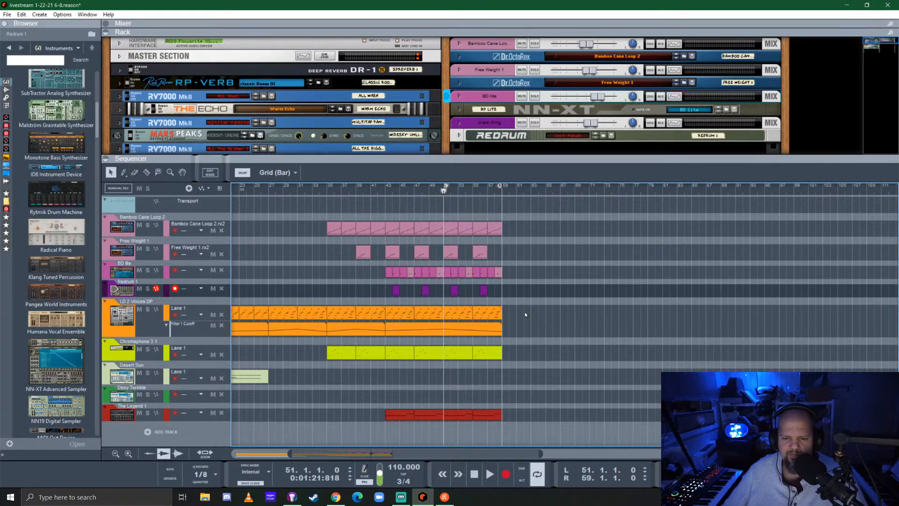
left_click_drag(526, 297, 485, 273)
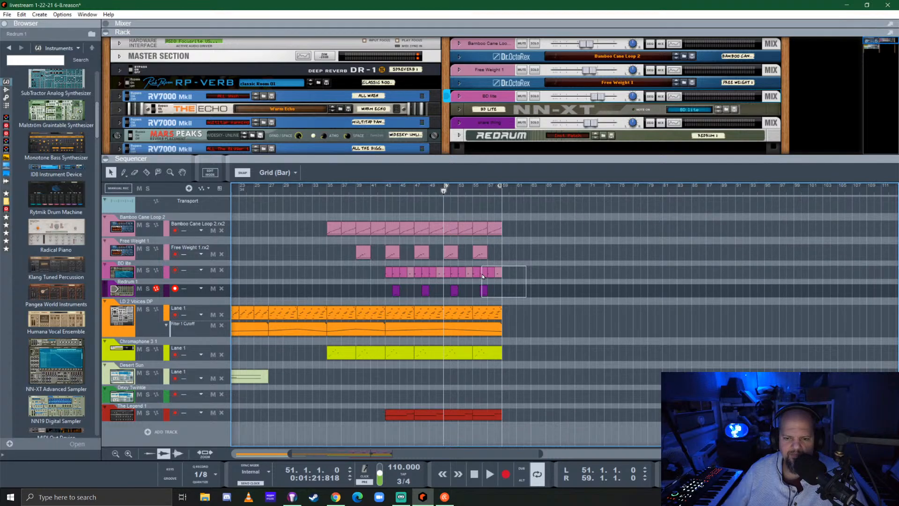
scroll(445, 298, "up", 2)
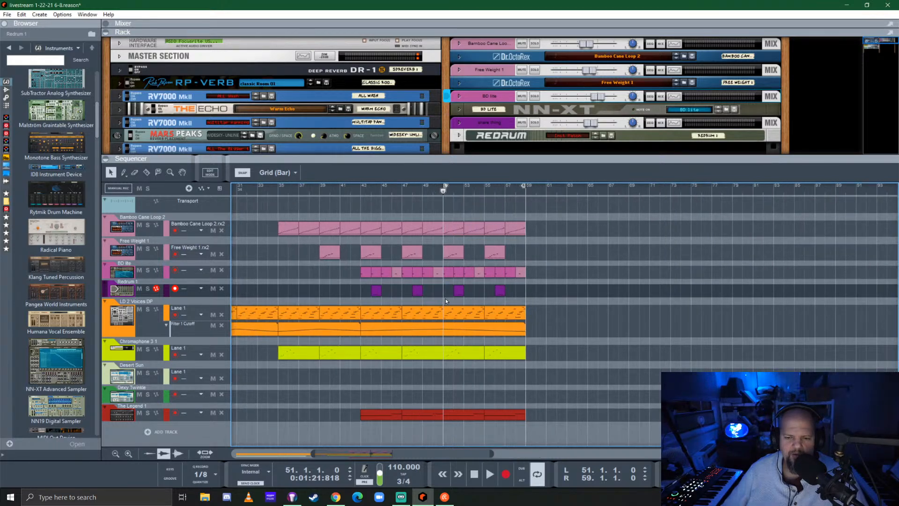
scroll(594, 319, "up", 1)
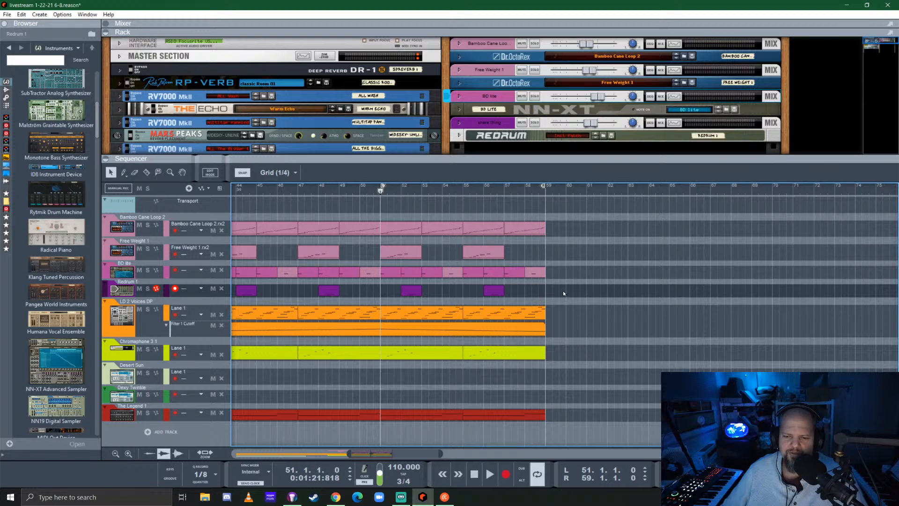
left_click_drag(563, 295, 643, 279)
left_click(571, 236)
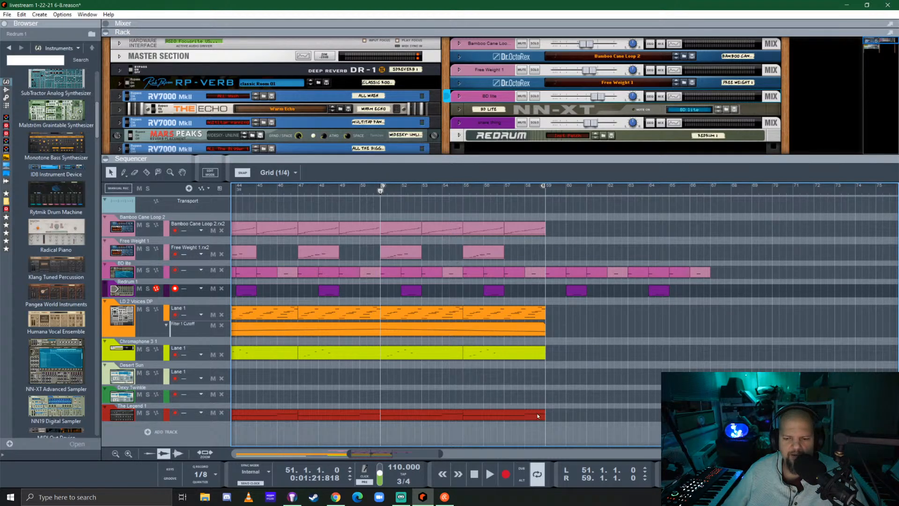
Copy the last four-bar Chromaphone 3 clip to bar 59 and play it as a loop from bar 59 to bar 63
left_click_drag(483, 355, 562, 349)
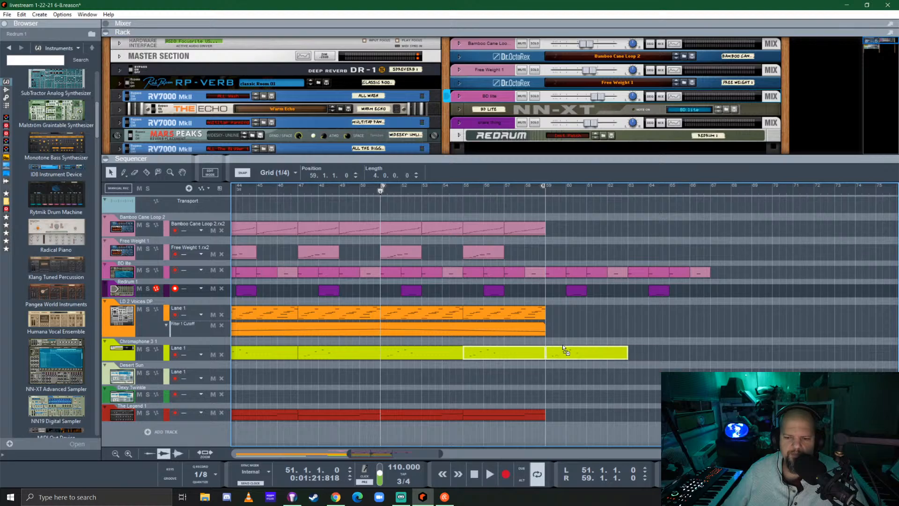
key("space")
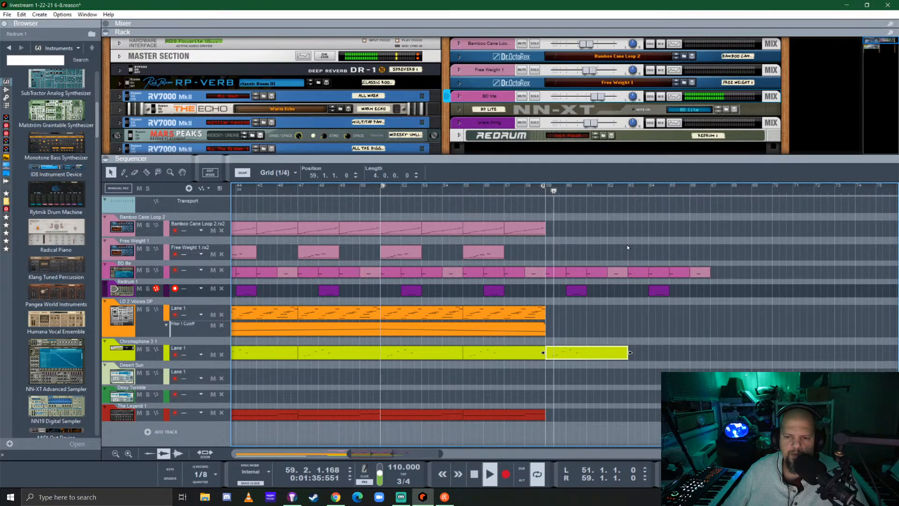
key("p")
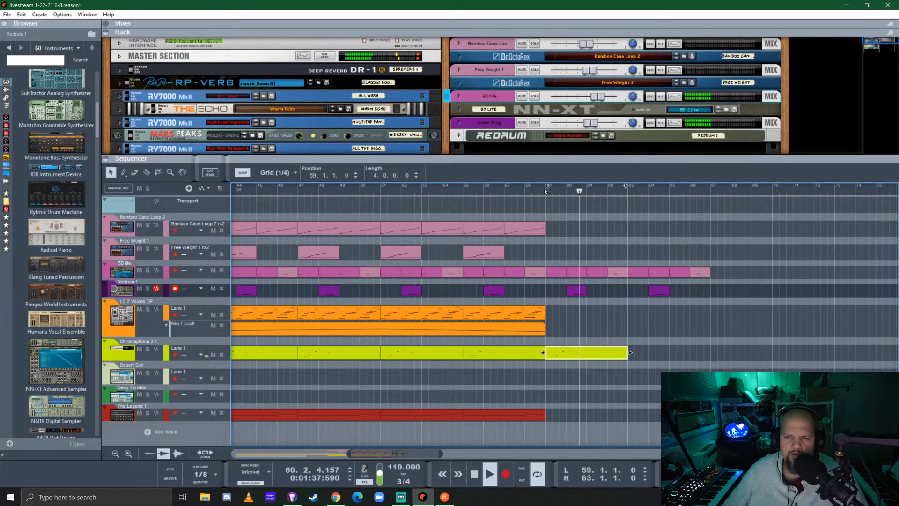
Delete the two Redrum 1 clips after bar 59
left_click(580, 292)
key("Delete")
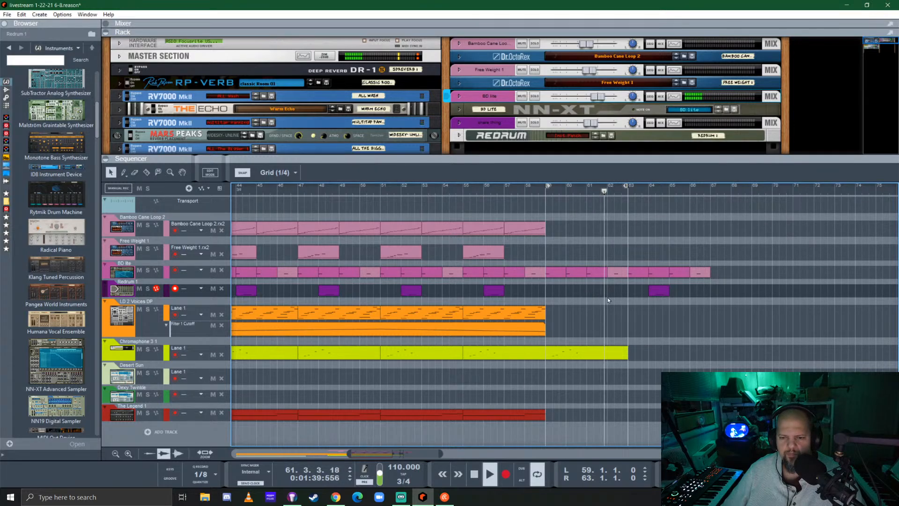
left_click(660, 291)
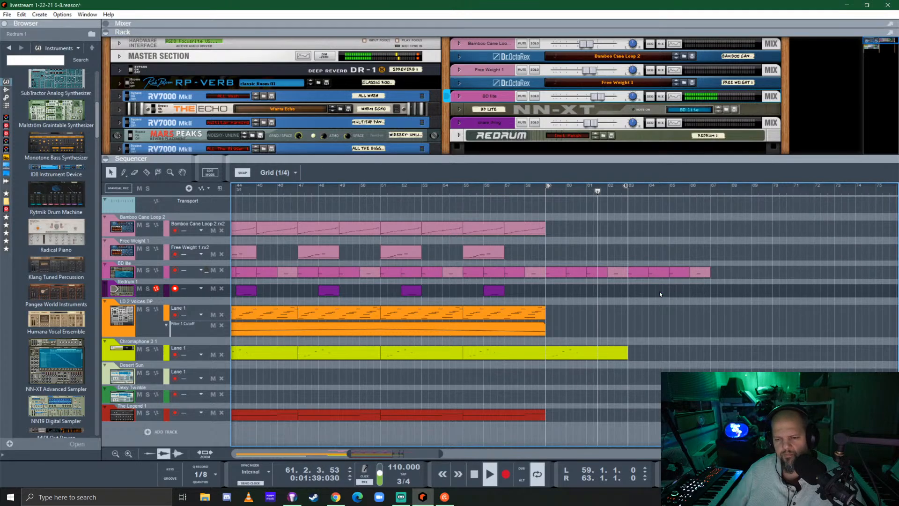
key("Delete")
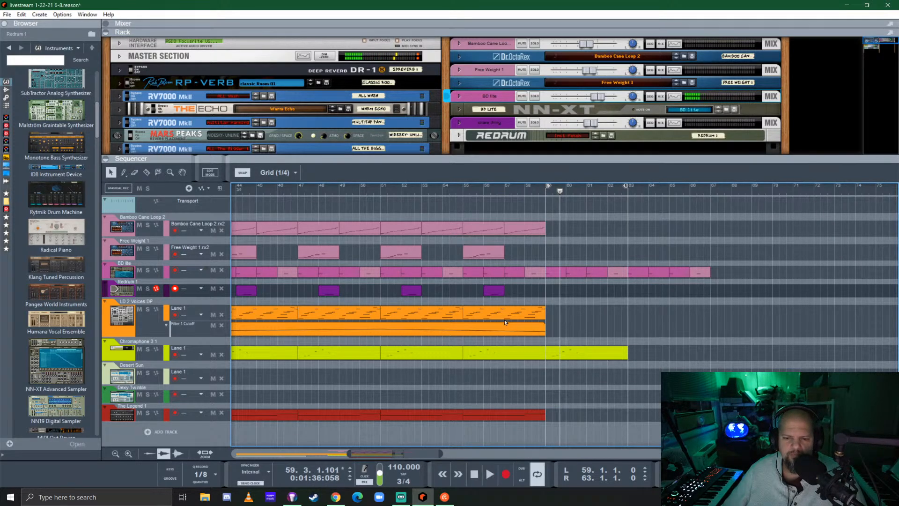
Copy the last LD 2 Voices DP clip to bar 59, trim the copy to its first bar, and repeat that bar up to bar 63
left_click(482, 315)
left_click_drag(482, 313, 568, 318)
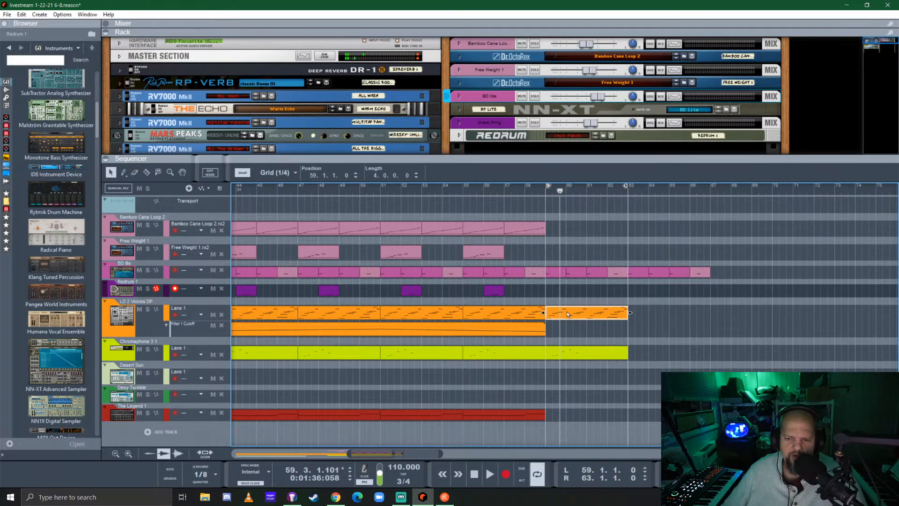
left_click(569, 312)
key("q")
left_click(582, 314)
key("Delete")
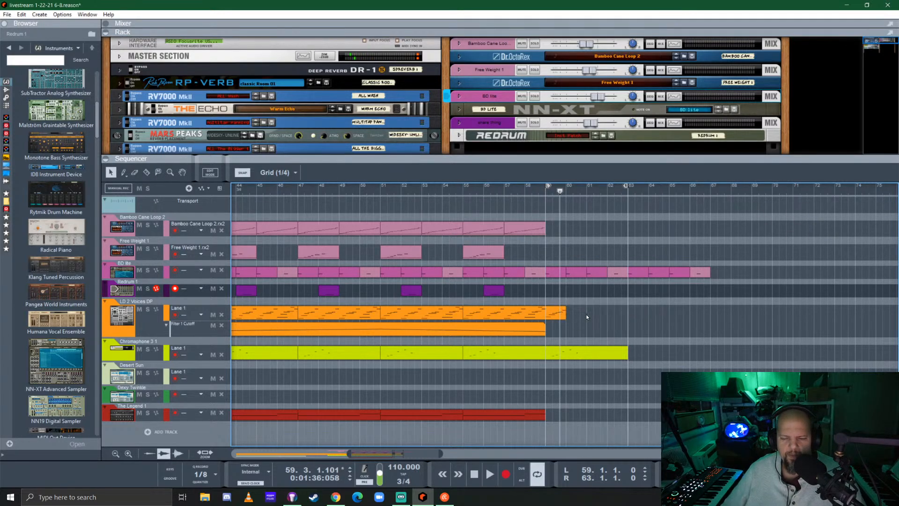
left_click_drag(559, 313, 574, 317)
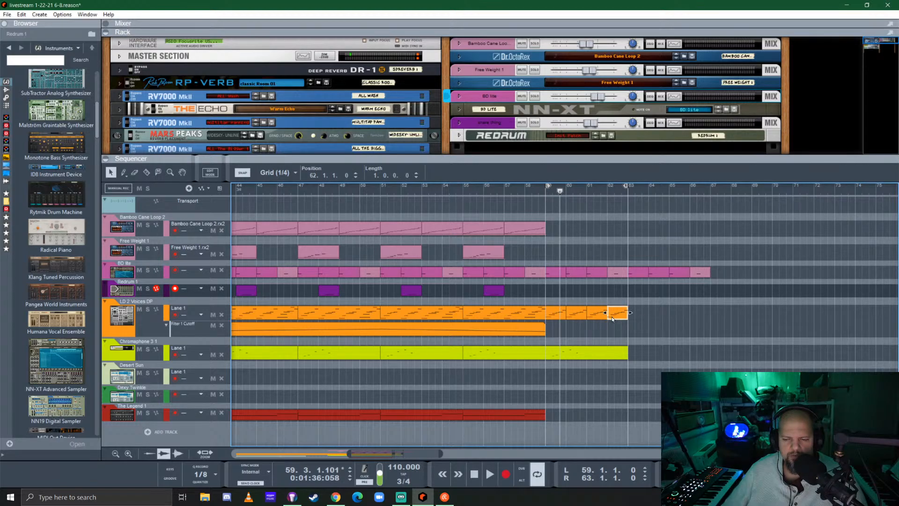
Extend the Filter 1 Cutoff automation clip to about bar 63 and add an end point at 62.3.1 with a value of 0%
left_click(540, 330)
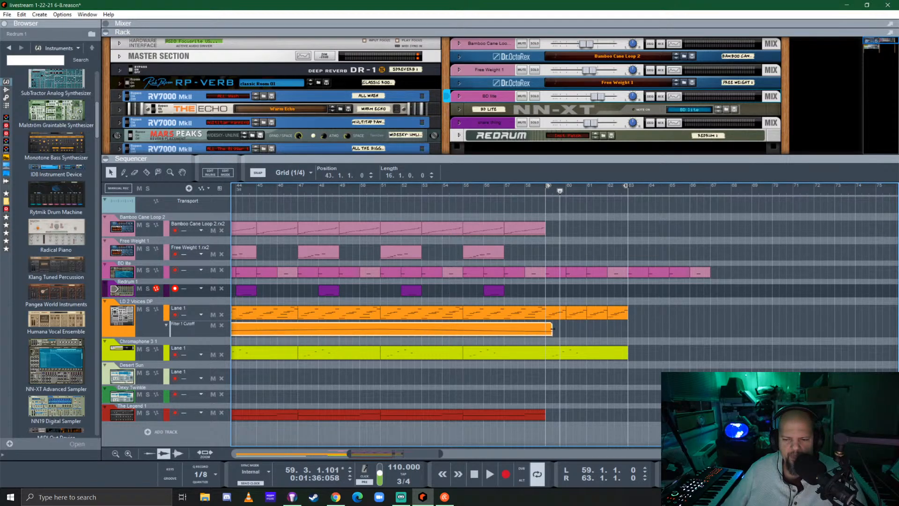
left_click_drag(552, 329, 626, 330)
double_click(592, 334)
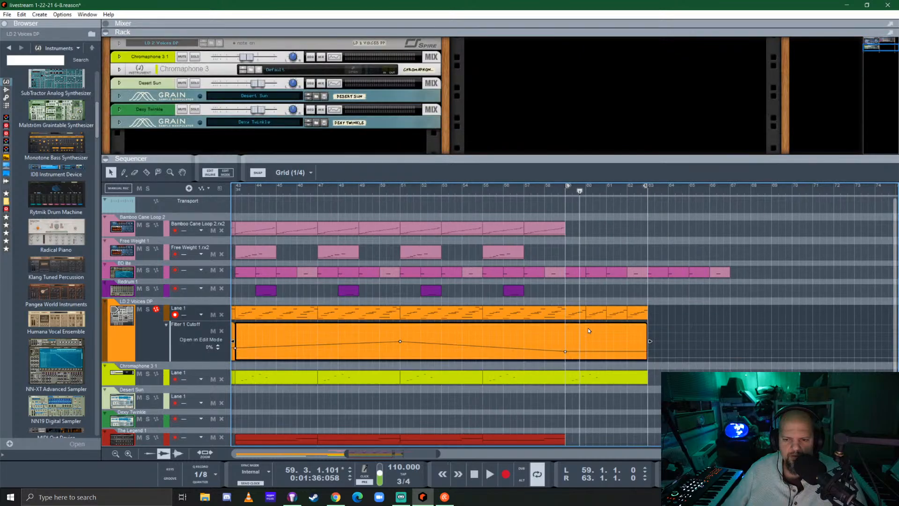
left_click(646, 335)
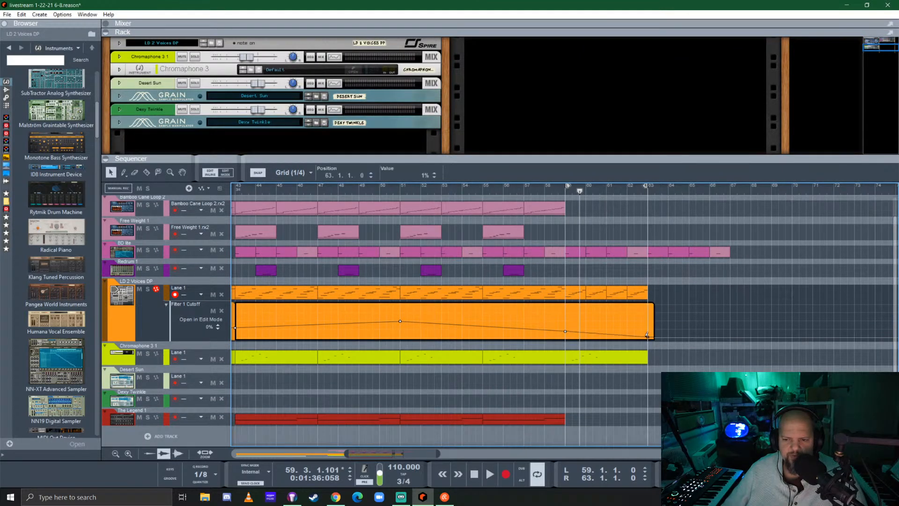
left_click(647, 337)
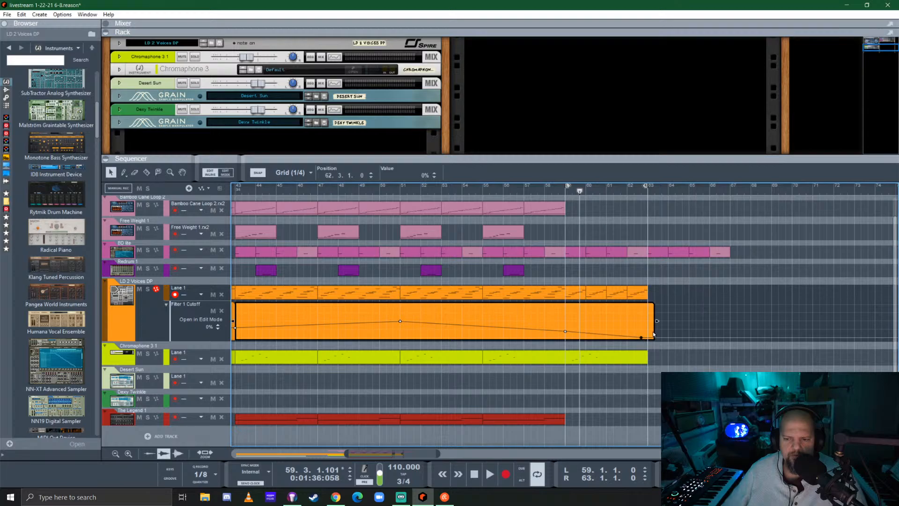
Close the Filter 1 Cutoff automation clip and listen to the loop from bar 59 to bar 63
left_click(565, 191)
key("space")
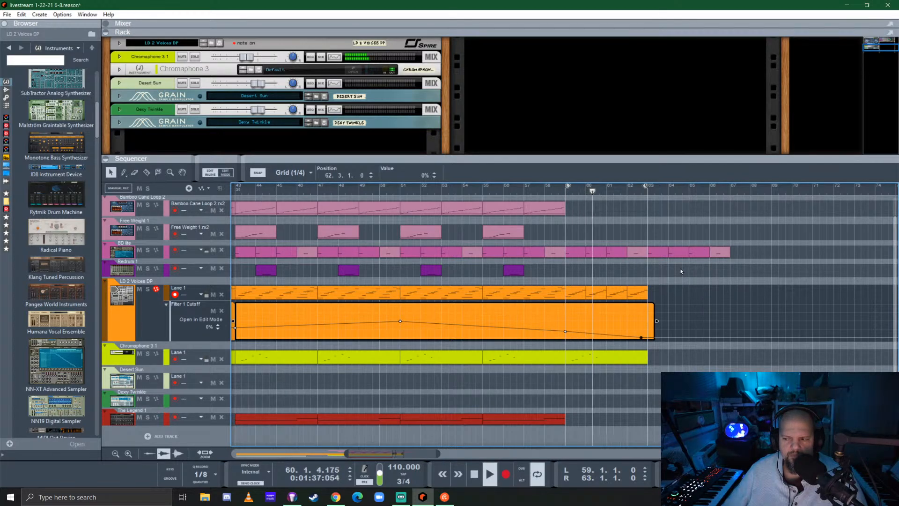
left_click(682, 305)
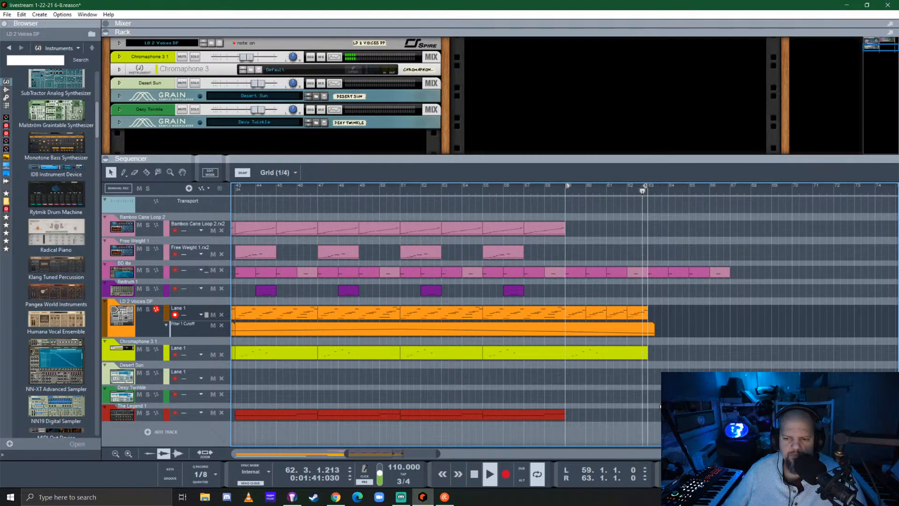
key("space")
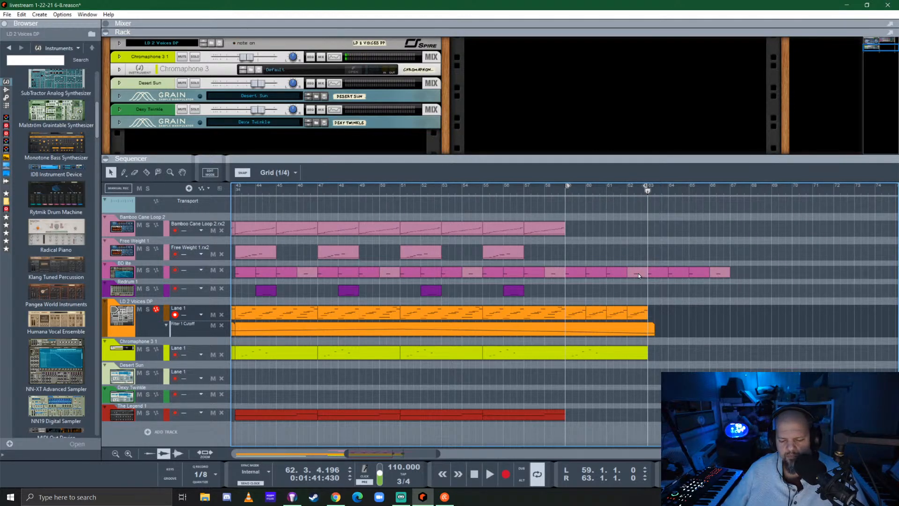
Delete all BD lite clips from bar 62 onward
left_click(639, 276)
key("Delete")
left_click_drag(782, 278, 657, 267)
key("Delete")
Play the bar 59 to 63 loop and copy the last four-bar The Legend 1 clip to bar 59
left_click(487, 189)
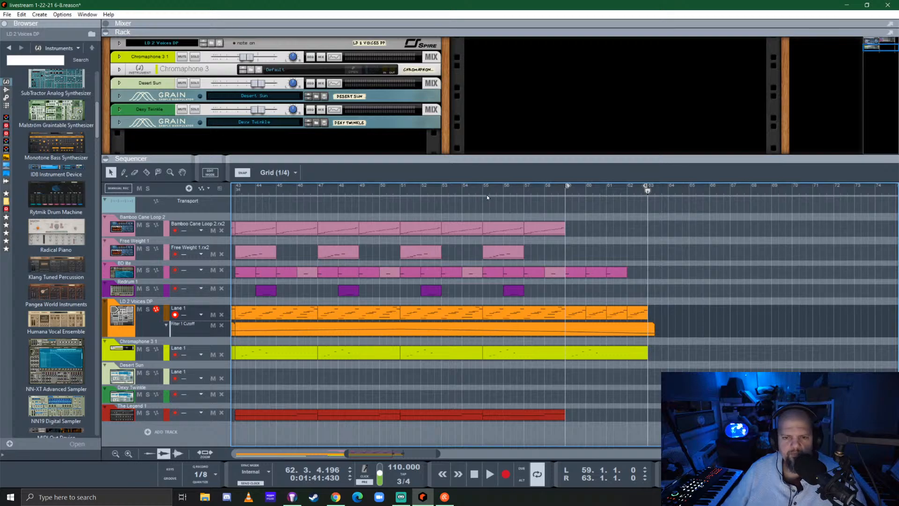
key("space")
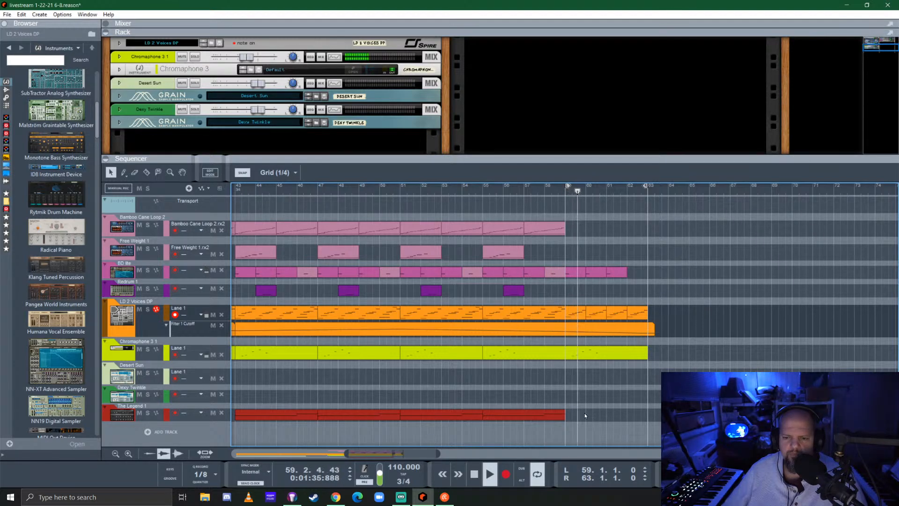
left_click_drag(495, 416, 577, 409, "ctrl")
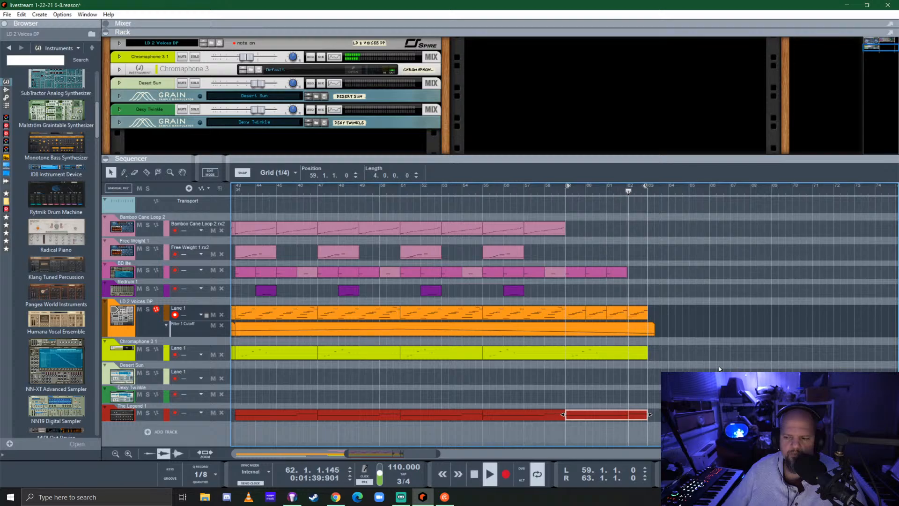
Finish auditioning the loop from bar 59 and add a Filter Cutoff automation lane for The Legend 1 synth
left_click(566, 192)
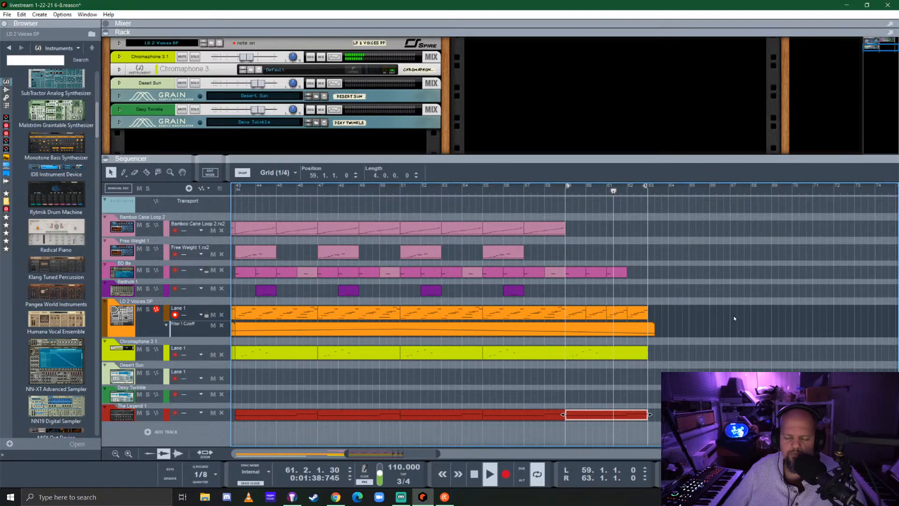
key("space")
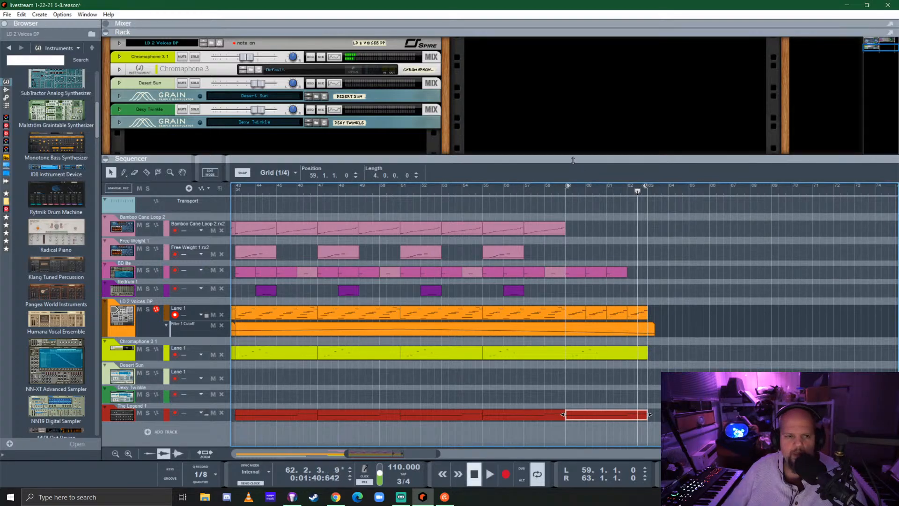
left_click_drag(572, 158, 525, 314)
scroll(270, 231, "up", 1)
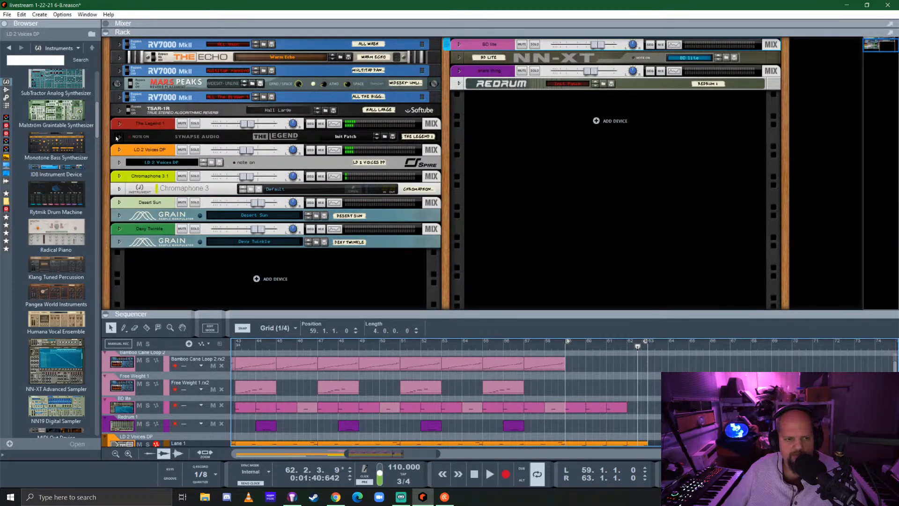
left_click(118, 137)
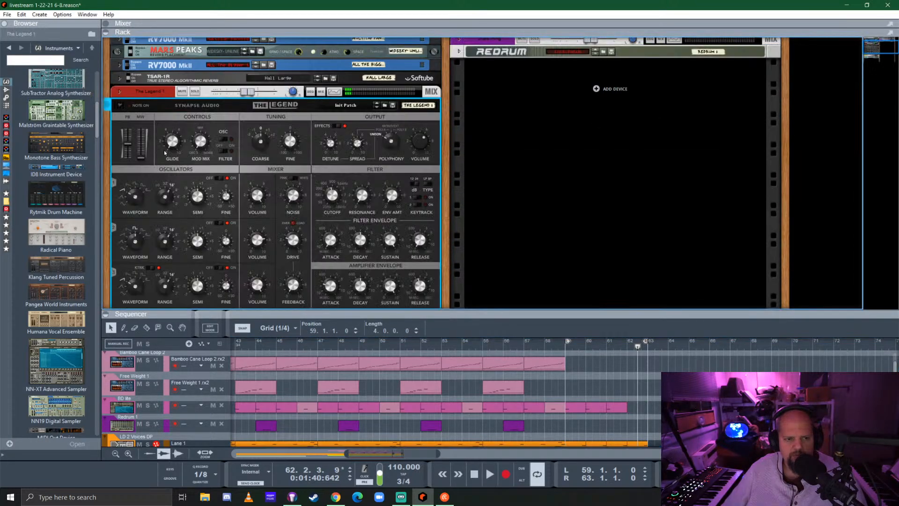
right_click(333, 196)
left_click(358, 200)
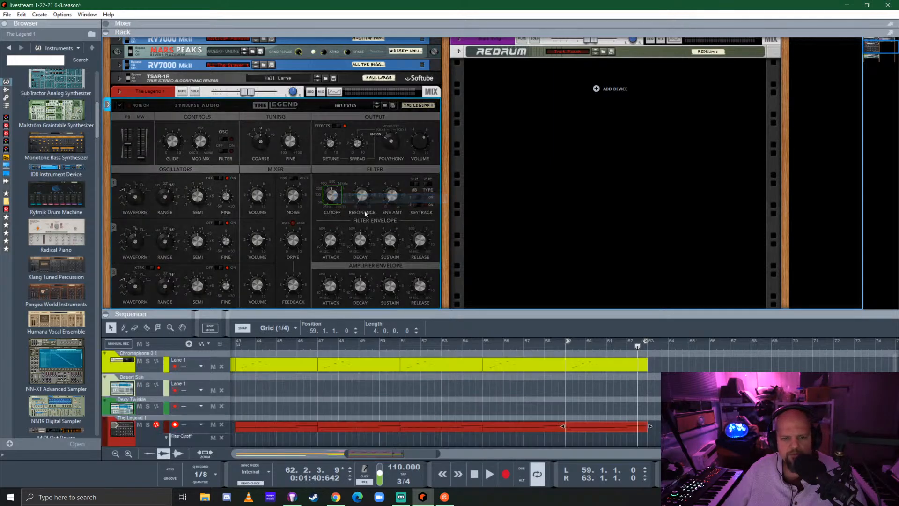
left_click(117, 105)
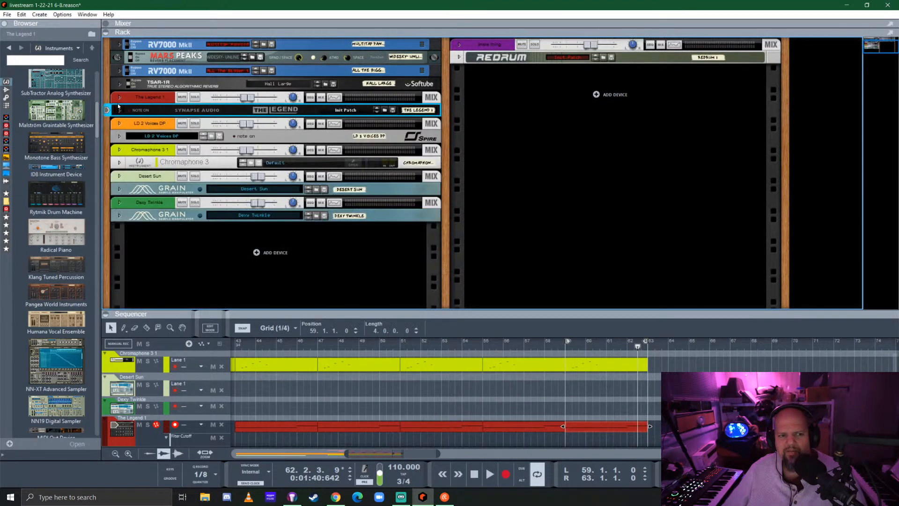
Create a Filter Cutoff automation clip for The Legend 1 from bar 43 to bar 63 and open it for editing
left_click_drag(512, 307, 513, 79)
scroll(445, 335, "left", 5)
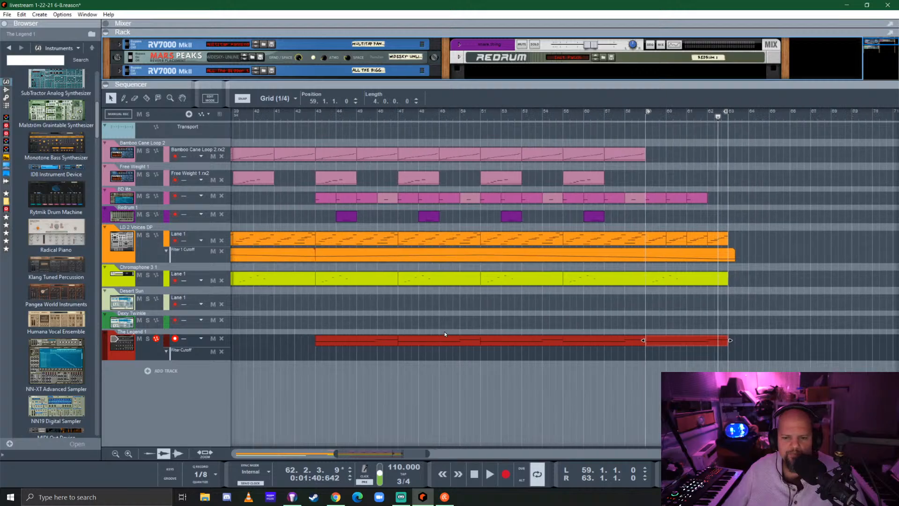
left_click(425, 353)
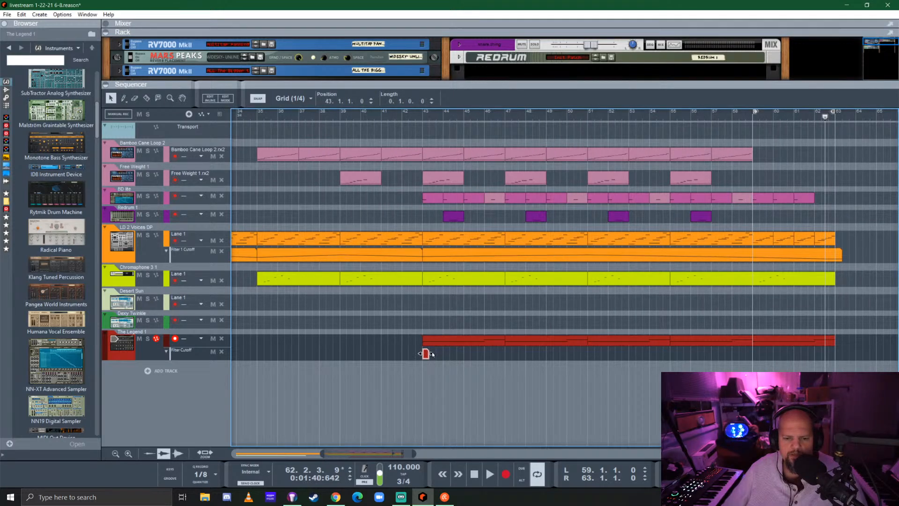
left_click_drag(427, 354, 787, 353)
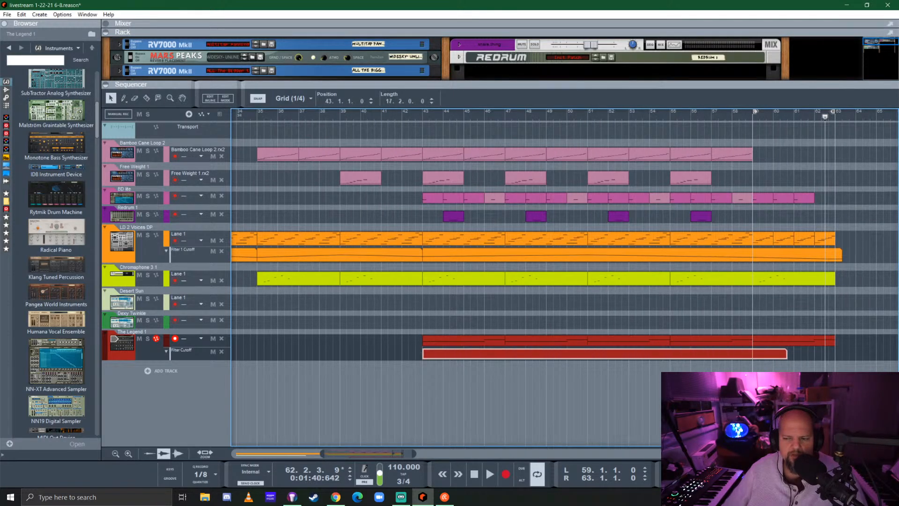
double_click(788, 355)
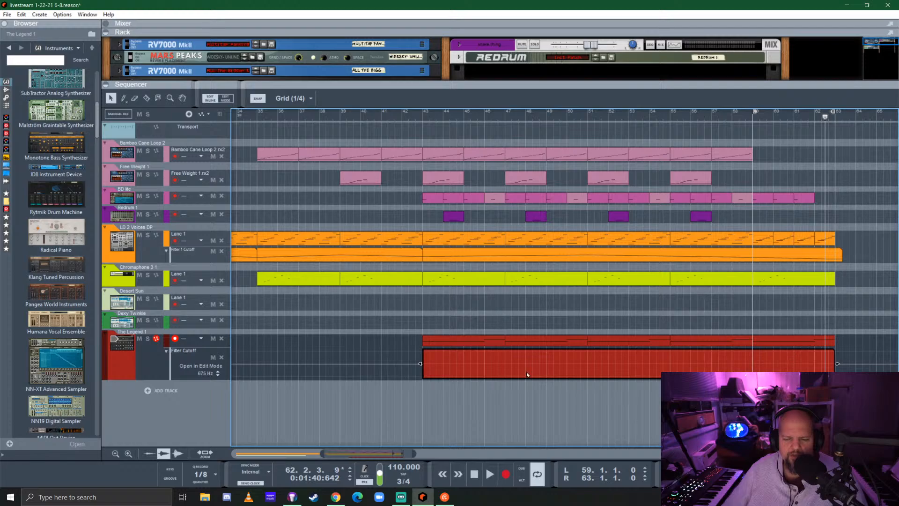
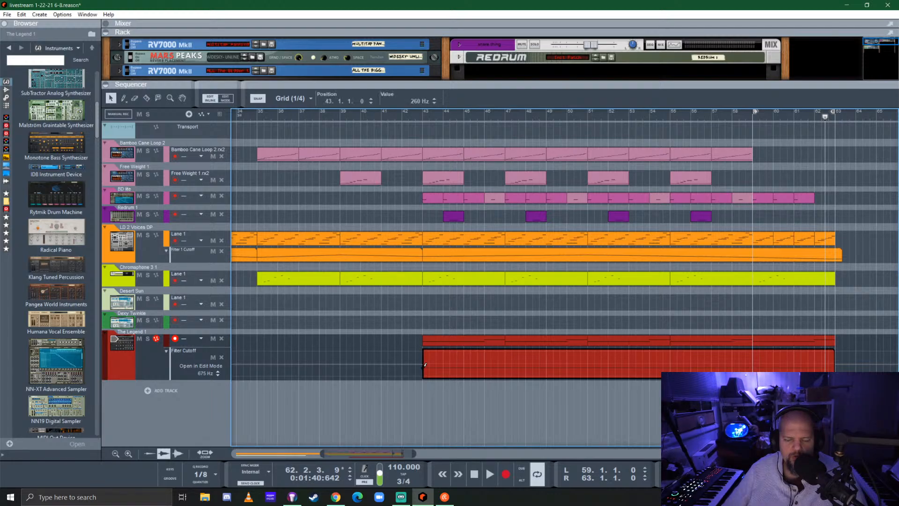
Add a point to The Legend 1 Filter Cutoff automation around bar 51 at 1.3 kHz, ramping up from bar 43
scroll(698, 363, "up", 2)
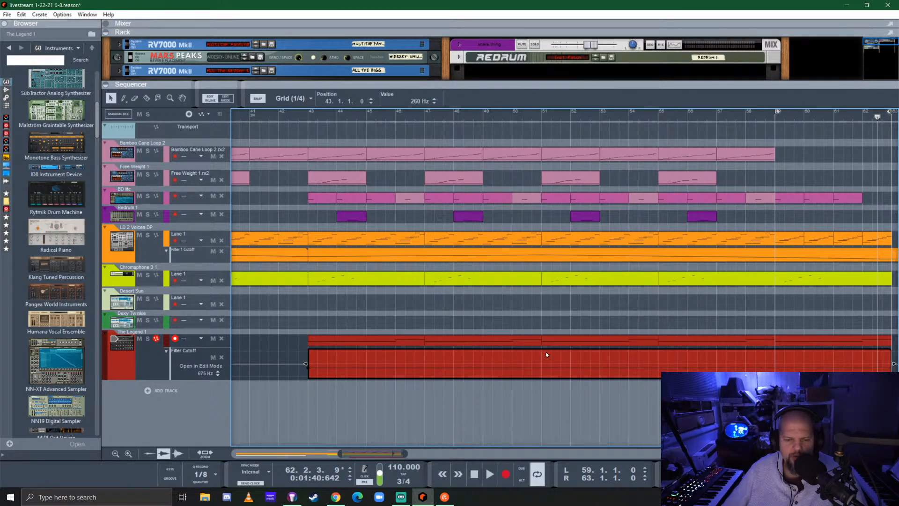
scroll(415, 362, "up", 3)
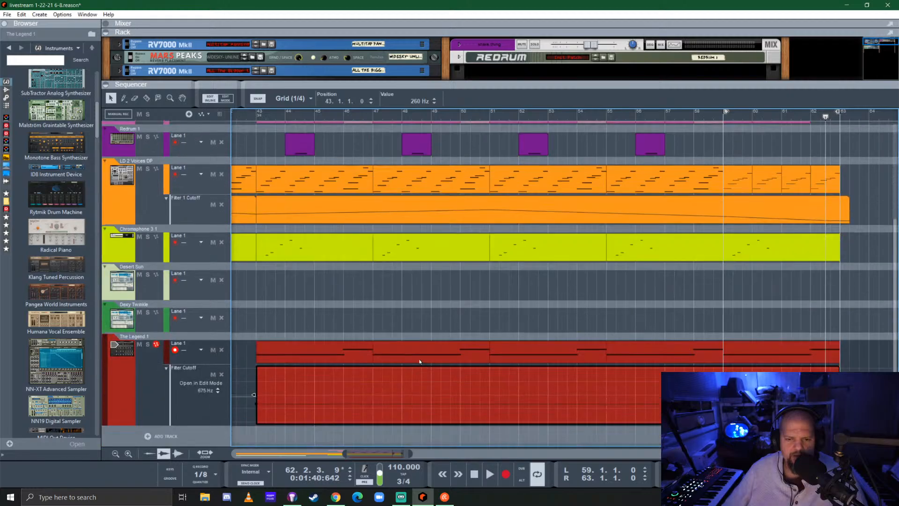
scroll(420, 361, "down", 3)
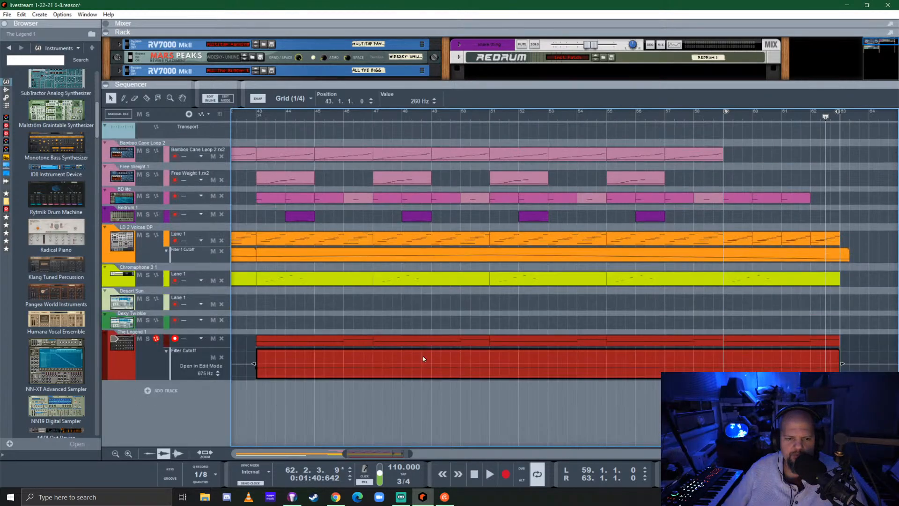
scroll(423, 359, "up", 2)
scroll(423, 358, "right", 1)
scroll(423, 358, "left", 3)
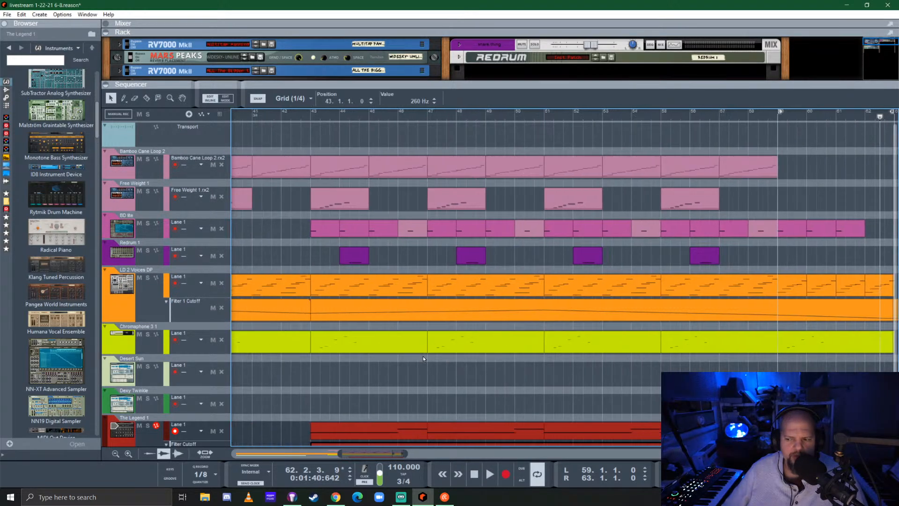
scroll(423, 356, "down", 1)
scroll(450, 348, "up", 2)
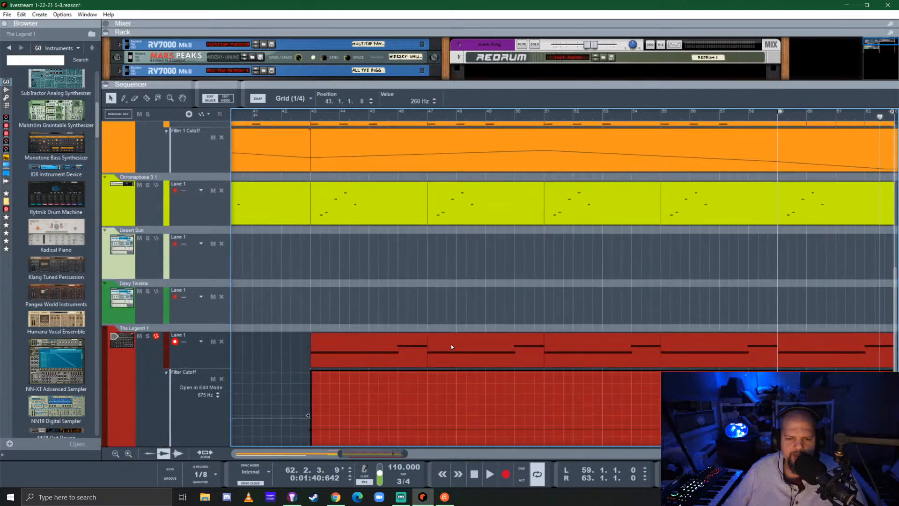
scroll(444, 344, "down", 1)
scroll(442, 346, "right", 2)
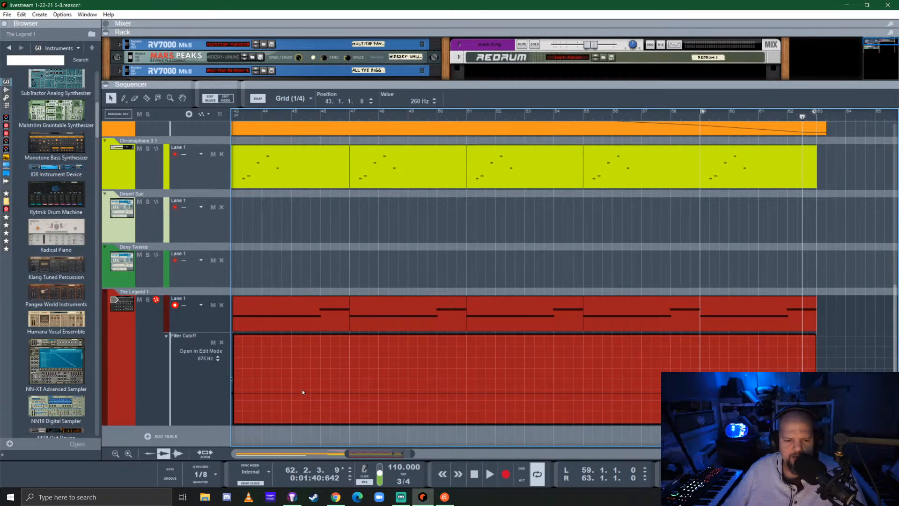
scroll(443, 394, "up", 1)
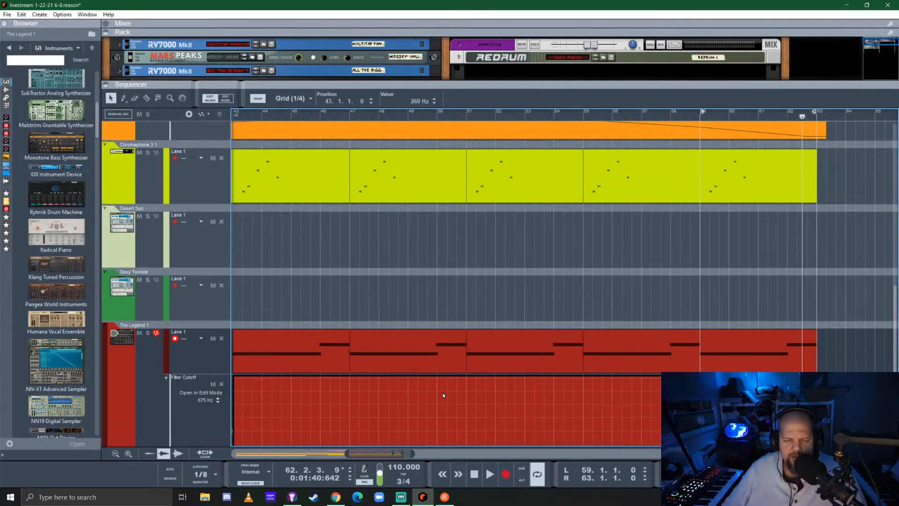
scroll(444, 392, "down", 2)
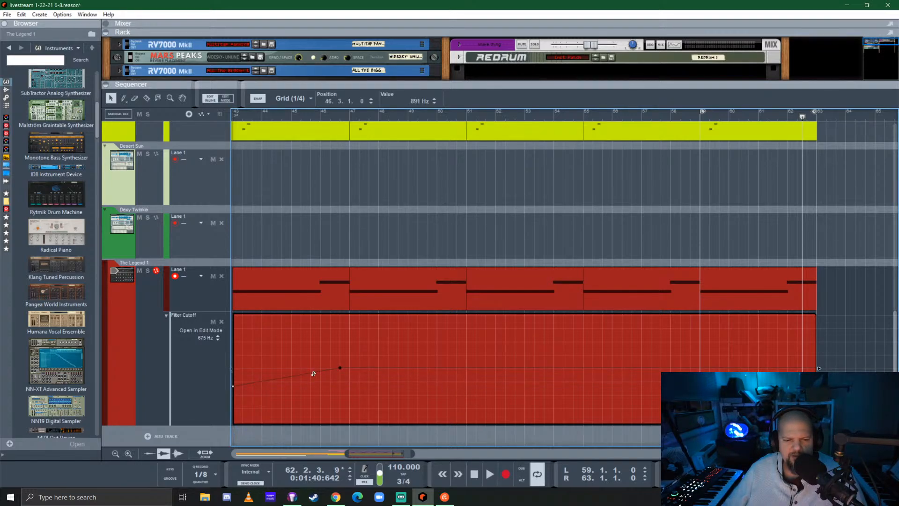
left_click_drag(339, 368, 390, 367)
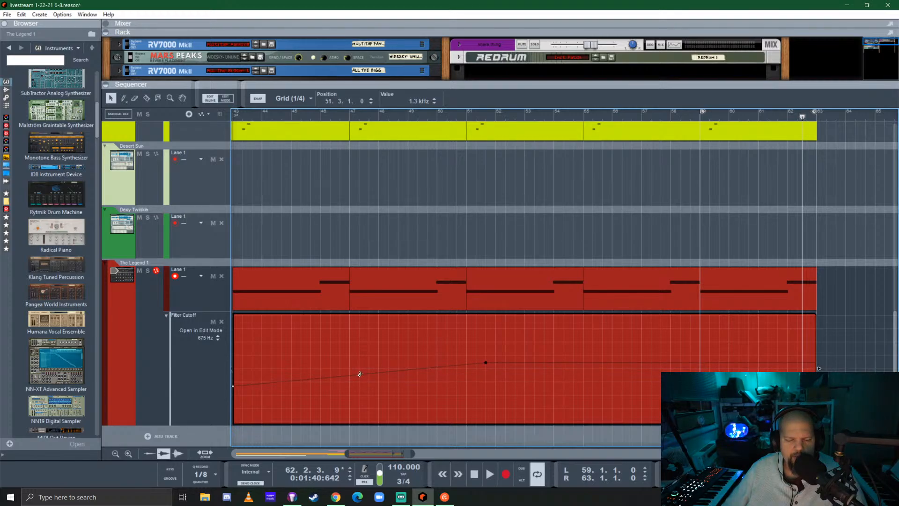
Play The Legend 1 soloed from bar 51 and raise the peak Filter Cutoff point to 8.6 kHz at bar 52
left_click(475, 115)
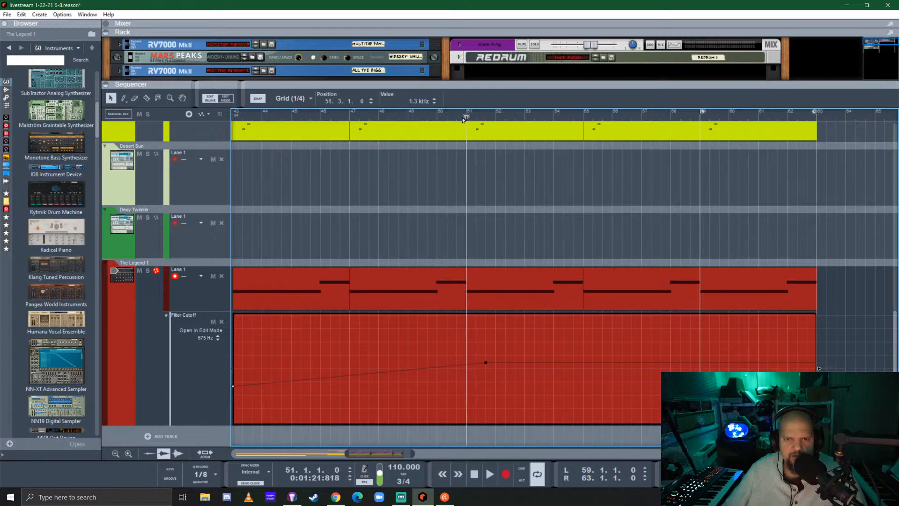
key("space")
left_click(148, 271)
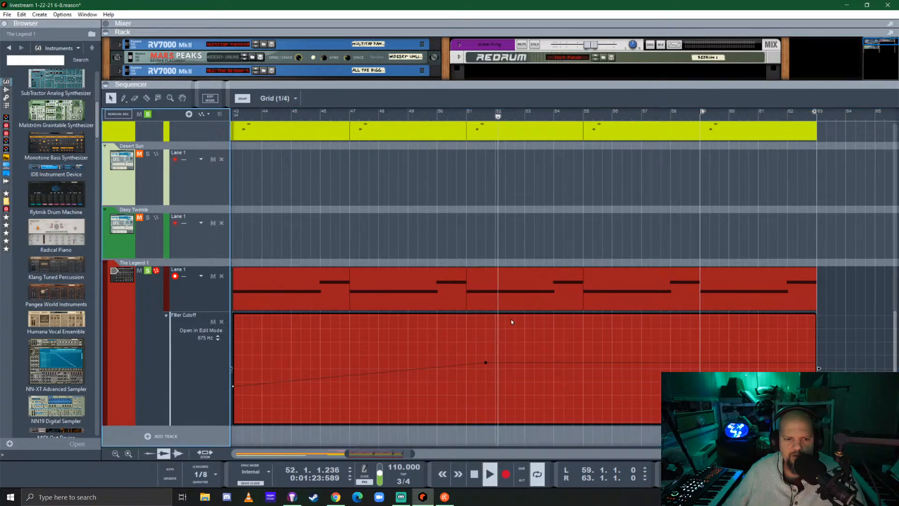
left_click(485, 363)
left_click_drag(486, 363, 506, 334)
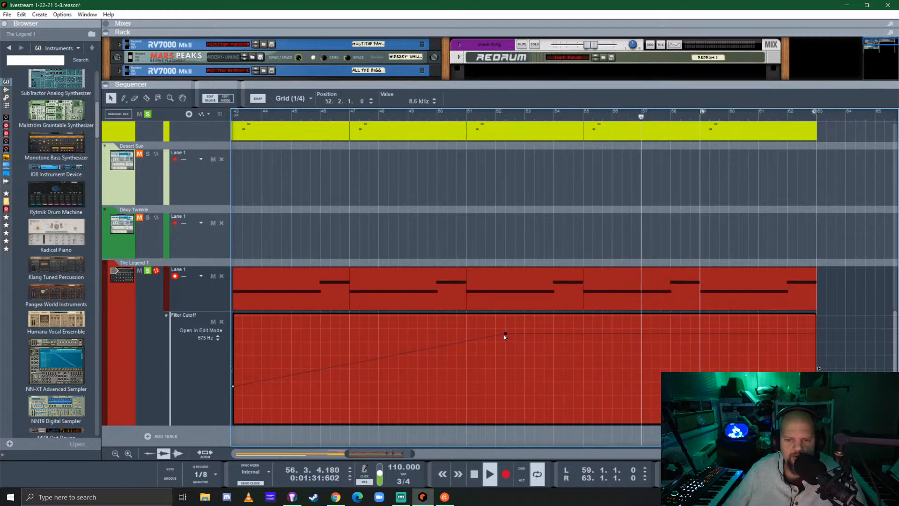
Add a closing Filter Cutoff point of 25 Hz at bar 62, curve the descent towards it, and stop playback
double_click(700, 384)
left_click_drag(700, 385, 807, 420)
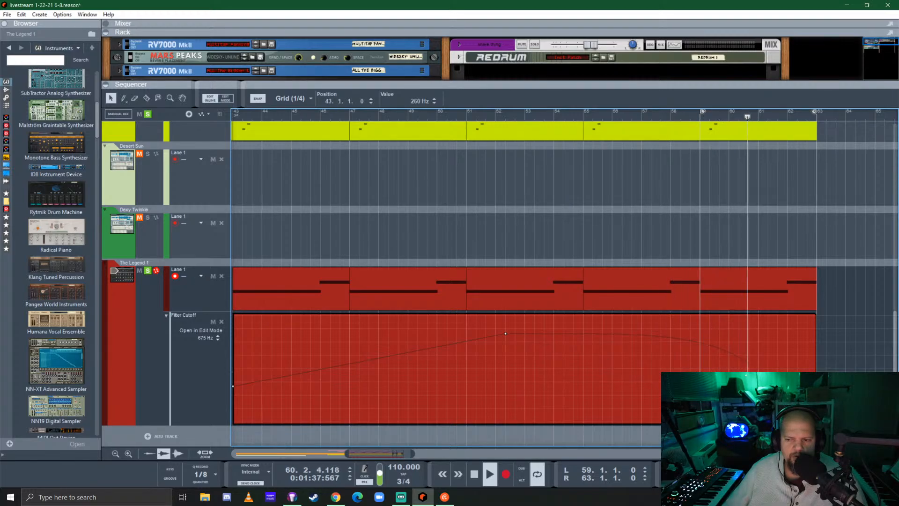
left_click_drag(759, 406, 760, 370)
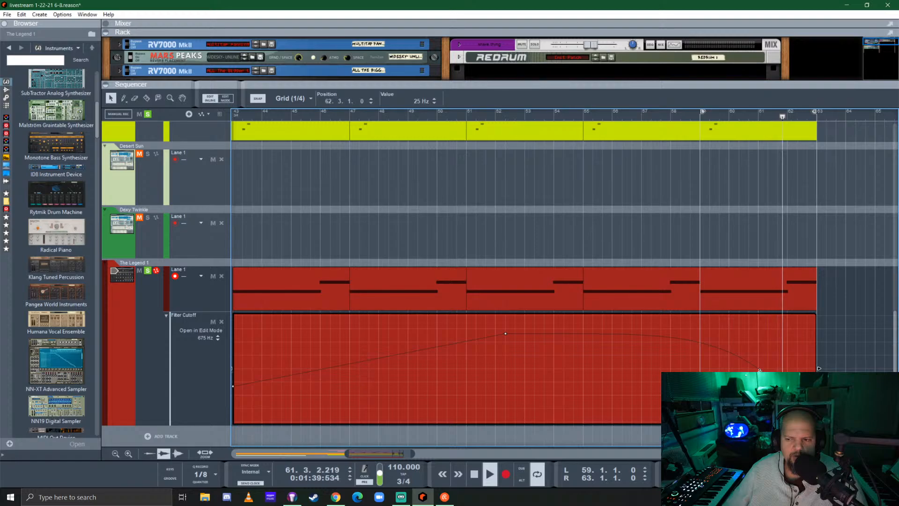
key("space")
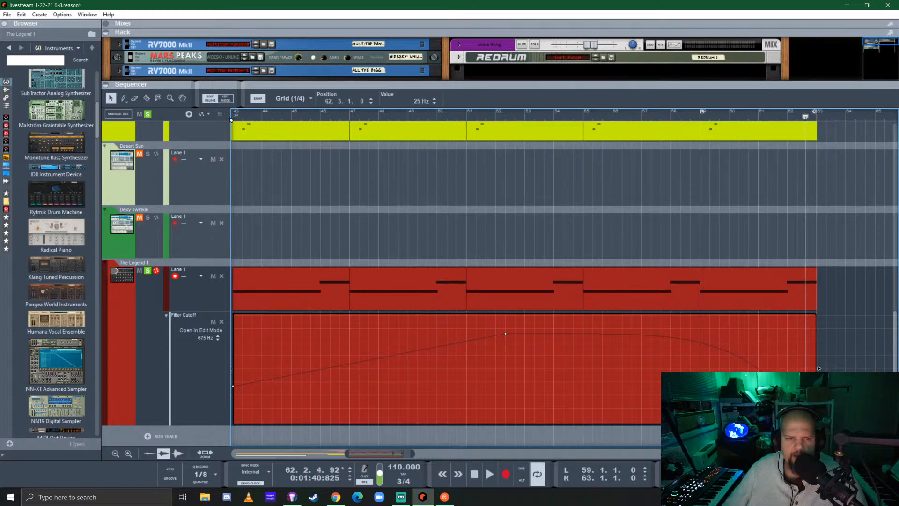
Audition the filter sweep from bar 43, unsolo The Legend 1 to hear it in the full mix, and leave automation editing
scroll(383, 293, "left", 3)
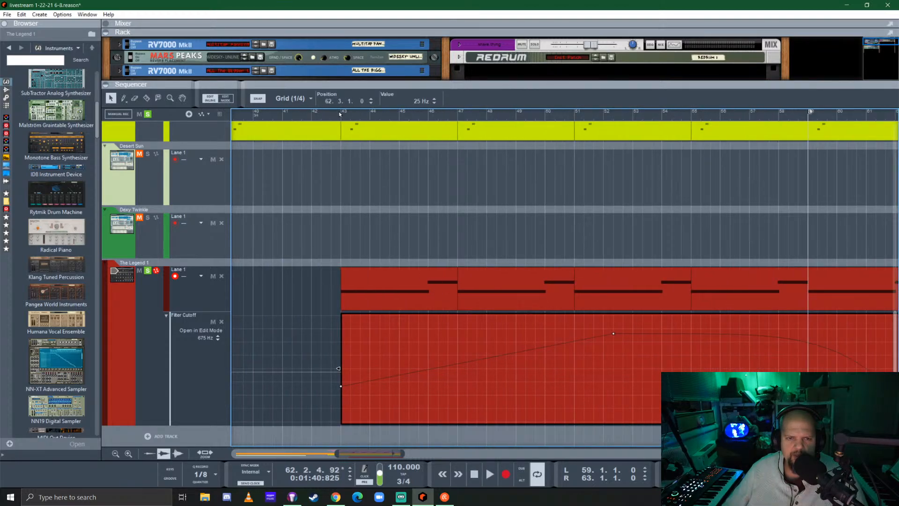
left_click(339, 114)
key("space")
scroll(423, 371, "down", 1)
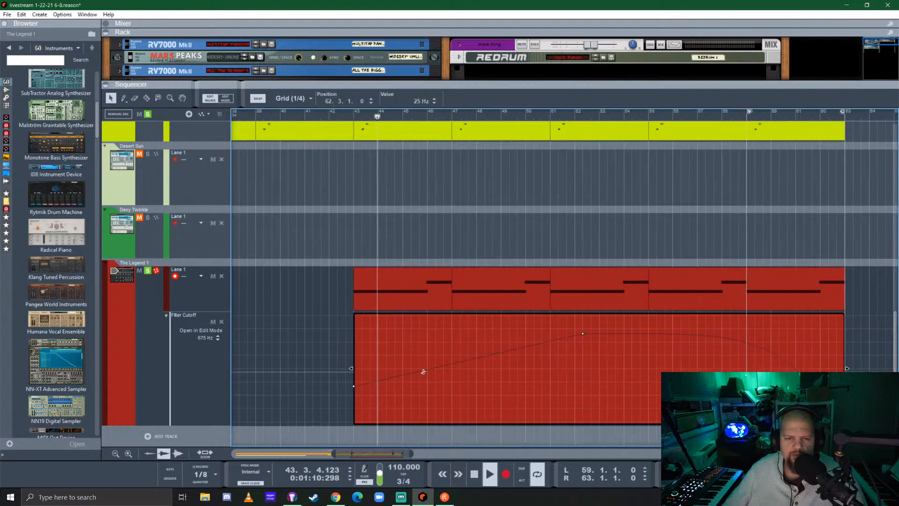
scroll(423, 371, "down", 1)
scroll(562, 347, "down", 2)
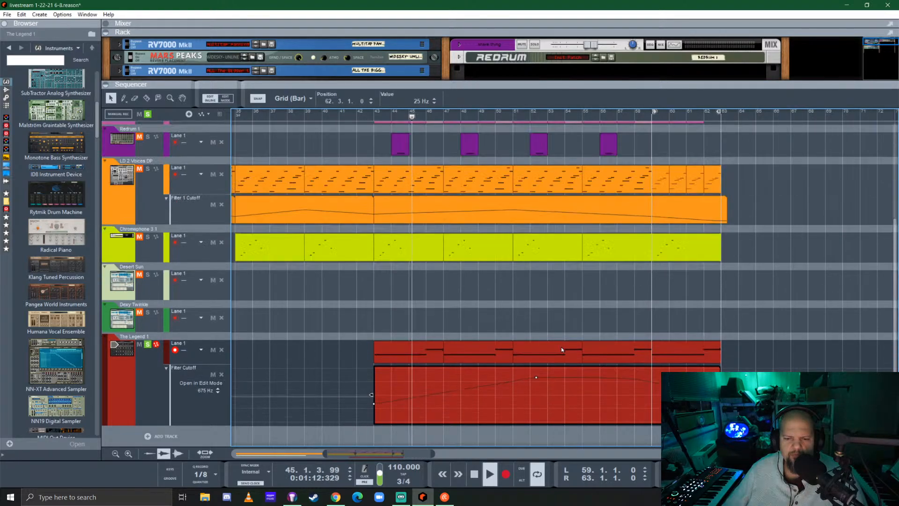
left_click(148, 346)
scroll(577, 375, "down", 2)
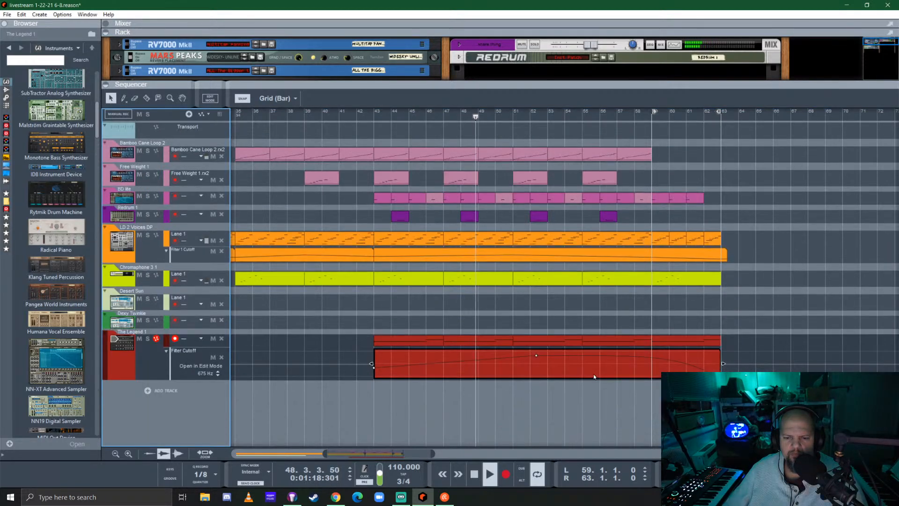
scroll(614, 364, "down", 1)
left_click(764, 241)
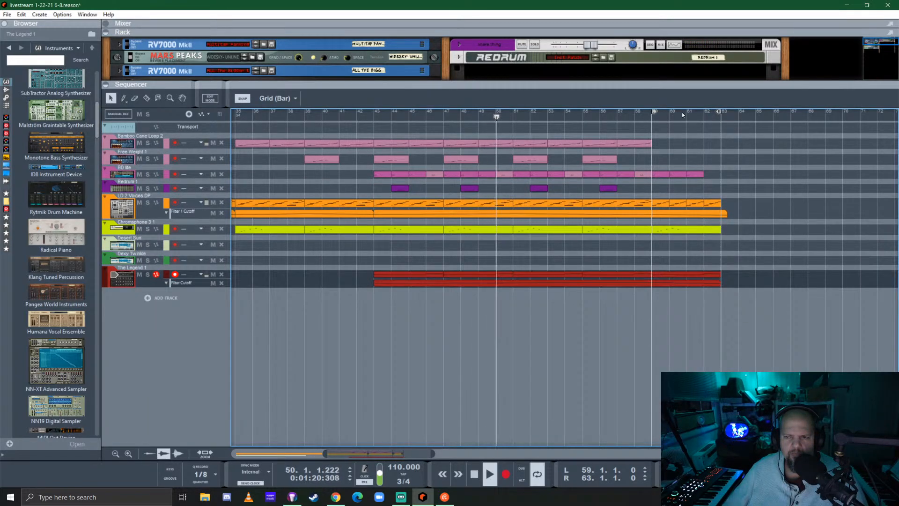
Enlarge the rack, lower the snare thing channel's level slightly, and save the song
scroll(619, 243, "up", 1)
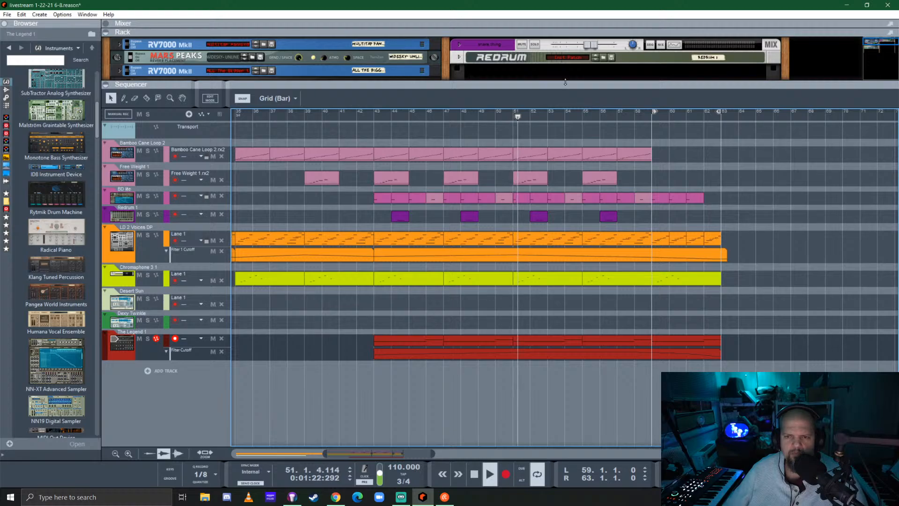
left_click_drag(565, 82, 575, 266)
key("ctrl+s")
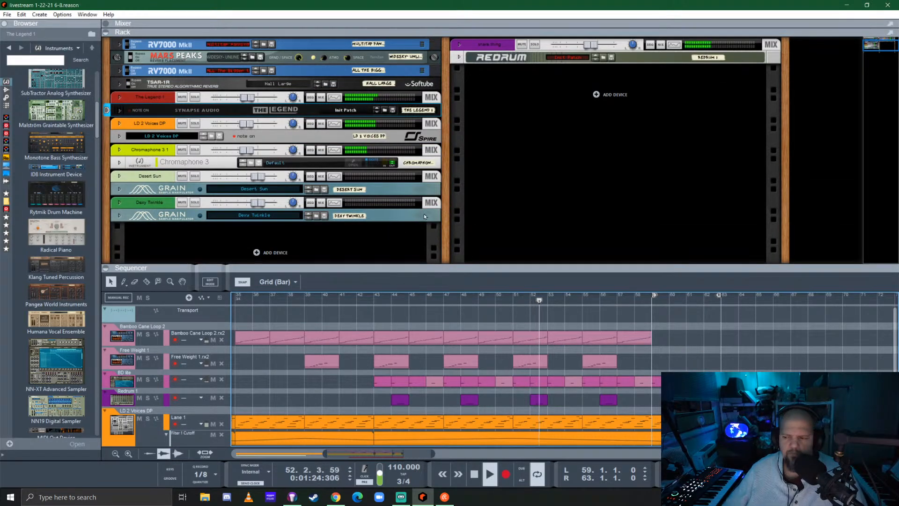
scroll(569, 50, "up", 2)
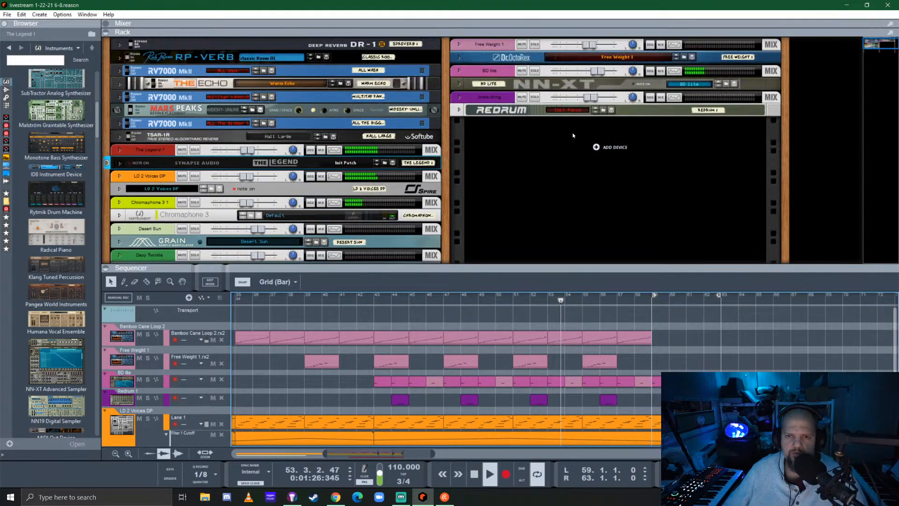
left_click_drag(590, 97, 580, 99)
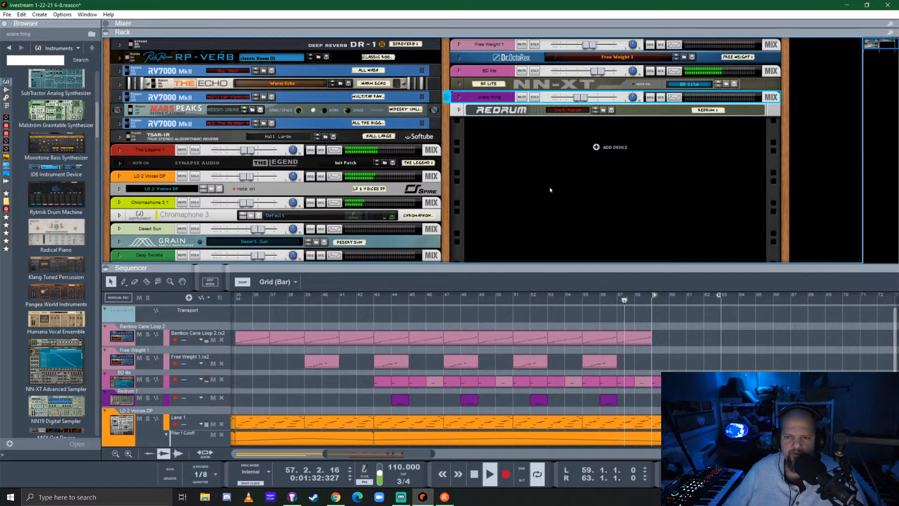
left_click(589, 303)
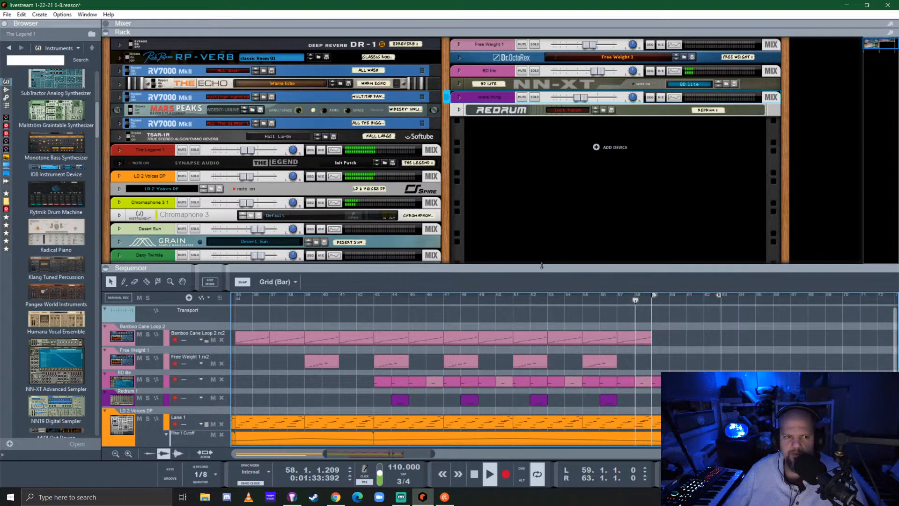
key("ctrl+s")
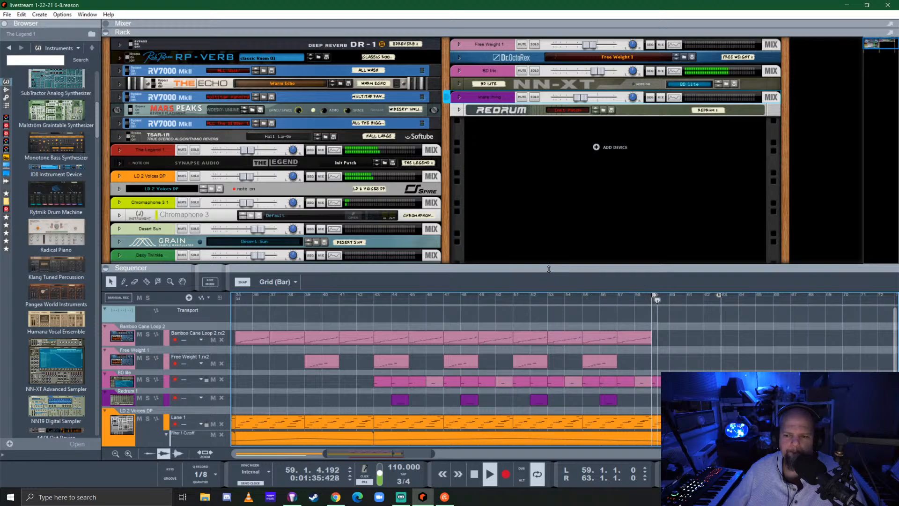
Give the sequencer back its height and set the loop to run from bar 63 to bar 80
left_click_drag(549, 269, 550, 97)
scroll(525, 296, "down", 2)
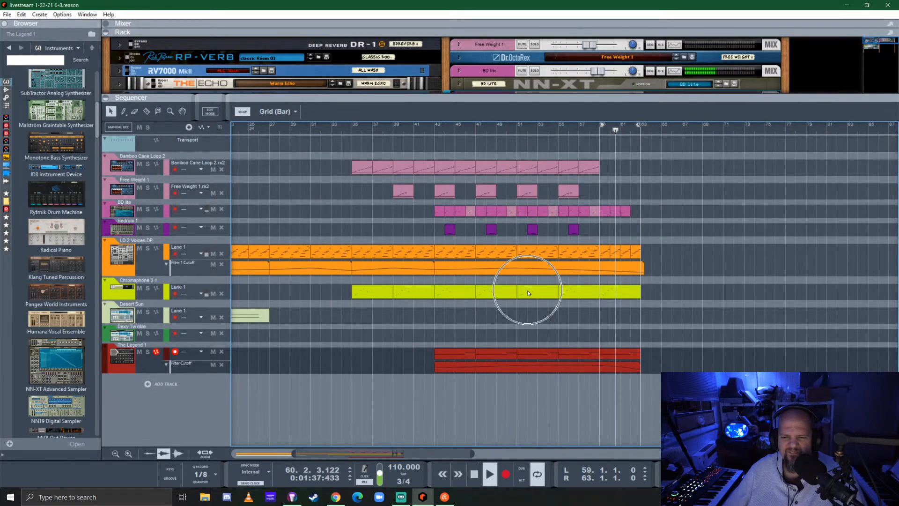
scroll(517, 304, "right", 2)
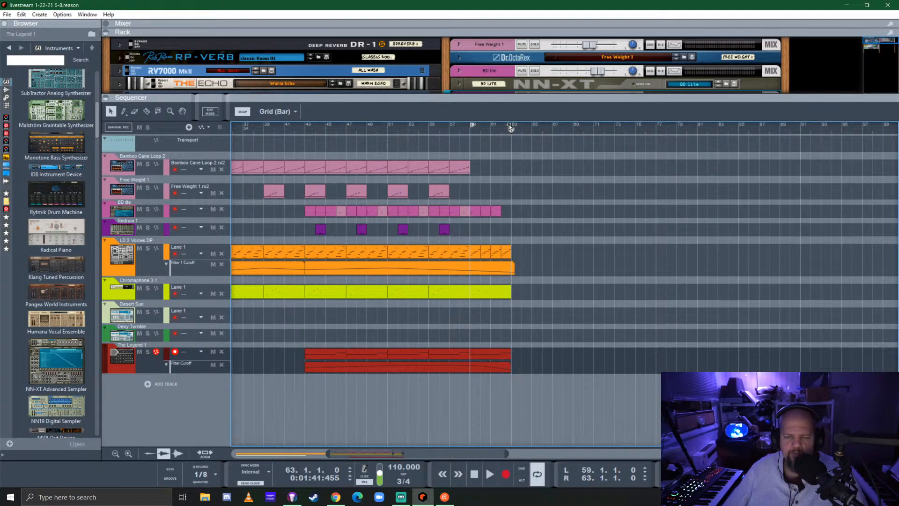
left_click_drag(510, 127, 684, 137)
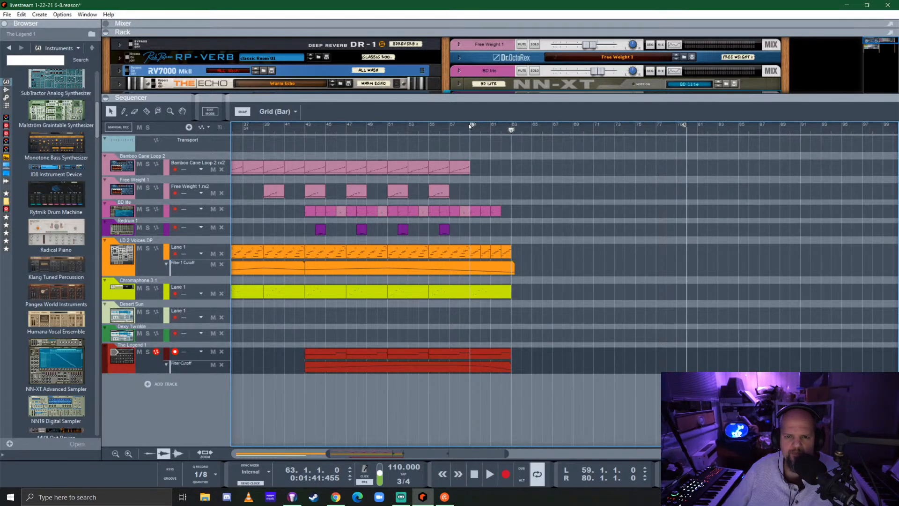
left_click_drag(470, 124, 512, 124)
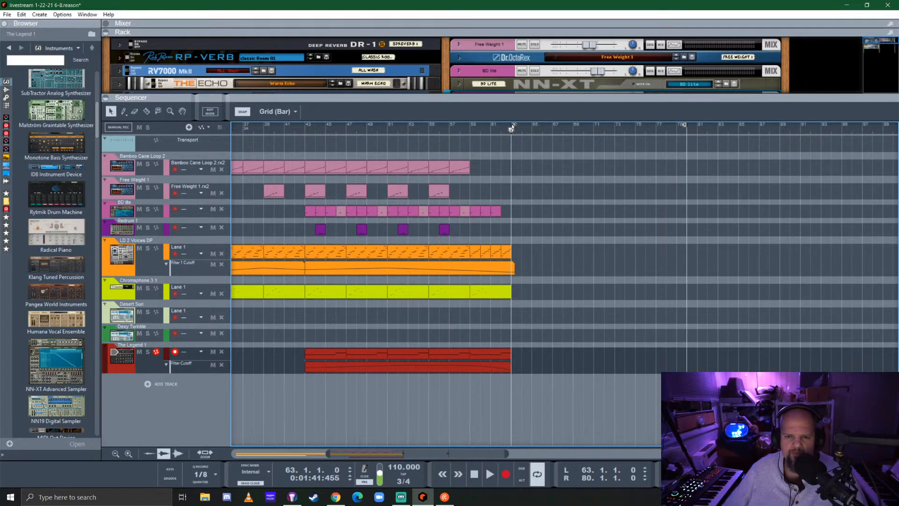
Create a seven-bar clip on The Legend 1 from bar 63, holding one sustained F1 note for its full length
double_click(504, 353)
scroll(515, 260, "right", 3)
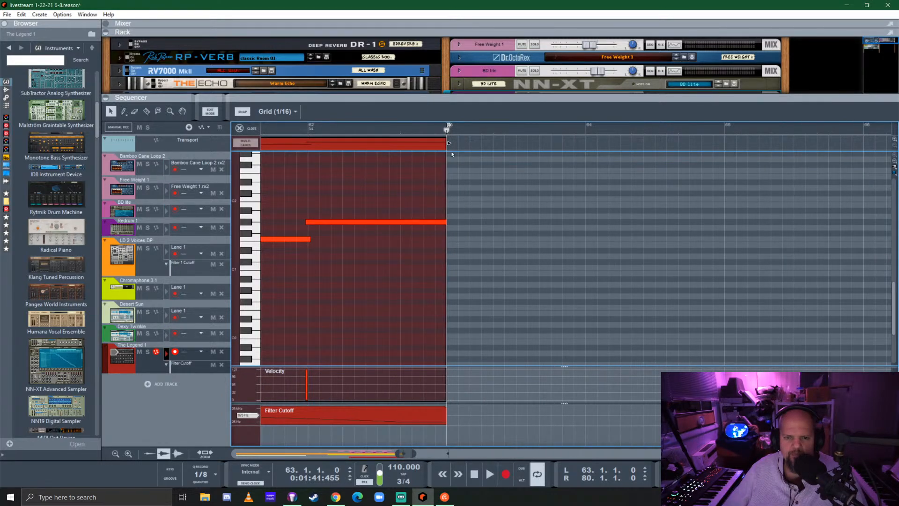
scroll(430, 230, "down", 3)
left_click_drag(440, 140, 819, 152)
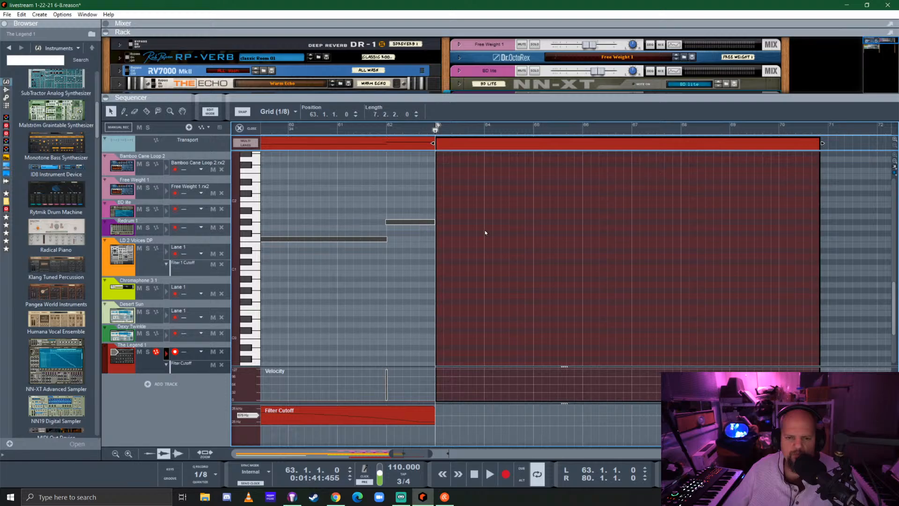
left_click(440, 239)
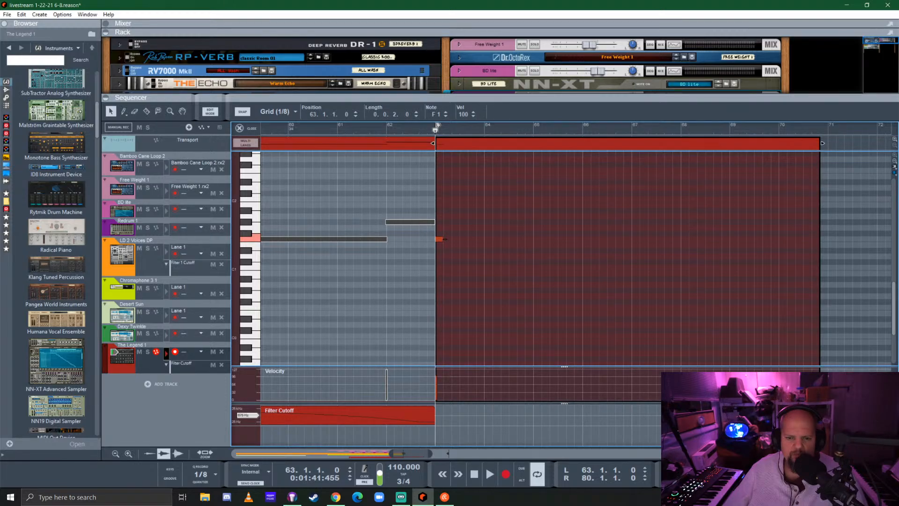
left_click_drag(444, 239, 780, 239)
left_click_drag(824, 144, 778, 144)
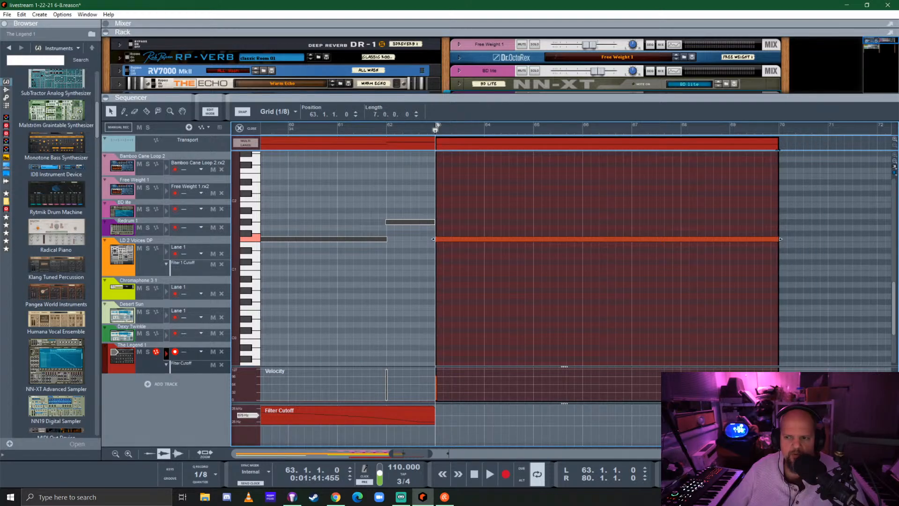
left_click(241, 128)
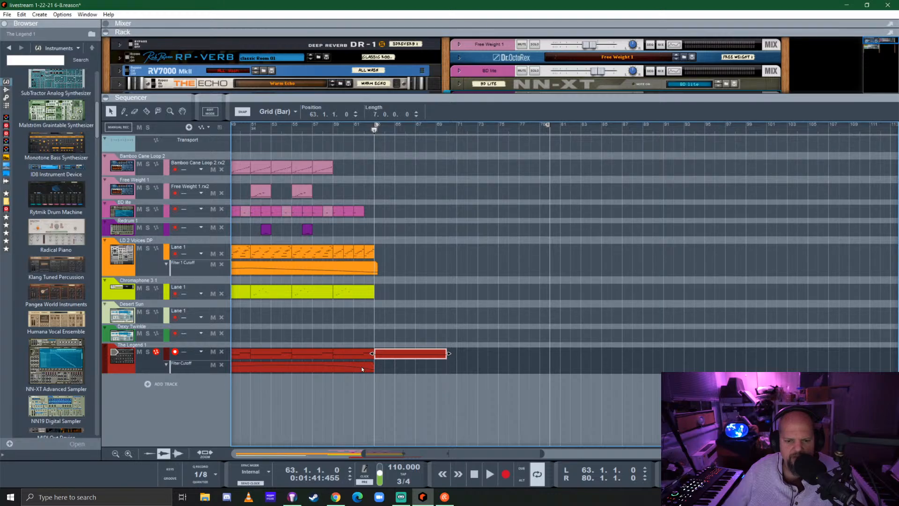
Extend The Legend 1's filter cutoff automation clip to 35 bars and play the passage leading into bar 63
left_click(377, 367)
left_click_drag(376, 367, 529, 369)
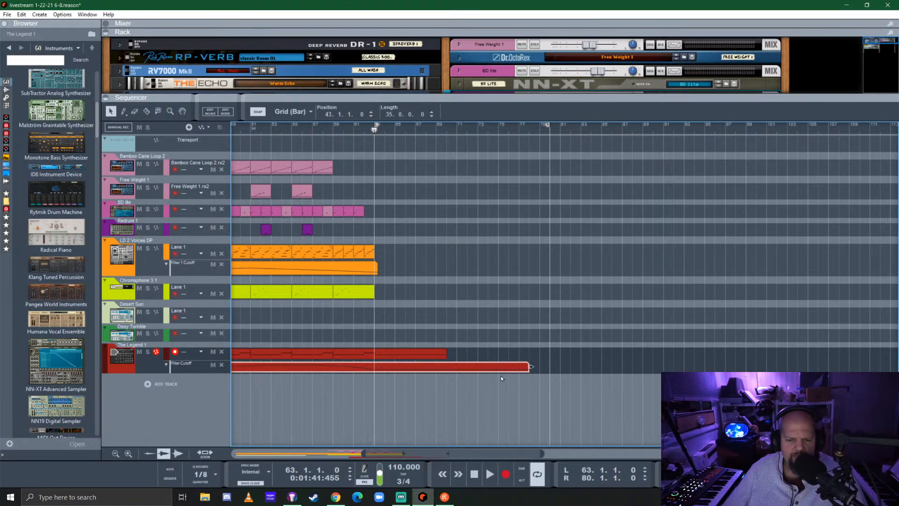
left_click(388, 354)
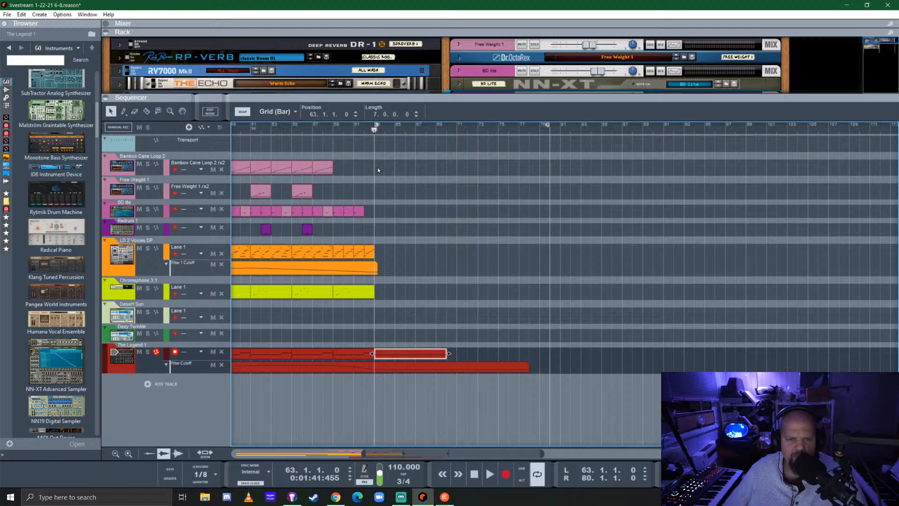
left_click(343, 129)
left_click(333, 129)
key("space")
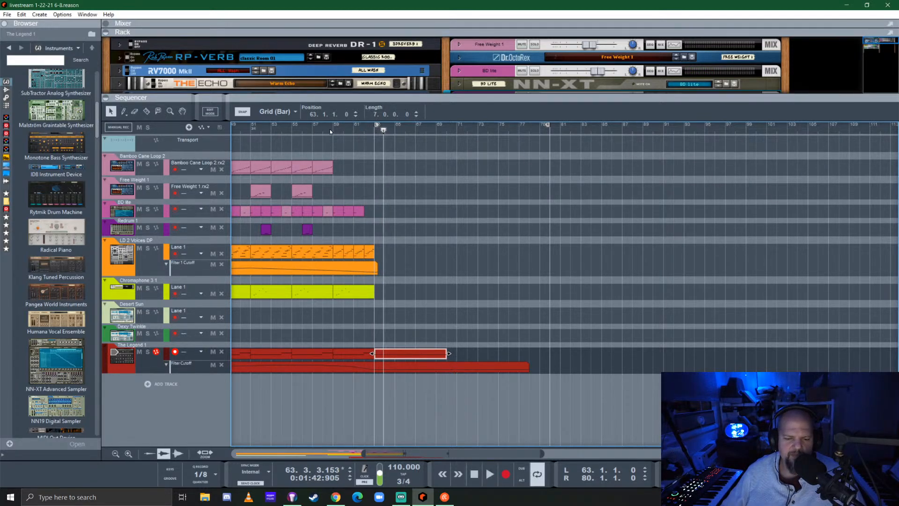
Raise The Legend 1's filter cutoff automation point at bar 62 to 214 Hz, audition the sustained note, and leave automation editing
left_click(365, 370)
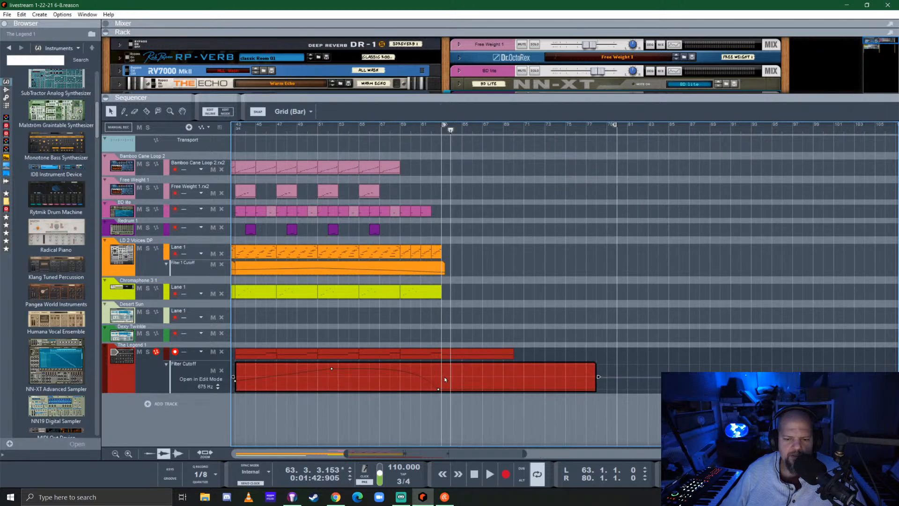
scroll(440, 390, "up", 3)
scroll(441, 393, "up", 2)
scroll(443, 391, "down", 3)
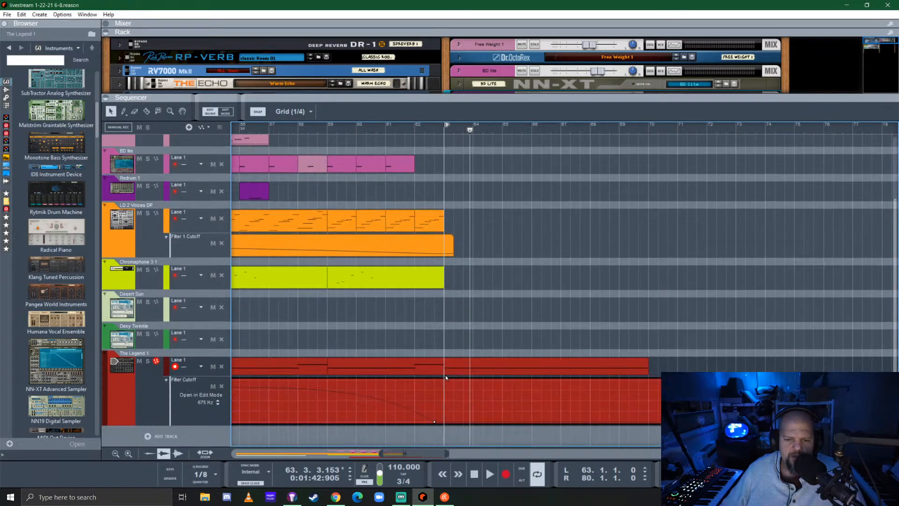
left_click(434, 423)
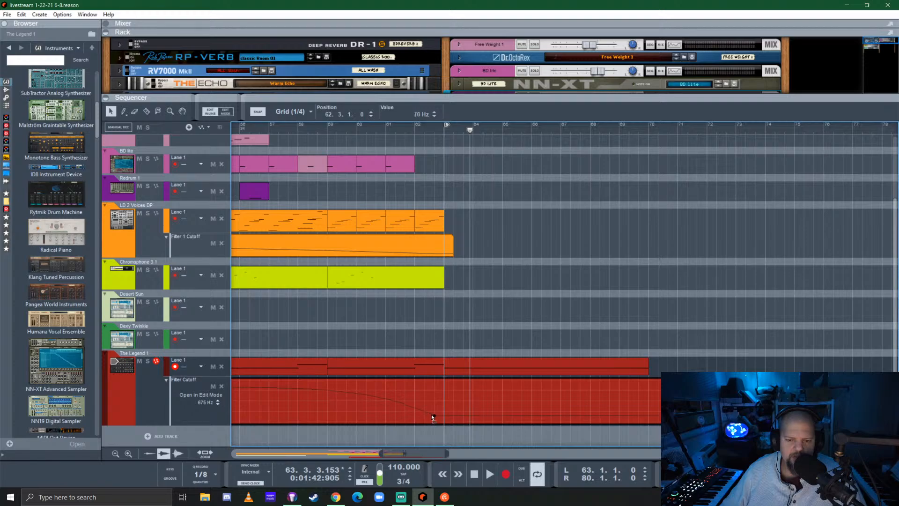
left_click(385, 126)
key("space")
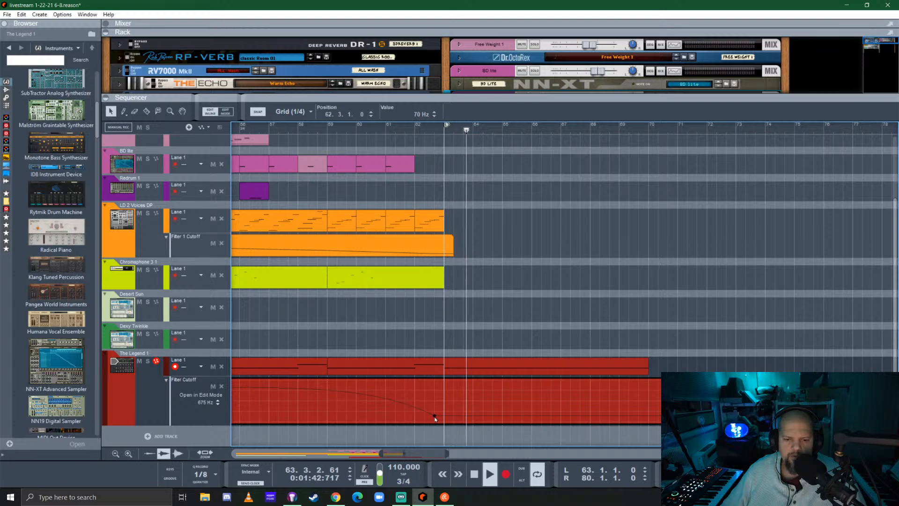
left_click_drag(434, 415, 435, 409)
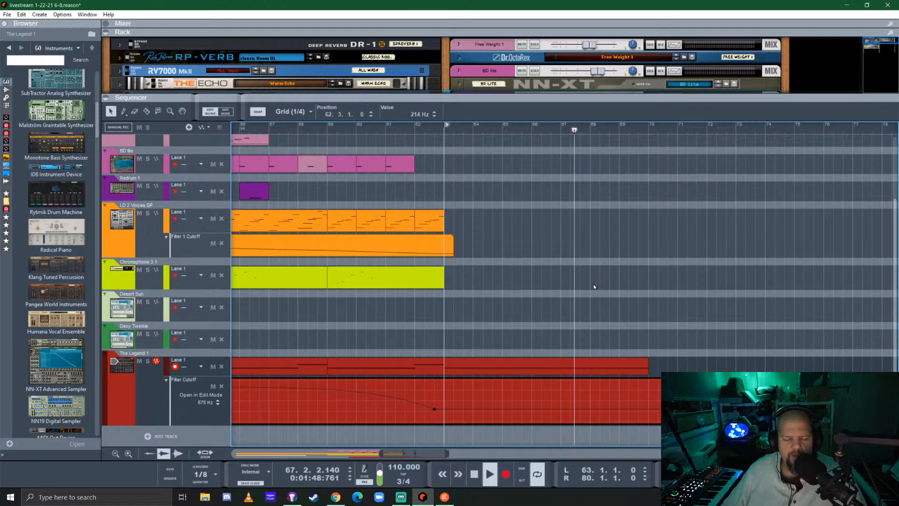
key("space")
scroll(456, 316, "down", 3)
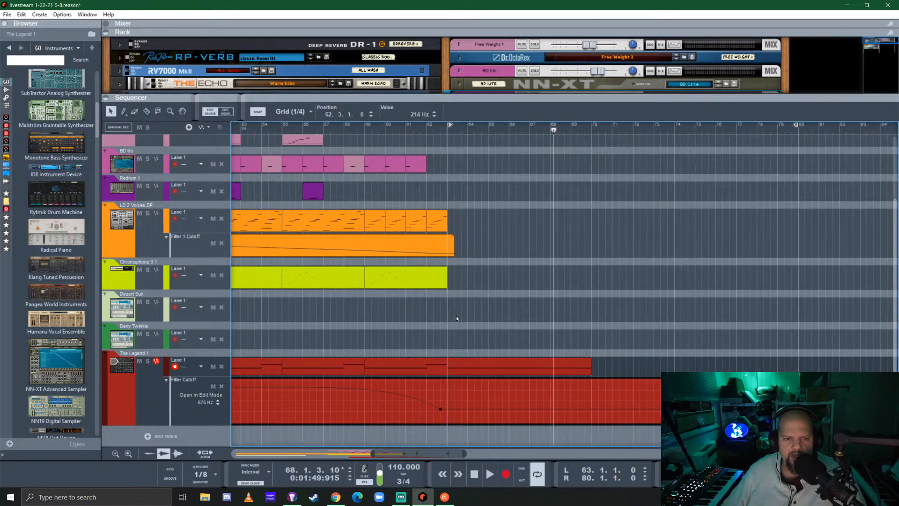
double_click(546, 287)
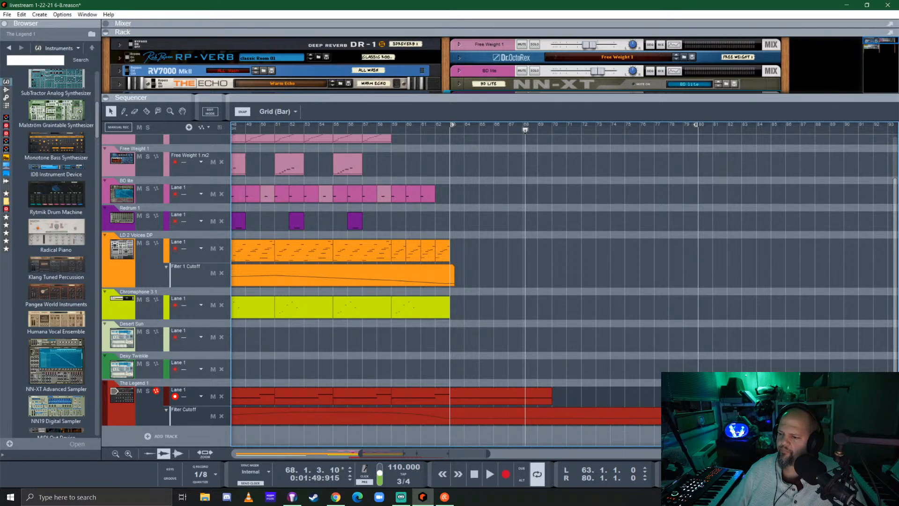
key("alt+Tab")
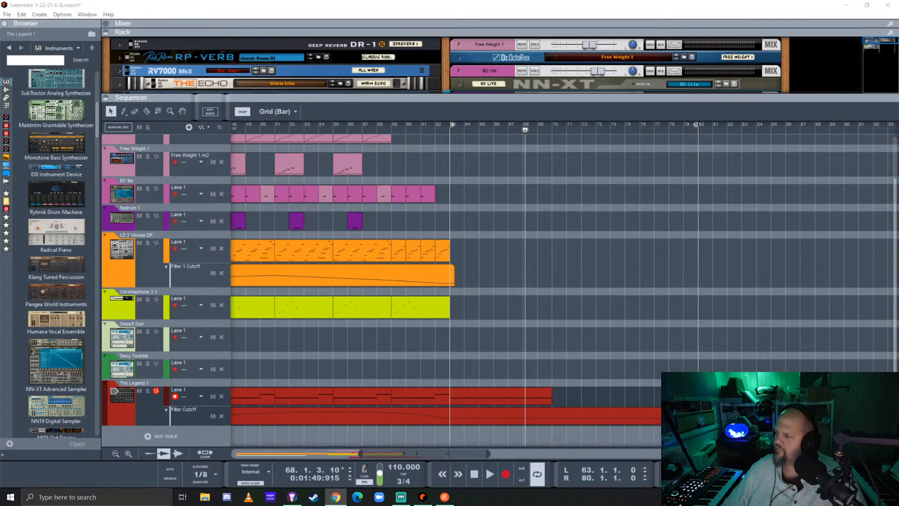
key("alt+Tab")
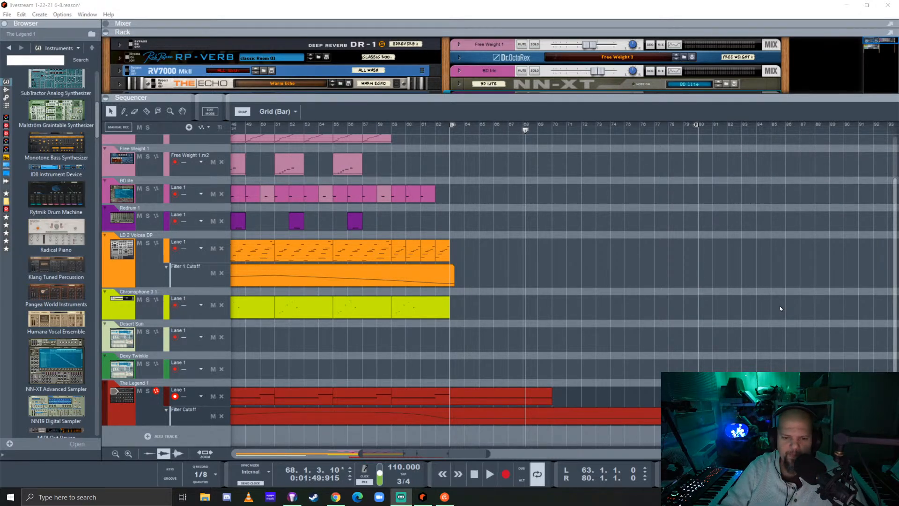
scroll(633, 339, "up", 3)
scroll(631, 334, "down", 1)
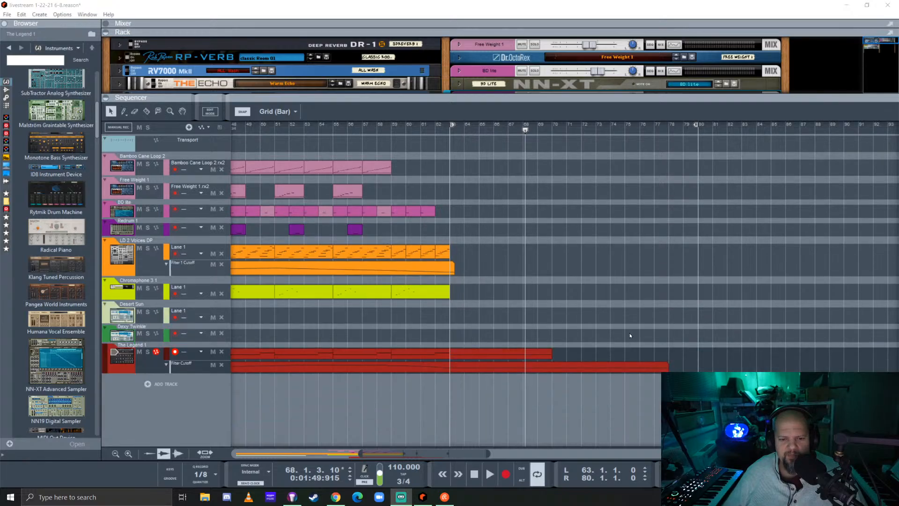
left_click(586, 9)
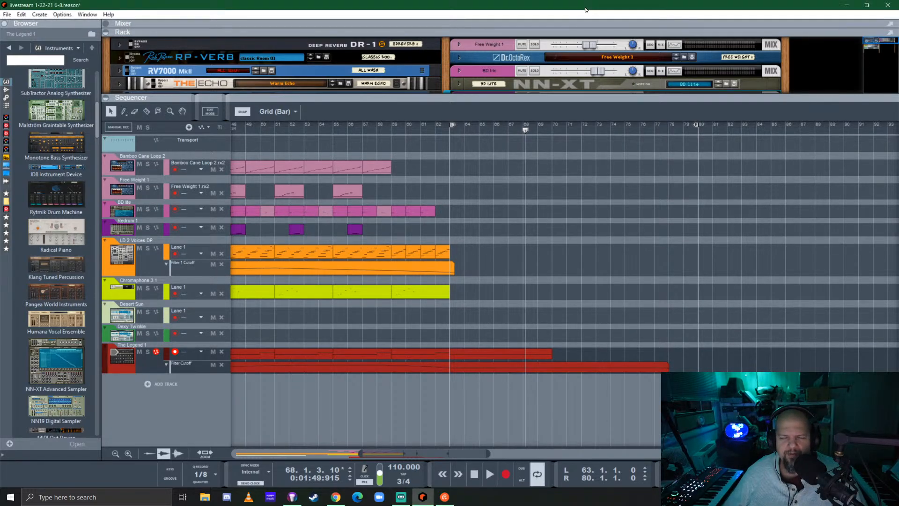
Shorten The Legend 1's filter cutoff automation clip to 27 bars, play from bar 63, and place the playhead at bar 70
scroll(509, 355, "down", 1)
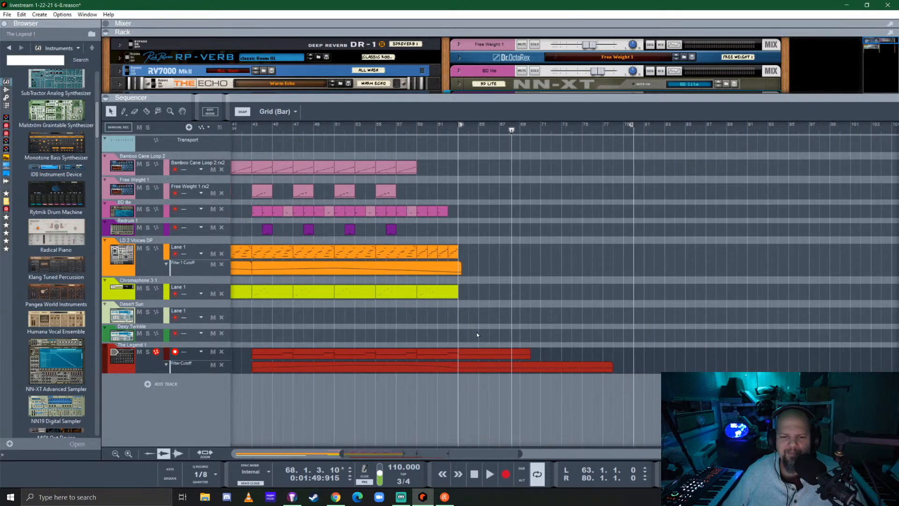
left_click(499, 358)
left_click(602, 368)
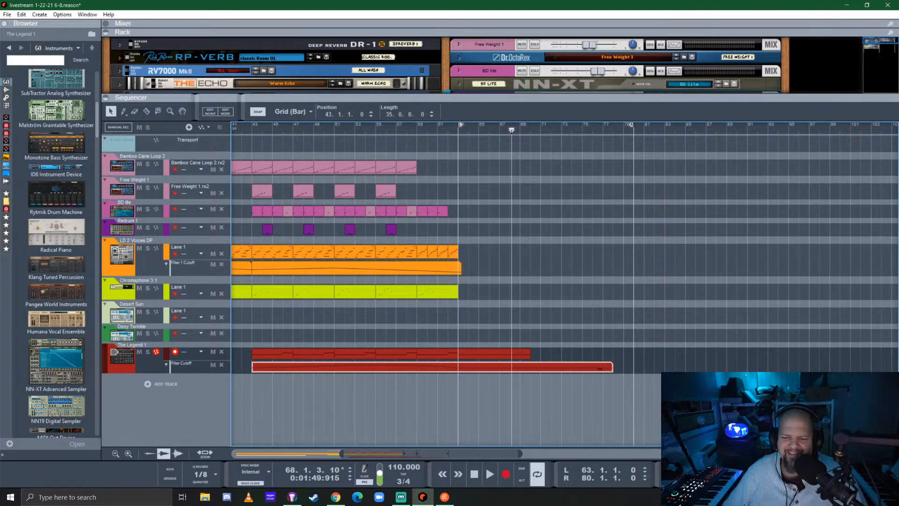
left_click_drag(612, 368, 531, 370)
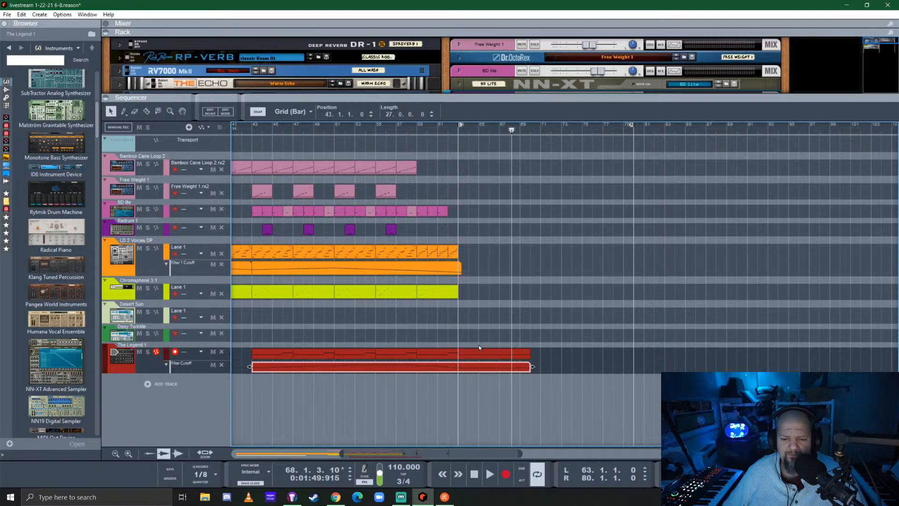
left_click(465, 133)
key("space")
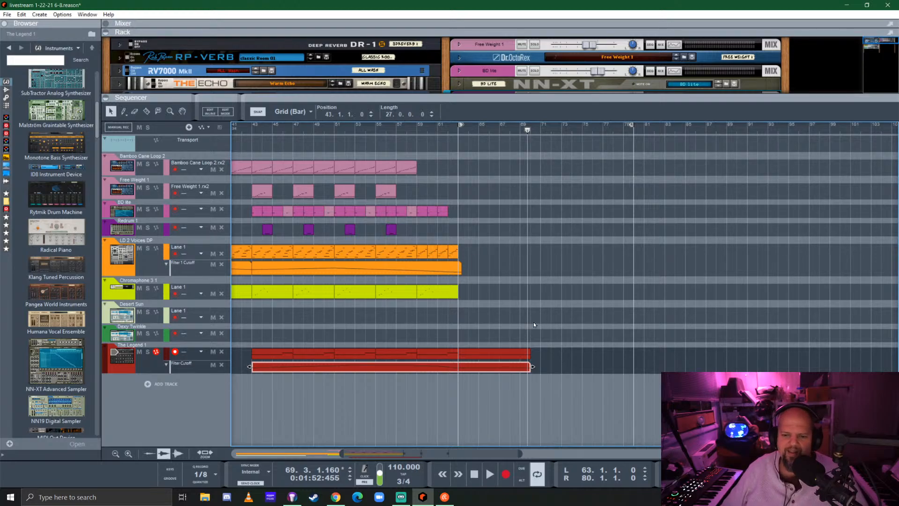
left_click_drag(528, 130, 529, 129)
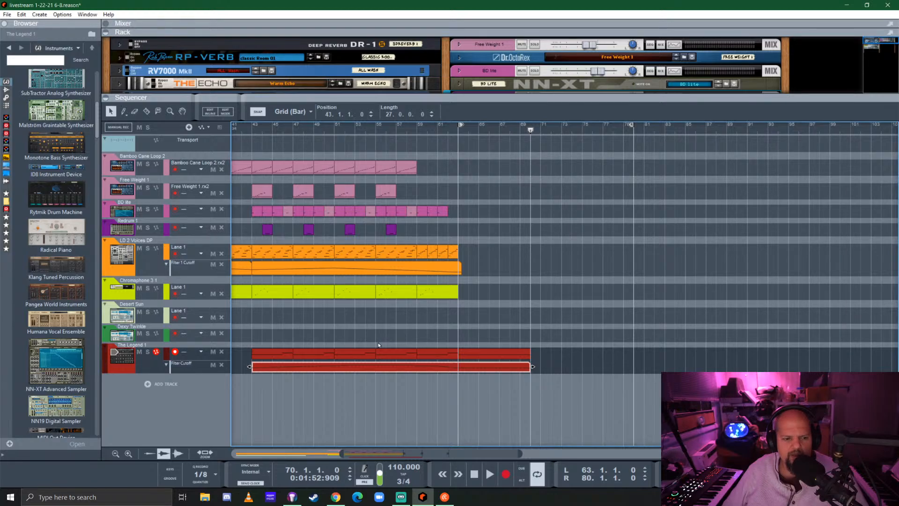
Select the Dexy Twinkle track, enlarge the rack, and unfold the track's Grain device
scroll(303, 339, "left", 6)
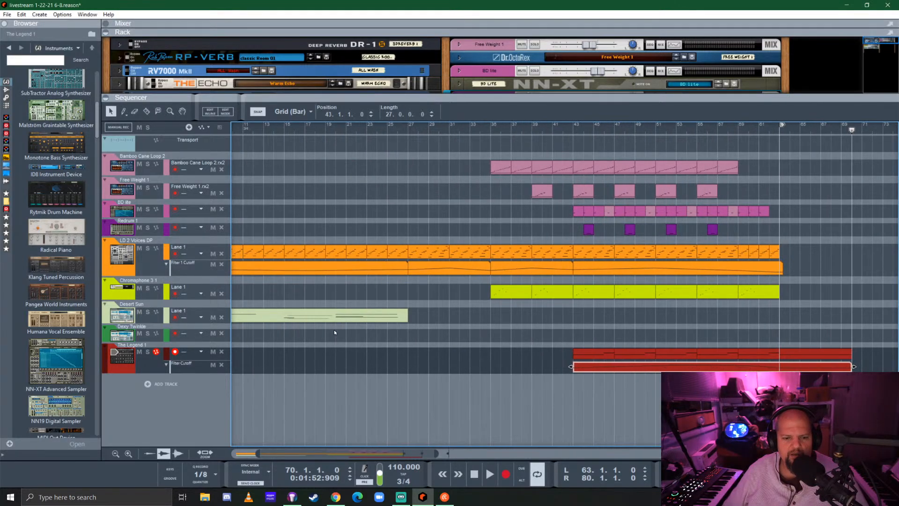
scroll(333, 329, "right", 4)
left_click(305, 340)
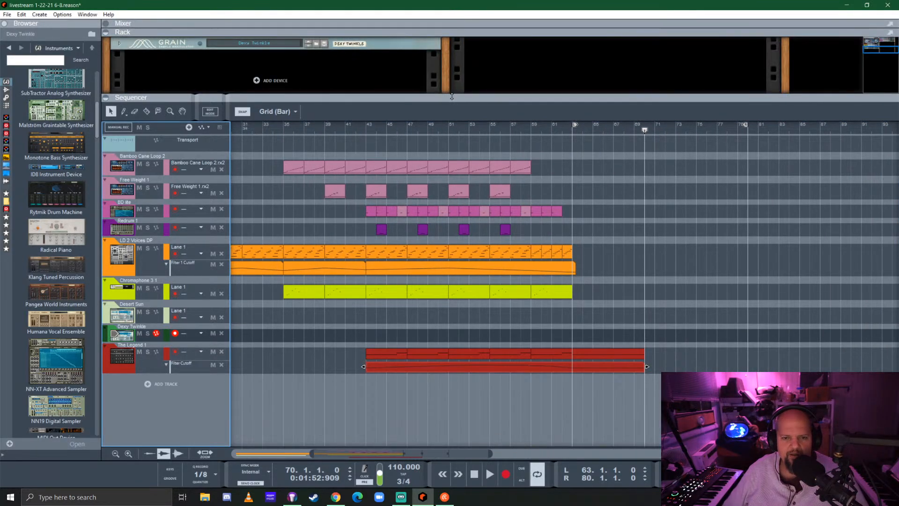
left_click_drag(436, 98, 433, 189)
scroll(245, 160, "up", 2)
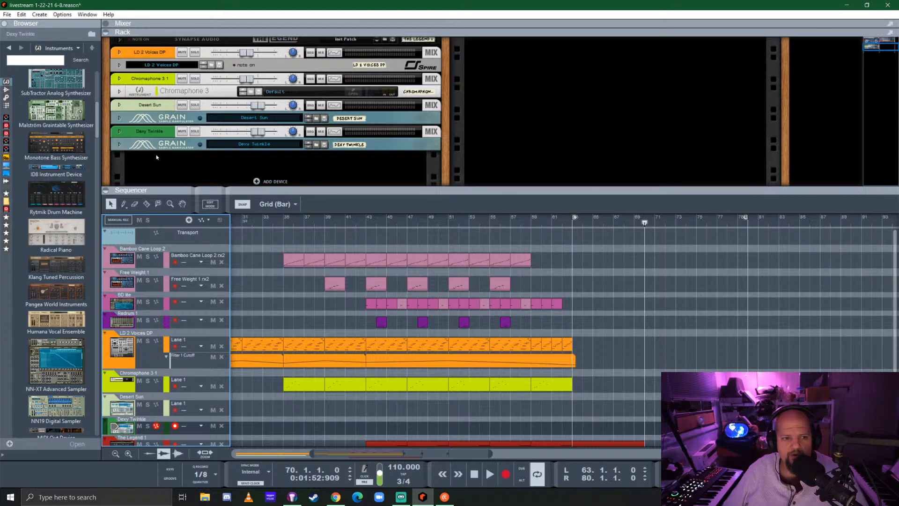
left_click(119, 144)
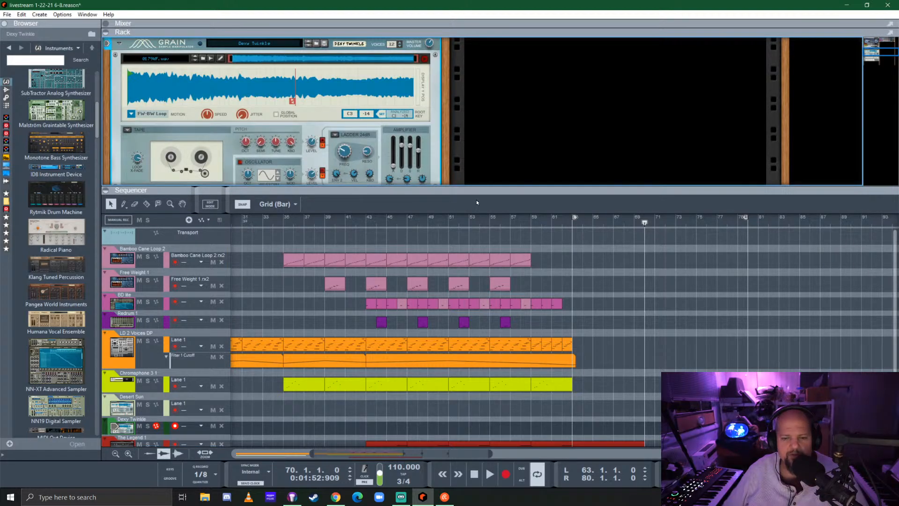
left_click_drag(480, 190, 470, 325)
scroll(289, 234, "up", 1)
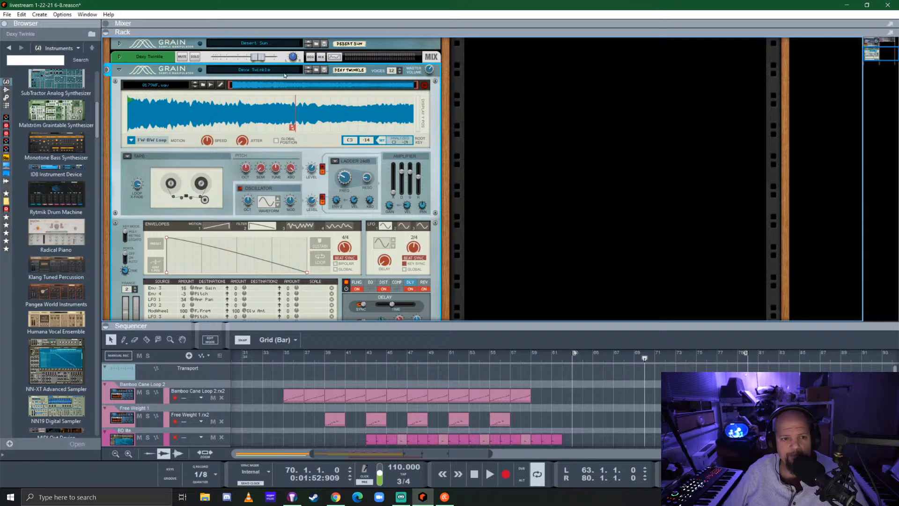
Load the Dream Seclusion lead patch into the Dexy Twinkle Grain device and give the sequencer back its height
left_click(317, 70)
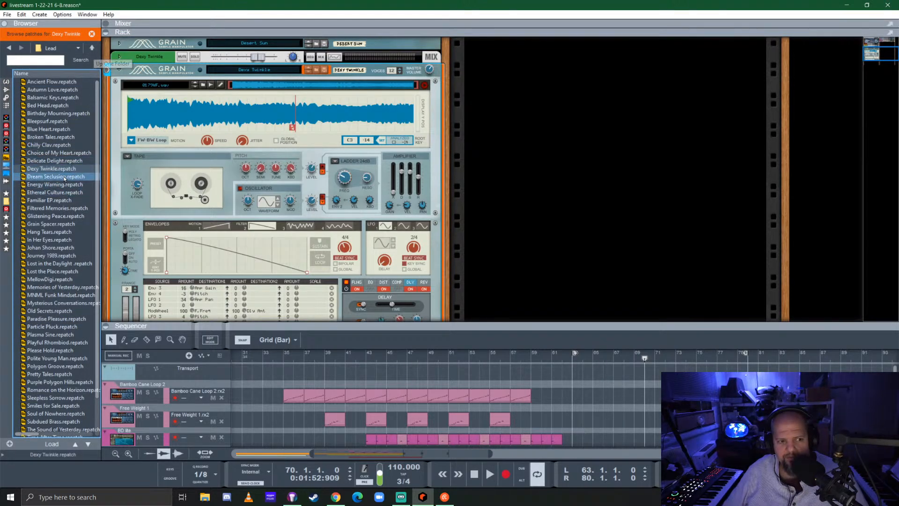
left_click_drag(56, 177, 225, 183)
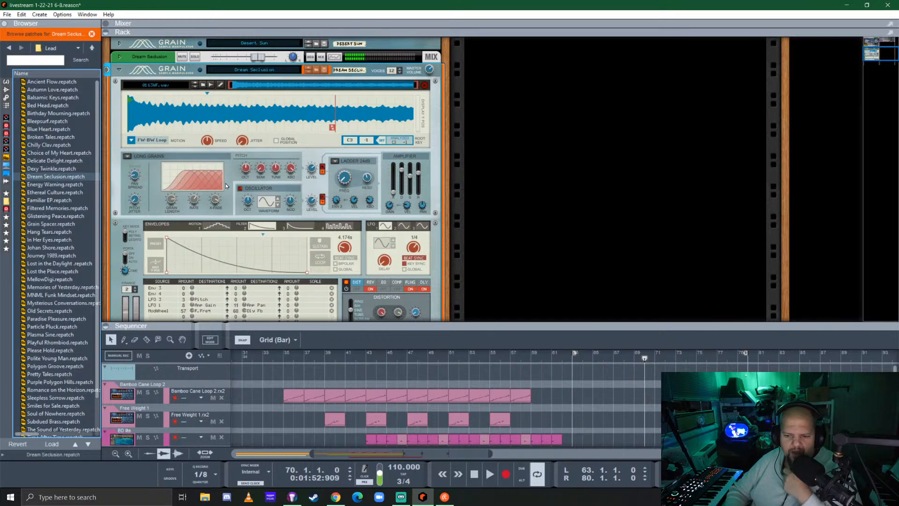
left_click_drag(545, 327, 546, 118)
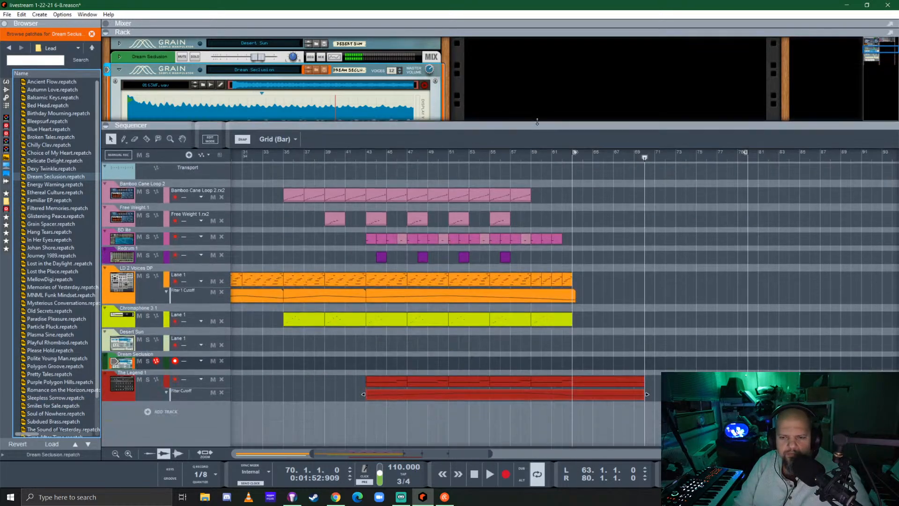
Set the loop to run from bar 63 to bar 70 and play it to rehearse a Dream Seclusion part
left_click(574, 155)
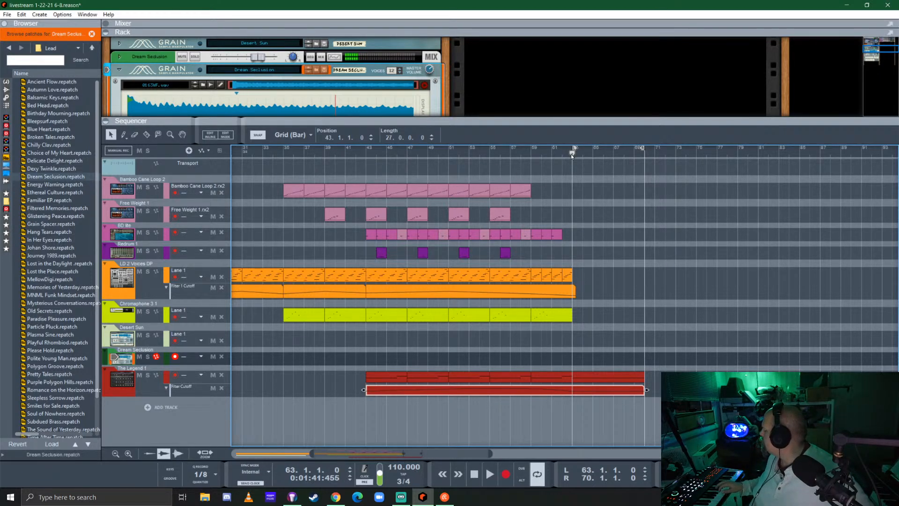
key("space")
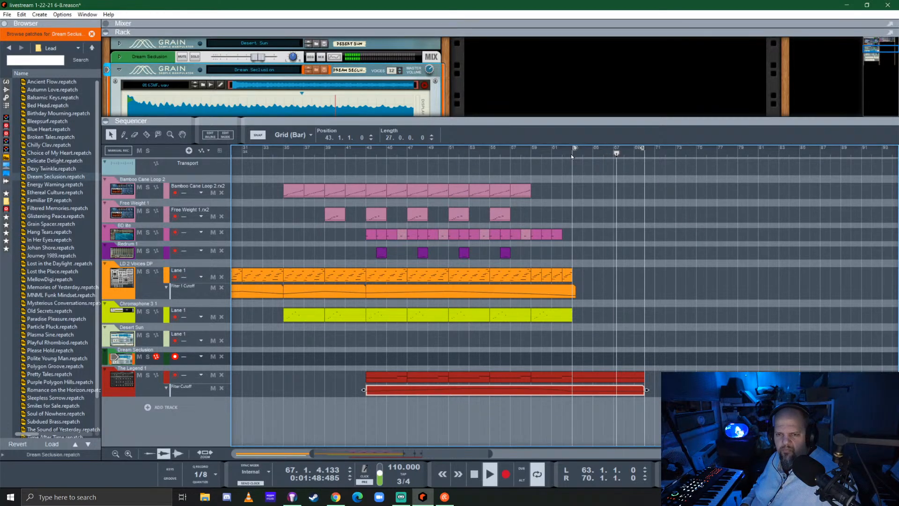
key("space")
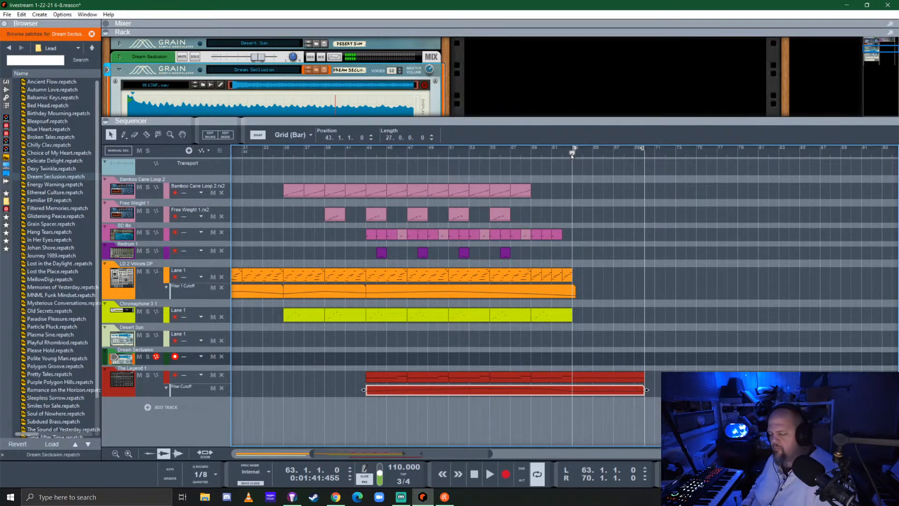
Try to record a Dream Seclusion part over the loop from bar 63, discard the take, and return to bar 63
key("ctrl+Return")
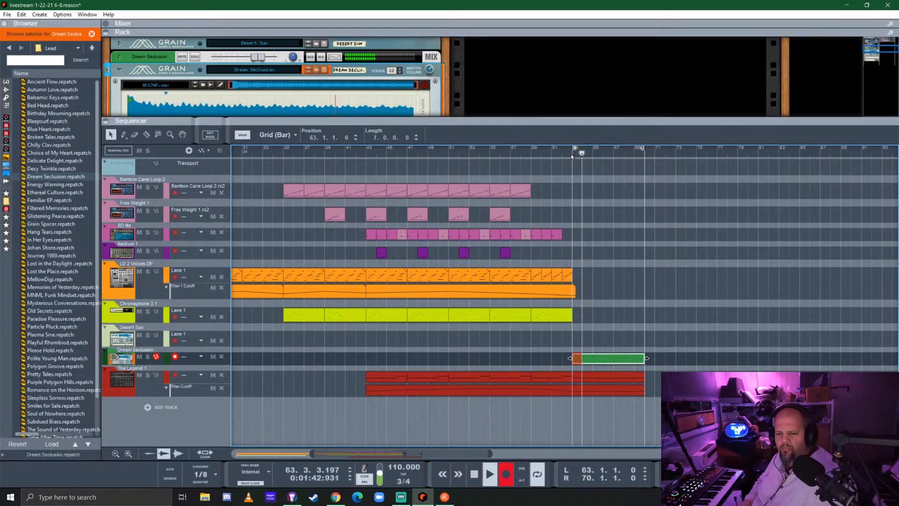
key("space")
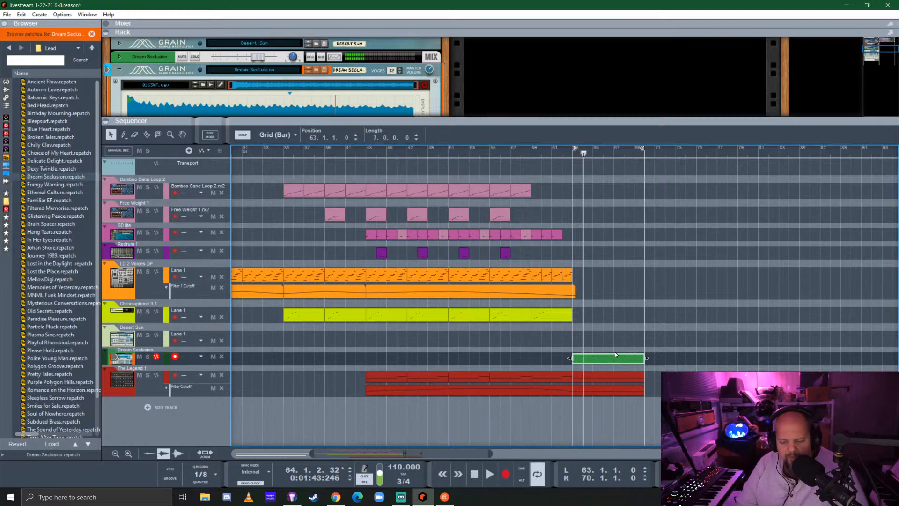
left_click(569, 157)
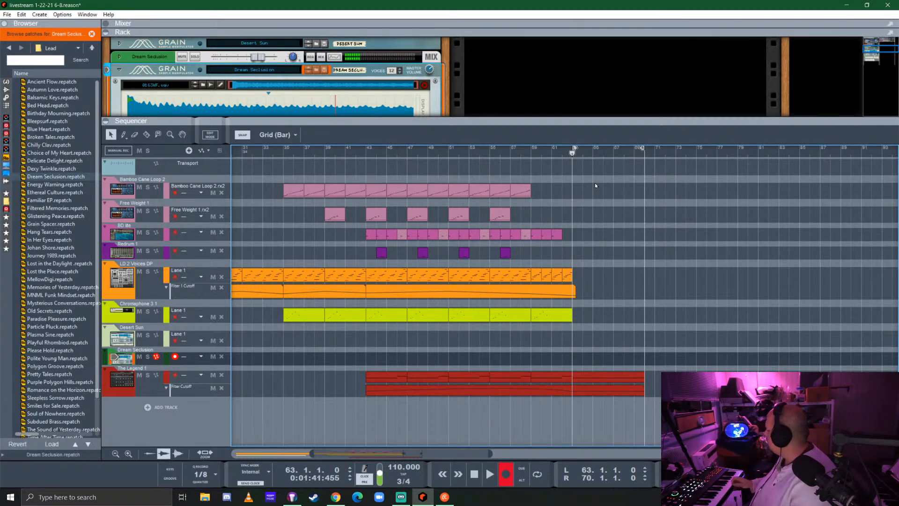
Record a Dream Seclusion take from bar 63 with looping off, stopping shortly after bar 70
key("ctrl+Return")
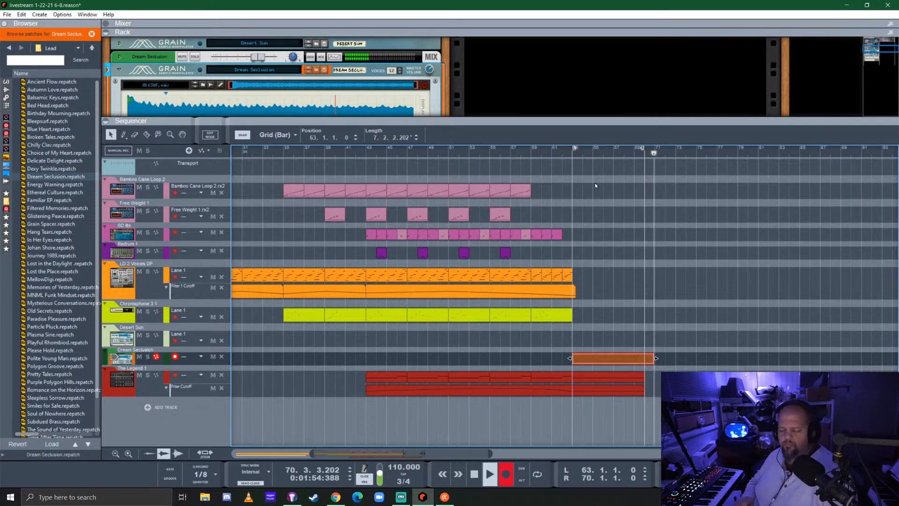
key("ctrl+Return")
key("space")
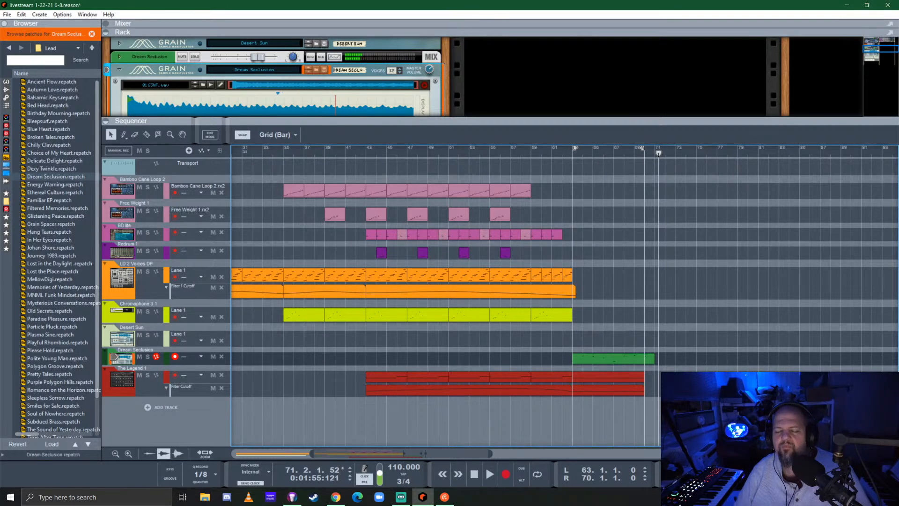
Extend The Legend 1 note and Filter Cutoff clips at bar 63 to 8 bars and duplicate the Dream Seclusion clip at bar 71
left_click_drag(641, 385, 652, 377)
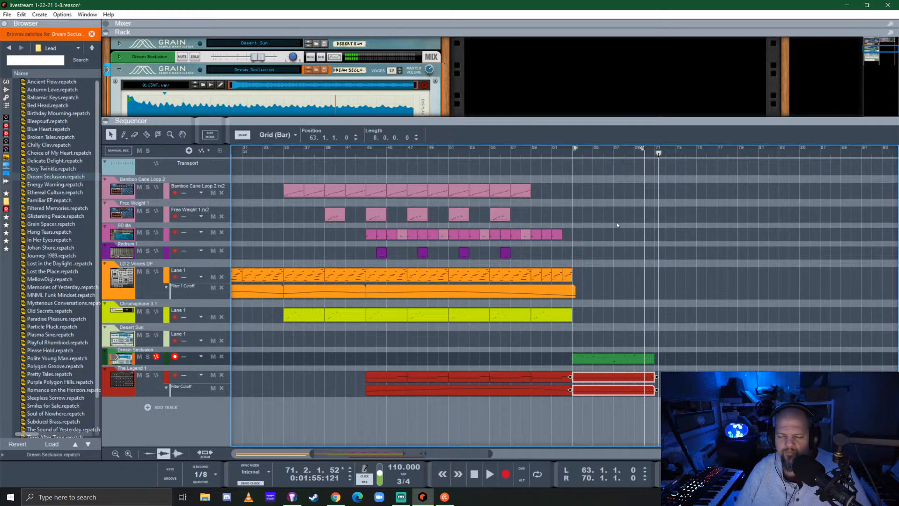
left_click(526, 154)
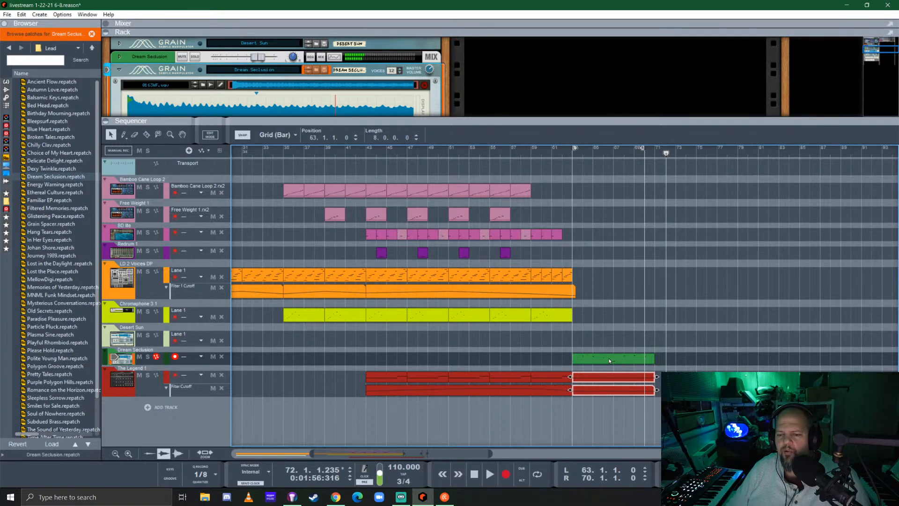
left_click_drag(610, 360, 670, 361)
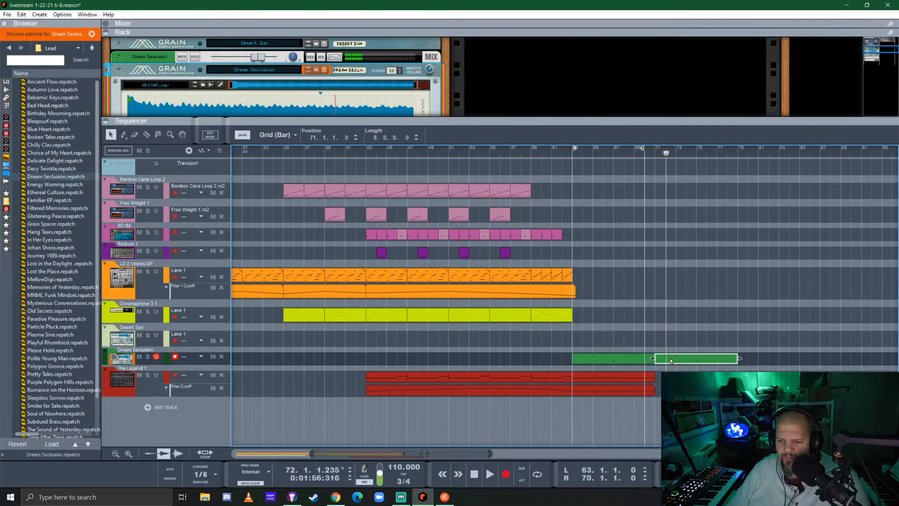
Duplicate The Legend 1's 8-bar note clip at bar 71 and keep the arrangement view open
left_click(659, 387)
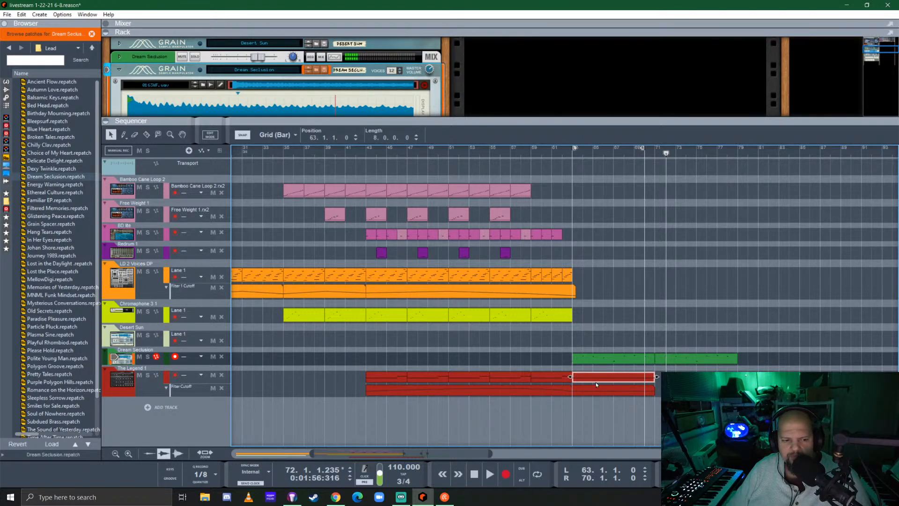
left_click_drag(686, 376, 677, 376)
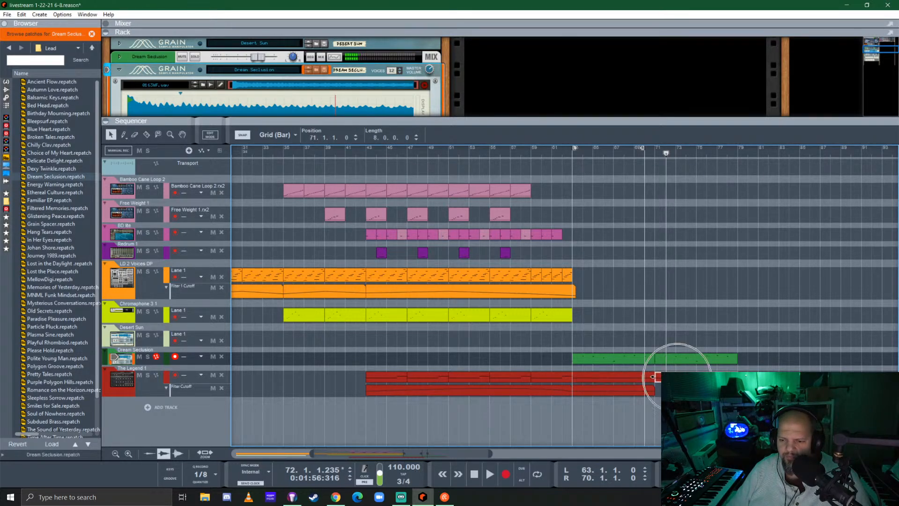
double_click(652, 376)
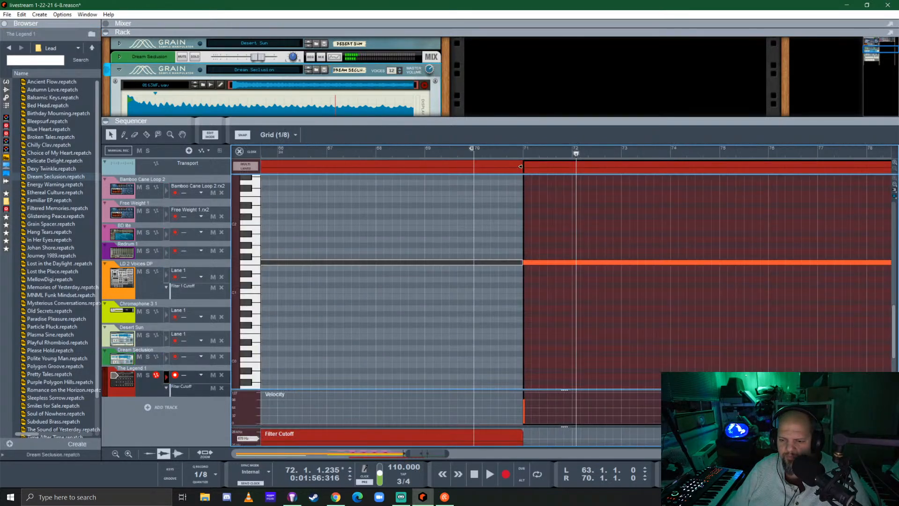
left_click(240, 152)
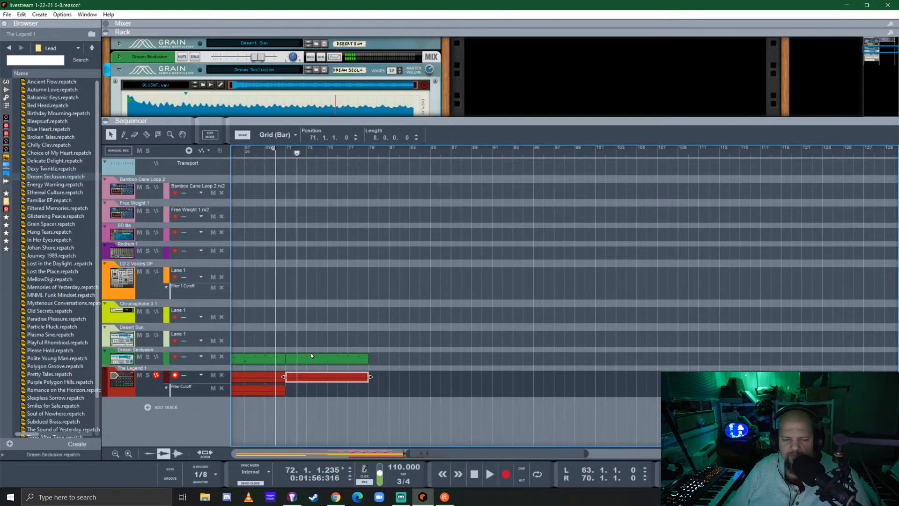
scroll(311, 355, "left", 5)
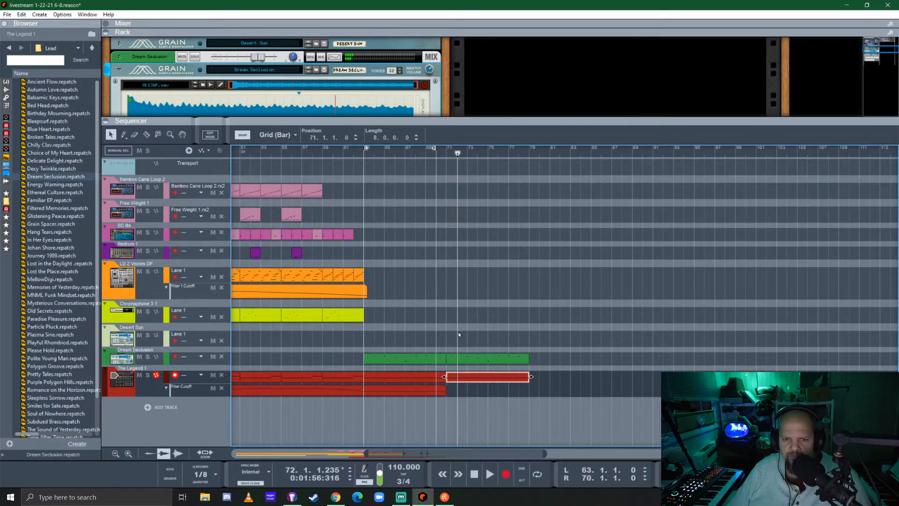
Set the loop locators to bars 71 and 79 and extend The Legend 1's Filter Cutoff clip at bar 63 to 16 bars
left_click(529, 152, "alt")
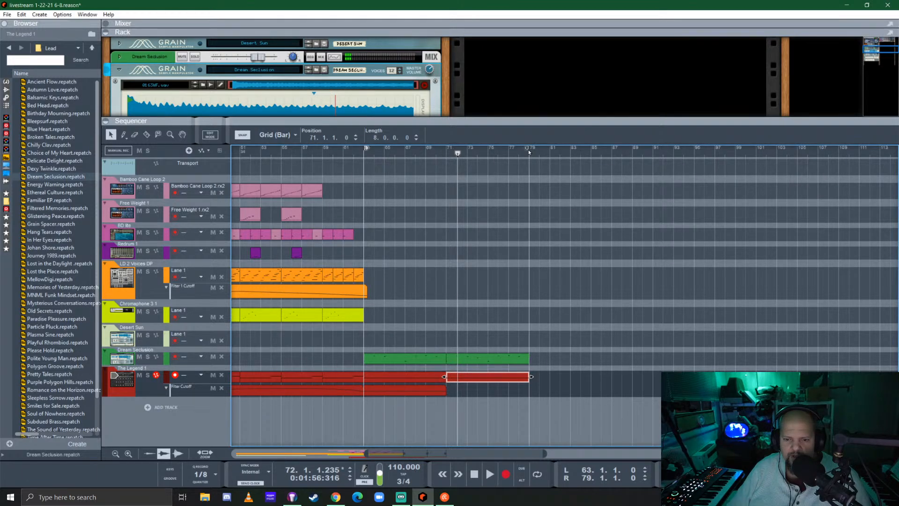
left_click(448, 152, "ctrl")
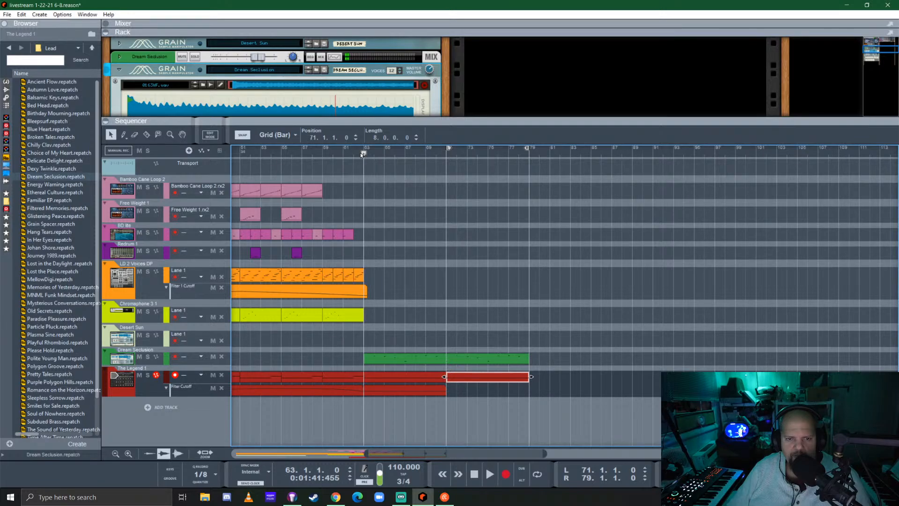
left_click(391, 392)
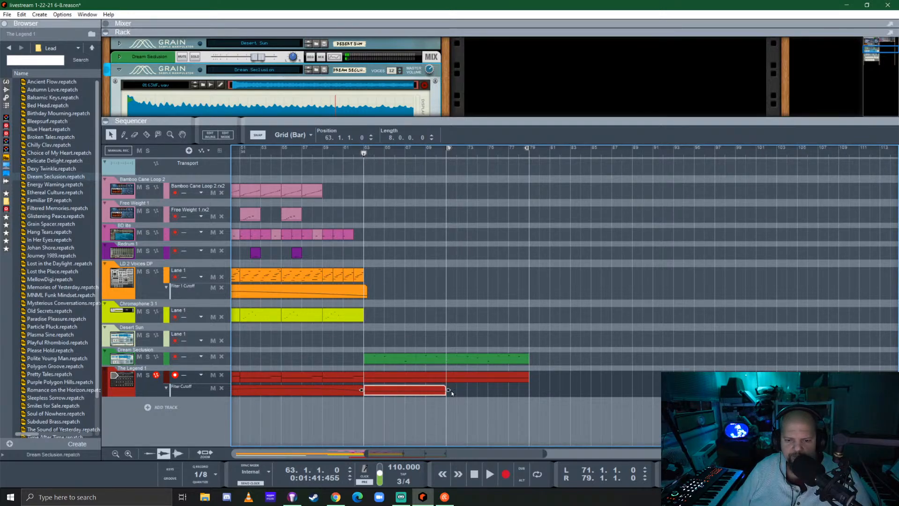
Play the arrangement from bar 63 and again from about bar 53 to hear the transition into the Dream Seclusion part
key("space")
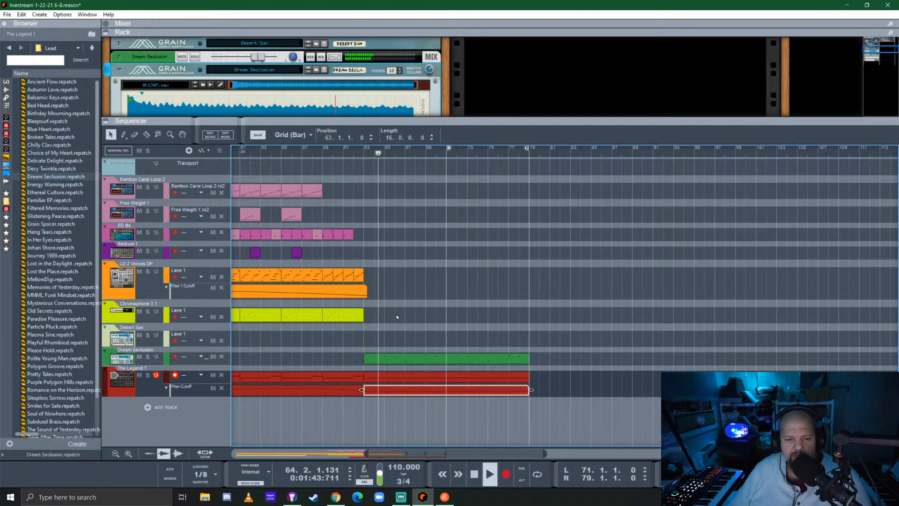
key("space")
scroll(490, 328, "left", 3)
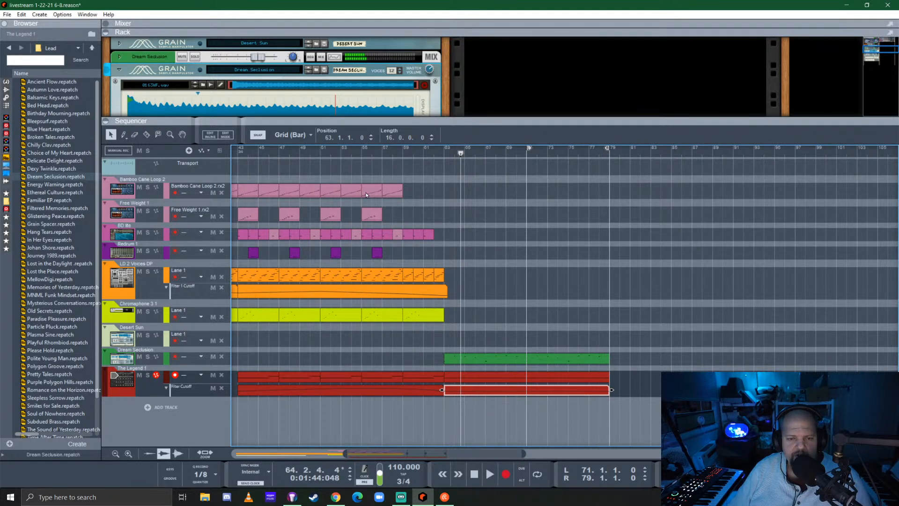
left_click(338, 152)
key("space")
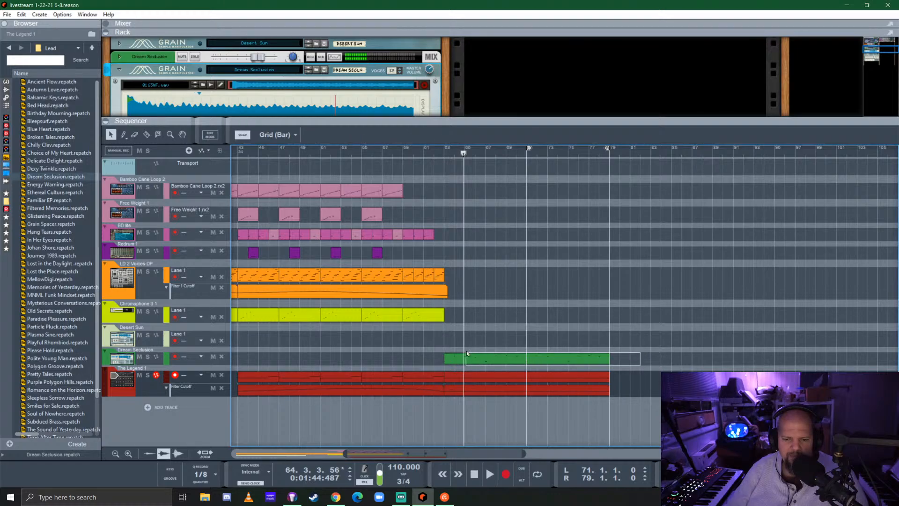
Move both Dream Seclusion clips so that the part starts at bar 67, auditioning the lead-in from bar 61
left_click_drag(462, 361, 592, 364)
left_click(422, 151)
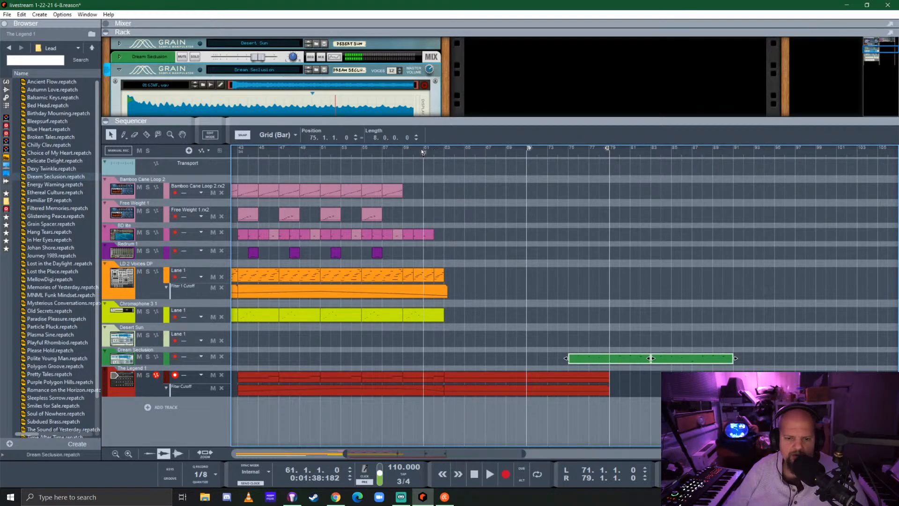
key("space")
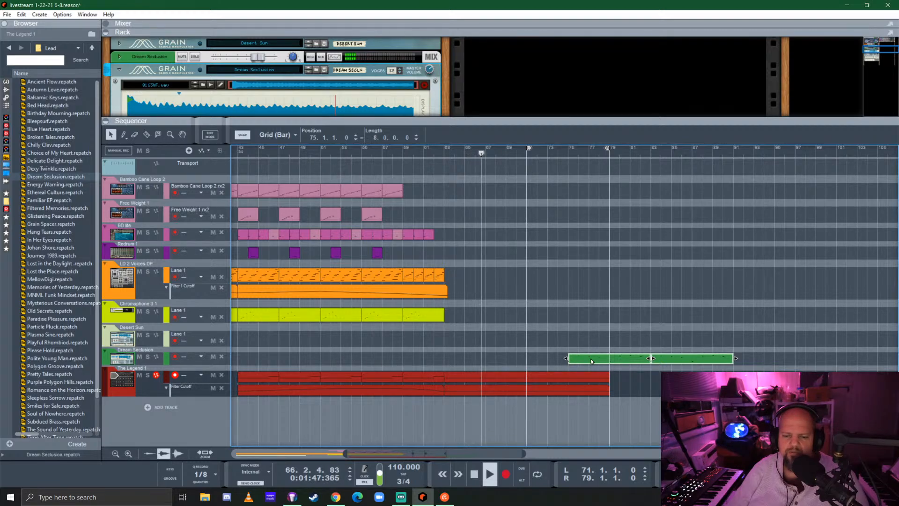
left_click_drag(591, 359, 511, 363)
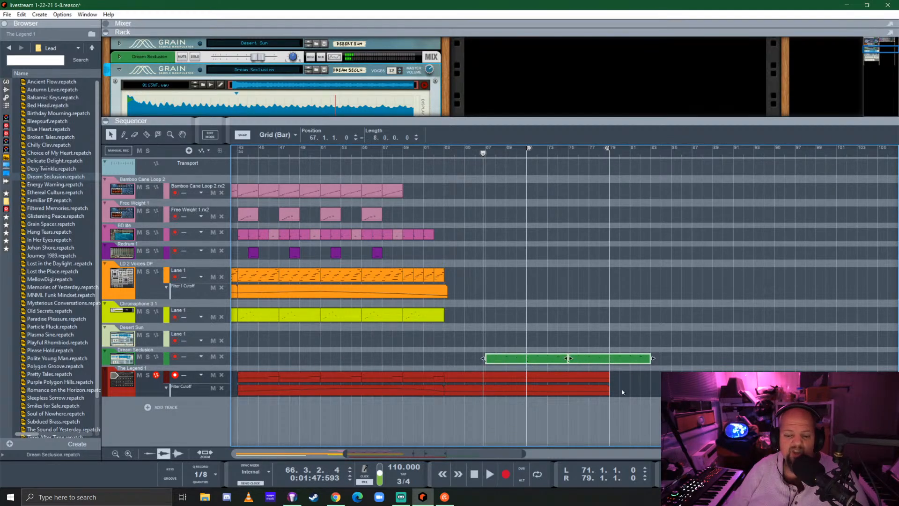
Delete The Legend 1 note clip at bar 71 and extend the note and Filter Cutoff clips at bar 63 to 20 bars
left_click(564, 377)
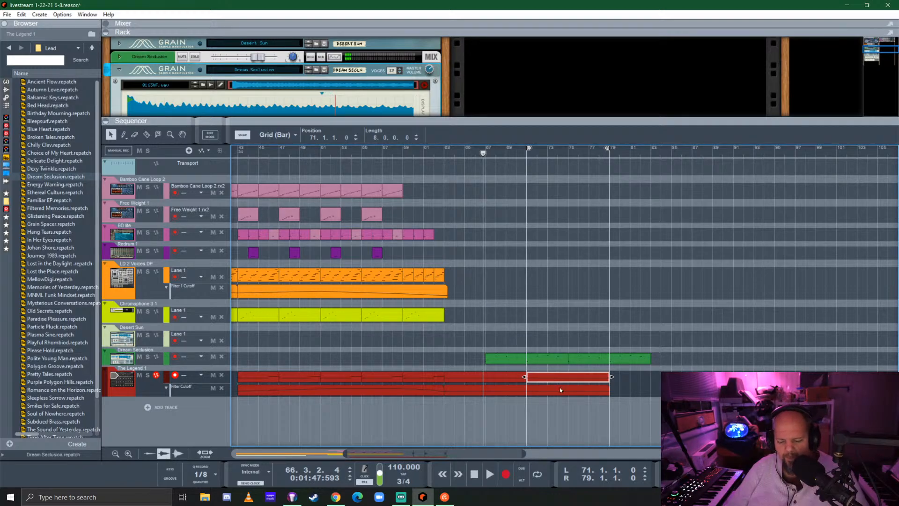
key("Delete")
left_click(562, 391)
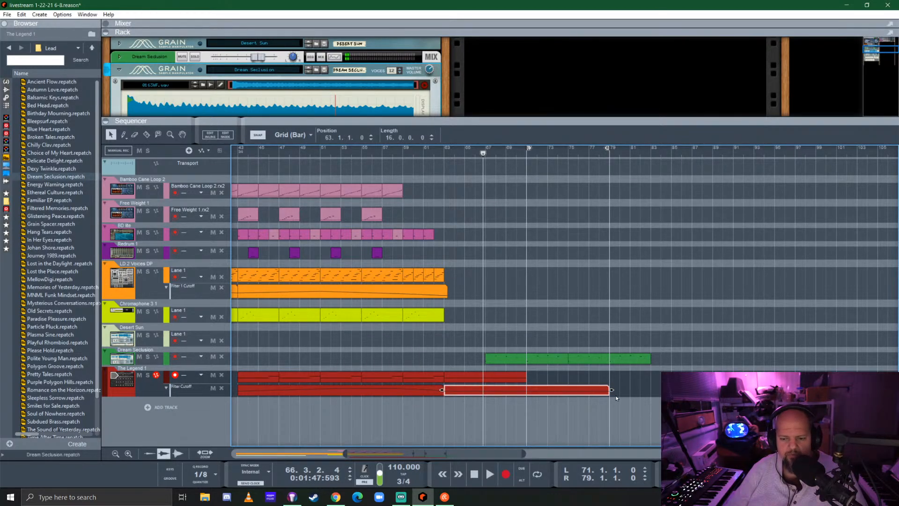
left_click(511, 377)
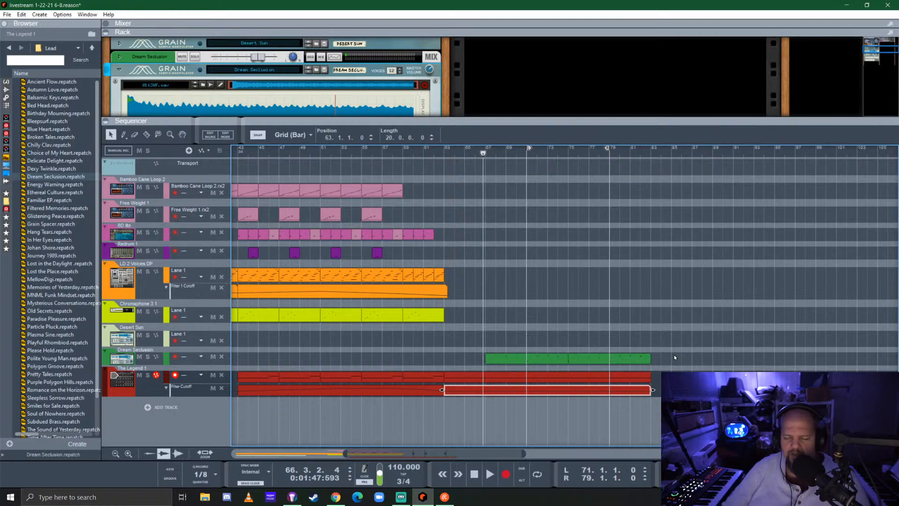
left_click(484, 157)
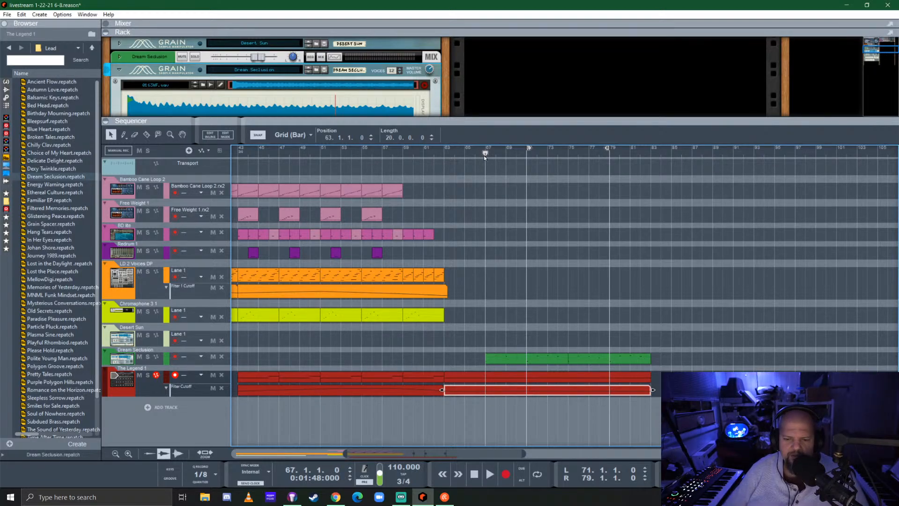
Expose the insert slot of the Dream Seclusion mix channel in an enlarged rack and browse the effects devices
left_click_drag(511, 118, 504, 325)
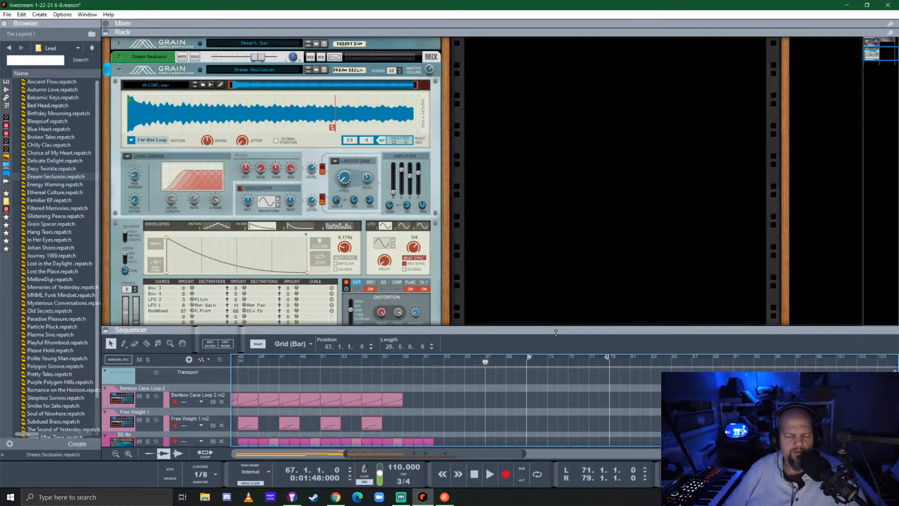
left_click(119, 70)
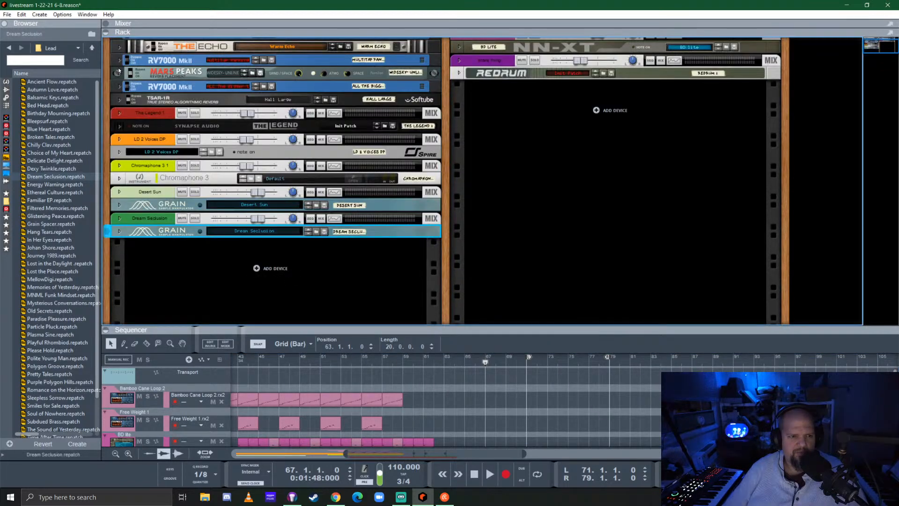
left_click(120, 218)
left_click(131, 236)
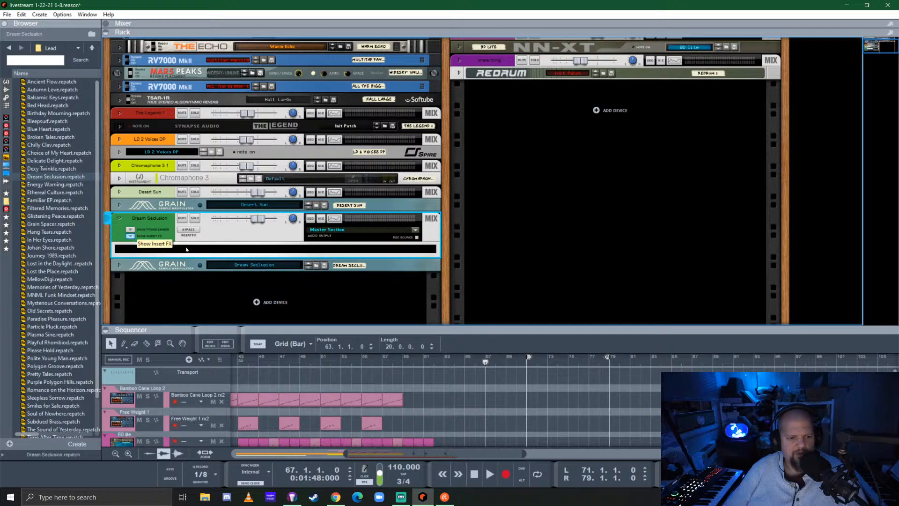
left_click(5, 90)
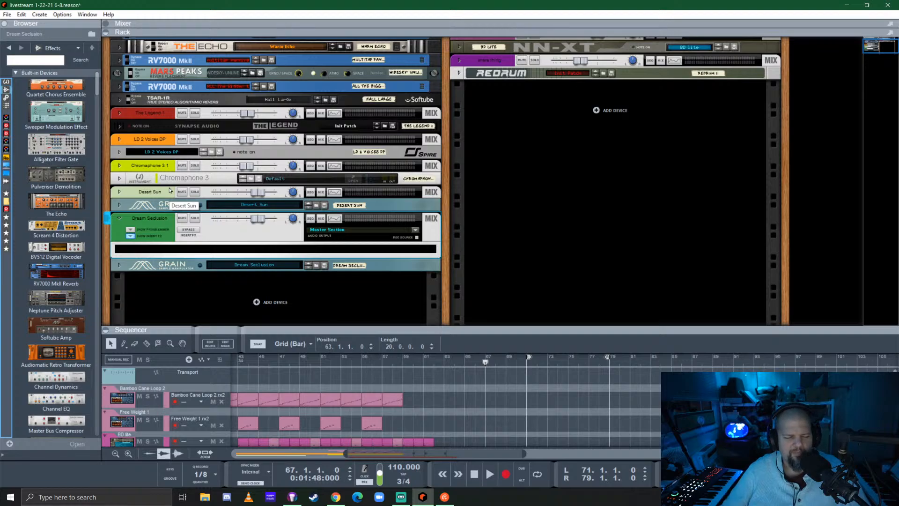
Set the loop locators to run from bar 67 to bar 83
left_click_drag(508, 329, 542, 160)
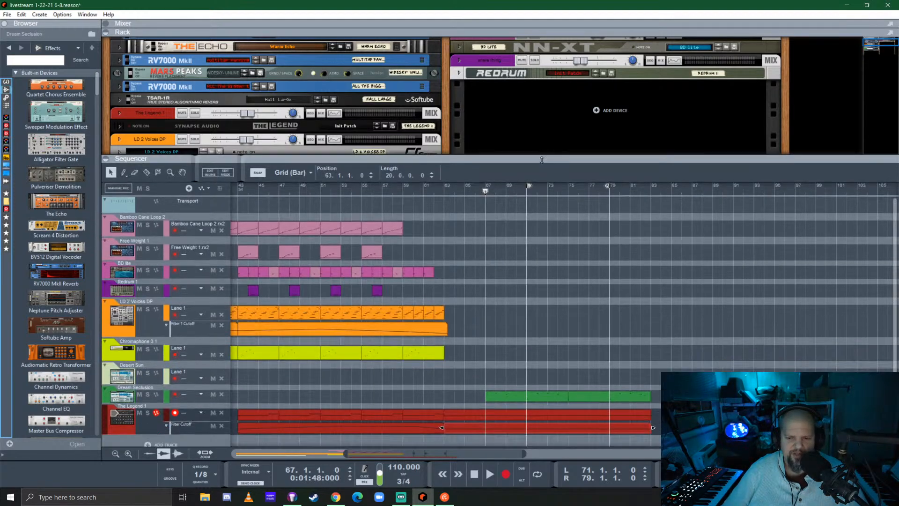
left_click(486, 188, "ctrl")
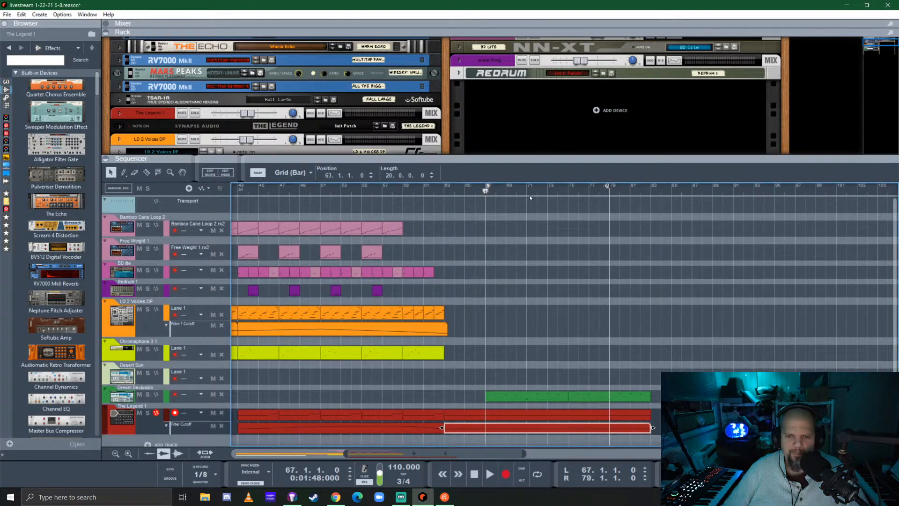
left_click(652, 188, "alt")
Add a Sweeper Modulation Effect as an insert on the Dream Seclusion mix channel
left_click_drag(585, 159, 553, 348)
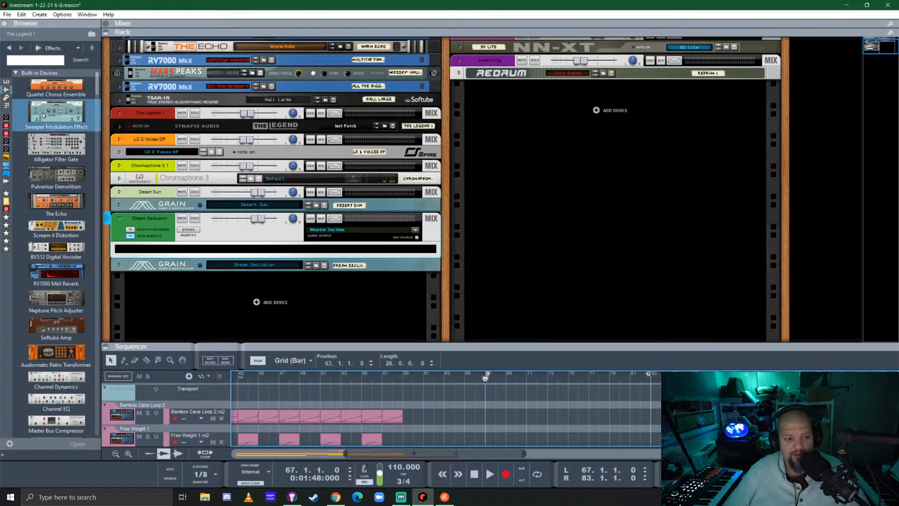
left_click_drag(44, 114, 215, 243)
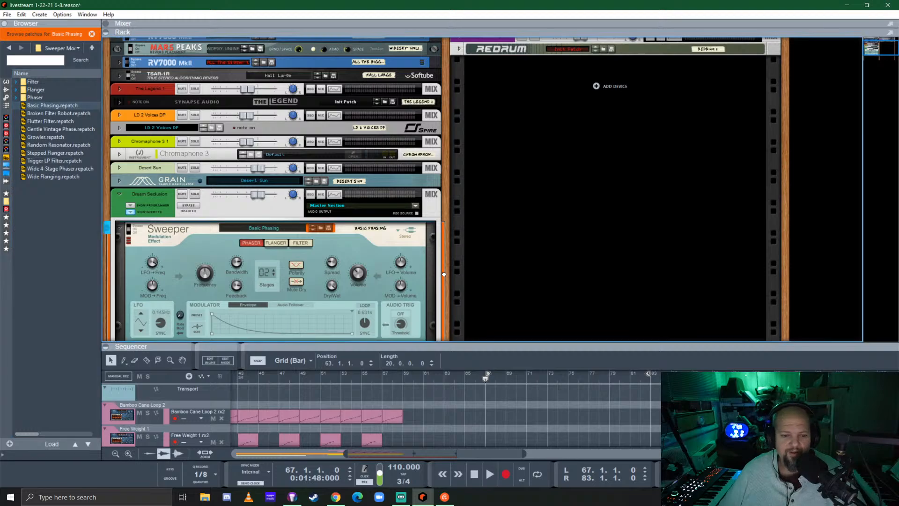
scroll(445, 244, "down", 2)
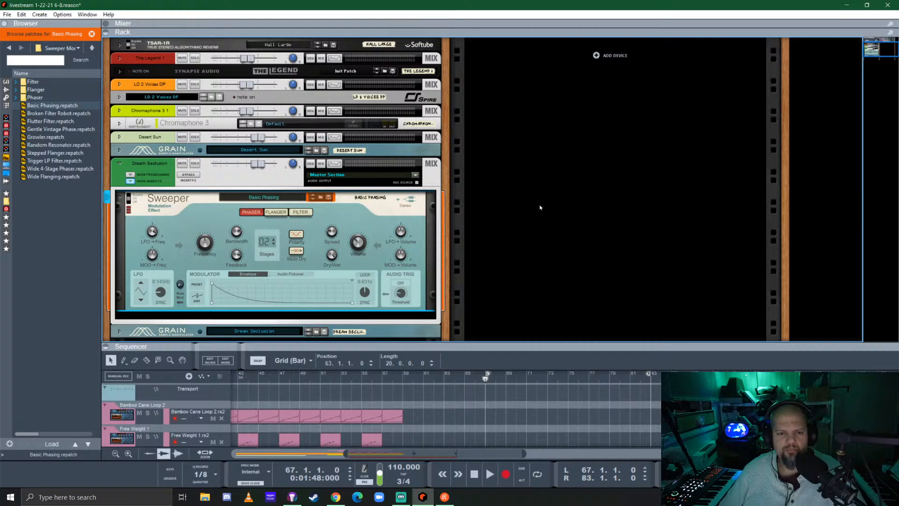
Play from bar 67 with the Dream Seclusion channel soloed to audition the Sweeper's Basic Phasing patch
key("space")
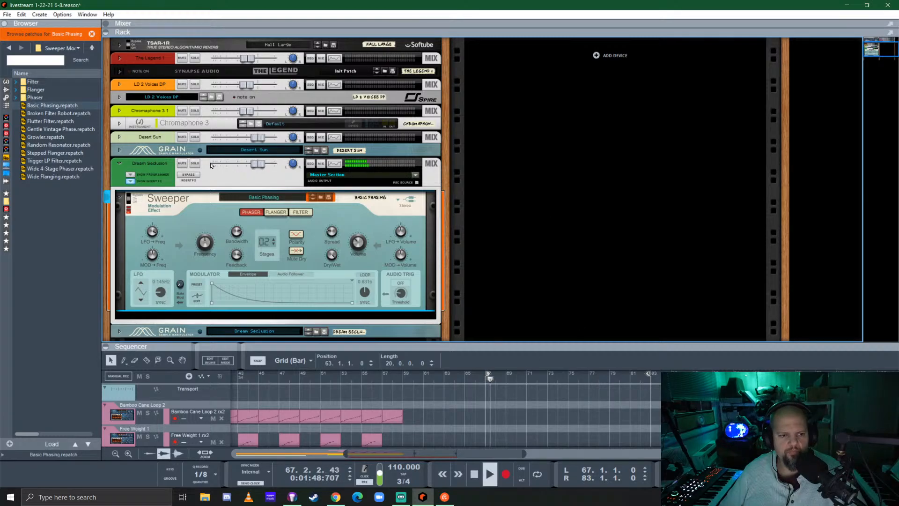
left_click(195, 164)
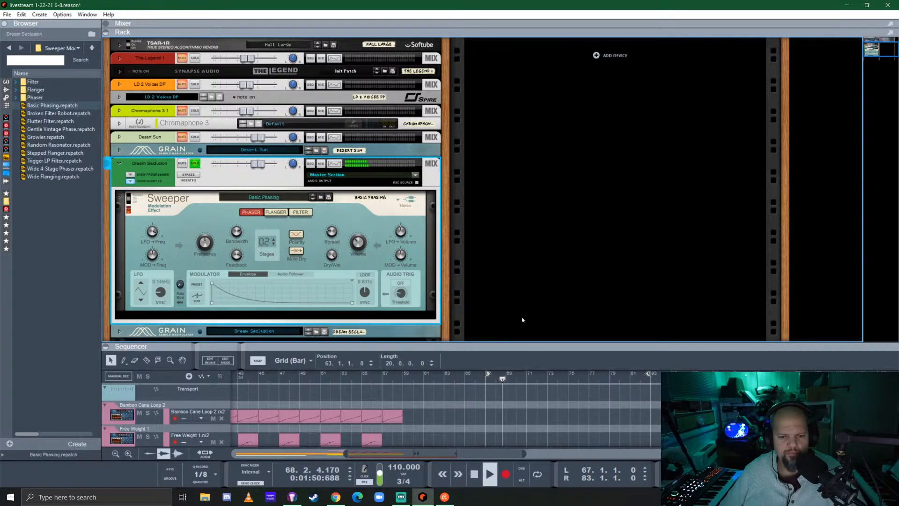
left_click_drag(536, 346, 537, 157)
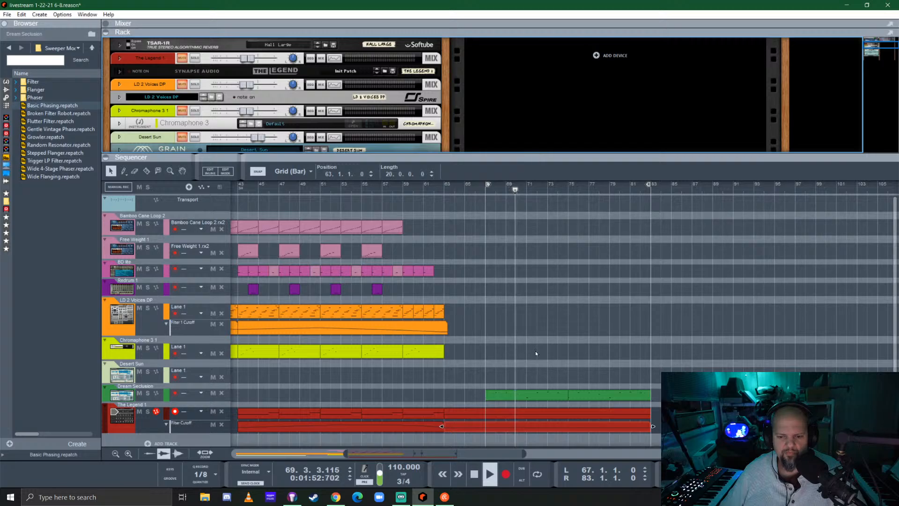
left_click(524, 409)
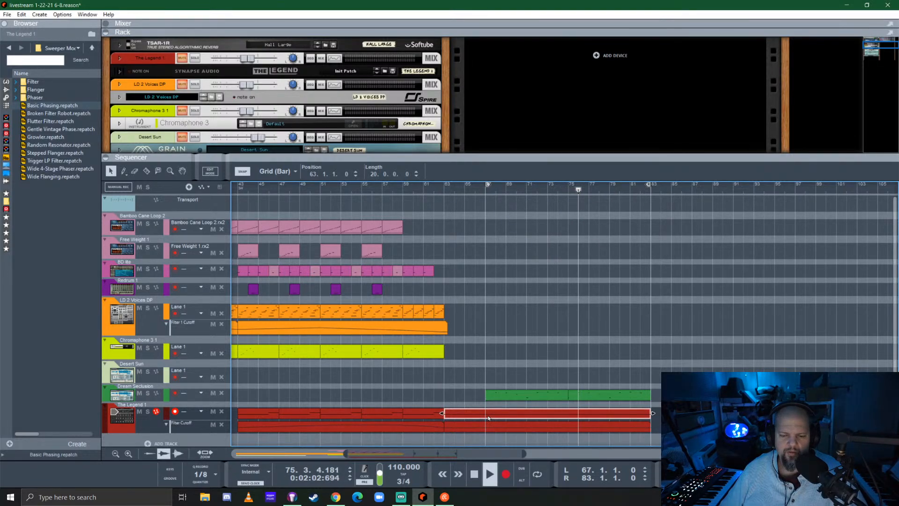
left_click_drag(507, 159, 501, 352)
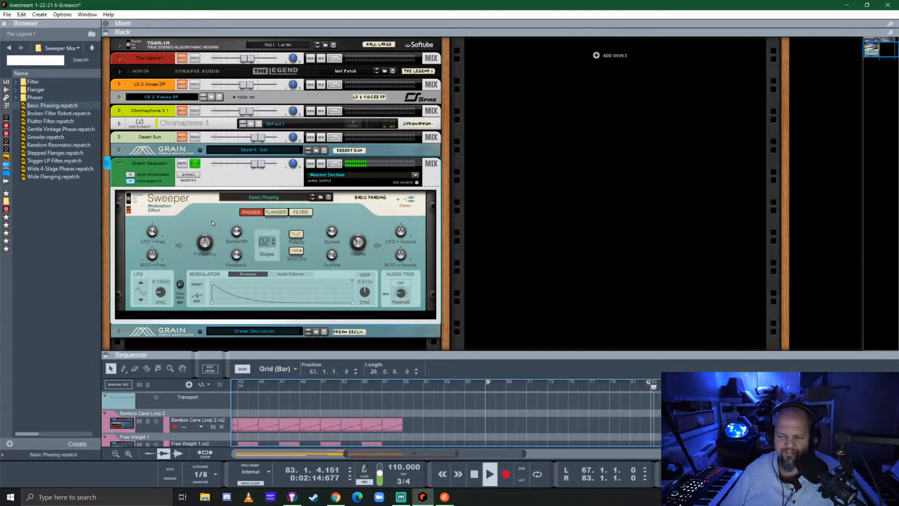
Turn on looping for bars 67 to 83 and restart playback from bar 67
key("space")
left_click(485, 390)
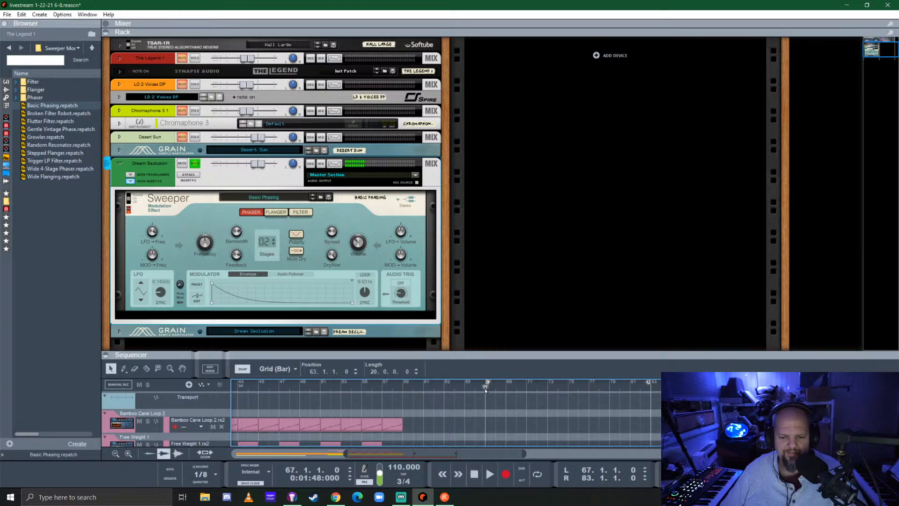
key("l")
key("space")
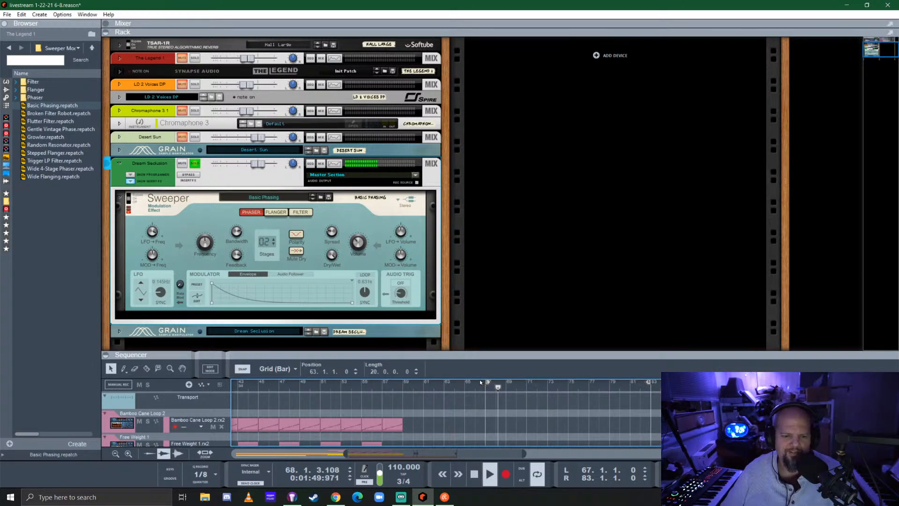
Switch the Sweeper to Flanger mode and adjust its feedback and volume while the loop plays
left_click(283, 213)
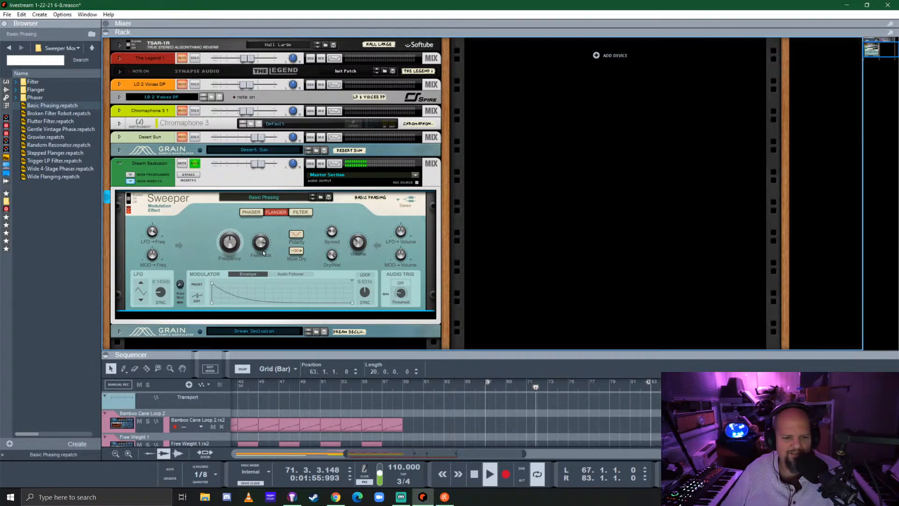
mouse_move(263, 250)
mouse_move(267, 247)
left_mouse_down()
mouse_move(266, 255)
mouse_move(261, 238)
left_mouse_up()
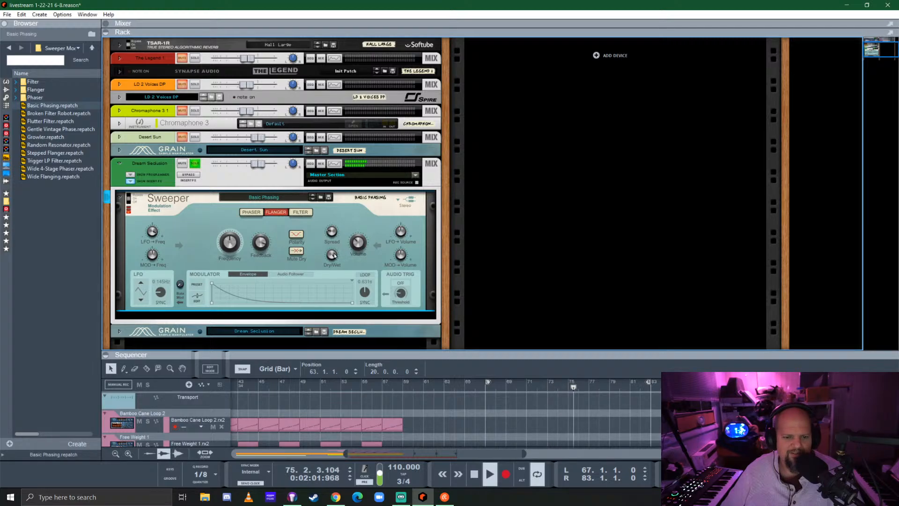
left_click_drag(359, 247, 367, 229)
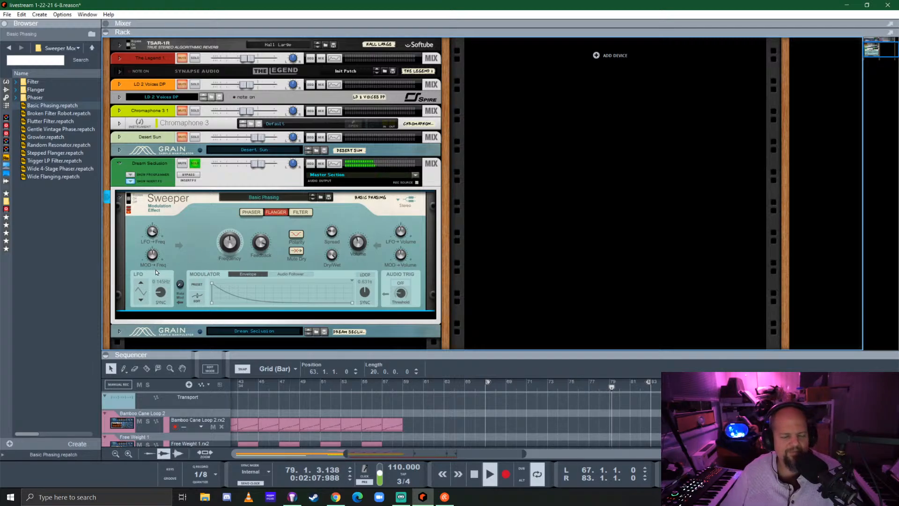
Adjust the Sweeper's LFO rate, LFO frequency modulation amount and spread by ear
left_click_drag(162, 292, 162, 295)
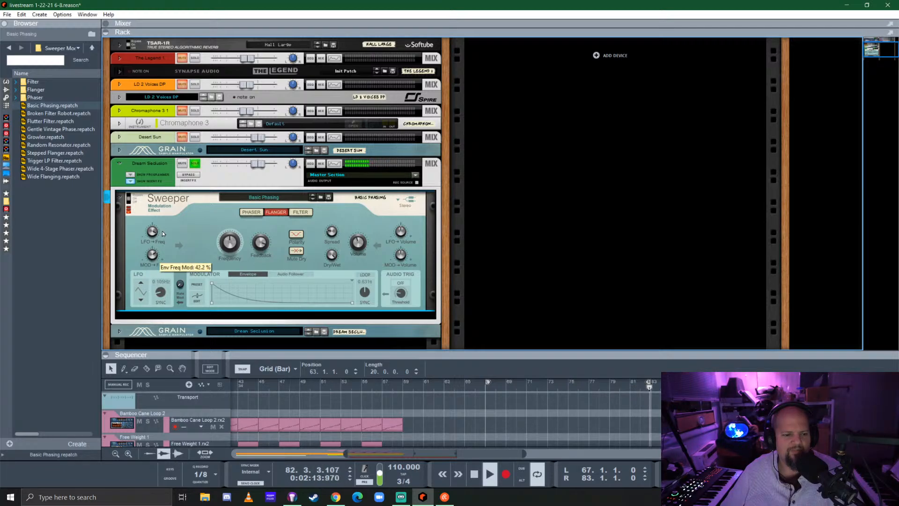
left_click_drag(164, 233, 162, 256)
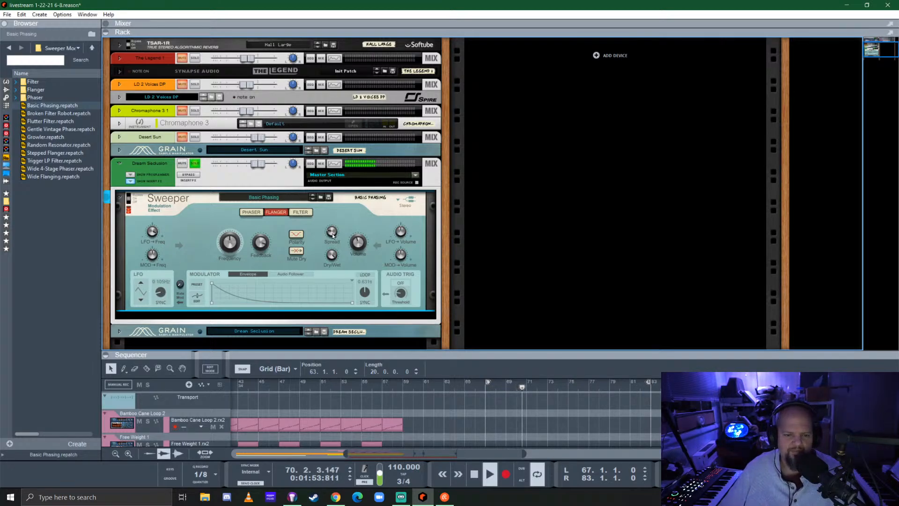
left_click_drag(334, 233, 366, 184)
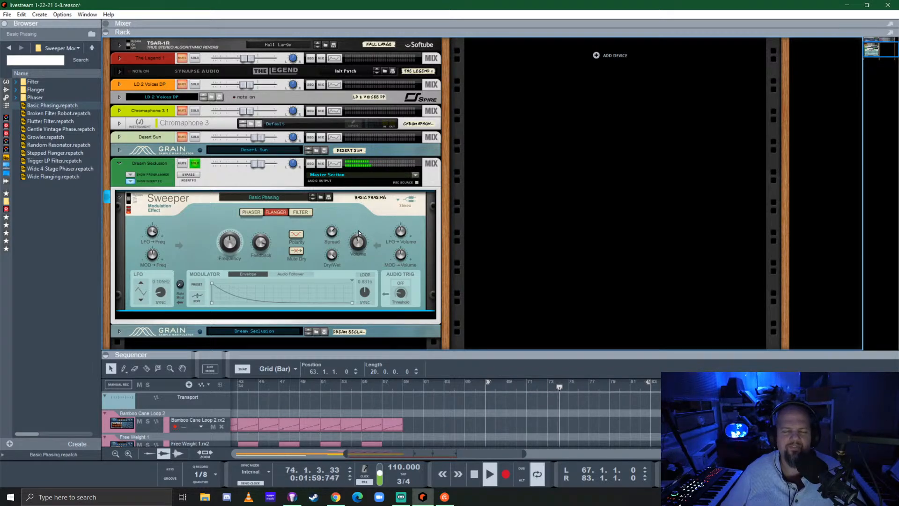
Fold the Sweeper and add the ValhallaSupermassive_x64 reverb below it in the Dream Seclusion insert section
left_click(120, 199)
left_click(6, 249)
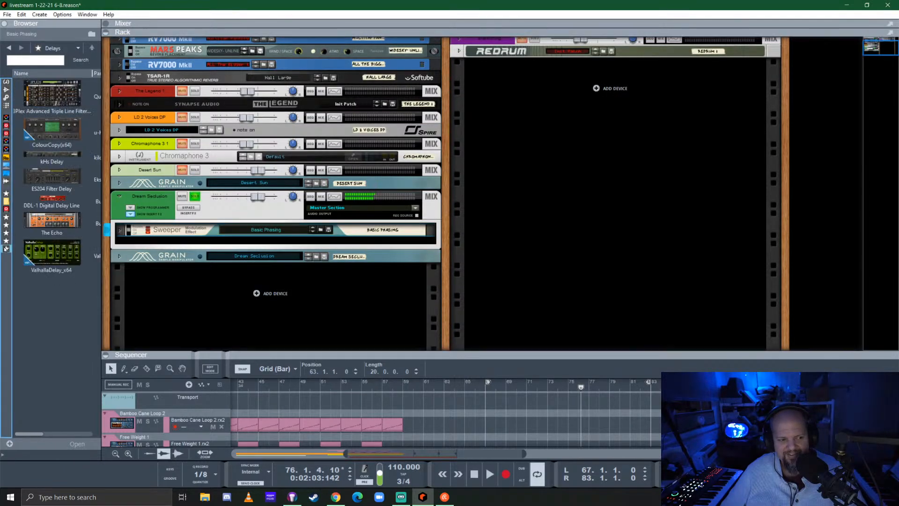
left_click(6, 241)
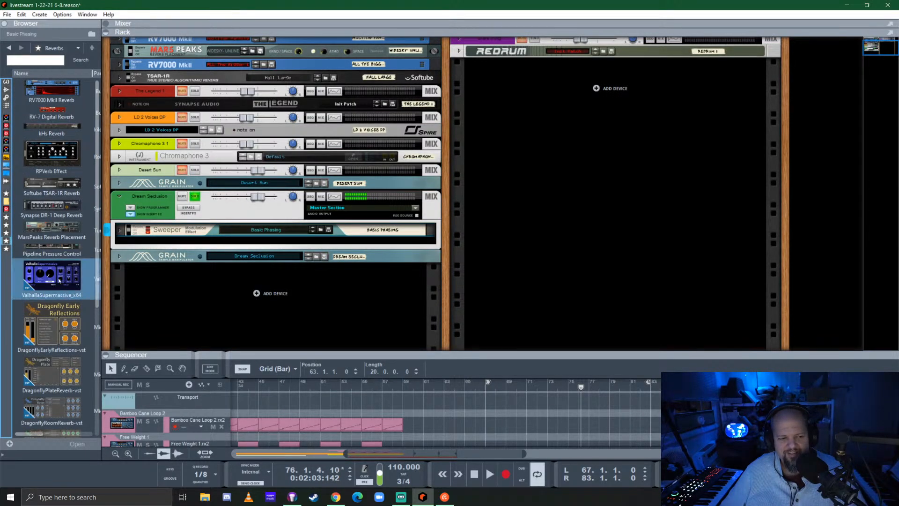
left_click_drag(52, 277, 251, 246)
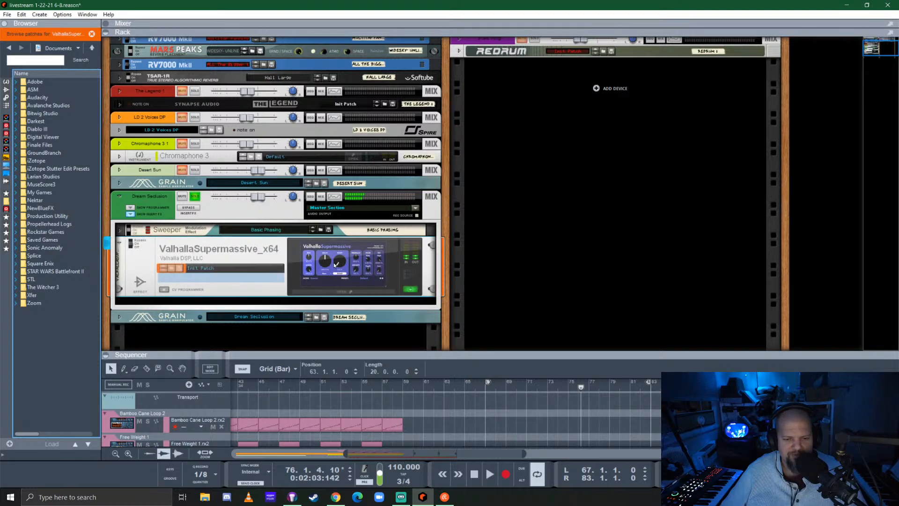
Load the Z-Massive reverb preset BensonArizona in ValhallaSupermassive and set its mix to 47.2 %
left_click(299, 211)
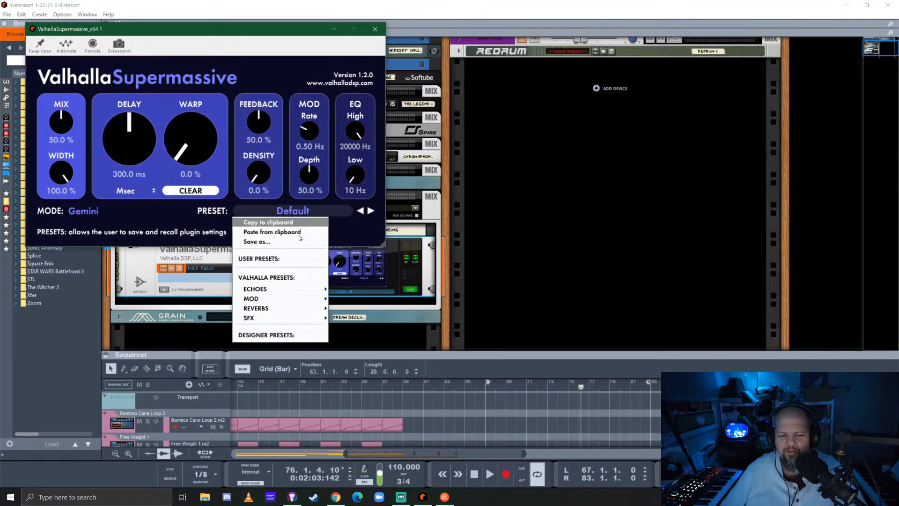
mouse_move(298, 308)
mouse_move(358, 307)
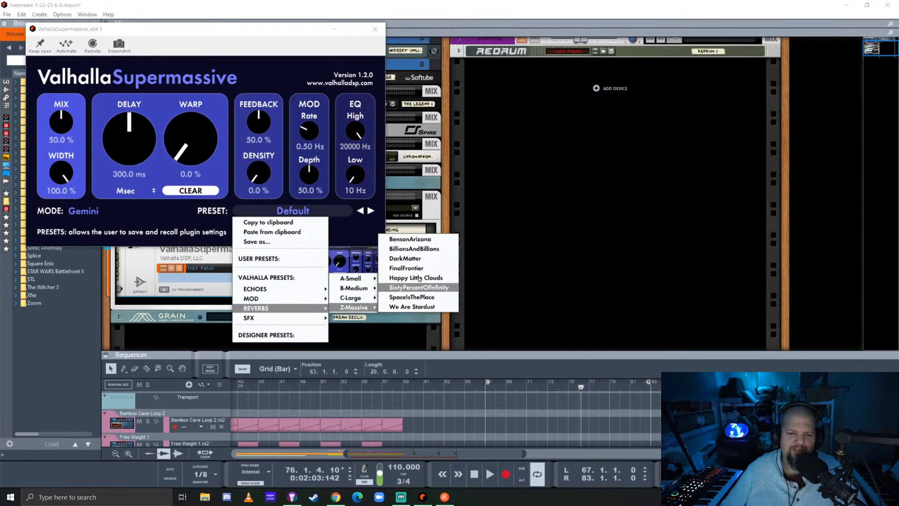
left_click(426, 241)
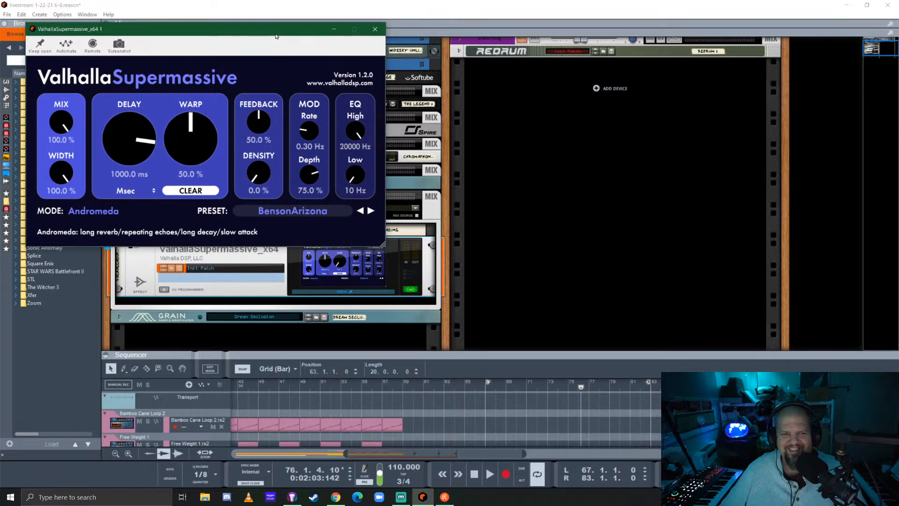
left_click_drag(275, 35, 600, 119)
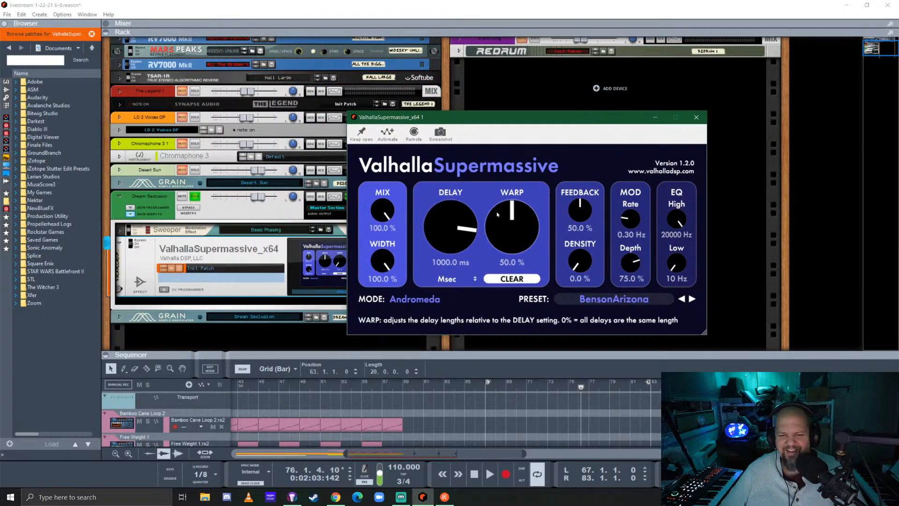
left_click_drag(382, 211, 413, 267)
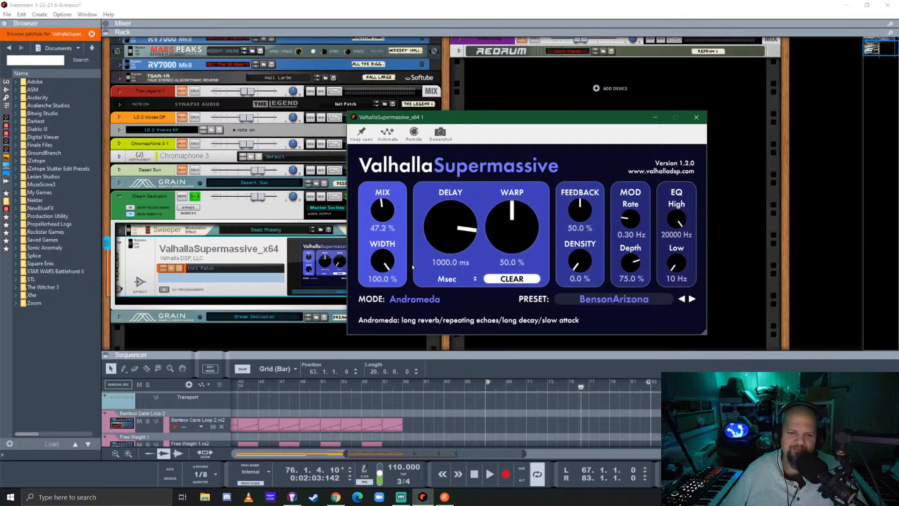
Play from bar 67 to audition the ValhallaSupermassive reverb on Dream Seclusion, and close the plugin window
left_click_drag(593, 121, 662, 134)
left_click_drag(402, 355, 403, 332)
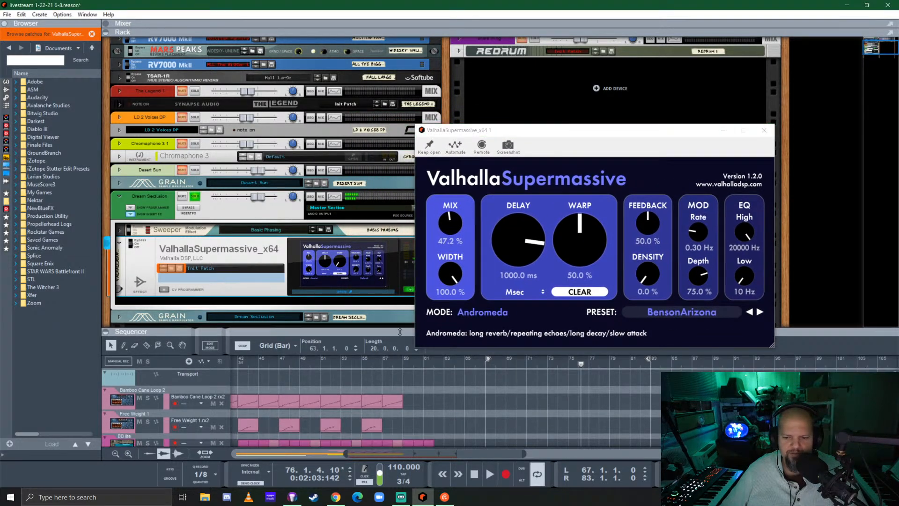
left_click(487, 367)
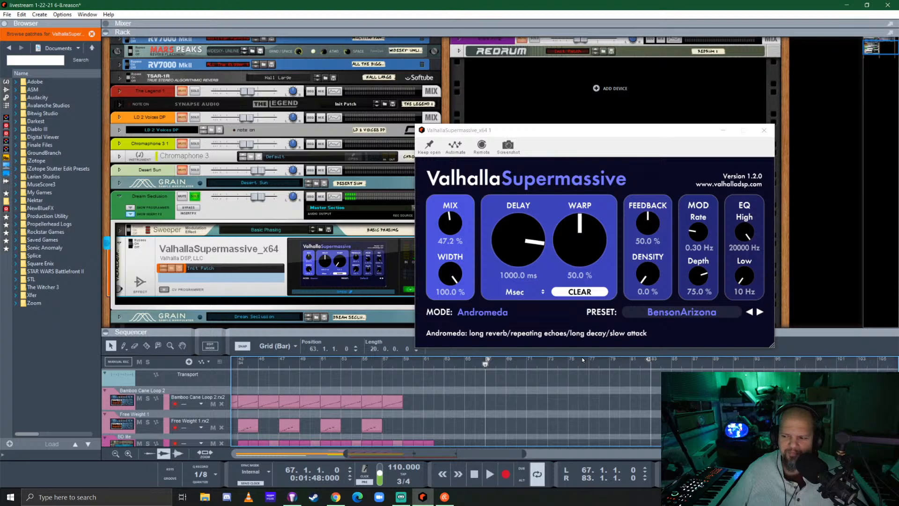
key("space")
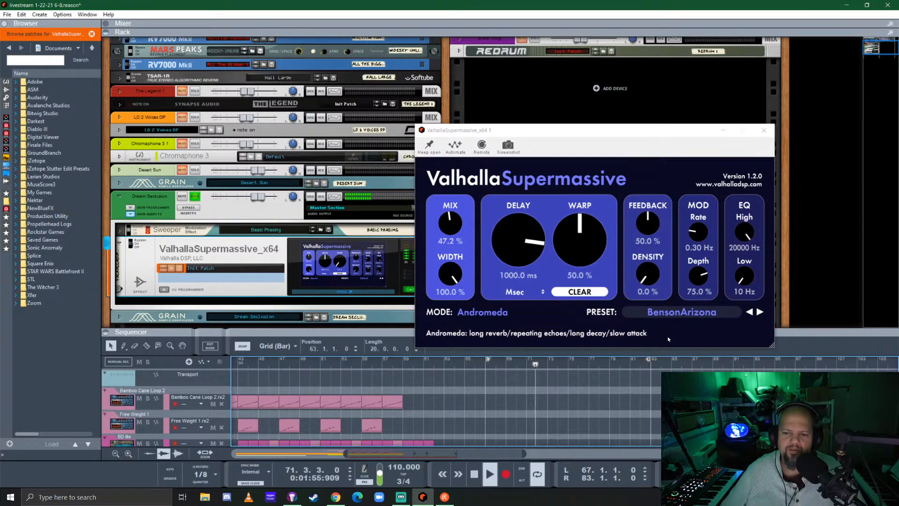
left_click(765, 131)
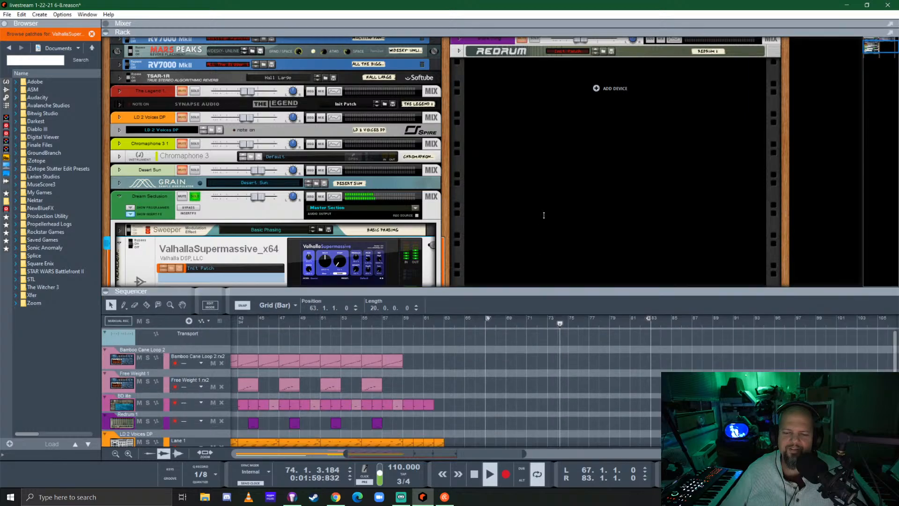
In an enlarged sequencer, copy the Dream Seclusion clip at bar 75 to bar 83 and set the loop end to bar 93
left_click_drag(544, 215, 544, 129)
left_click(597, 367)
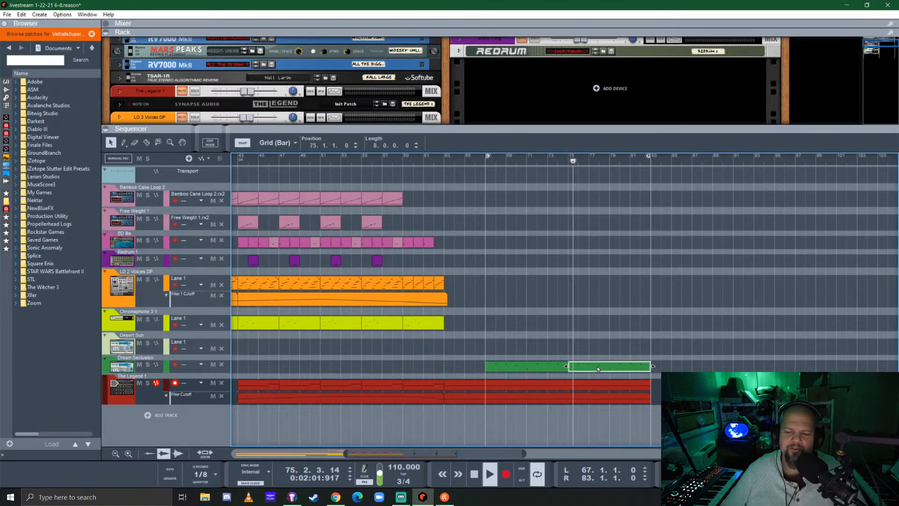
left_click_drag(599, 365, 680, 366)
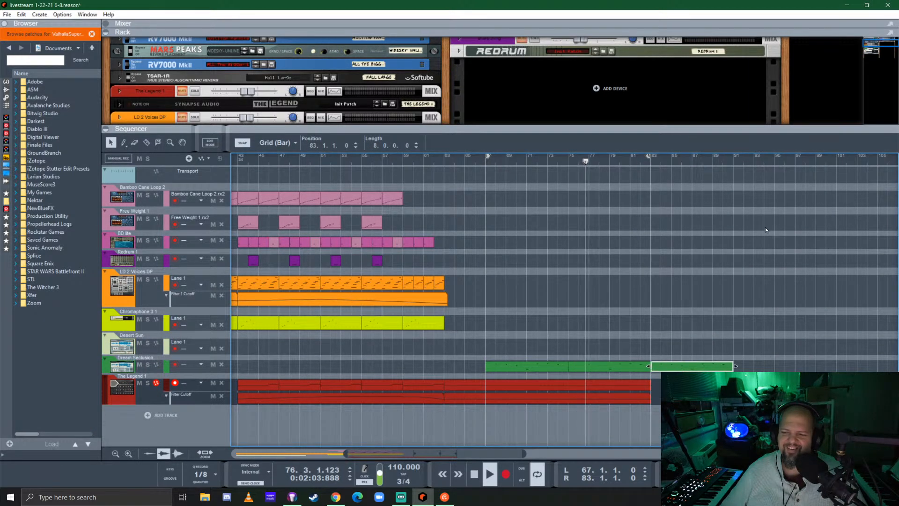
left_click(753, 156, "alt")
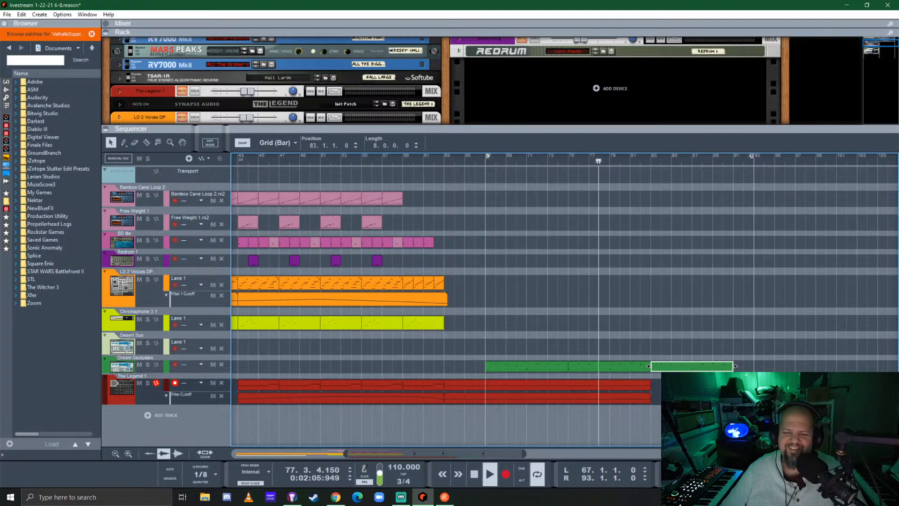
Lengthen The Legend 1 note and Filter Cutoff clips at bar 63 to 28 bars, and set the loop from bar 63 to bar 91
left_click(616, 385)
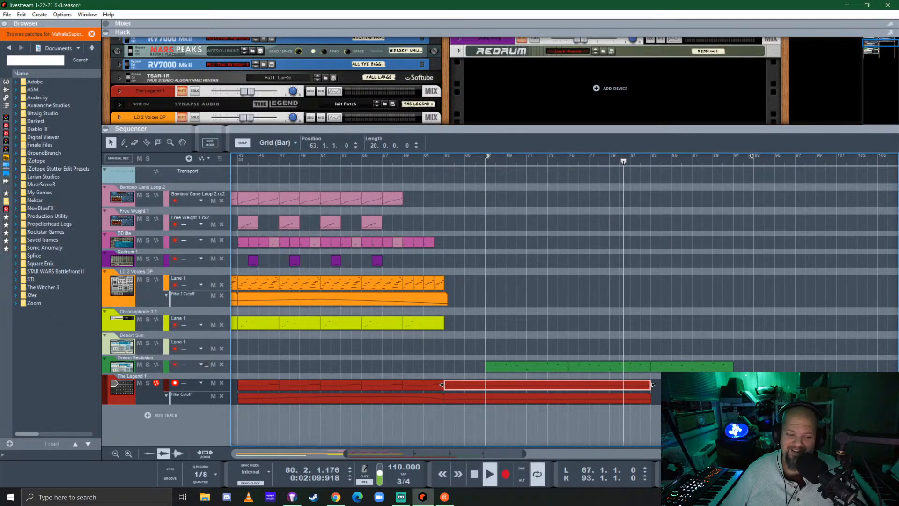
left_click_drag(653, 384, 735, 385)
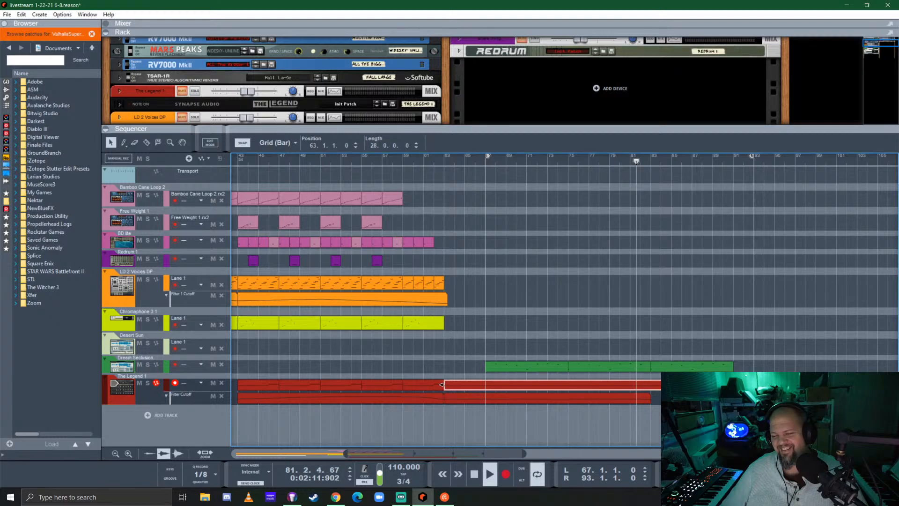
left_click(448, 397)
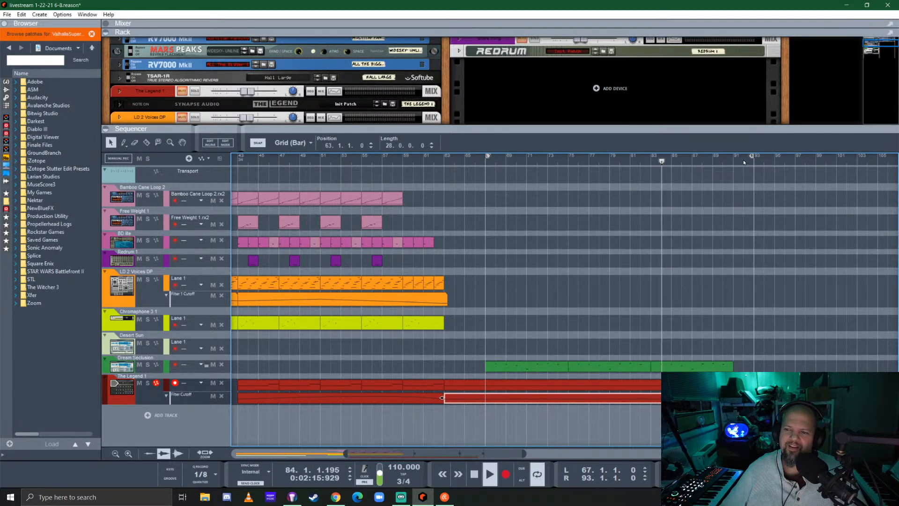
left_click_drag(752, 157, 733, 162)
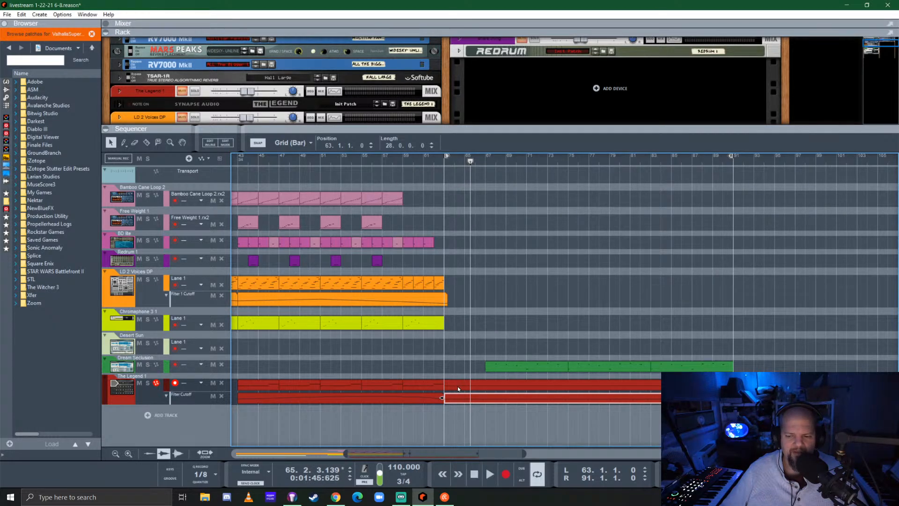
Open The Legend 1 clip at bar 63 for note editing, inspect the start and length of its F1 note, and return to the arrangement
scroll(457, 386, "up", 2)
left_click(444, 387)
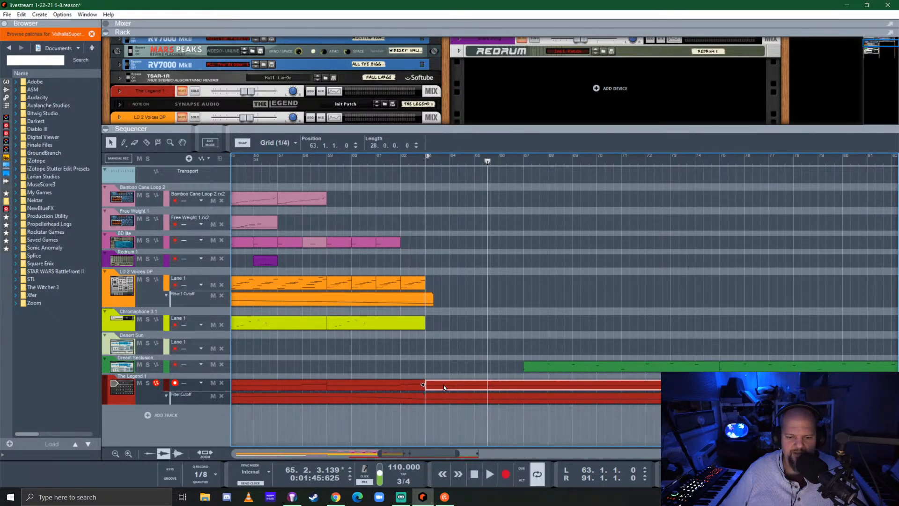
double_click(444, 386)
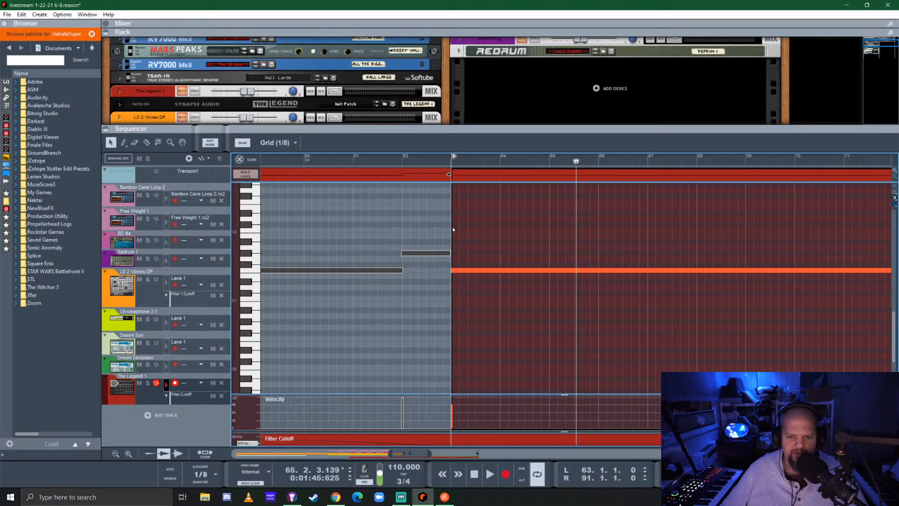
left_click(458, 270)
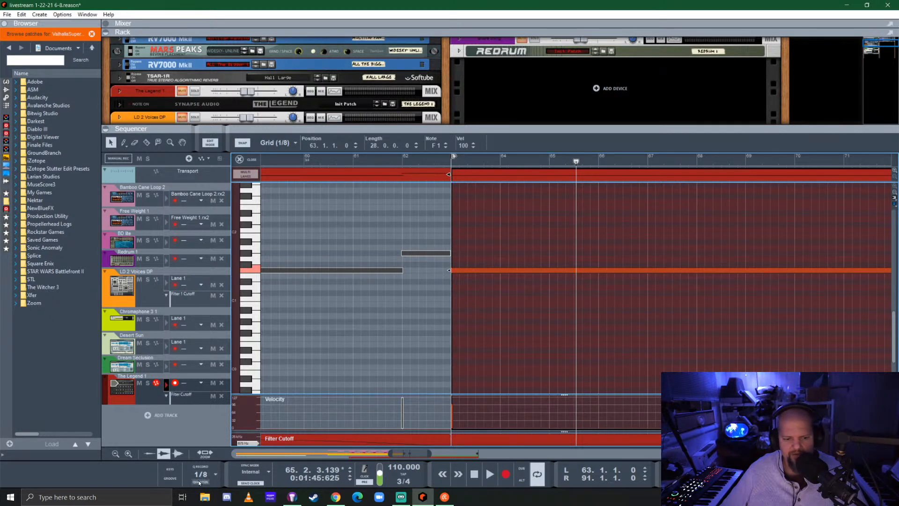
left_click(240, 159)
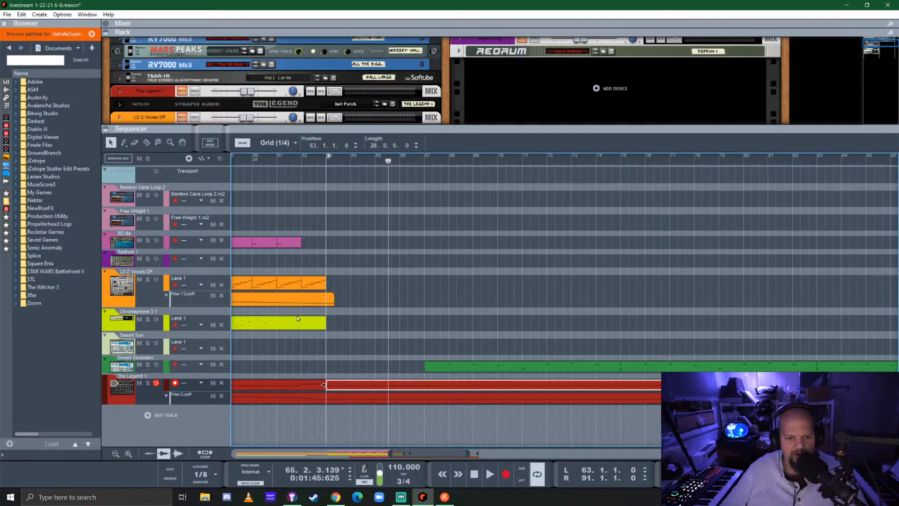
Play briefly from bar 63 to check the section's start, and place the playhead at 62.2.1.0
scroll(297, 319, "left", 4)
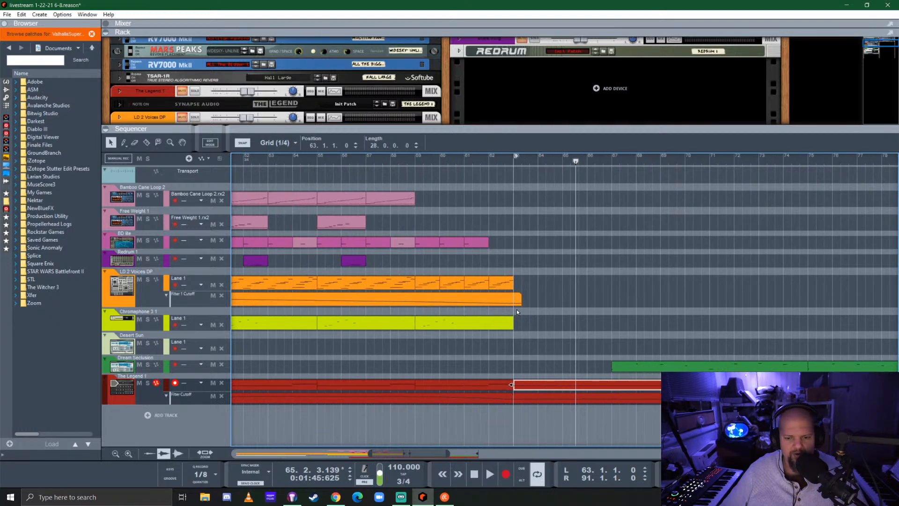
left_click(515, 158)
key("space")
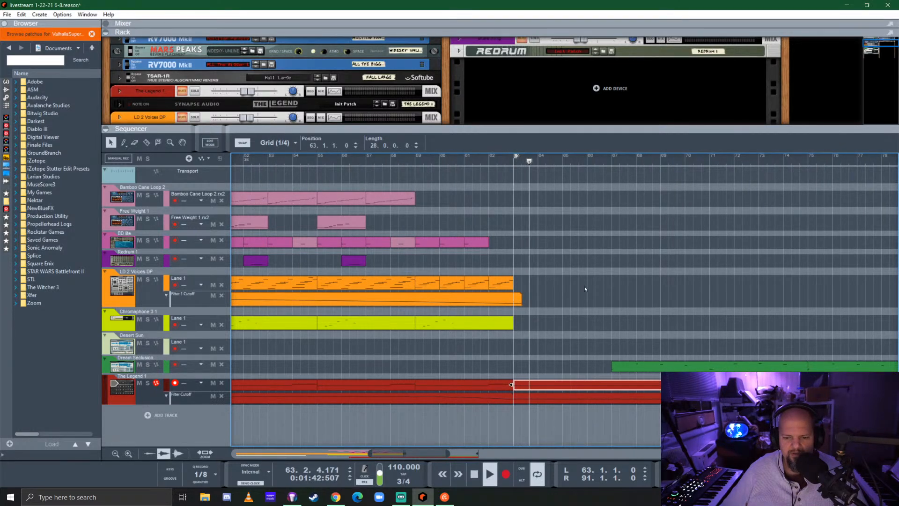
key("space")
left_click(497, 159)
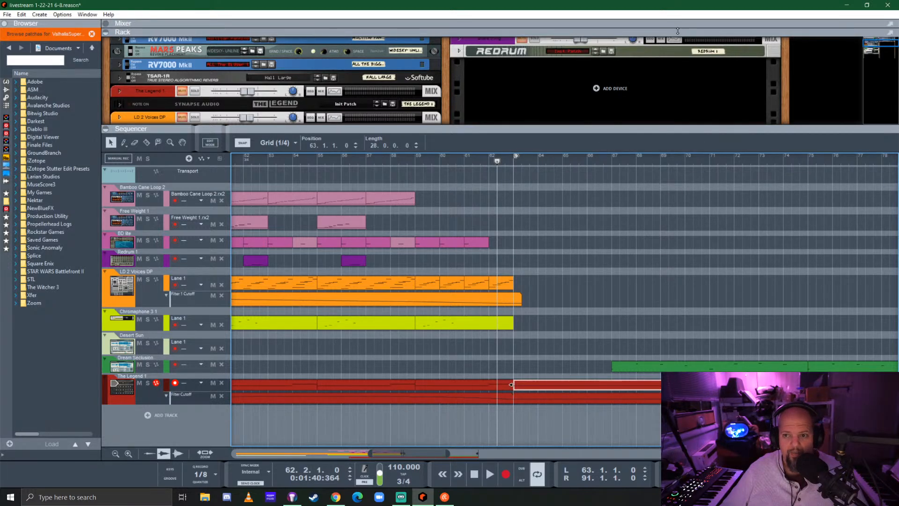
scroll(644, 101, "up", 3)
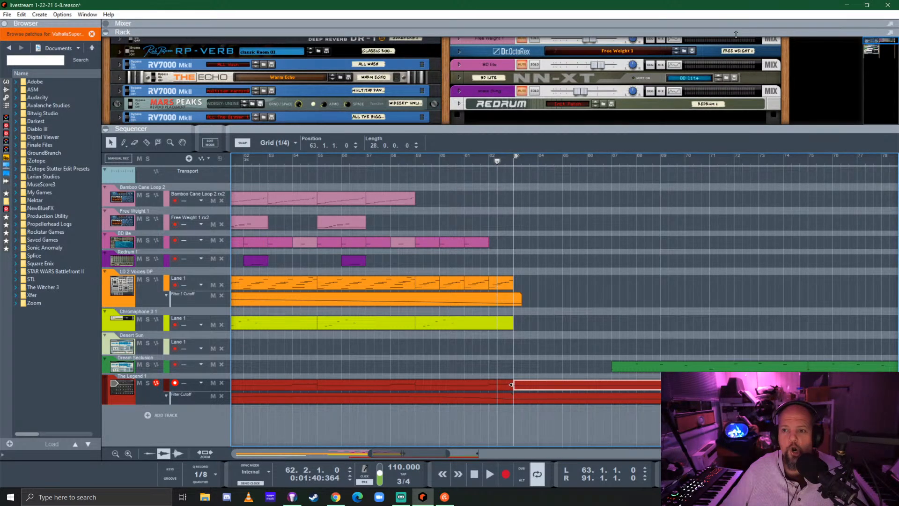
Shrink the mixer, collapse the rack and enlarge the sequencer to show all tracks through bar 91
left_click_drag(734, 32, 735, 192)
left_click(818, 186)
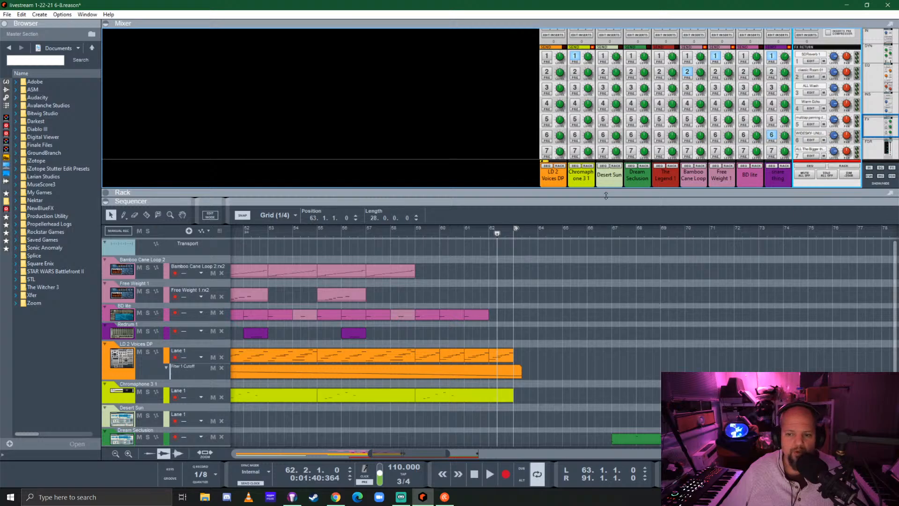
left_click_drag(609, 202, 609, 105)
scroll(589, 252, "down", 5)
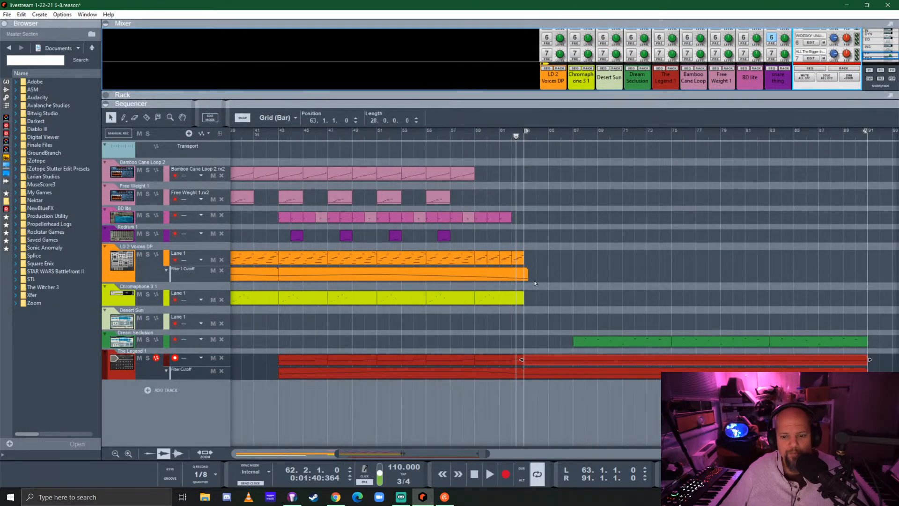
Play the section from bar 63 to about bar 90 to review The Legend 1 and Dream Seclusion together
left_click(539, 146)
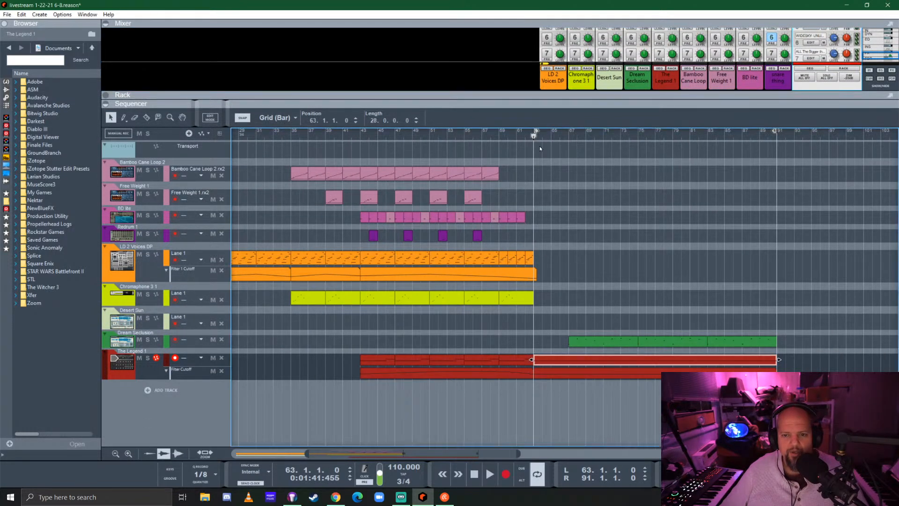
key("space")
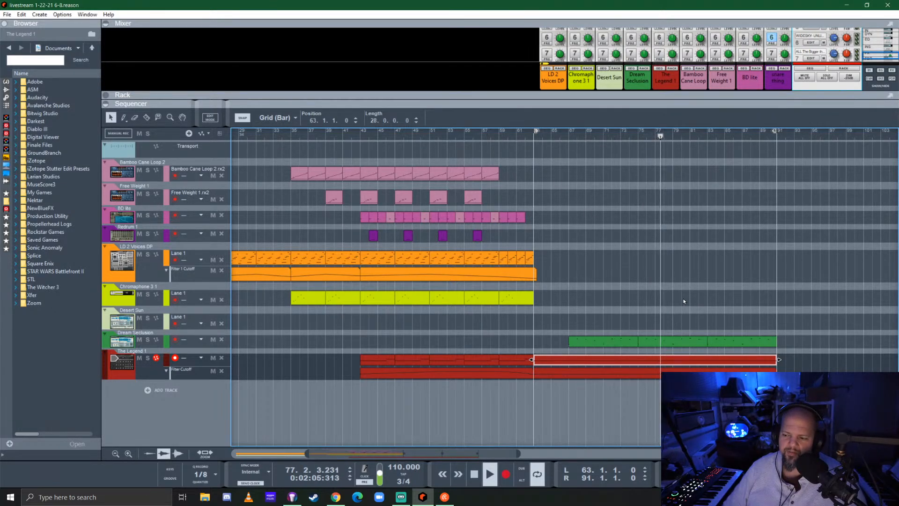
scroll(572, 319, "right", 5)
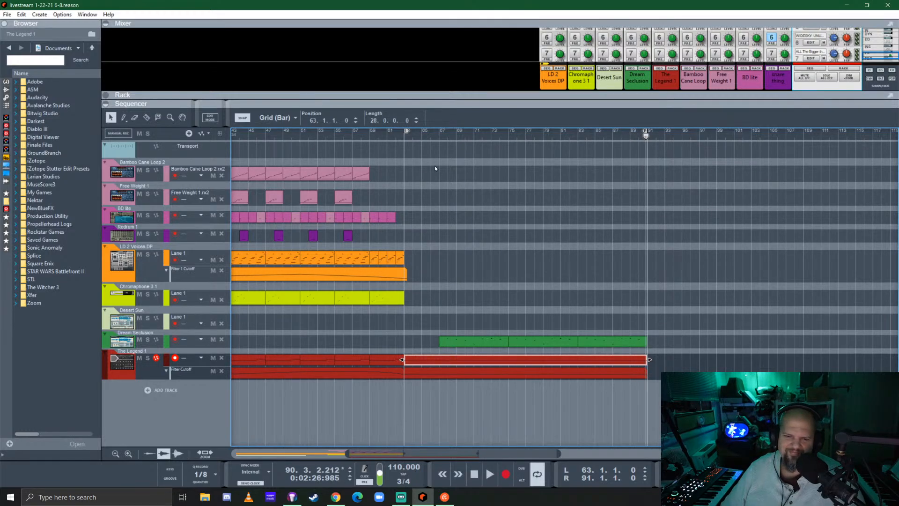
Set the loop start to bar 75, shorten The Legend 1 note clip at bar 63 to 12 bars, and place 8-bar copies at bars 75 and 83
left_click(439, 136, "ctrl")
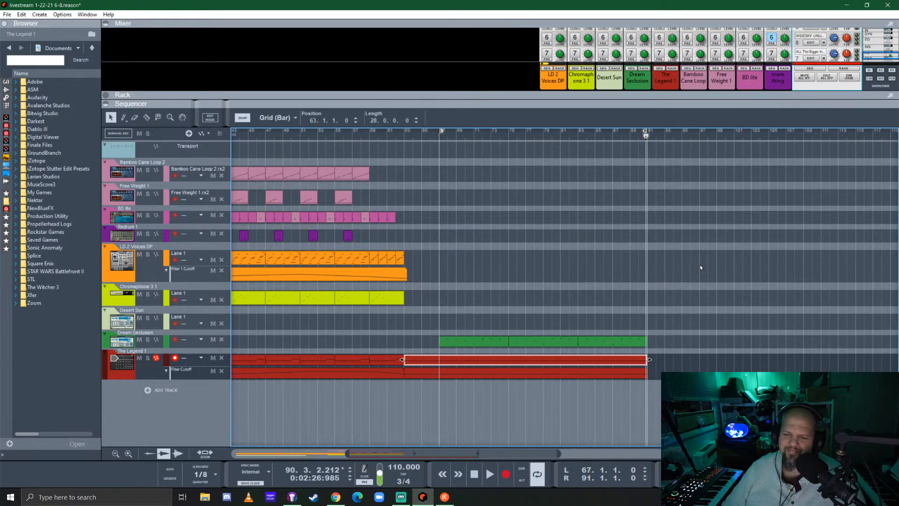
left_click(508, 138, "ctrl")
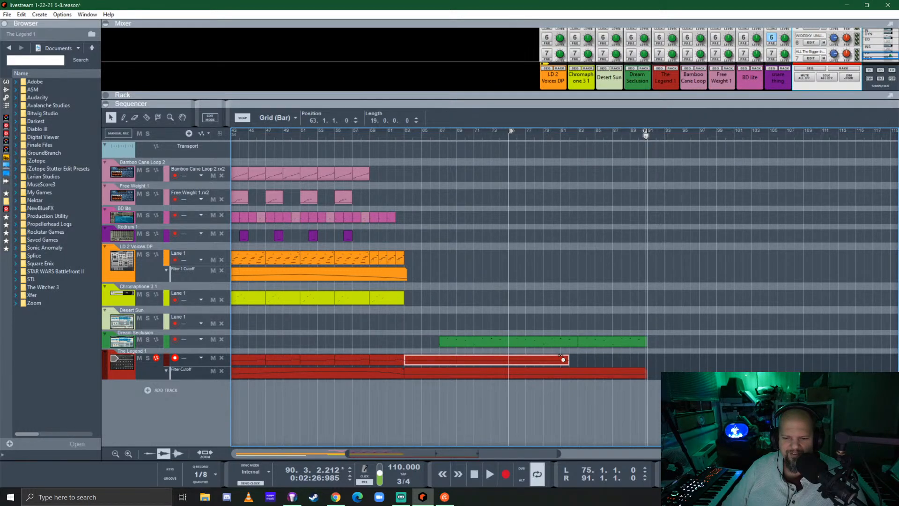
left_click_drag(442, 361, 577, 361)
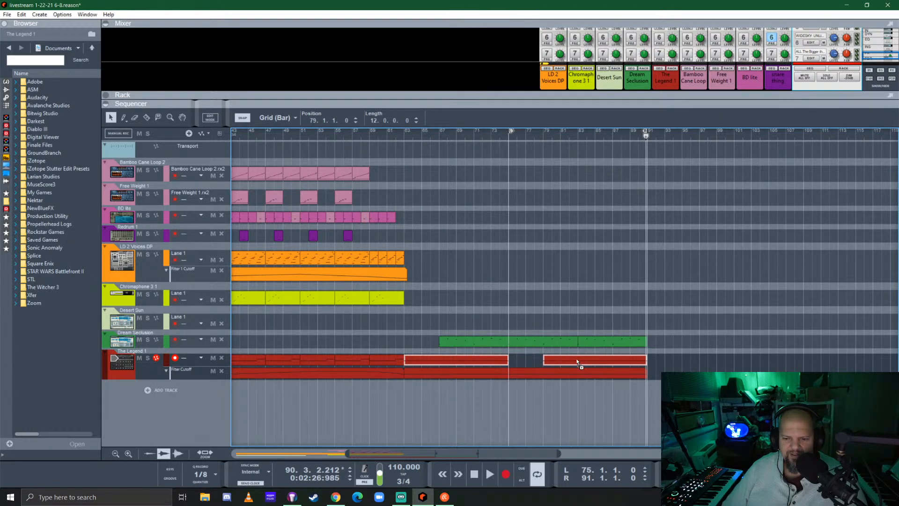
left_click(577, 361)
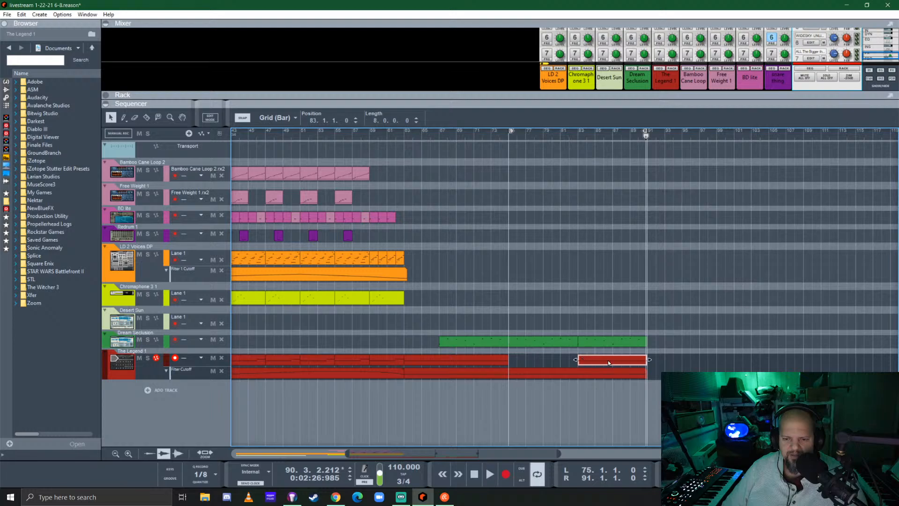
left_click_drag(607, 361, 538, 361)
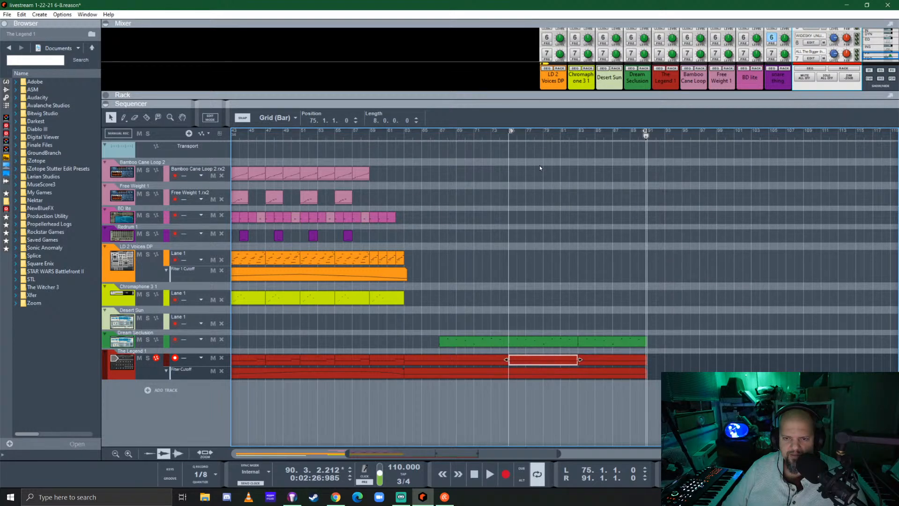
Play the loop section from bar 75 to check The Legend 1 clip copies, and replay it with the rack enlarged
left_click(508, 139)
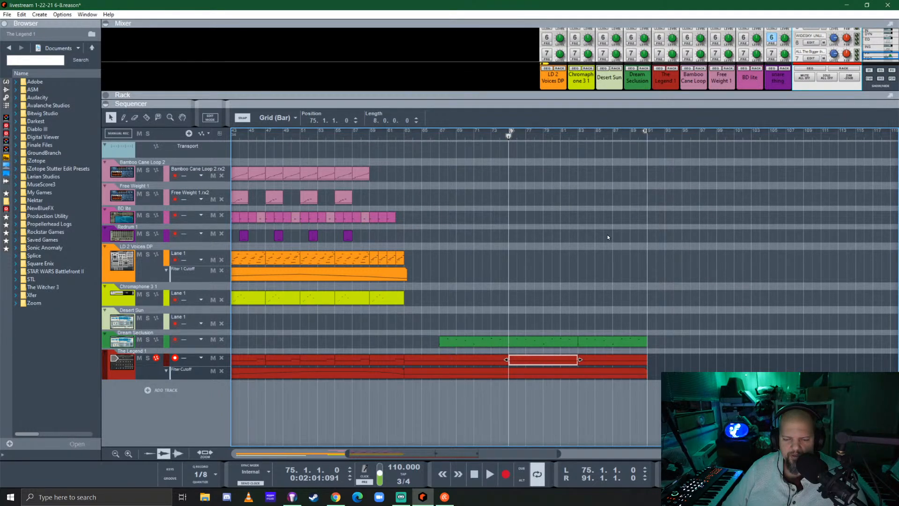
key("space")
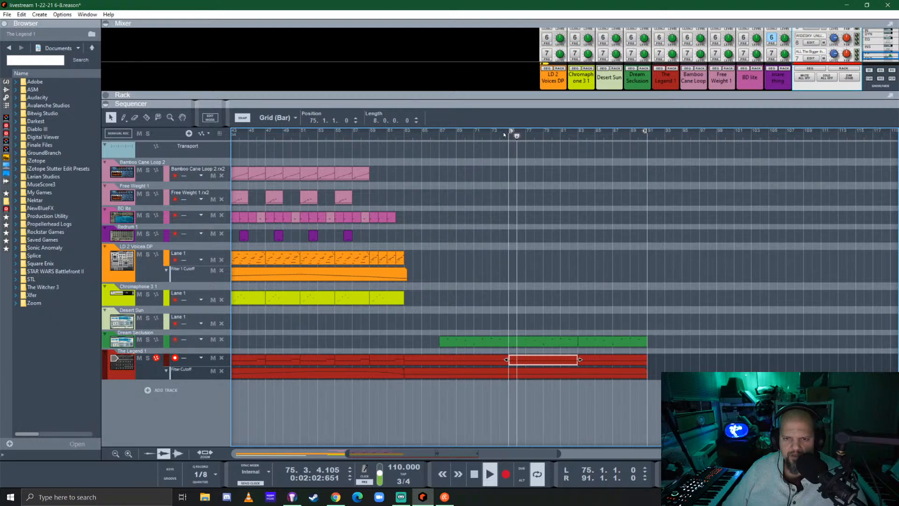
left_click(504, 135)
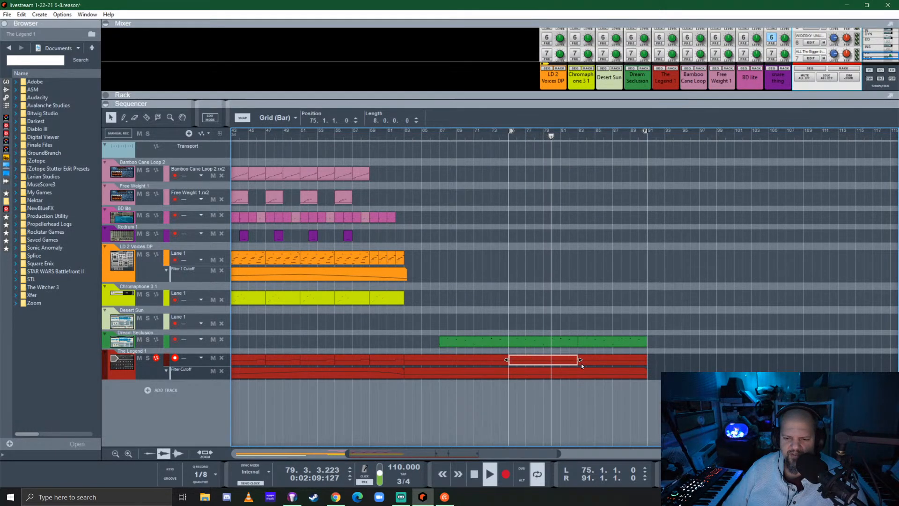
left_click(687, 349)
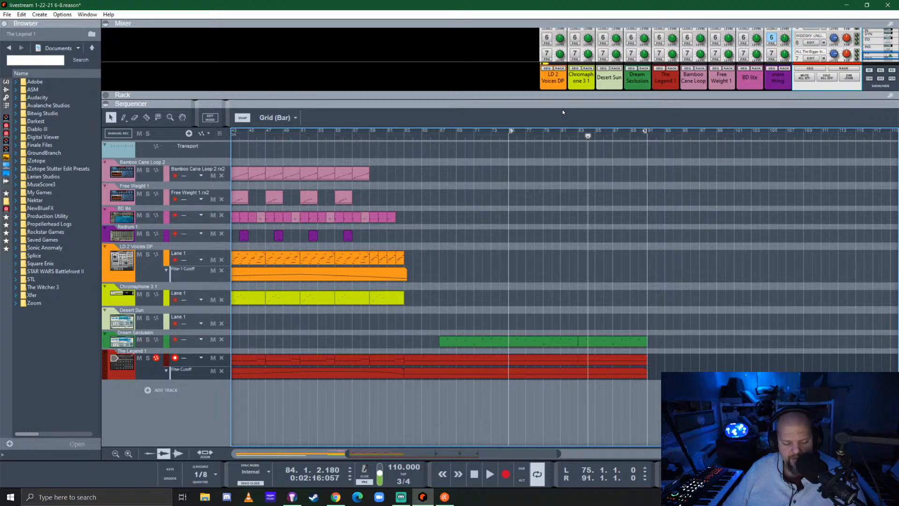
left_click(508, 137)
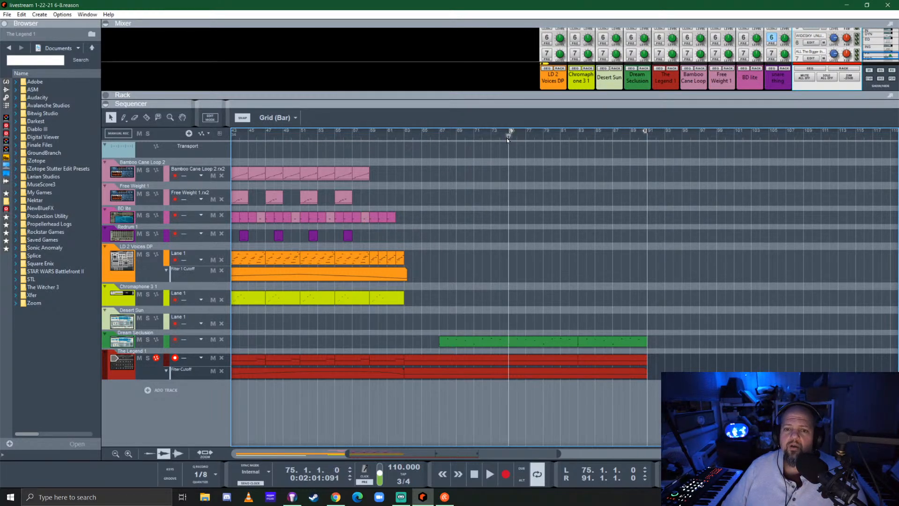
left_click_drag(570, 111, 574, 370)
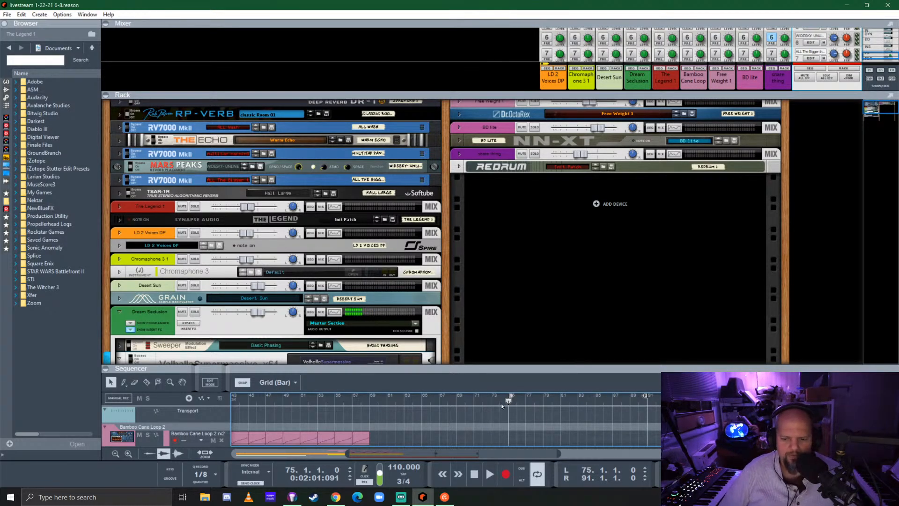
key("space")
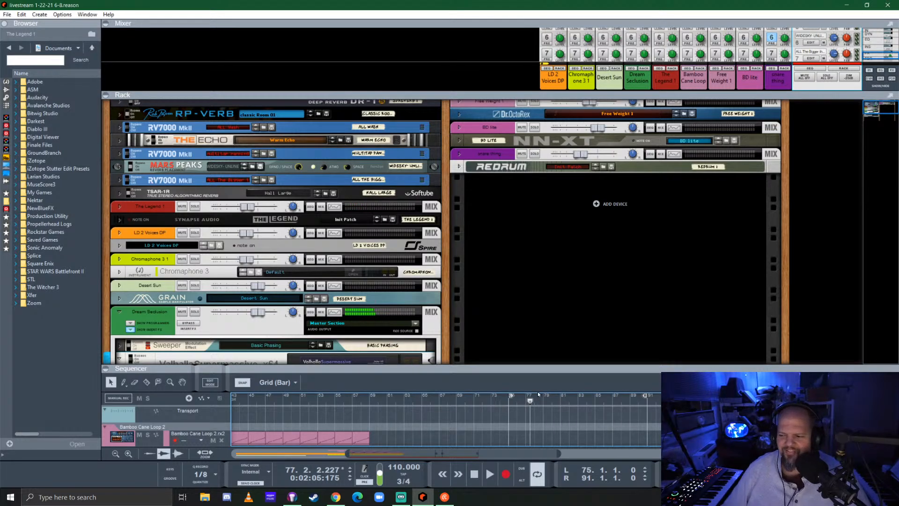
Review the arrangement around bar 75, enlarge the rack, and fold the Dream Seclusion mix channel with its insert effects
left_click_drag(603, 368, 604, 172)
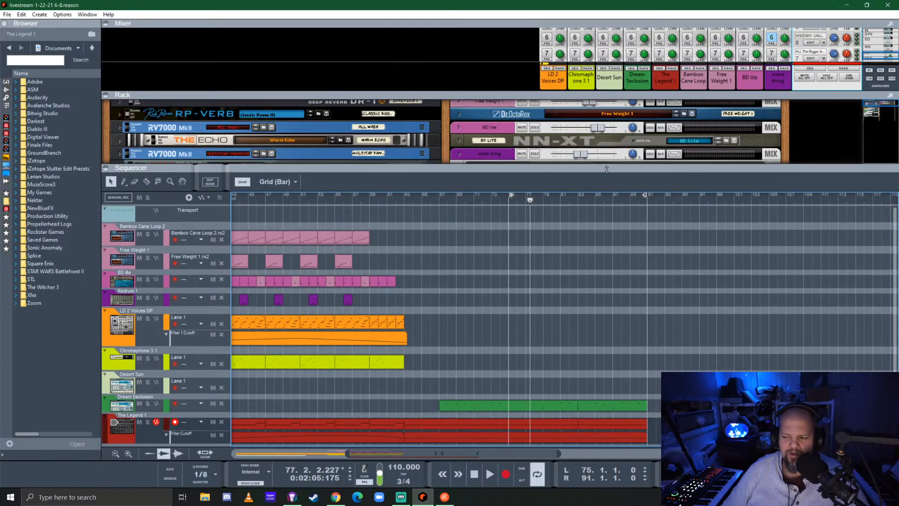
scroll(468, 371, "down", 1)
scroll(505, 323, "left", 4)
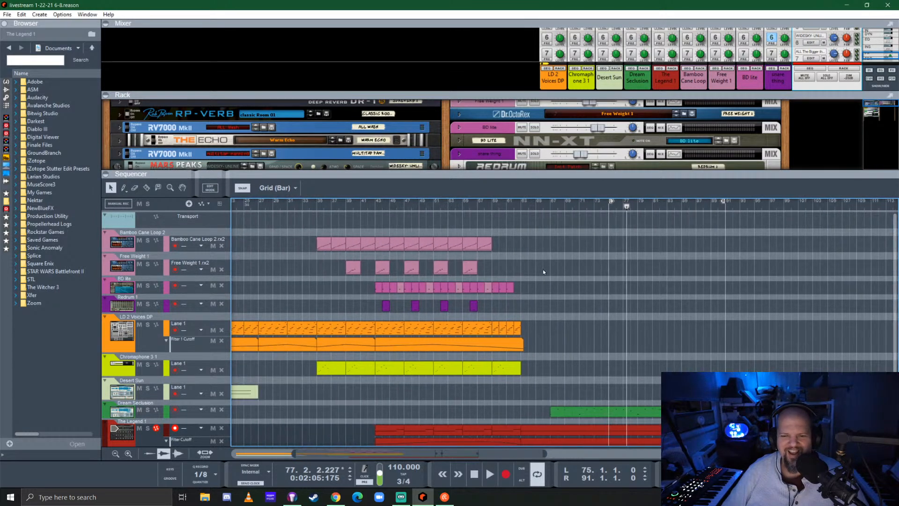
scroll(561, 304, "right", 4)
left_click_drag(584, 174, 543, 375)
scroll(263, 358, "down", 1)
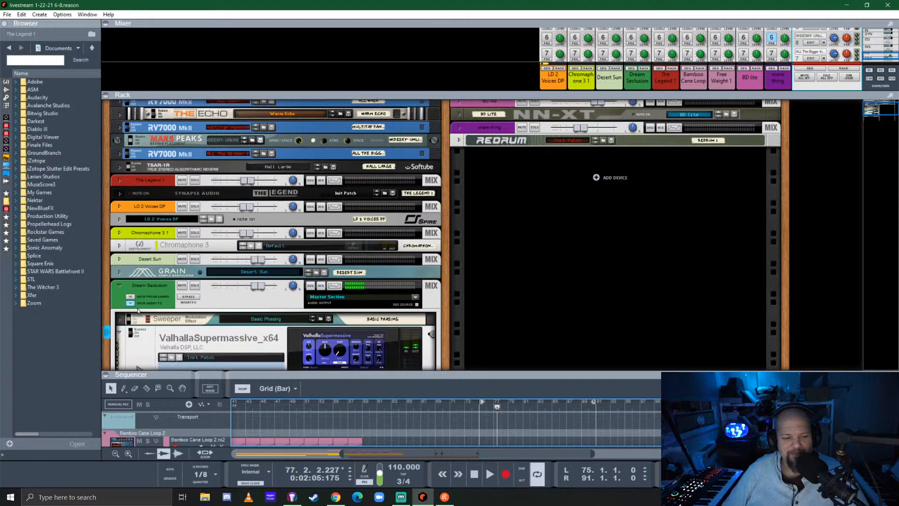
left_click(120, 285)
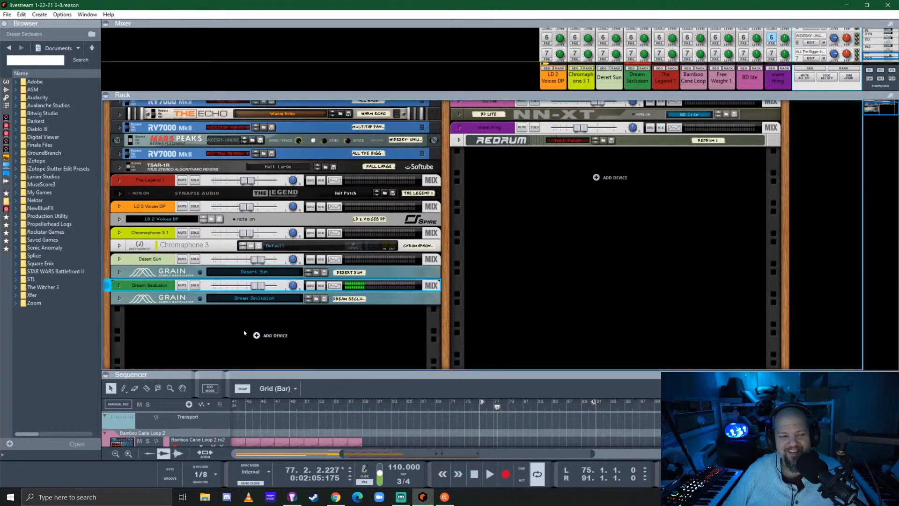
Switch to Splice, search for sonar samples, audition fst_fx_loop_sonar_125.wav and browse the similar sounds
left_click(522, 298)
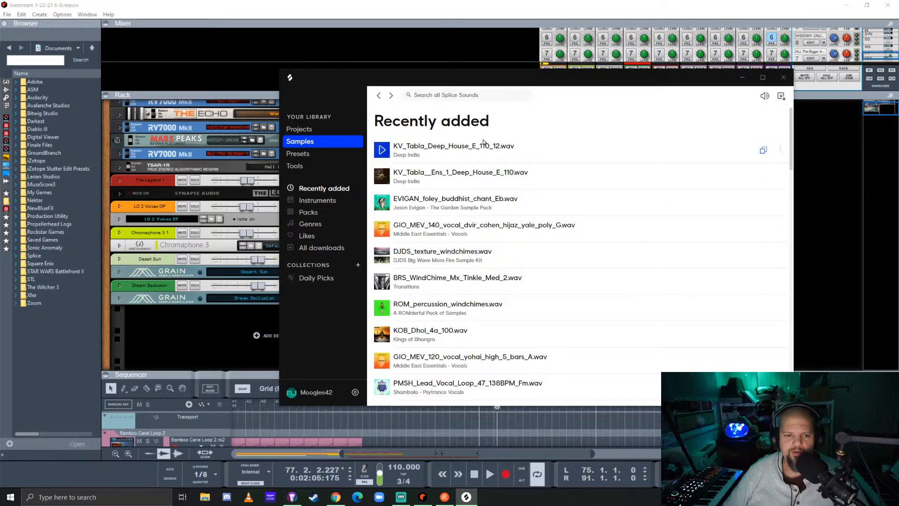
left_click(482, 96)
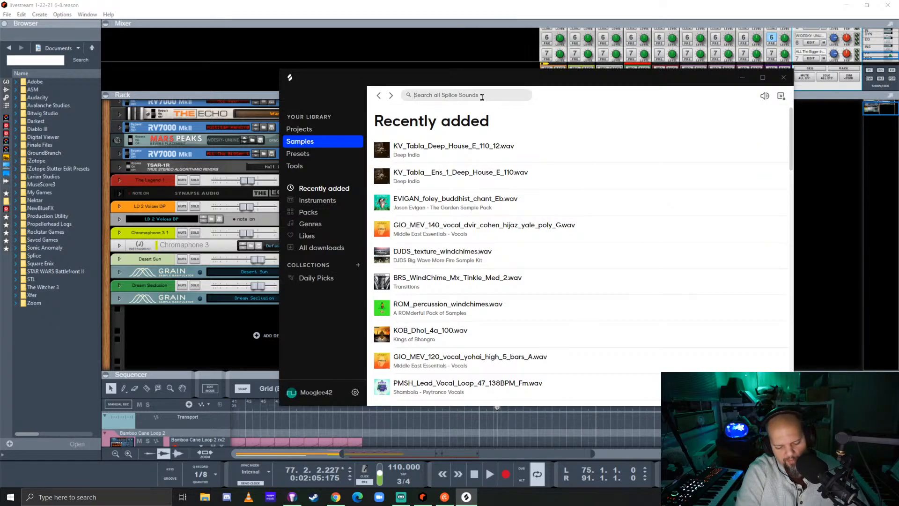
key("Return")
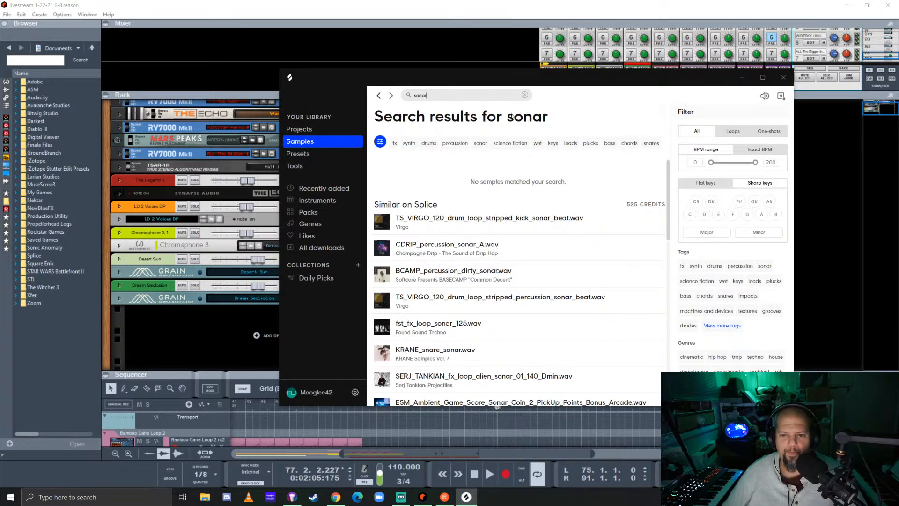
scroll(434, 245, "down", 2)
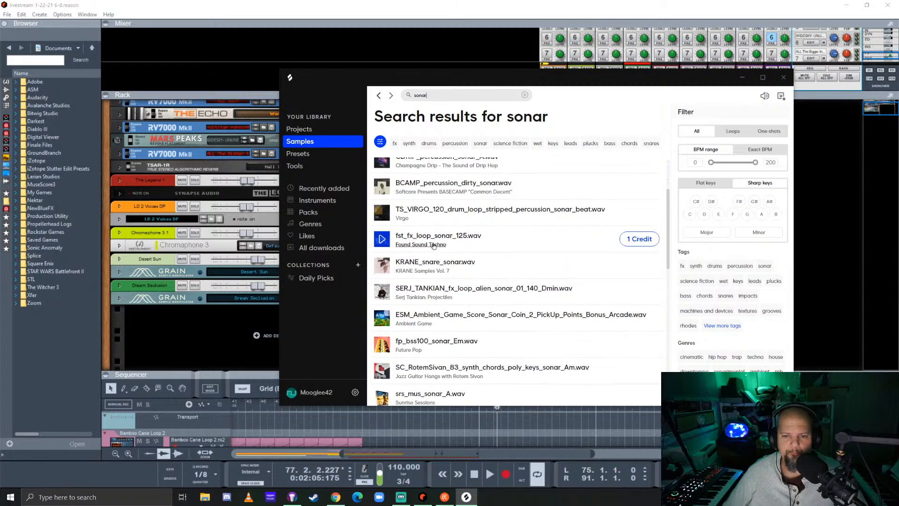
left_click(380, 240)
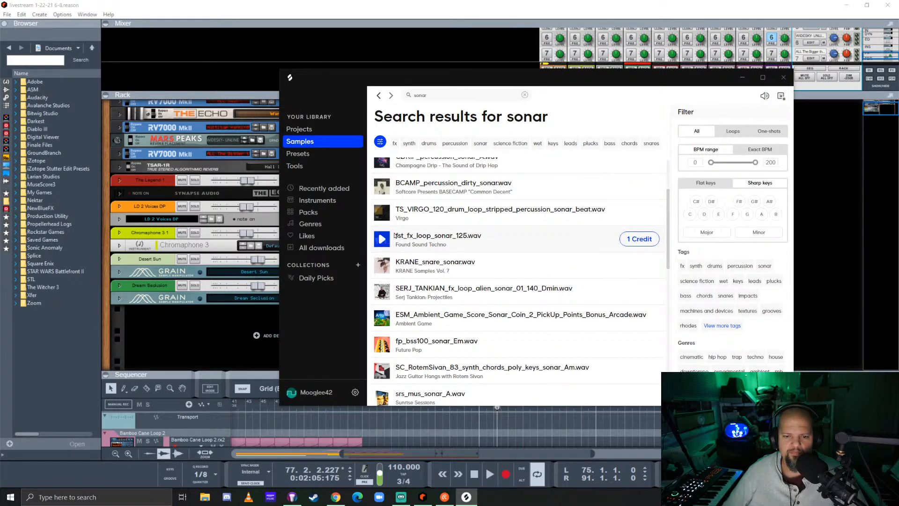
scroll(432, 228, "down", 3)
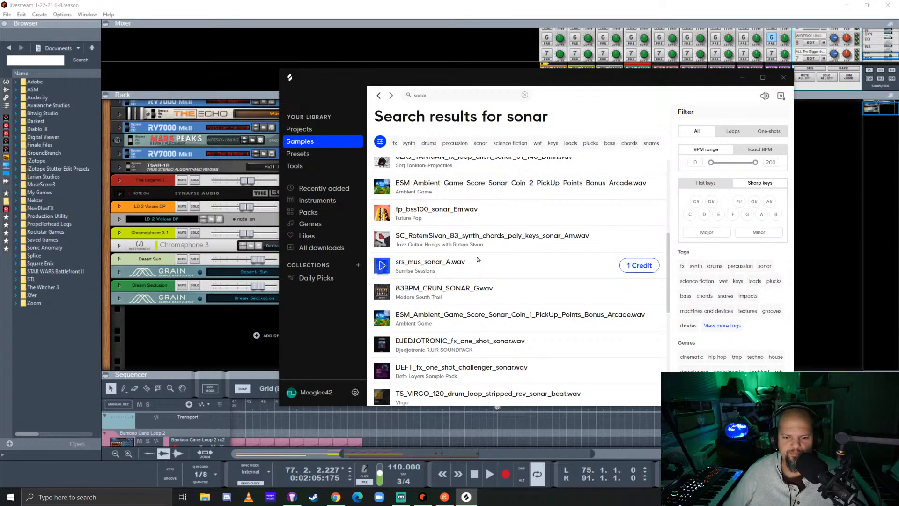
scroll(477, 259, "down", 2)
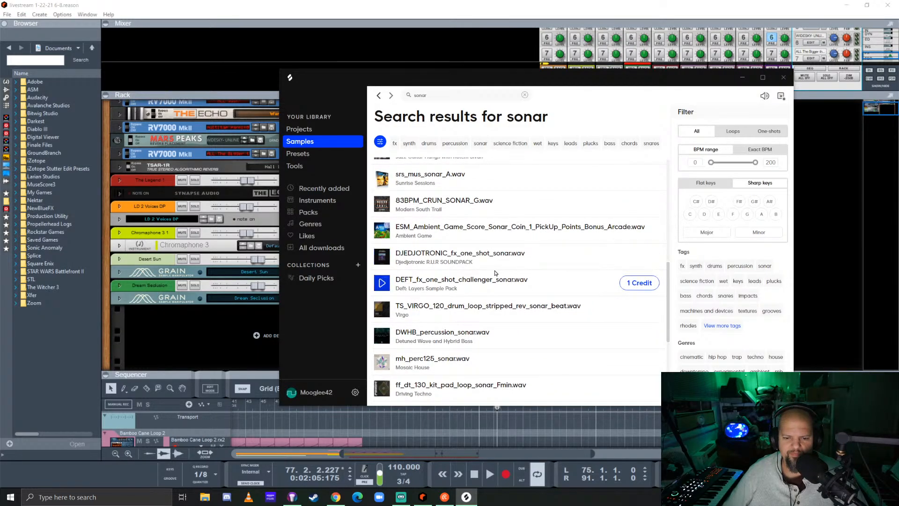
scroll(496, 272, "down", 2)
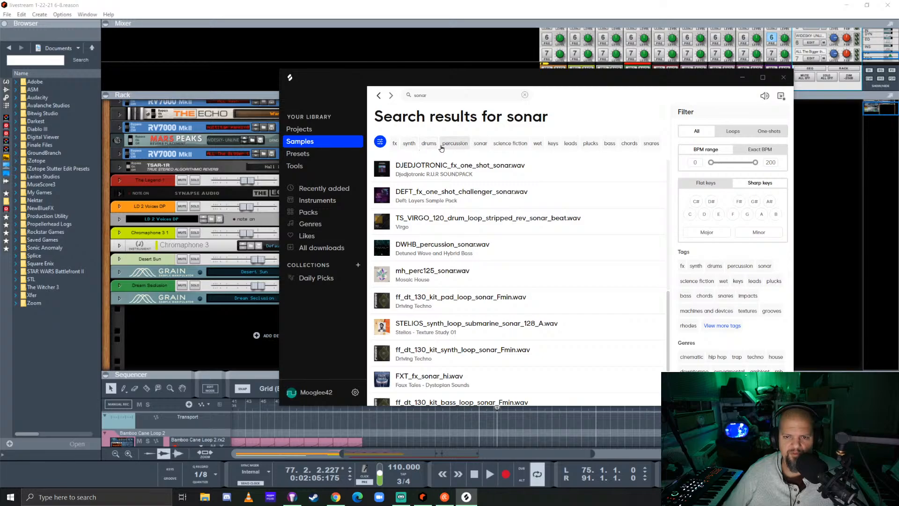
Filter the sonar results by the fx tag and audition lft2_fx_one_shot_sonar.wav, SciFiSonarPing_S08SF.486.wav and SonarPingSpace_BWU11.256.wav
left_click(396, 144)
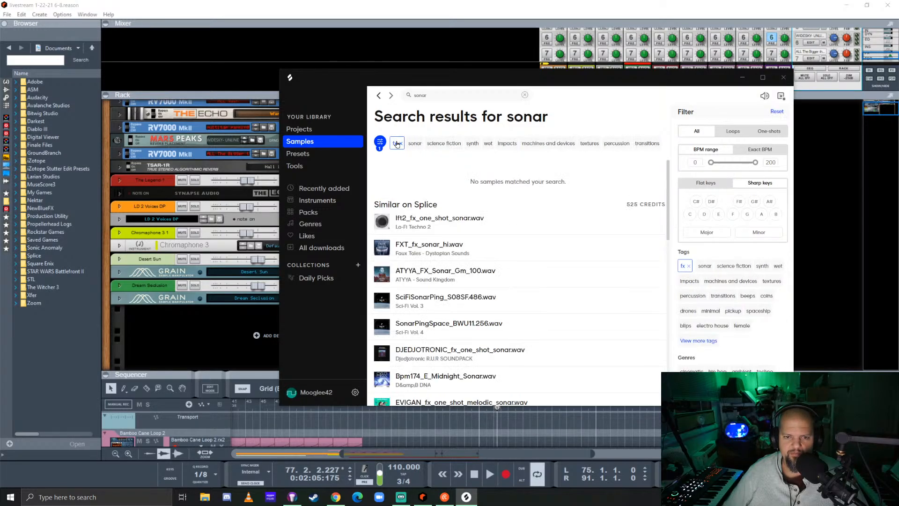
left_click(383, 224)
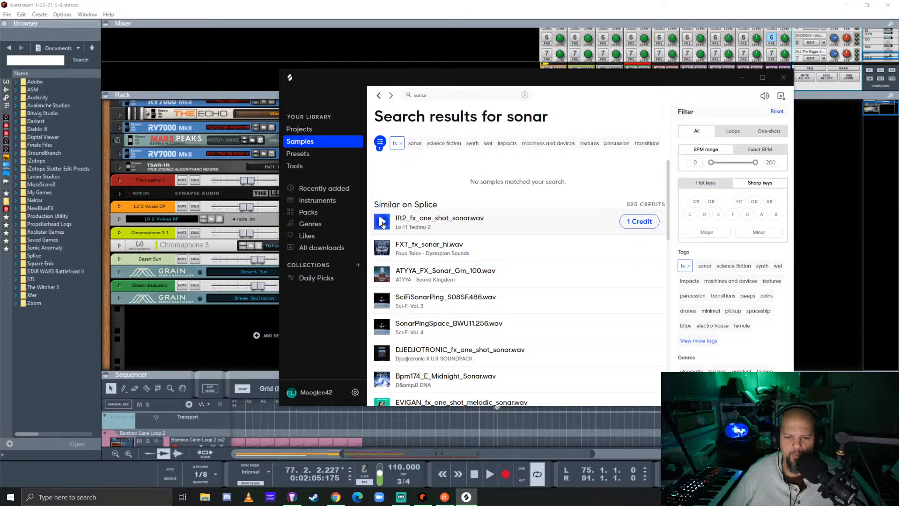
scroll(425, 240, "down", 2)
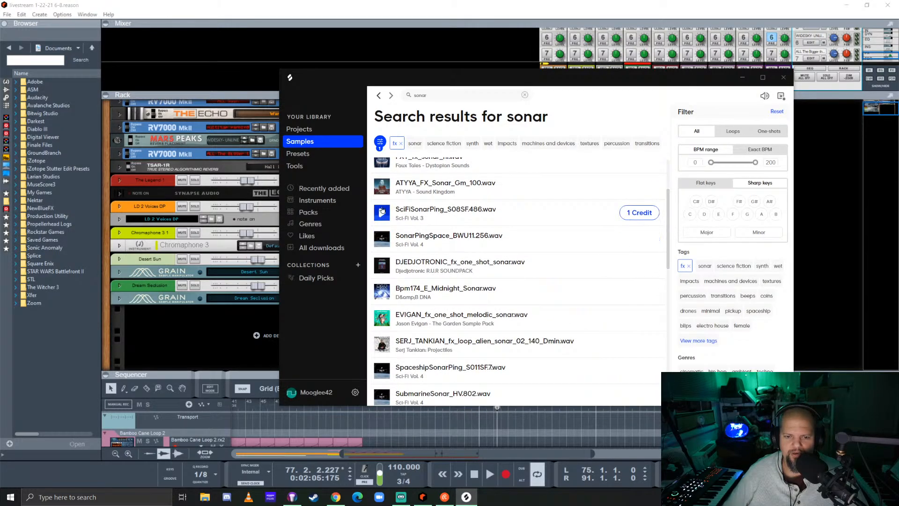
left_click(380, 215)
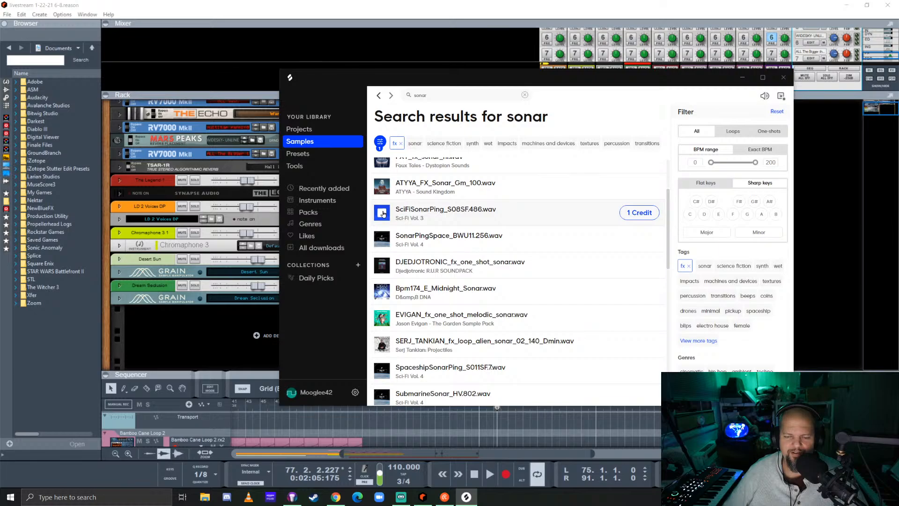
left_click(382, 239)
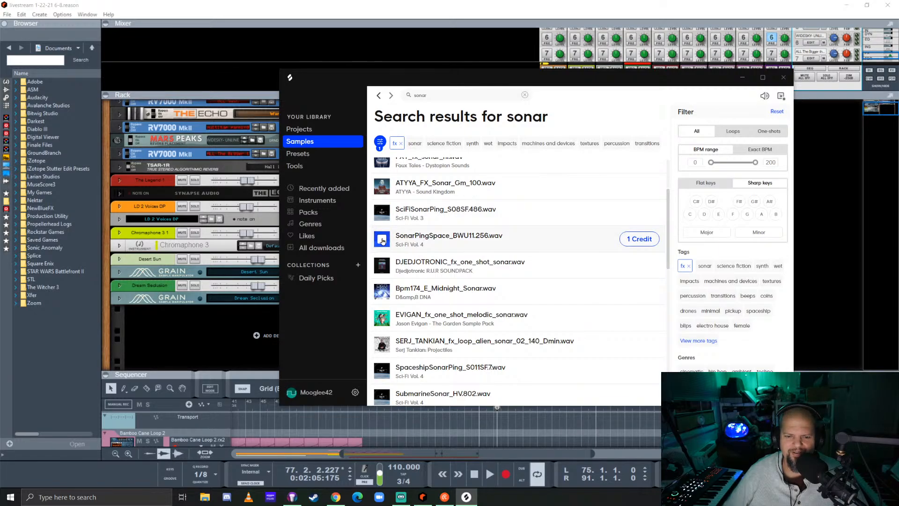
Audition SubmarineSonar_HV.802.wav and SpaceshipSonarPing_S011SF.7.wav, and browse the remaining fx sonar samples
scroll(382, 241, "down", 2)
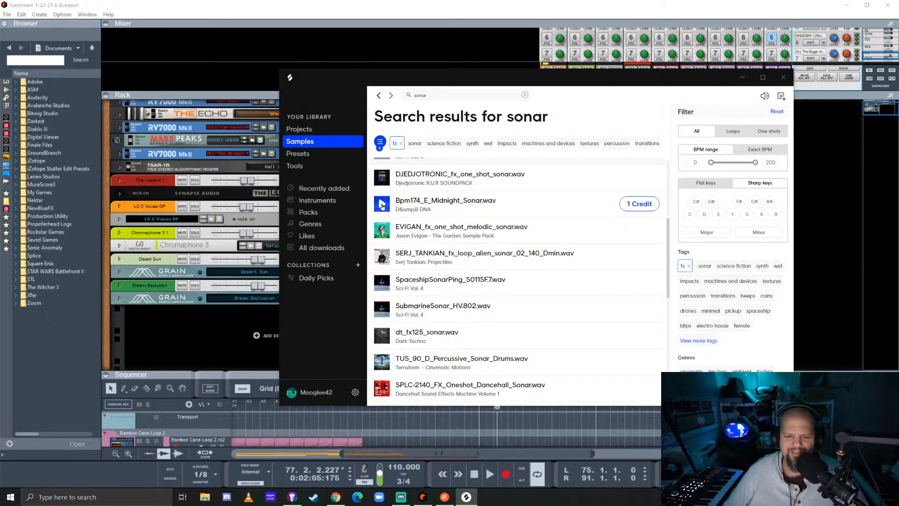
left_click(380, 312)
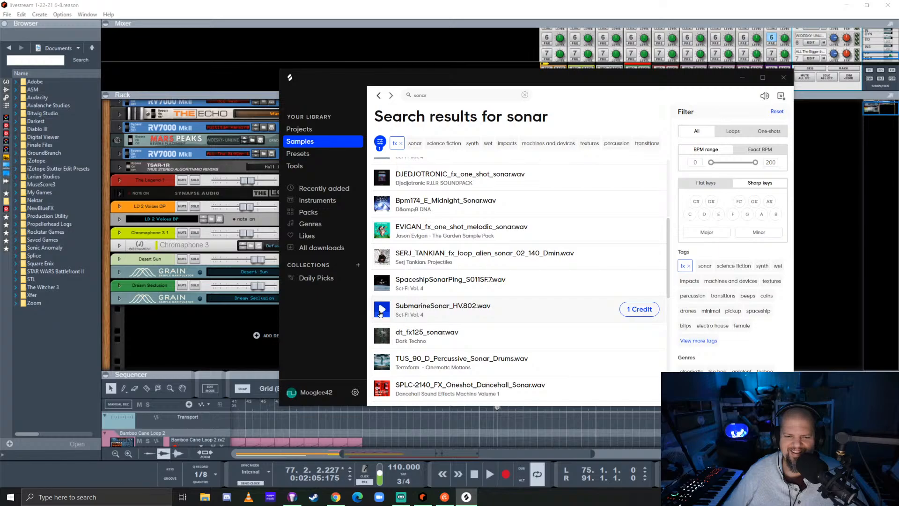
left_click(380, 284)
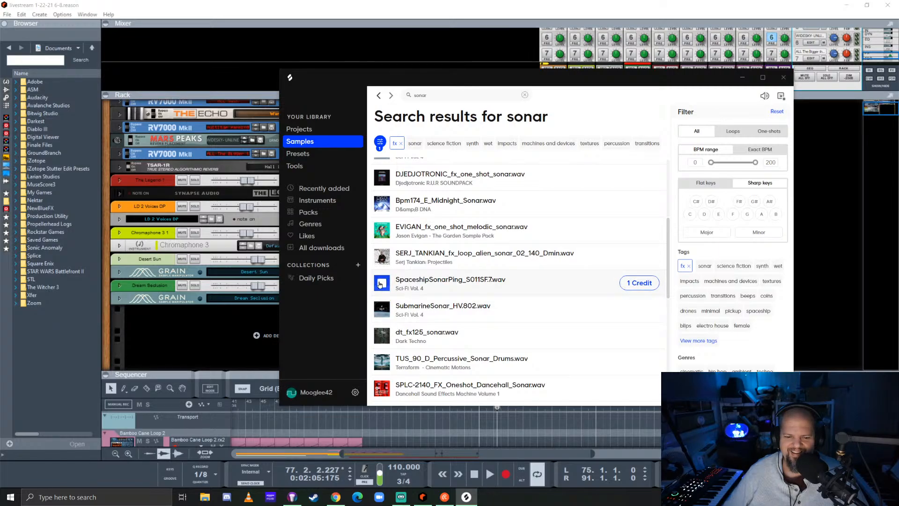
scroll(380, 284, "down", 5)
scroll(411, 273, "up", 6)
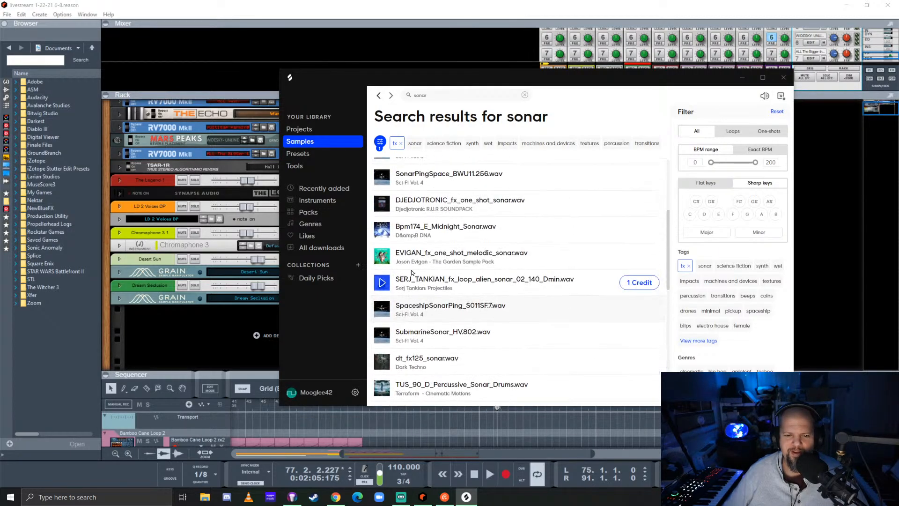
scroll(412, 273, "up", 1)
scroll(408, 299, "down", 5)
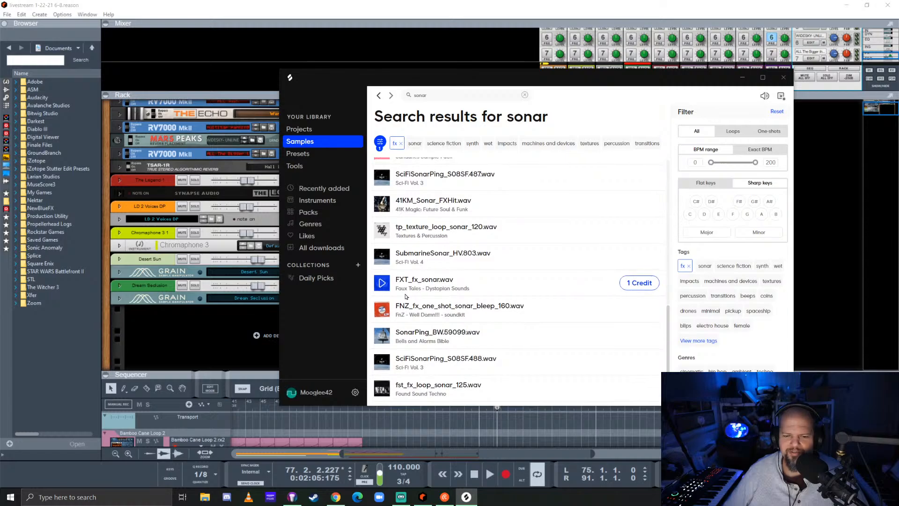
Audition the last samples in the fx sonar results, from SubmarineSonar_HV.803.wav and SonarPing_BW.59099.wav to glx_kit05_fx_sonar_A_128bpm.wav
left_click(382, 258)
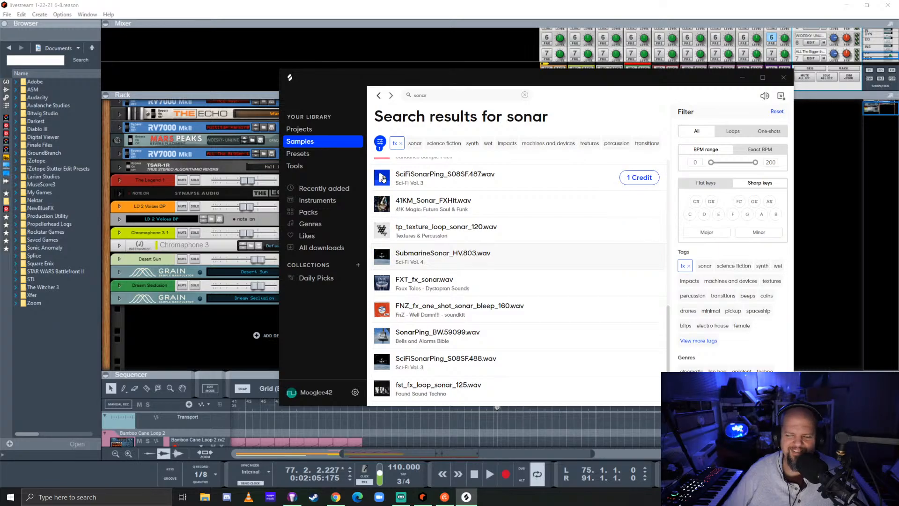
scroll(396, 290, "down", 1)
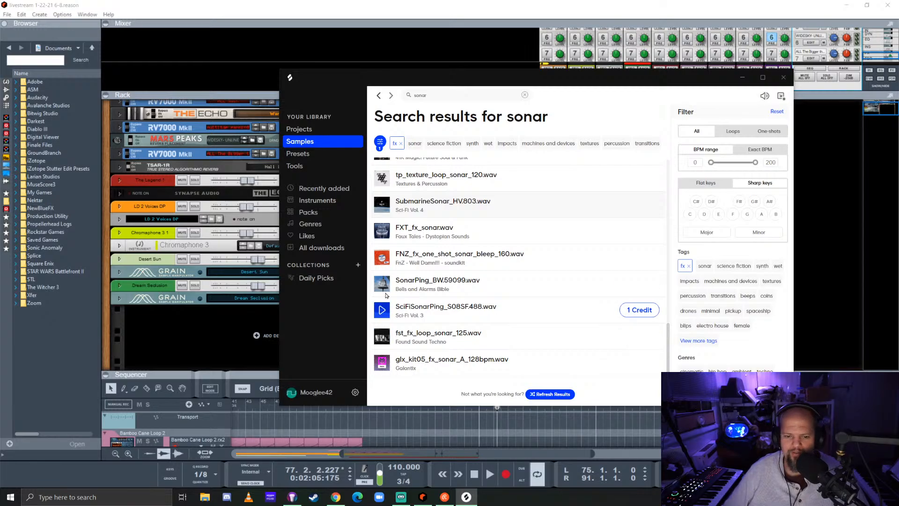
left_click(381, 284)
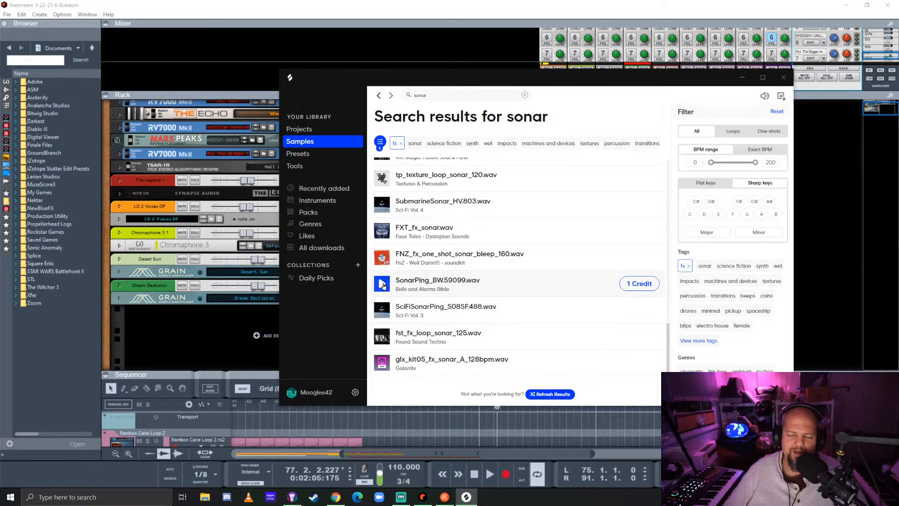
left_click(385, 258)
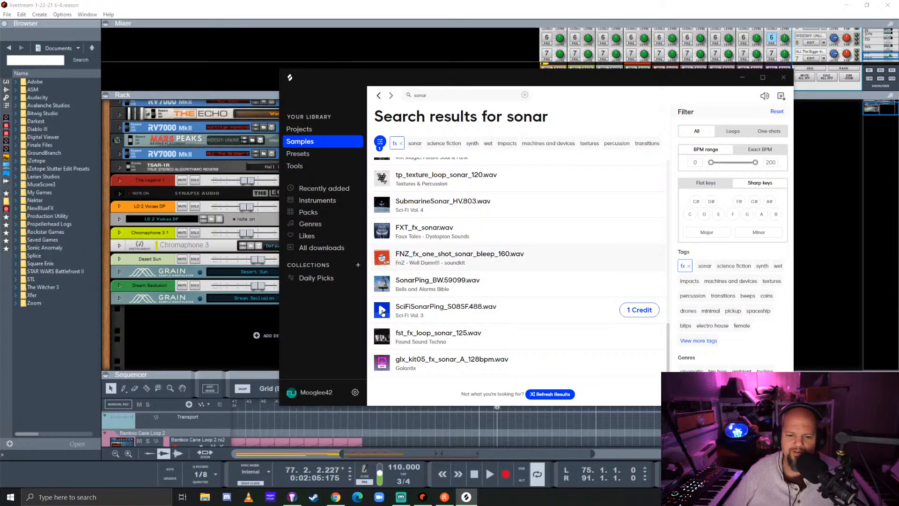
left_click(382, 337)
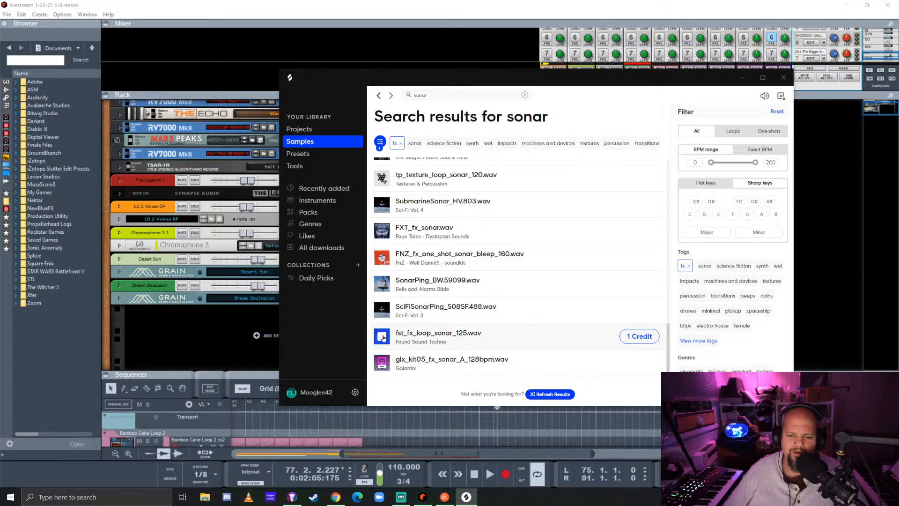
left_click(383, 364)
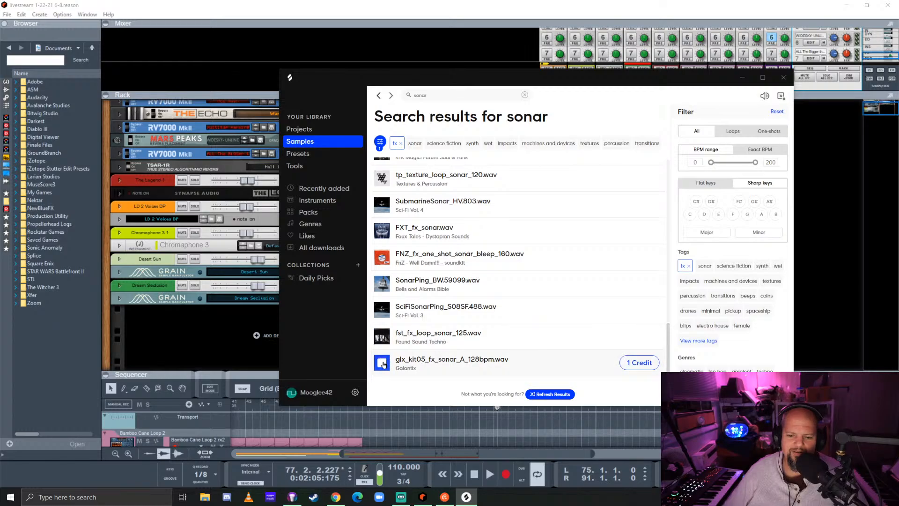
Download SonarPing_BW.59099.wav from the Bells and Alarms Bible pack for 1 credit
scroll(443, 317, "up", 2)
scroll(443, 316, "down", 2)
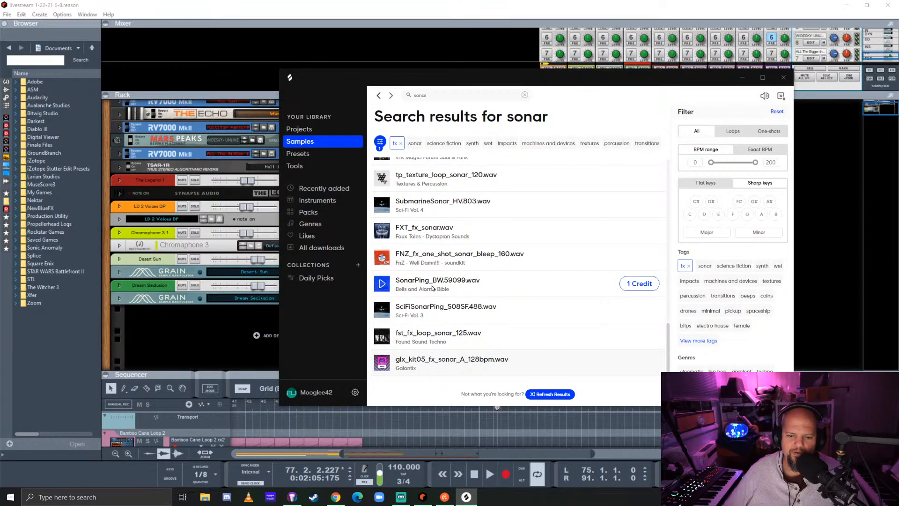
left_click(639, 284)
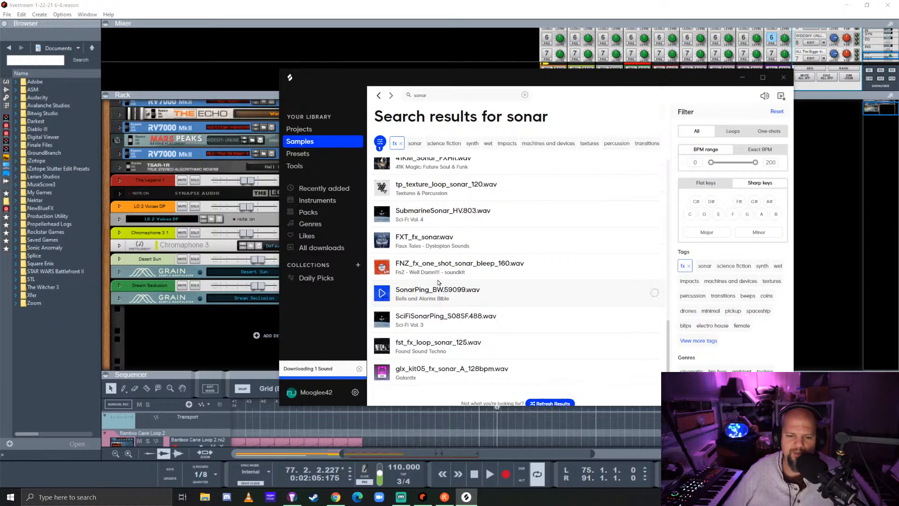
Audition tp_texture_loop_sonar_120.wav, SubmarineSonar_HV.803.wav, FXT_fx_sonar.wav, the dancehall sonar one-shot, the percussive sonar drums and dt_fx125_sonar.wav
scroll(439, 282, "up", 3)
left_click(382, 266)
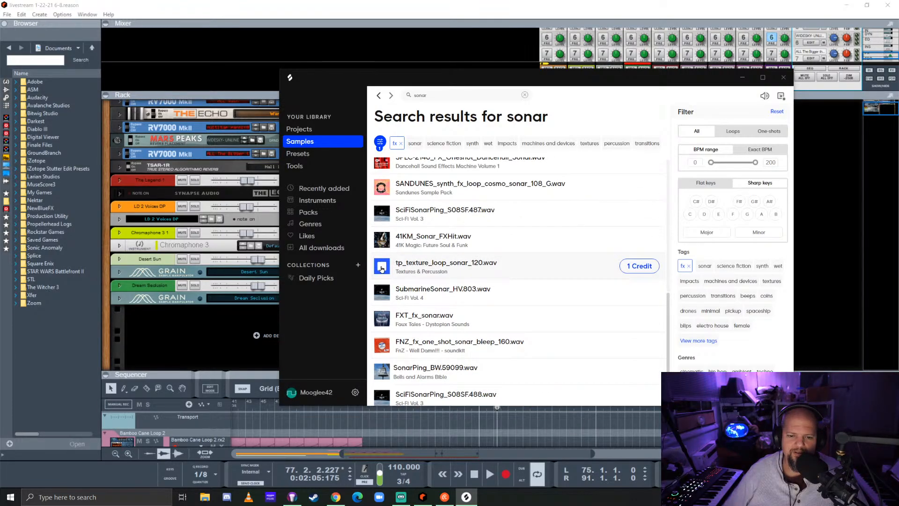
left_click(382, 267)
left_click(381, 293)
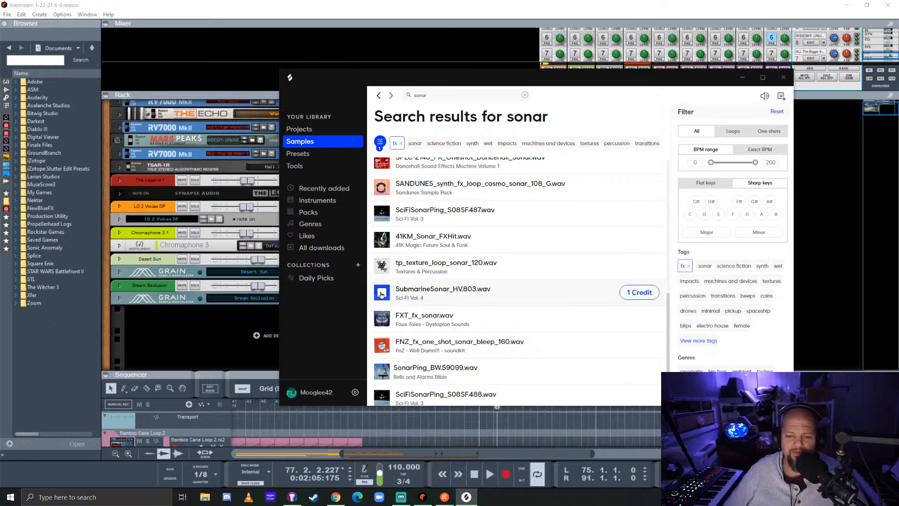
left_click(379, 320)
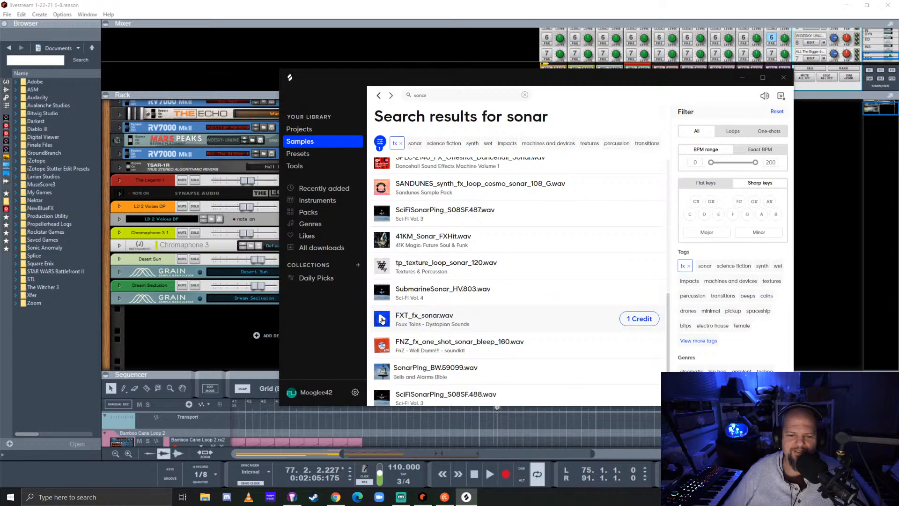
scroll(381, 321, "up", 2)
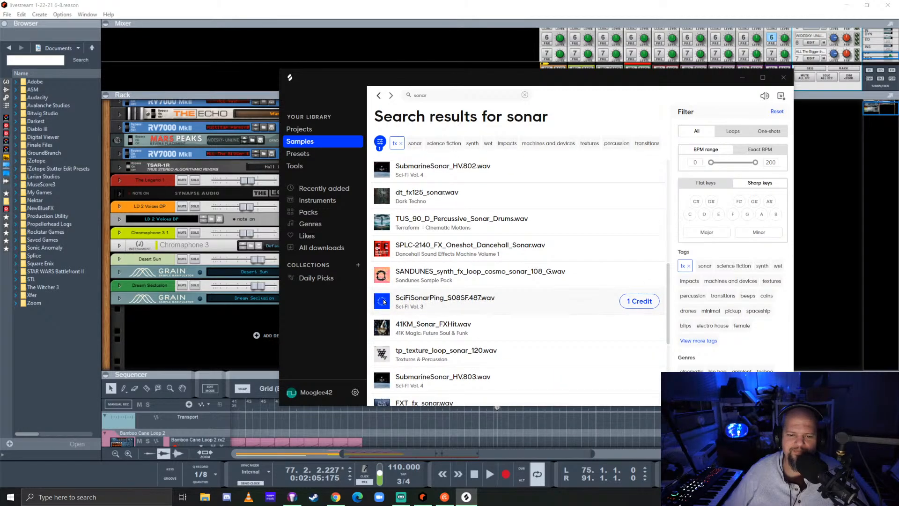
left_click(382, 249)
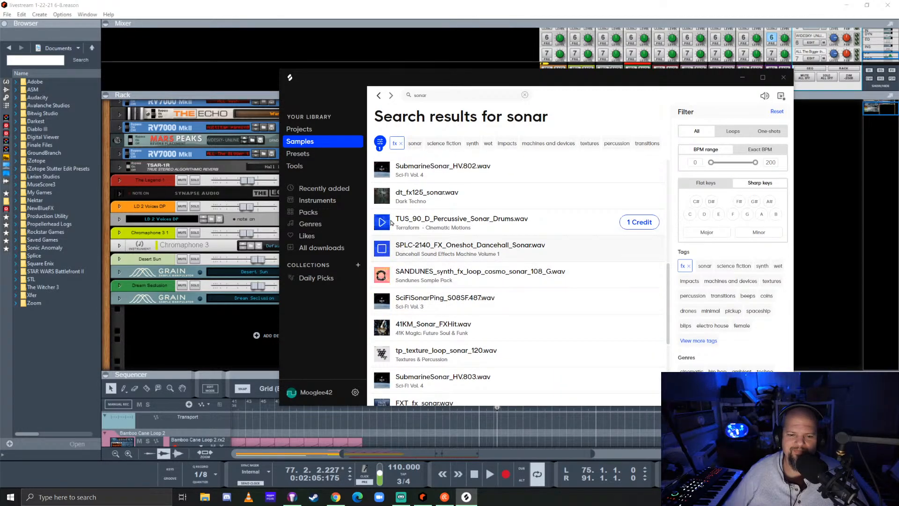
left_click(386, 222)
left_click(381, 196)
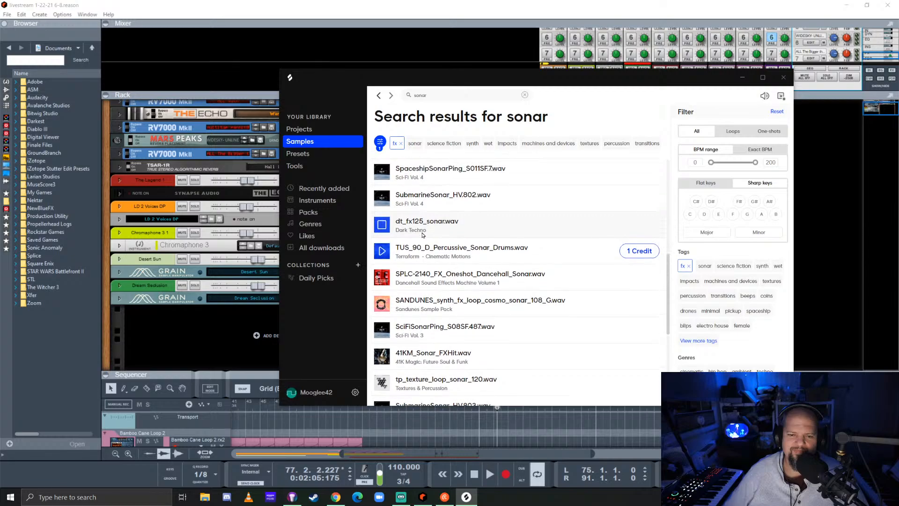
Audition the fx sonar samples upward from dt_fx125_sonar.wav through the alien and melodic sonars to SciFiSonarPing_S08SF.486.wav
scroll(382, 244, "up", 3)
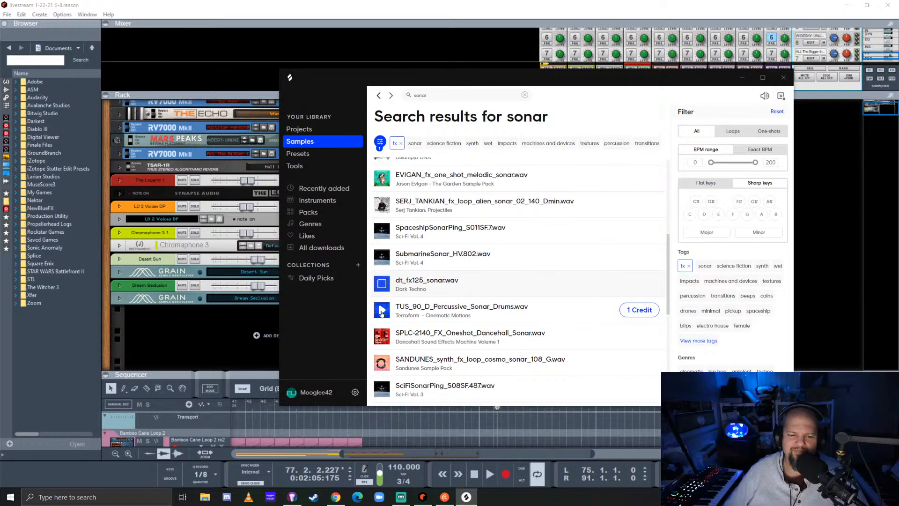
left_click(382, 285)
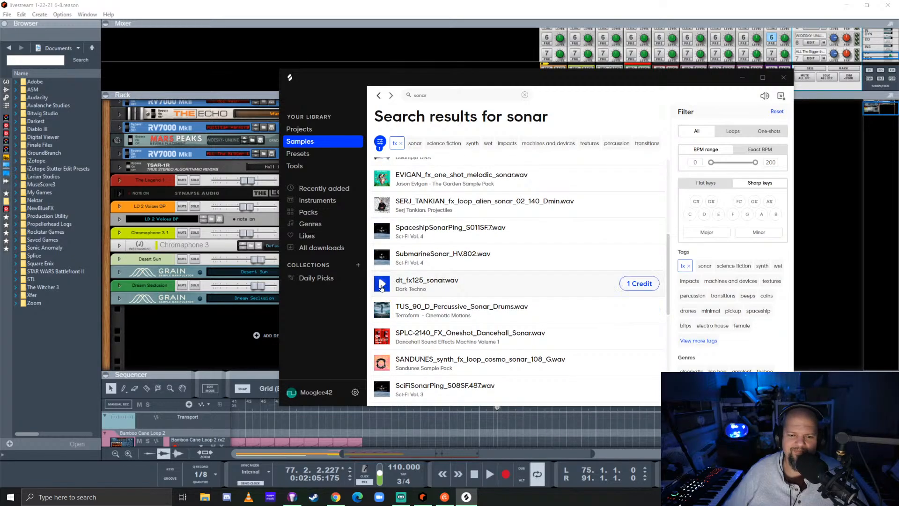
left_click(382, 258)
left_click(383, 206)
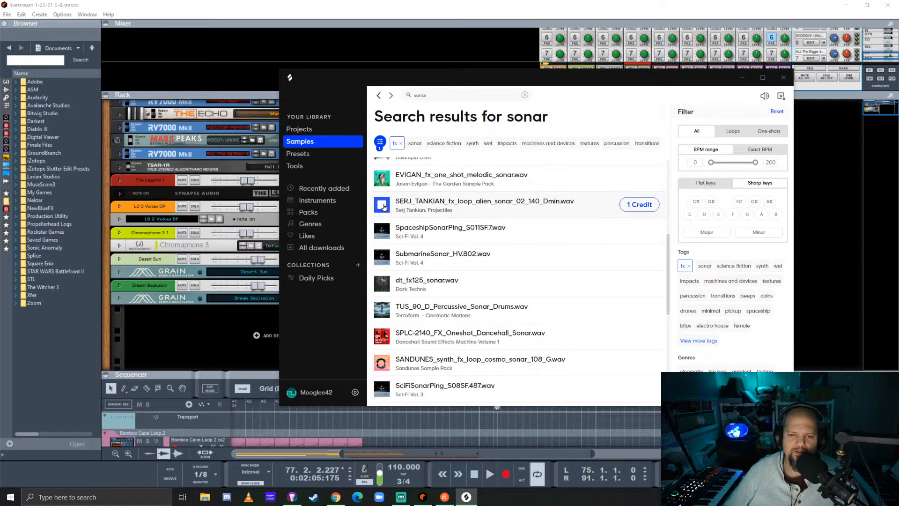
left_click(385, 182)
scroll(418, 234, "up", 3)
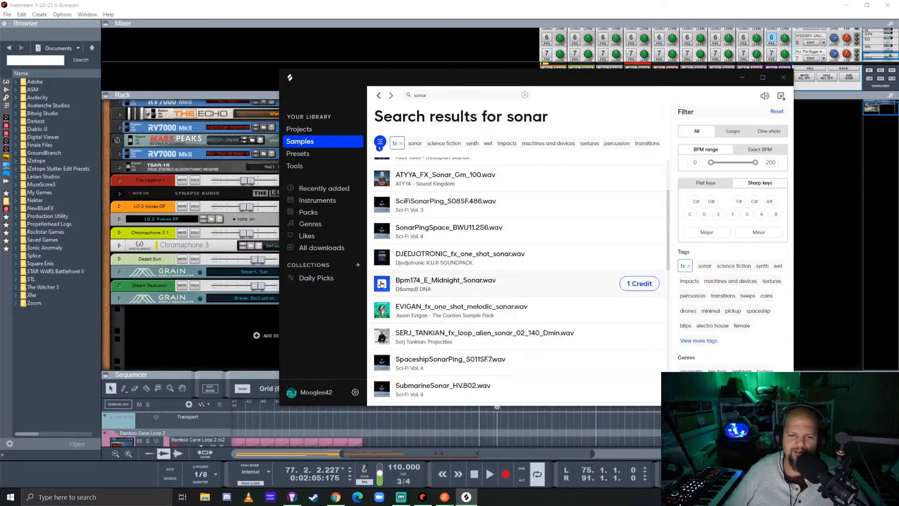
left_click(382, 251)
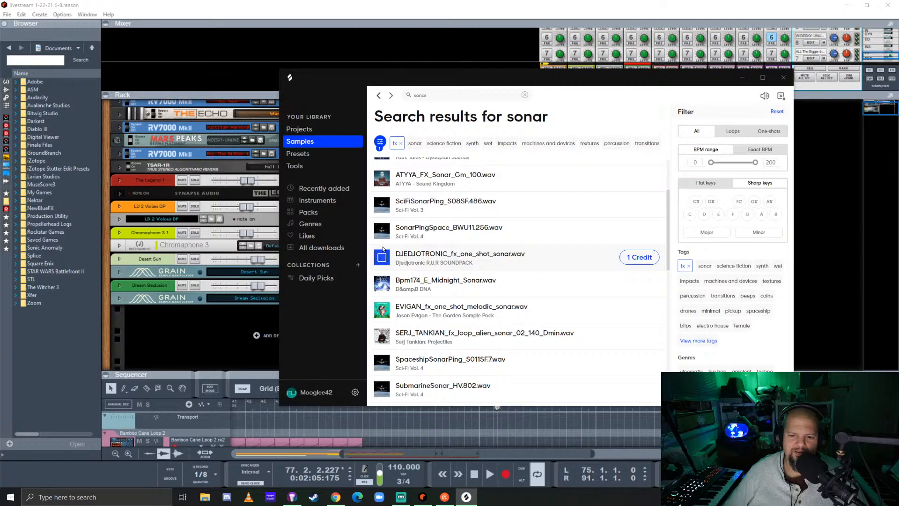
key("Up")
key("Up")
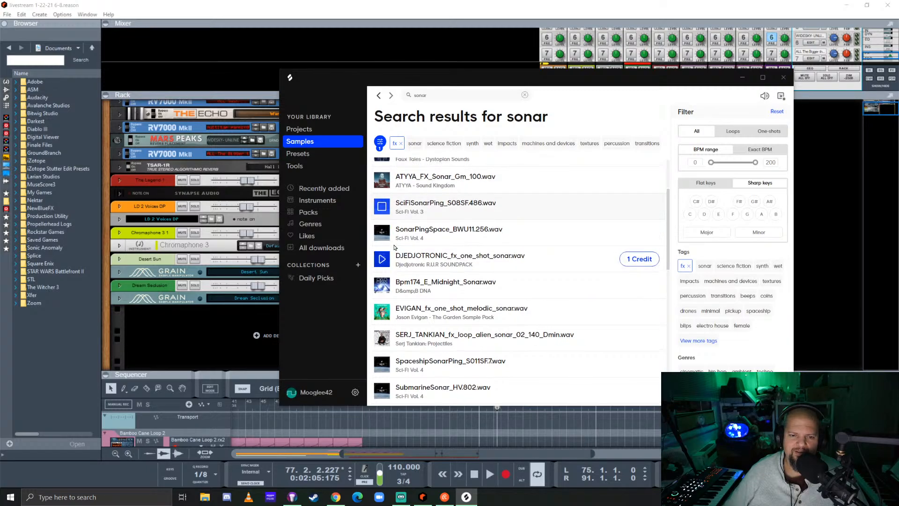
Audition ATYYA_FX_Sonar_Gm_100.wav and FXT_fx_sonar_hi.wav, and download FXT_fx_sonar_hi.wav for 1 credit
scroll(394, 247, "up", 2)
left_click(381, 266)
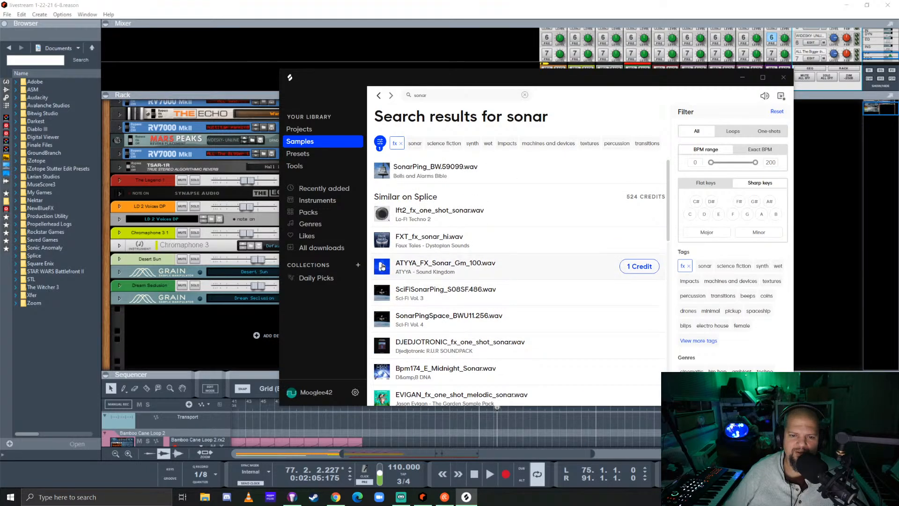
left_click(382, 240)
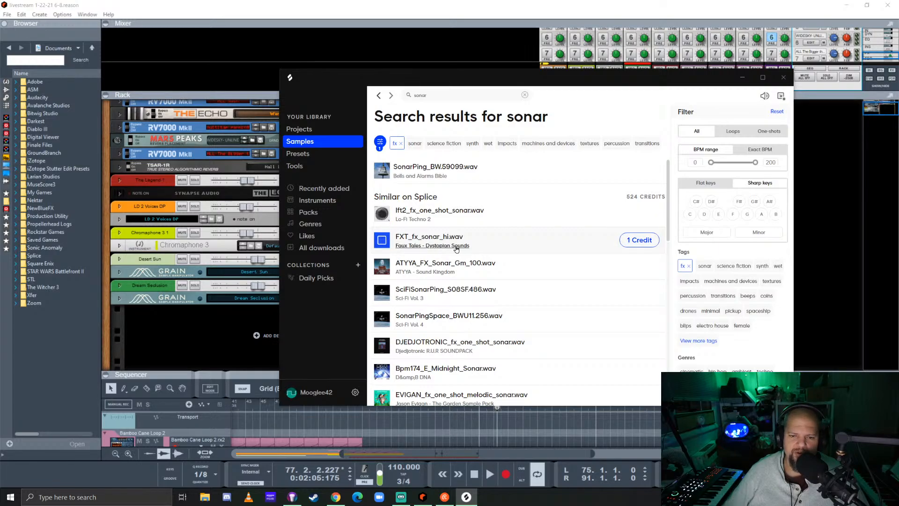
left_click(639, 241)
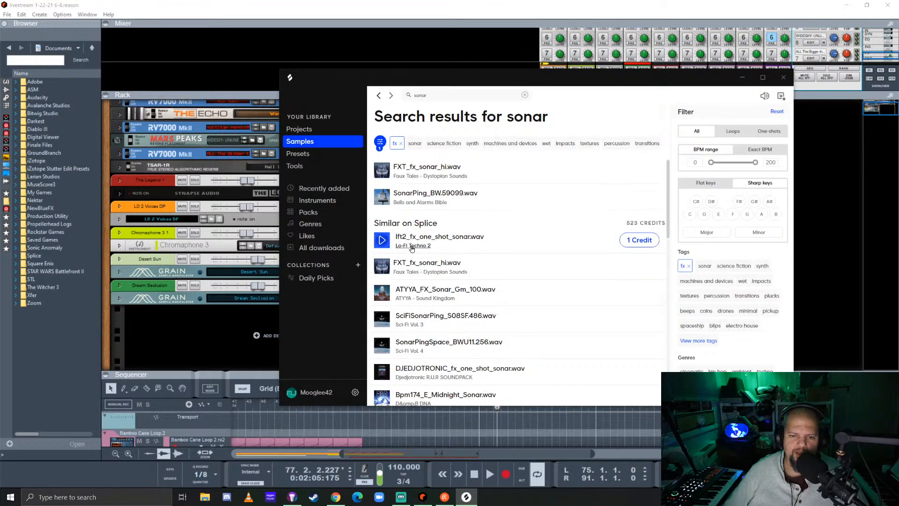
Browse the samples in the Faux Tales - Dystopian Sounds pack, then close Splice
left_click(440, 272)
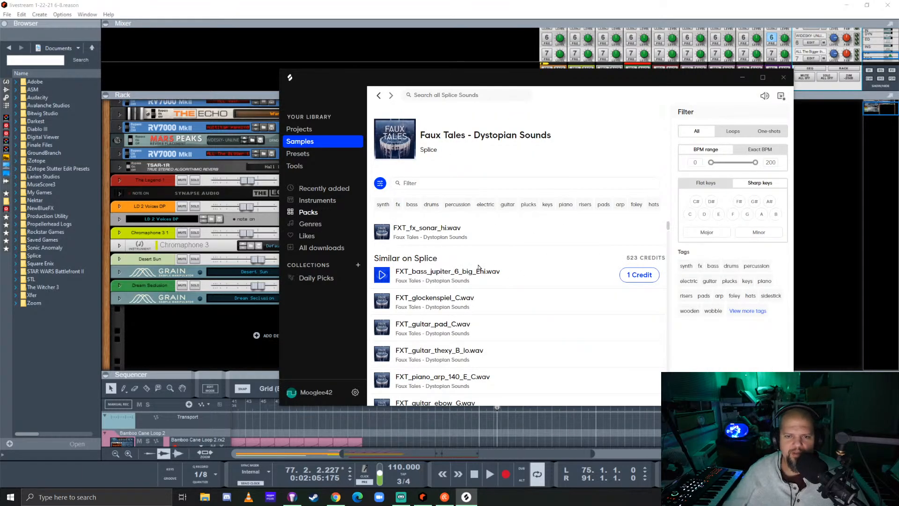
scroll(519, 267, "down", 4)
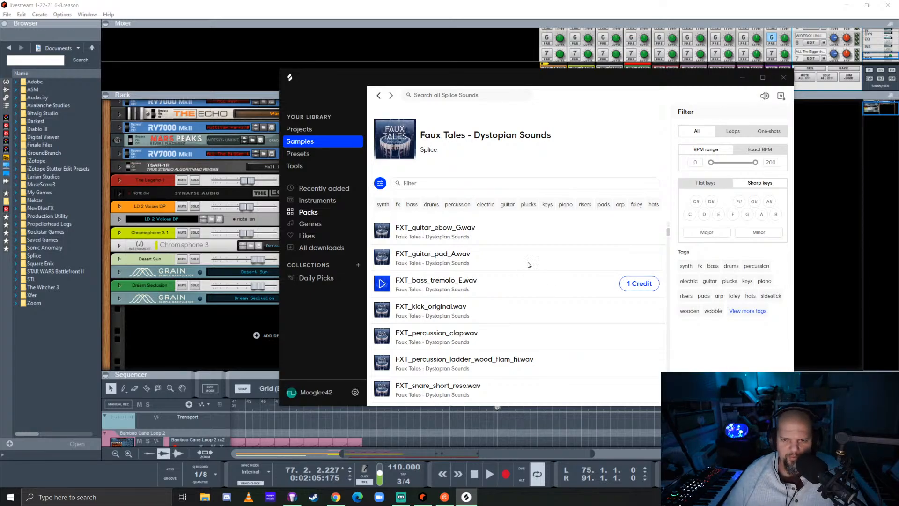
left_click(783, 77)
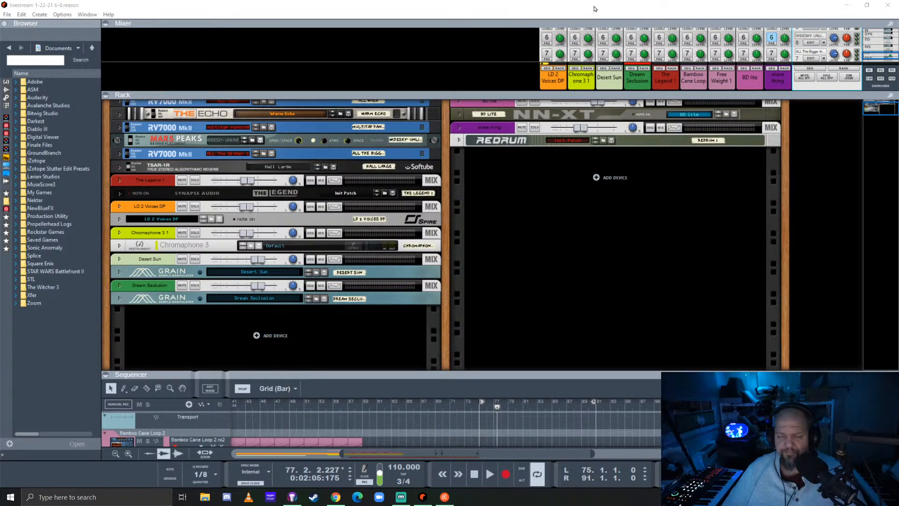
Enlarge the sequencer area upward over the rack so that all tracks down to The Legend 1 are in view
left_click(593, 9)
left_click_drag(554, 374, 558, 217)
right_click(610, 178)
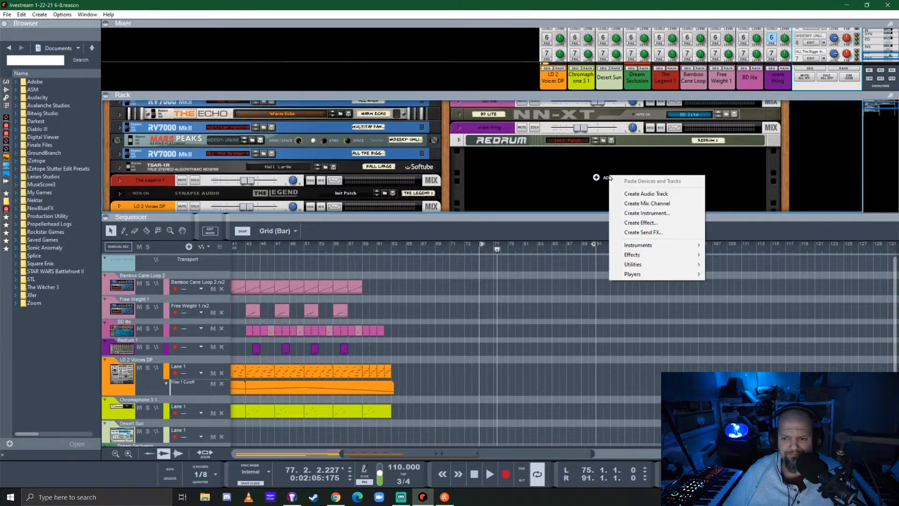
left_click(577, 219)
left_click_drag(578, 215, 590, 172)
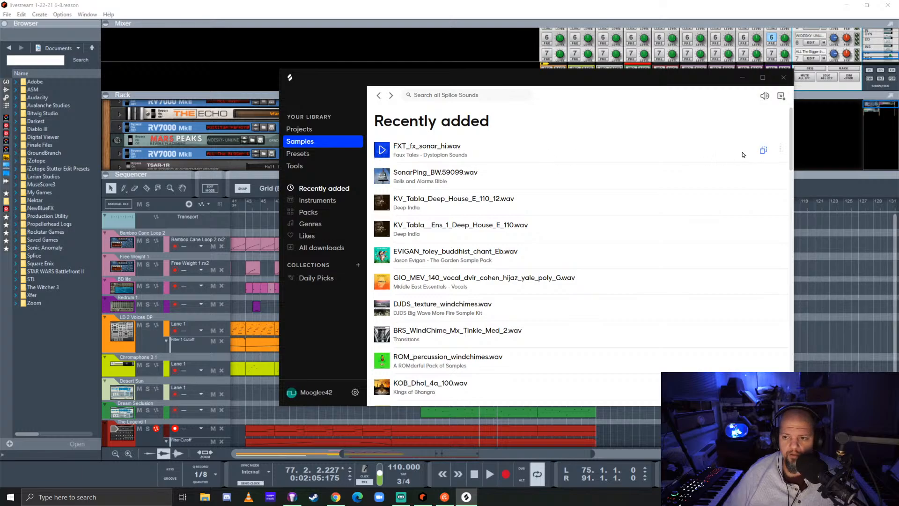
Open the enclosing folder of FXT_fx_sonar_hi.wav from Splice's recently added samples and close Splice
left_click(780, 151)
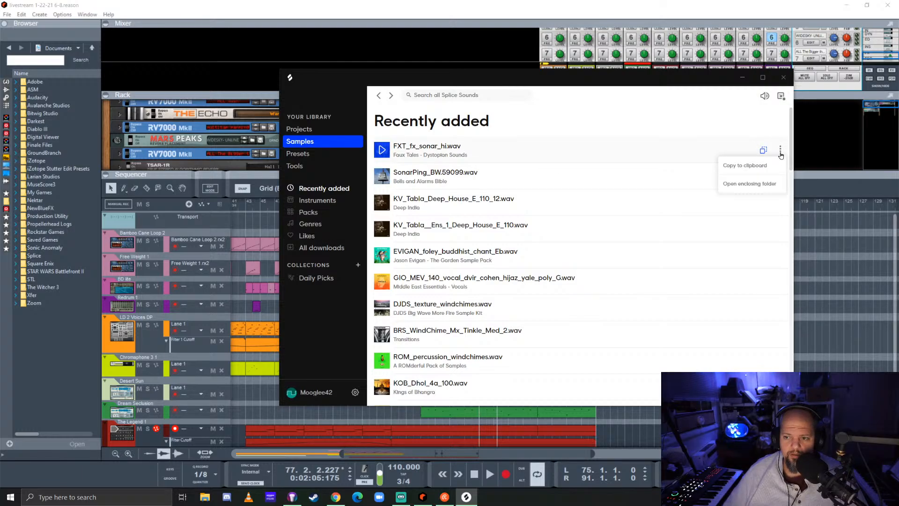
left_click(749, 184)
left_click(405, 83)
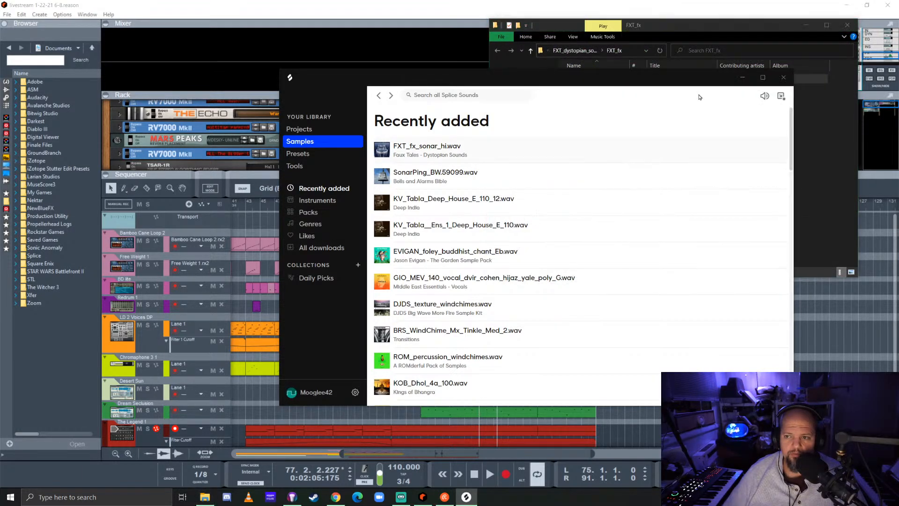
left_click(783, 78)
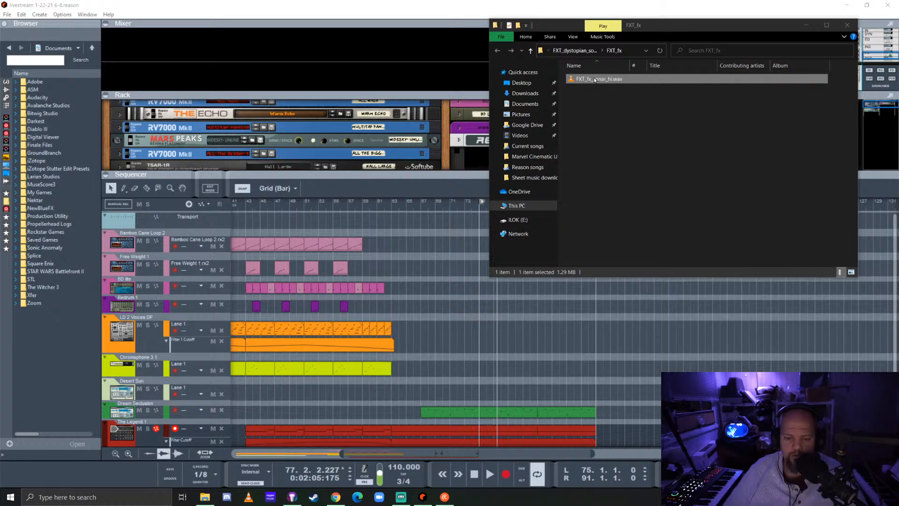
Collapse the rack above the sequencer and import FXT_fx_sonar_hi.wav from its folder onto a new audio track at bar 79
left_click_drag(455, 177, 464, 85)
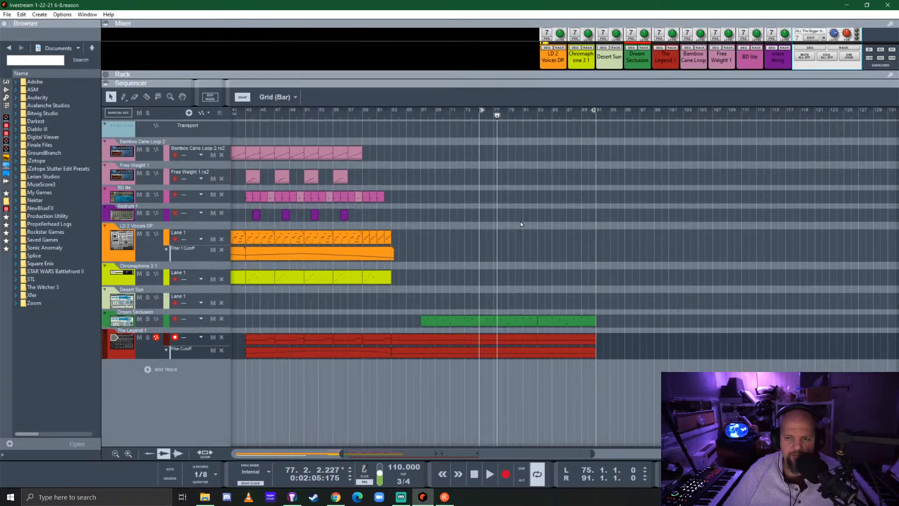
left_click(204, 497)
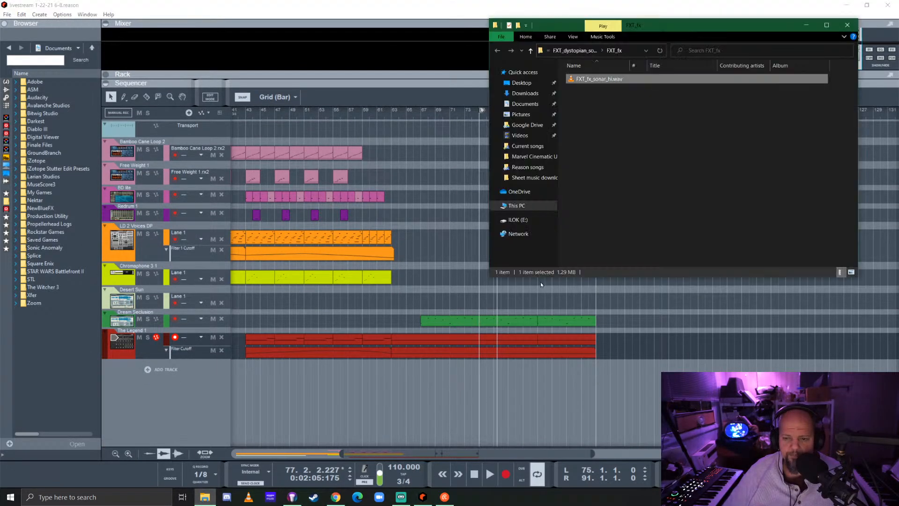
left_click_drag(588, 81, 515, 377)
left_click(847, 25)
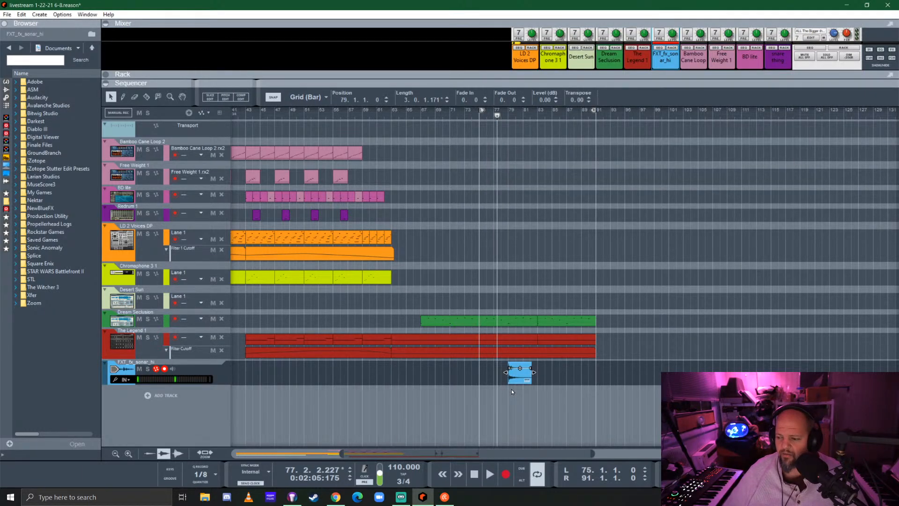
Move the FXT_fx_sonar_hi clip to bar 75 and play the song from there
scroll(557, 382, "up", 2, "ctrl")
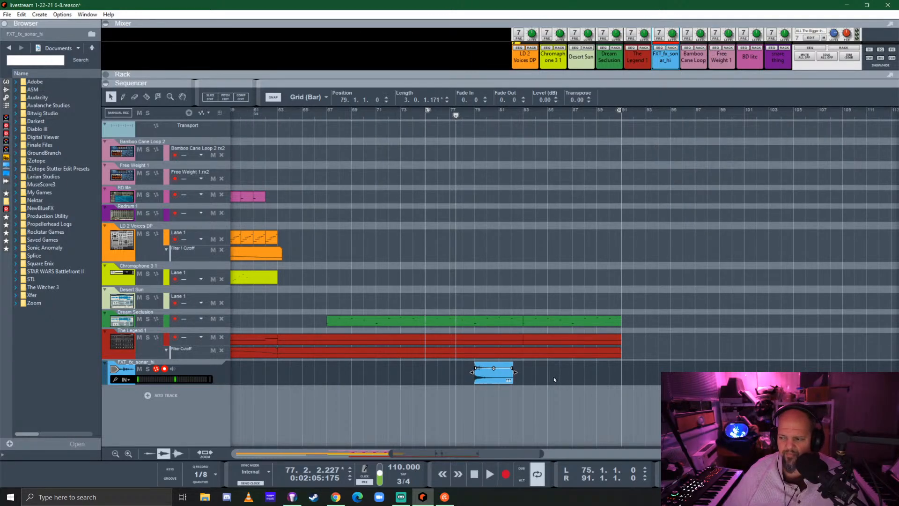
left_click_drag(487, 377, 441, 380)
left_click(424, 118)
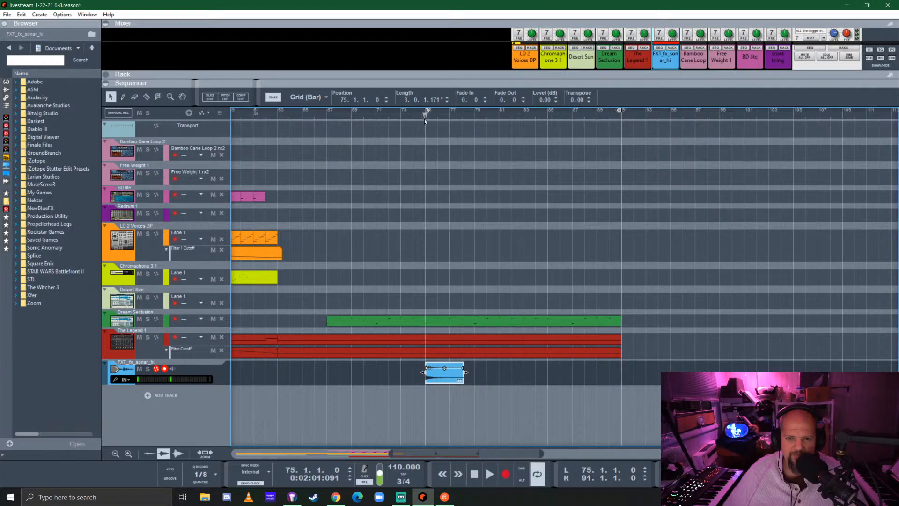
key("space")
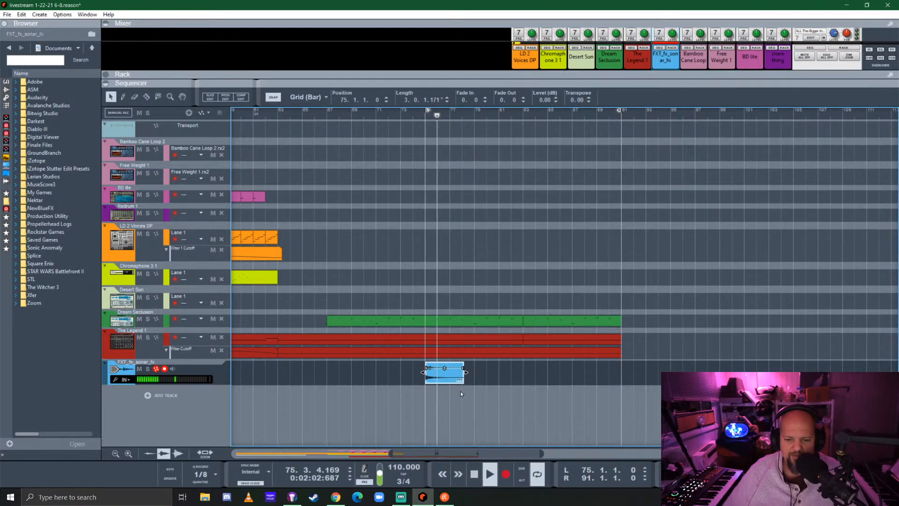
key("space")
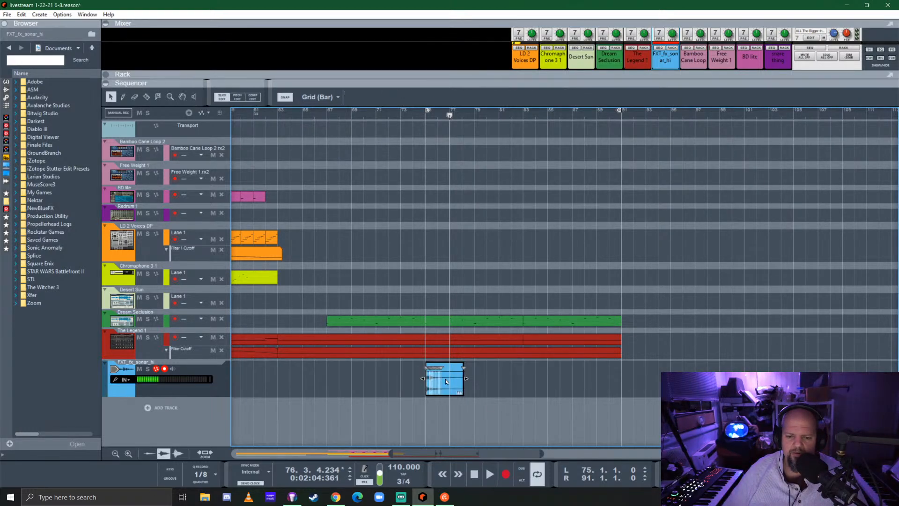
Examine the sonar clip's pitch notes in Pitch Edit mode with the sequencer at full height, then leave the editor
left_click(489, 380)
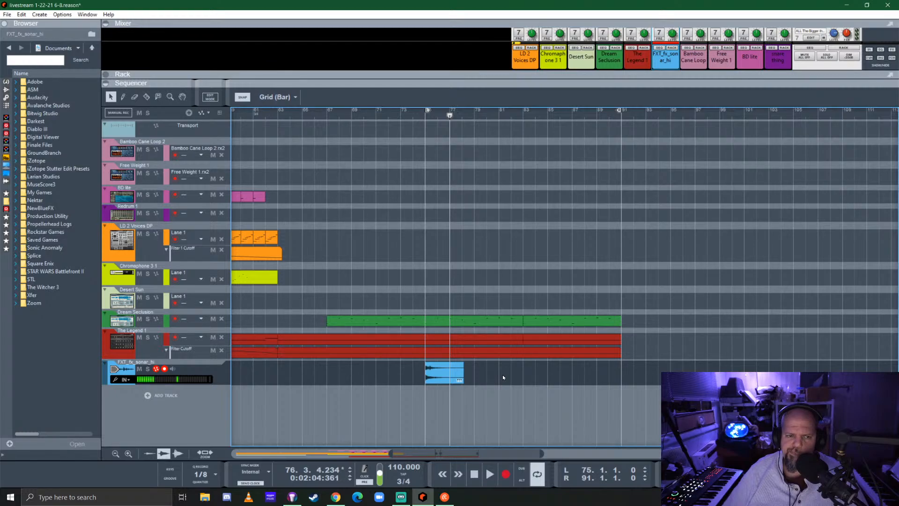
left_click(448, 377)
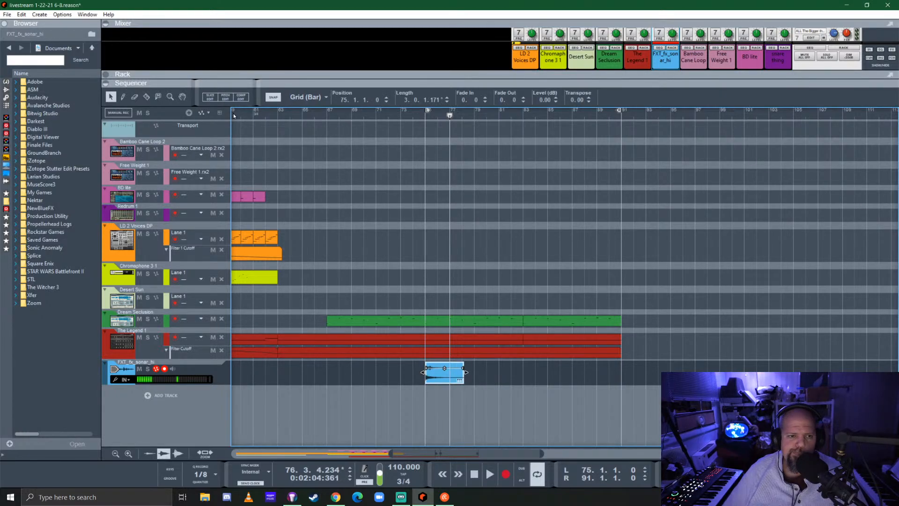
key("ctrl+e")
left_click_drag(468, 81, 468, 38)
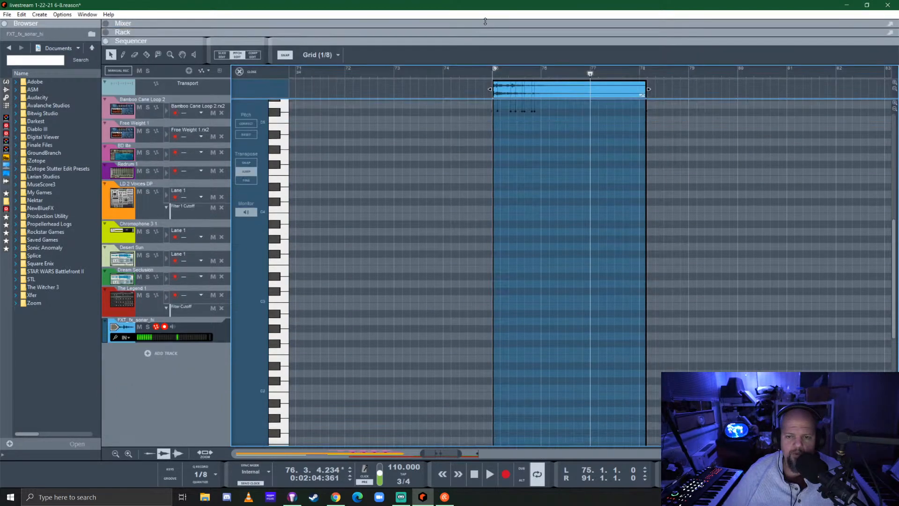
scroll(558, 253, "up", 6)
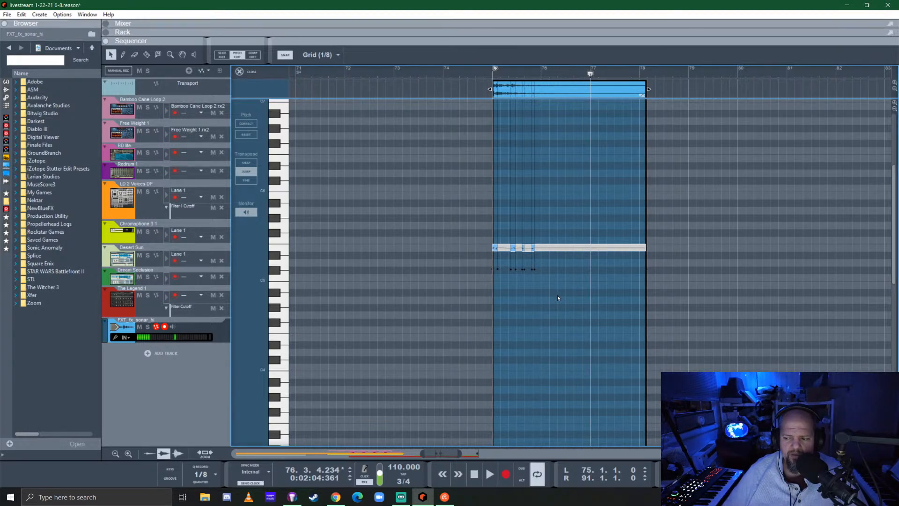
left_click(571, 92)
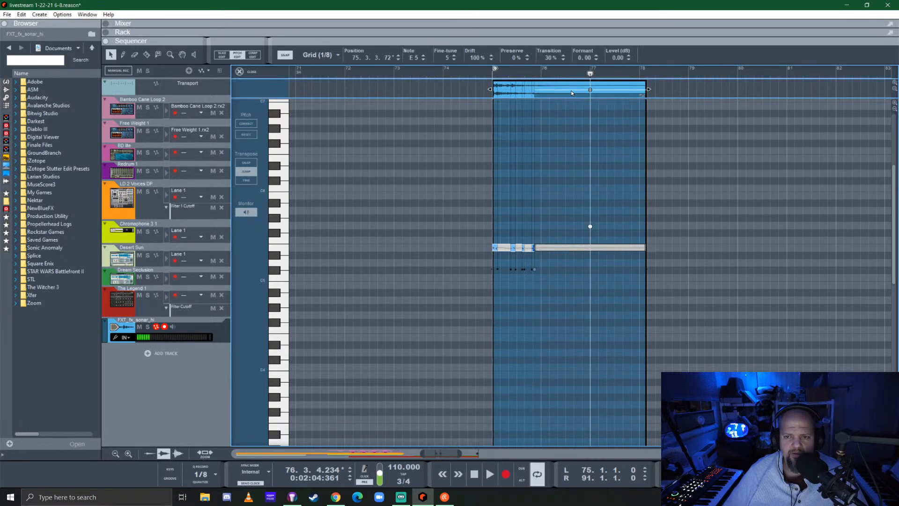
left_click(239, 72)
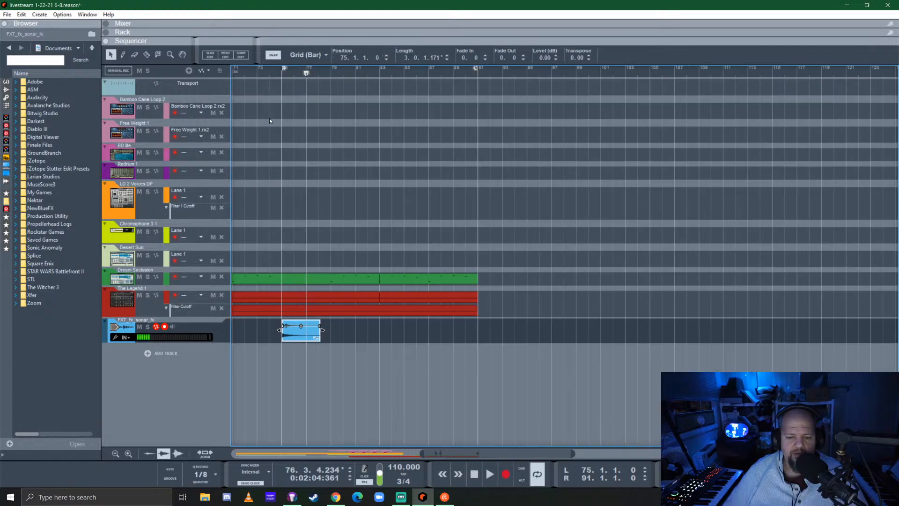
Copy the sonar clip to bar 98 and select all pitch notes of the original clip at bar 75 in Pitch Edit mode
left_click_drag(304, 337, 587, 338)
left_click(299, 334)
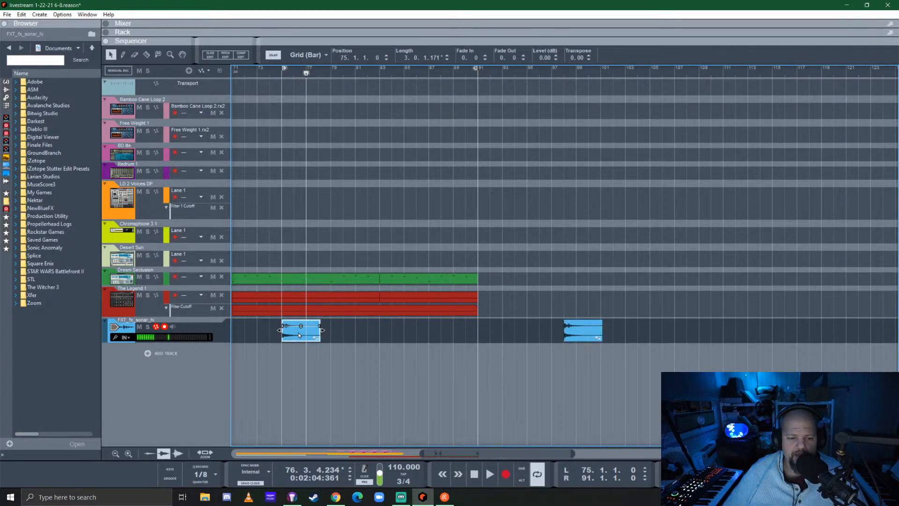
left_click(225, 55)
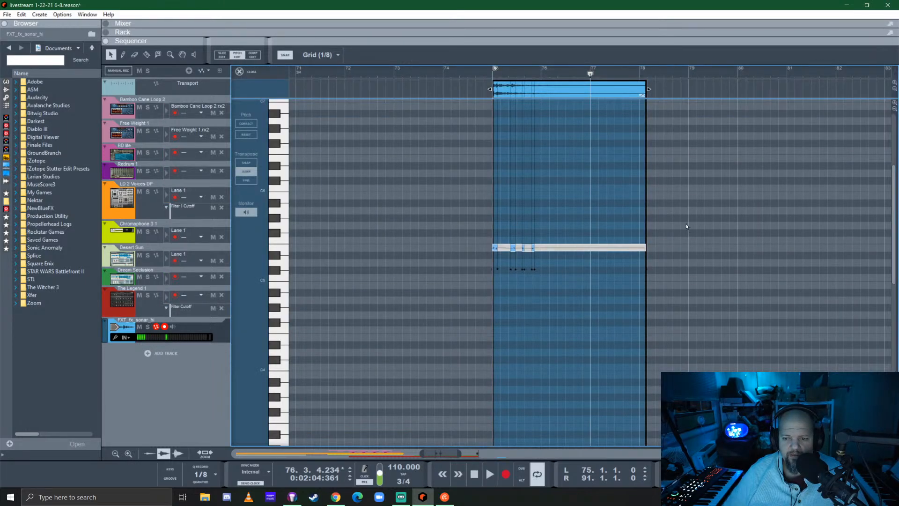
left_click_drag(708, 277, 439, 221)
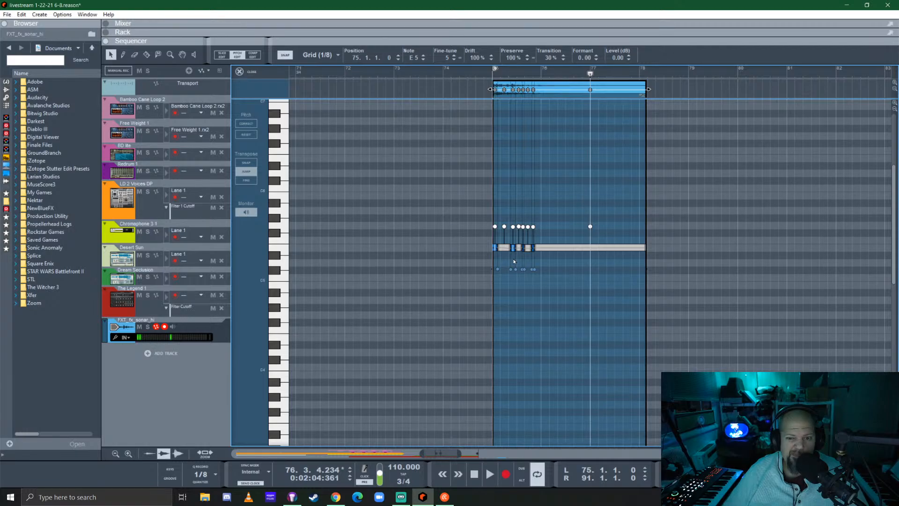
scroll(534, 249, "up", 7)
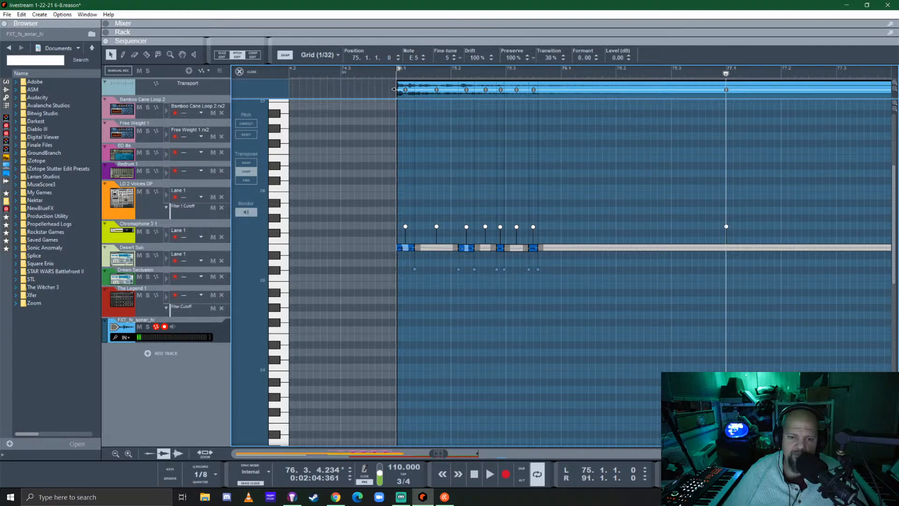
Try transposing the selected sonar notes down to B4 and to A4, playing the clip after each change
left_click_drag(406, 248, 407, 288)
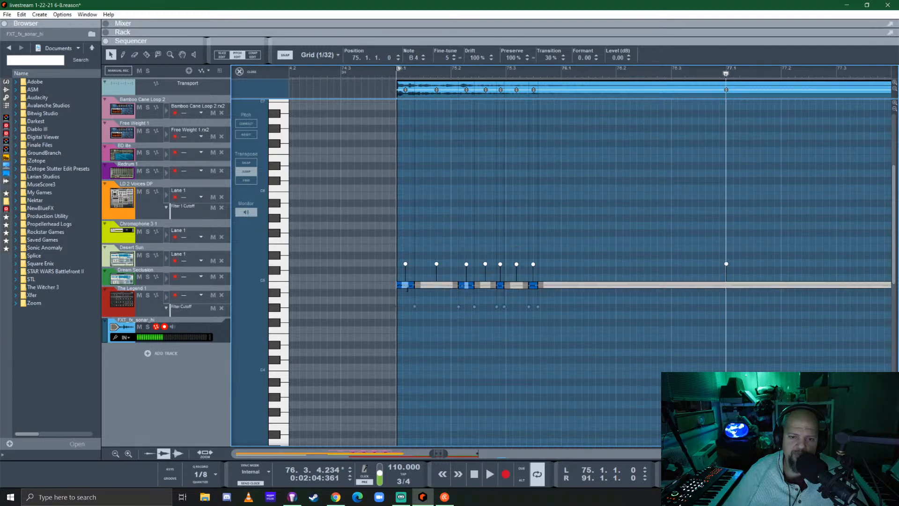
key("space")
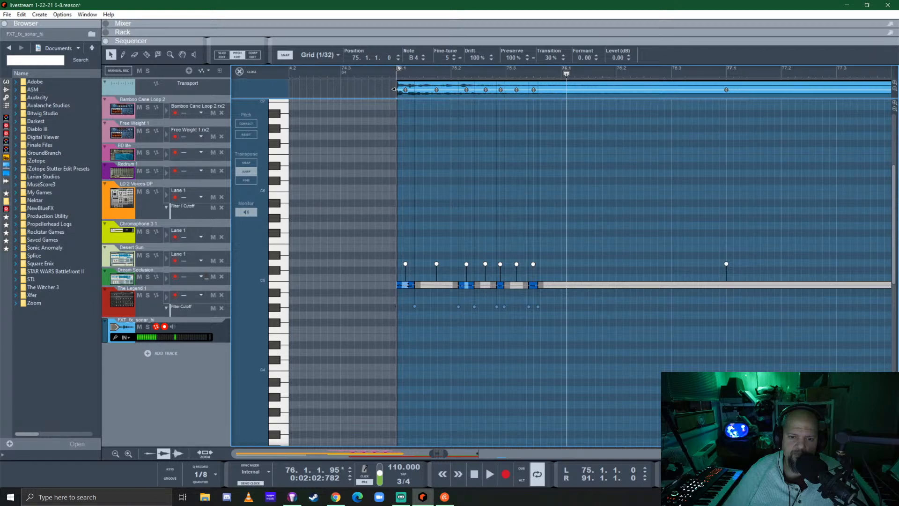
left_click_drag(409, 286, 409, 303)
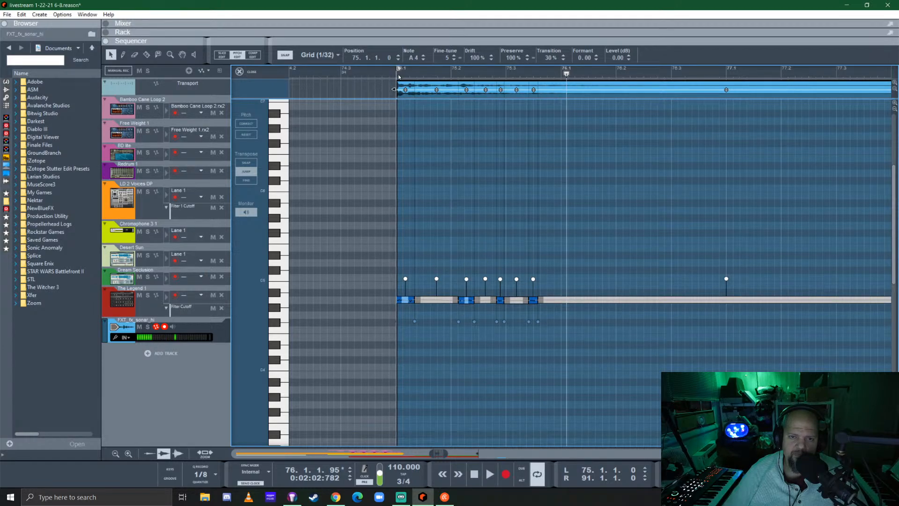
key("space")
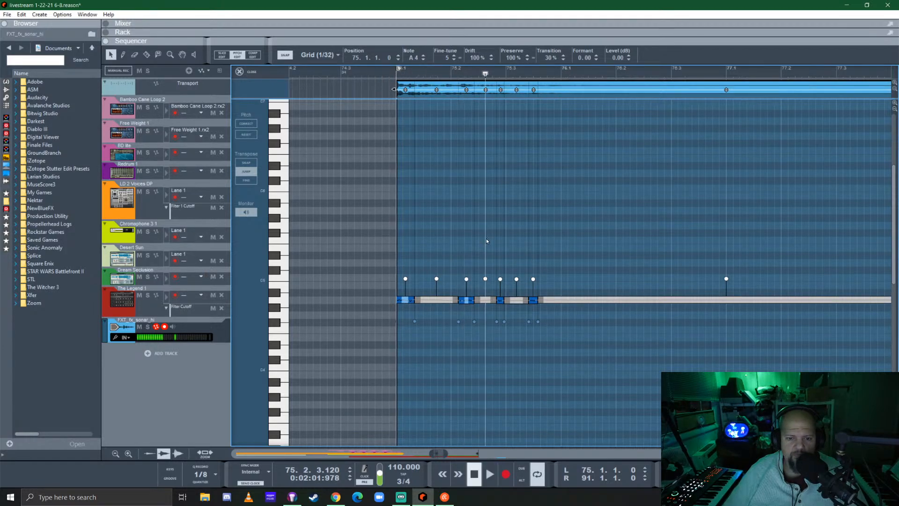
Try transposing the selected sonar notes to G4 and G#4, and play the clip from just before bar 75
left_click_drag(407, 305, 407, 313)
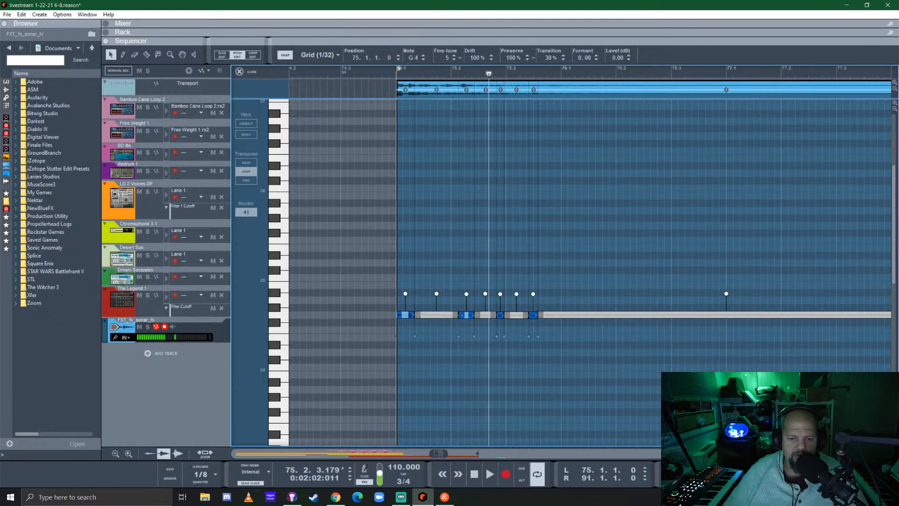
left_click(389, 74)
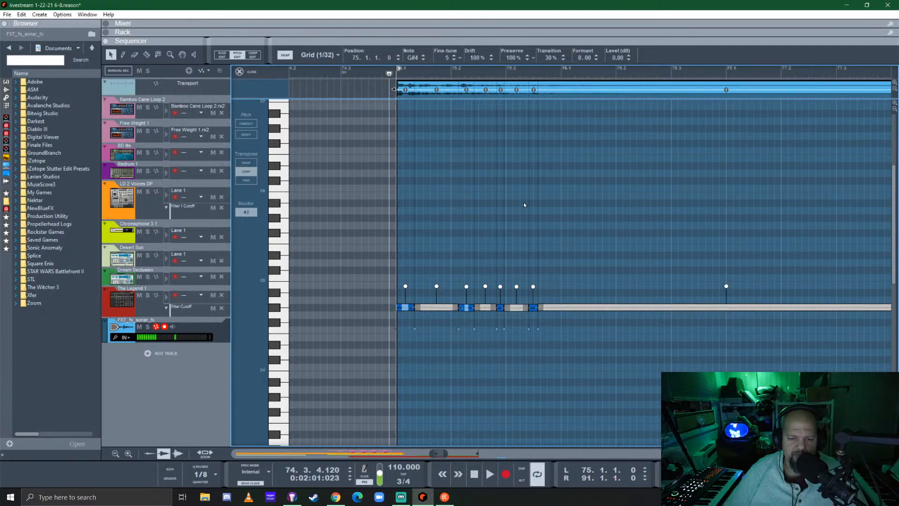
key("space")
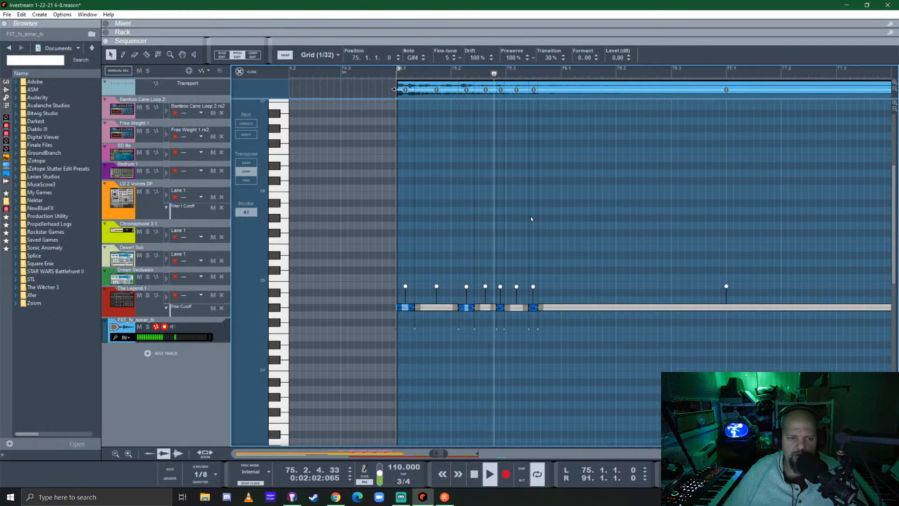
key("space")
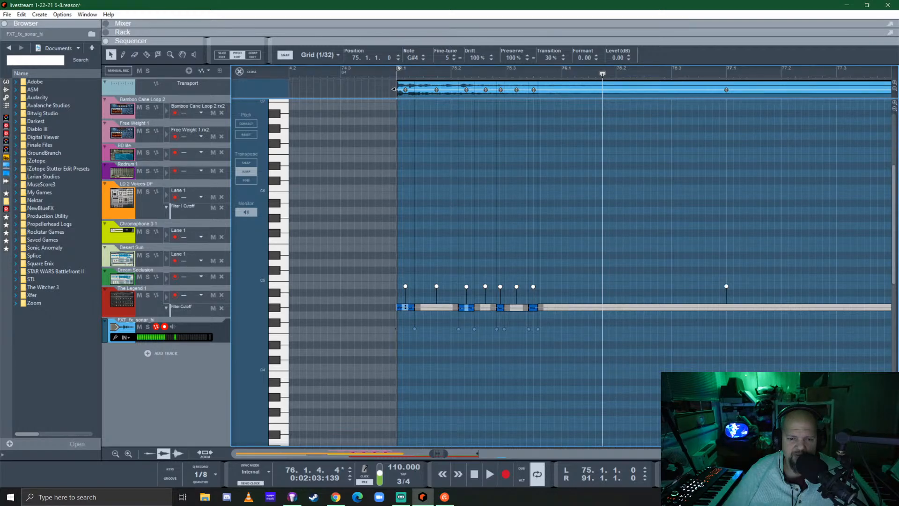
Transpose the selected sonar notes up to D#5 and play the clip from just before bar 75
left_click_drag(406, 305, 407, 252)
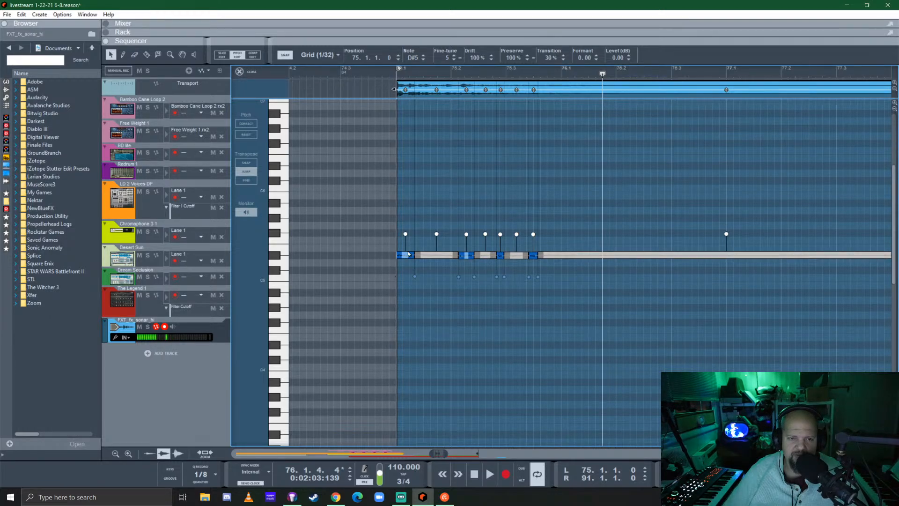
left_click(385, 74)
key("space")
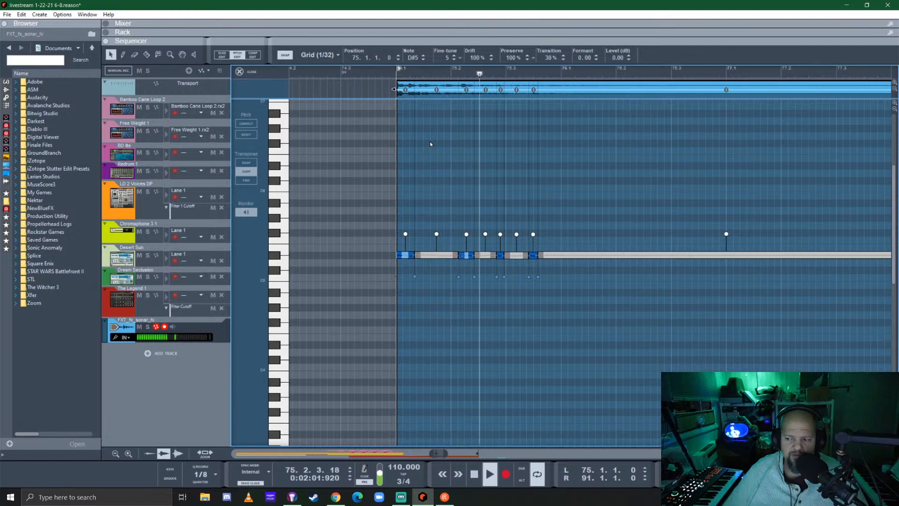
Close the sonar clip's pitch editing and place the song position at bar 75
left_click(240, 71)
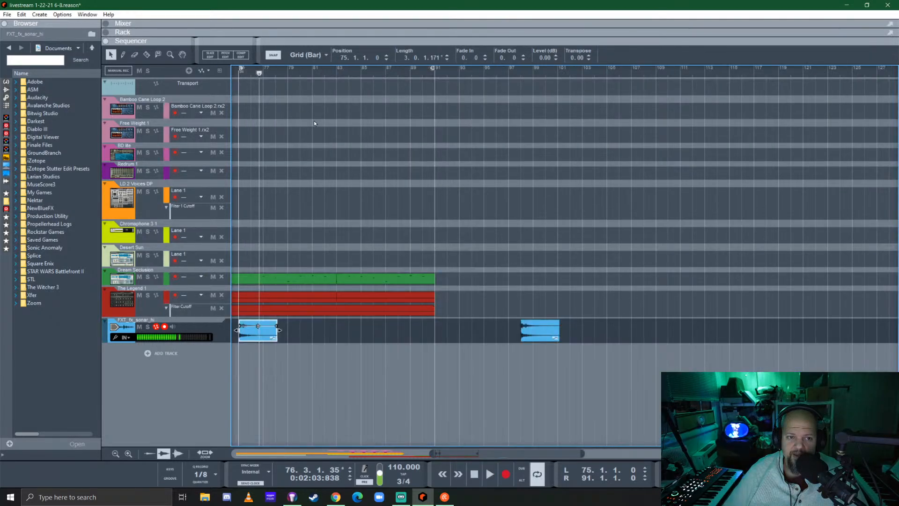
scroll(386, 304, "left", 4)
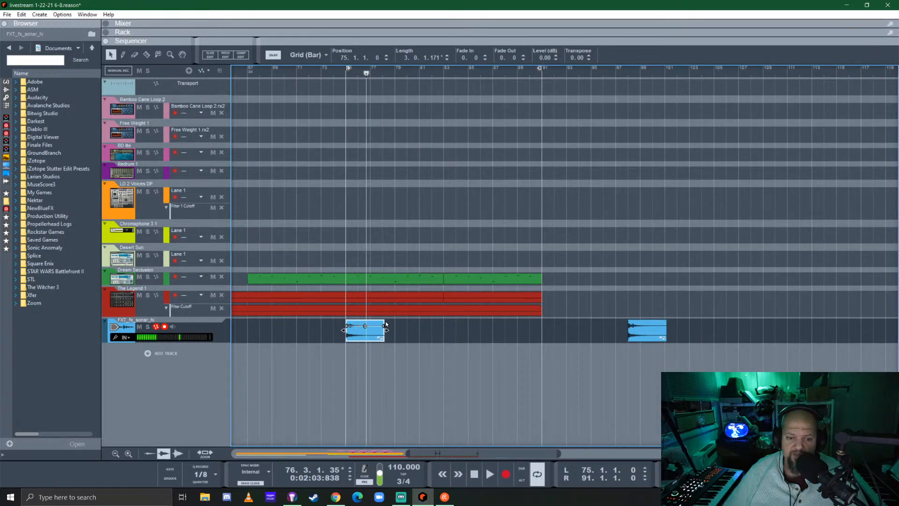
left_click(343, 74)
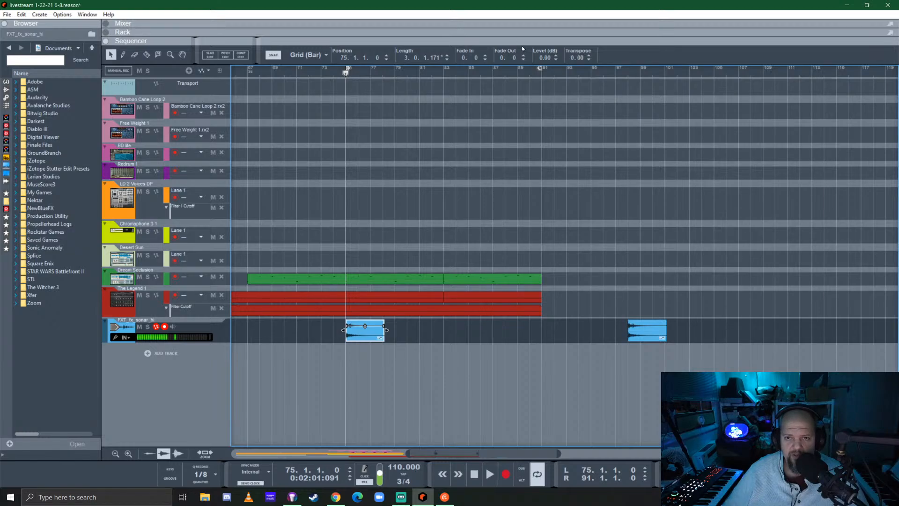
Reveal the rack above the sequencer and delete the copied sonar clip at bar 98
left_click_drag(523, 44, 464, 330)
left_click(646, 390)
key("Delete")
scroll(518, 155, "up", 3)
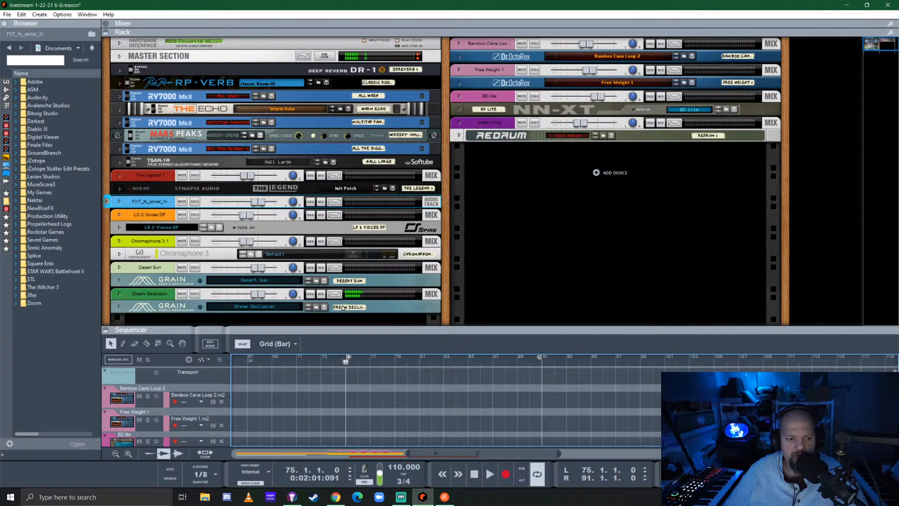
Move the FXT_fx_sonar_hi audio track device to the second rack column, directly below the Redrum
left_click_drag(125, 205, 536, 251)
right_click(506, 151)
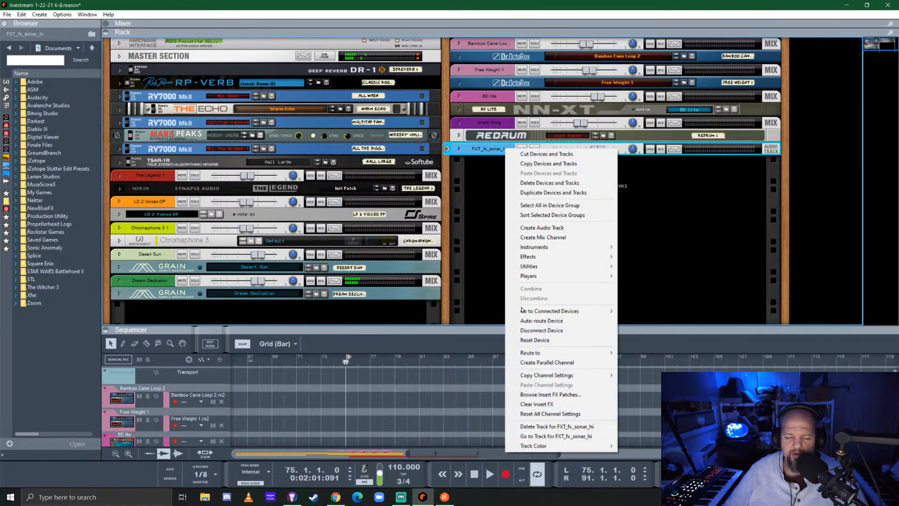
mouse_move(585, 446)
left_click(642, 437)
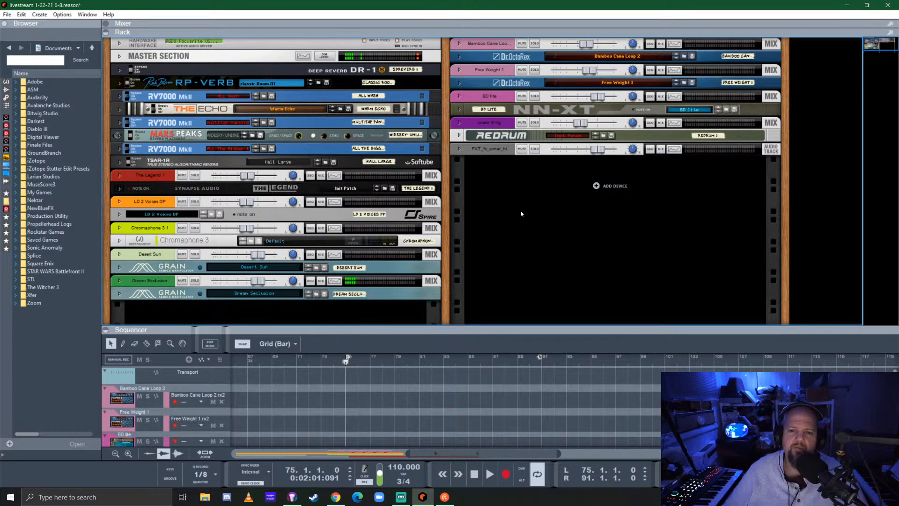
Unfold the sonar audio track with its insert section and add the ValhallaSupermassive_x64 reverb from the Reverbs favorites as an insert
left_click(459, 149)
left_click(470, 167)
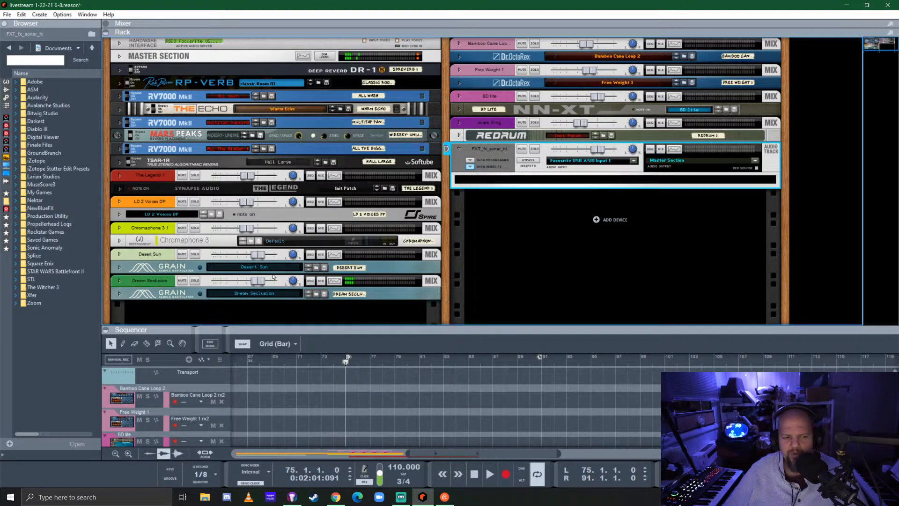
left_click(7, 242)
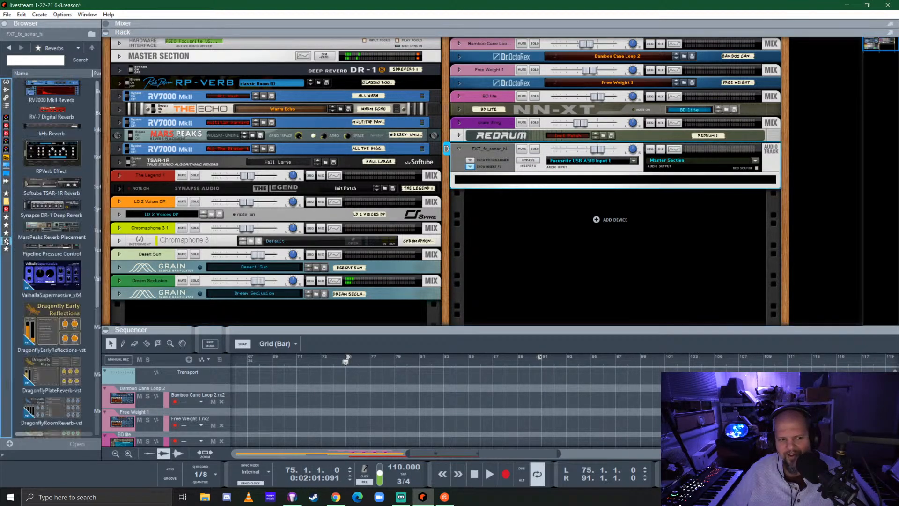
left_click_drag(51, 277, 548, 182)
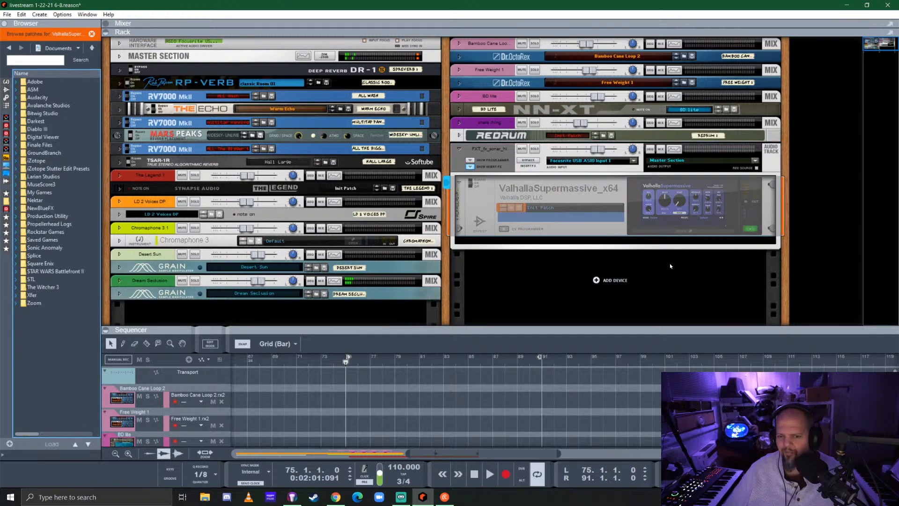
Load the large reverb preset TriangulumHall in ValhallaSupermassive and play the song from bar 75
left_click(294, 214)
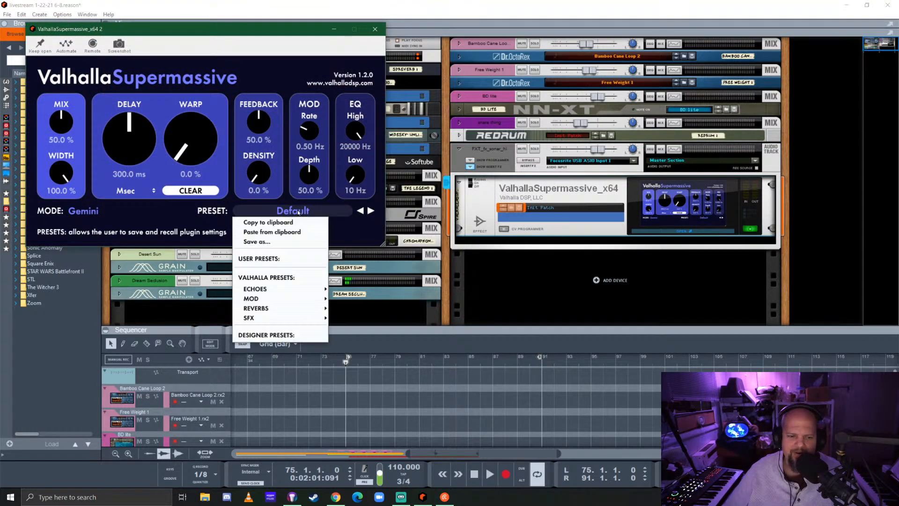
mouse_move(274, 308)
mouse_move(357, 299)
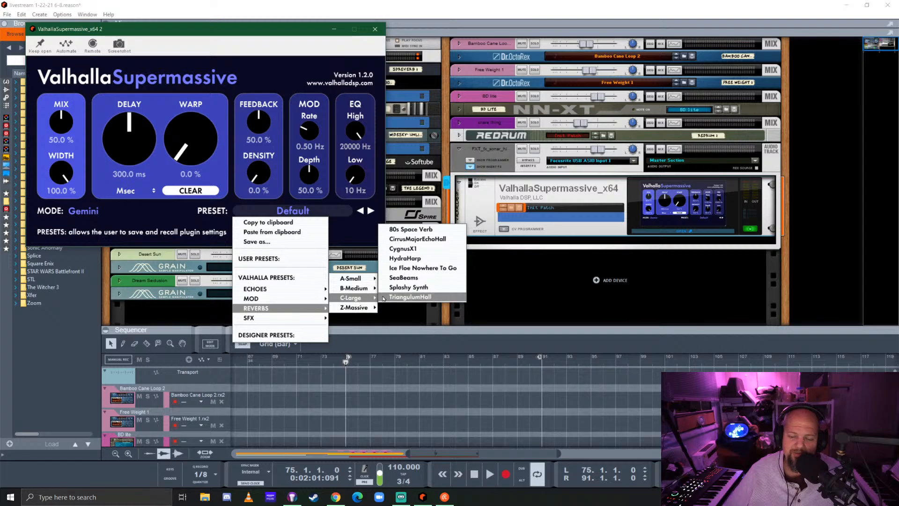
left_click(412, 297)
key("space")
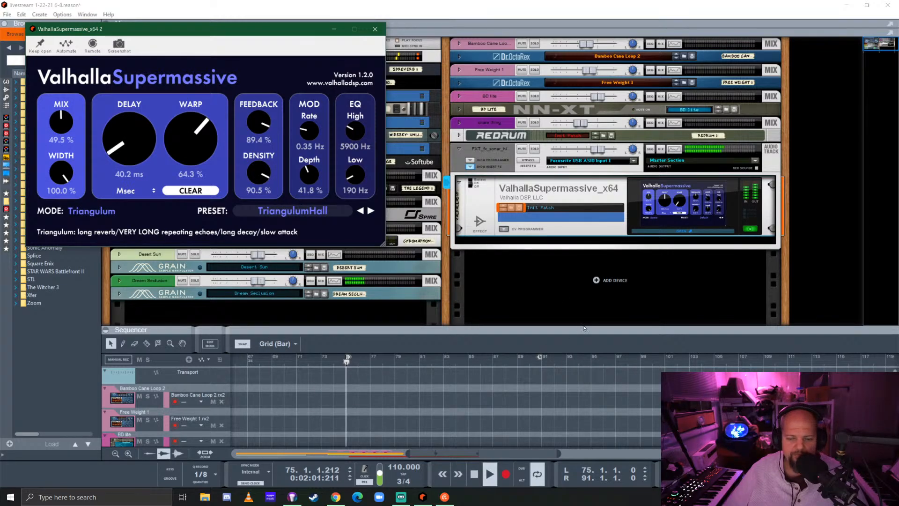
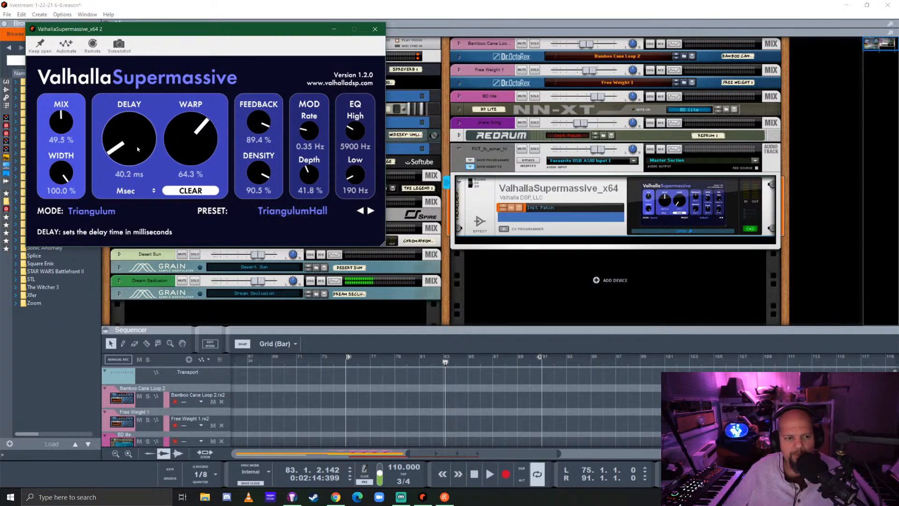
Load the We Are Stardust preset from the Z-Massive reverbs in ValhallaSupermassive
left_click(299, 210)
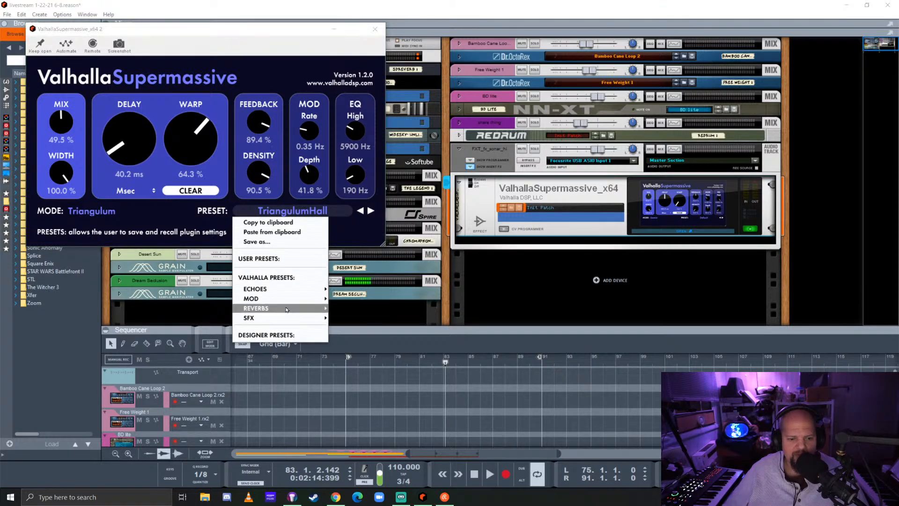
mouse_move(304, 309)
mouse_move(344, 308)
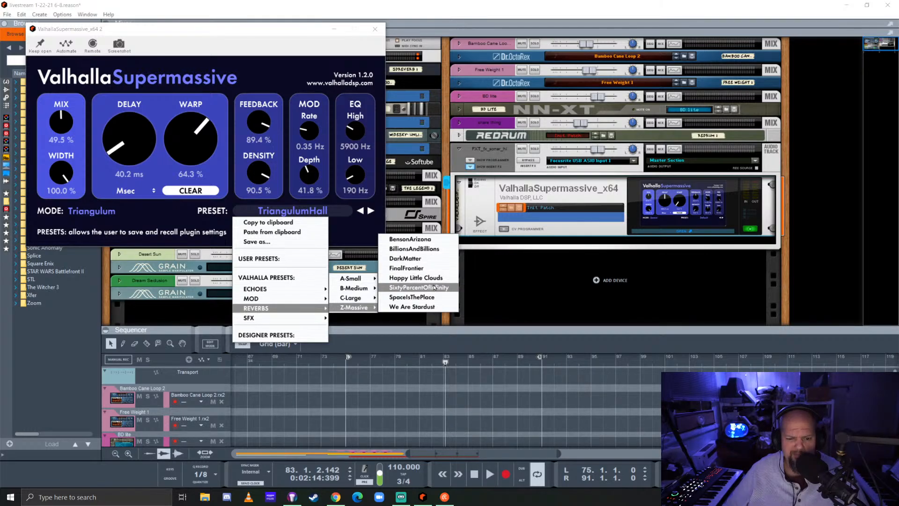
left_click(428, 307)
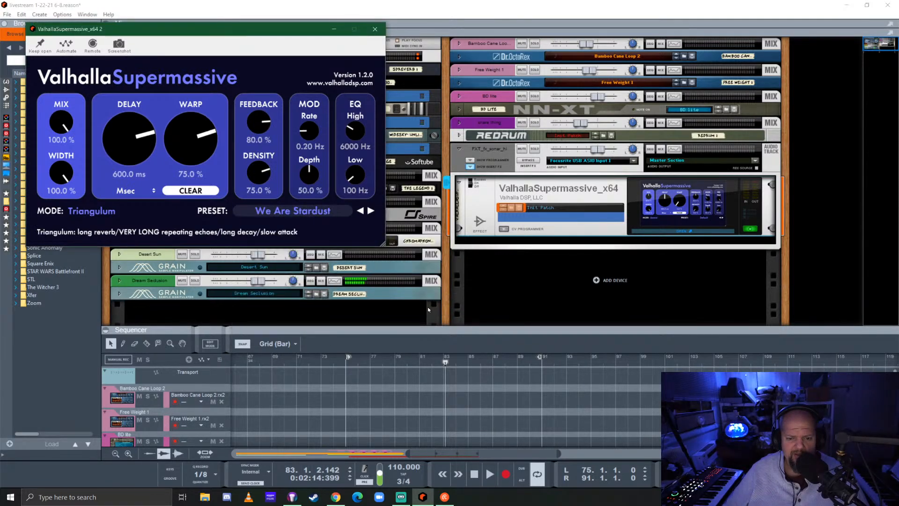
Solo the FXT_fx_sonar_hi track, play it from bar 75, and reopen its ValhallaSupermassive window over the rack
left_click(346, 366)
left_click(343, 366)
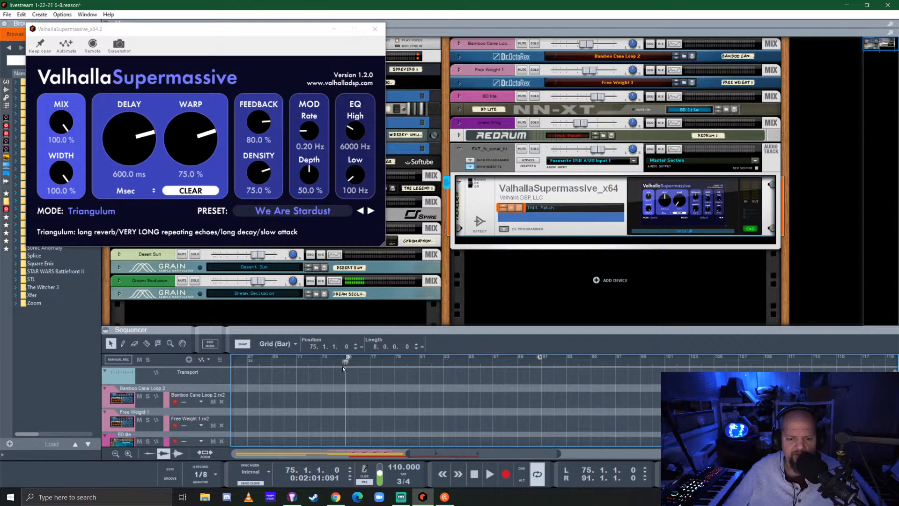
left_click(535, 149)
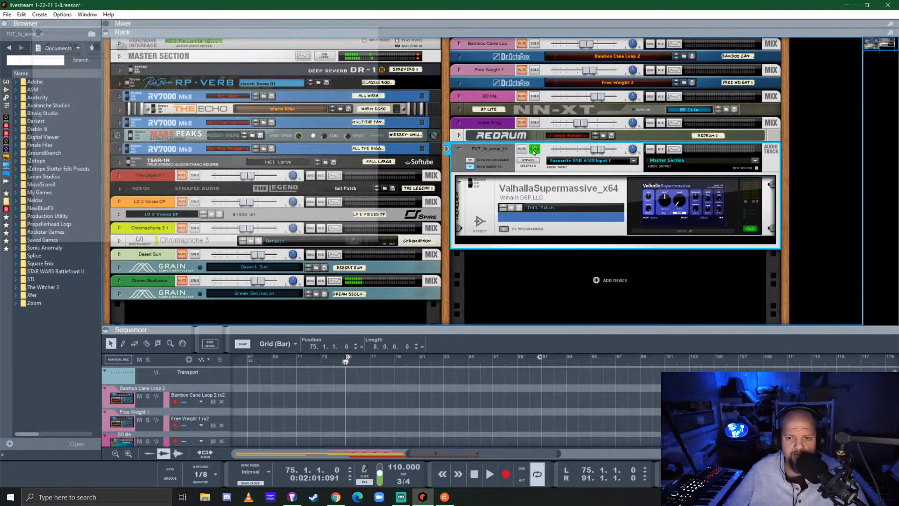
key("space")
left_click(683, 231)
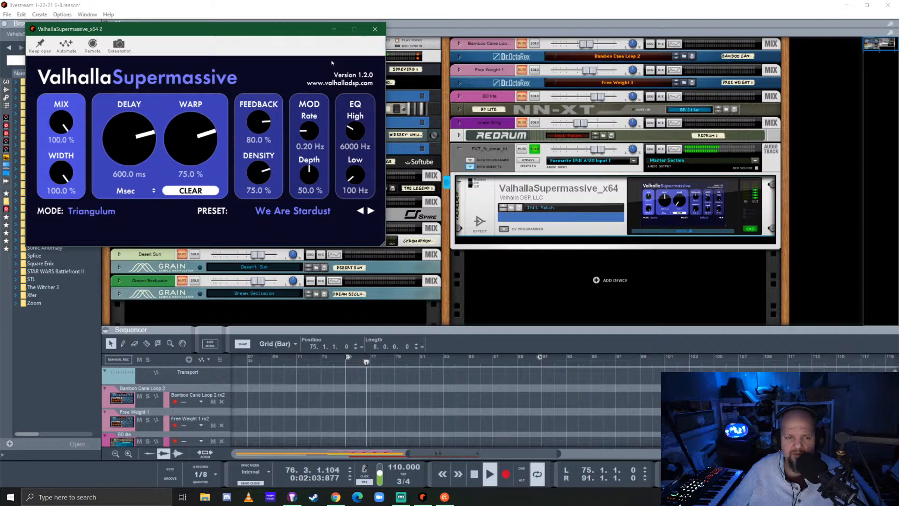
left_click_drag(284, 34, 516, 102)
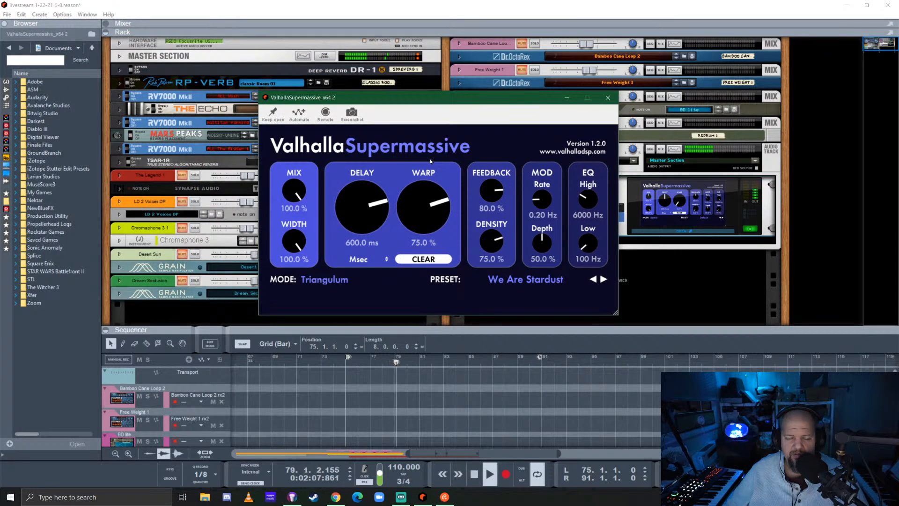
Set the reverb's Warp to 89.8 % and Mix to 50 %, and return the playhead to bar 75
left_click_drag(418, 211, 424, 201)
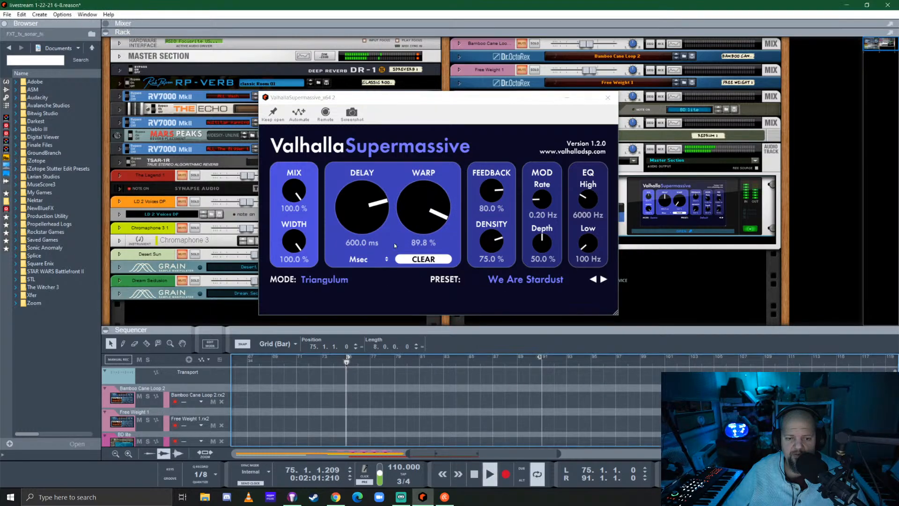
left_click_drag(294, 184, 300, 236)
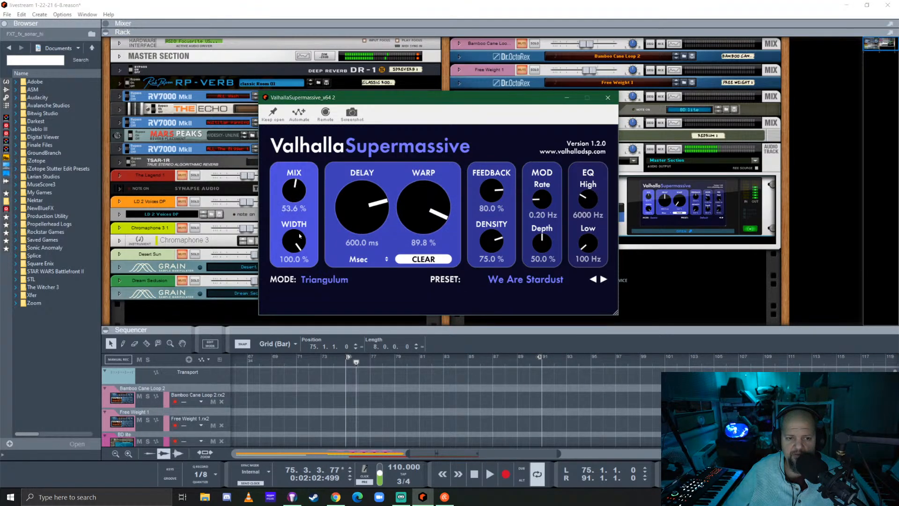
left_click(345, 365)
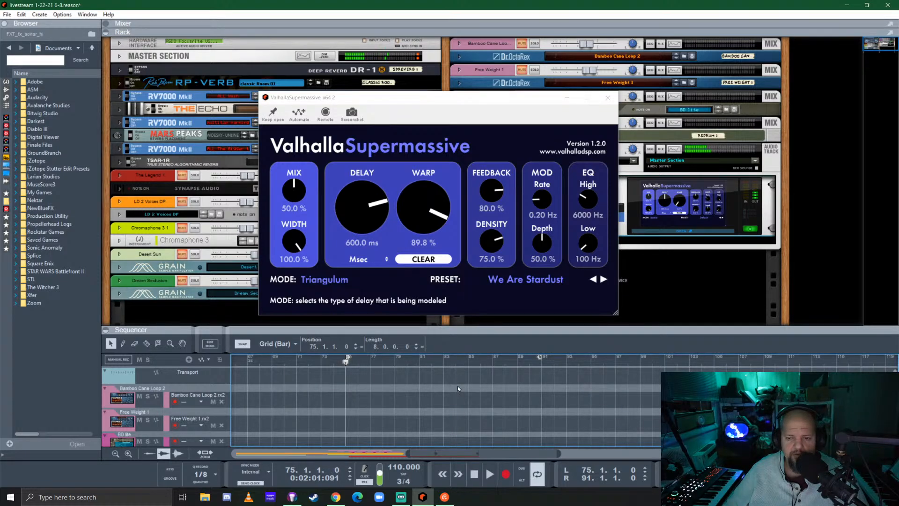
left_click(494, 300)
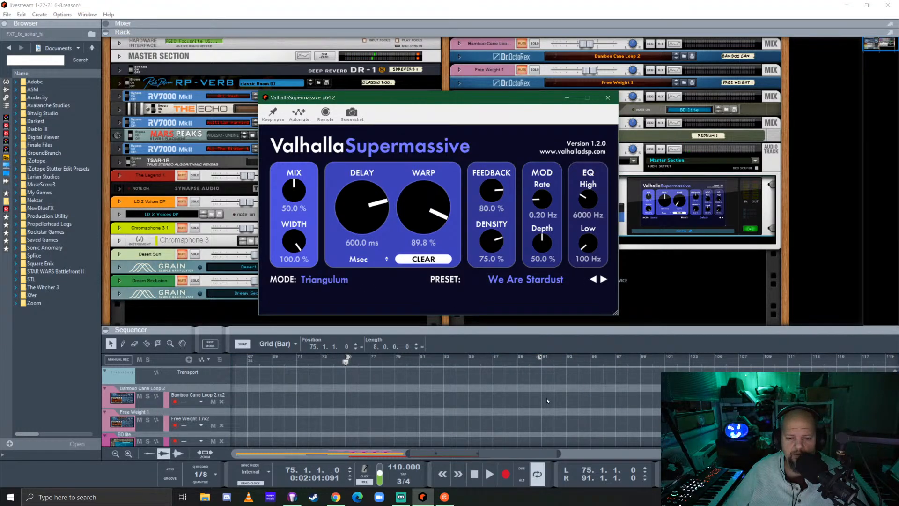
Lower the reverb's EQ High cutoff to 4340 Hz while auditioning the track
key("space")
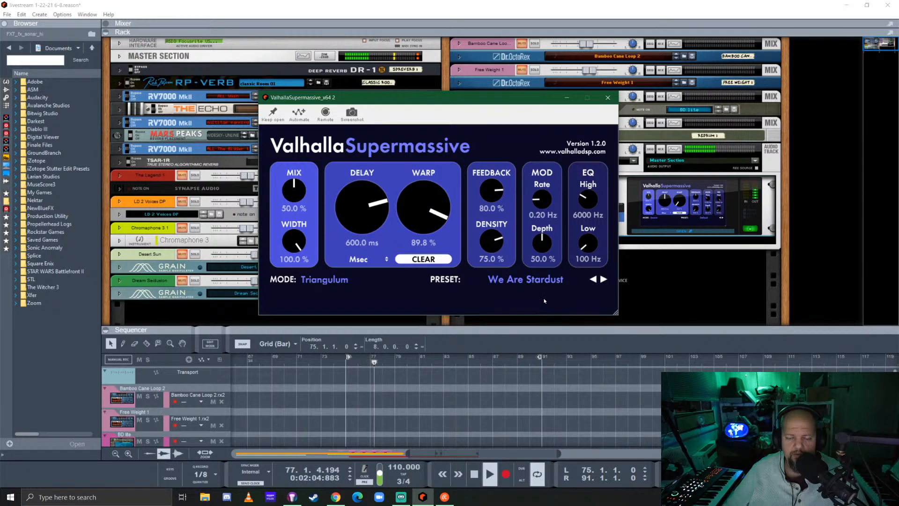
scroll(589, 198, "down", 2)
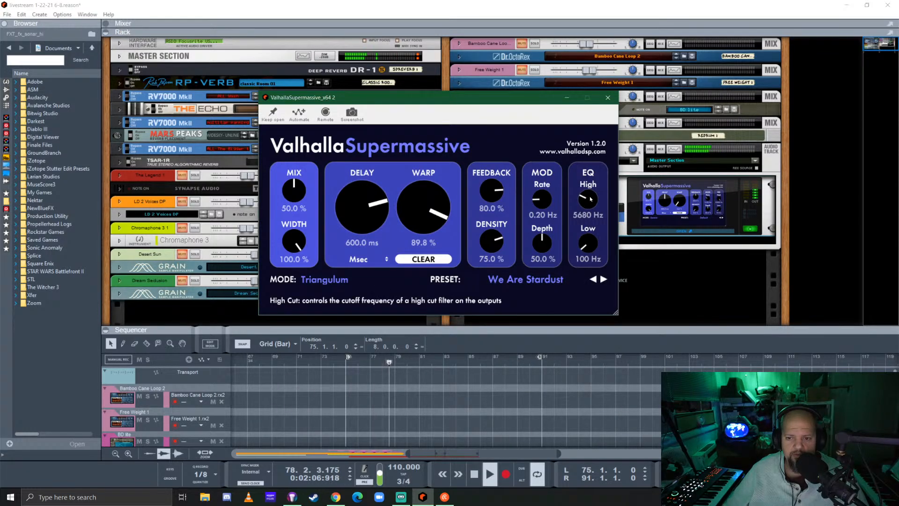
scroll(591, 198, "down", 8)
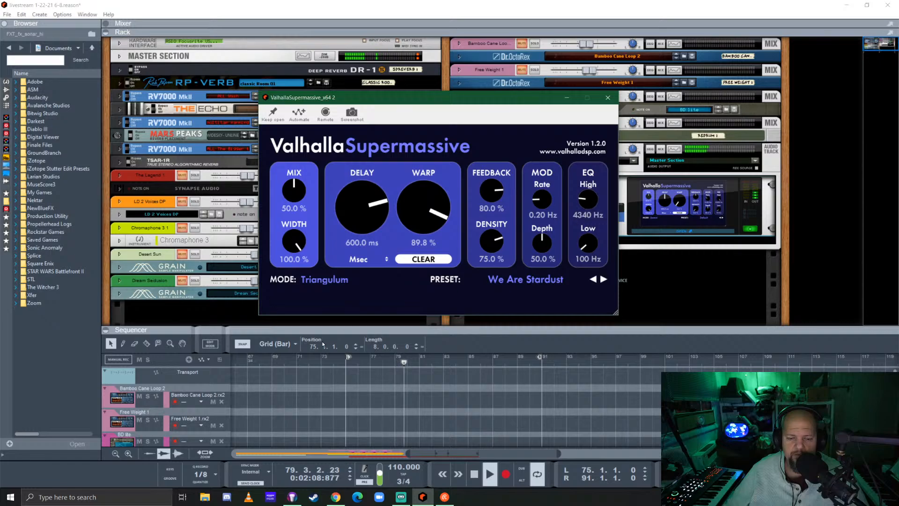
key("space")
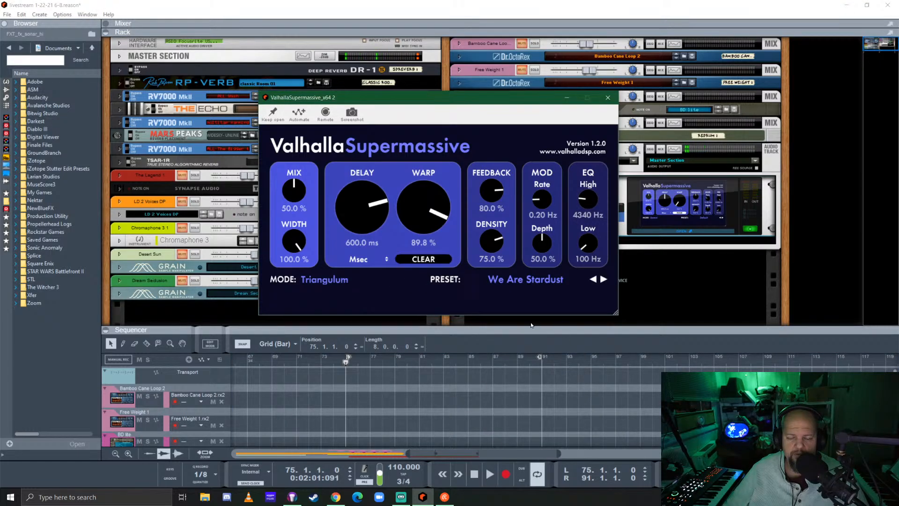
Replay the soloed clip from bar 75 and set the reverb's EQ High cutoff to 6870 Hz
key("space")
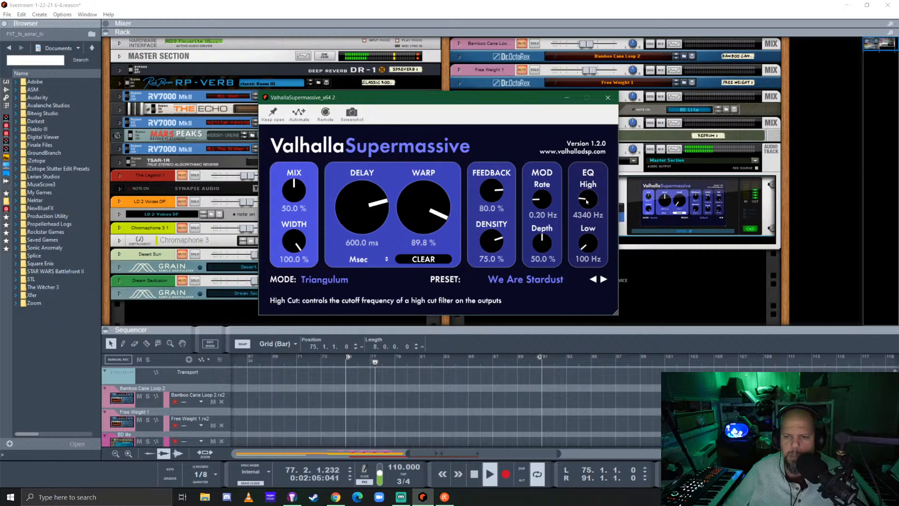
left_click_drag(587, 201, 589, 212)
left_click(347, 360)
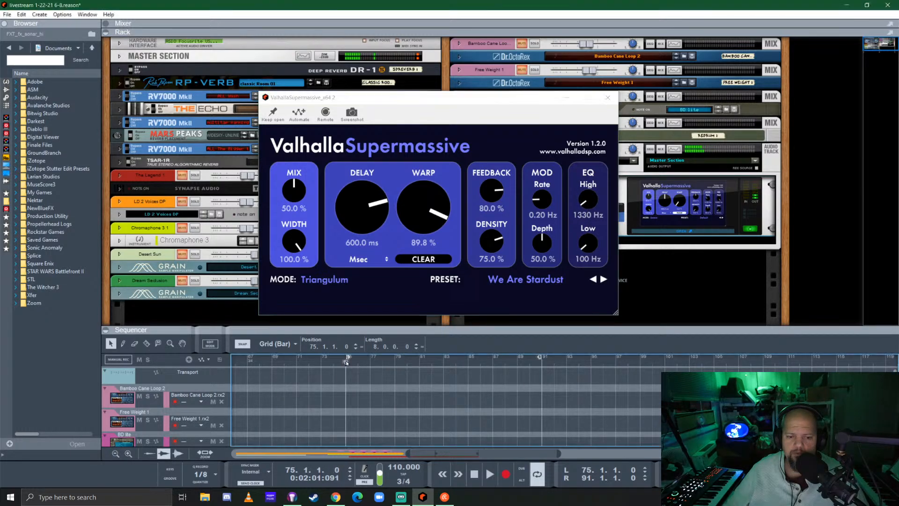
left_click(588, 203)
mouse_move(589, 203)
left_mouse_down()
mouse_move(588, 185)
mouse_move(588, 198)
left_mouse_up()
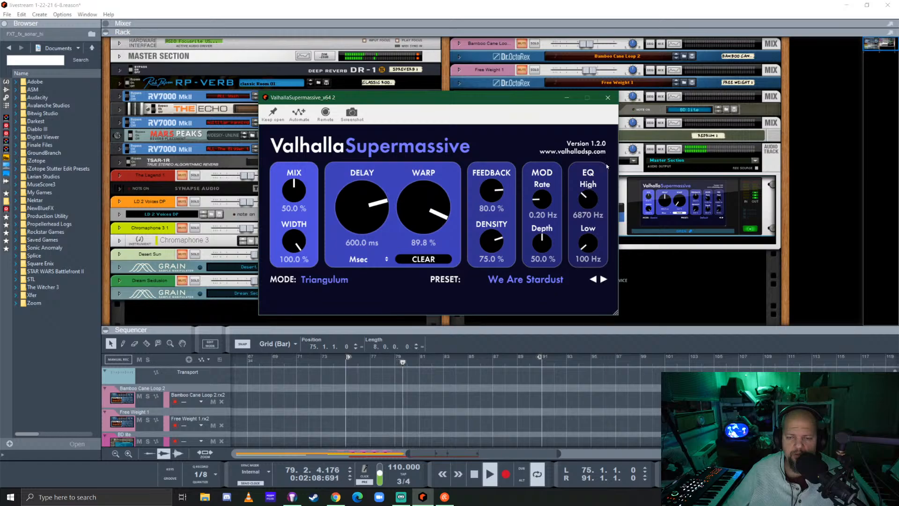
Delete the ValhallaSupermassive device from the FXT_fx_sonar_hi track, stop playback and return to bar 75
left_click(608, 97)
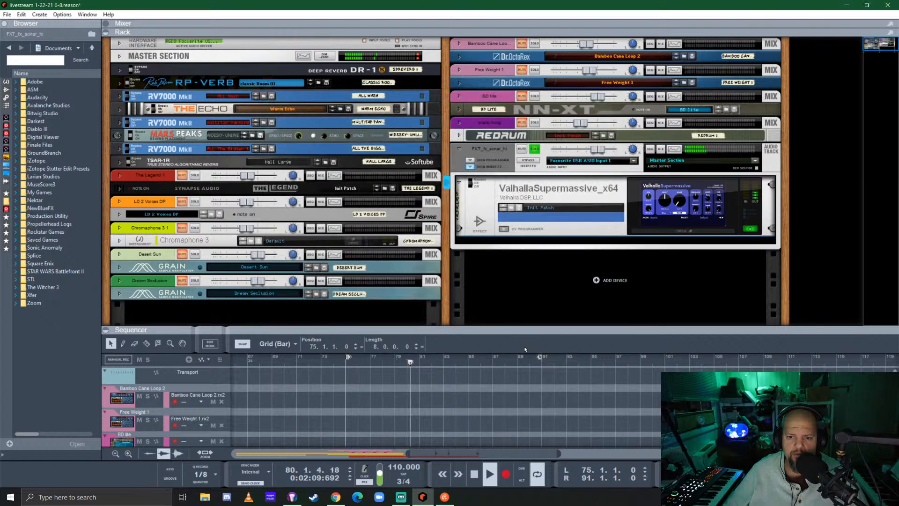
left_click(473, 185)
key("Delete")
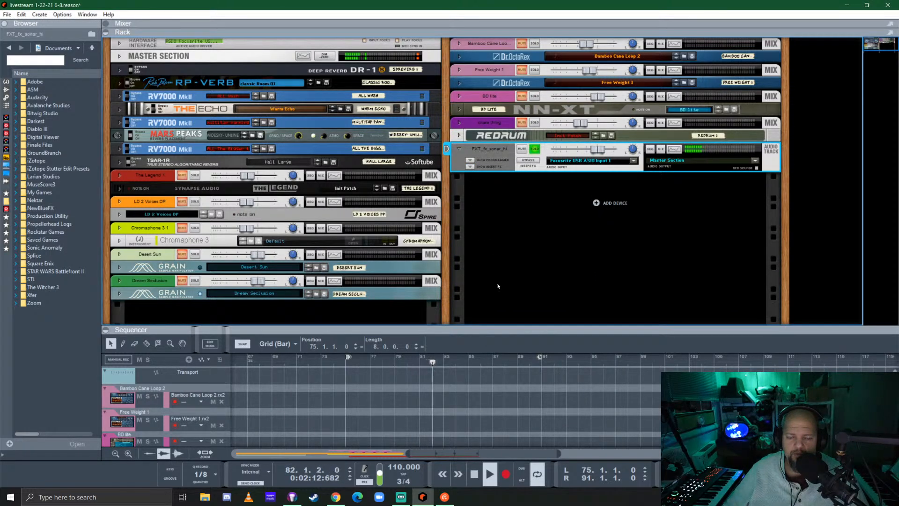
key("space")
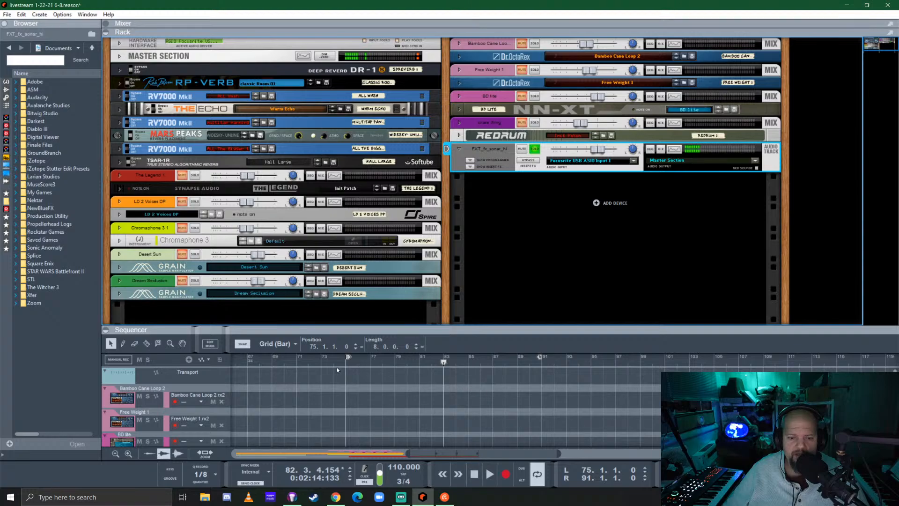
left_click(347, 366)
Unsolo the FXT_fx_sonar_hi track and enlarge the sequencer area until the audio track's clip is visible
left_click_drag(432, 328, 492, 182)
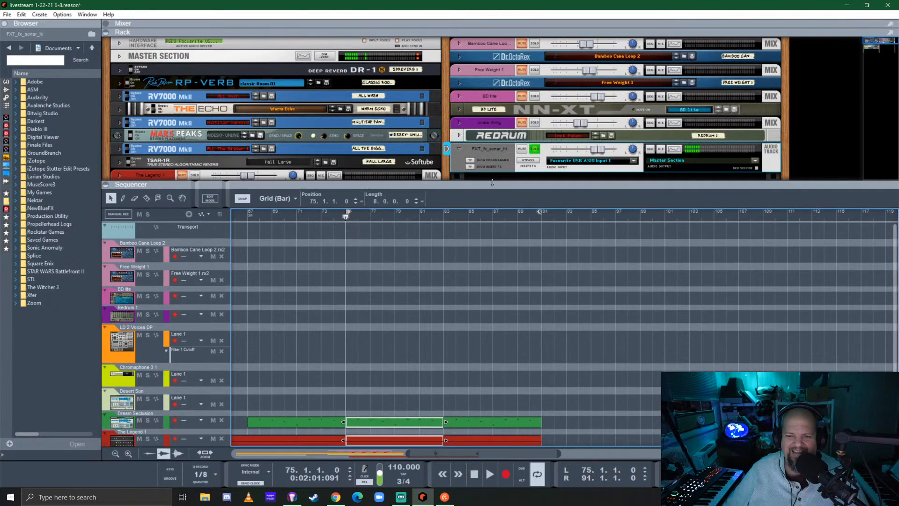
left_click(539, 152)
left_click_drag(567, 184, 524, 98)
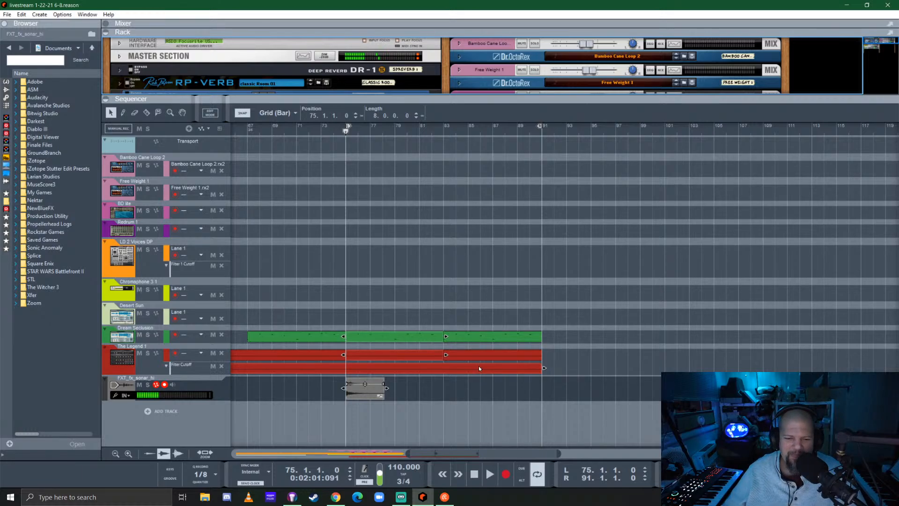
Play the full arrangement from about bar 53
scroll(407, 319, "down", 2)
scroll(408, 319, "left", 4)
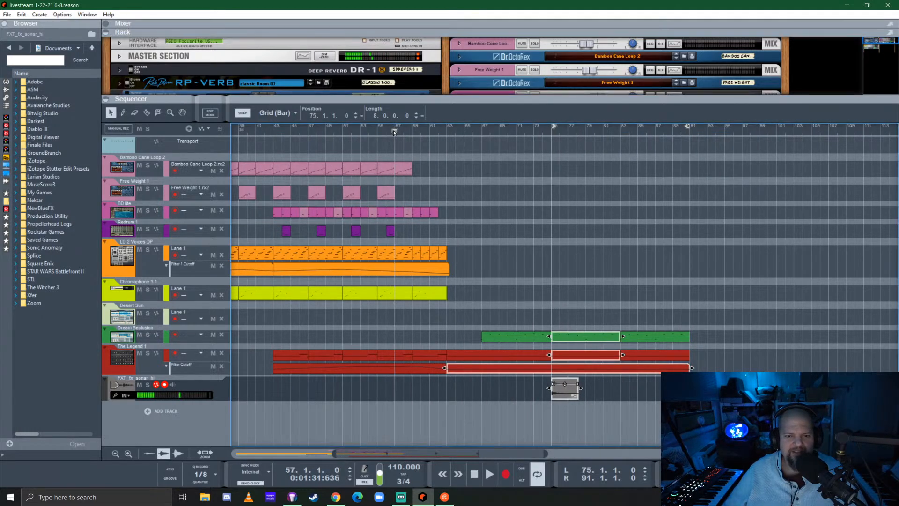
left_click(376, 131)
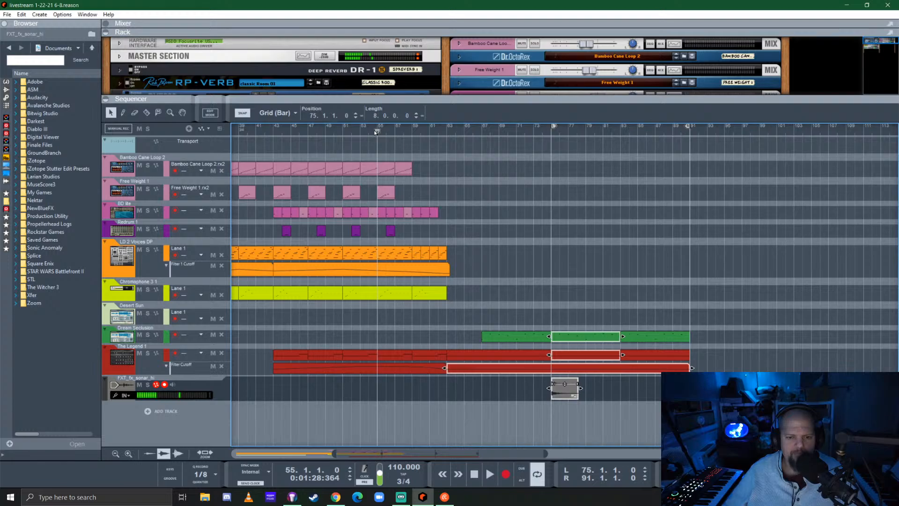
left_click_drag(375, 133, 358, 133)
key("space")
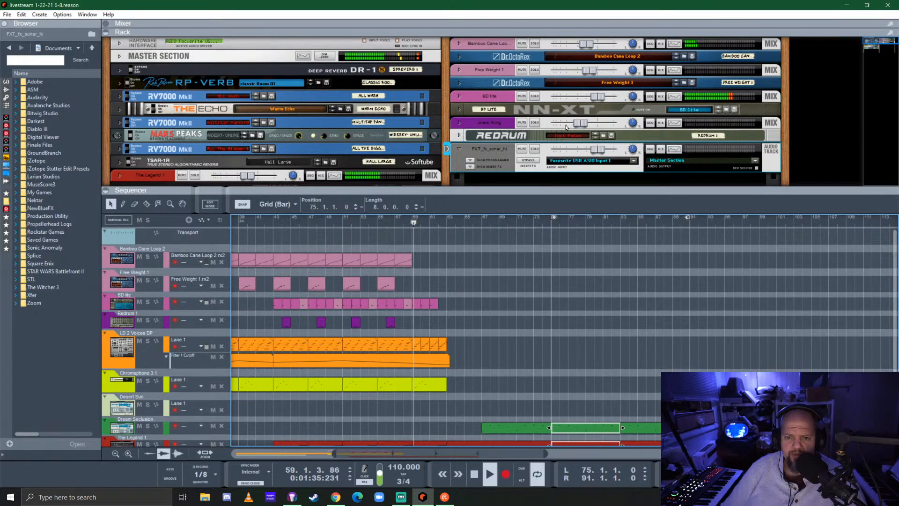
Lower the FXT_fx_sonar_hi track level to -13.04 dB and collapse its device in the rack
scroll(585, 124, "down", 1)
left_click_drag(596, 125, 579, 122)
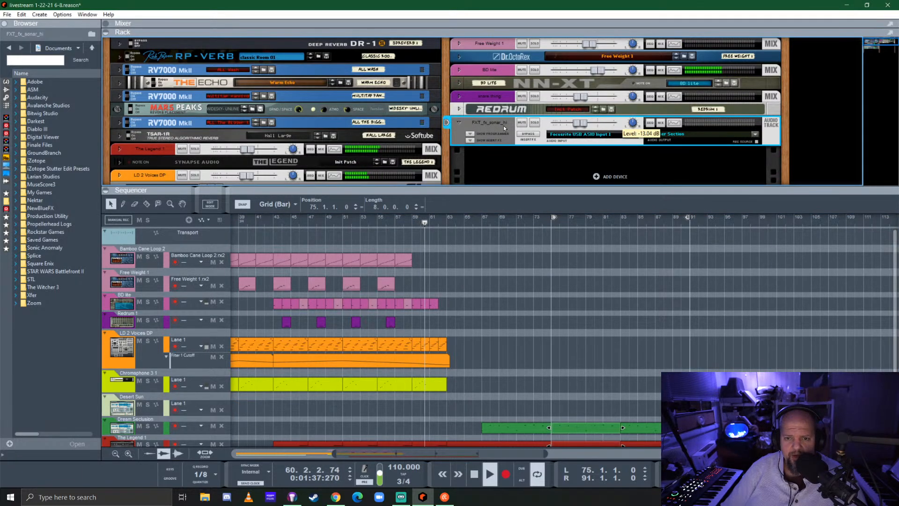
left_click(459, 123)
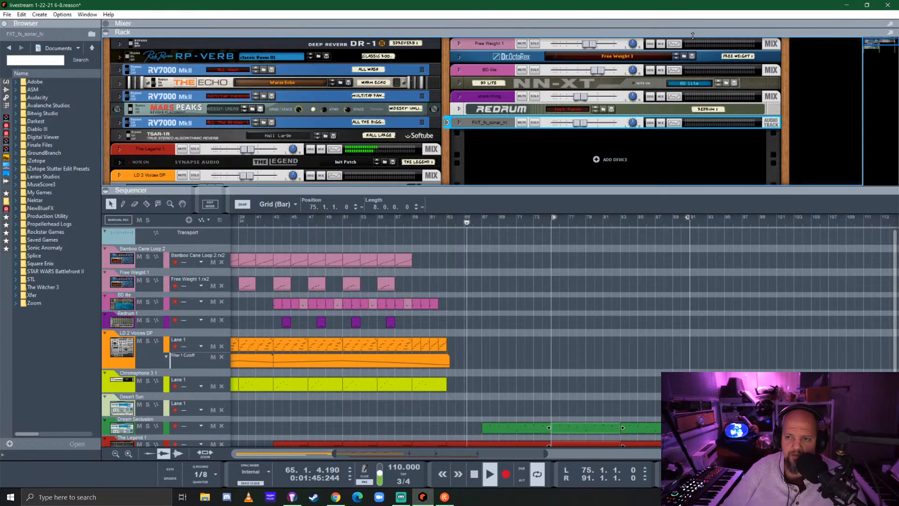
Bring up the mixer's send section and enable FX send 1 on The Legend 1 channel
left_click(661, 123)
scroll(677, 192, "up", 2)
left_click(631, 103)
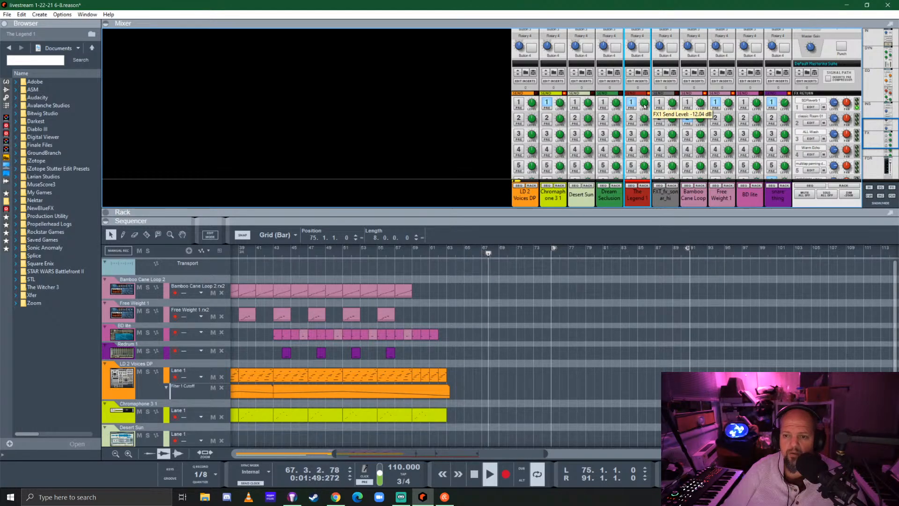
left_click(686, 117)
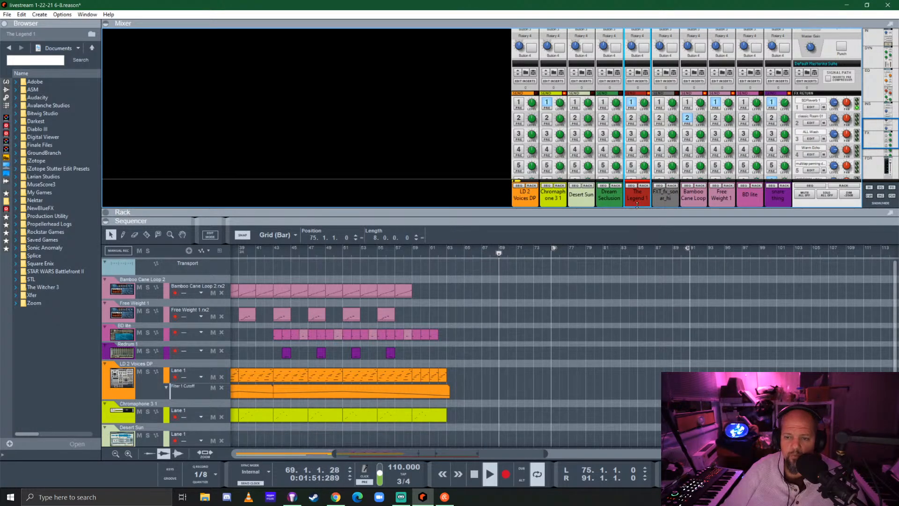
Shrink the mixer, set the FXT_fx_sonar_hi track level to -8.44 dB, and replay from bar 75
left_click_drag(636, 206, 647, 60)
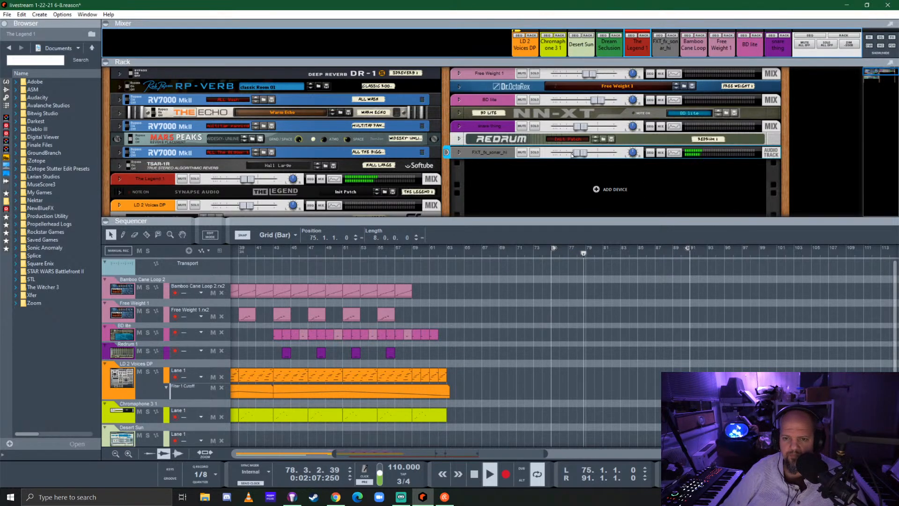
left_click_drag(582, 157, 588, 156)
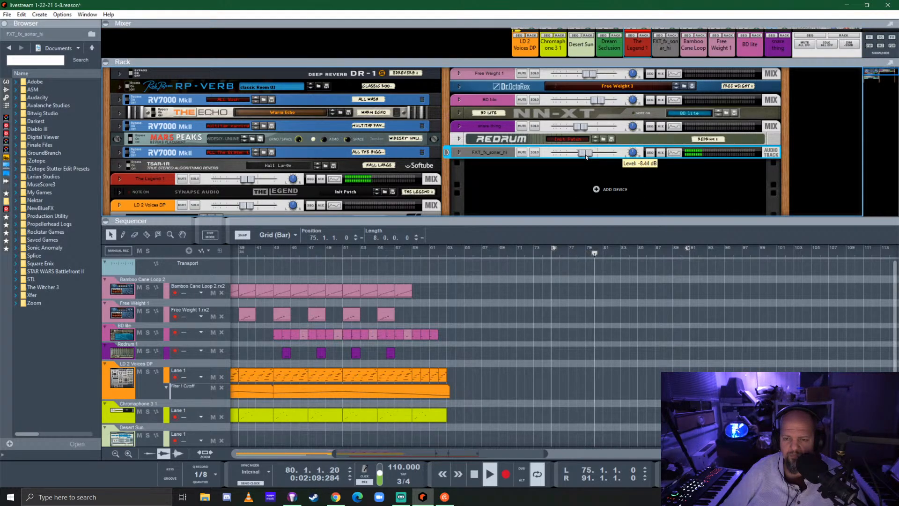
key("space")
left_click(550, 259)
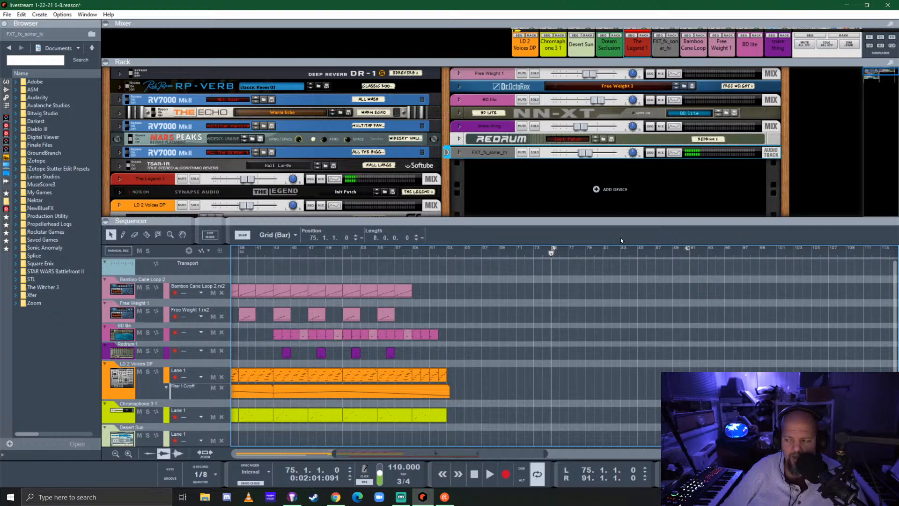
key("space")
Enlarge the sequencer, try to copy the FXT_fx_sonar_hi clip to bar 84, and undo the copy
left_click_drag(591, 219, 590, 27)
left_click_drag(557, 332, 634, 331)
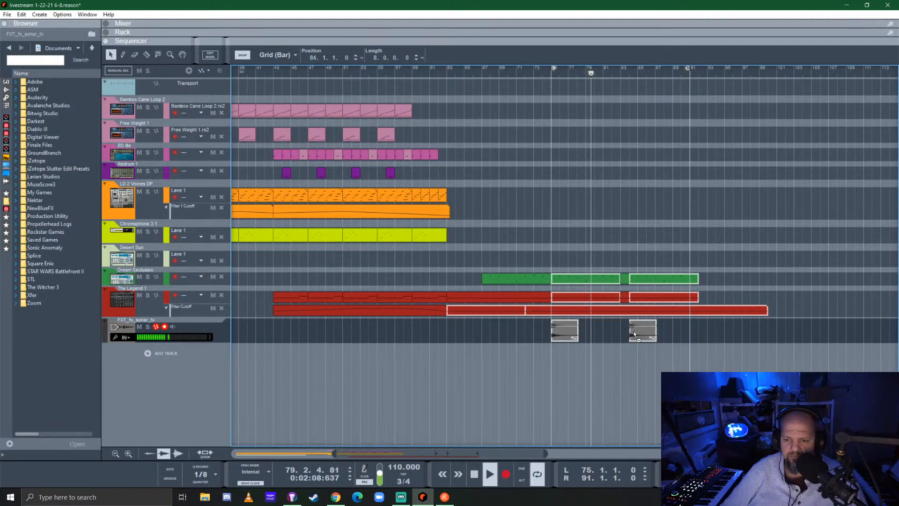
key("ctrl+z")
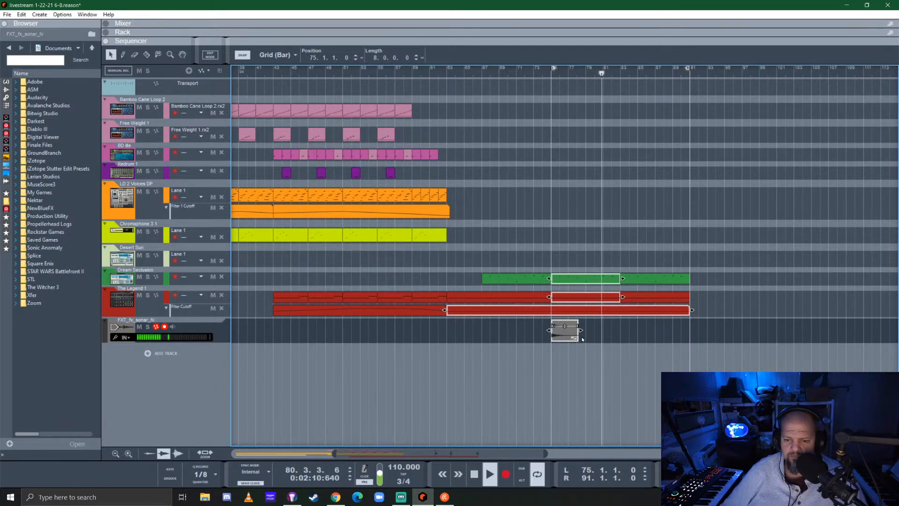
Copy the FXT_fx_sonar_hi clip to bar 83 and the last eight-bar clip of The Legend 1 to bar 91
left_click(590, 345)
left_click_drag(565, 336, 639, 335)
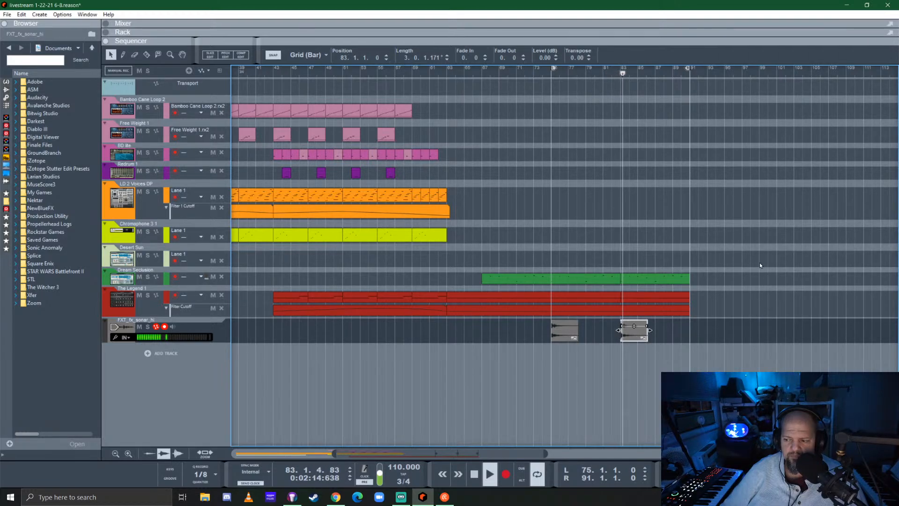
scroll(516, 223, "right", 3)
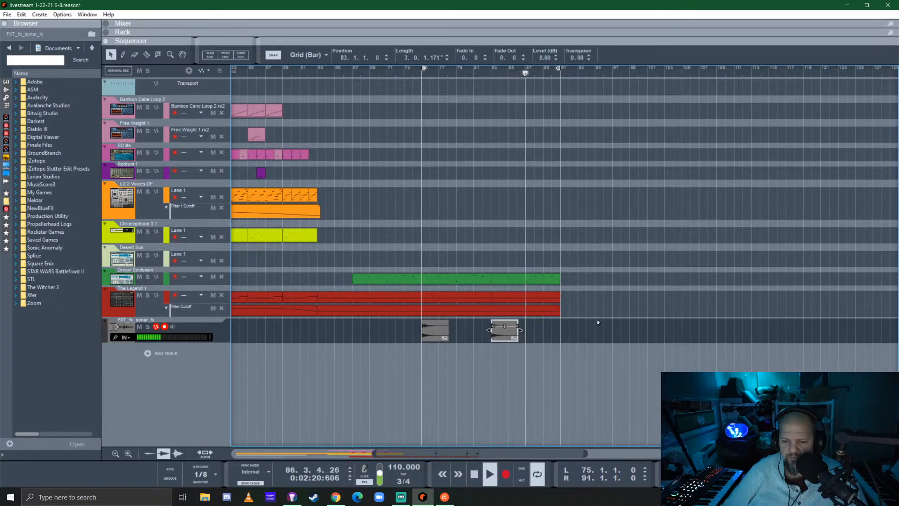
left_click_drag(591, 317, 540, 296)
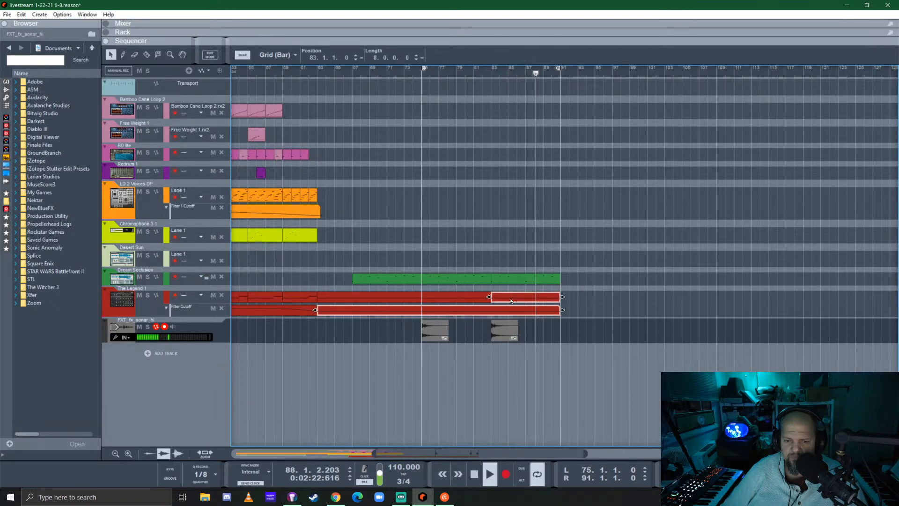
left_click(517, 298)
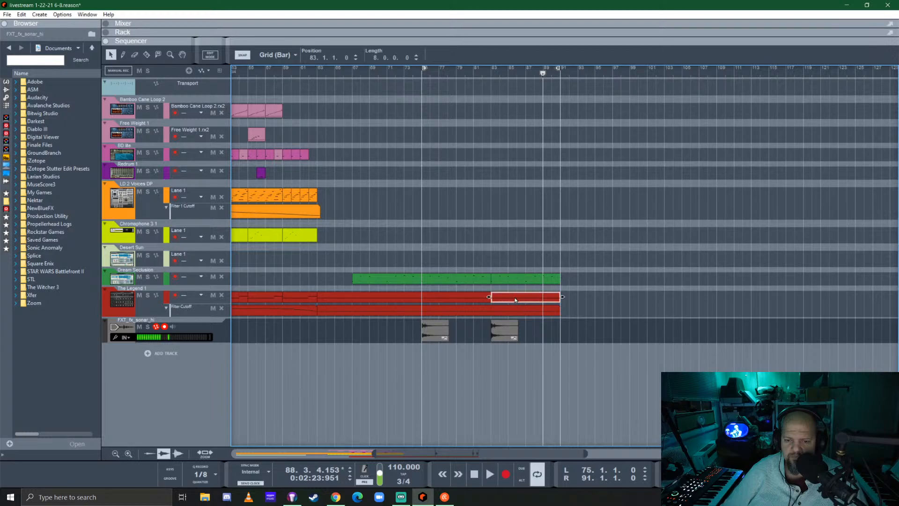
left_click_drag(515, 300, 539, 299)
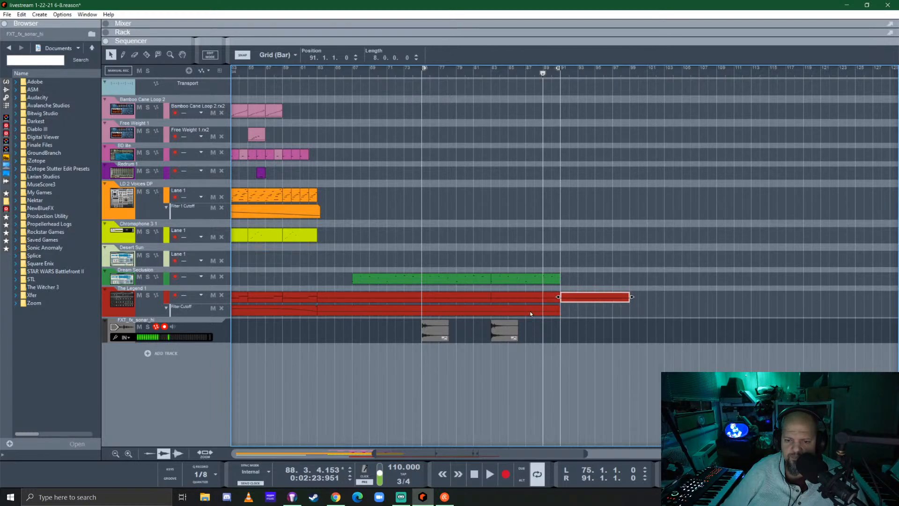
Shape The Legend 1's Filter Cutoff automation to rise from bar 83 to 1.5 kHz at bar 91, and play from bar 83
left_click(530, 314)
scroll(498, 328, "up", 6)
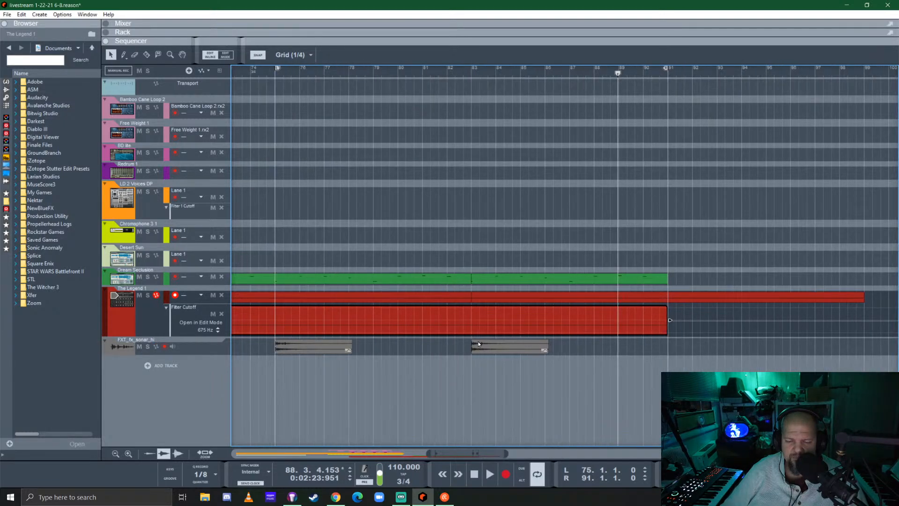
scroll(502, 335, "up", 1)
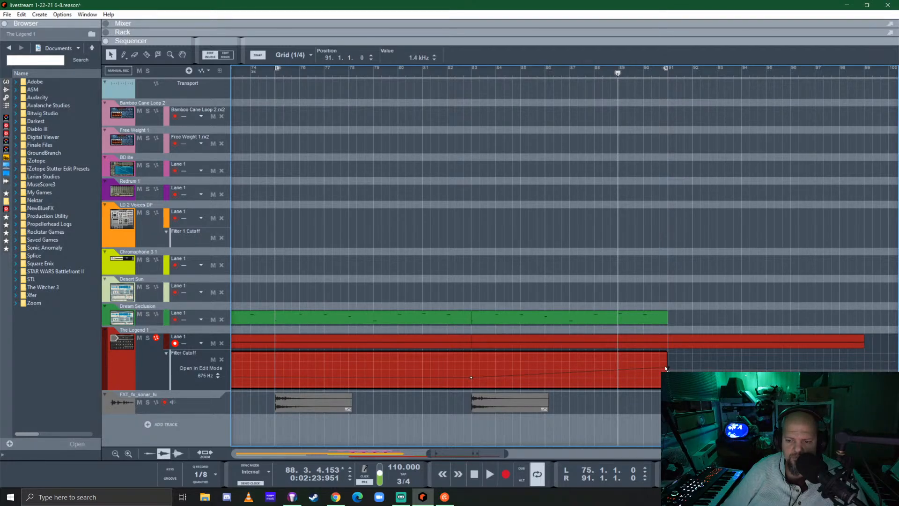
left_click(469, 75)
key("space")
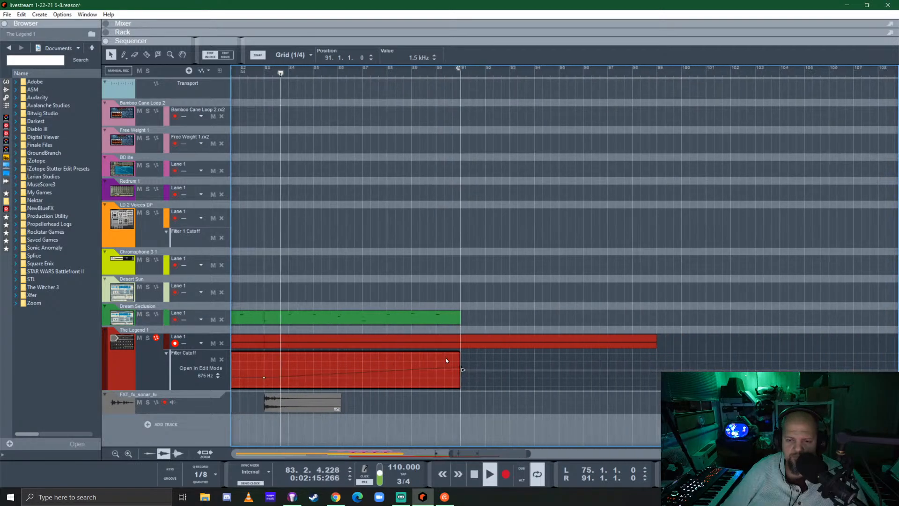
Extend The Legend 1's Filter Cutoff automation clip to bar 99
left_click(479, 342)
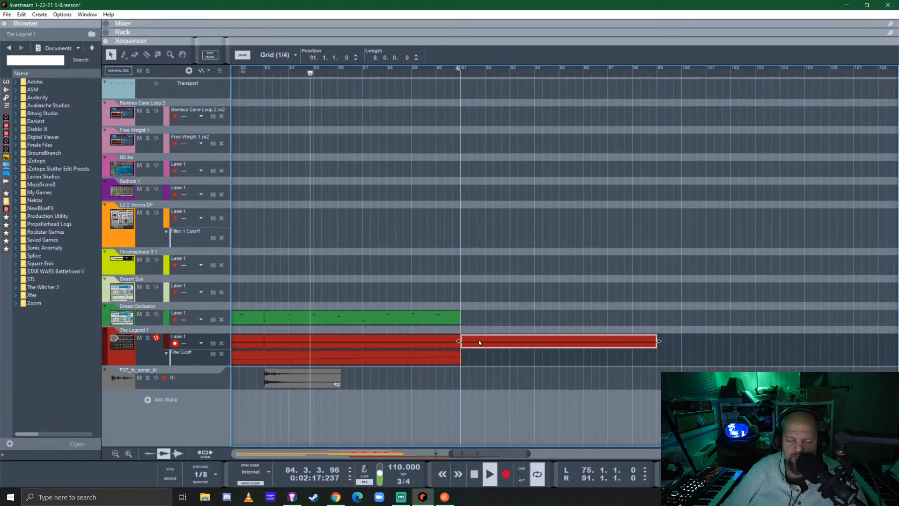
left_click(445, 357)
left_click_drag(461, 356, 657, 352)
Copy the Dream Seclusion and FXT_fx_sonar_hi clips that start at bar 83 to bar 91
left_click(350, 321)
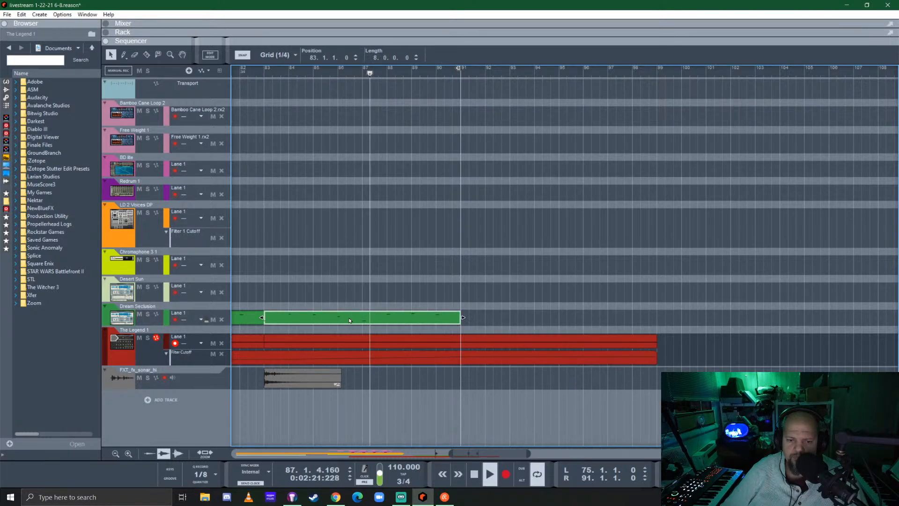
left_click_drag(350, 321, 540, 331)
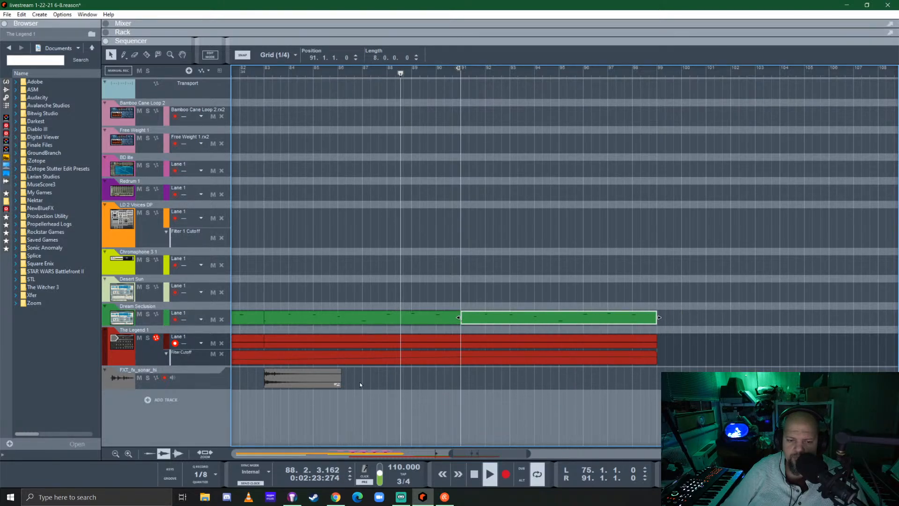
left_click(291, 376)
left_click_drag(291, 377, 490, 377)
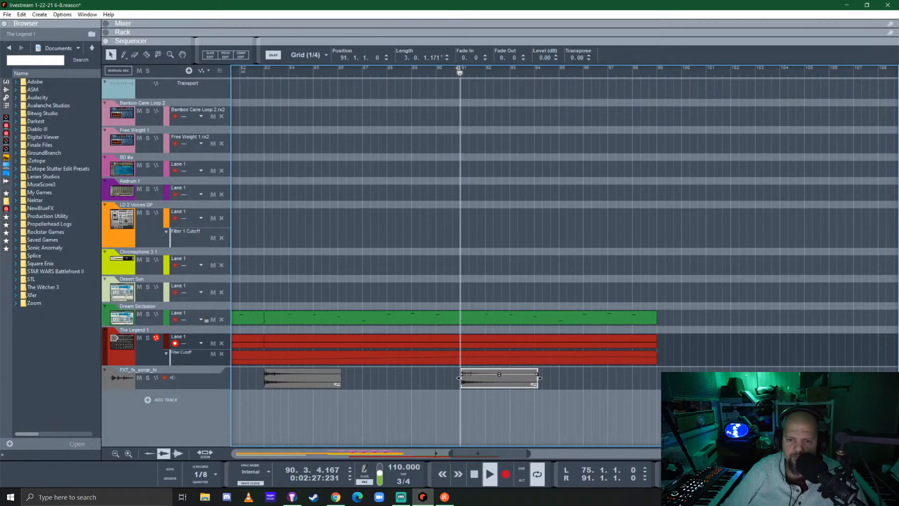
Lower the note in The Legend 1's bar 91 clip to C#1, set its velocity to 125, and audition it
left_click(496, 343)
double_click(497, 343)
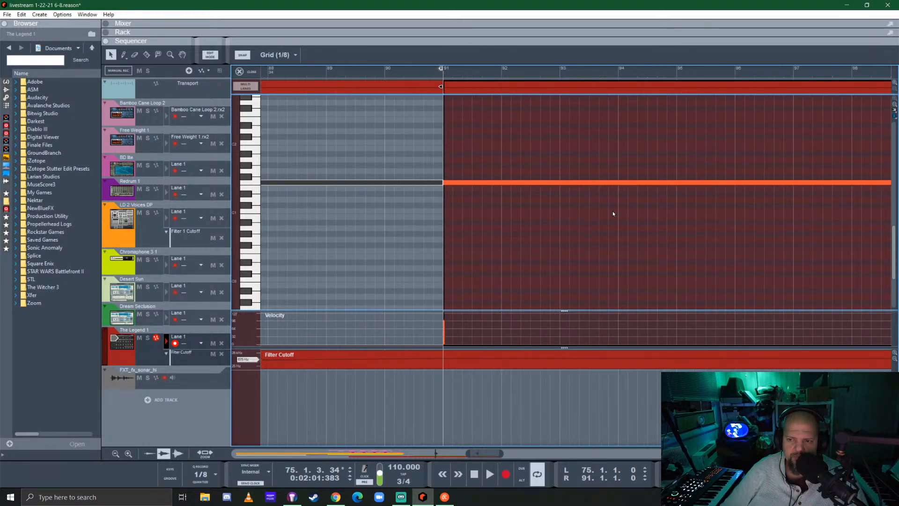
scroll(525, 201, "right", 1)
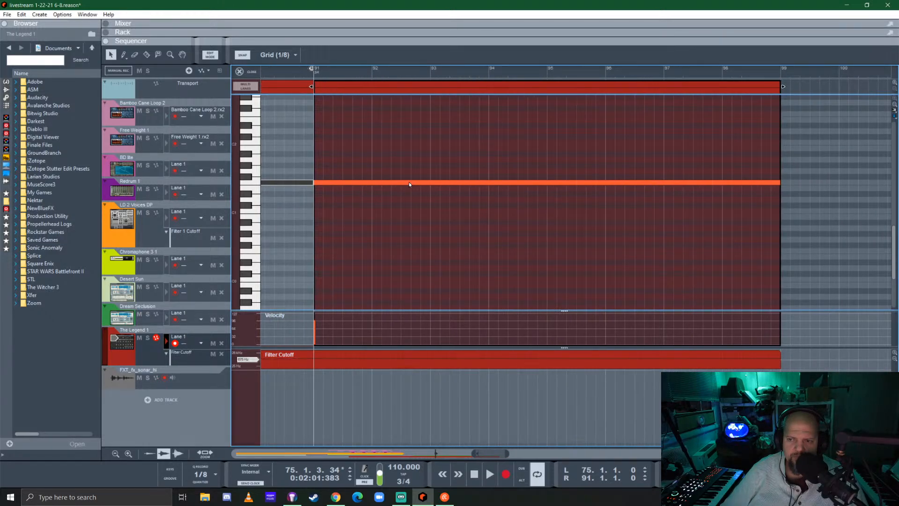
left_click_drag(409, 181, 409, 204)
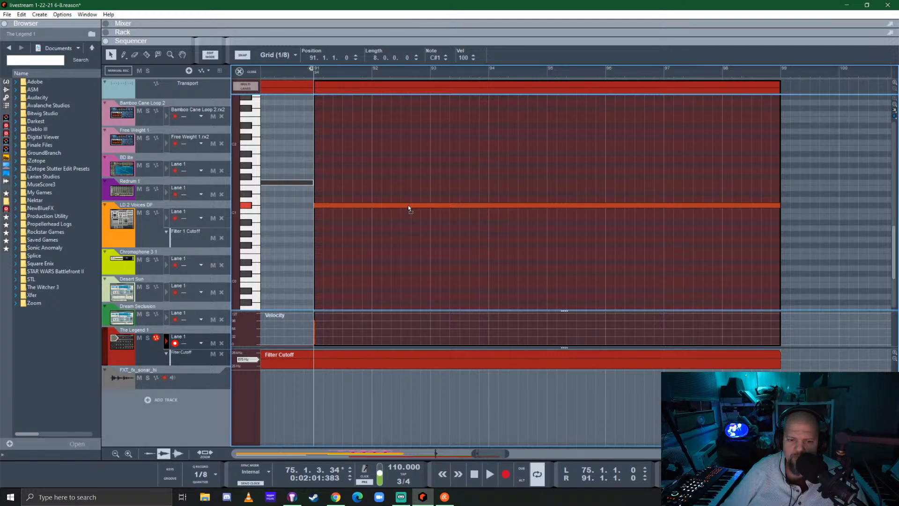
left_click_drag(315, 312, 353, 275)
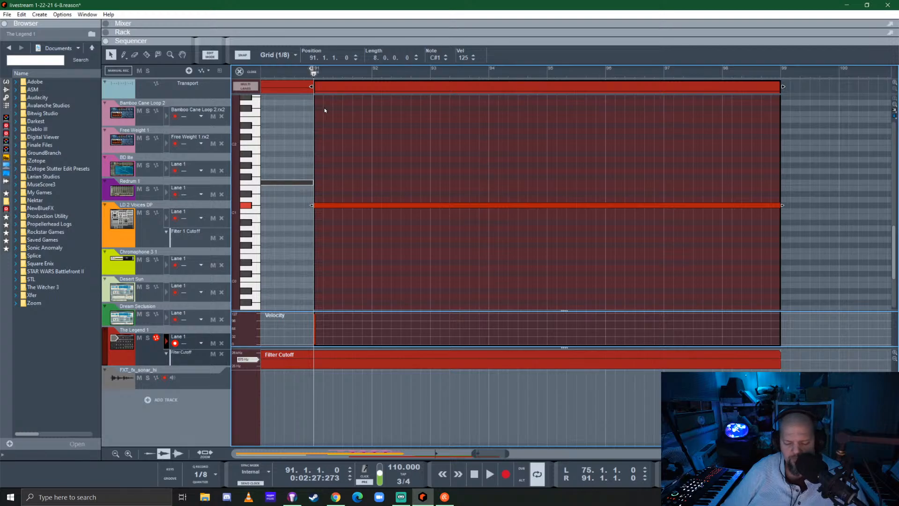
key("space")
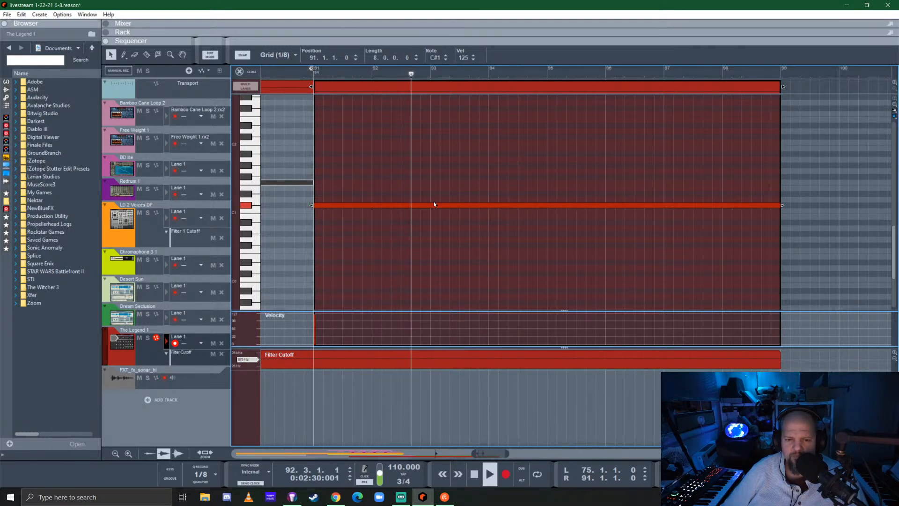
key("space")
Raise the note in The Legend 1's bar 91 clip to G#1, audition it from bar 91, and close the clip editor
scroll(347, 272, "up", 3)
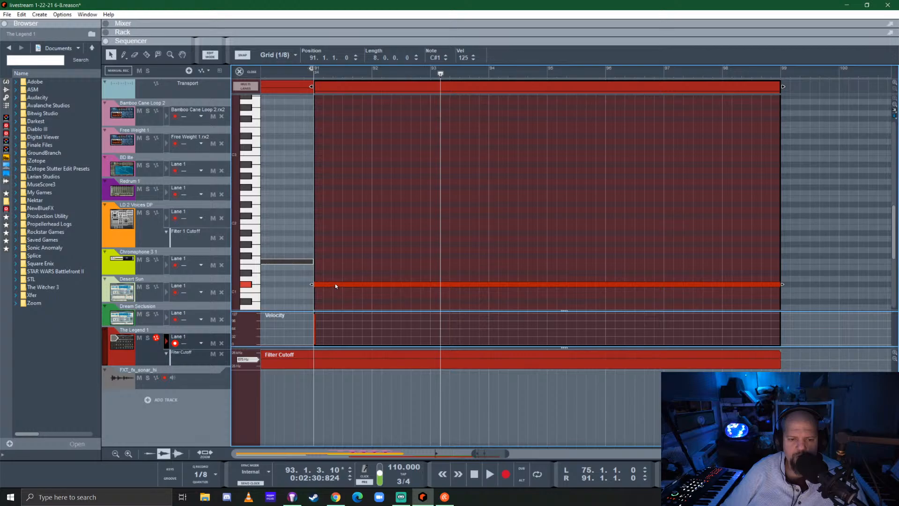
left_click_drag(335, 284, 335, 244)
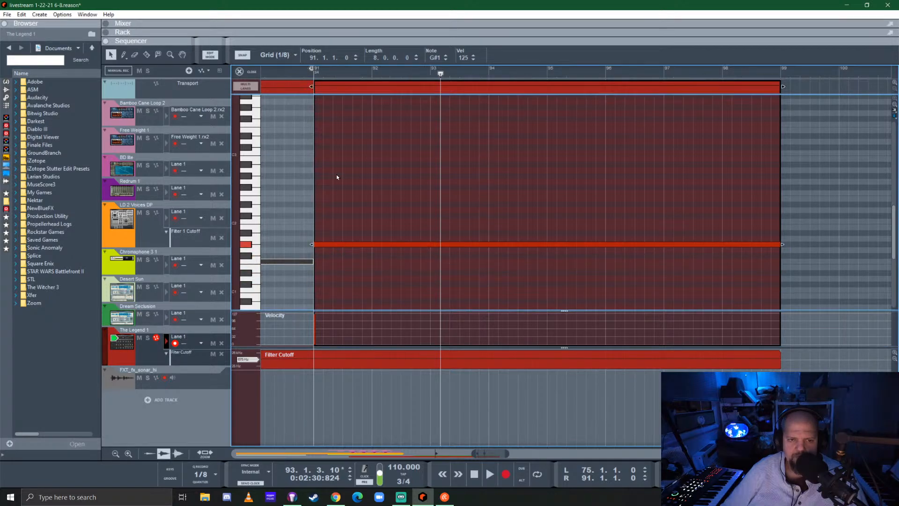
left_click(318, 77)
key("space")
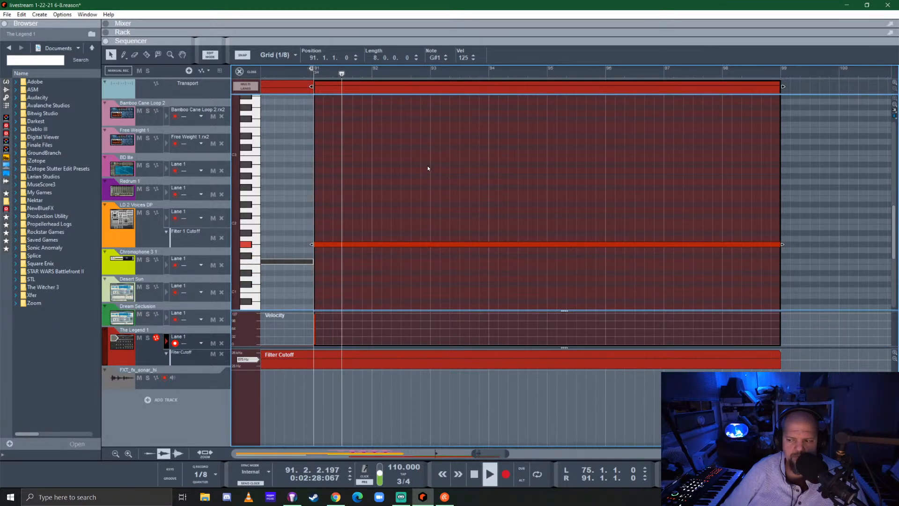
left_click(247, 73)
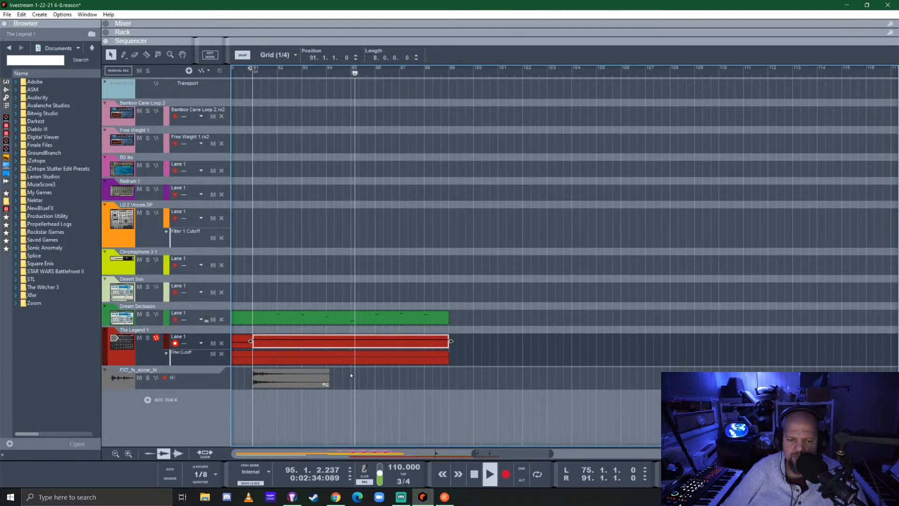
Set the loop range from bar 83 to bar 99 and play the section from bar 83
scroll(347, 369, "left", 3)
left_click(584, 72, "alt")
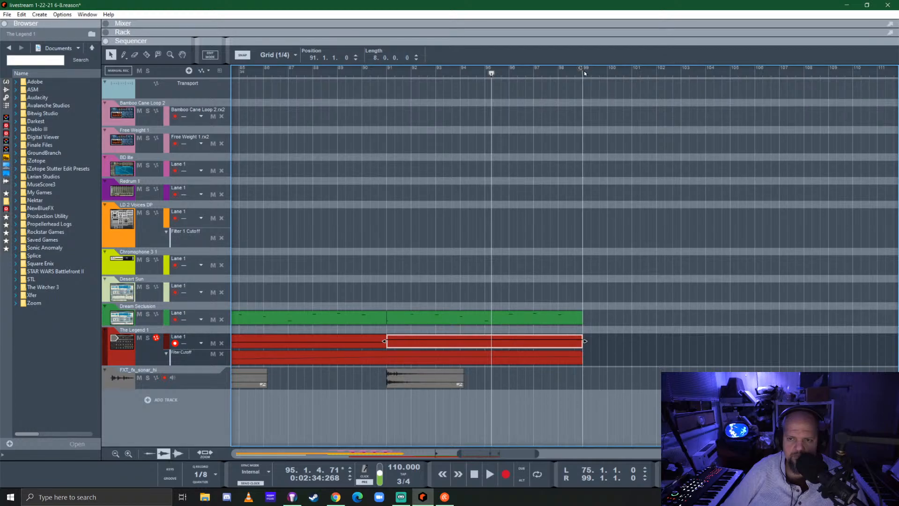
scroll(413, 228, "down", 3)
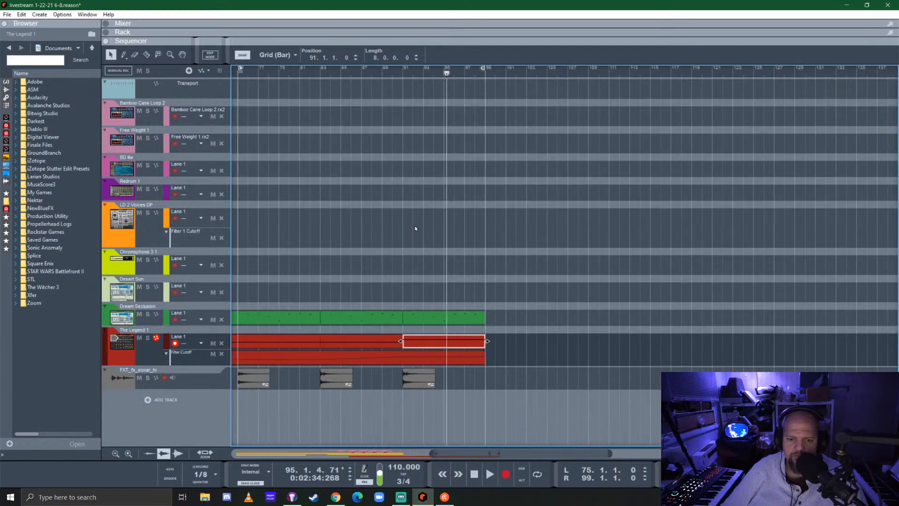
left_click(323, 70, "ctrl")
left_click(322, 70)
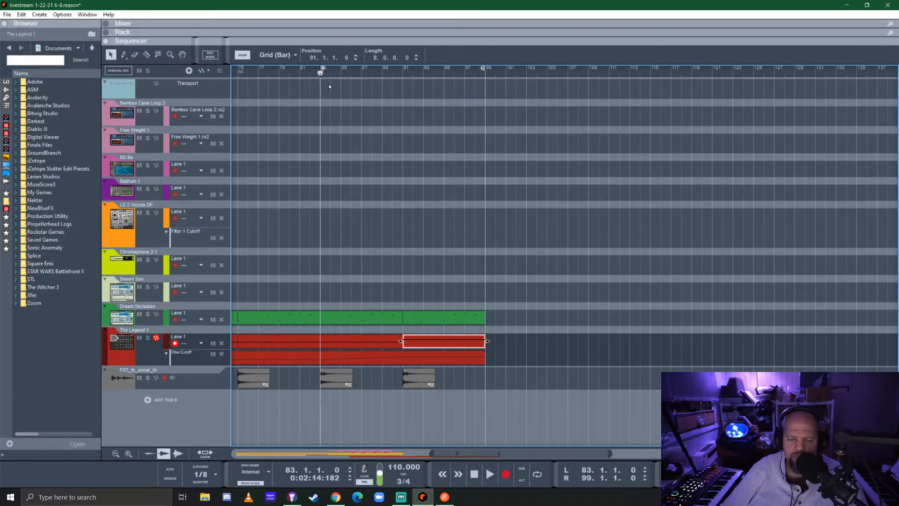
key("space")
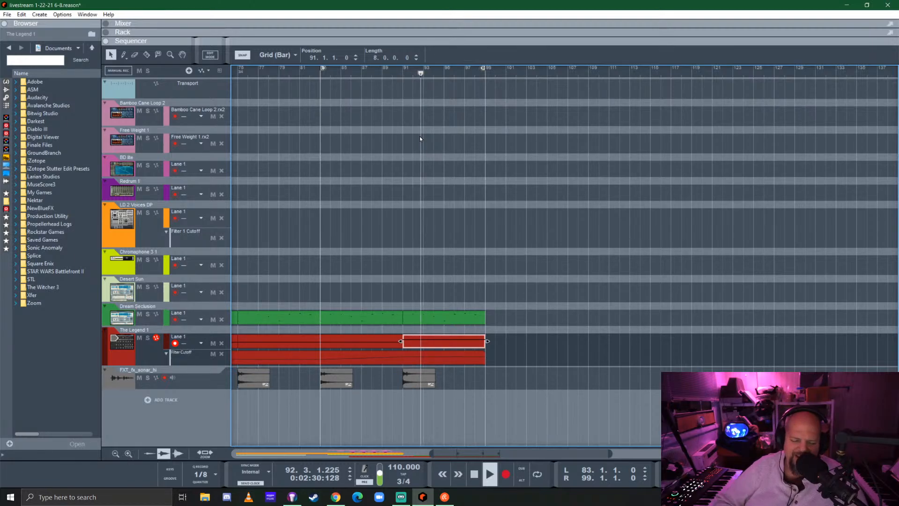
Copy the Dream Seclusion, The Legend 1 and FXT_fx_sonar_hi clips from bars 83–99 to bar 99, and set the loop range to bars 99–115
left_click(525, 200)
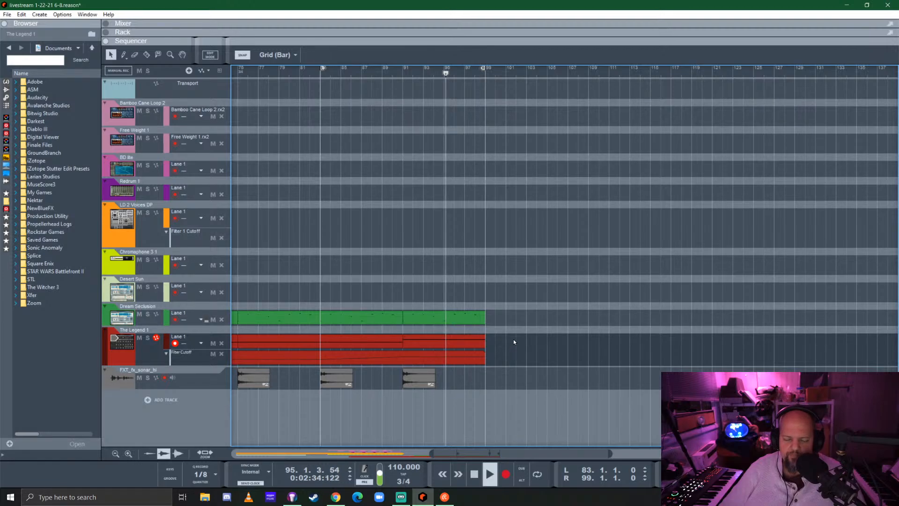
left_click_drag(517, 338, 496, 319)
left_click_drag(465, 367, 493, 380)
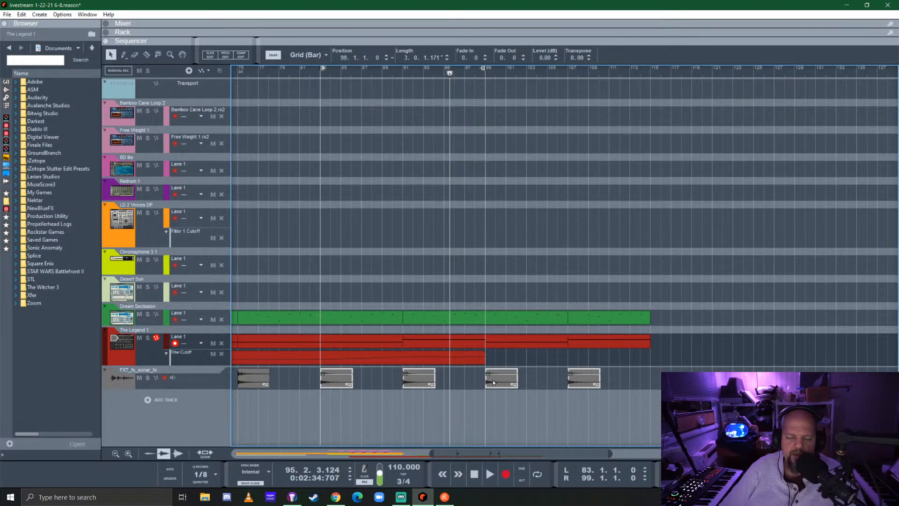
left_click(654, 73, "alt")
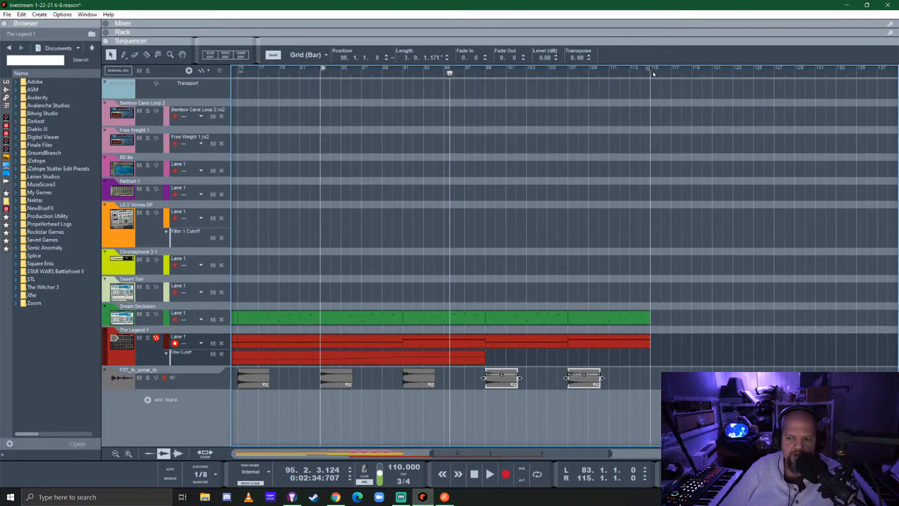
left_click(485, 71, "ctrl")
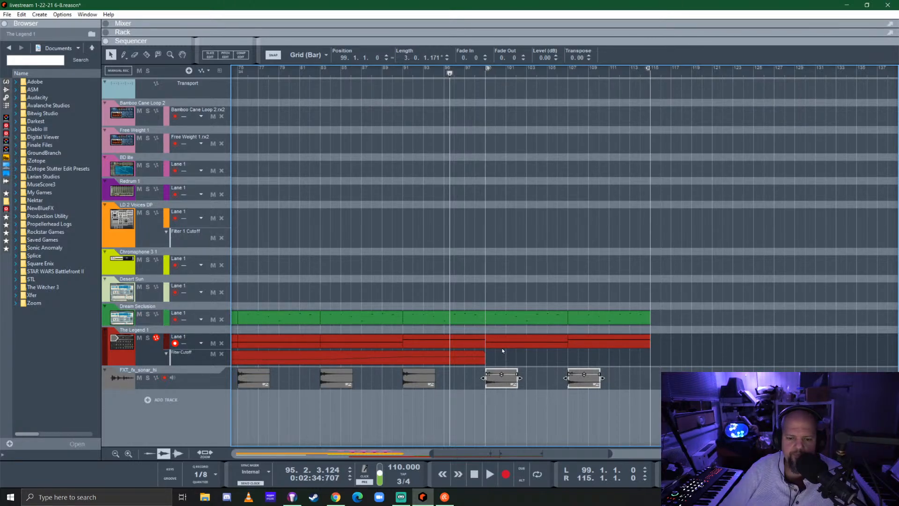
Extend The Legend 1's Filter Cutoff clip to bar 115, add a higher point at bar 107, and set the bar 91 point to 1.2 kHz
left_click(459, 357)
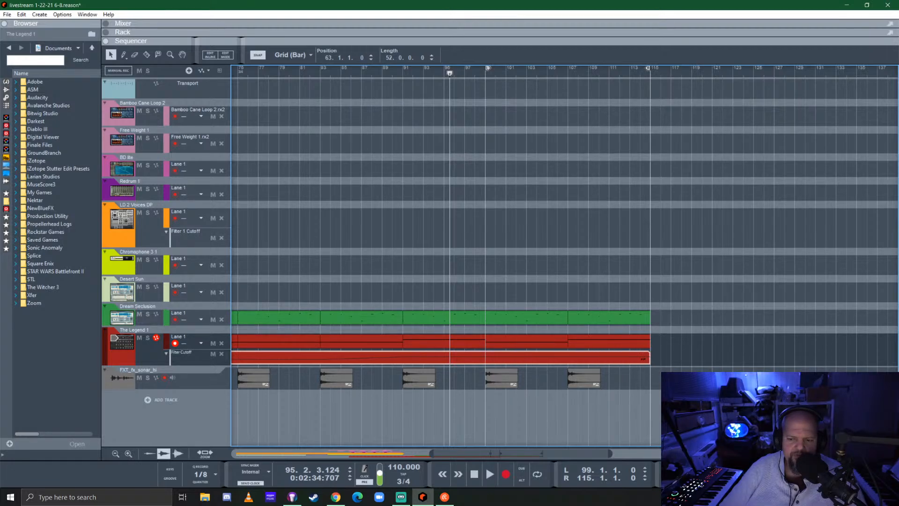
double_click(580, 363)
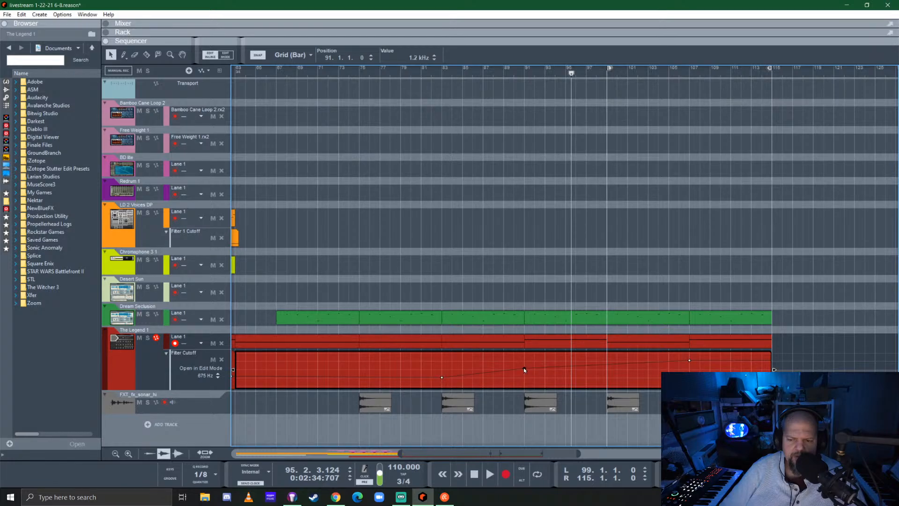
left_click(524, 368)
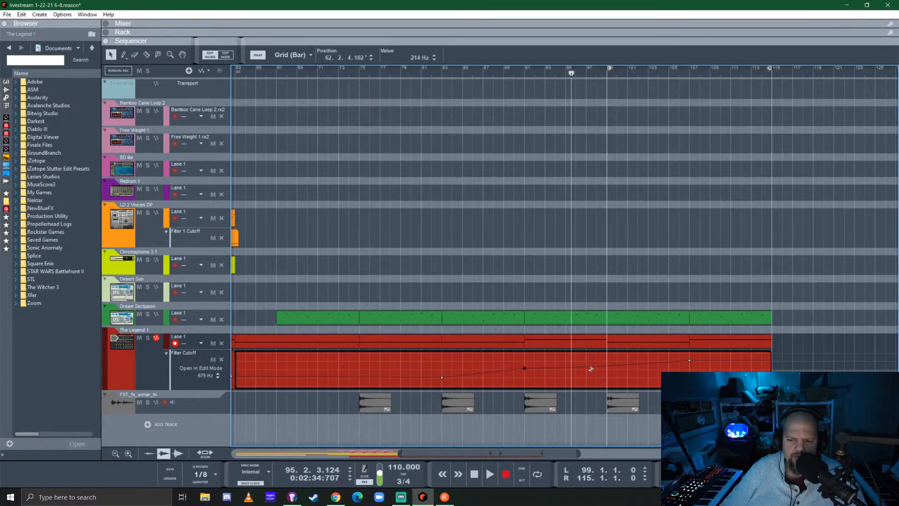
Play the arrangement from bar 82 to audition the filter rise, and close the Filter Cutoff automation clip
left_click(447, 76)
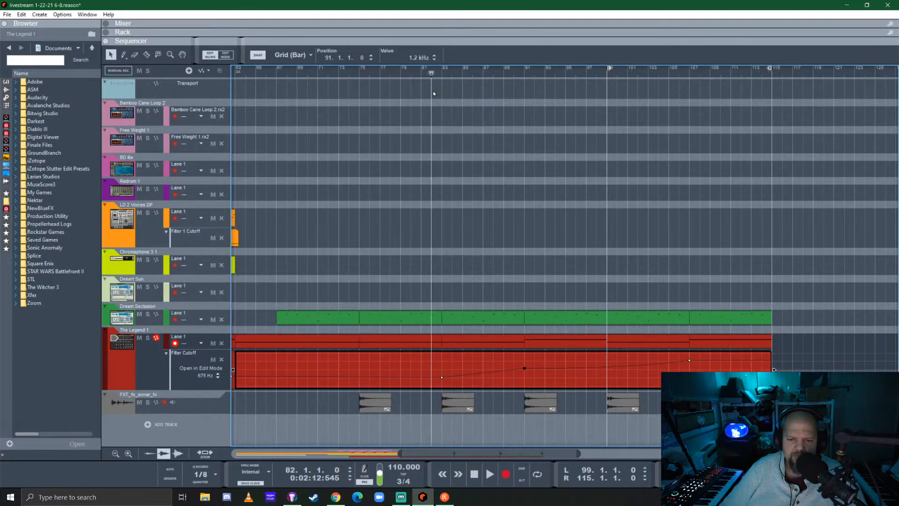
key("space")
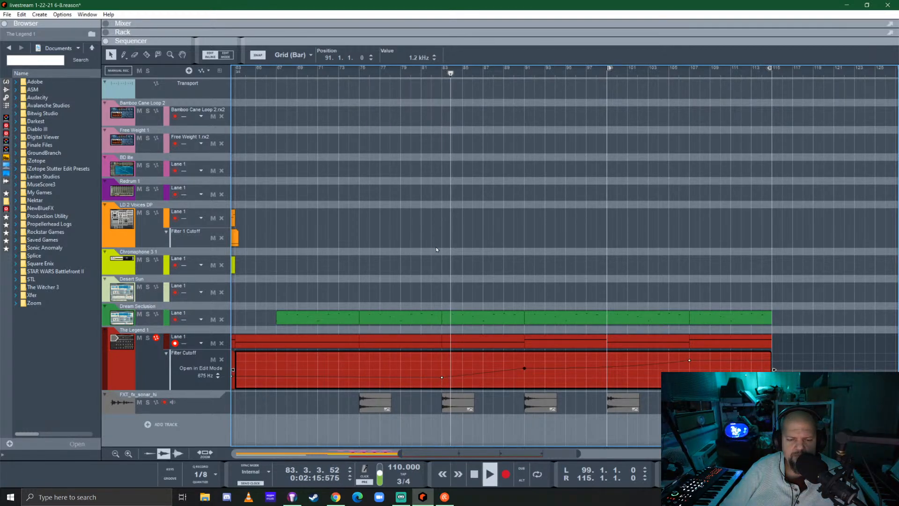
left_click(484, 237)
scroll(485, 237, "down", 1)
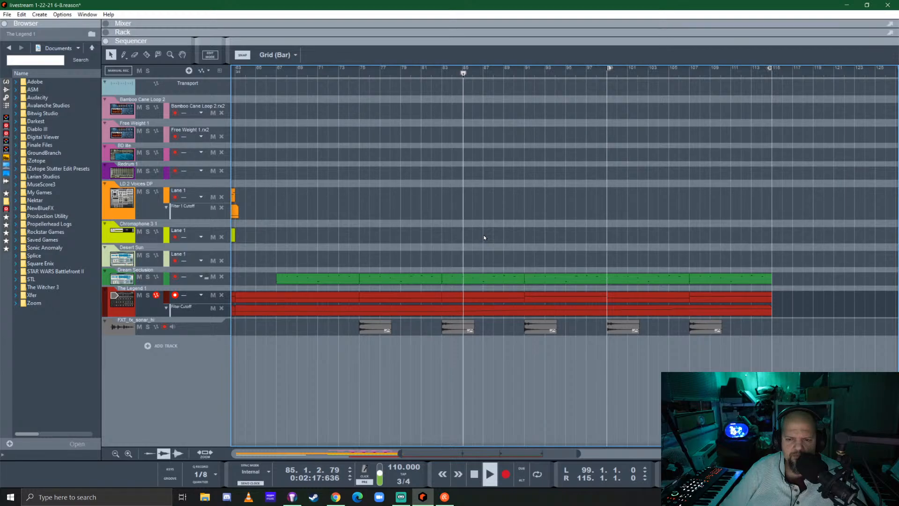
Reveal the rack above the sequencer, stop playback and place the playhead at the start of bar 99
scroll(484, 236, "down", 4)
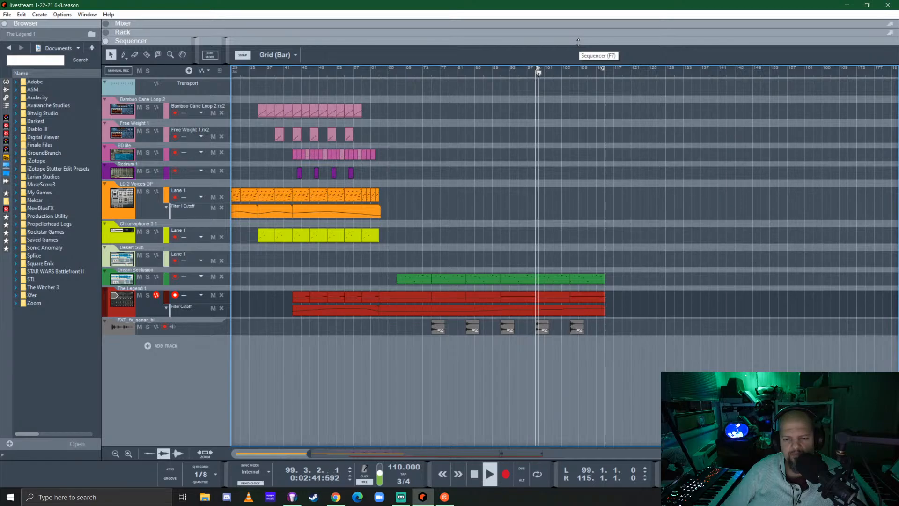
left_click_drag(578, 43, 434, 285)
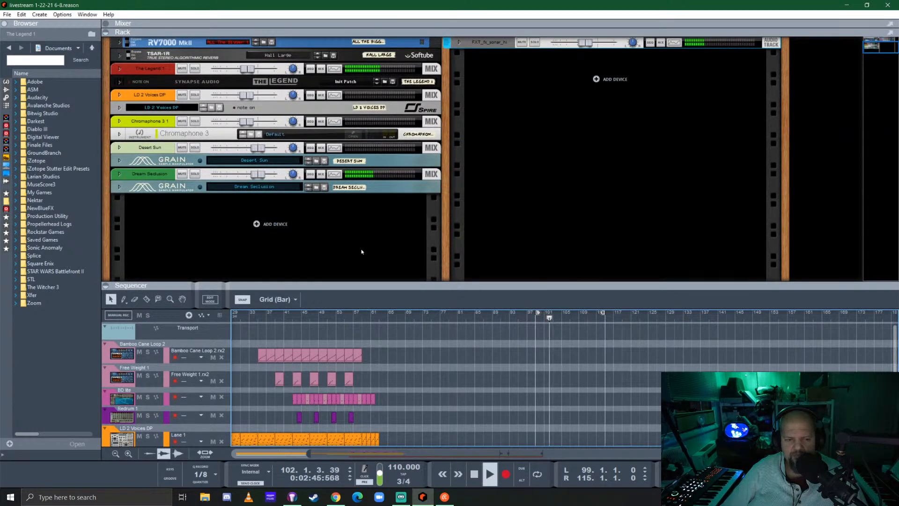
left_click(533, 318)
left_click(536, 319)
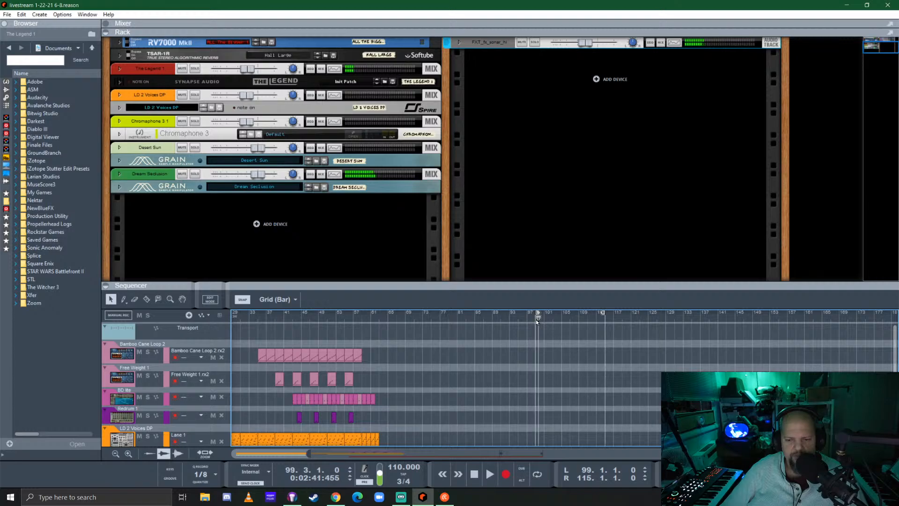
scroll(550, 320, "up", 3)
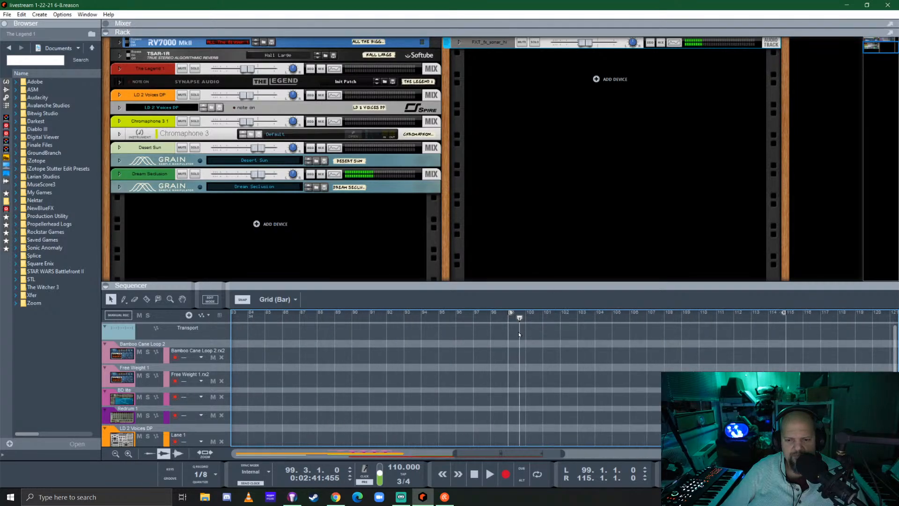
left_click(507, 322)
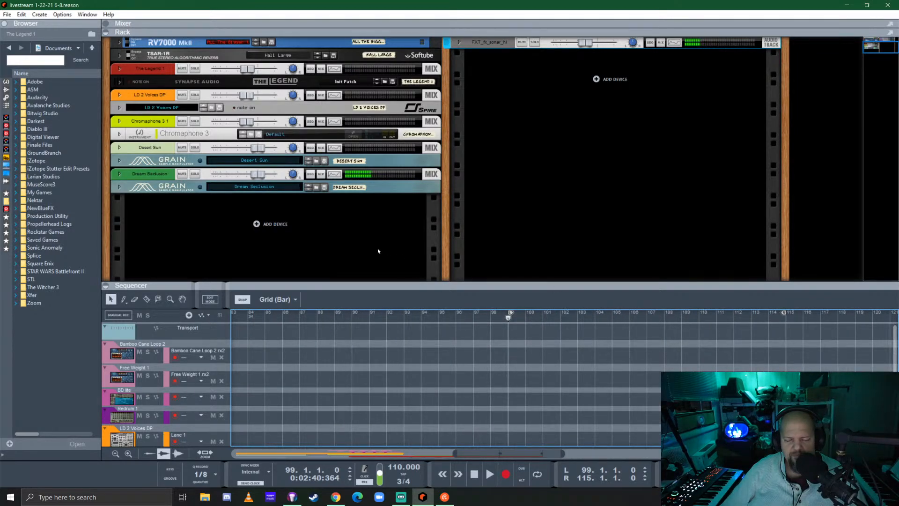
Add a SubTractor Analog Synthesizer below the Dream Seclusion device and reset it to its initial patch
left_click(6, 81)
scroll(78, 109, "down", 3)
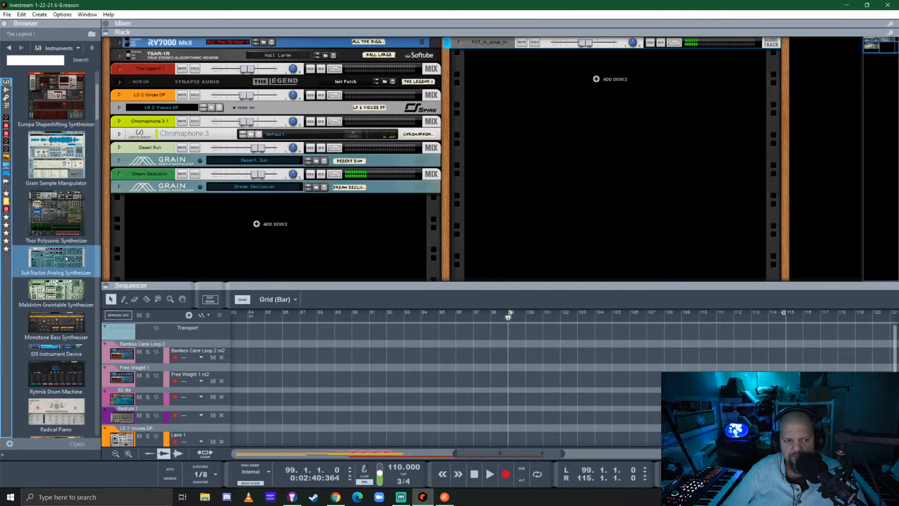
left_click_drag(56, 260, 331, 234)
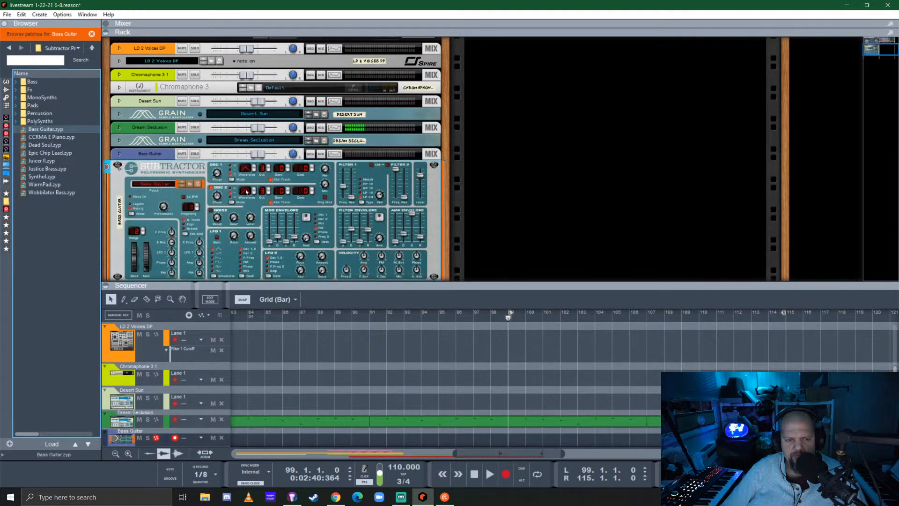
right_click(188, 174)
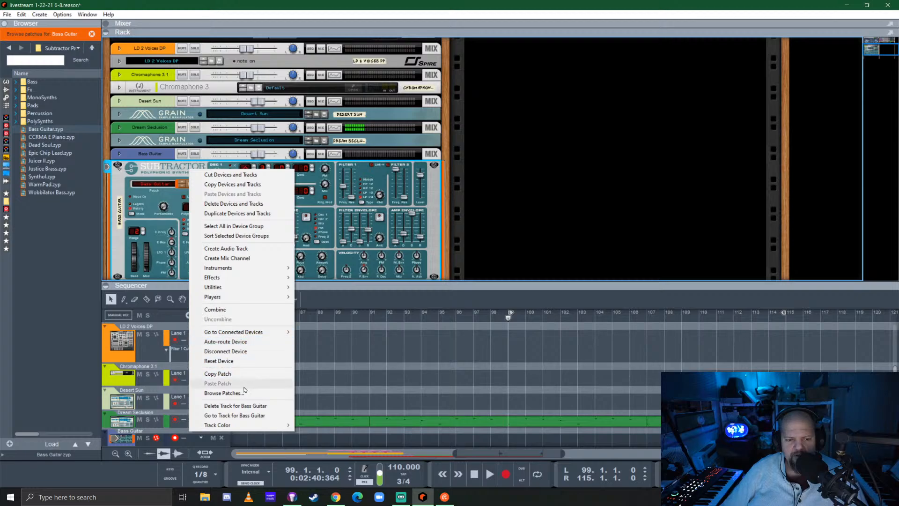
left_click(243, 361)
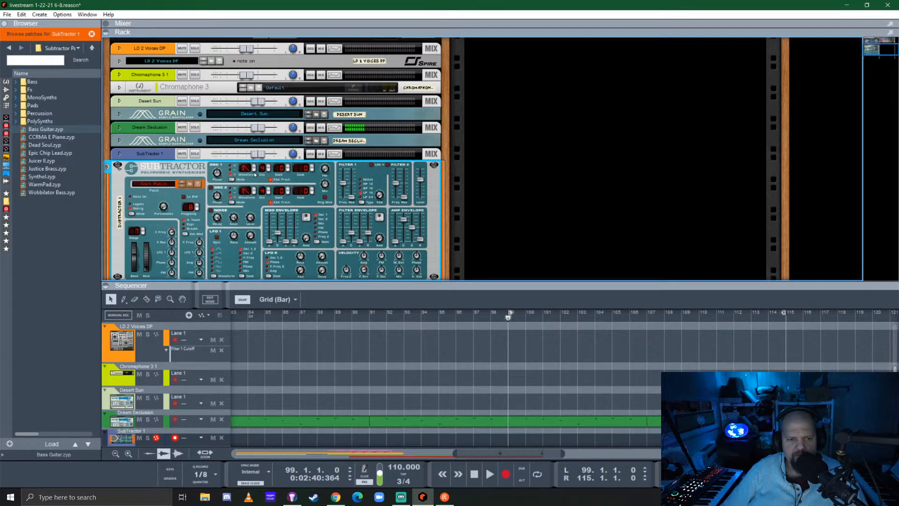
Shape the SubTractor sound with a different oscillator 1 waveform, Filter Env Amount 39, Filter Res 48, and lower filter frequency and amp decay
left_click(253, 169)
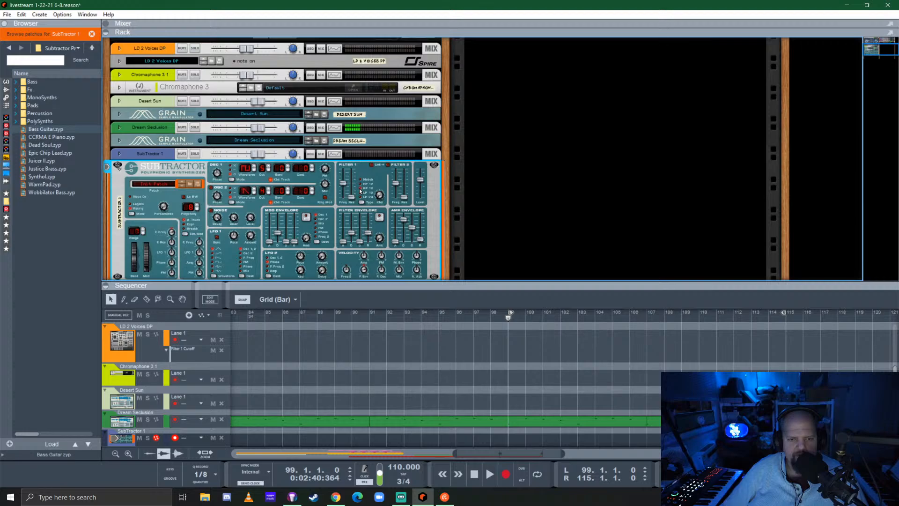
mouse_move(343, 183)
left_mouse_down()
mouse_move(344, 173)
mouse_move(343, 182)
left_mouse_up()
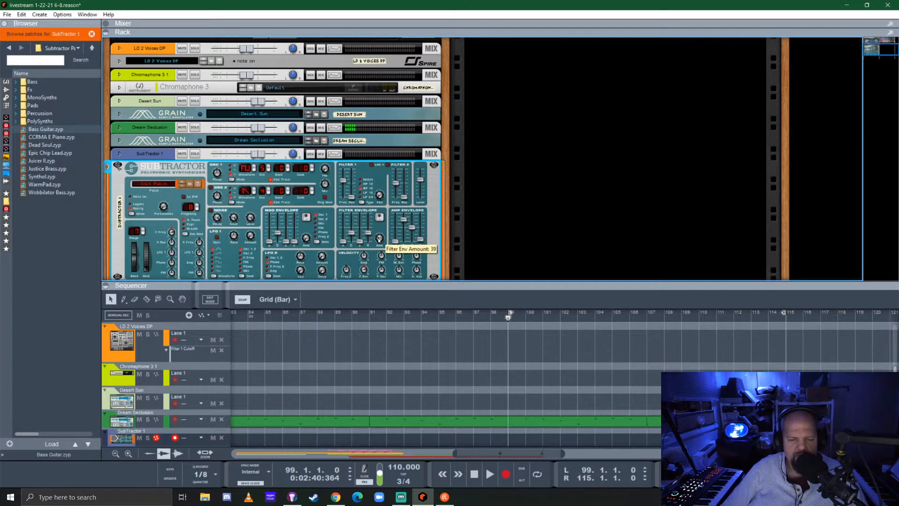
left_click_drag(351, 198, 351, 187)
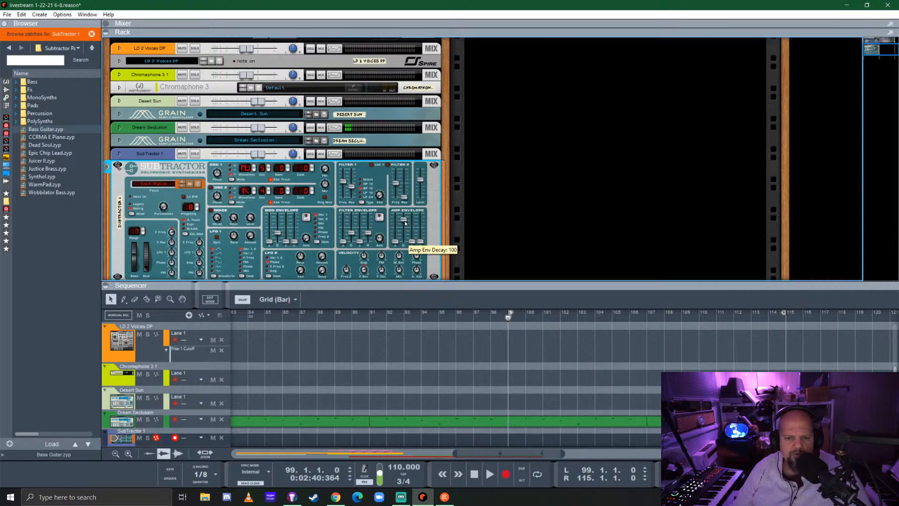
left_click_drag(403, 218, 368, 248)
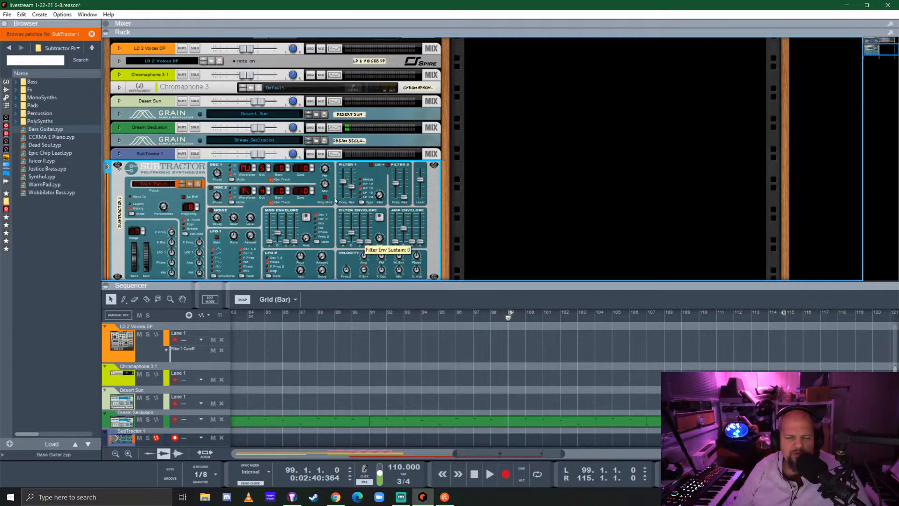
left_click_drag(343, 182, 344, 188)
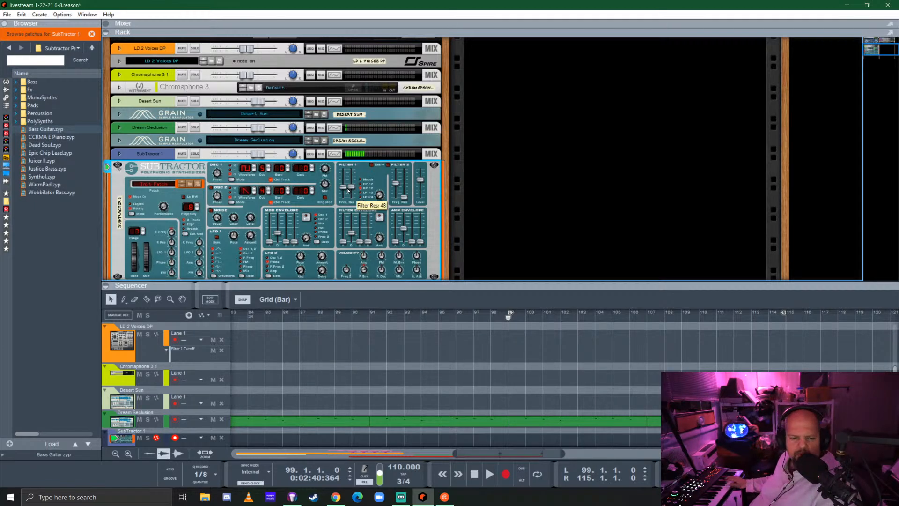
Set the loop end to bar 107, record a SubTractor 1 part from bar 99, and trim the clip to eight bars
scroll(268, 206, "down", 1)
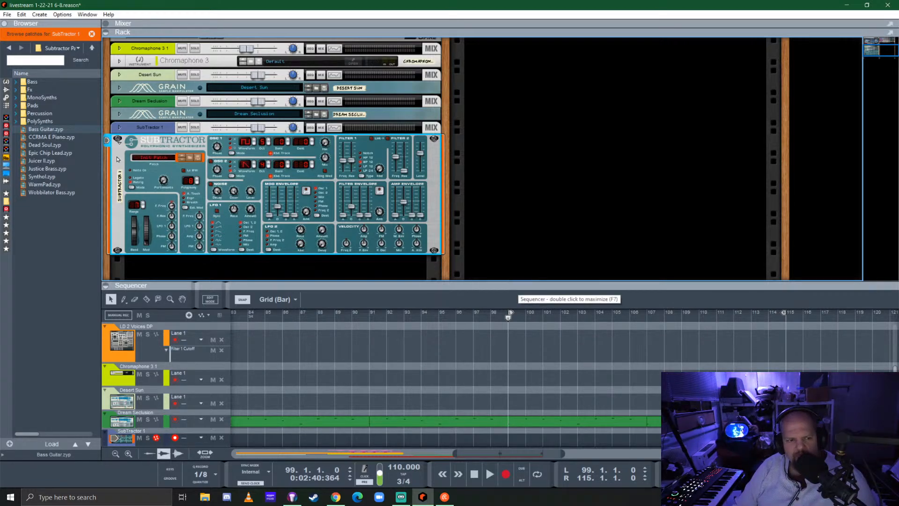
double_click(558, 284)
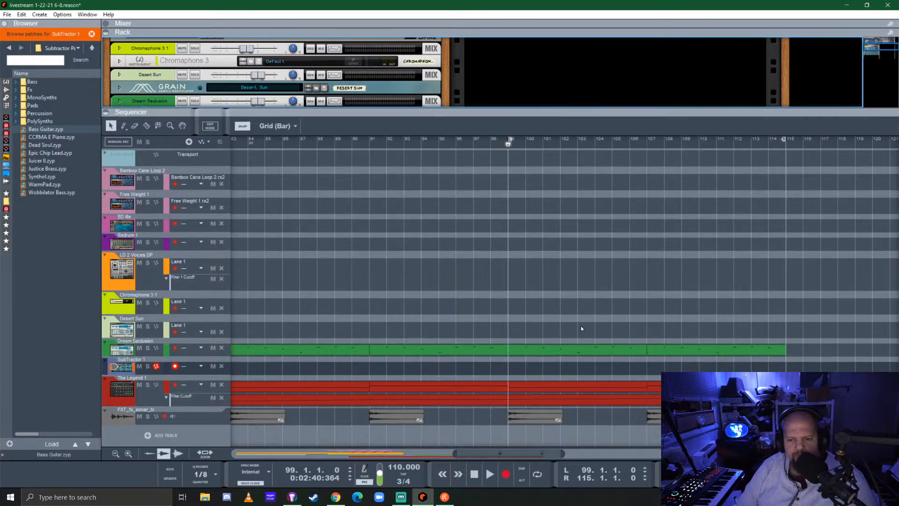
left_click(647, 143, "alt")
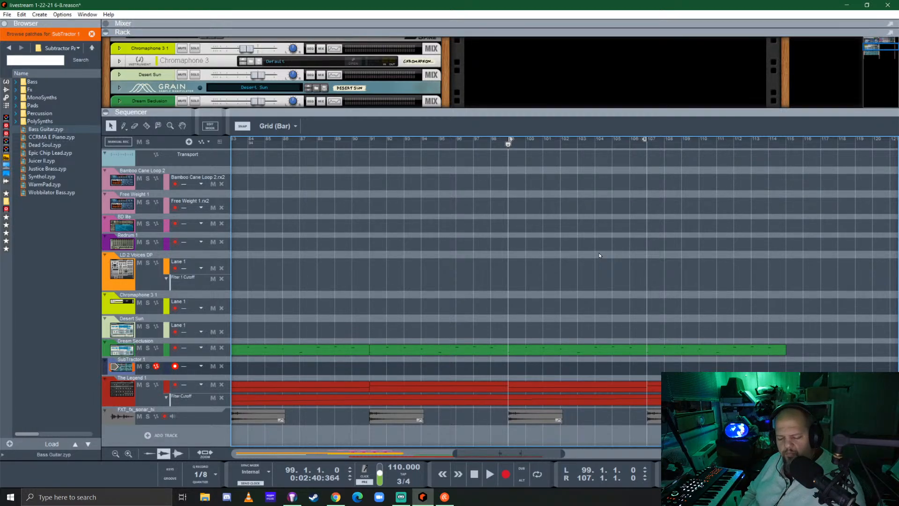
key("ctrl+Return")
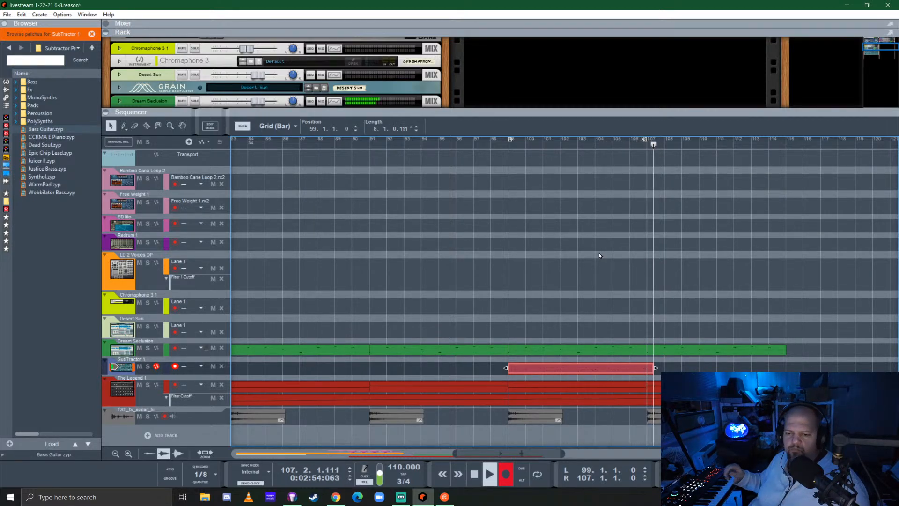
key("space")
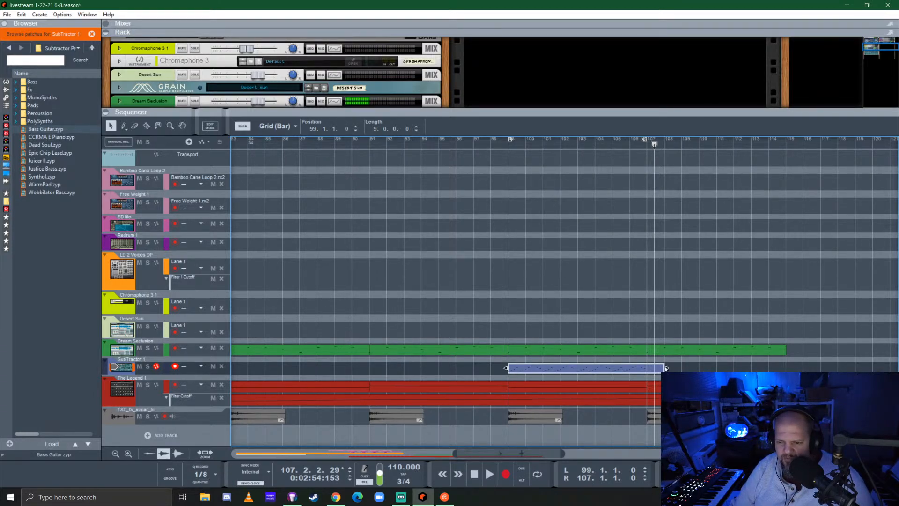
left_click_drag(666, 368, 648, 367)
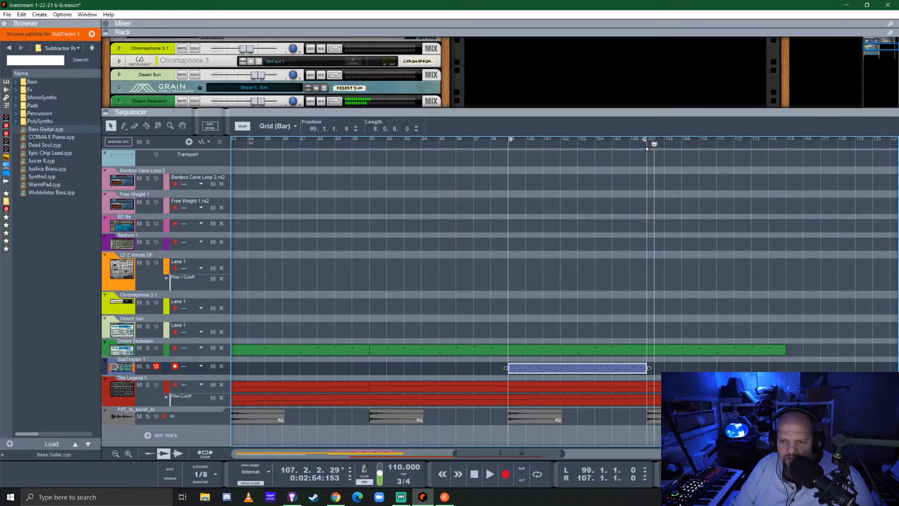
Turn on looping for bars 99–107, save the song and play the loop from bar 99
left_click(645, 146)
key("l")
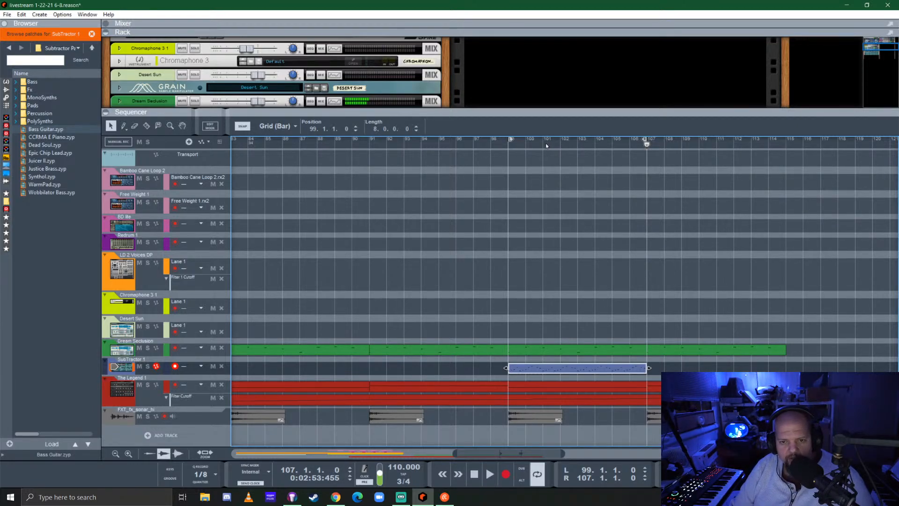
left_click(508, 144)
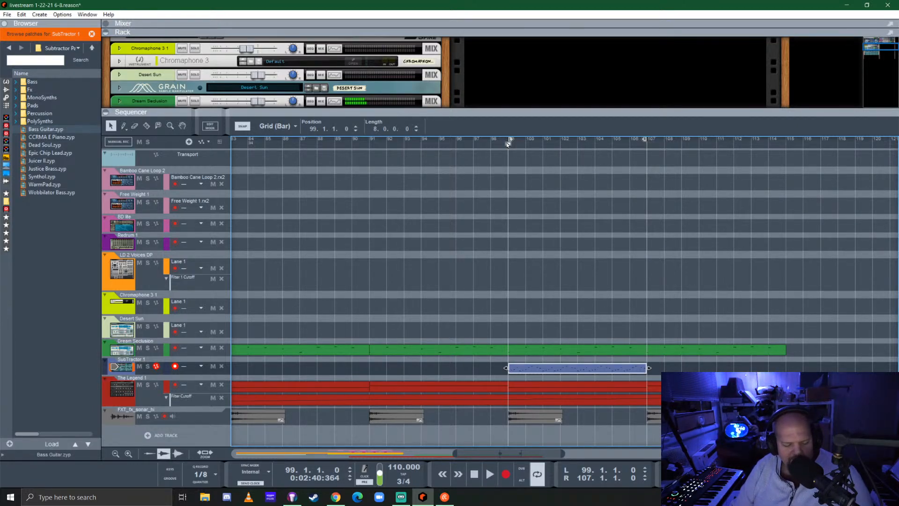
key("ctrl+s")
key("space")
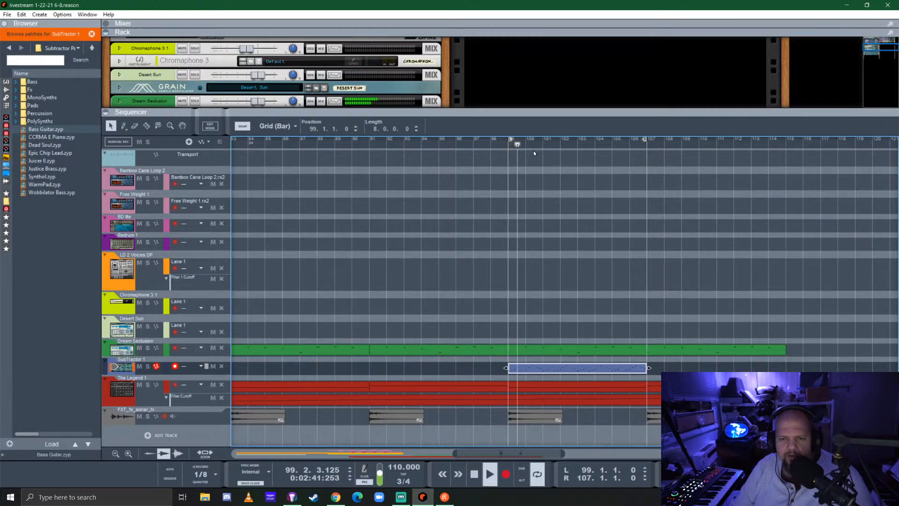
Solo SubTractor 1, shorten its amp decay, lower the filter frequency, and set Filter Env Amount to 62 and Master Level to 114
left_click_drag(532, 110, 533, 303)
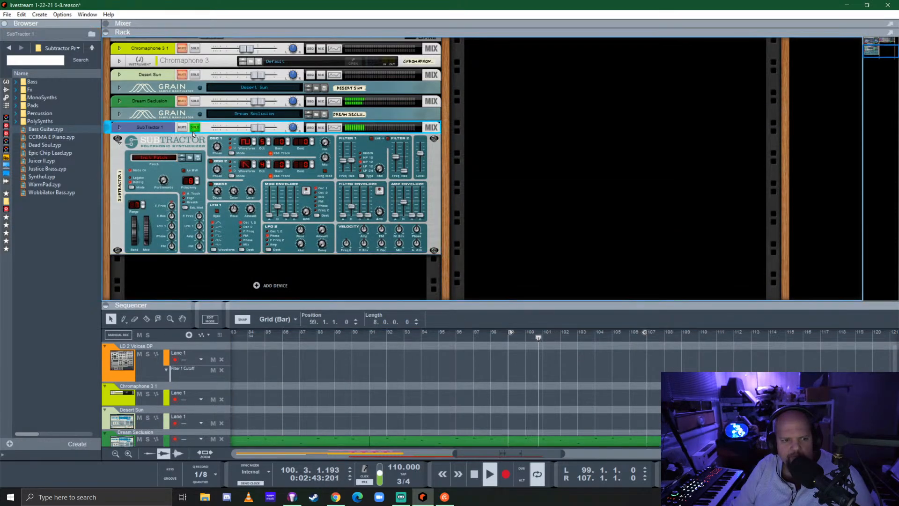
left_click(404, 206)
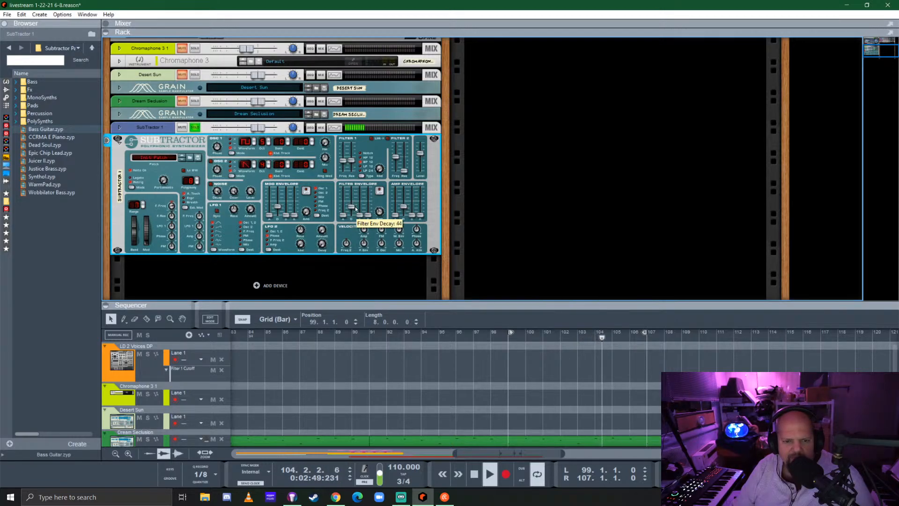
left_click_drag(342, 162, 347, 161)
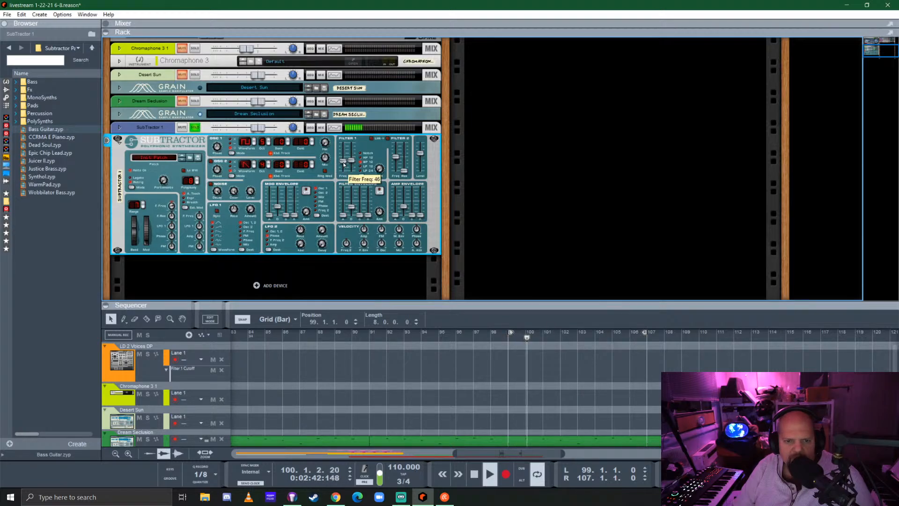
left_click_drag(345, 161, 345, 163)
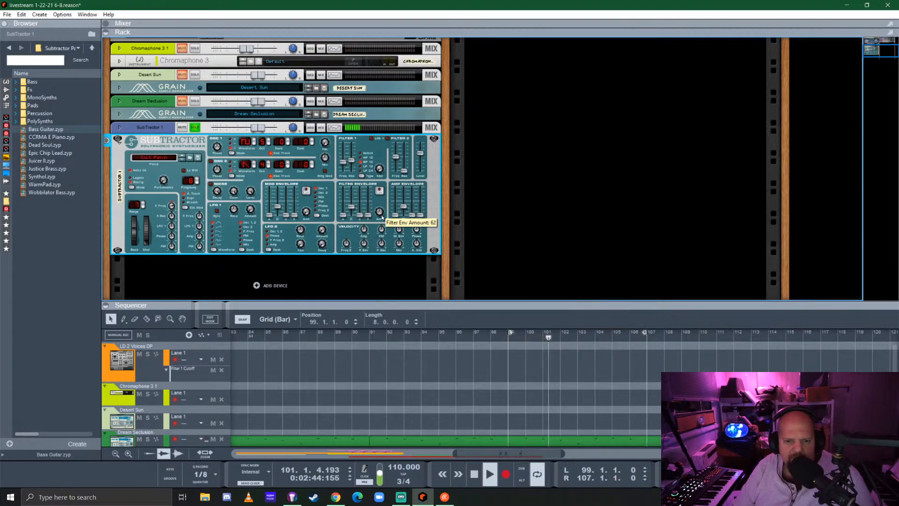
left_click_drag(421, 153, 425, 148)
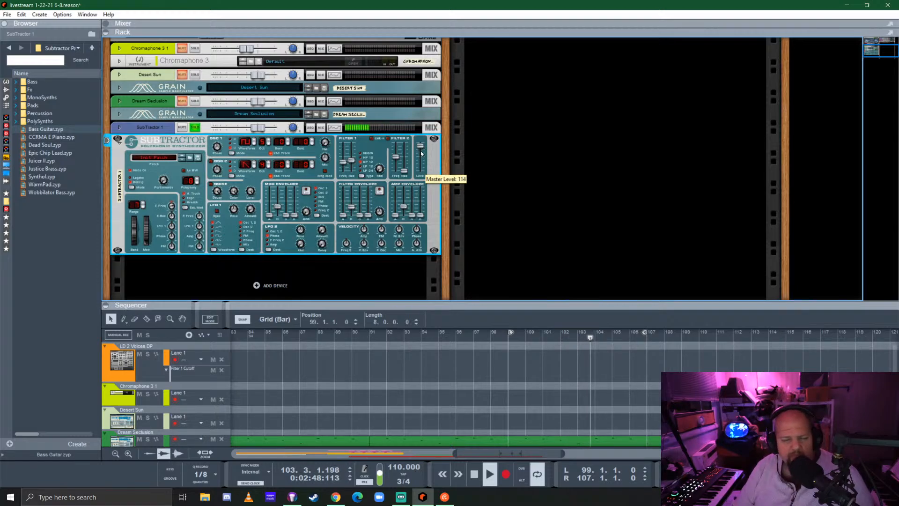
Fold the SubTractor device and enable send 5 on the SubTractor 1 mixer channel
left_click(118, 140)
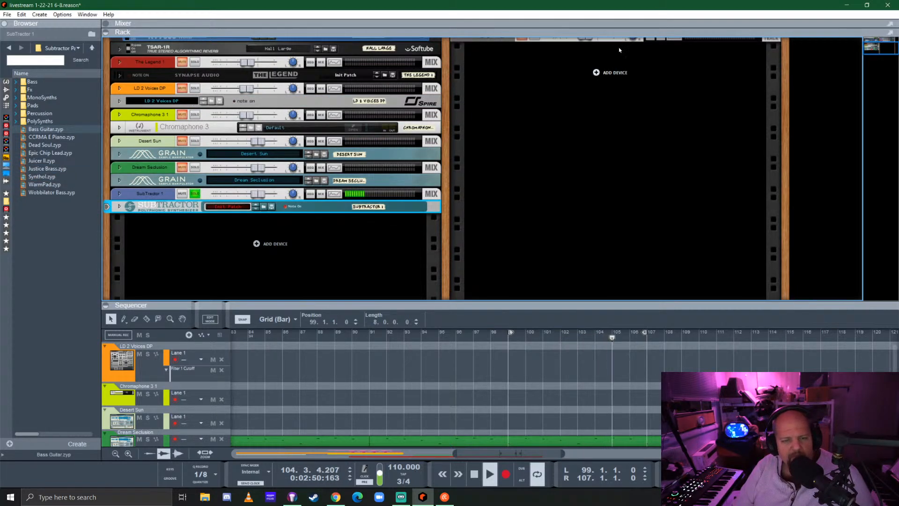
left_click_drag(631, 29, 631, 250)
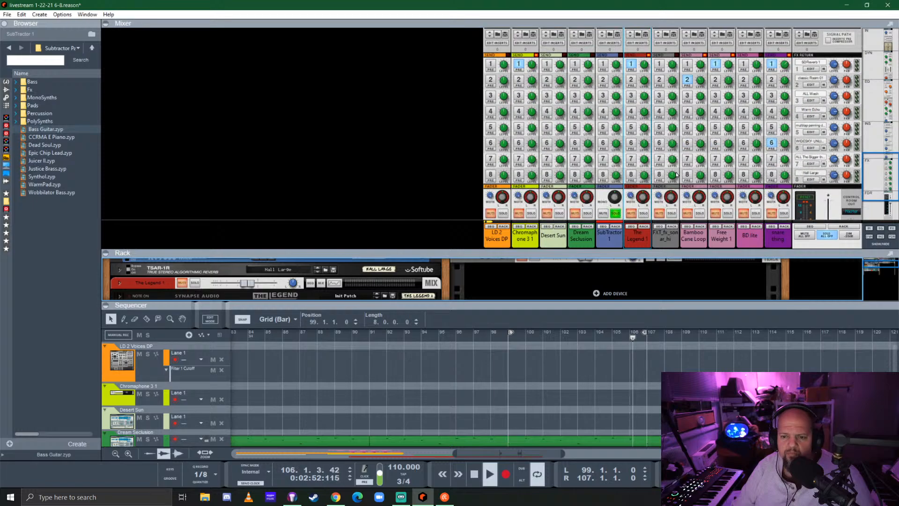
left_click(603, 50)
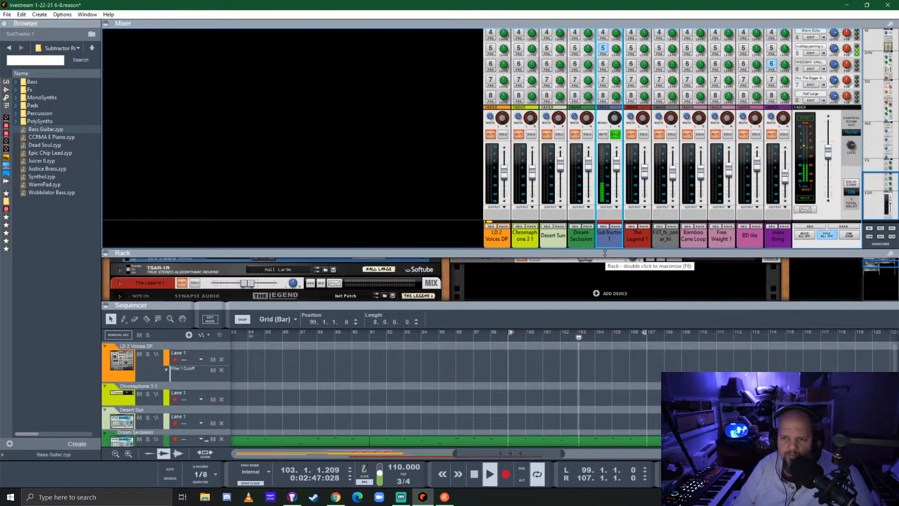
left_click_drag(605, 253, 605, 61)
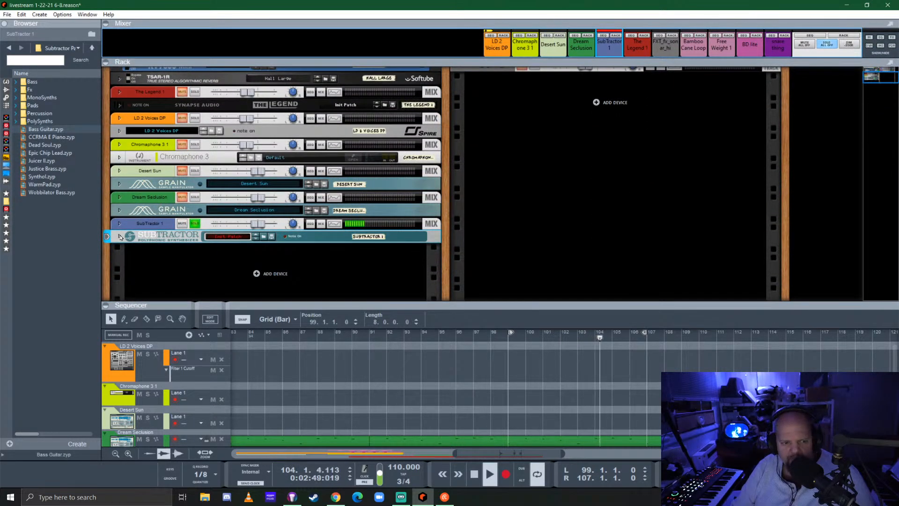
Unfold the SubTractor 1 mix channel, show its inserts and add a Softube TSAR-1R Reverb there
left_click(120, 224)
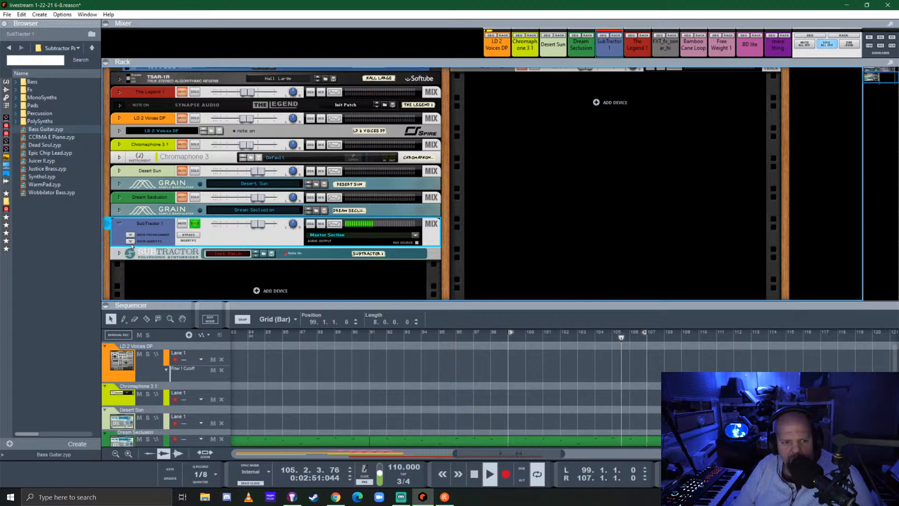
left_click(131, 241)
scroll(210, 202, "down", 2)
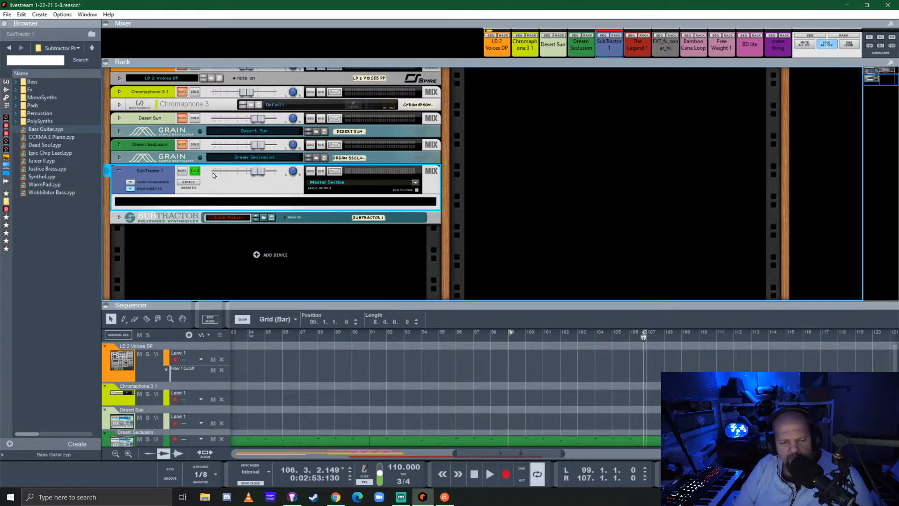
left_click(5, 245)
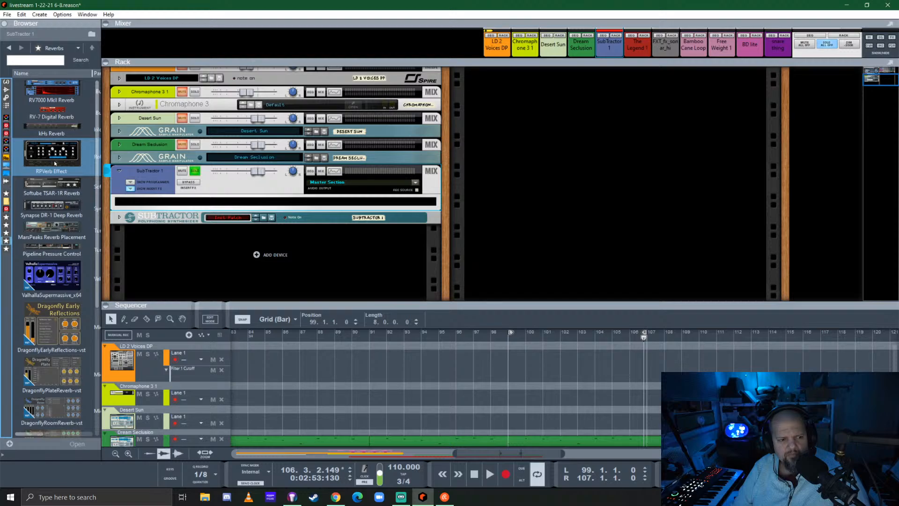
left_click_drag(52, 185, 244, 201)
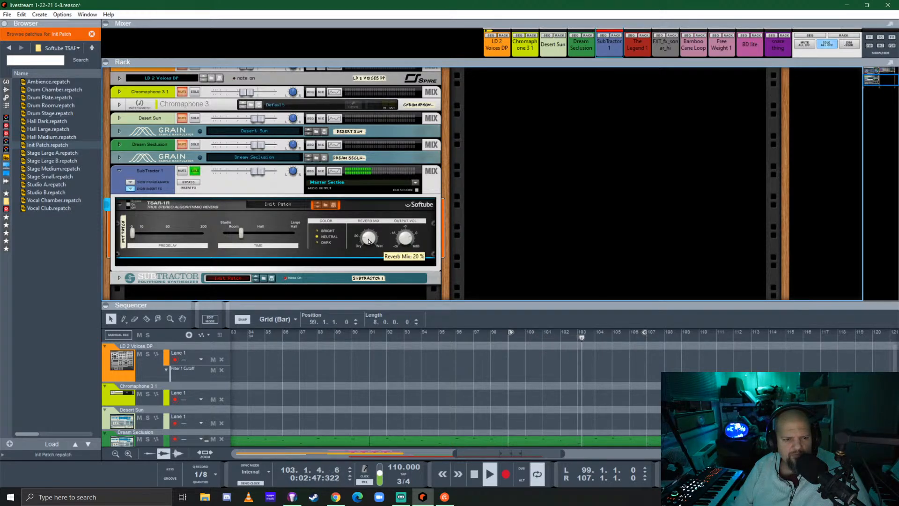
Unsolo SubTractor 1, lower its channel level to about -5.38 dB, and fold the mix channel with its inserts hidden
left_click(195, 171)
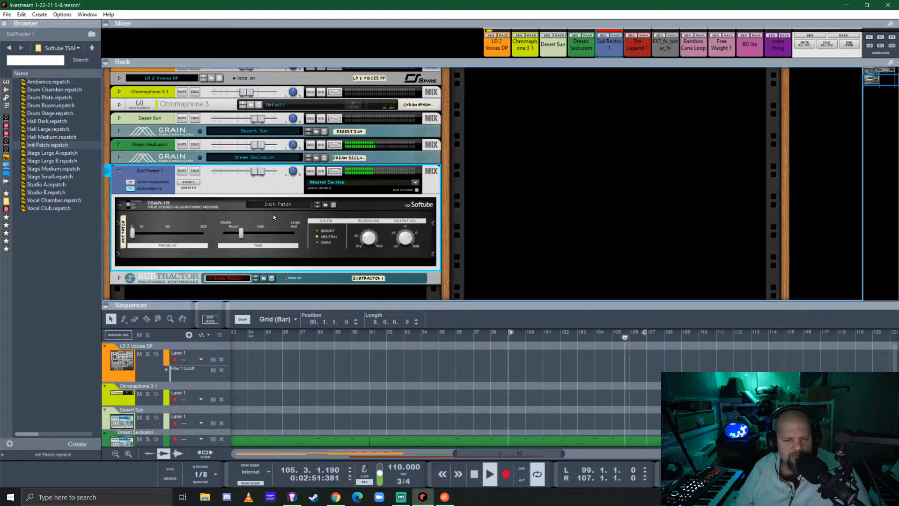
left_click_drag(258, 174, 253, 174)
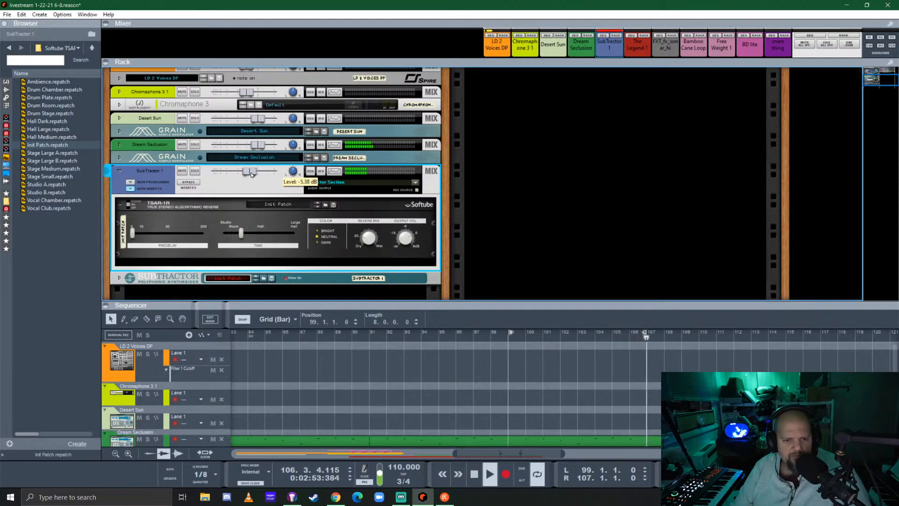
left_click(131, 189)
left_click(119, 172)
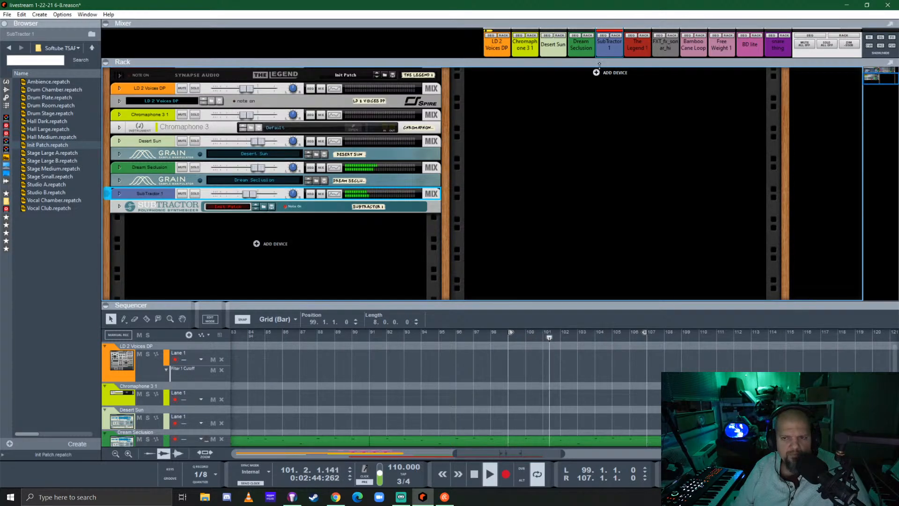
Enable send 1 on the SubTractor 1 mixer channel
left_click_drag(614, 65, 606, 251)
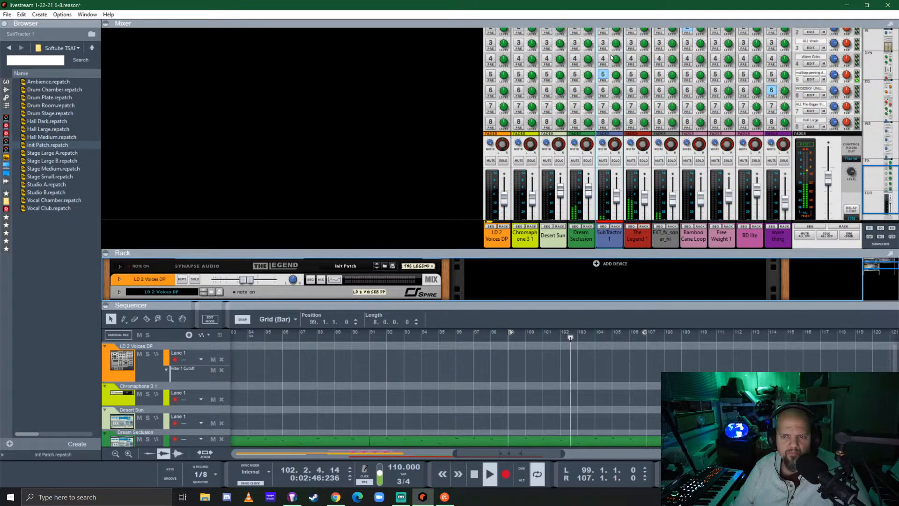
left_click(603, 37)
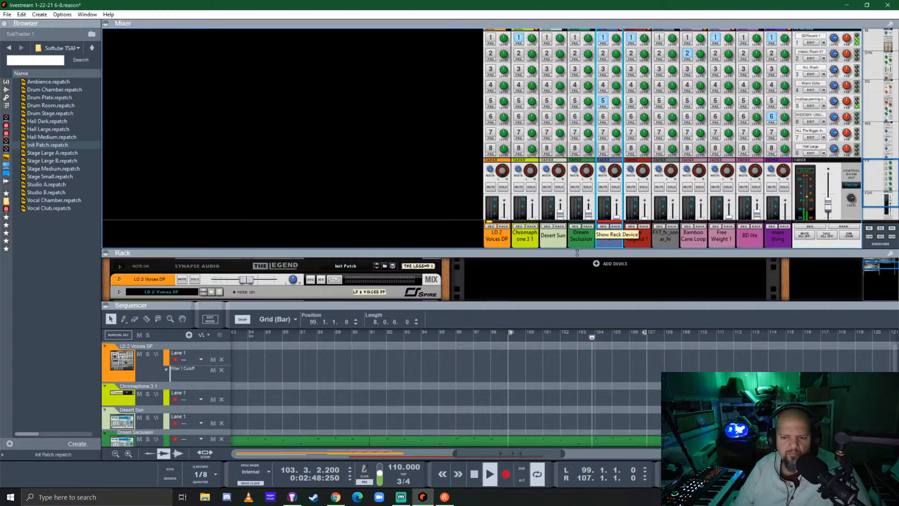
left_click_drag(577, 253, 583, 69)
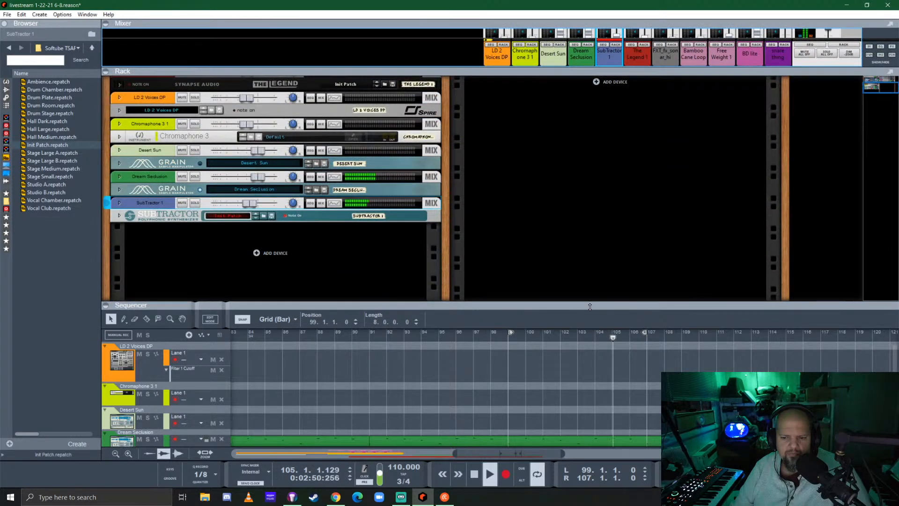
Duplicate the eight-bar SubTractor 1 clip to bar 107 and extend the loop end to bar 115
left_click_drag(585, 302, 586, 116)
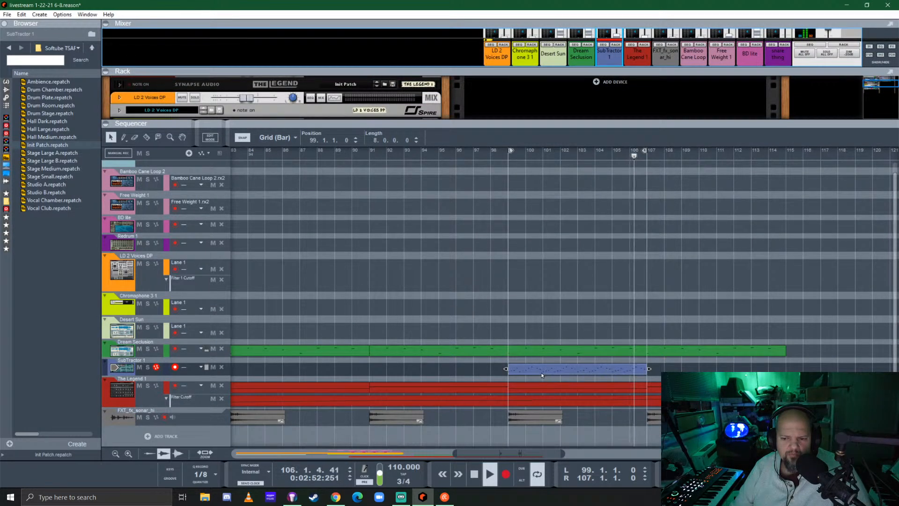
left_click_drag(543, 373, 682, 374)
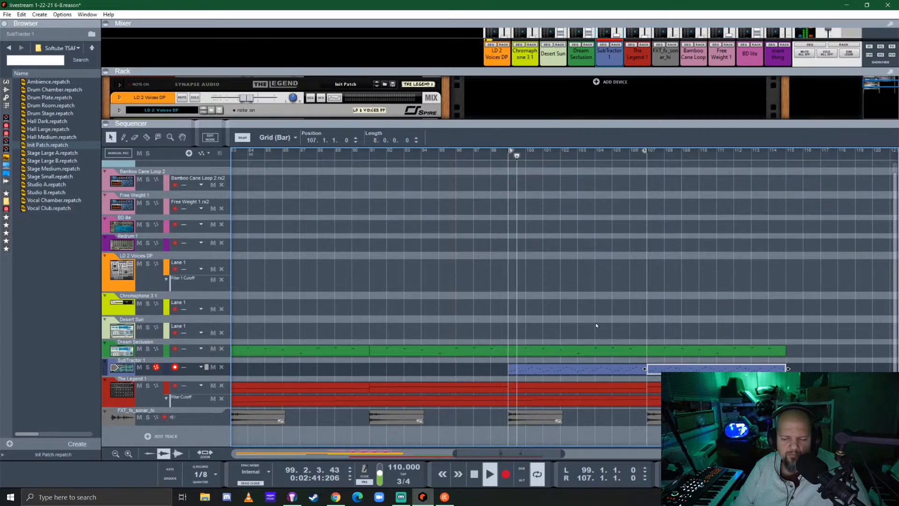
scroll(596, 322, "down", 1)
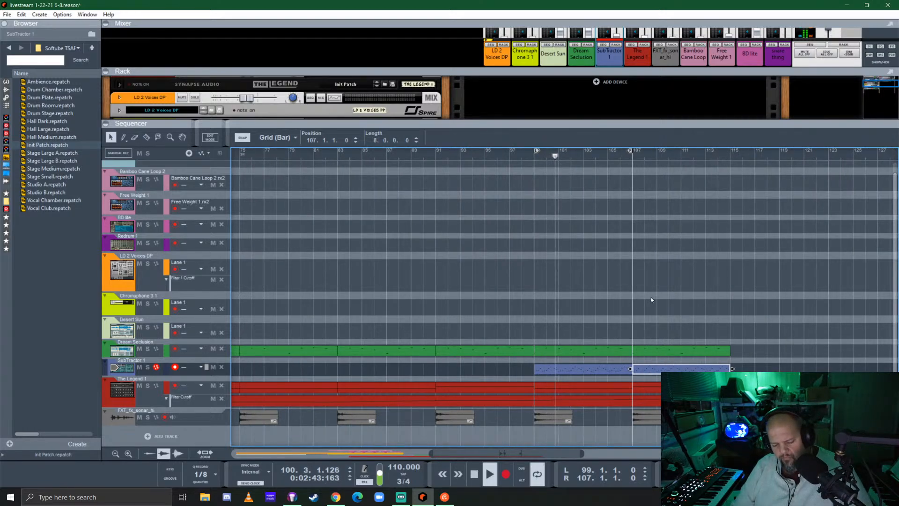
left_click_drag(630, 151, 728, 152)
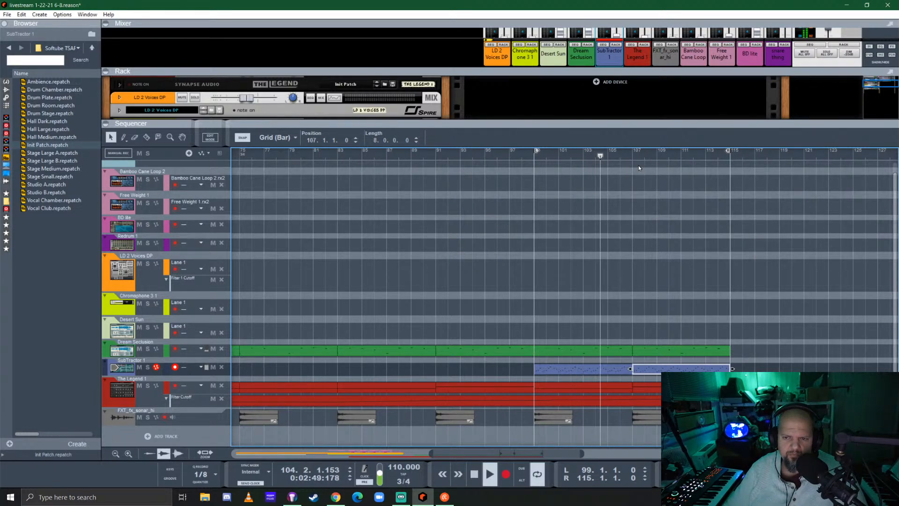
Create an automation lane for SubTractor 1's Filter 1 frequency and fold the device again
left_click_drag(621, 126, 595, 358)
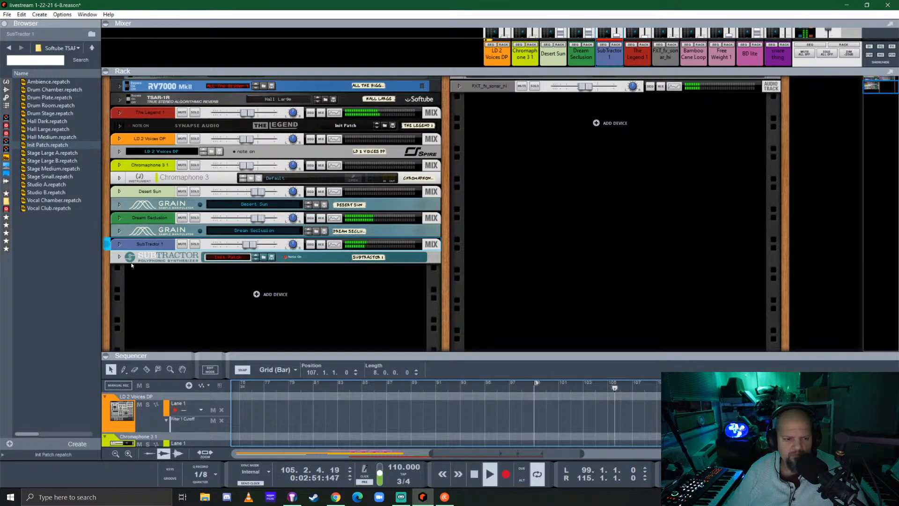
left_click(118, 257)
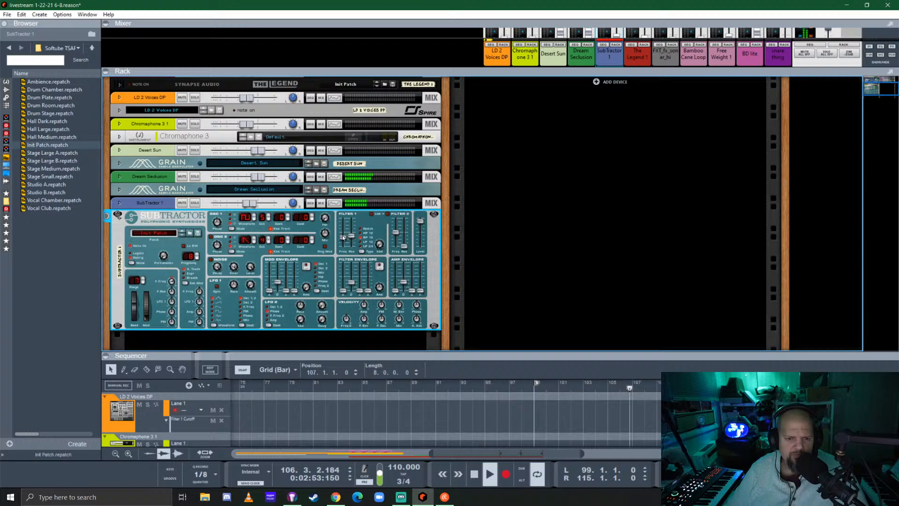
right_click(344, 238)
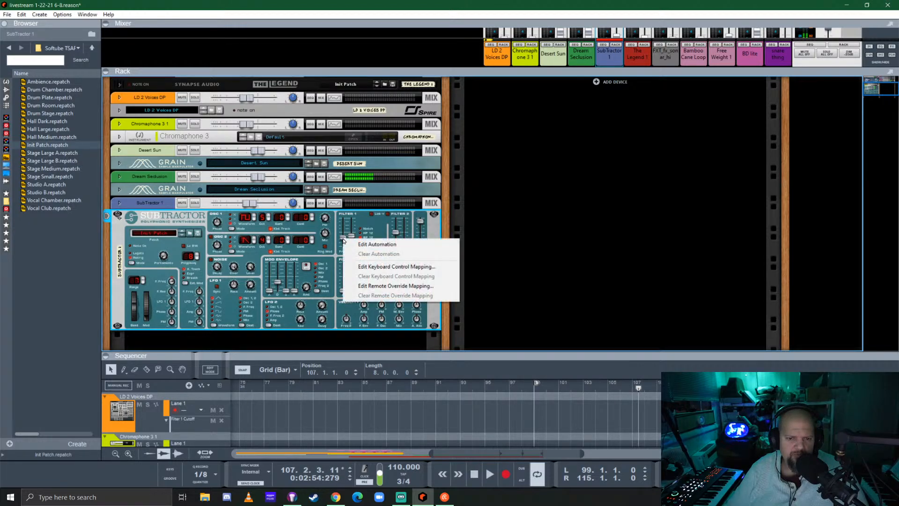
left_click(363, 241)
left_click(120, 218)
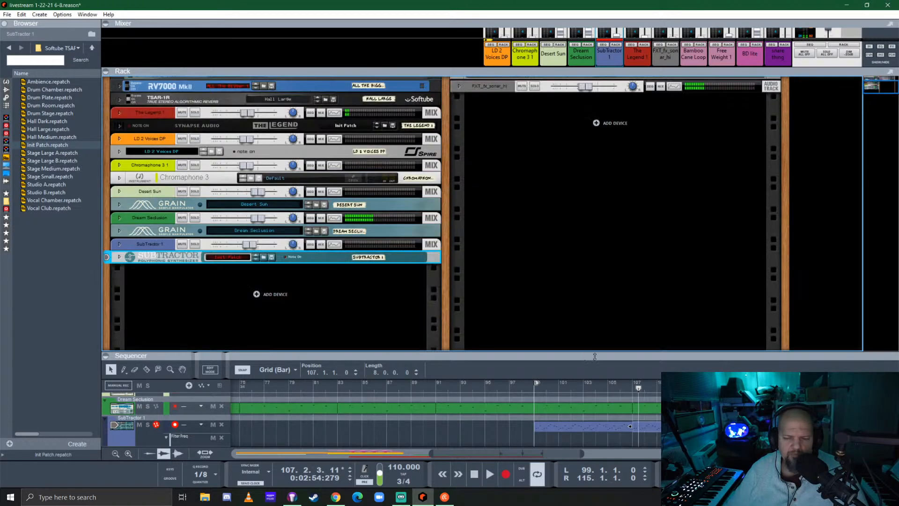
Draw a 16-bar automation clip from bar 99 in SubTractor 1's Filter Freq lane
left_click_drag(595, 357, 617, 126)
left_click(543, 368, "ctrl")
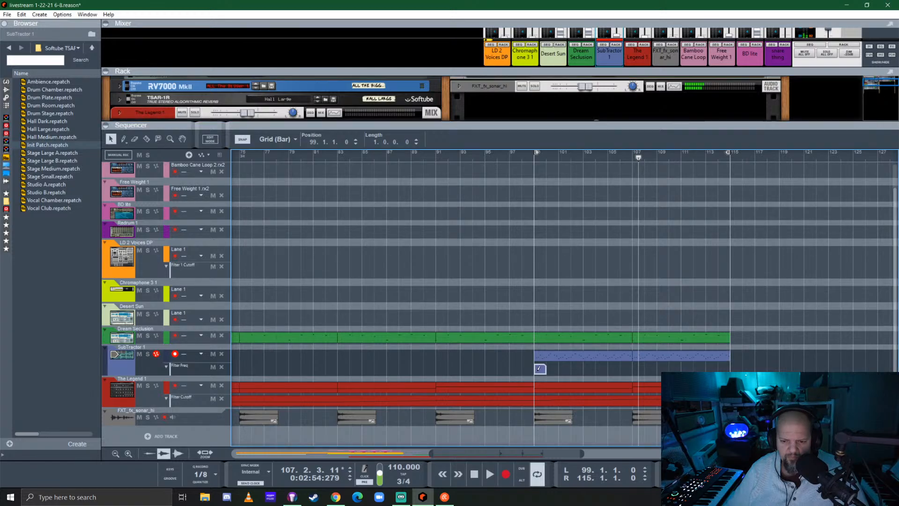
left_click_drag(545, 369, 728, 369)
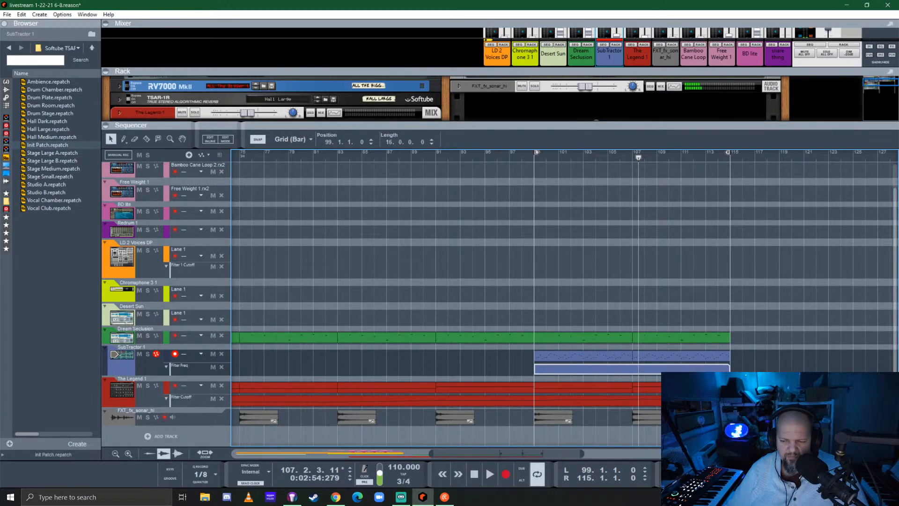
Shape the Filter Freq automation as a gradual rise from bar 99 to value 40 at bar 109, playing the loop meanwhile
double_click(609, 369)
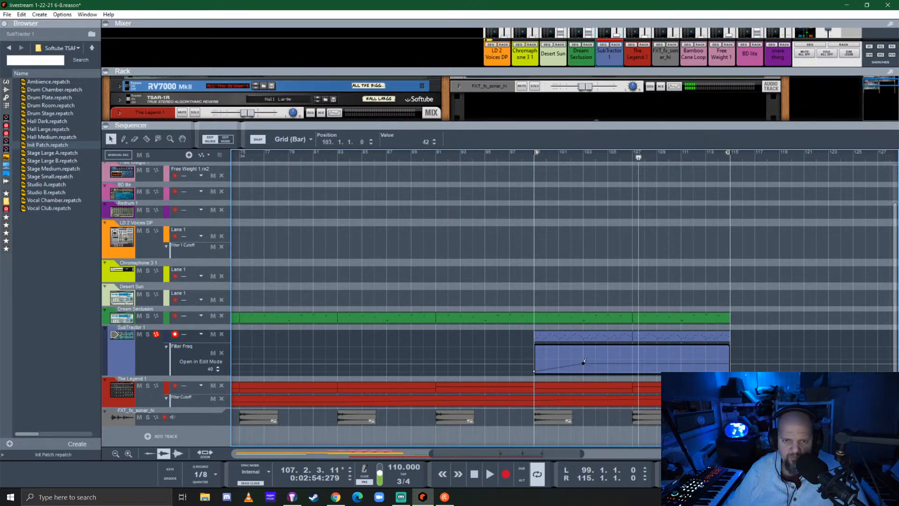
left_click(537, 157)
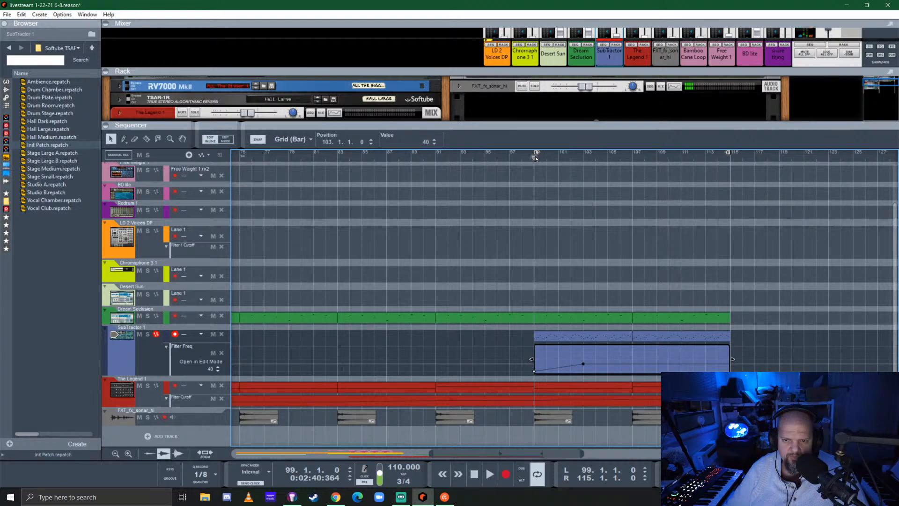
key("space")
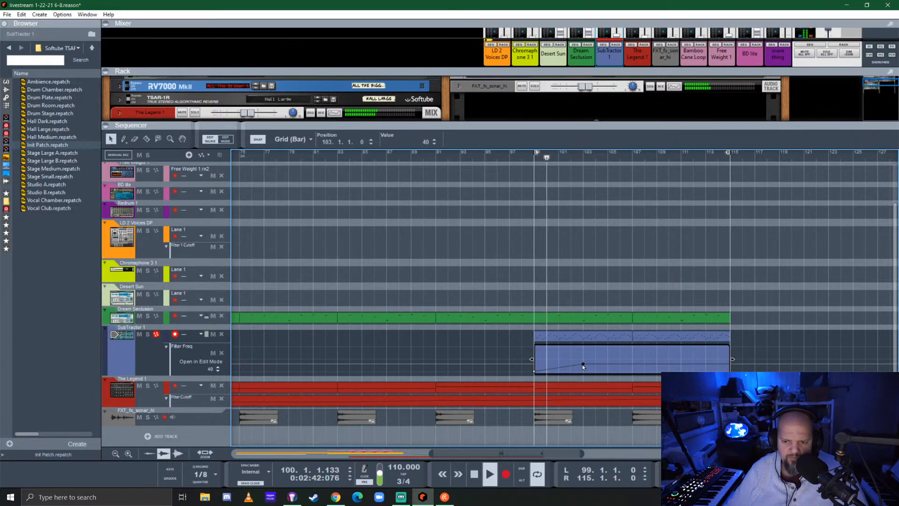
left_click_drag(583, 364, 655, 364)
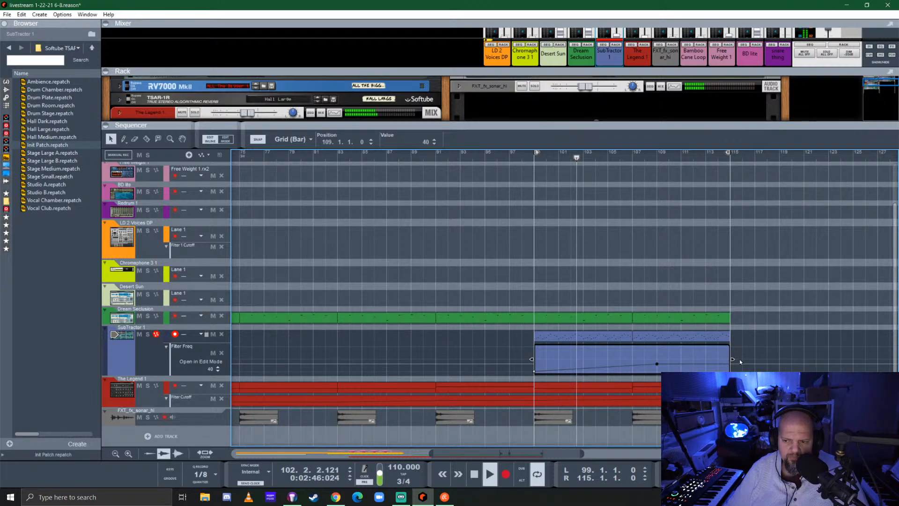
left_click(672, 270)
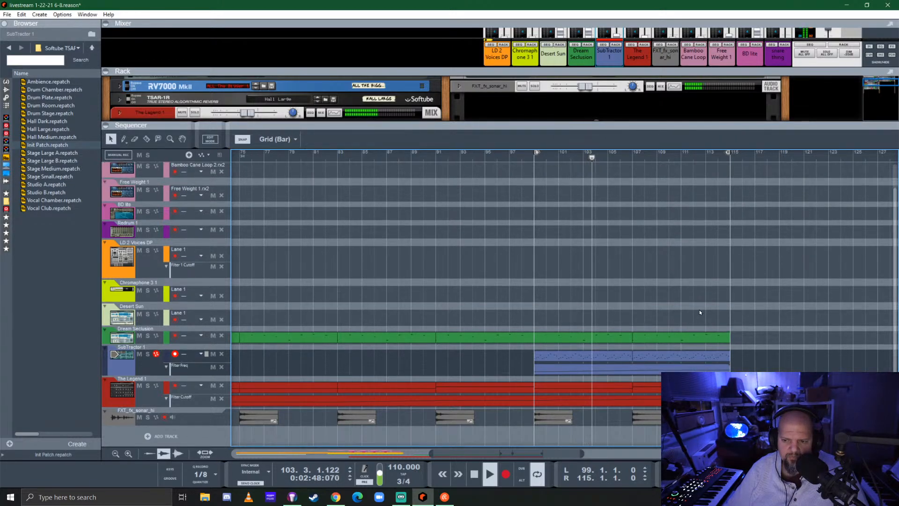
Duplicate the bar 99–115 note clips of Dream Seclusion, SubTractor 1 and The Legend 1 to bar 115
scroll(563, 311, "down", 1)
scroll(563, 311, "down", 1)
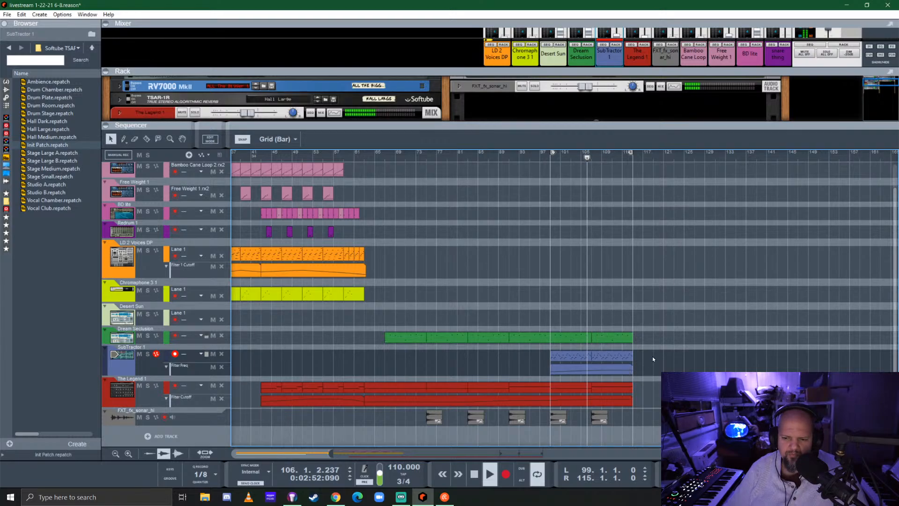
mouse_move(652, 356)
left_mouse_down()
mouse_move(548, 327)
mouse_move(666, 347)
mouse_move(642, 344)
left_mouse_up()
left_click_drag(655, 389, 711, 368)
Extend SubTractor 1's Filter Freq automation clip to end at bar 131
left_click(627, 369)
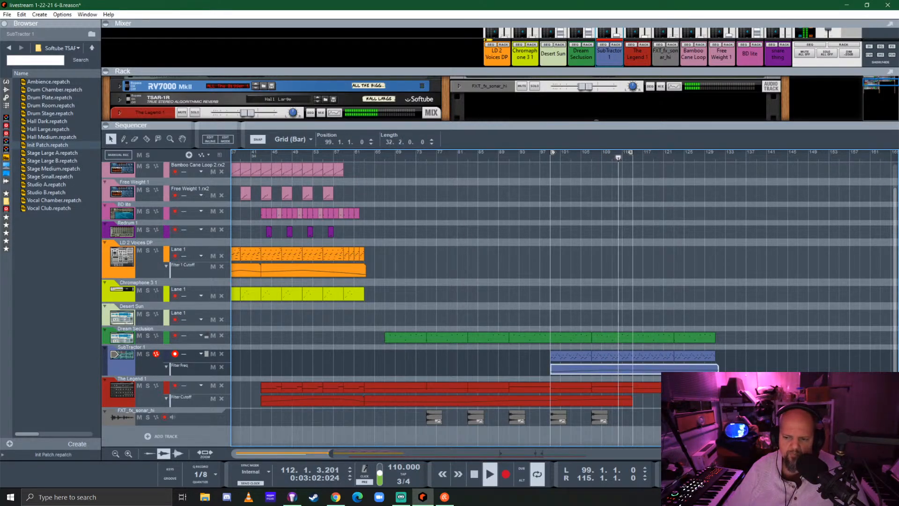
scroll(755, 389, "up", 2)
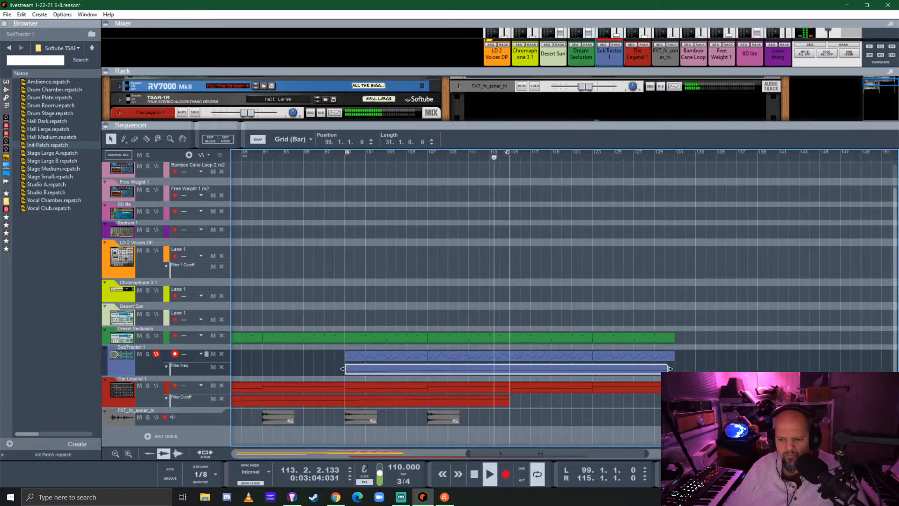
left_click_drag(667, 368, 676, 369)
Copy the last two FXT_fx_sonar_hi clips to bars 115 and 123, and extend The Legend 1's Filter Cutoff clip to bar 131
left_click_drag(489, 410, 543, 421)
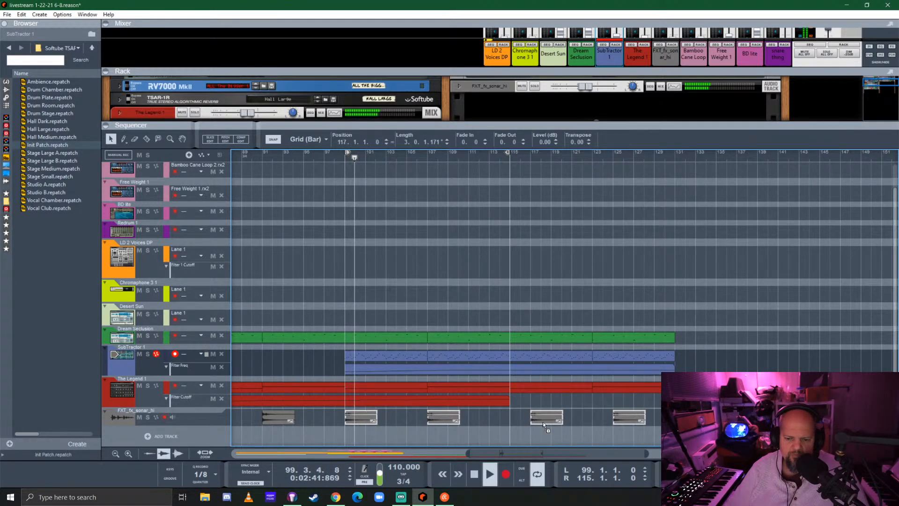
left_click(490, 398)
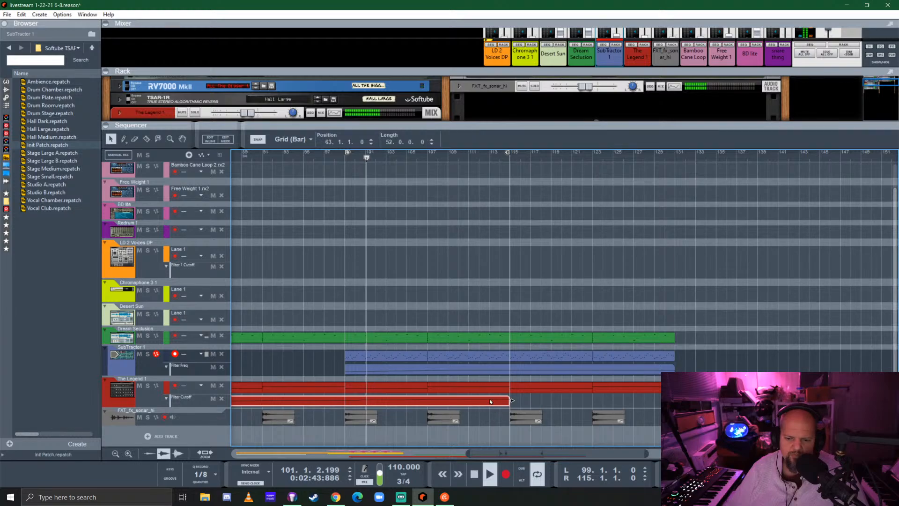
left_click_drag(510, 399, 679, 399)
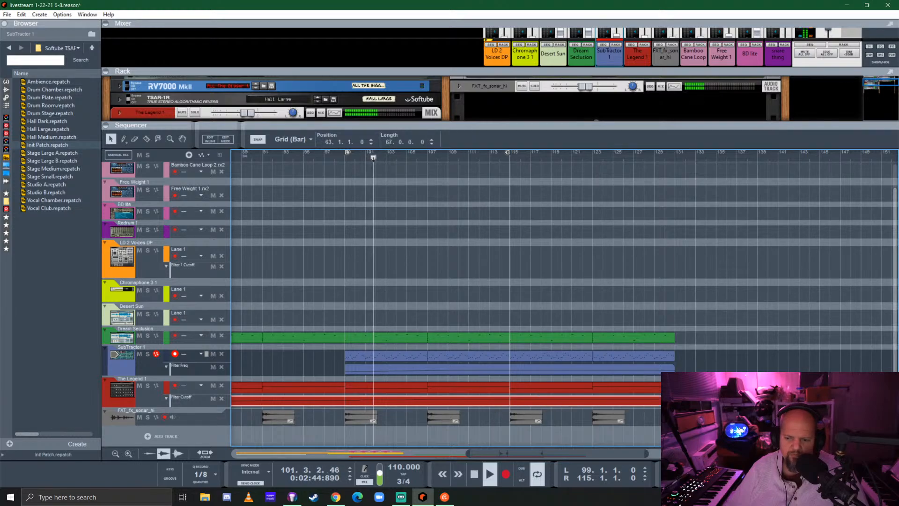
left_click(577, 288)
Set the loop to run from bar 115 to bar 131
left_click(678, 153, "alt")
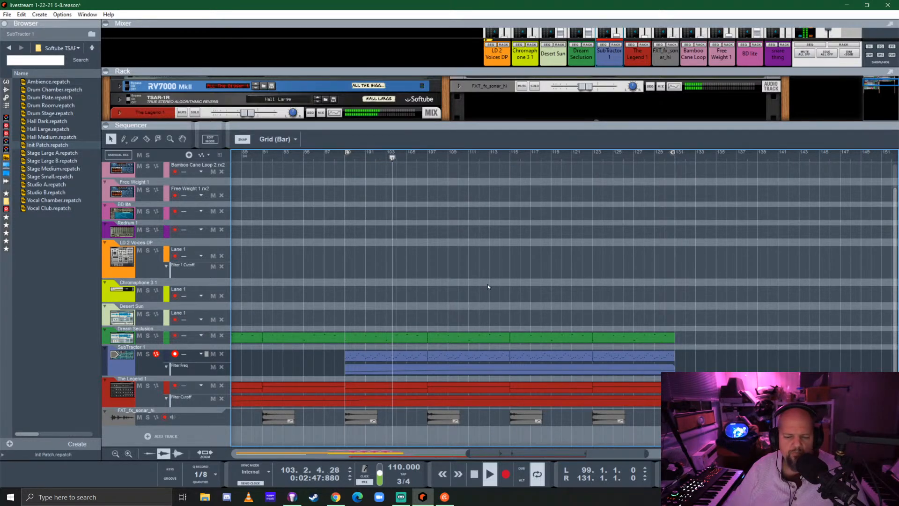
scroll(488, 283, "down", 2)
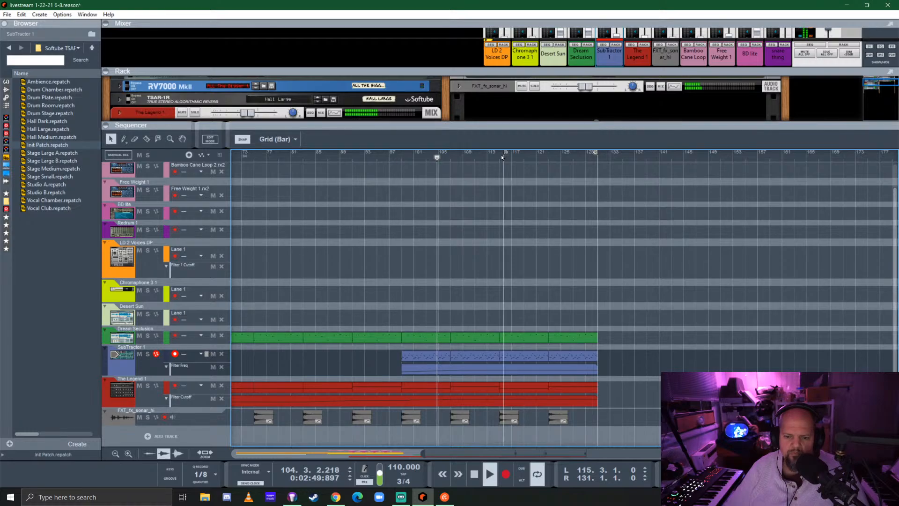
scroll(499, 186, "up", 3)
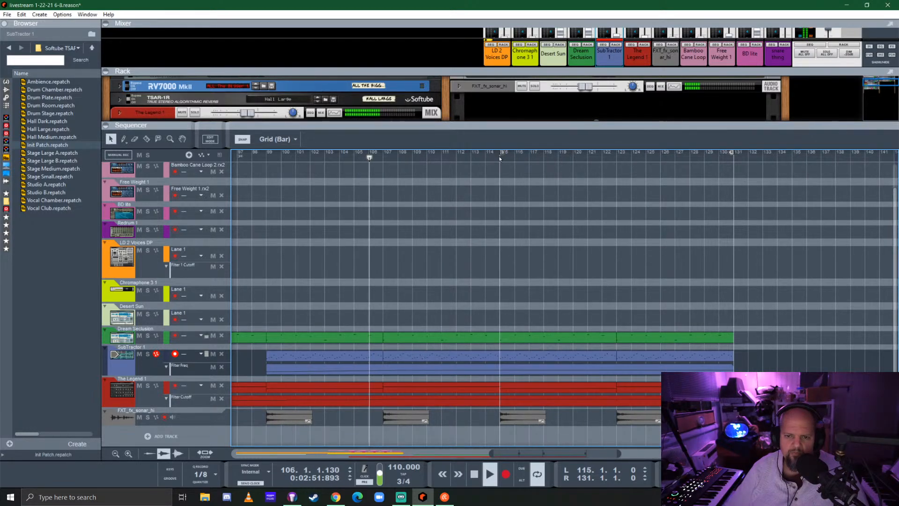
scroll(489, 258, "down", 2)
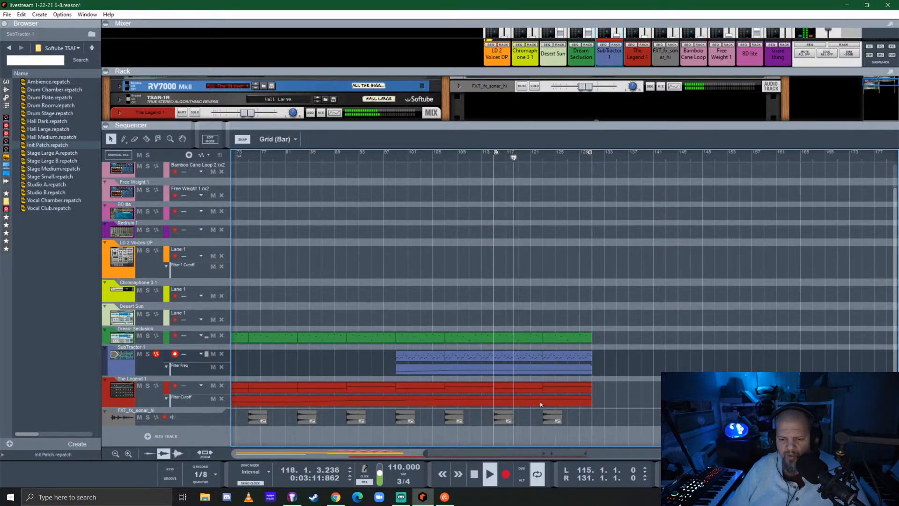
Stop playback, return the song position to the beginning, and save the song
key("space")
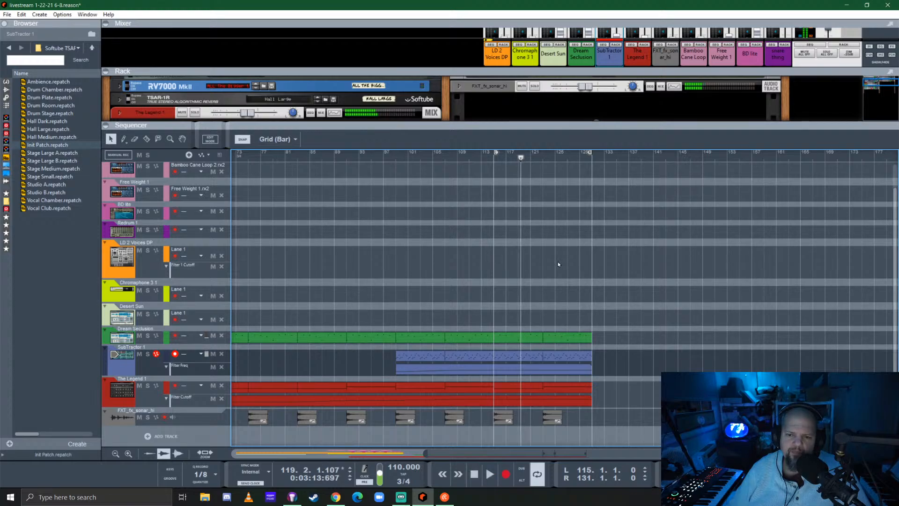
scroll(442, 302, "down", 5)
scroll(447, 302, "up", 5)
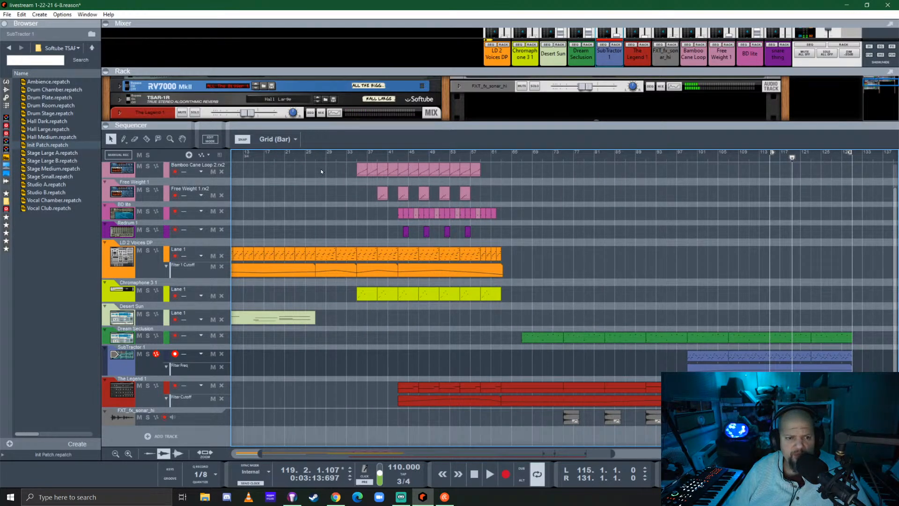
key("KP_0")
key("KP_0")
key("ctrl+s")
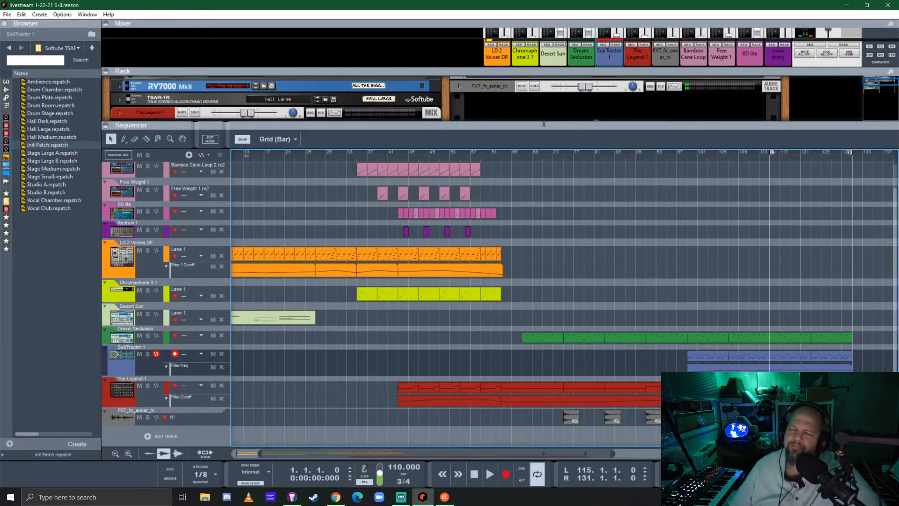
Collapse the rack to give the sequencer more room, and slightly lower the Bamboo Cane Loop 2 channel's mixer level
left_click_drag(535, 123, 515, 258)
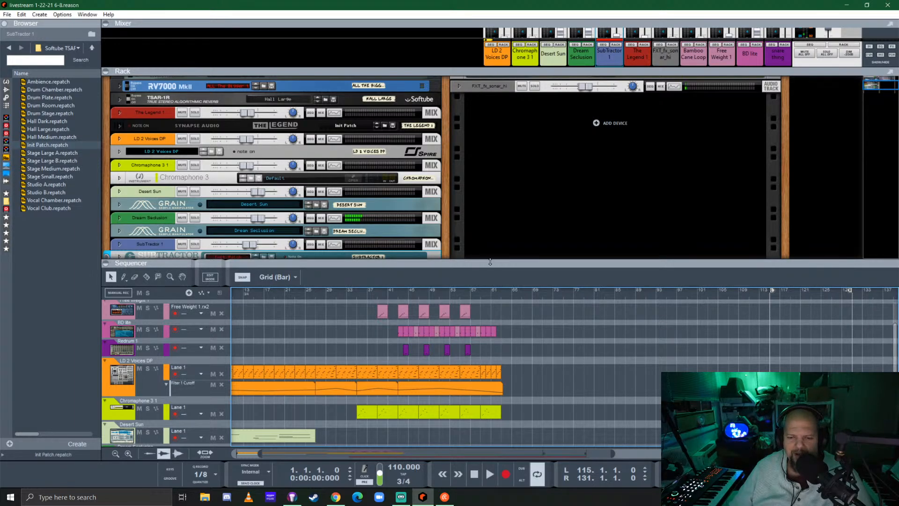
left_click_drag(489, 262, 519, 75)
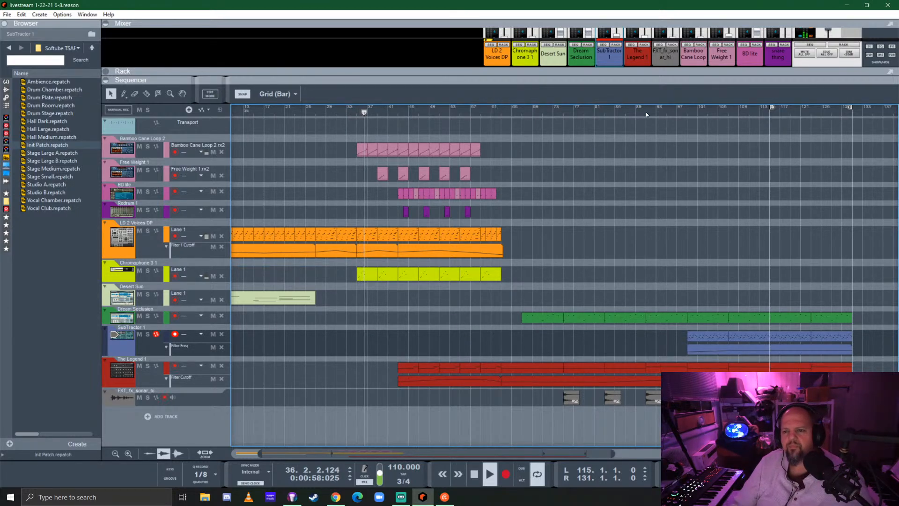
left_click_drag(702, 71, 702, 150)
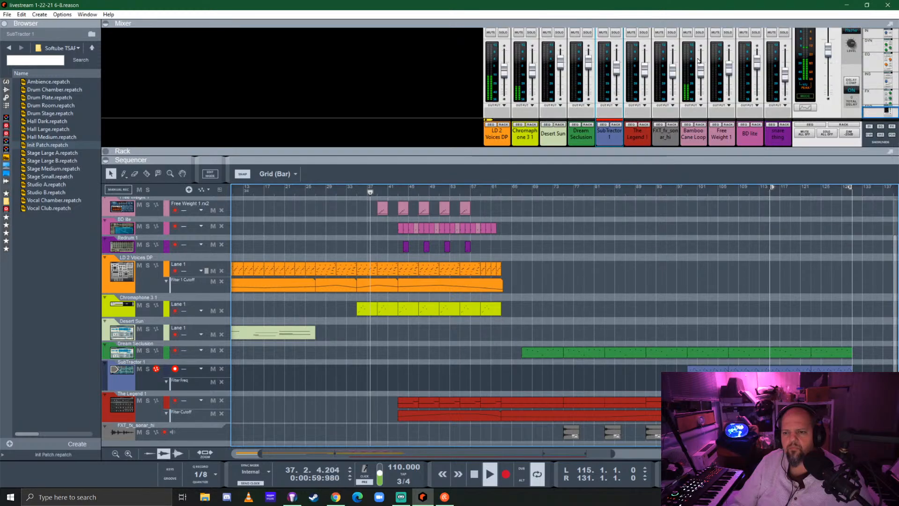
left_click_drag(702, 71, 704, 74)
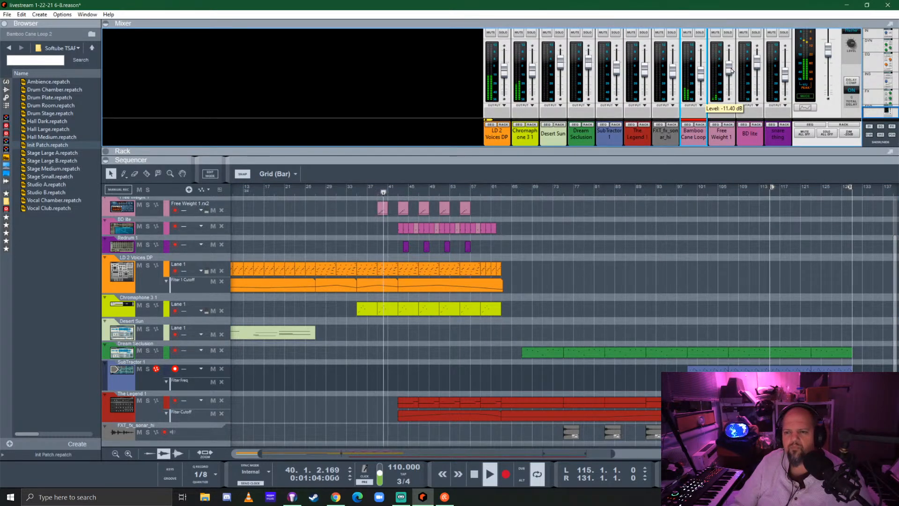
mouse_move(732, 69)
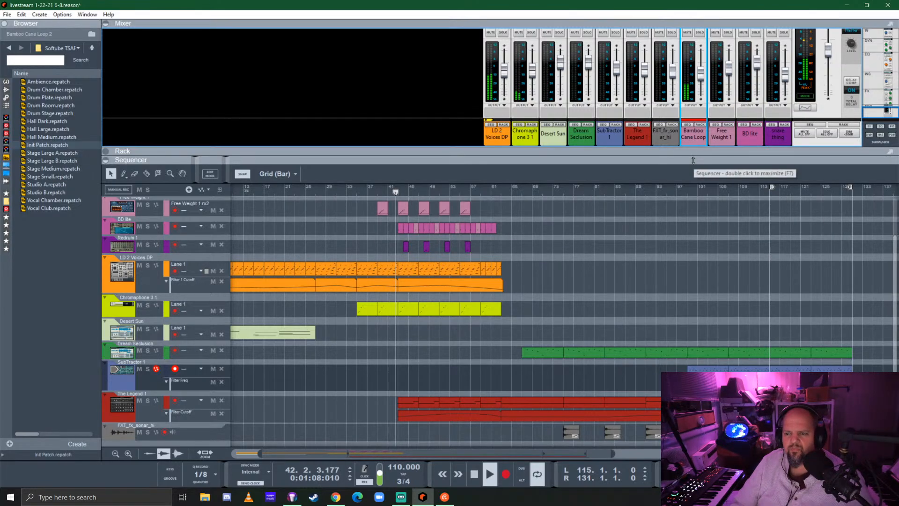
left_click_drag(693, 160, 695, 59)
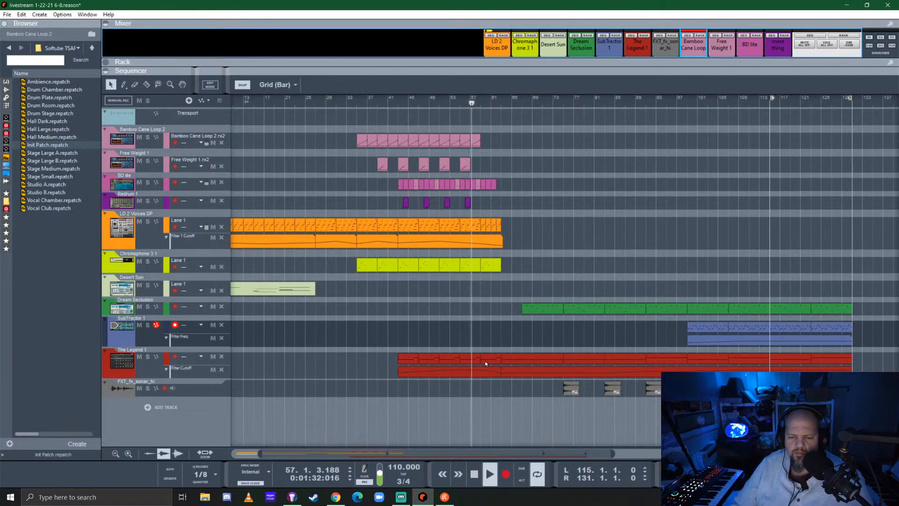
Lower the Chromaphone 3 1 channel's mixer level to -13.16 dB and save the song
scroll(485, 364, "up", 3)
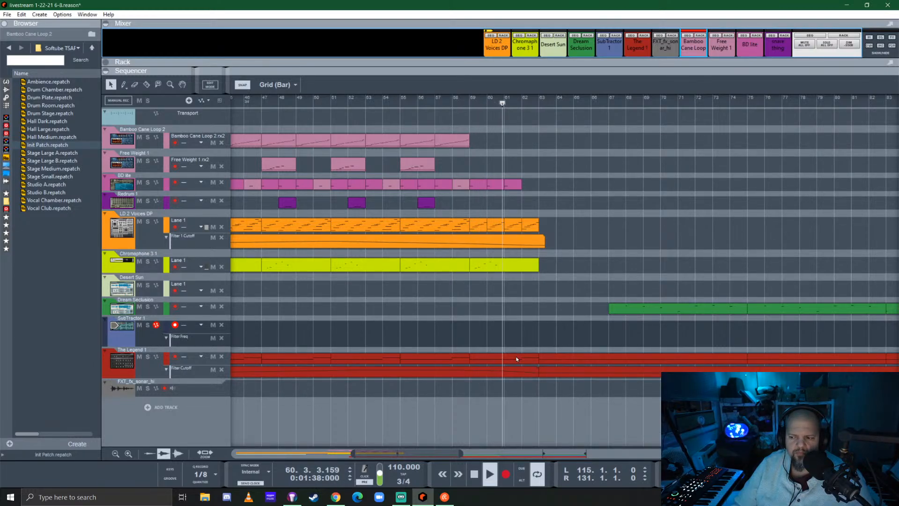
scroll(452, 345, "right", 2)
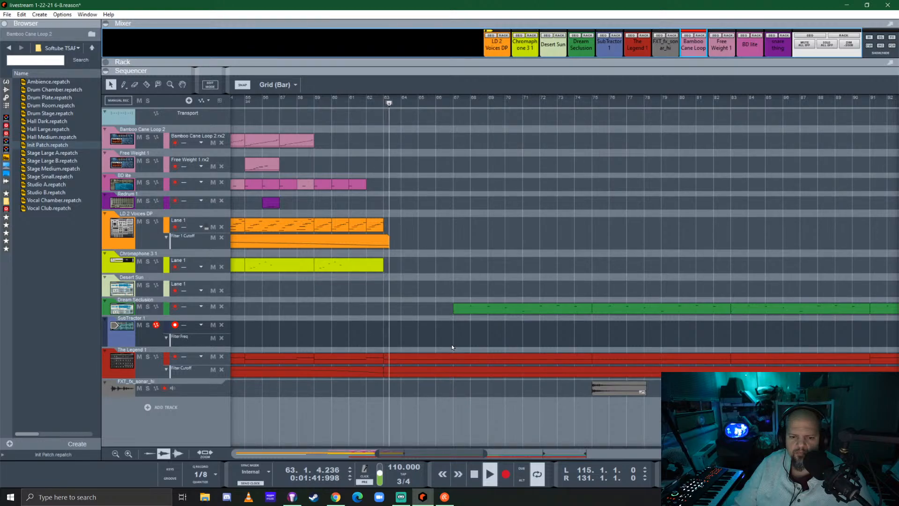
scroll(421, 345, "right", 2)
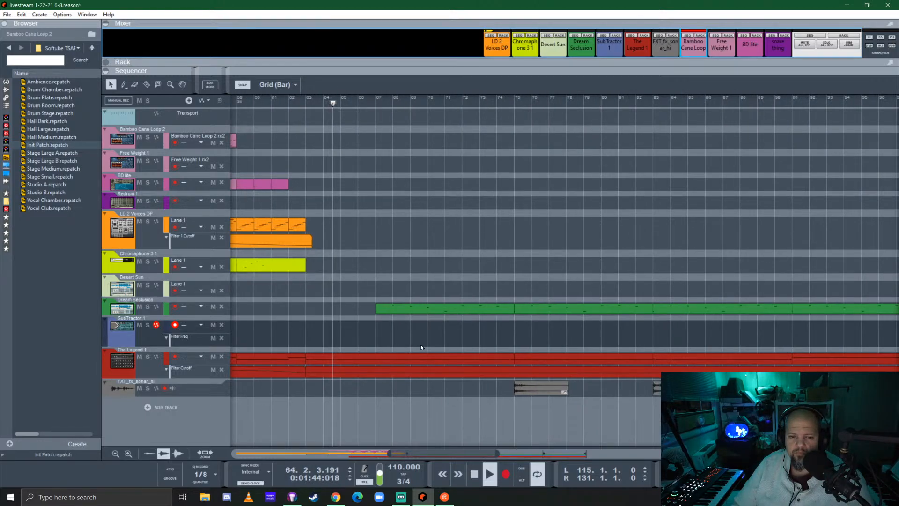
scroll(420, 344, "down", 2)
left_click_drag(532, 62, 536, 170)
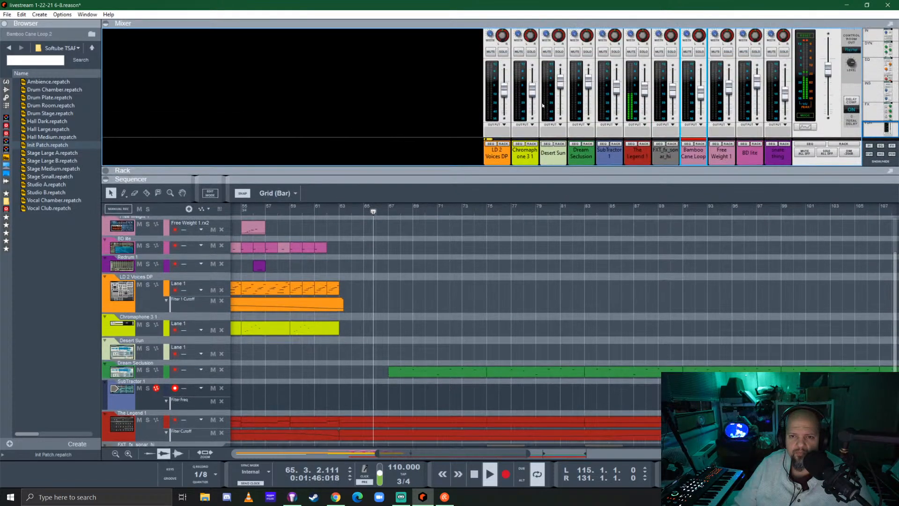
left_click_drag(532, 88, 533, 96)
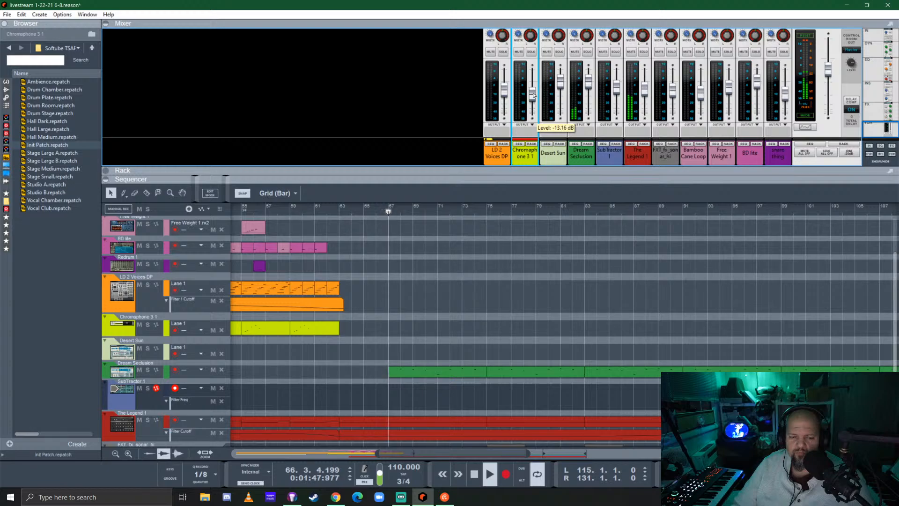
left_click_drag(552, 167, 553, 72)
scroll(454, 325, "down", 2)
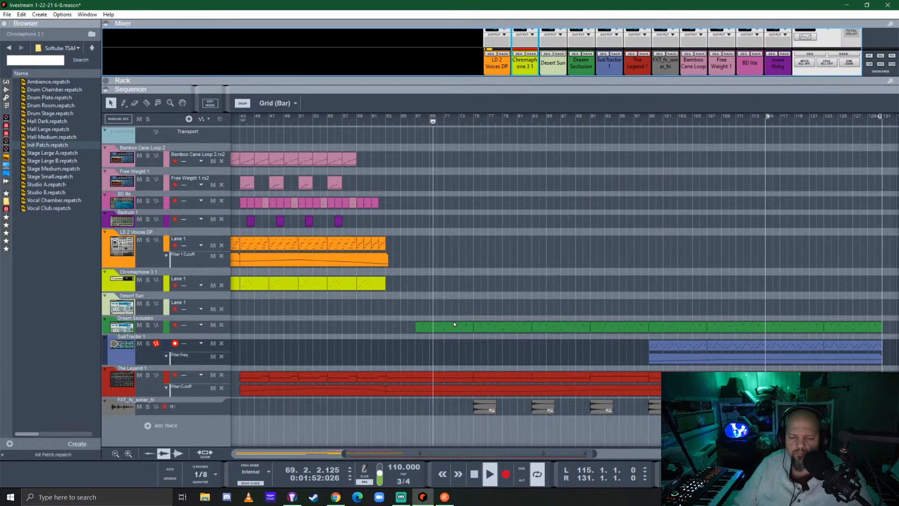
scroll(453, 324, "right", 2)
key("ctrl+s")
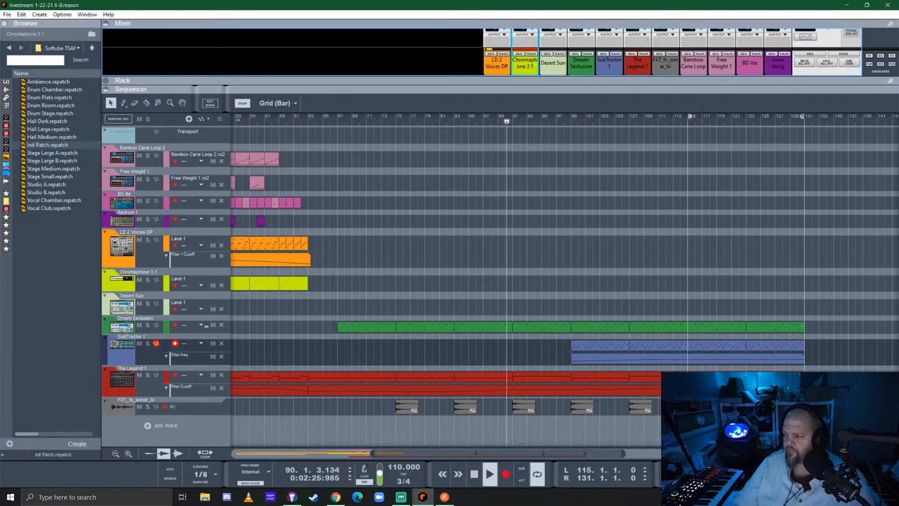
Listen to the ending section past the start of the bar 115 loop, and stop playback
key("alt+Tab")
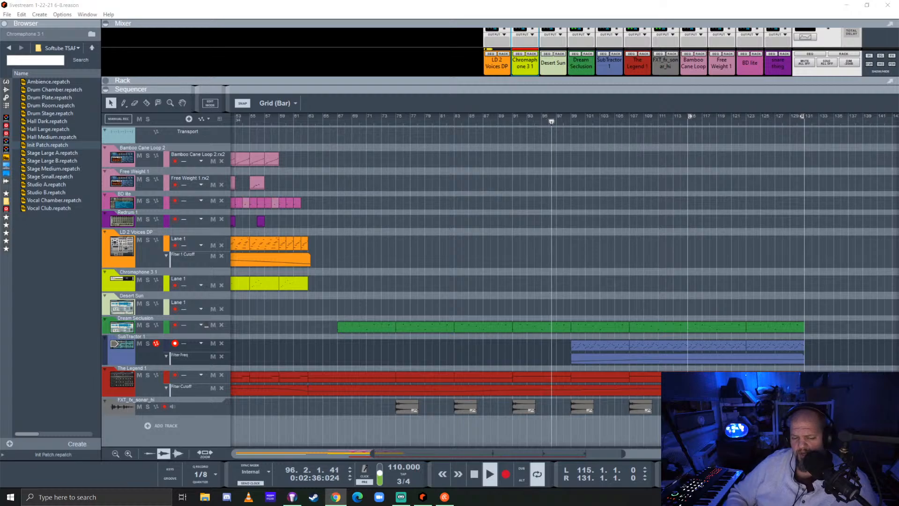
left_click(685, 6)
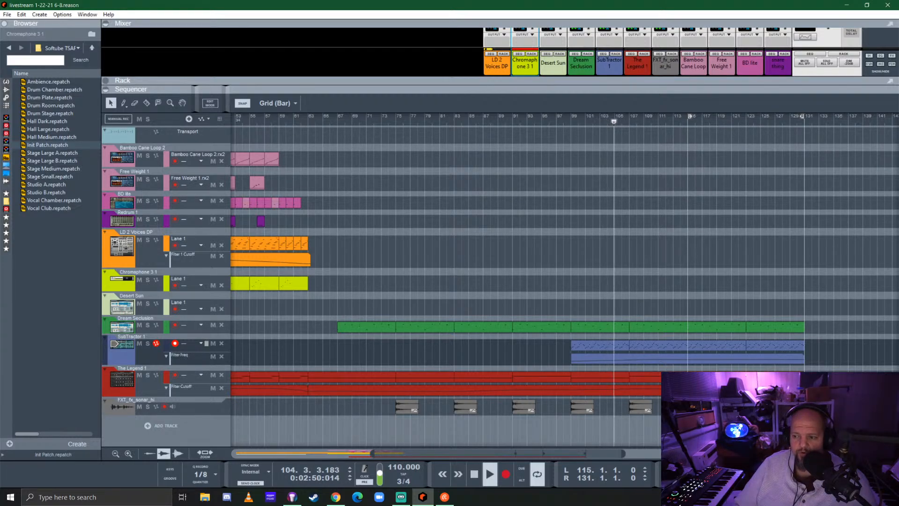
key("alt+Tab")
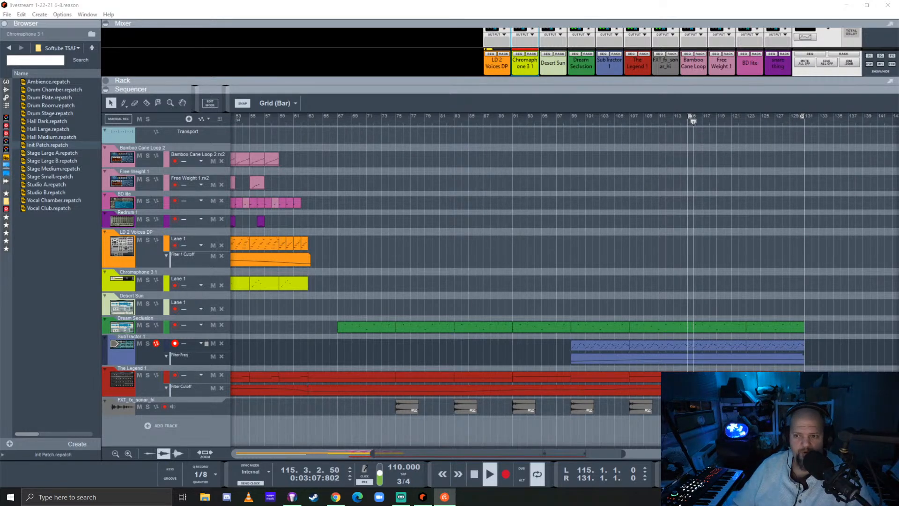
left_click(565, 202)
key("space")
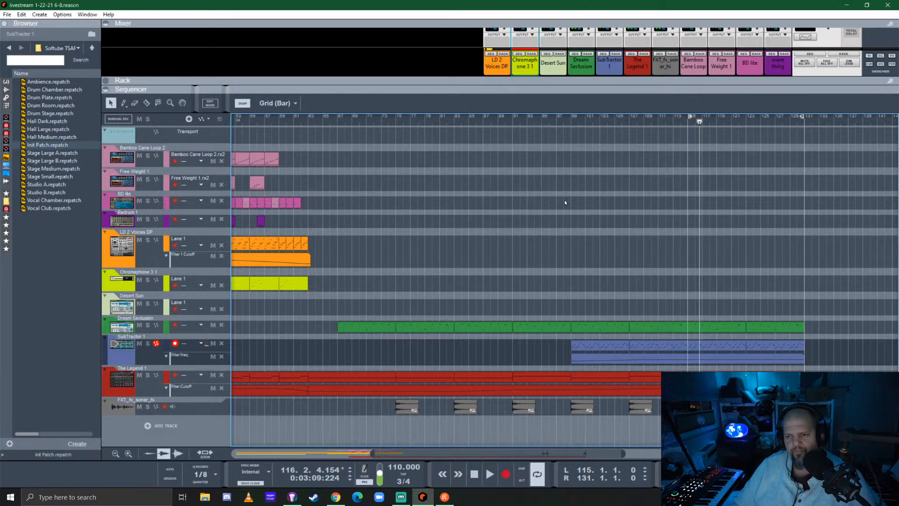